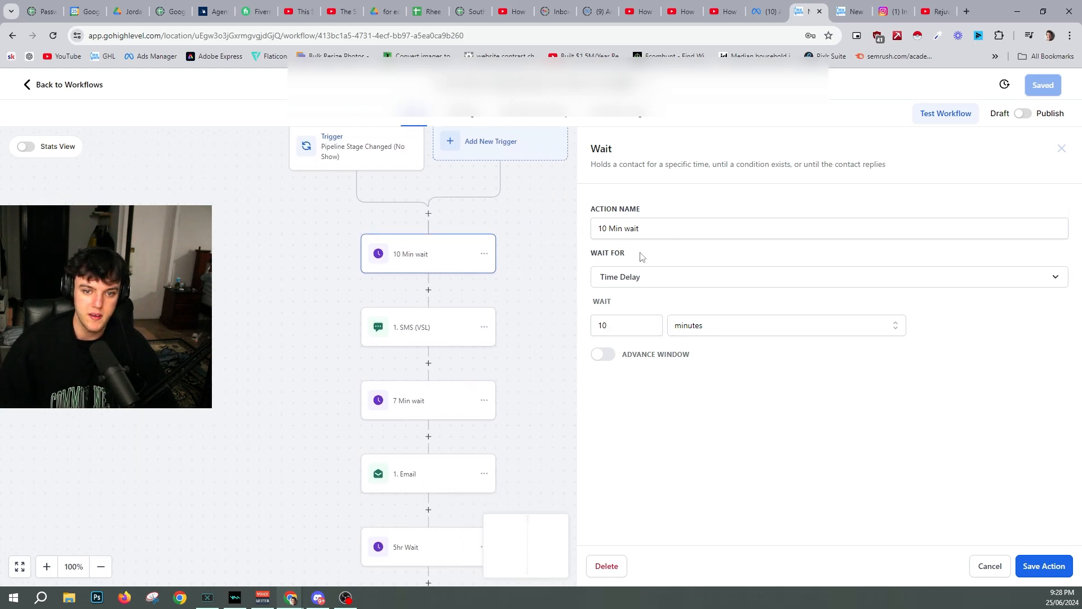
- Open the "1. SMS (VSL)" workflow action and review its action name and no-show message text
left_click(431, 332)
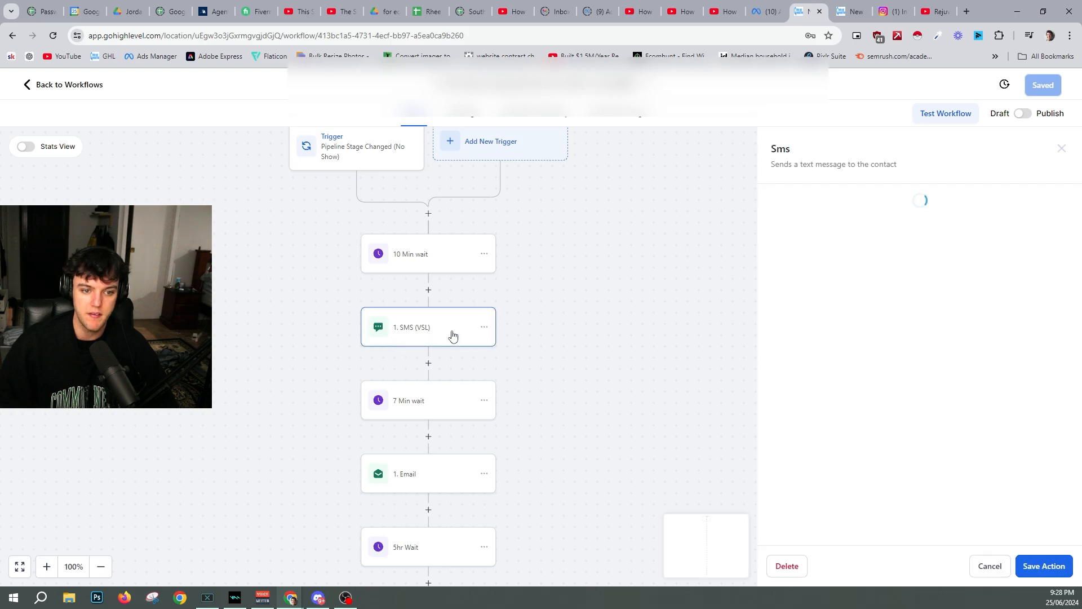
left_click_drag(787, 247, 831, 245)
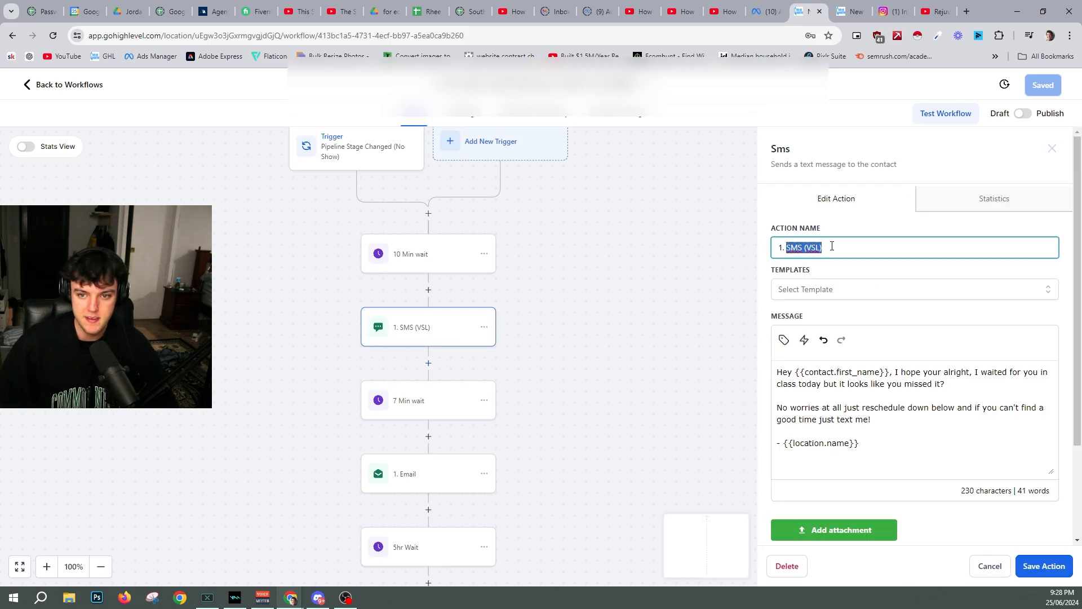
left_click(834, 248)
left_click_drag(783, 372, 942, 382)
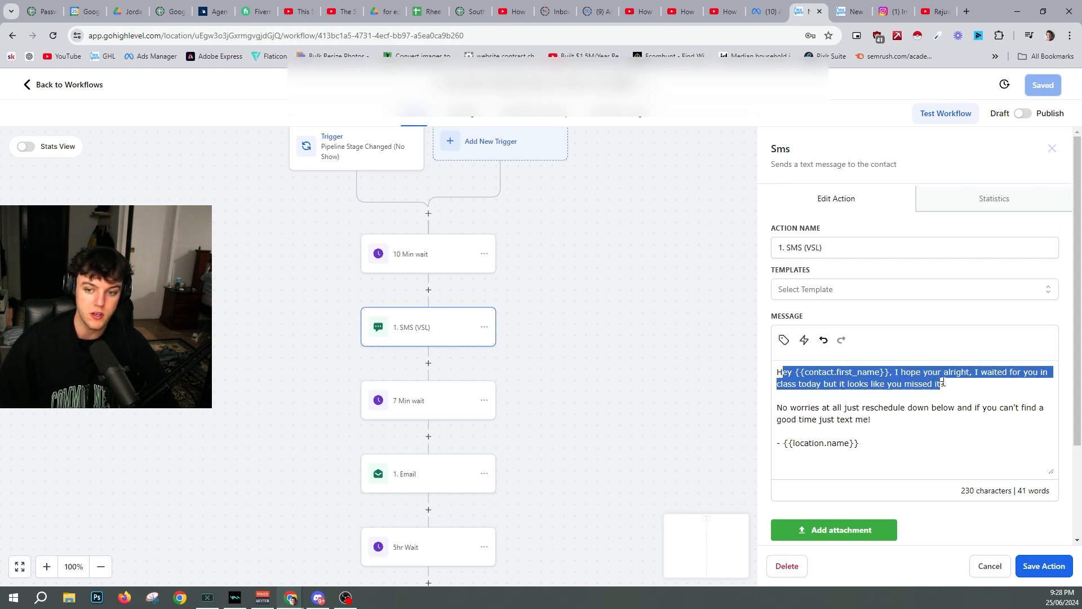
left_click(893, 429)
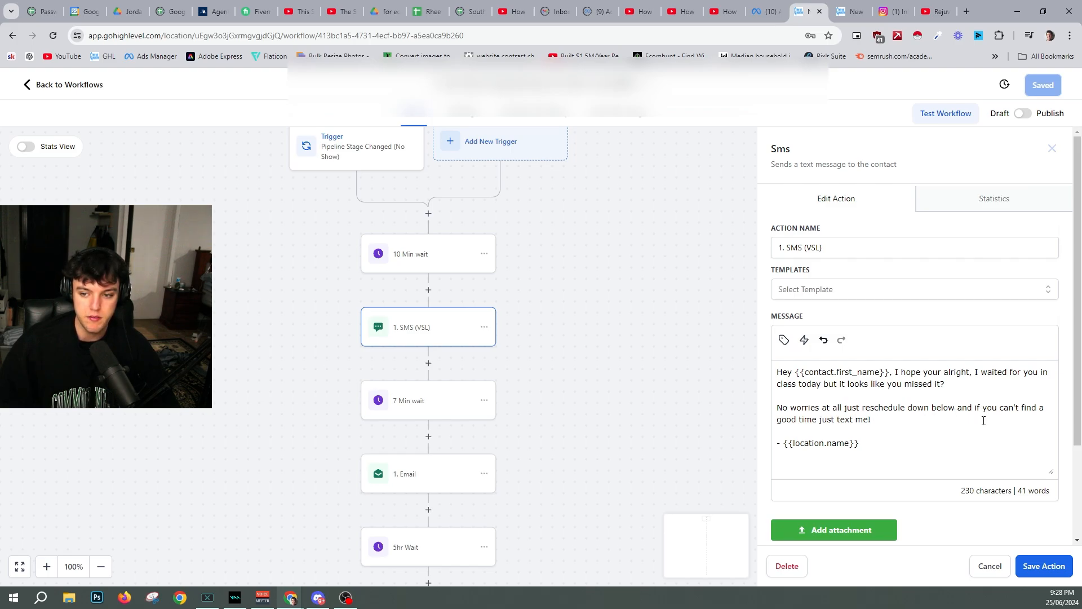
left_click_drag(878, 419, 844, 419)
left_click(880, 417)
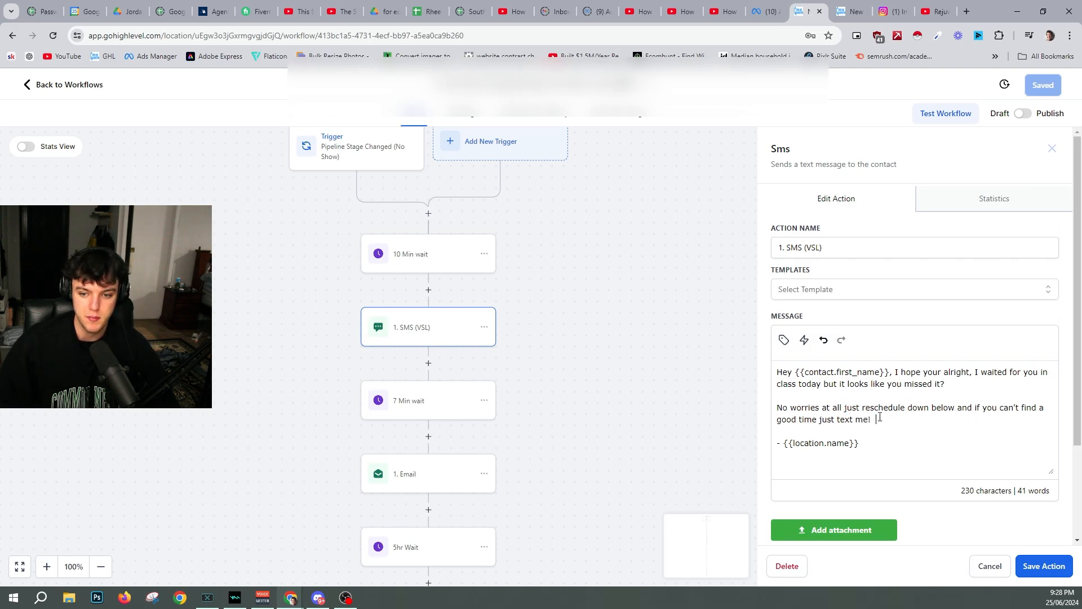
scroll(815, 410, "down", 1)
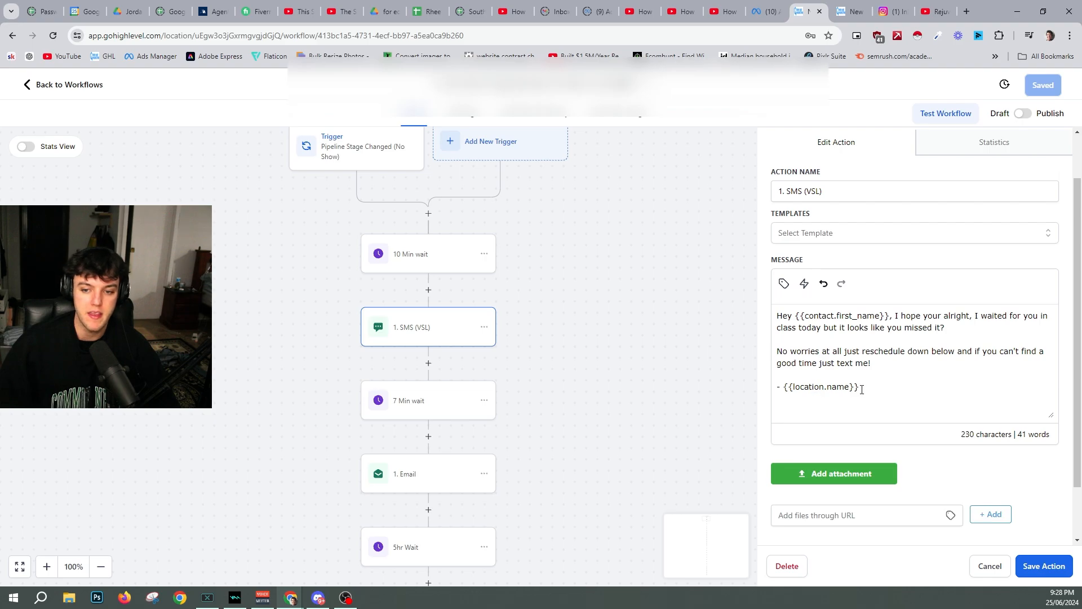
- Add {{appointment.reschedule_link}} above the sign-off and the sender's first name before {{location.name}}, and save the SMS action
left_click_drag(862, 389, 788, 383)
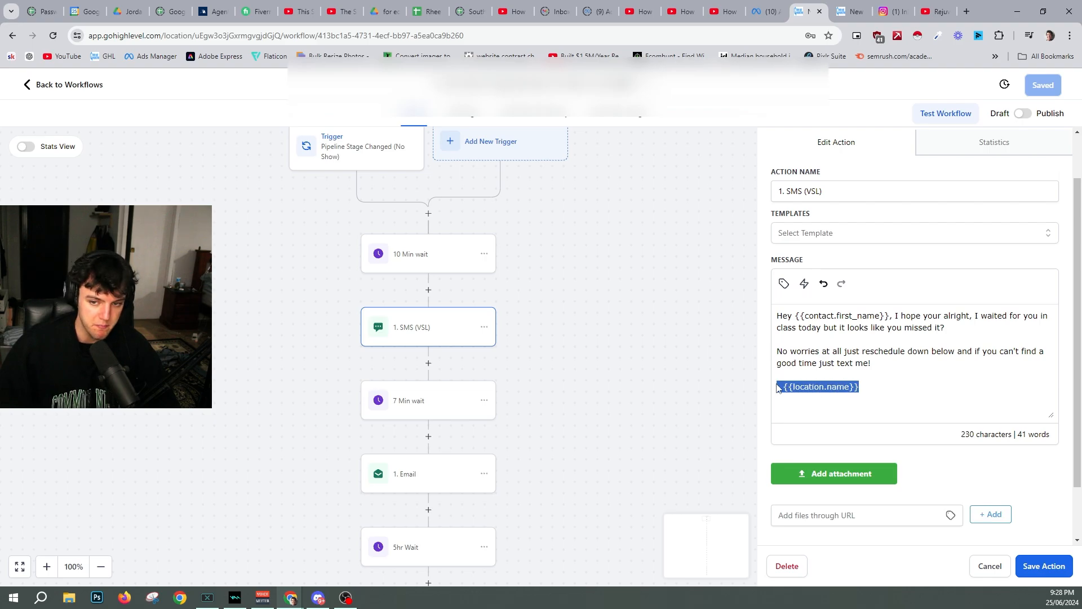
left_click_drag(913, 331, 780, 322)
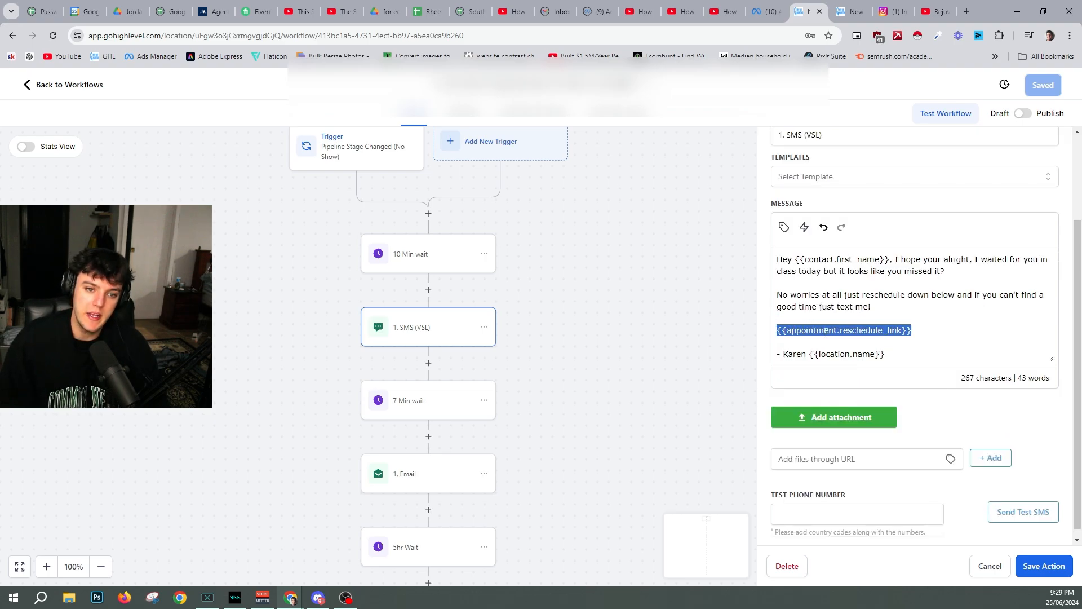
left_click(927, 316)
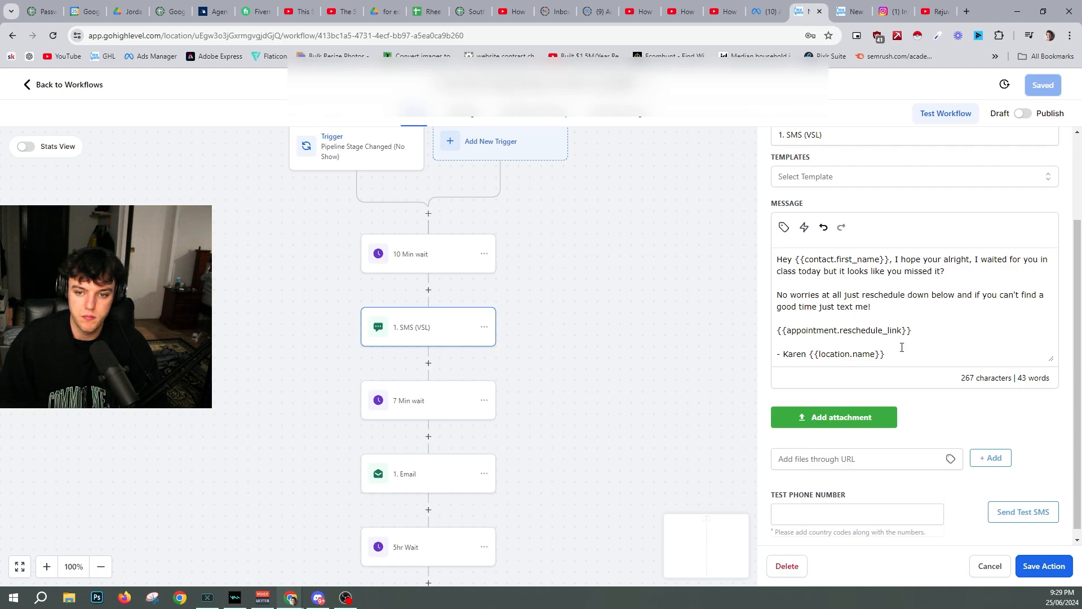
left_click(1042, 566)
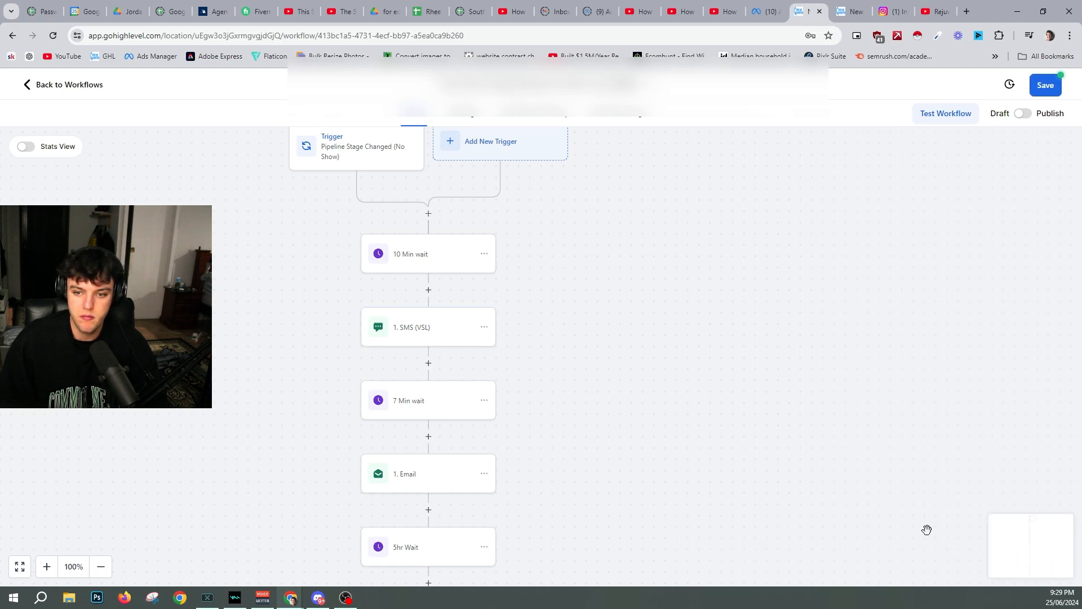
- Reopen the "1. SMS (VSL)" action and put {{location.name}} on its own line beneath the sender's name
left_click(465, 321)
scroll(879, 397, "down", 1)
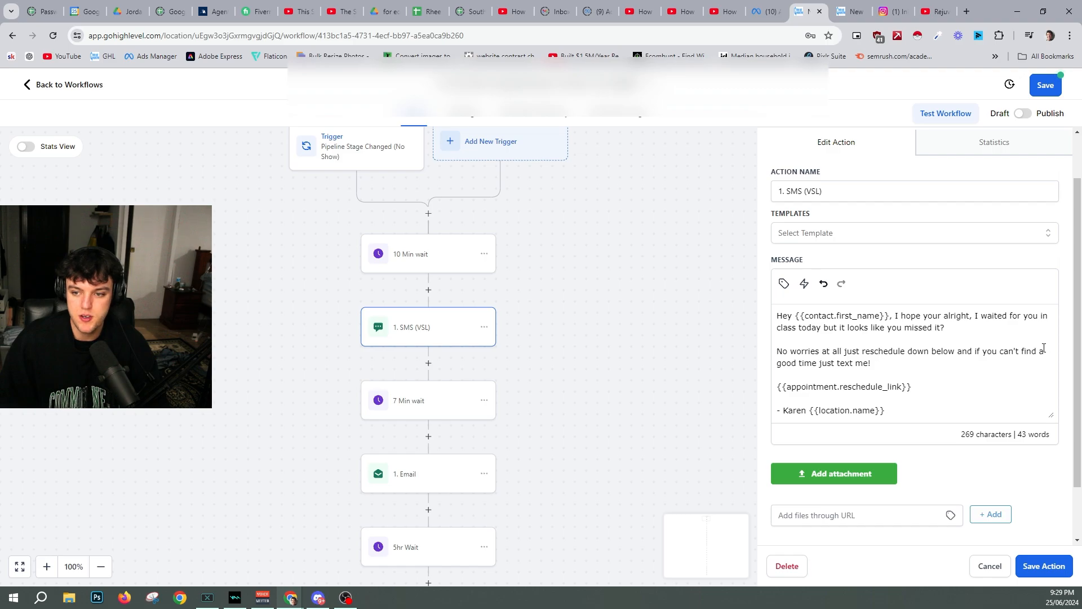
left_click_drag(1028, 312, 1049, 322)
left_click(900, 317)
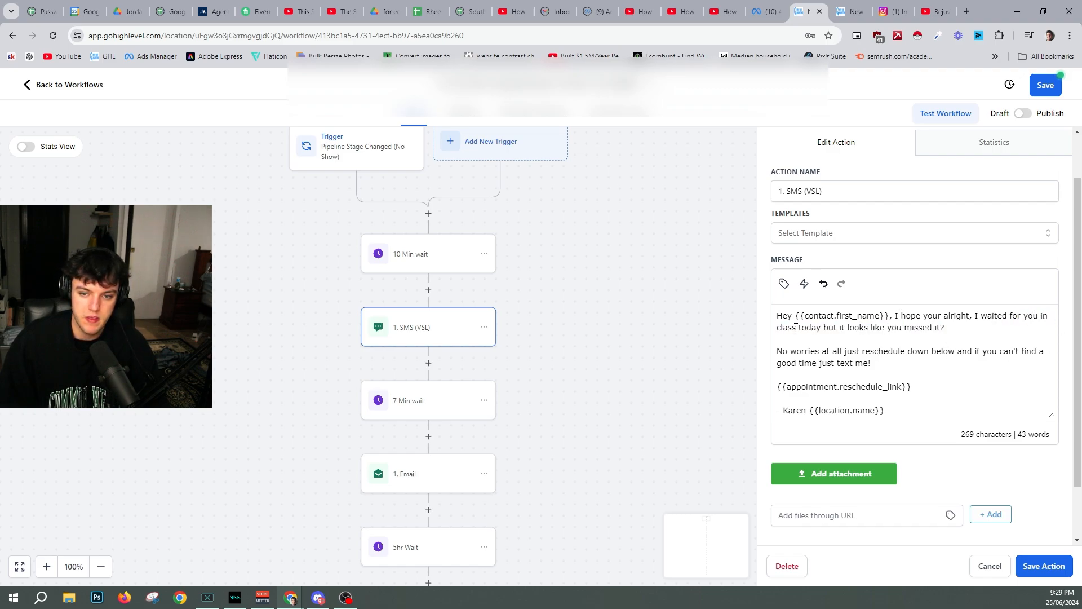
left_click_drag(796, 327, 772, 332)
left_click(838, 341)
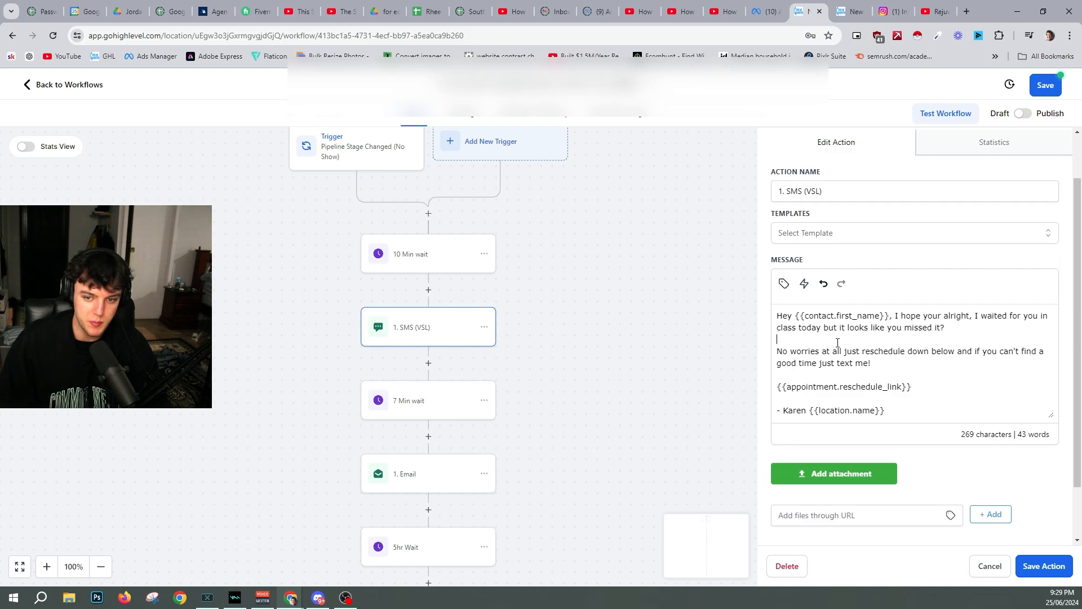
scroll(825, 400, "down", 1)
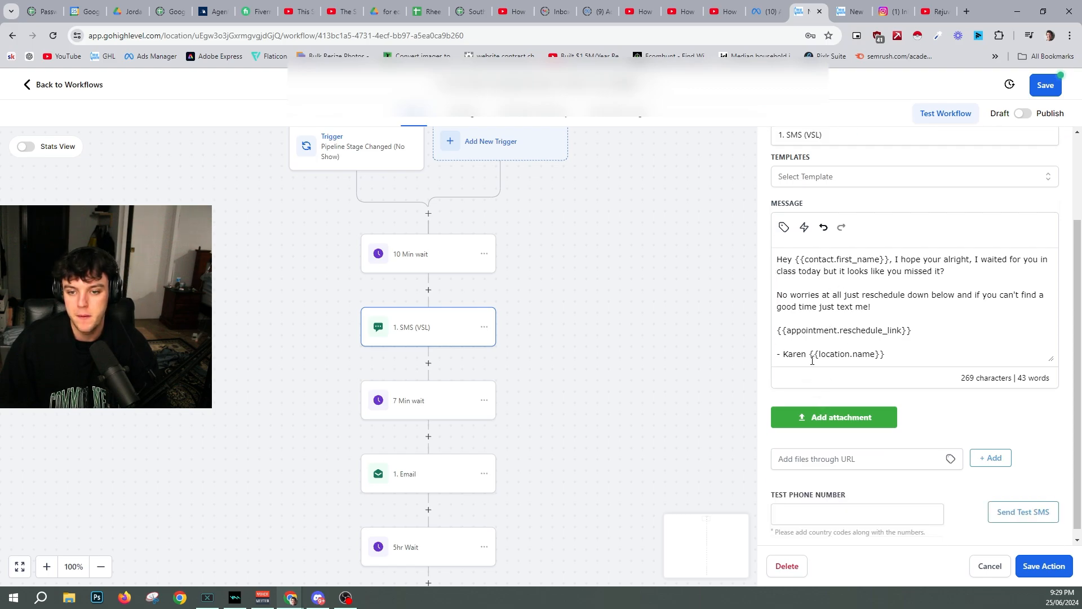
key("Return")
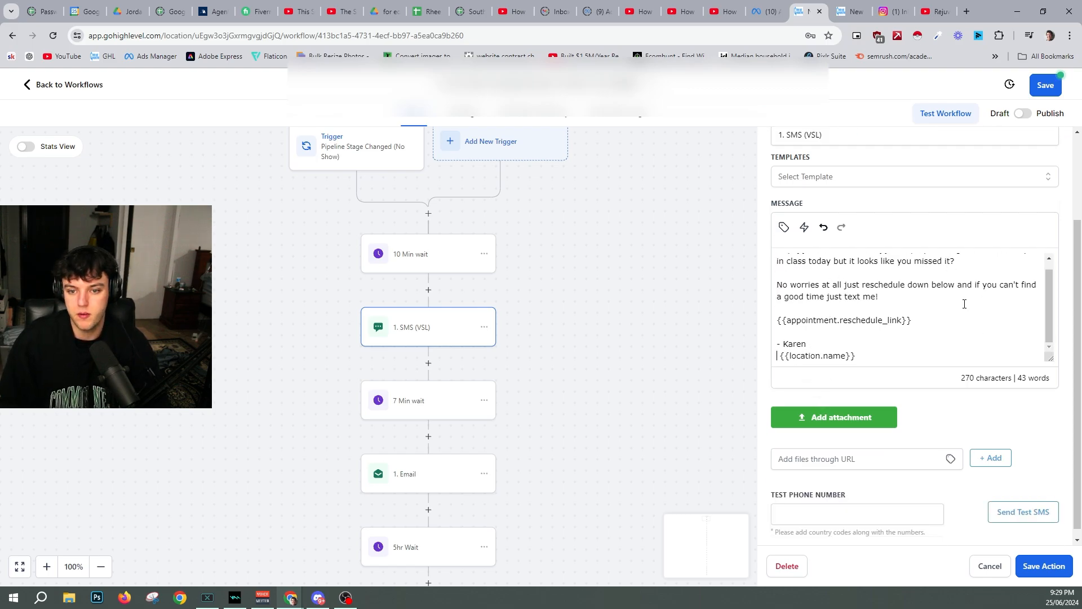
- Examine the sign-off and the {{appointment.reschedule_link}} placeholder in the SMS message
left_click_drag(872, 355, 812, 309)
left_click(821, 347)
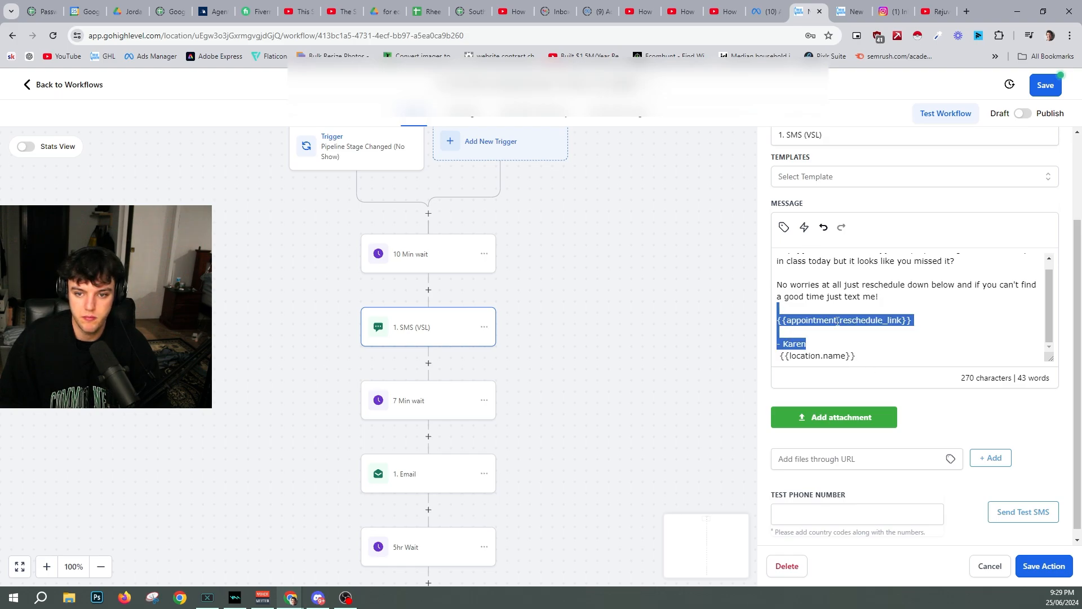
left_click(837, 320)
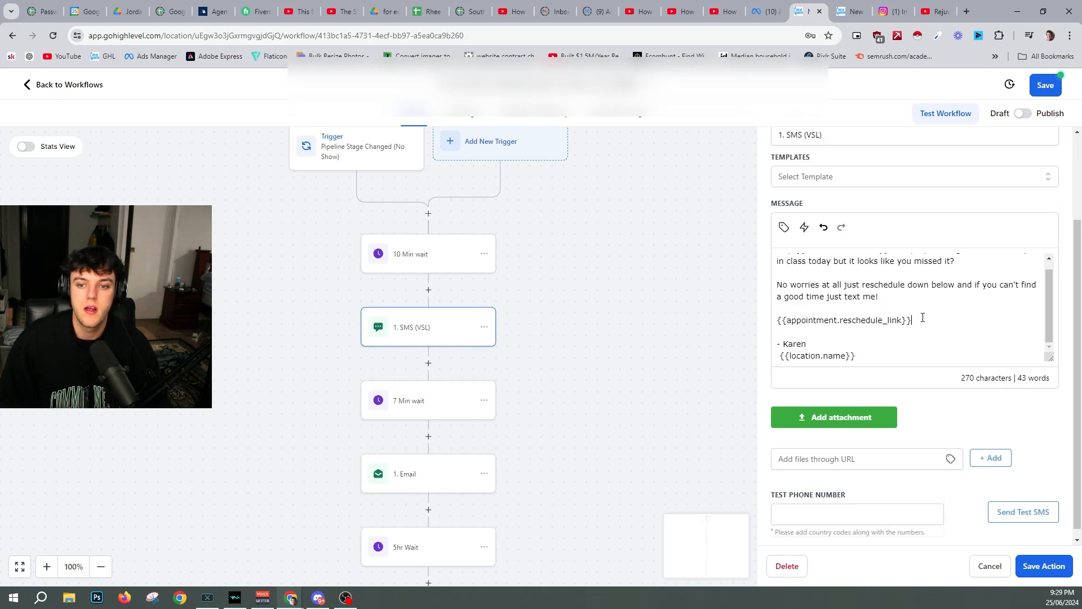
left_click_drag(923, 317, 777, 320)
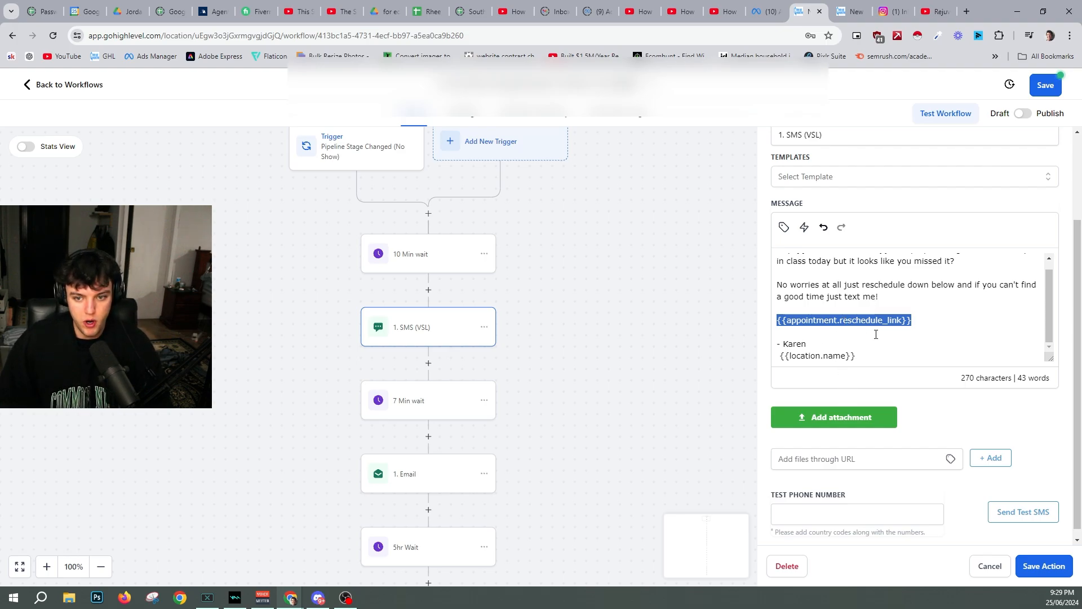
left_click_drag(916, 321, 787, 310)
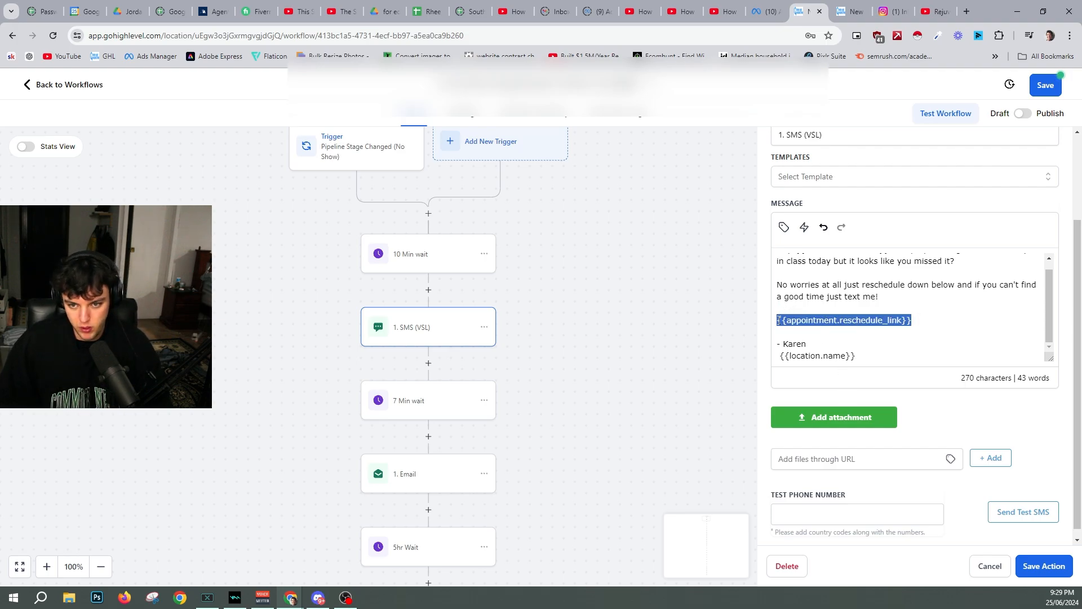
- Insert the contact's Full Name custom value inside the reschedule link placeholder, and undo the insertion
left_click(840, 326)
left_click(783, 227)
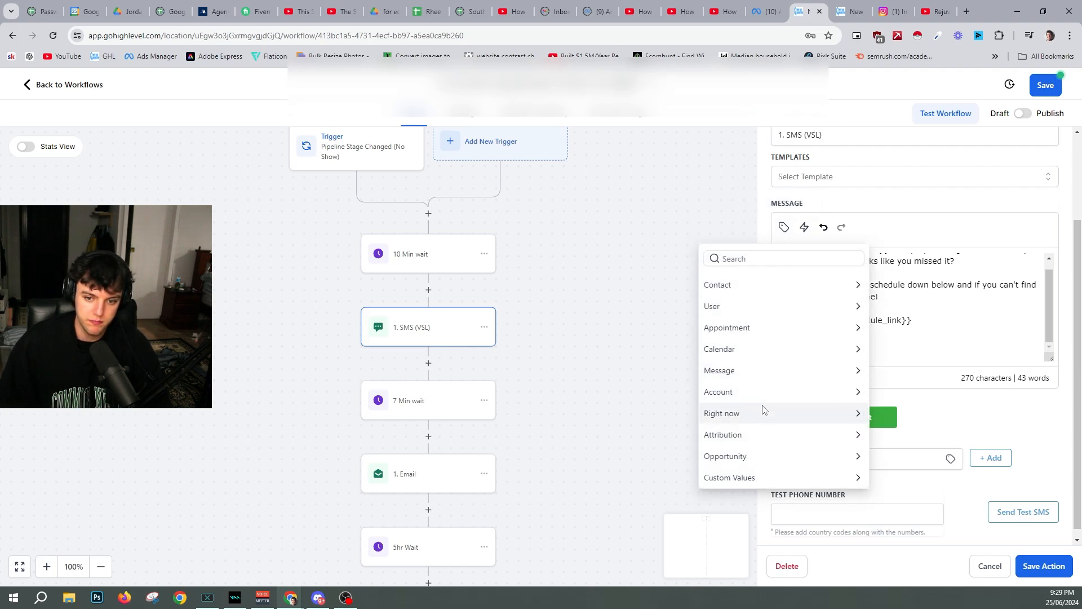
left_click(783, 283)
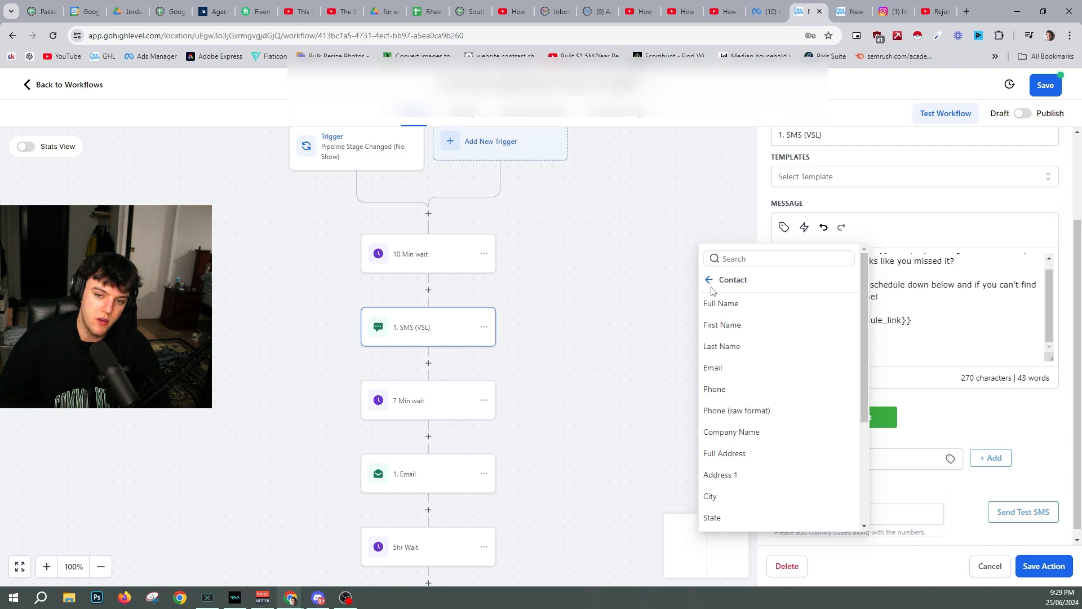
left_click(710, 280)
left_click(742, 284)
left_click(757, 305)
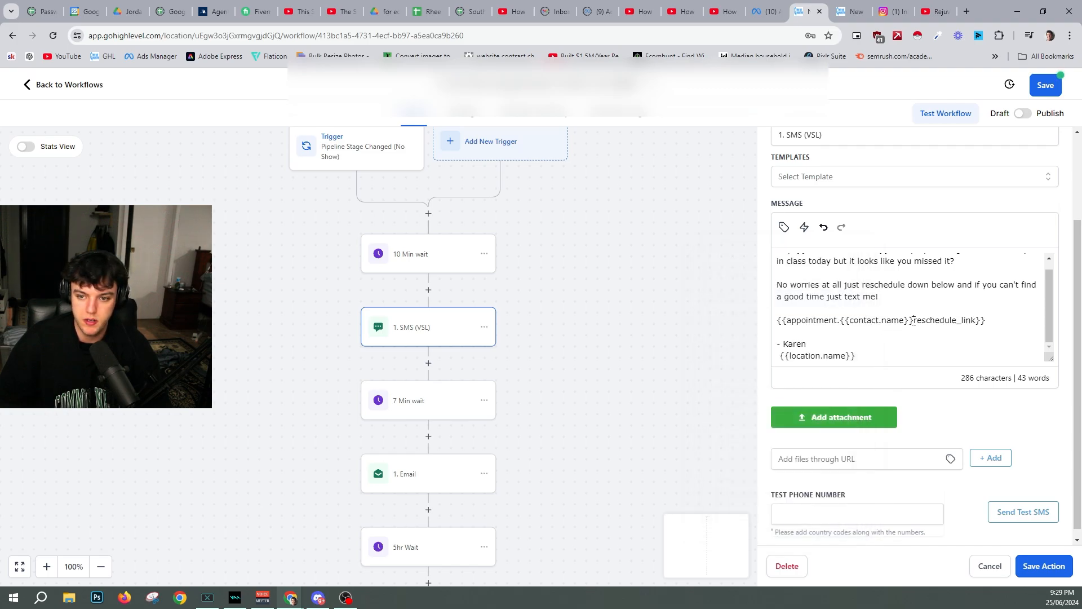
key("ctrl+z")
- Examine the contact first name and reschedule link placeholders in the message, along with the available Contact custom values
left_click(838, 280)
left_click_drag(796, 259, 887, 258)
left_click(857, 260)
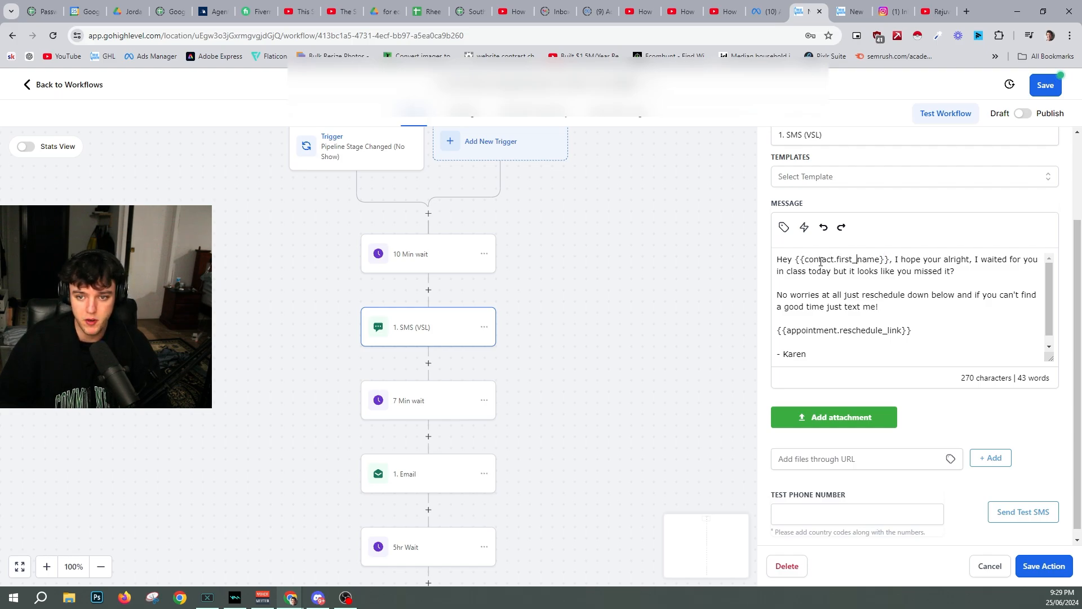
left_click(788, 231)
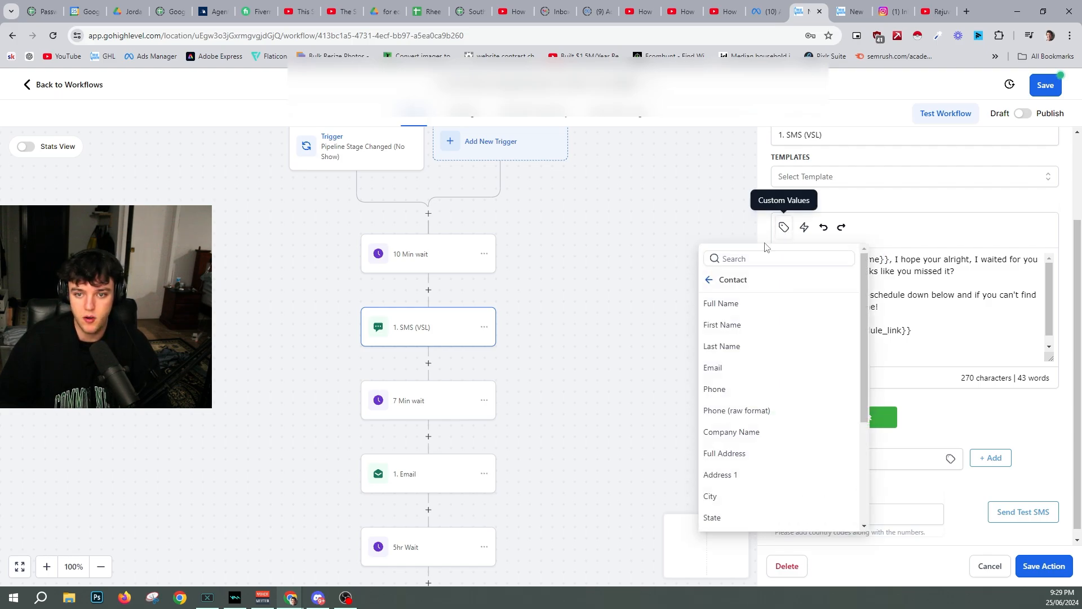
left_click(913, 314)
left_click_drag(796, 261, 889, 256)
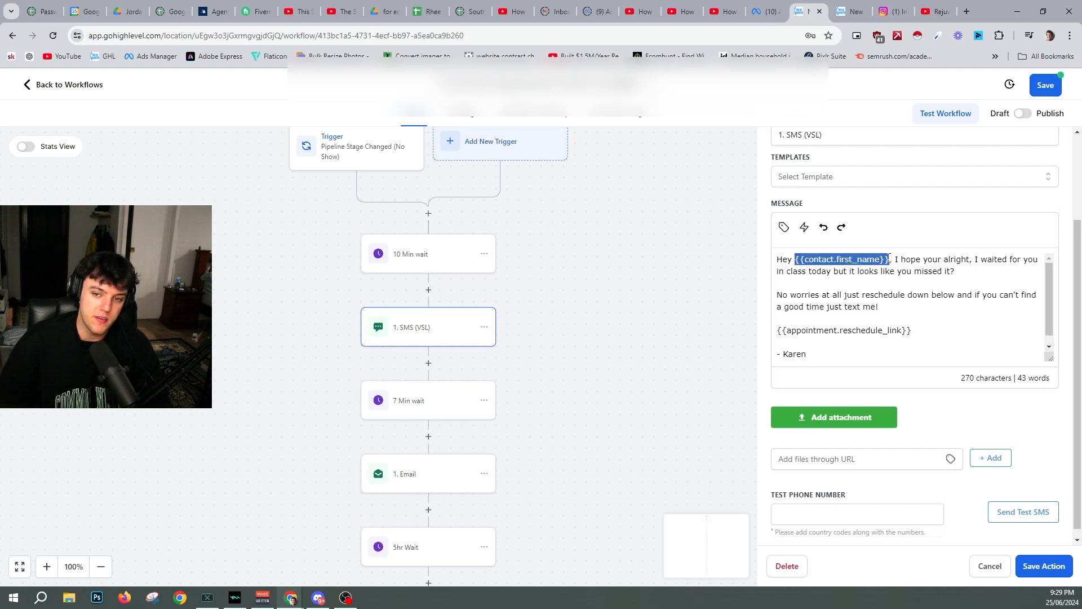
left_click(889, 256)
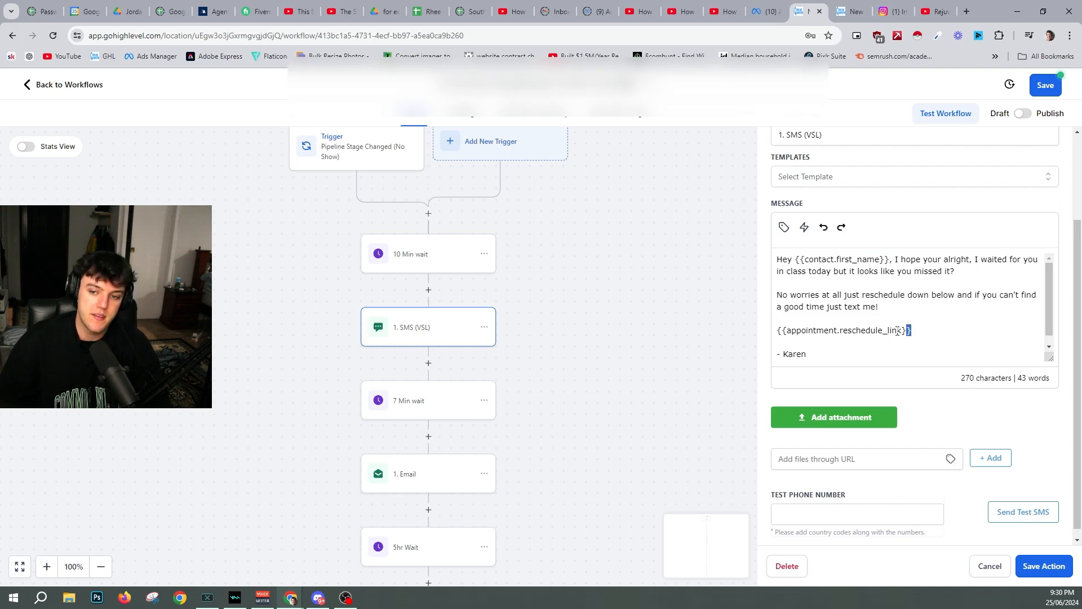
left_click_drag(898, 330, 781, 329)
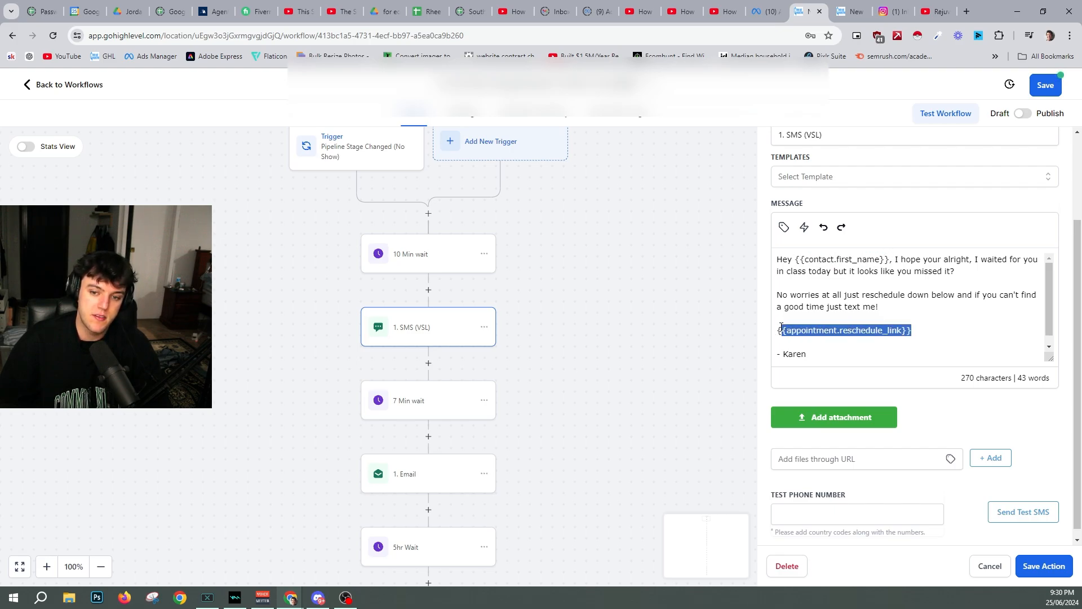
left_click(922, 329)
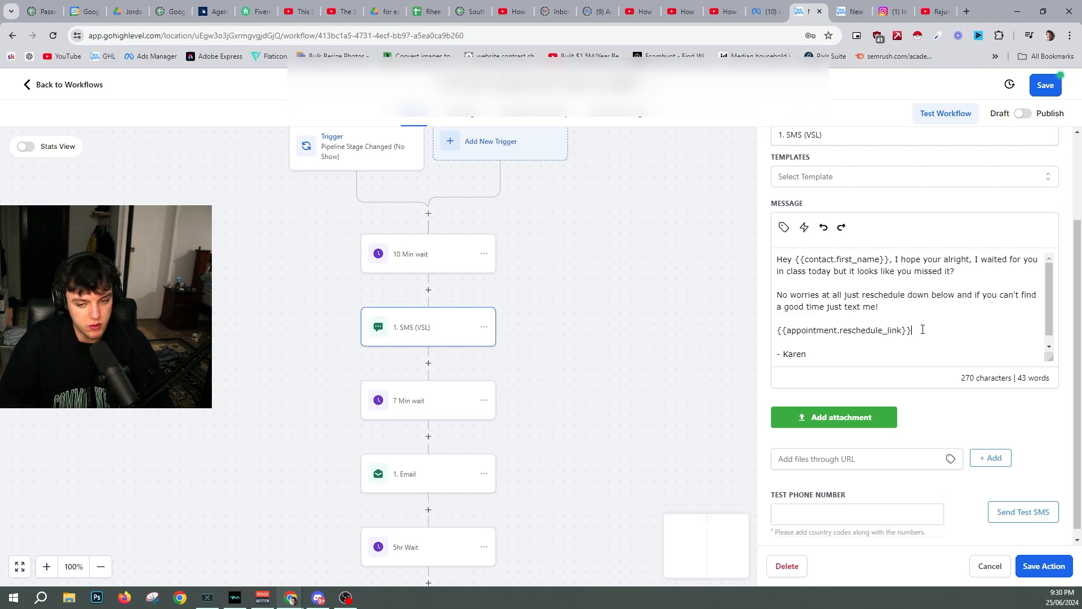
- Switch to the browser tab with the Opportunities page, view the week calendar, and open the account's calendar settings
left_click(851, 12)
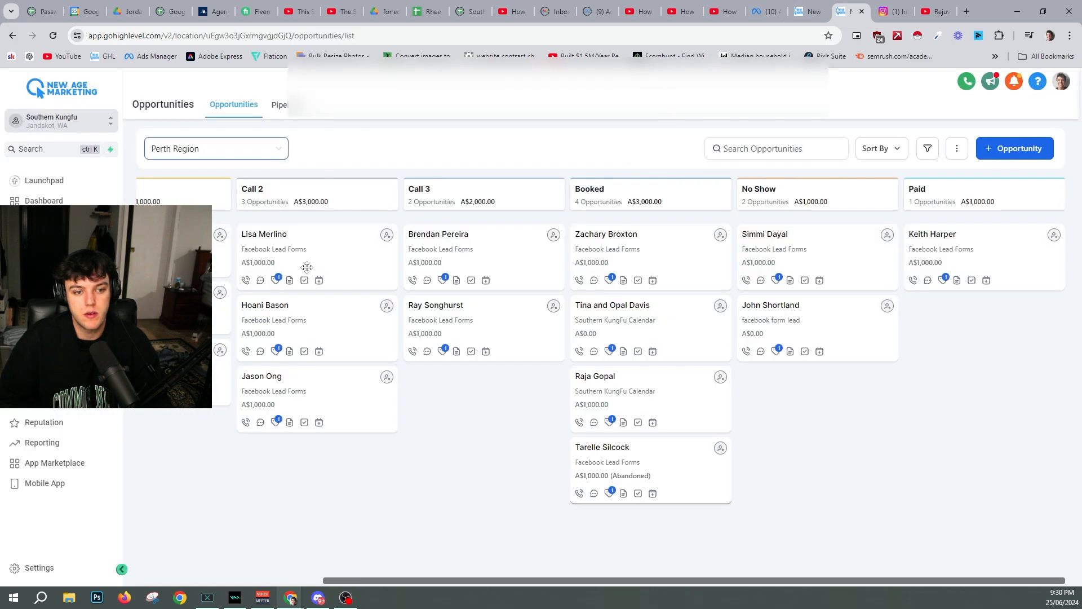
left_click(44, 242)
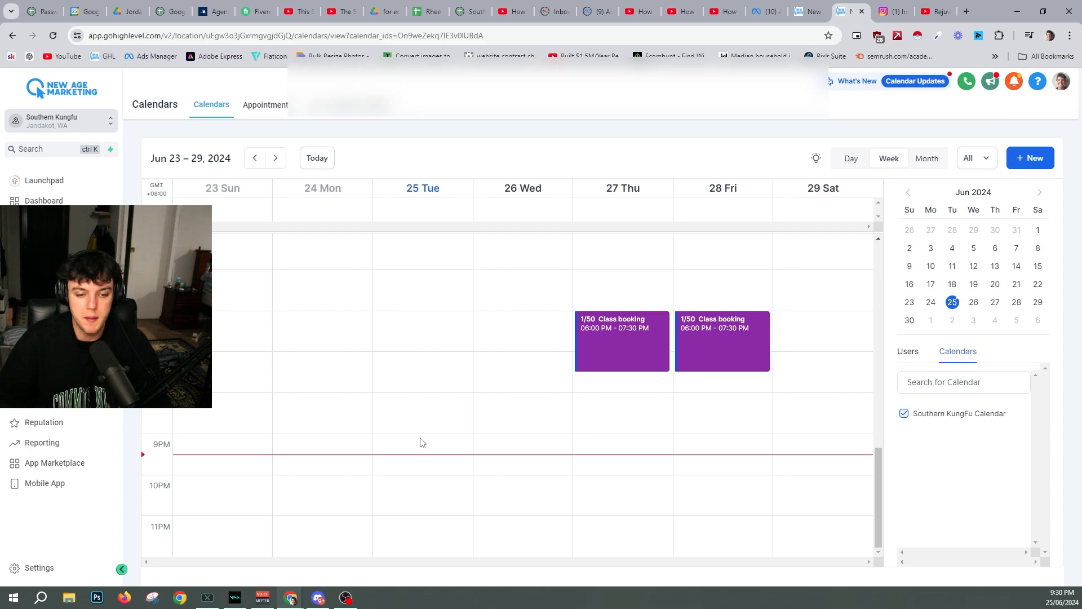
left_click(39, 568)
scroll(66, 483, "down", 2)
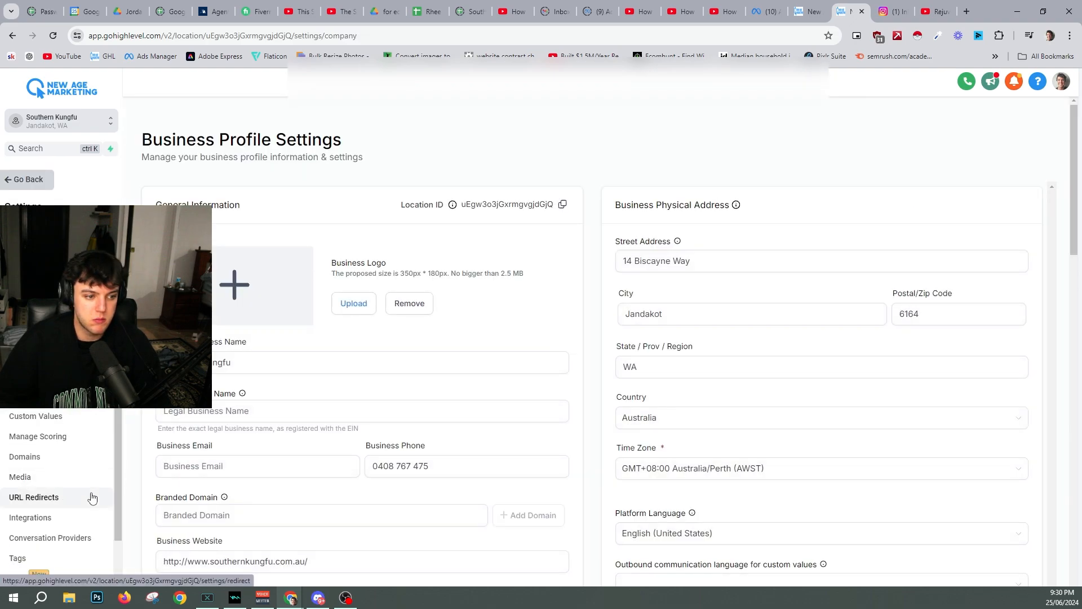
scroll(70, 488, "up", 2)
scroll(51, 430, "down", 1)
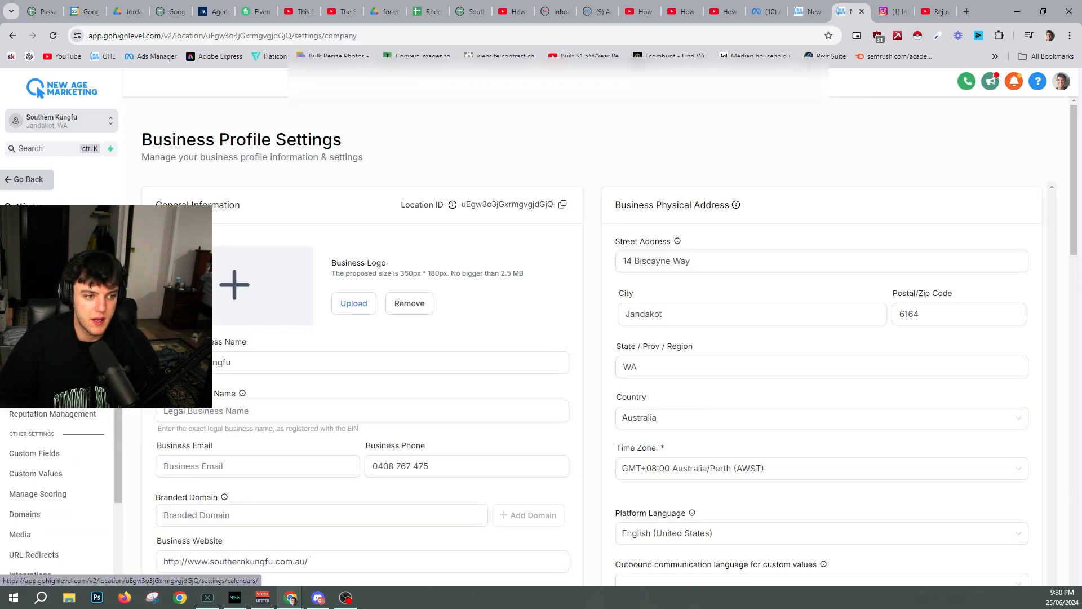
left_click(35, 333)
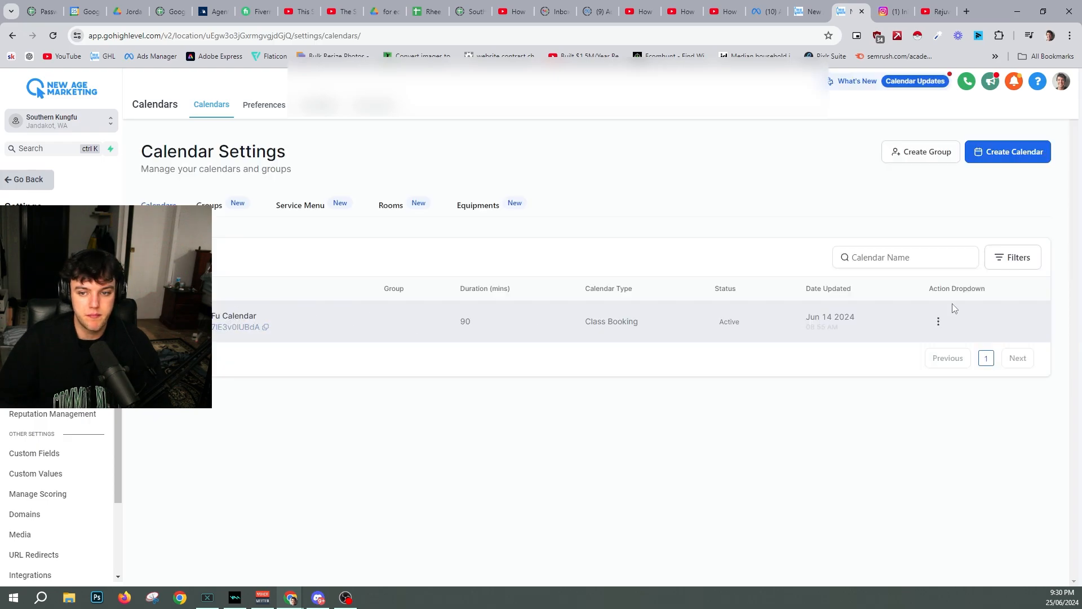
- Open the Southern KungFu Calendar for editing and review its weekly availability hours
left_click(938, 322)
left_click(920, 205)
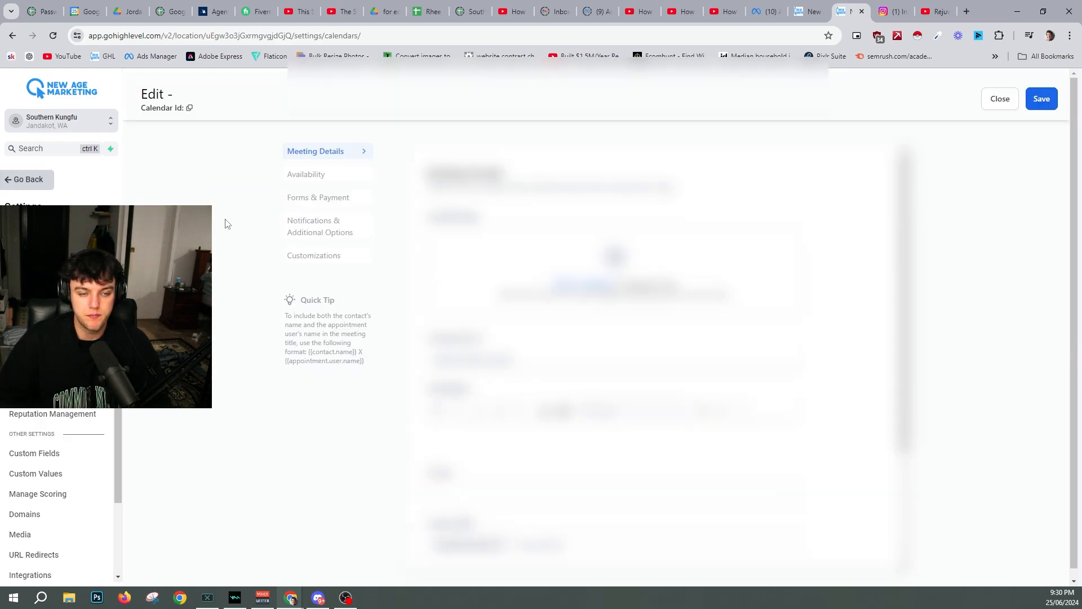
left_click(322, 179)
scroll(677, 339, "down", 3)
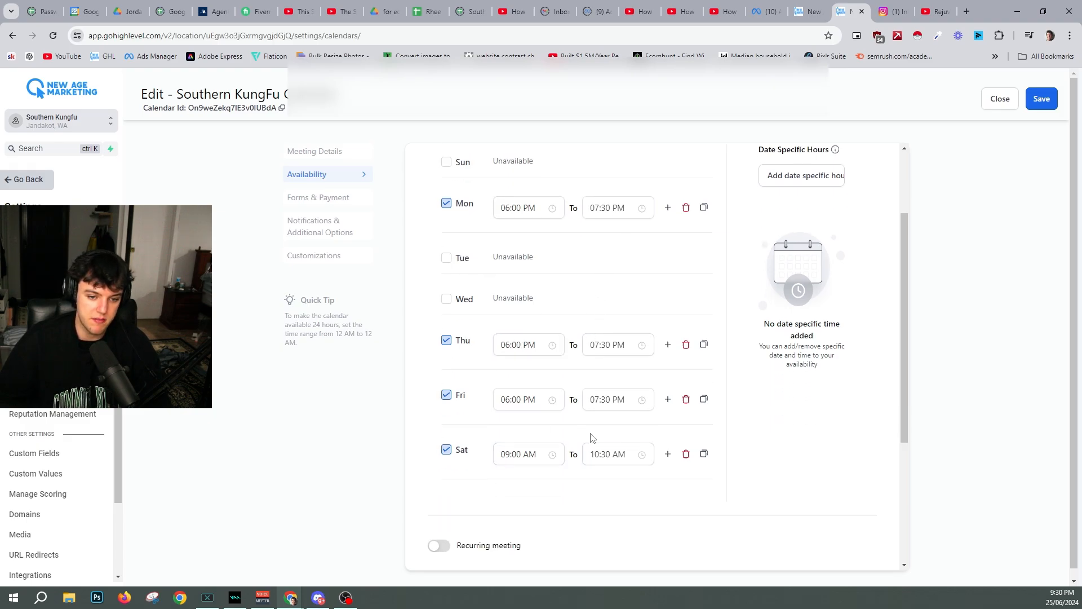
- Close the Southern KungFu Calendar editor without saving and return to the week calendar view
scroll(590, 440, "down", 2)
scroll(610, 332, "up", 2)
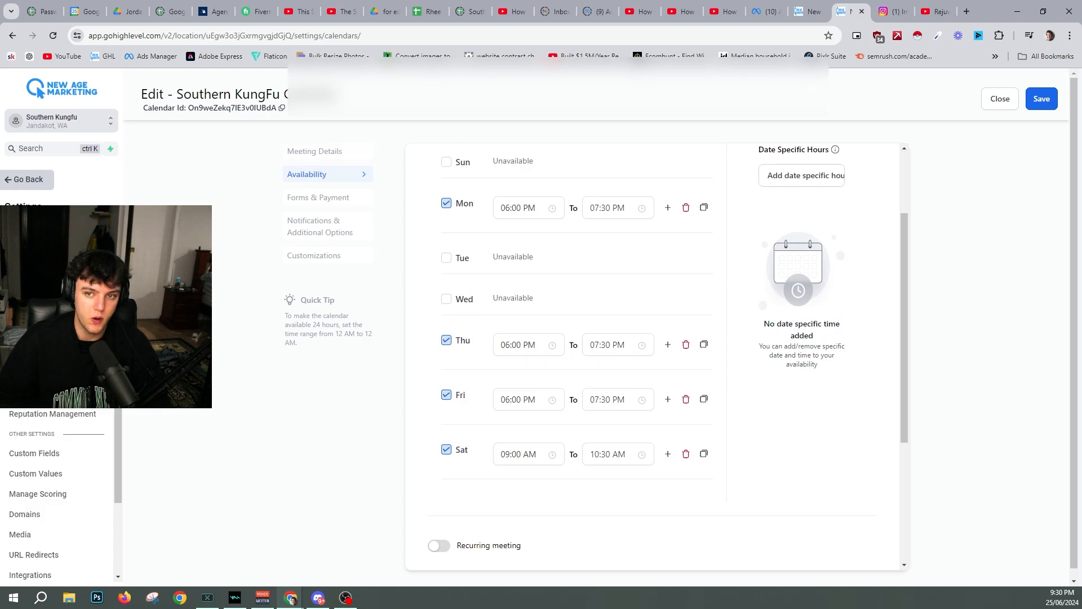
left_click(1000, 99)
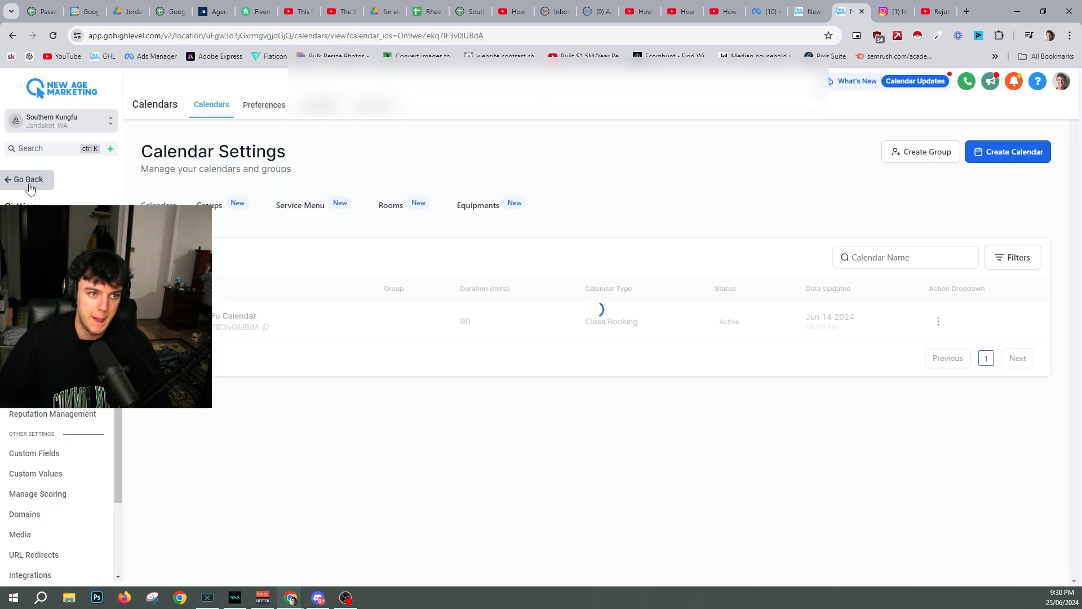
left_click(27, 181)
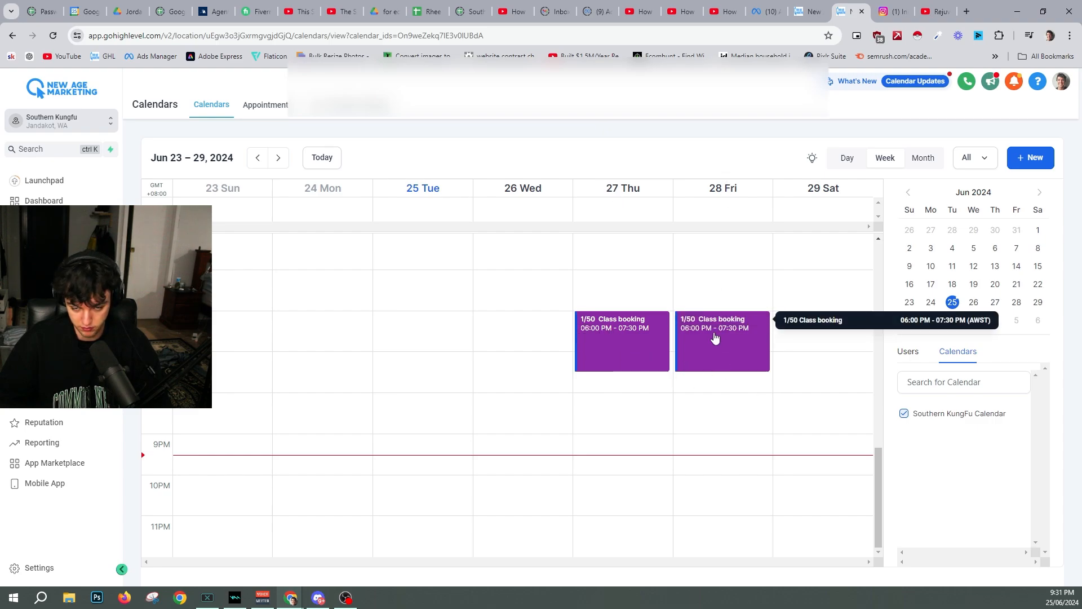
- Look through the class bookings for the weeks up to Jul 7 – 13, 2024, and return to the week of Jun 23 – 29
left_click(278, 157)
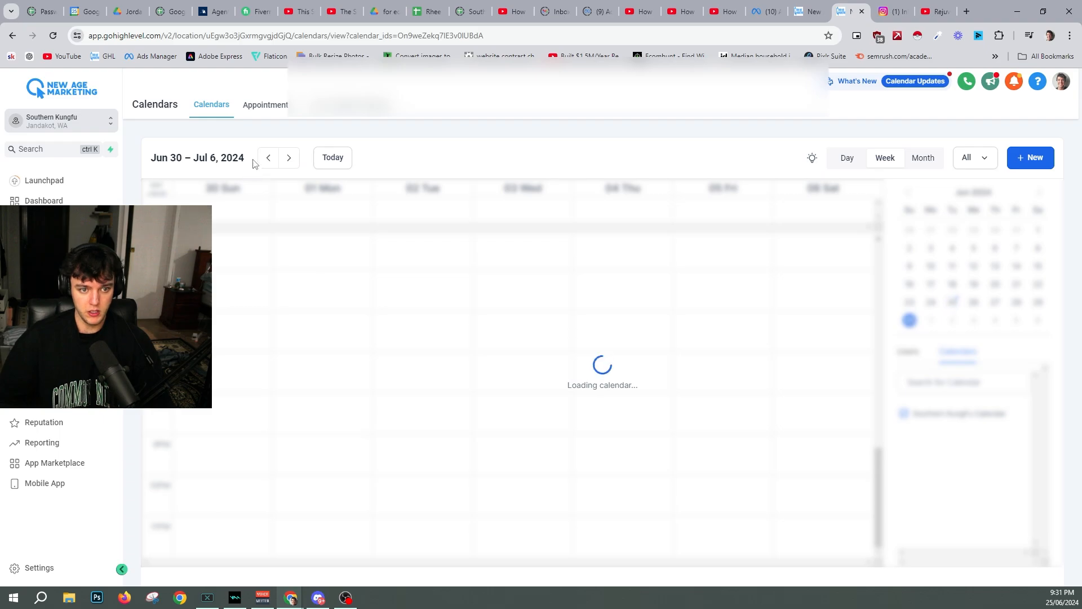
left_click(289, 158)
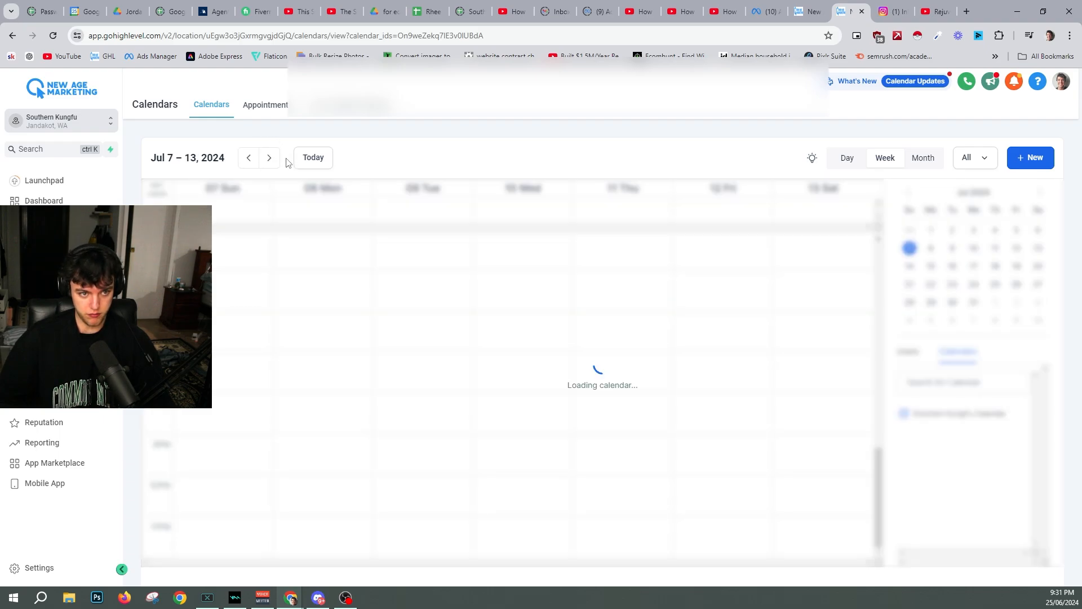
left_click(248, 157)
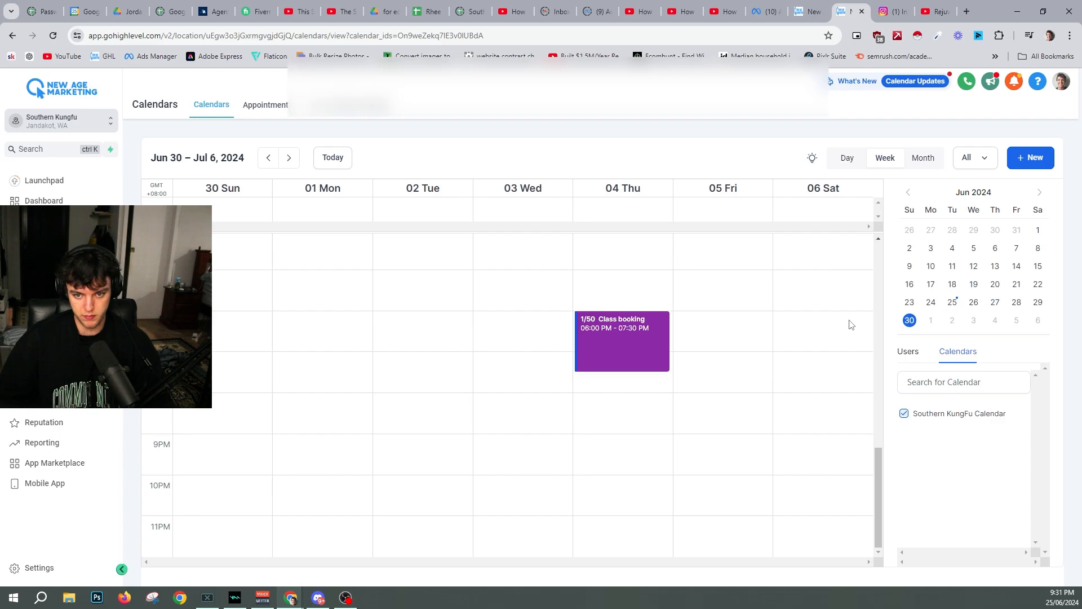
left_click(268, 158)
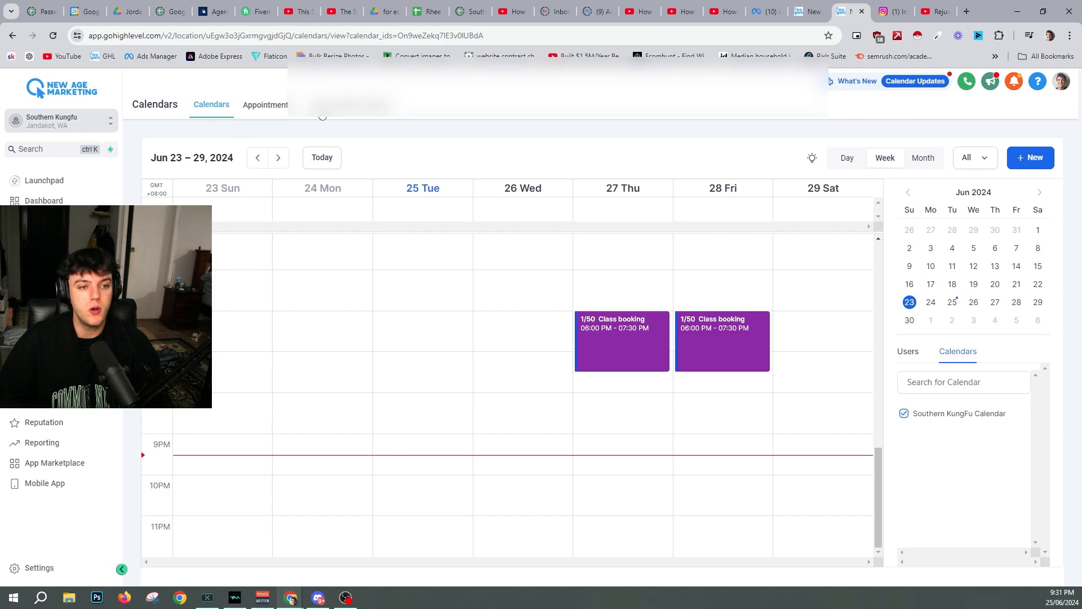
- Copy the Southern KungFu Calendar's scheduling link from the calendar settings and open it in a new browser tab
left_click(324, 107)
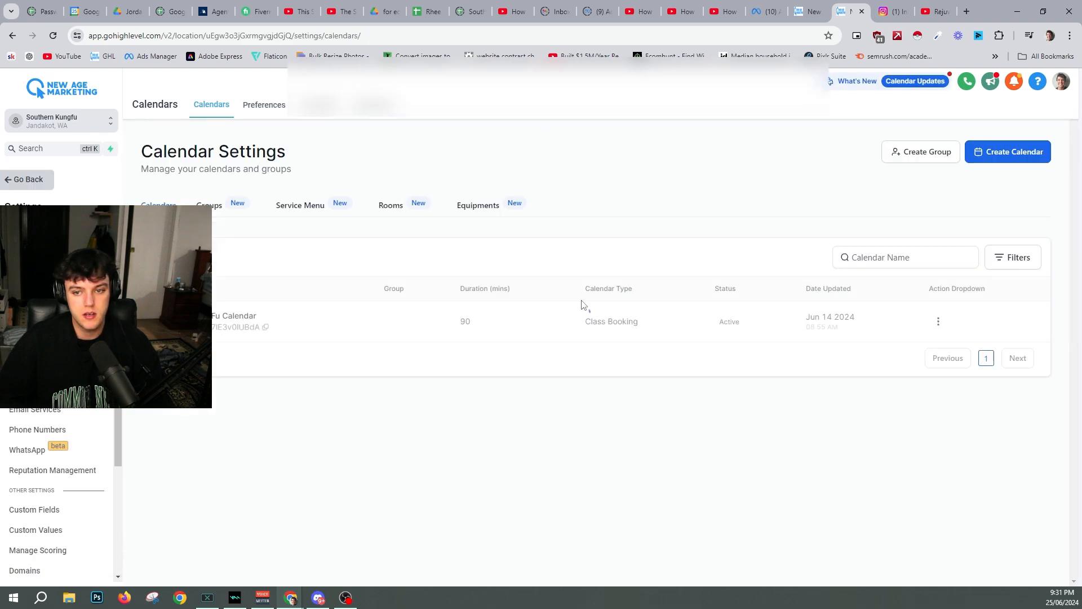
left_click(936, 324)
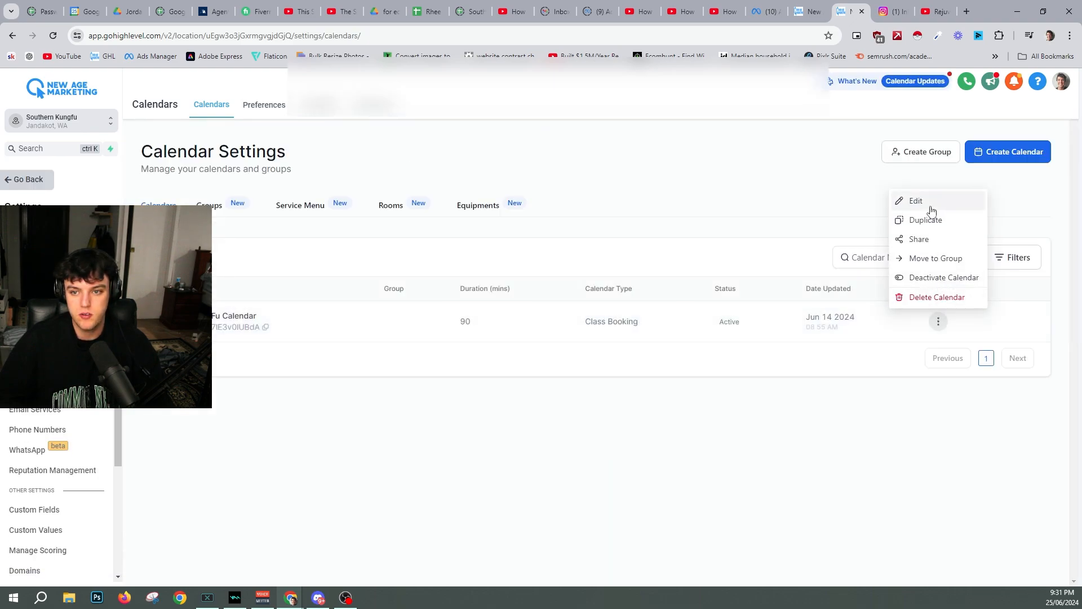
left_click(924, 239)
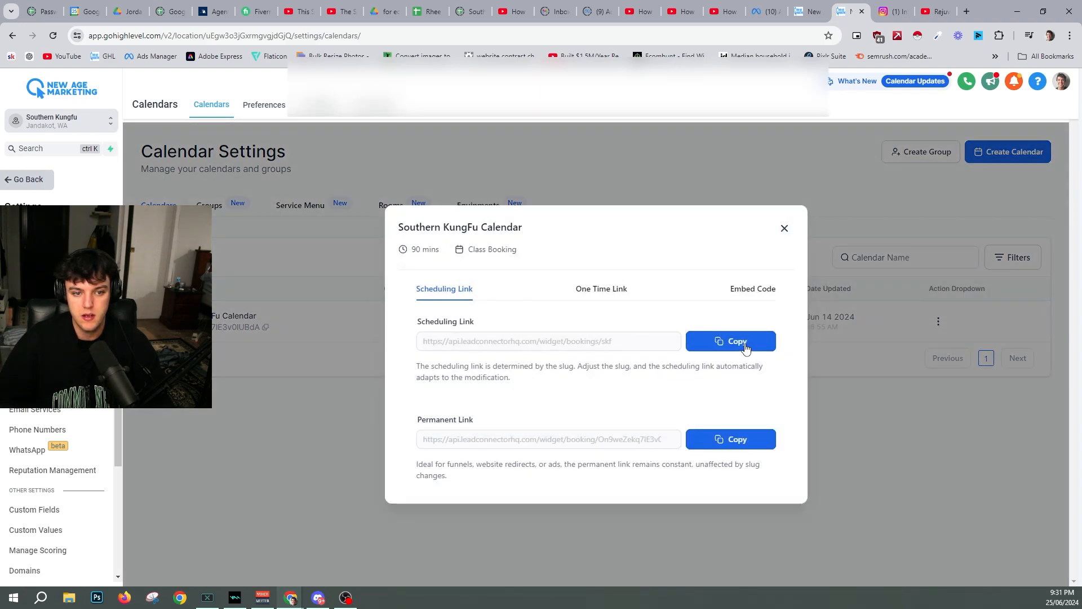
left_click(720, 342)
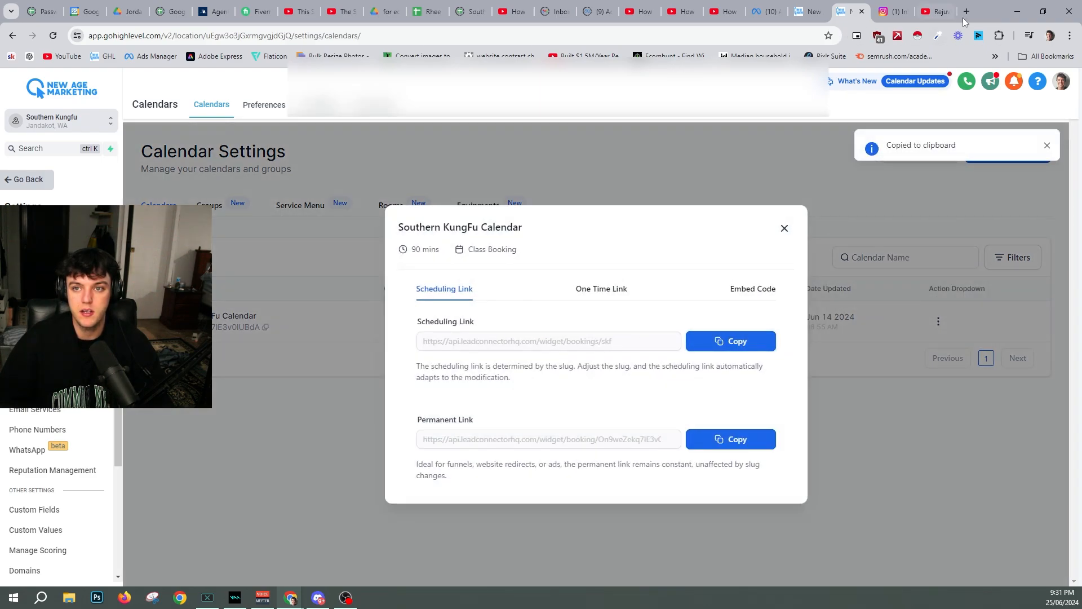
left_click(967, 12)
key("ctrl+v")
key("Return")
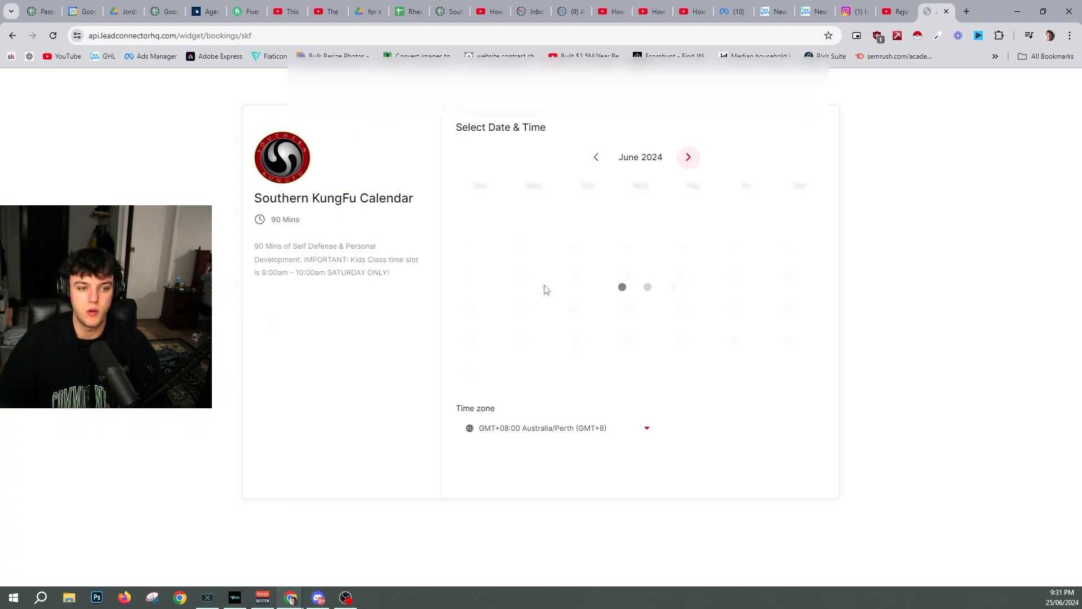
- Check the class times offered on June 28 and 29 and July 4 and 6, and read the Kids Class note in the description
left_click(630, 340)
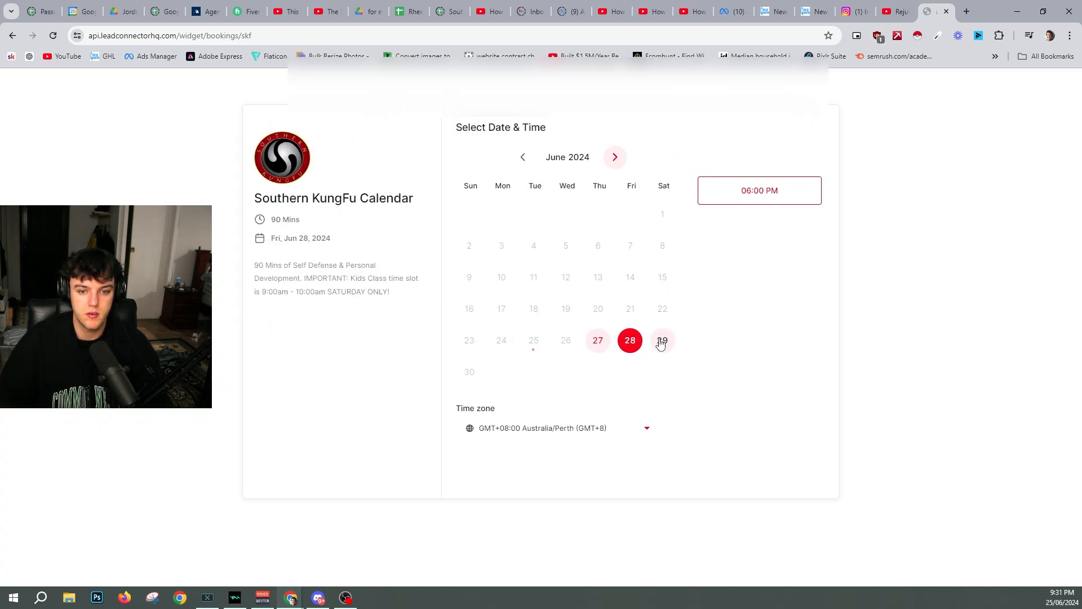
left_click(662, 340)
left_click(613, 157)
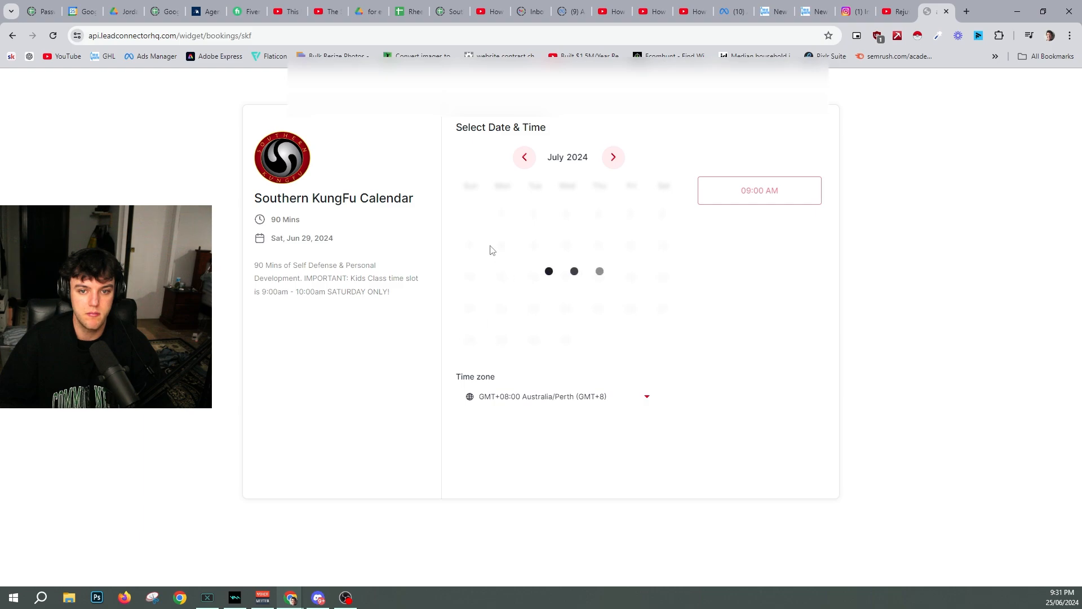
left_click(595, 244)
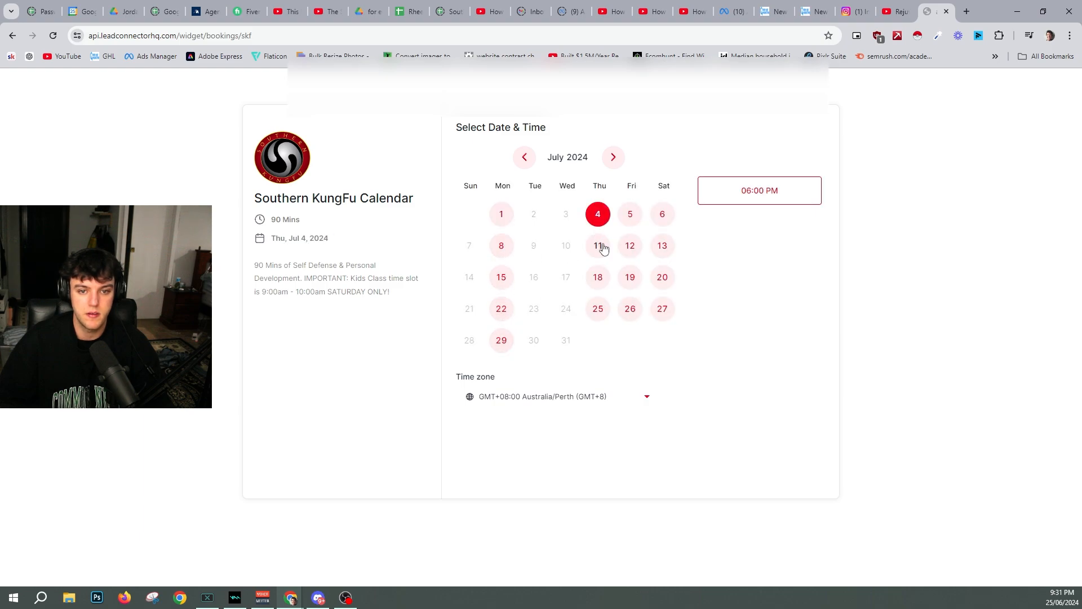
left_click(664, 216)
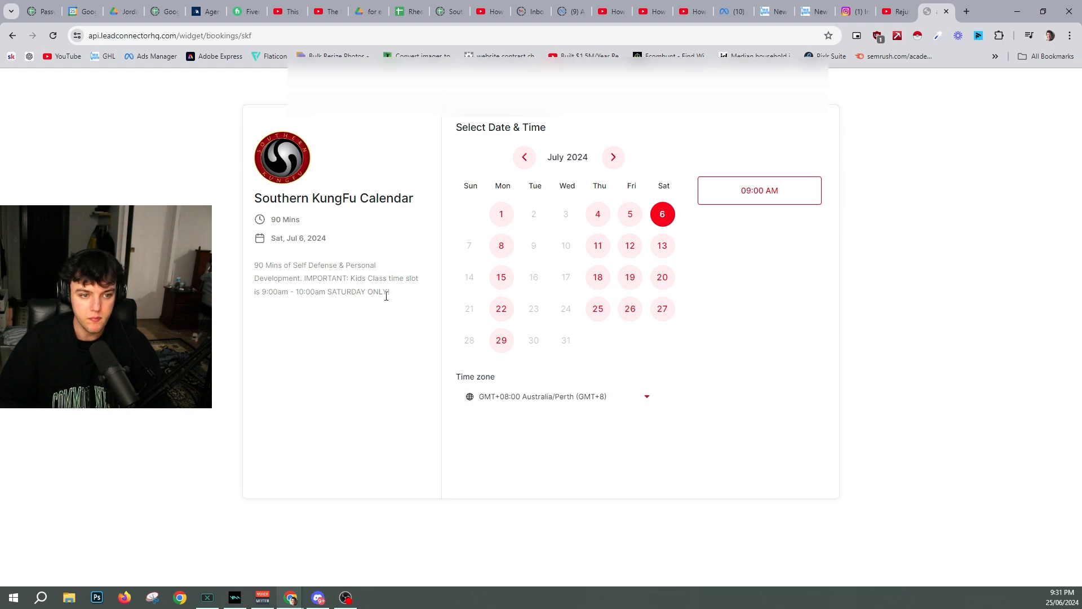
mouse_move(387, 295)
left_mouse_down()
mouse_move(359, 280)
mouse_move(307, 277)
mouse_move(422, 278)
mouse_move(297, 303)
mouse_move(300, 293)
mouse_move(397, 295)
left_mouse_up()
left_click(309, 278)
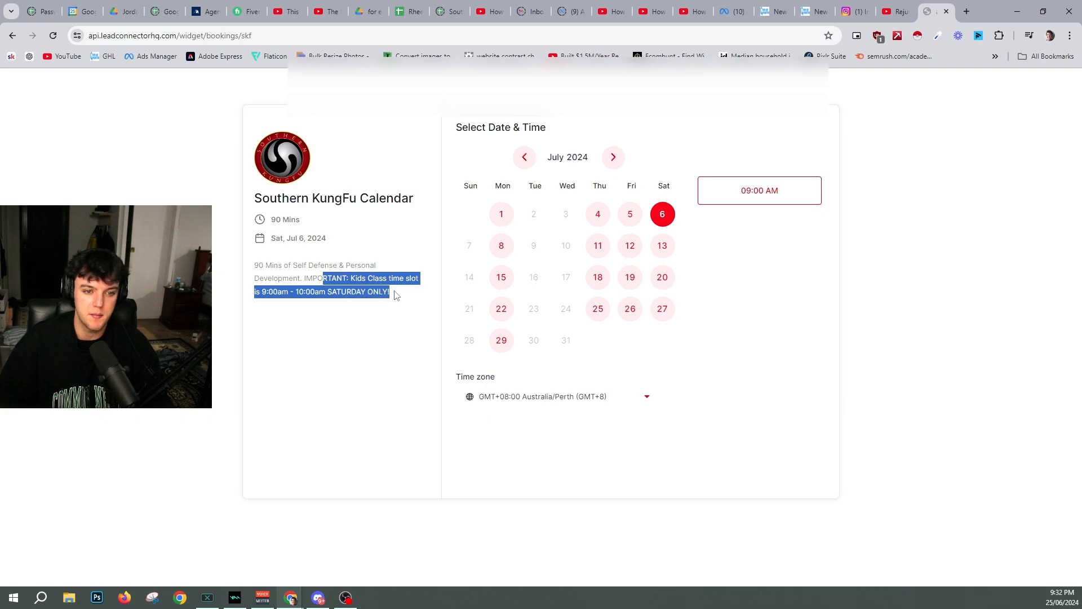
left_click(395, 296)
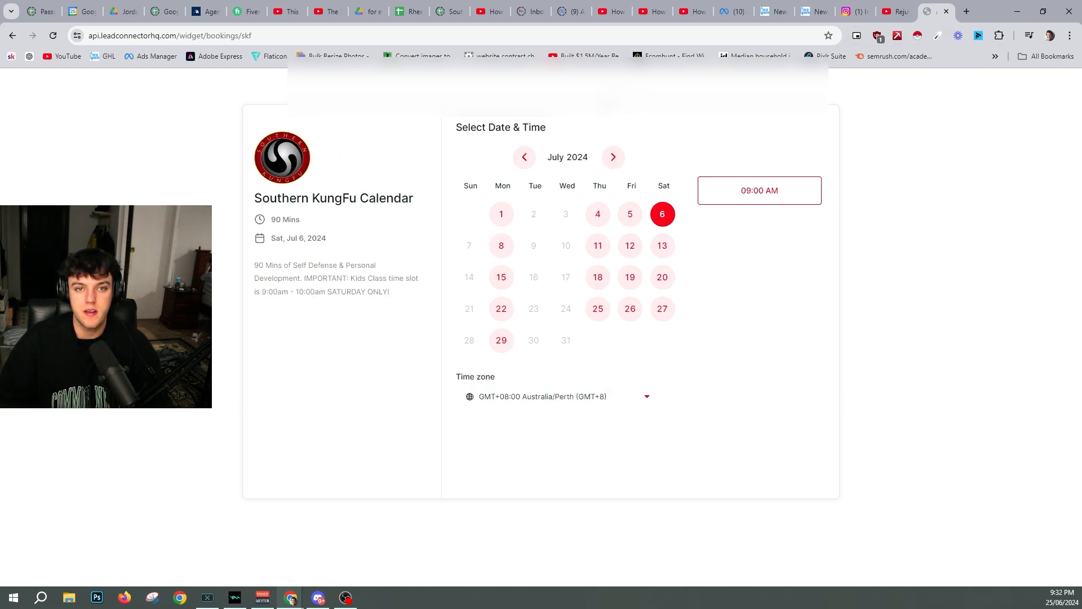
- Close the calendar's sharing dialog and switch back to the browser tab with the workflow
left_click(817, 13)
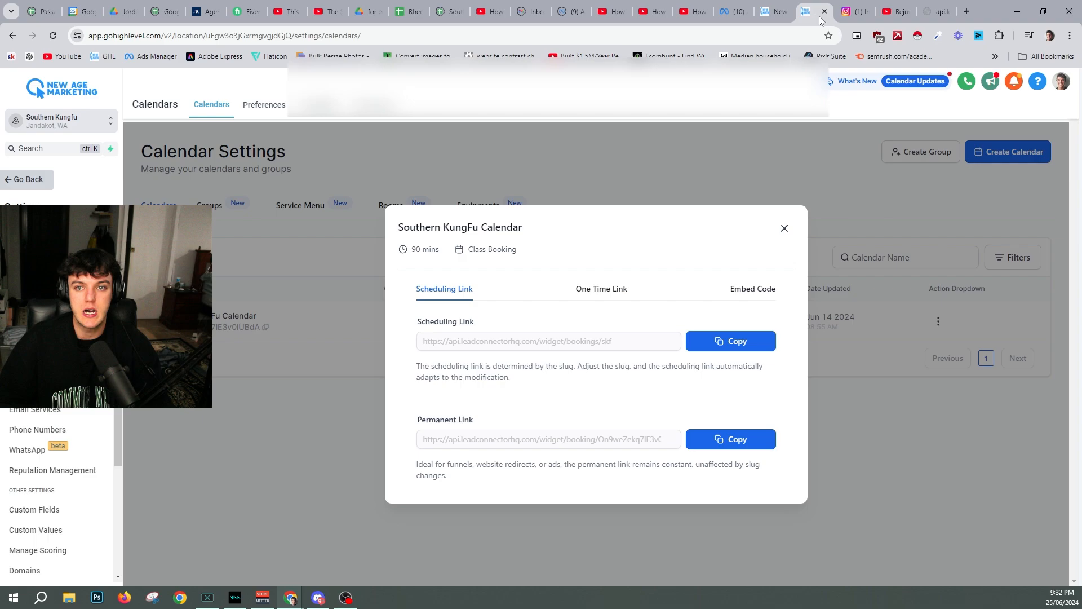
left_click(784, 228)
left_click(775, 11)
scroll(573, 380, "down", 1)
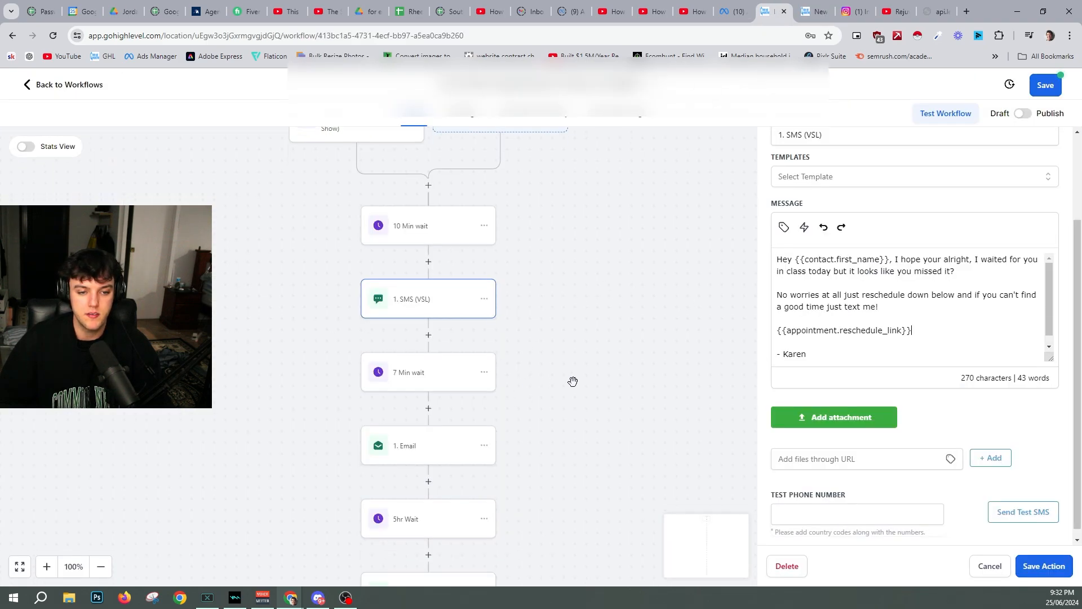
- Copy the sign-off with the sender's first name and {{location.name}} from the end of the 1. SMS (VSL) message
left_click_drag(573, 317, 609, 327)
left_click_drag(625, 396, 616, 340)
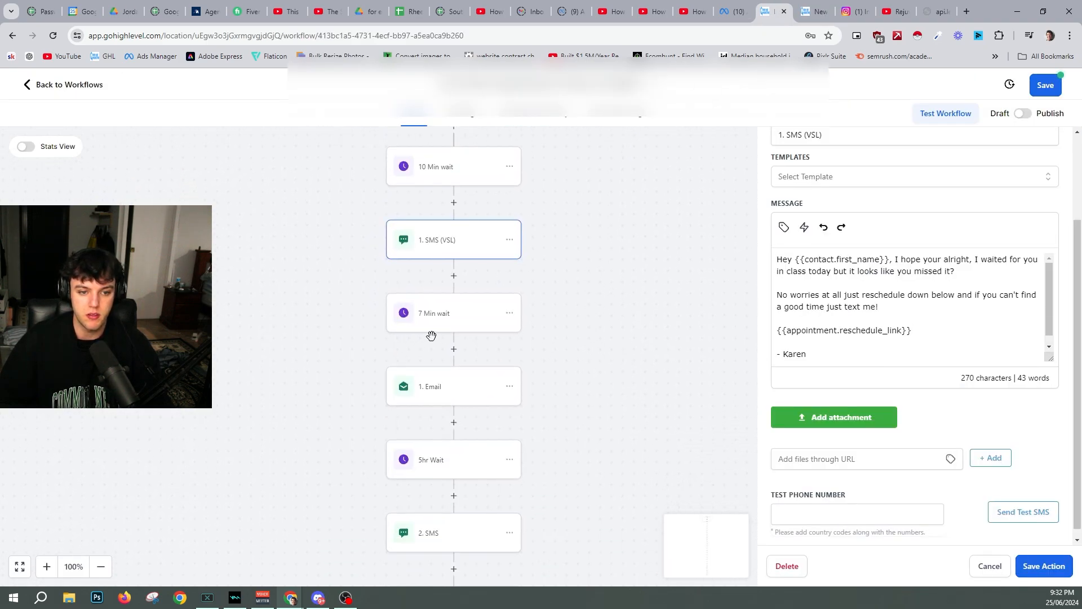
scroll(799, 334, "down", 1)
left_click_drag(870, 352, 777, 348)
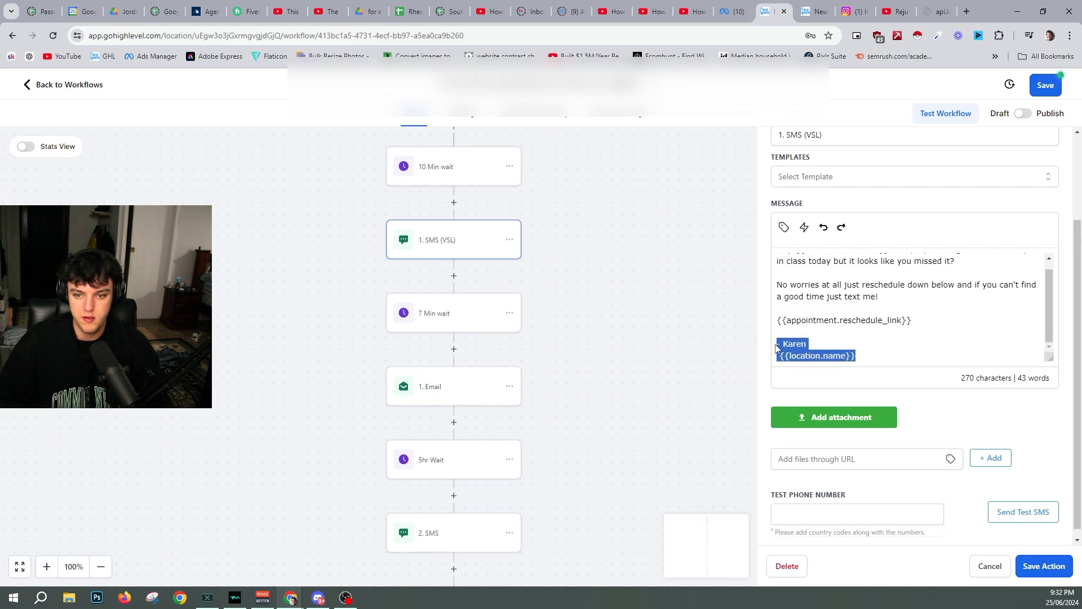
- Check the 7 Min wait settings, and review the From Name, From Email and Subject of the 1. Email action
left_click(454, 315)
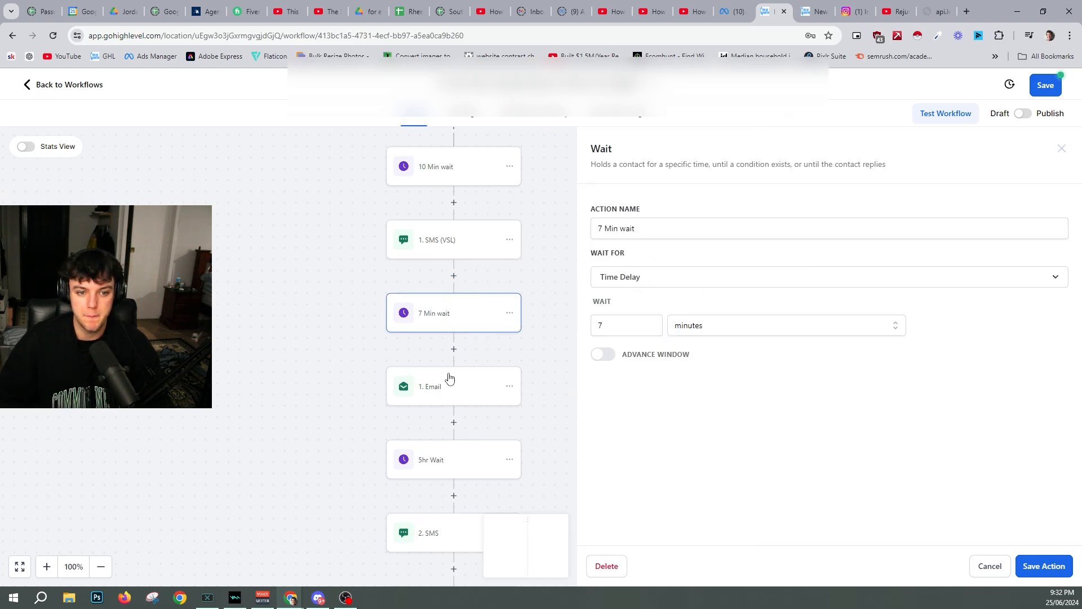
left_click(451, 393)
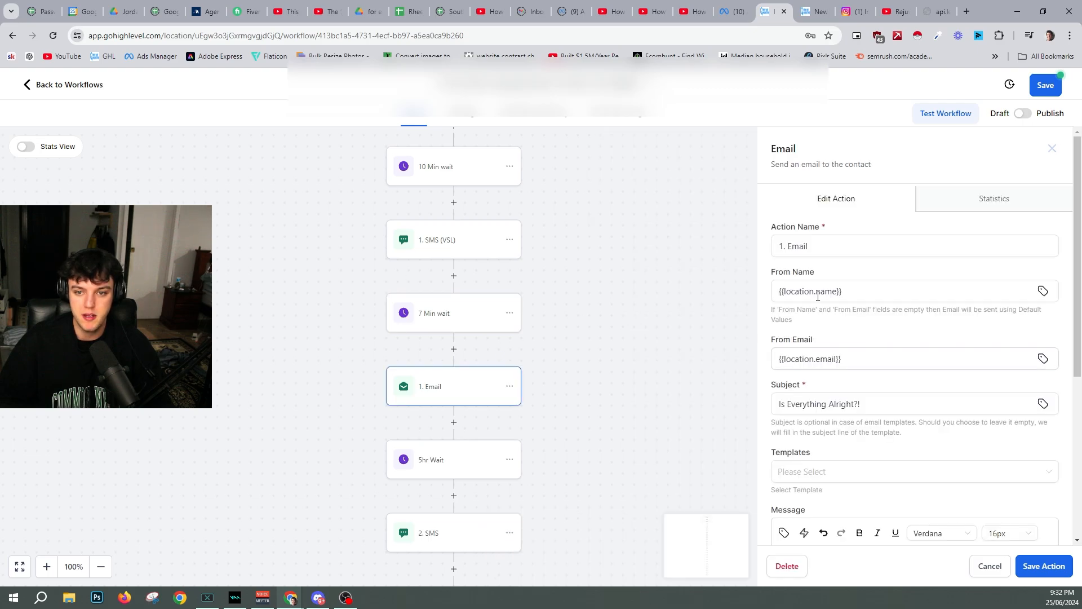
left_click_drag(858, 296, 776, 287)
left_click(838, 319)
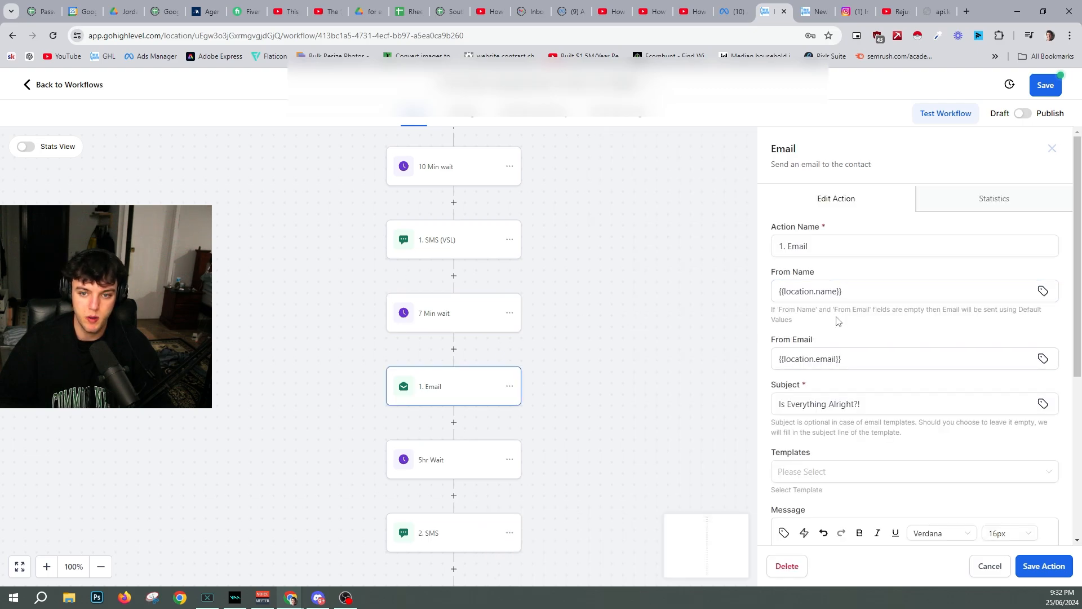
scroll(837, 318, "down", 1)
triple_click(836, 304)
scroll(931, 338, "down", 1)
left_click_drag(880, 293, 760, 287)
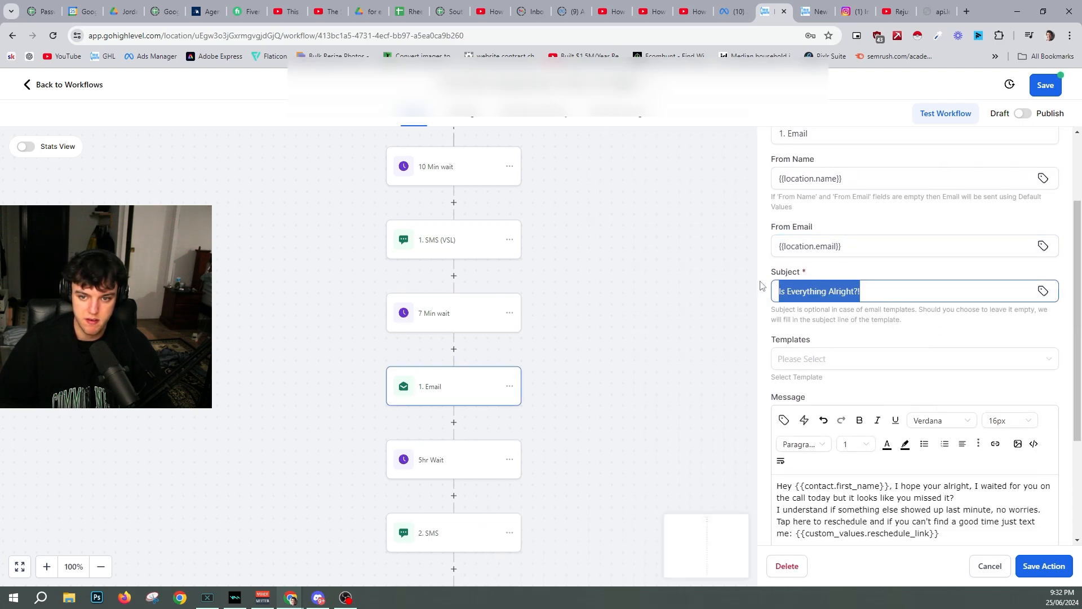
left_click(857, 311)
scroll(859, 321, "down", 2)
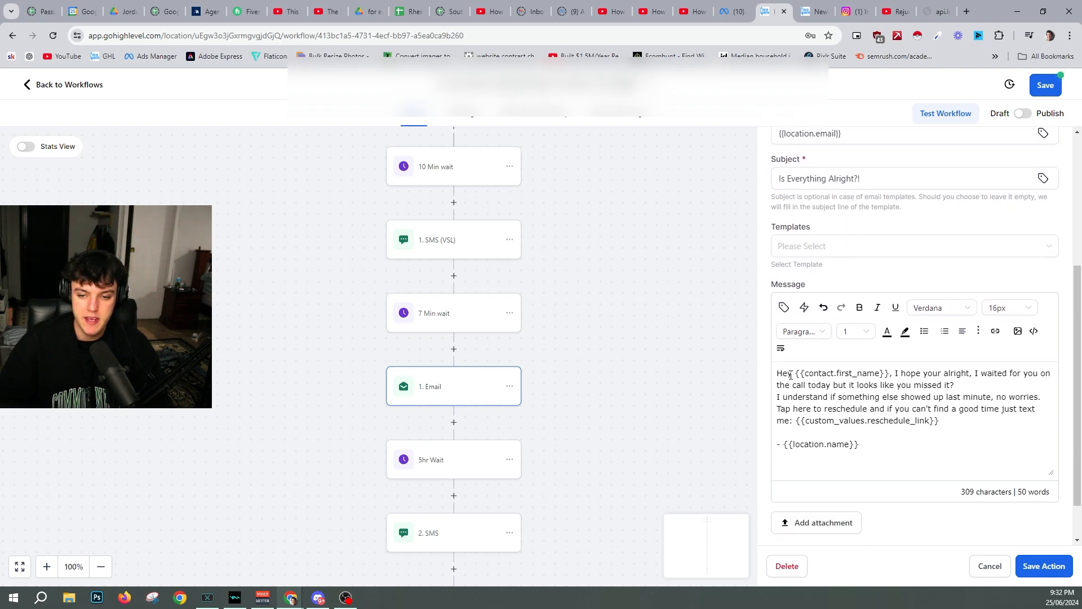
- Replace "on the call" with "at the class" in the opening sentence of the 1. Email message
left_click_drag(791, 374, 1027, 375)
left_click(1048, 376)
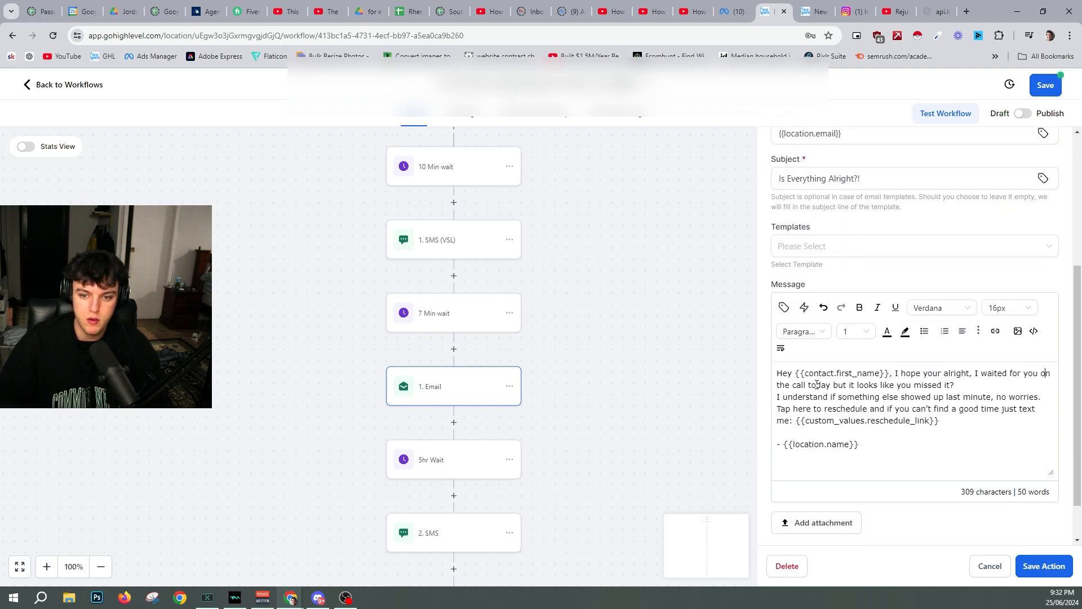
left_click_drag(784, 384, 809, 386)
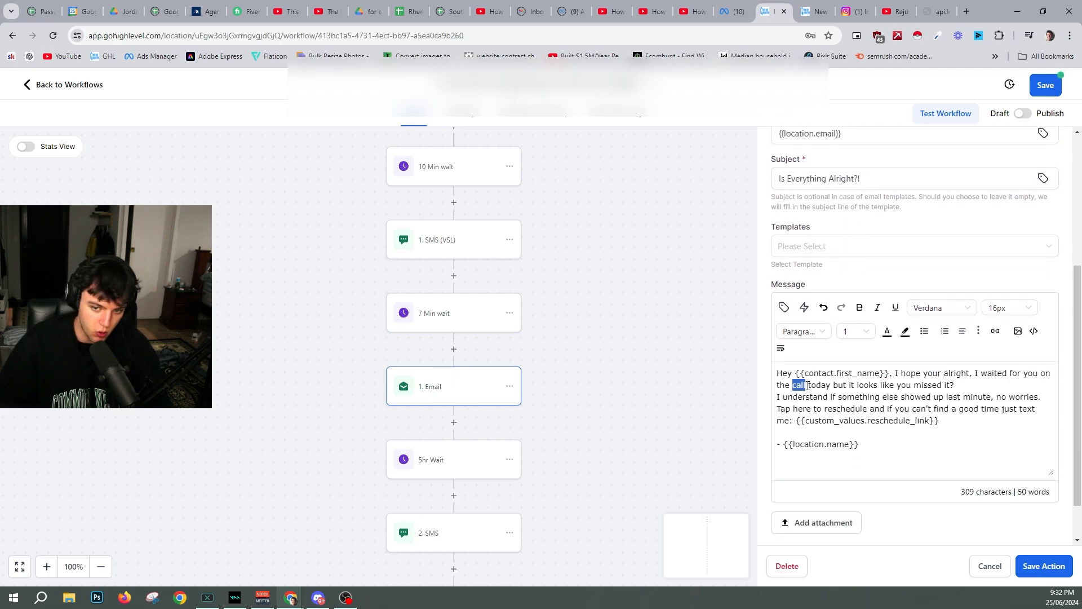
key("BackSpace")
key("BackSpace")
key("BackSpace")
key("BackSpace")
key("BackSpace")
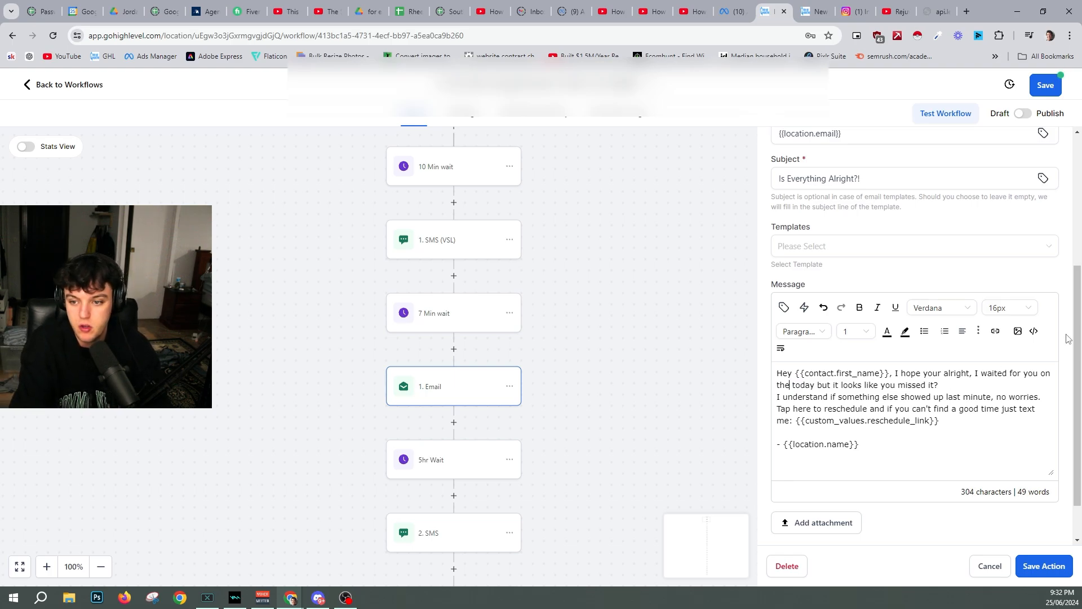
key("BackSpace")
key("BackSpace")
key("BackSpace")
type("at the class")
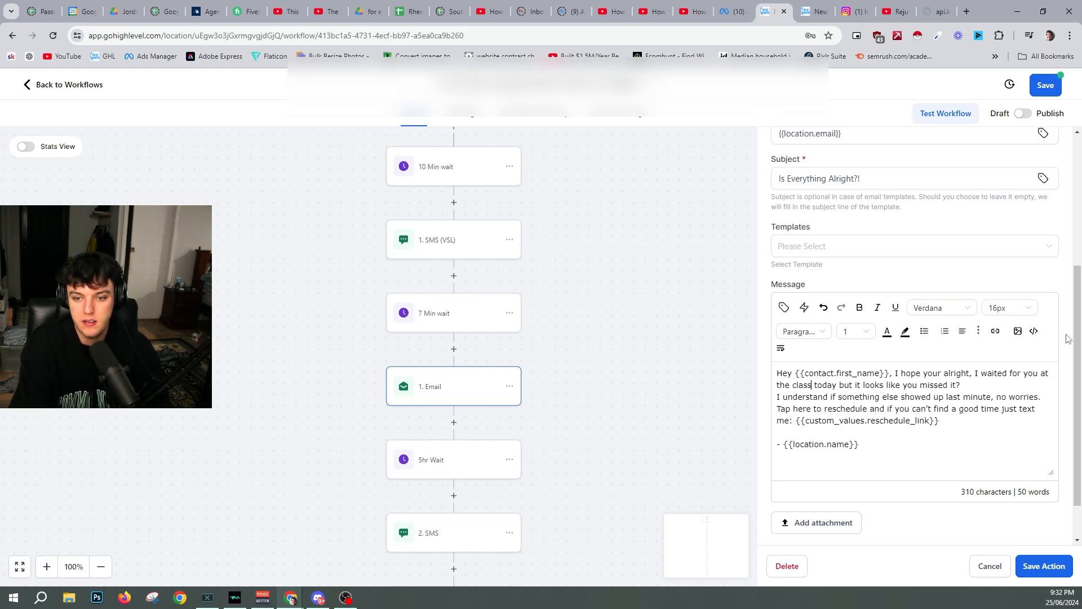
key("BackSpace")
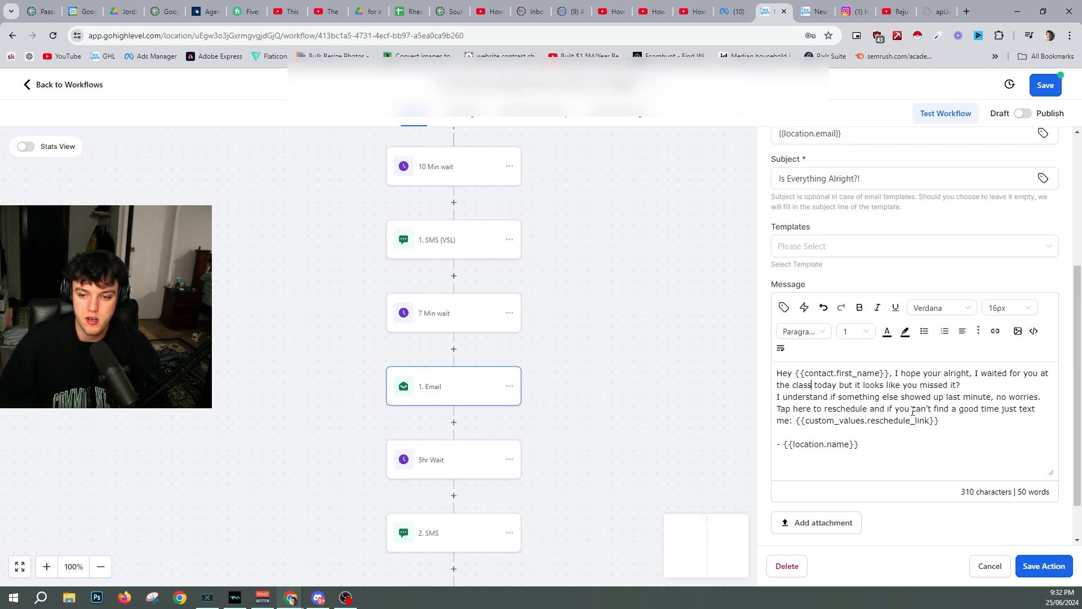
- Replace the email's {{location.name}} sign-off with the copied SMS sign-off containing the sender's first name and {{location.name}}
left_click(783, 432)
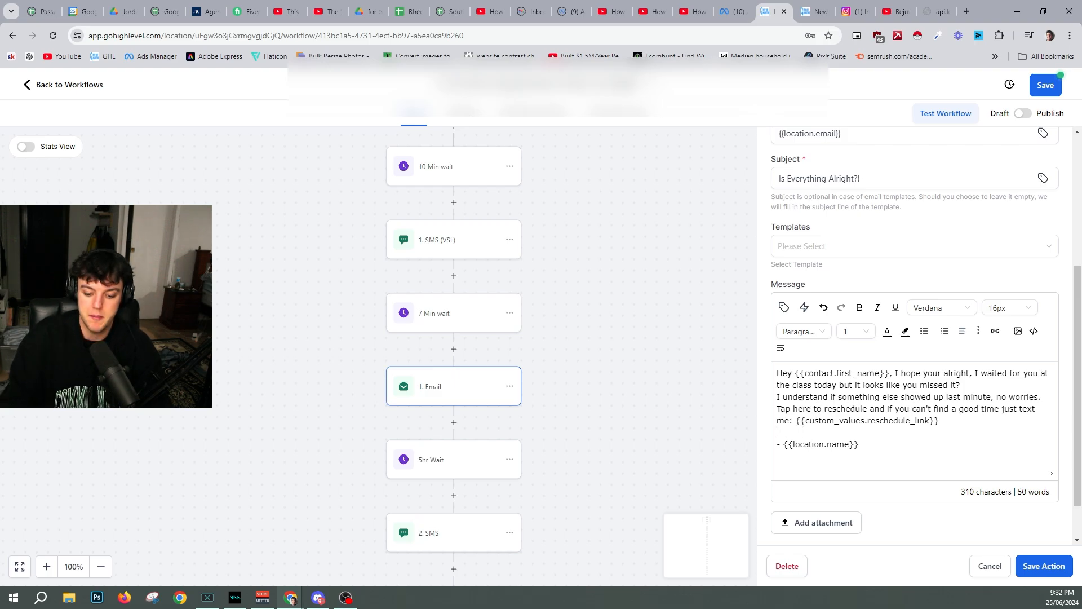
key("ctrl+v")
left_click_drag(869, 473, 856, 456)
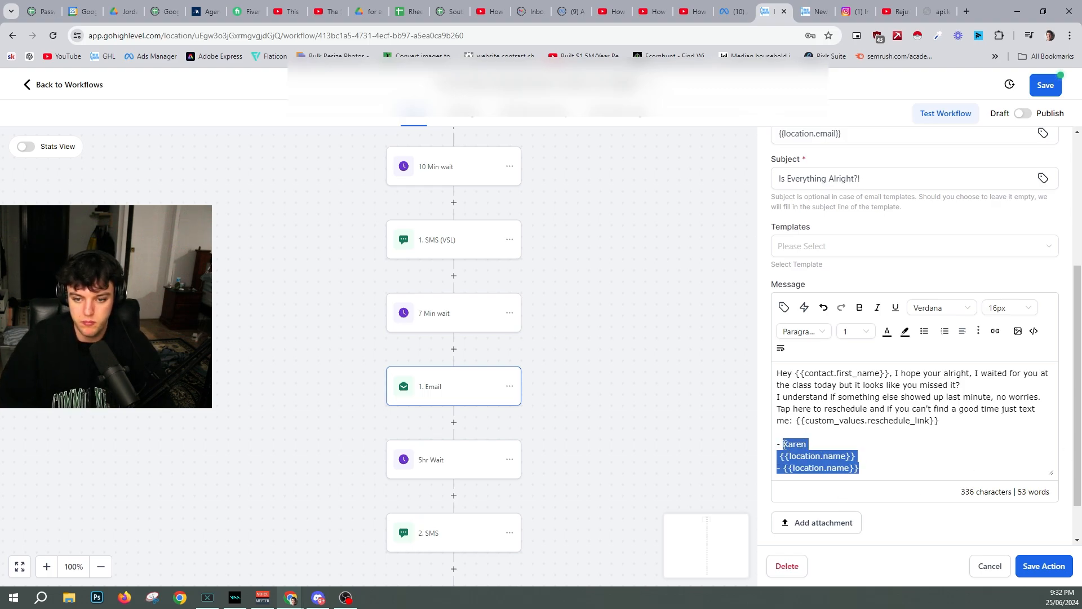
key("BackSpace")
left_click_drag(793, 446, 783, 443)
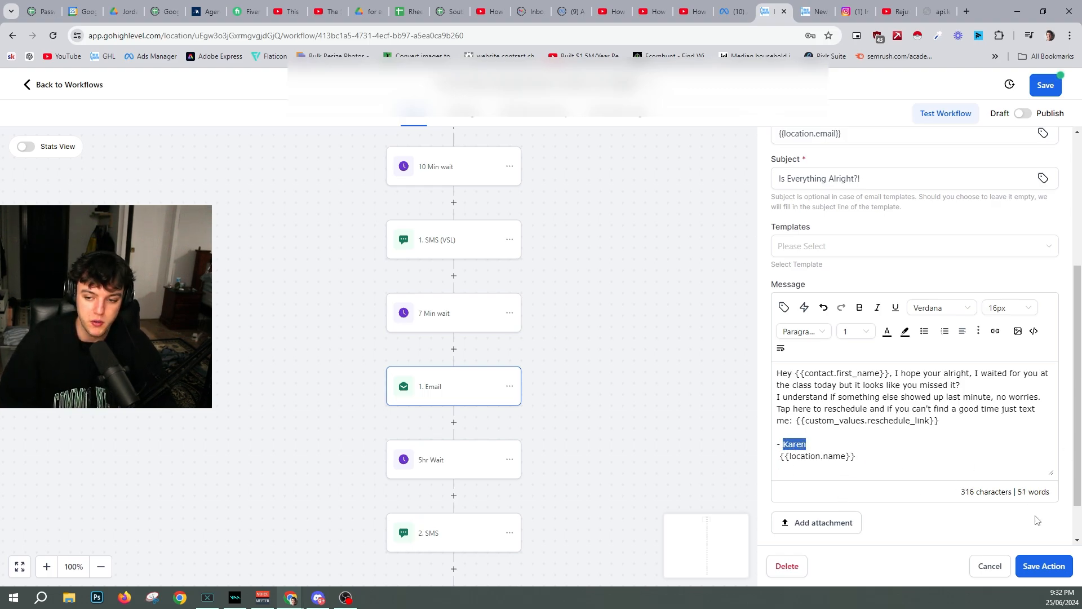
- Save the edited 1. Email action, check the 1. SMS (VSL) message and save that action as well
left_click(1042, 566)
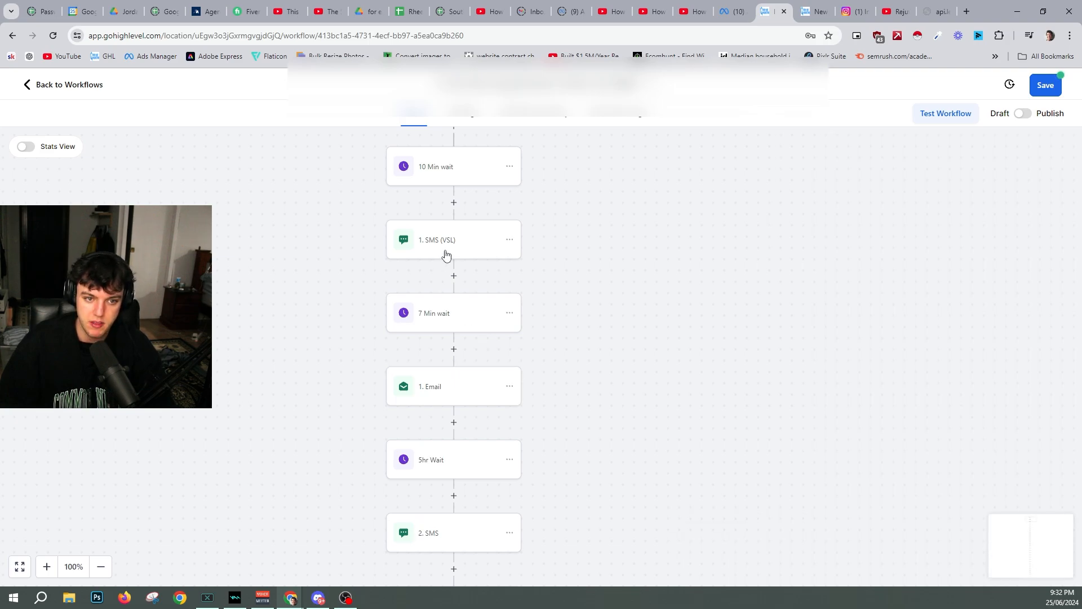
left_click(446, 253)
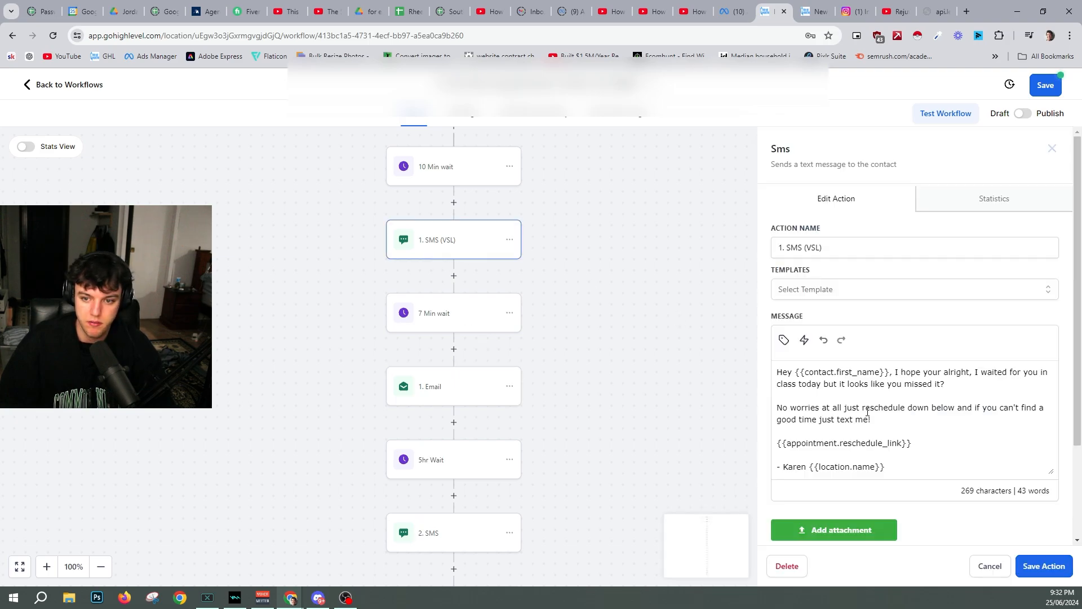
left_click(1043, 566)
scroll(475, 355, "down", 1)
left_click(451, 323)
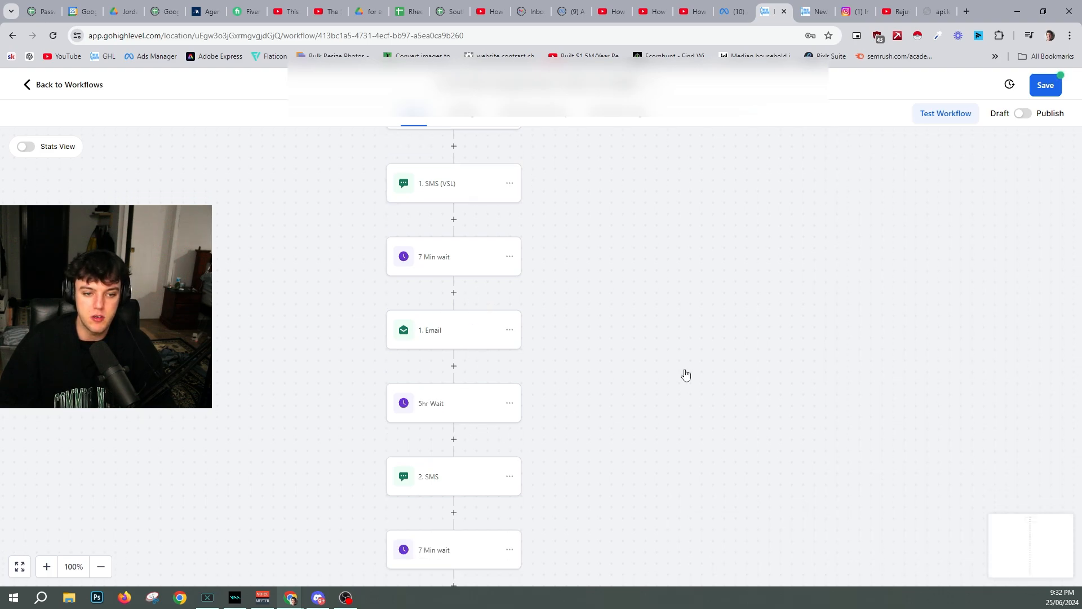
scroll(874, 395, "down", 5)
left_click_drag(873, 382, 696, 290)
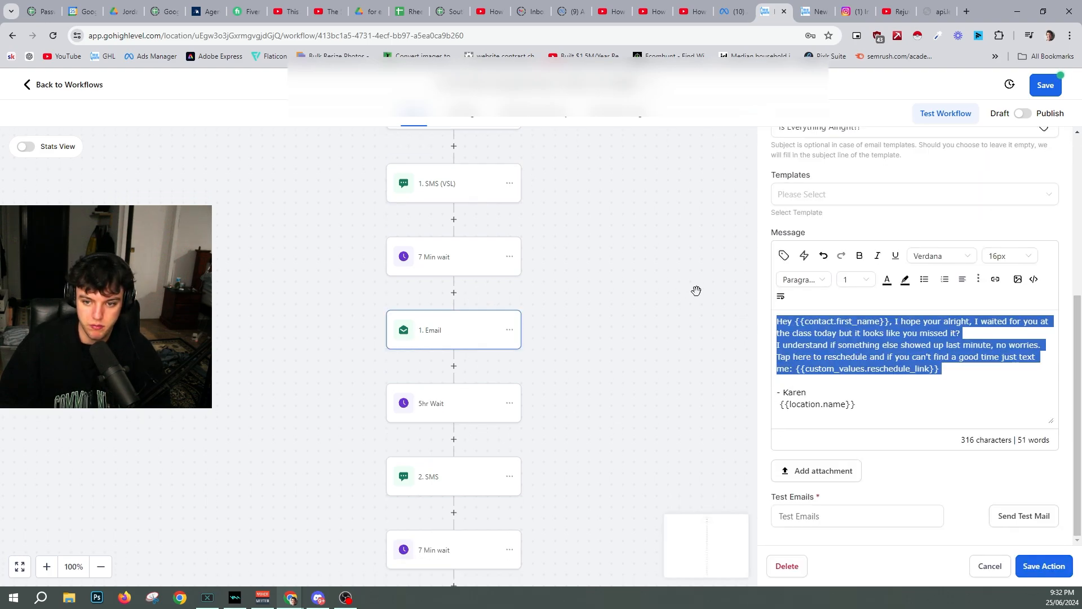
key("BackSpace")
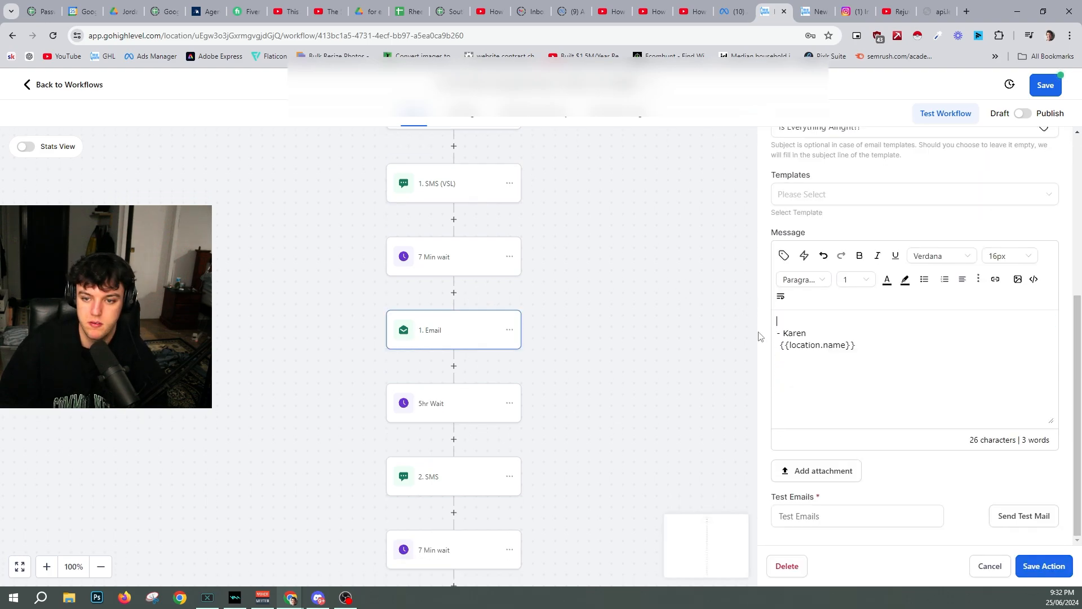
left_click(581, 300)
- Check the 1. Email message body, the 2. SMS text and the delay set in the 5hr Wait action
left_click(435, 328)
scroll(909, 435, "down", 5)
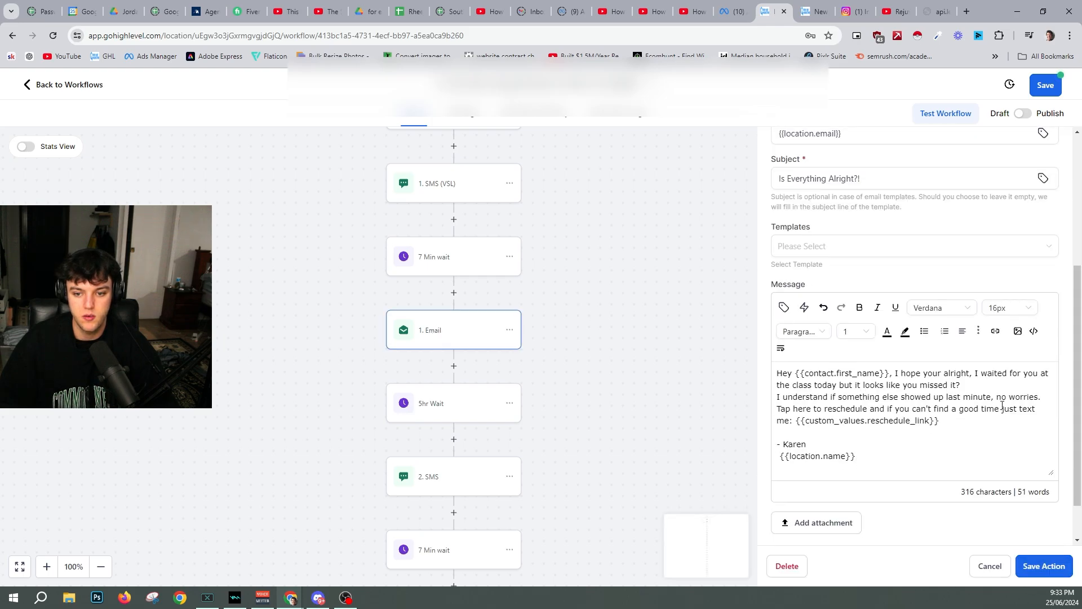
scroll(642, 411, "down", 1)
left_click(434, 422)
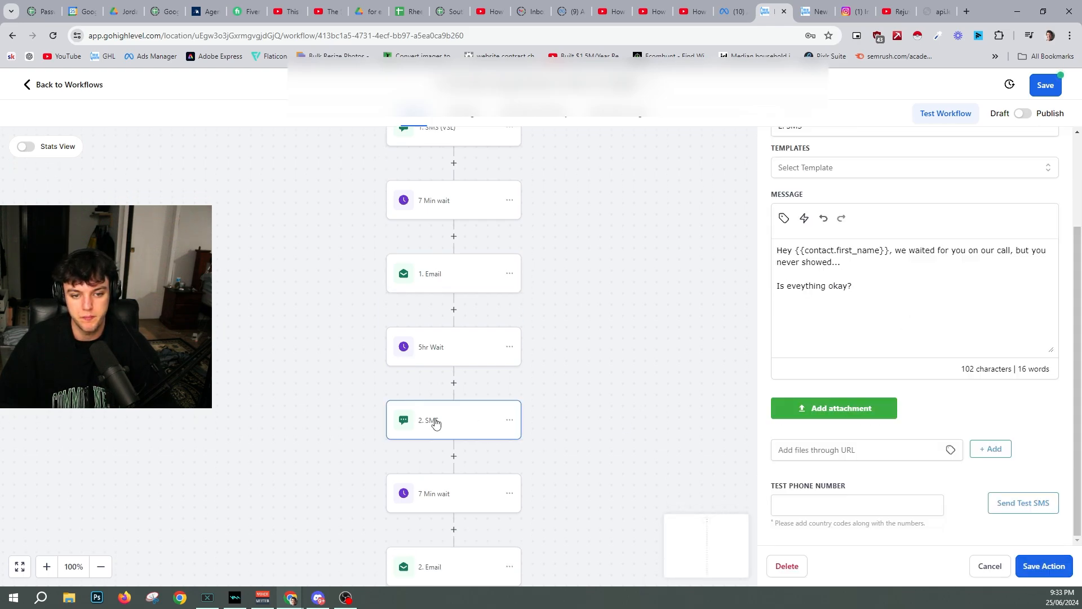
left_click(443, 354)
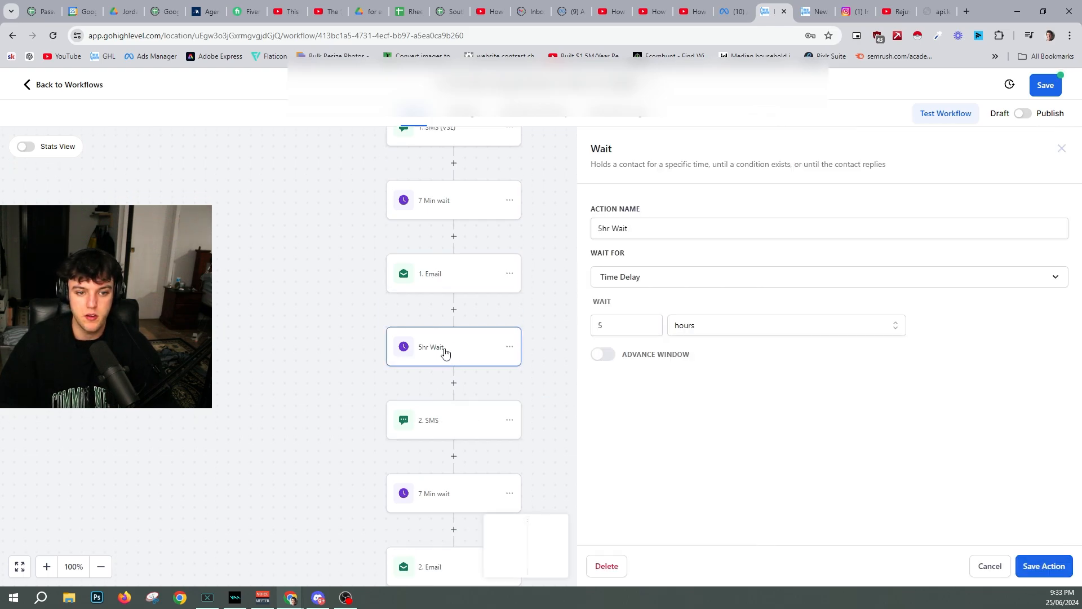
- In the 2. SMS message, replace "on our call" with "at our class", correct the spelling to "everything", and save the action
left_click(451, 417)
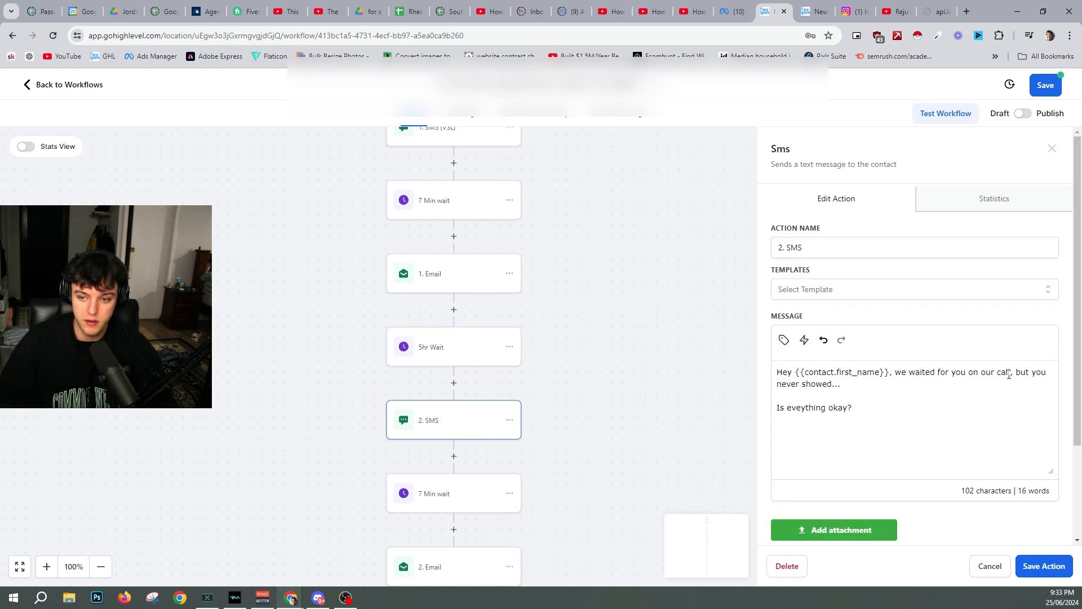
left_click_drag(1010, 374, 970, 374)
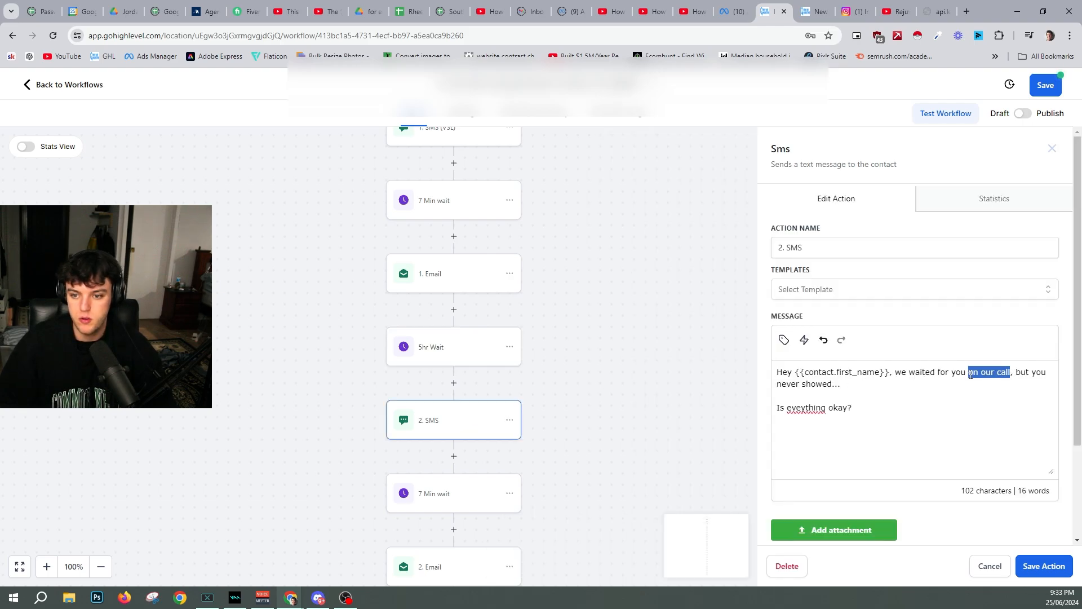
type("at our class")
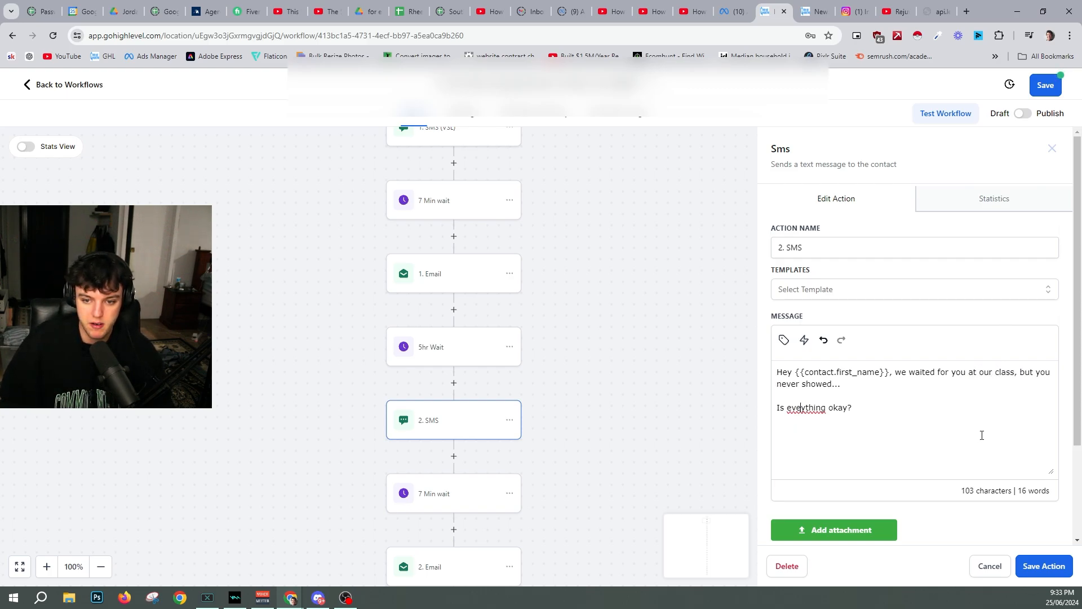
type("r")
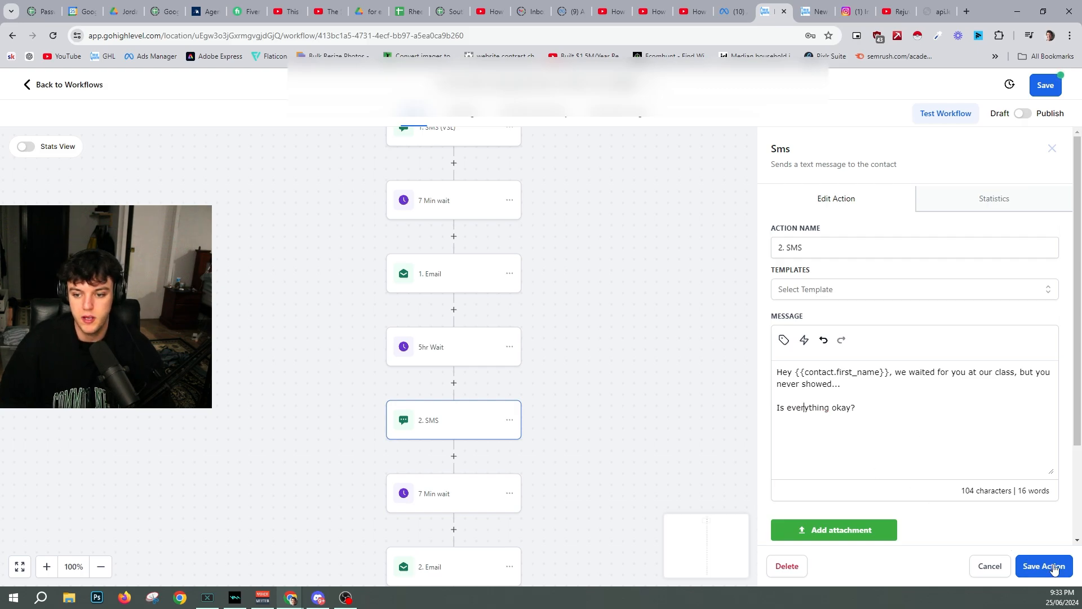
left_click(1054, 569)
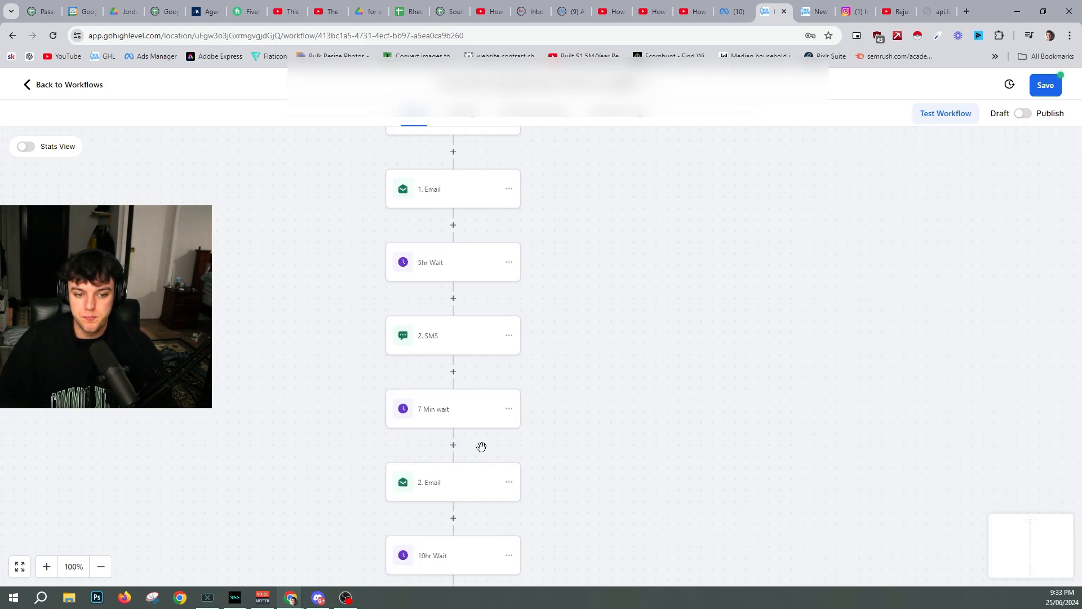
- Compare the 2. SMS message with the 1. SMS (VSL) message, including its sign-off and reschedule link
left_click(454, 483)
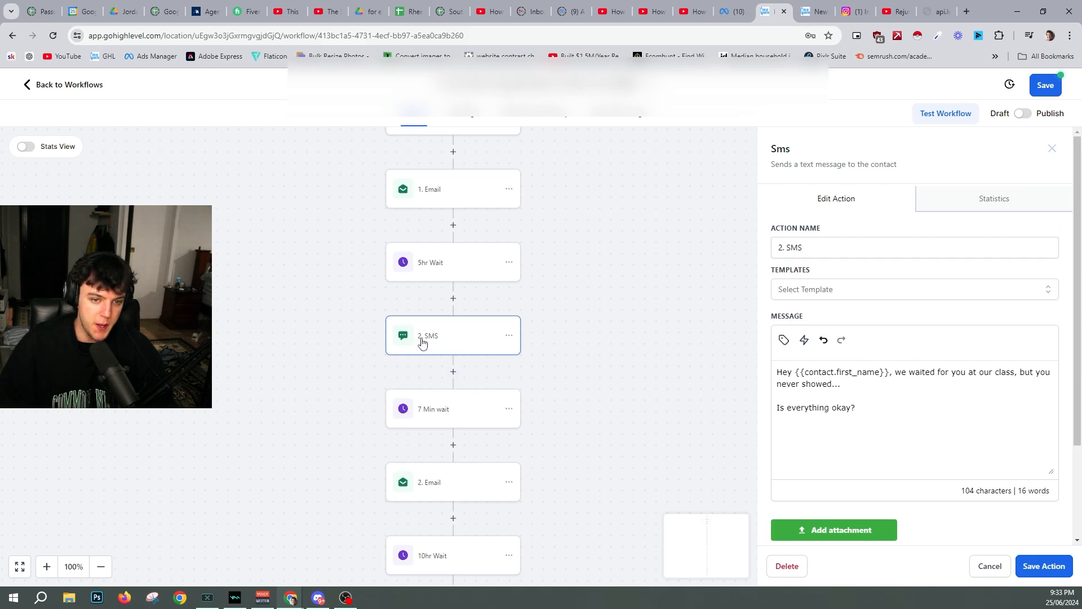
scroll(438, 353, "up", 3)
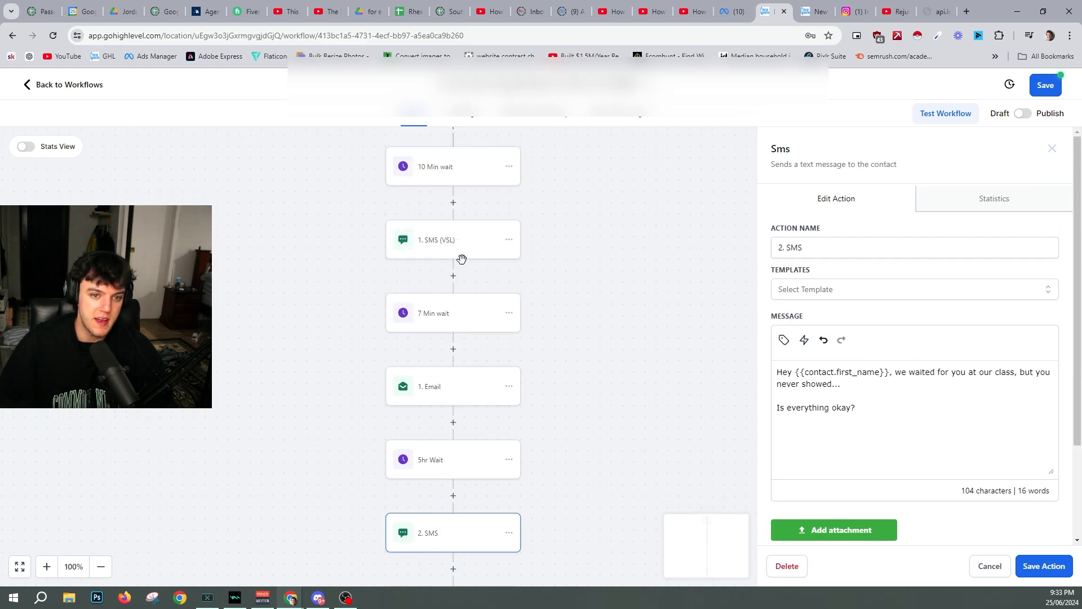
left_click(461, 255)
scroll(871, 427, "down", 1)
left_click_drag(903, 407, 780, 402)
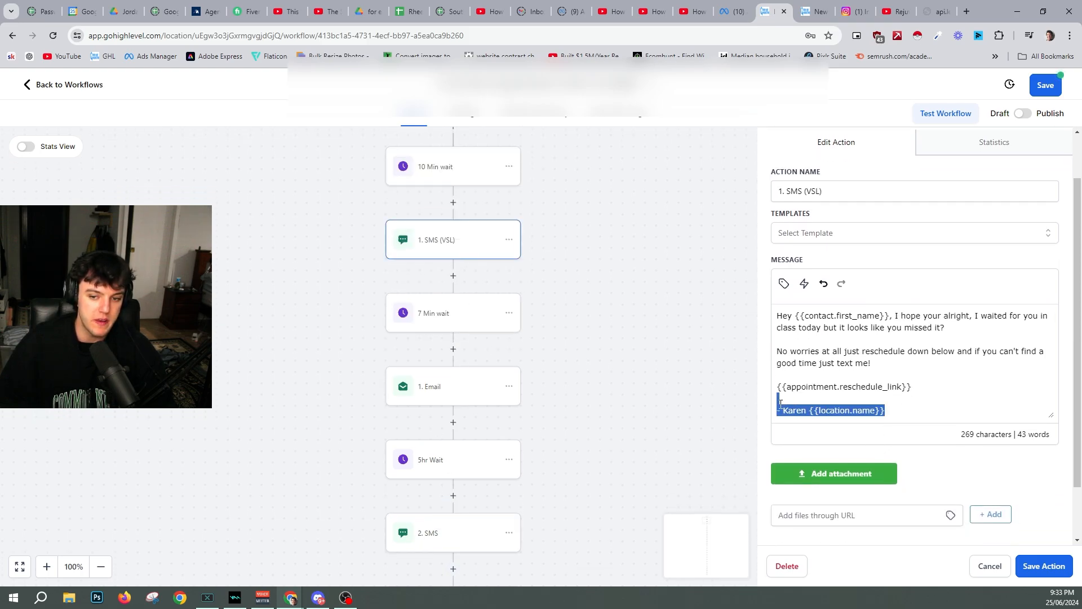
left_click(788, 407)
scroll(447, 429, "down", 1)
left_click(447, 475)
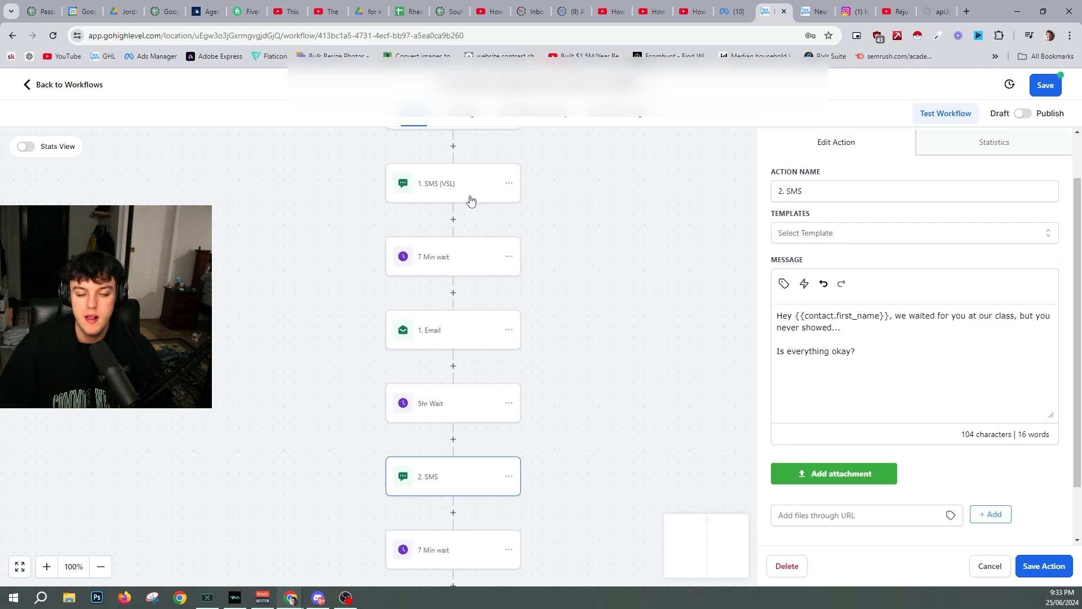
left_click(471, 201)
scroll(879, 372, "down", 1)
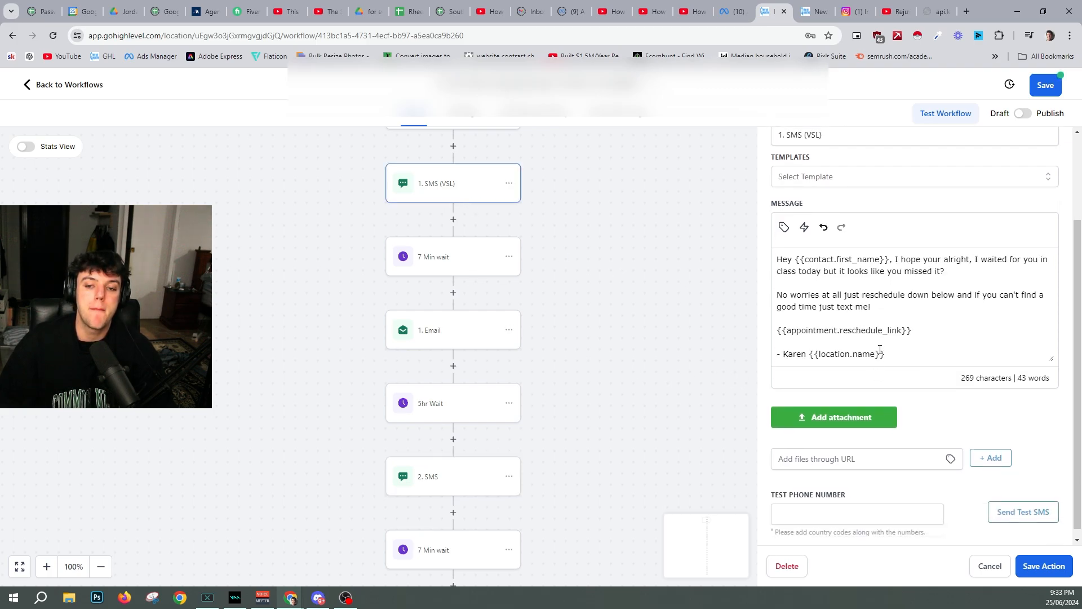
scroll(548, 320, "up", 4)
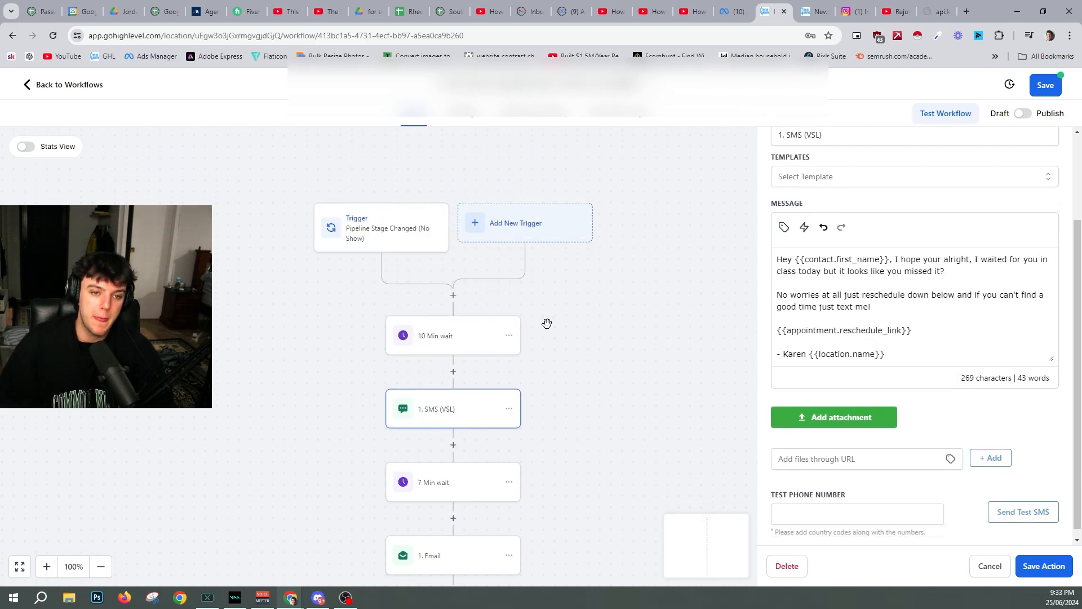
scroll(517, 352, "down", 1)
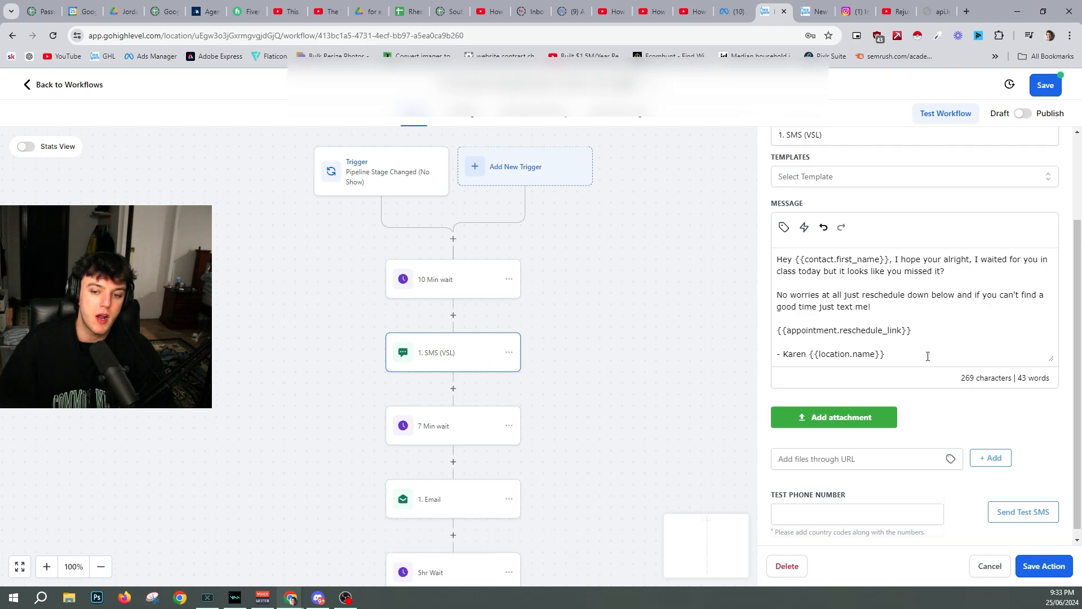
scroll(901, 361, "down", 1)
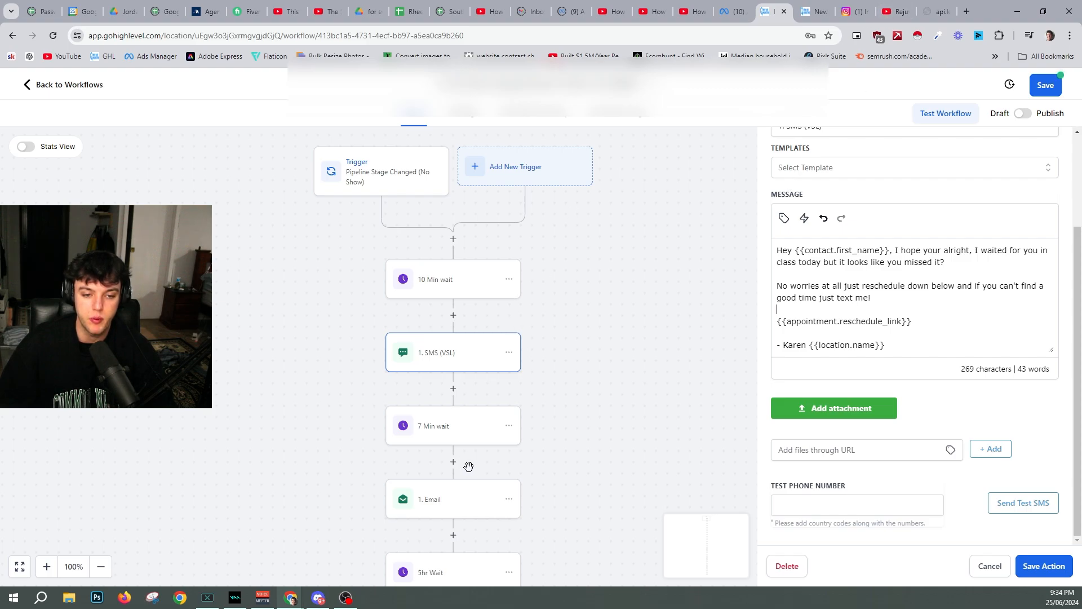
- Review the wording of the 2. SMS and 2. Email messages
scroll(429, 461, "down", 1)
scroll(429, 460, "down", 4)
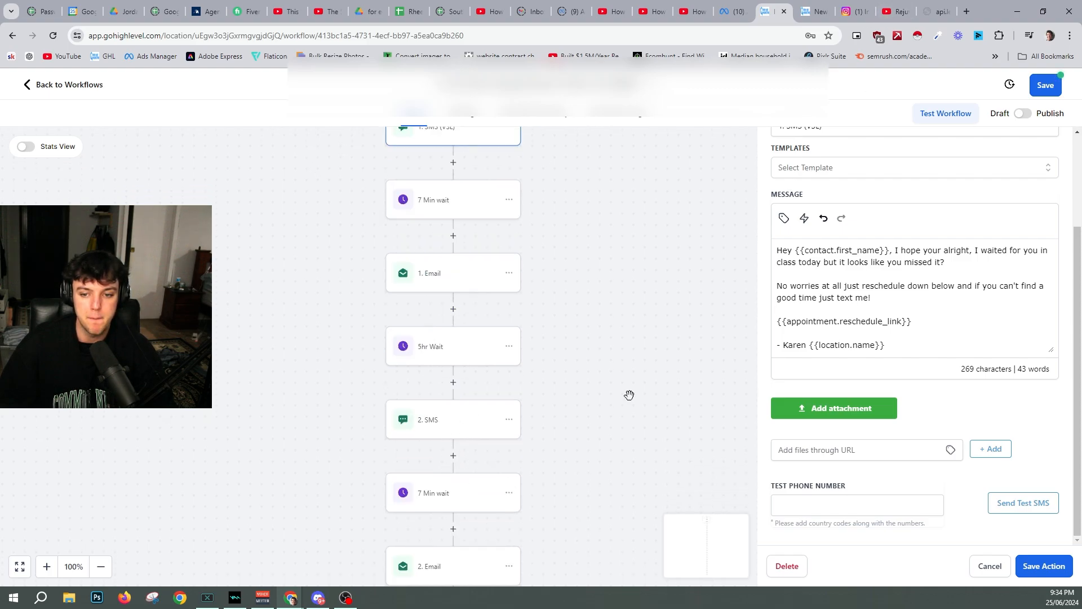
left_click(491, 435)
scroll(571, 423, "down", 2)
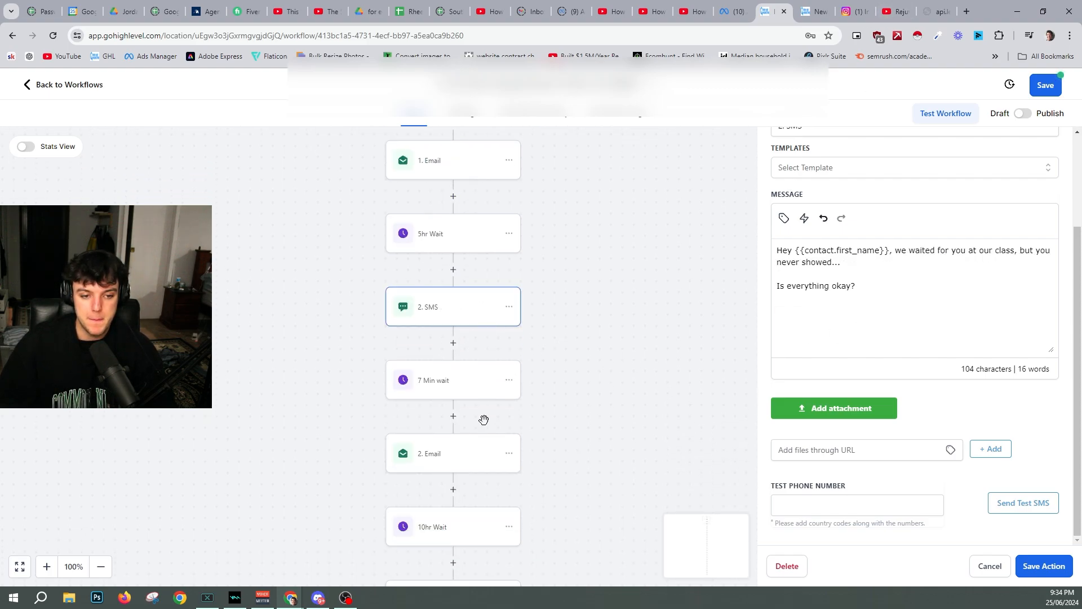
left_click(471, 454)
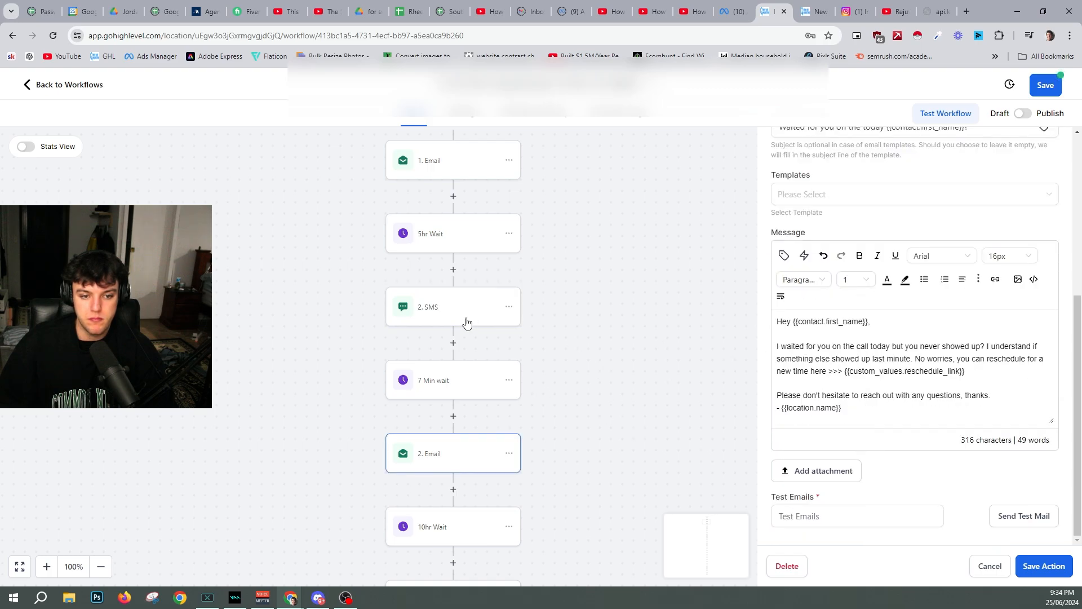
- Add "Check out this quick video about us as well. We aren't that scary, I promise !" above the sign-off in the 1. Email message
scroll(466, 321, "up", 2)
left_click(456, 231)
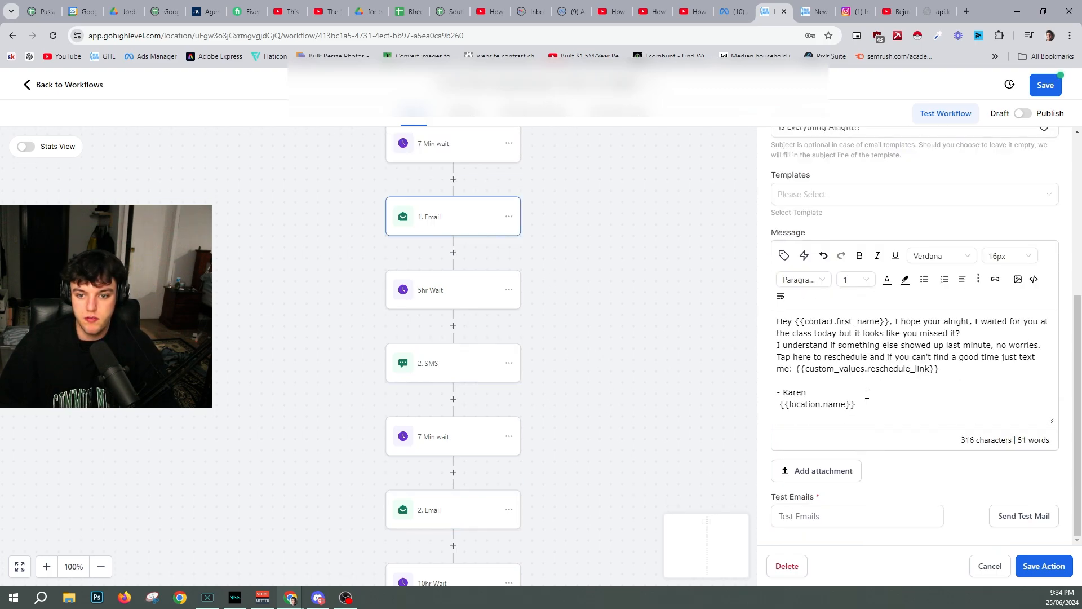
key("Return")
key("Return")
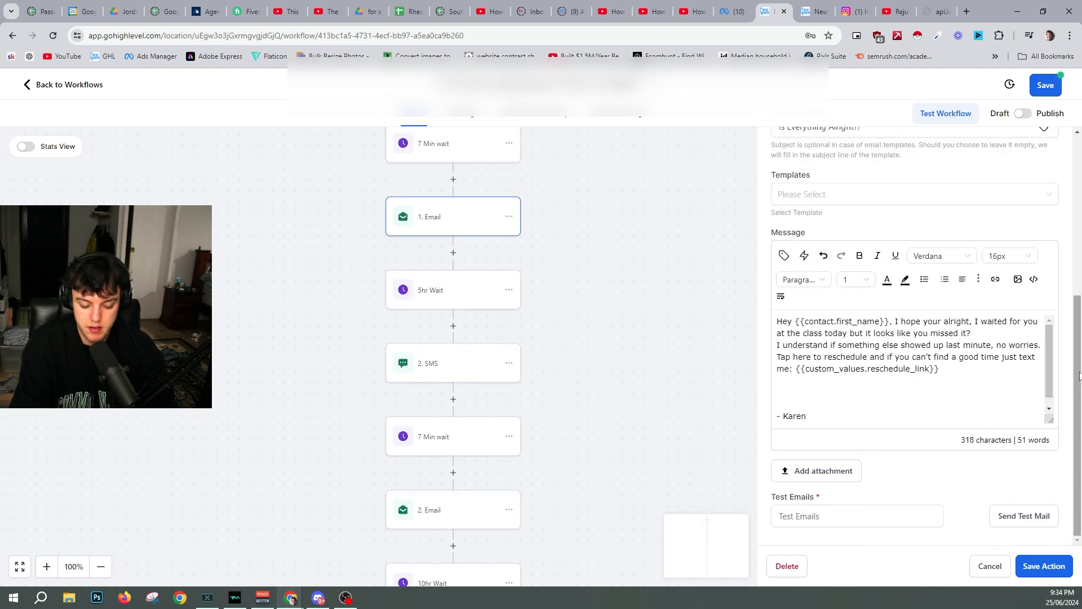
type("Check out this quick video about us a")
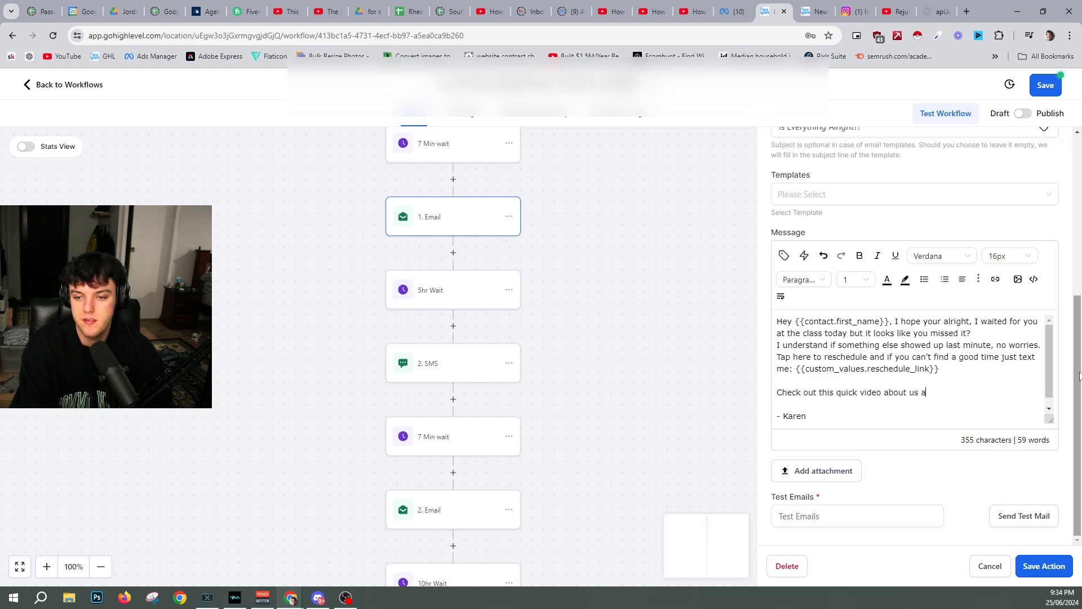
type("s well. We a")
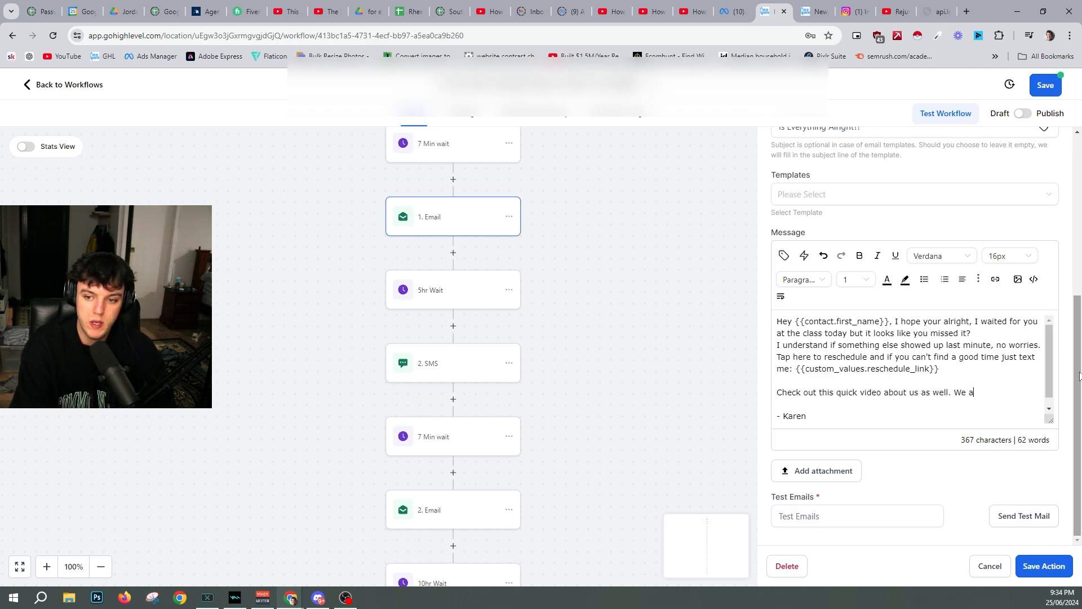
type("ren't that scary, I")
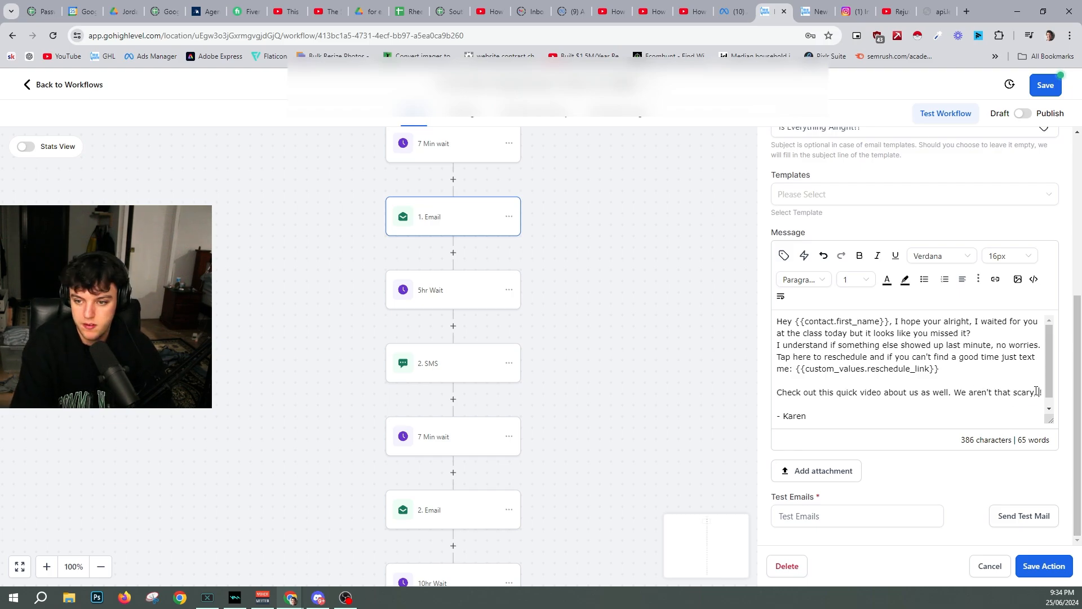
type(" !! prom")
type("ise")
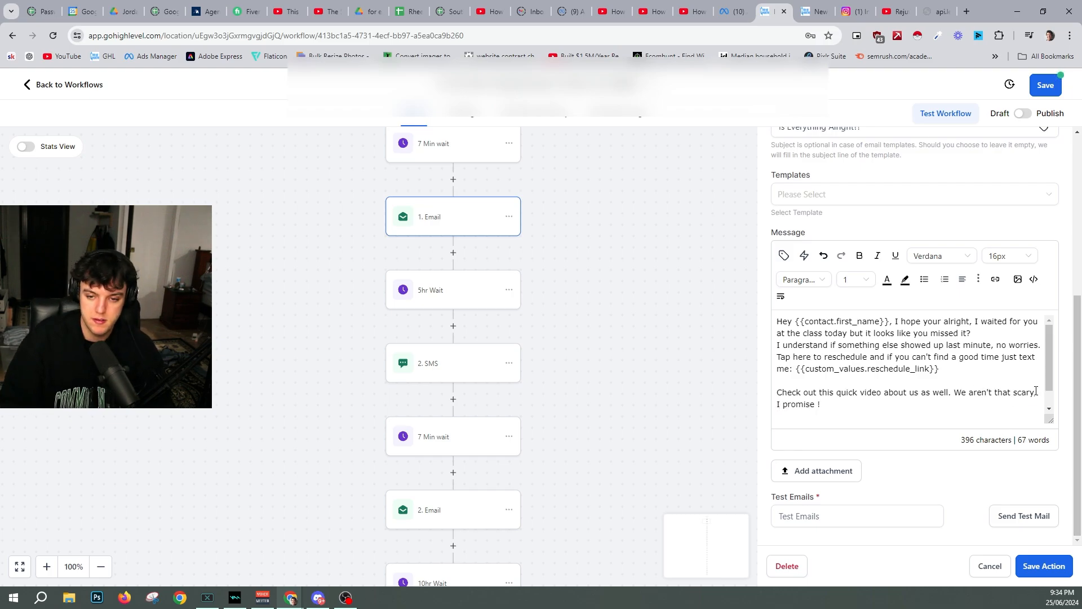
left_click(786, 260)
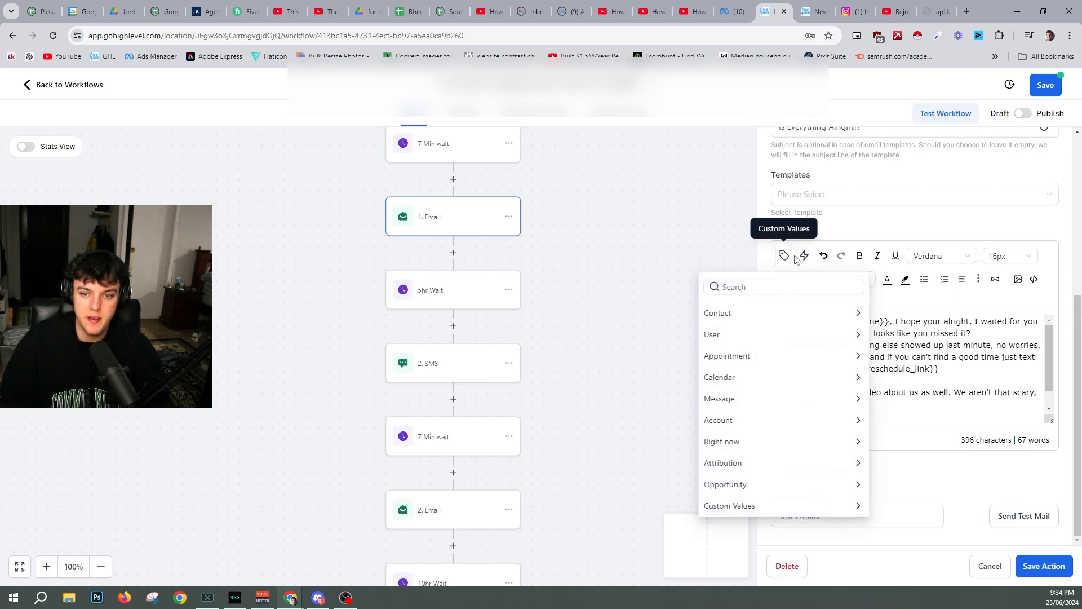
left_click(916, 395)
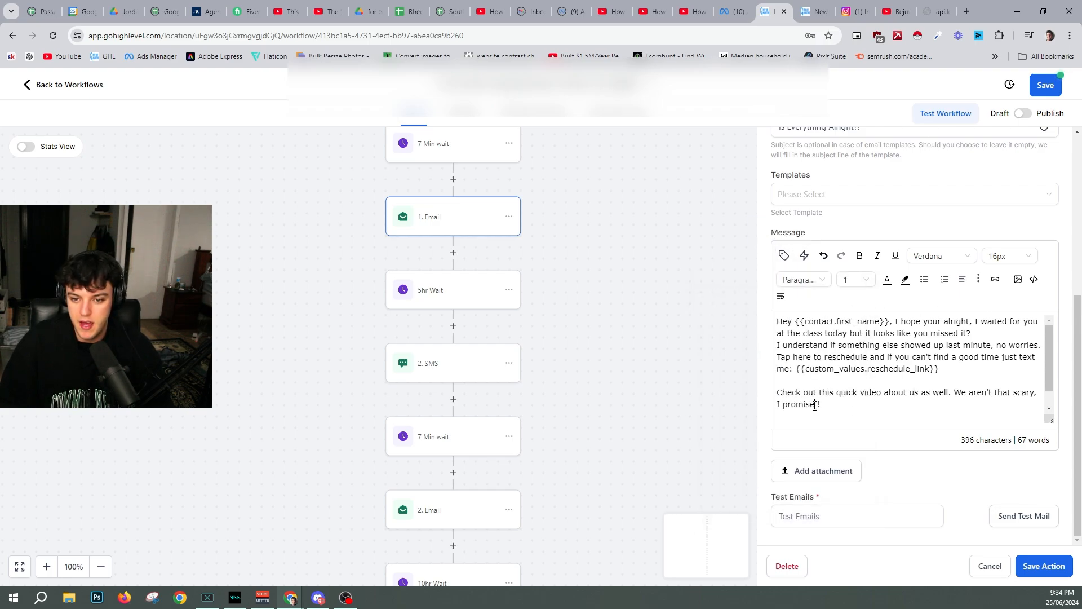
- Search the web for "smile emoji" in a new tab and return to the workflow's 1. Email message
left_click(969, 11)
type("smile emoji")
key("Return")
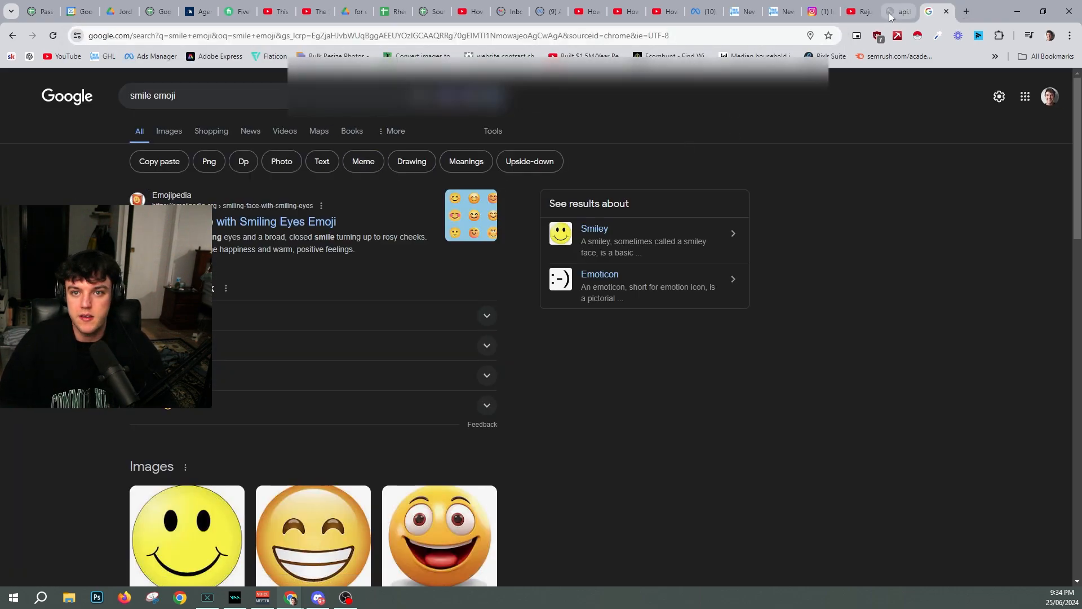
left_click(908, 8)
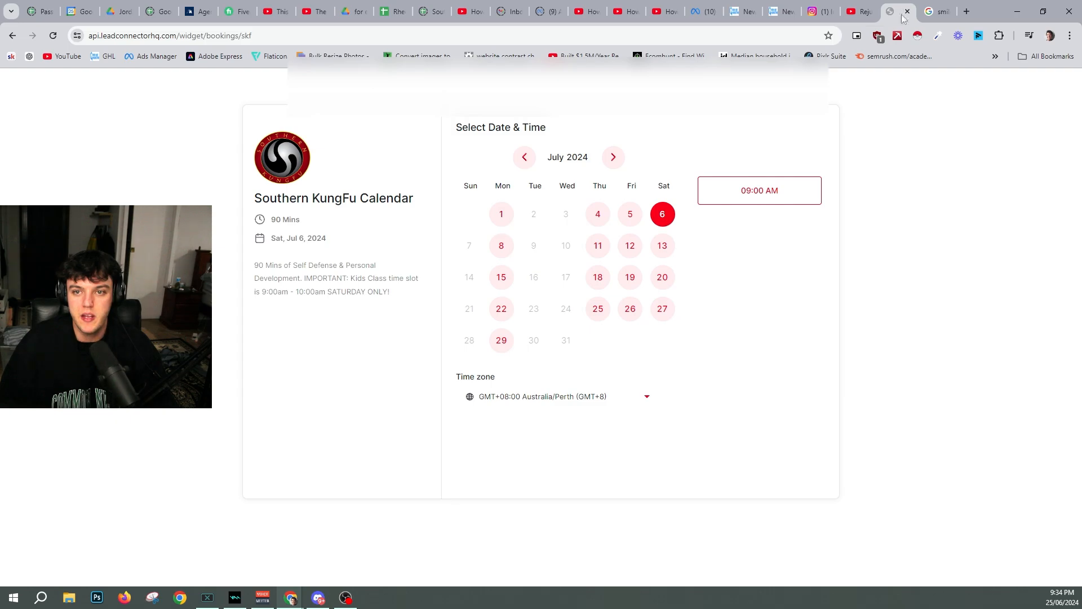
left_click(787, 6)
left_click(742, 11)
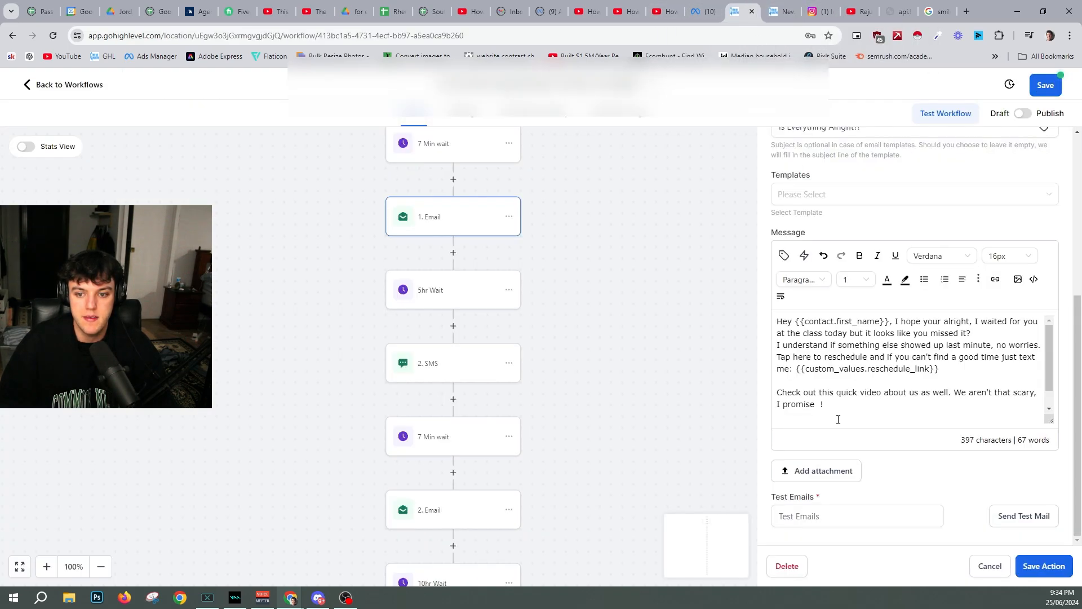
- Insert a smiling emoji after "I promise" in the 1. Email message
type("😊")
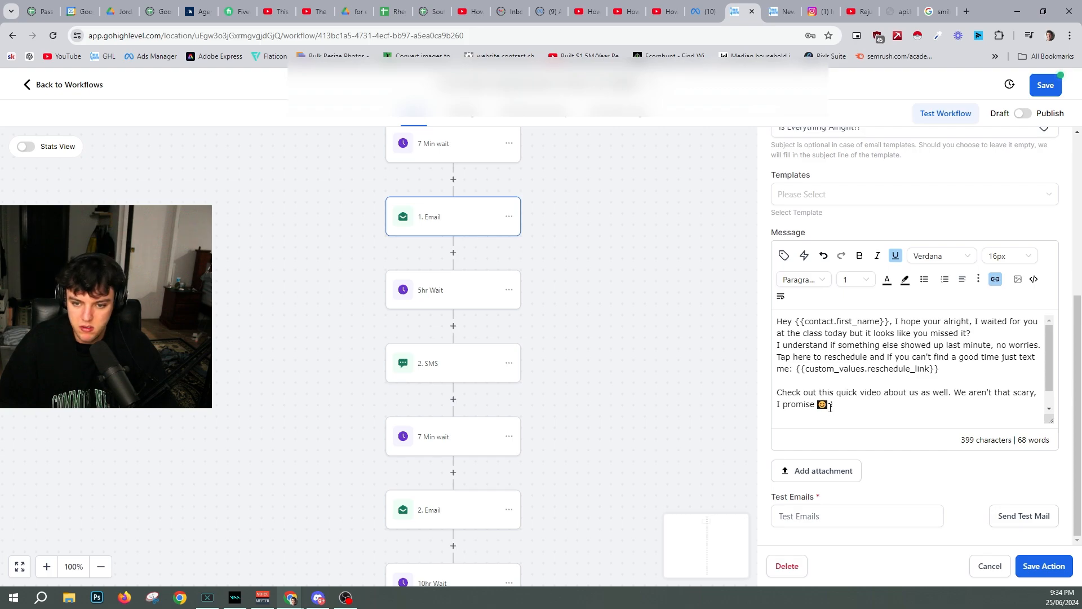
left_click(845, 404)
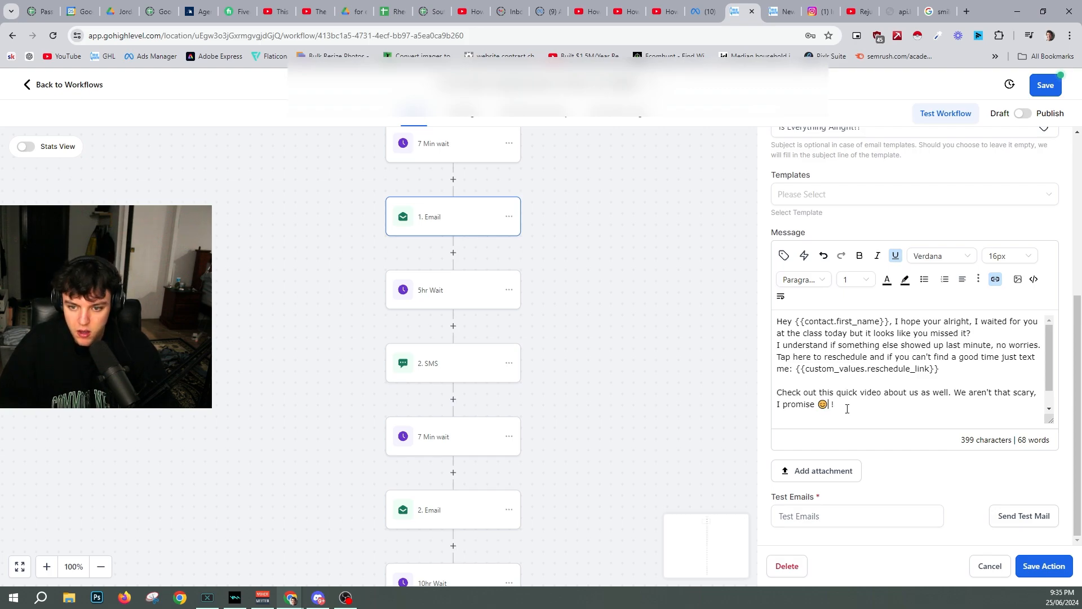
scroll(853, 404, "down", 1)
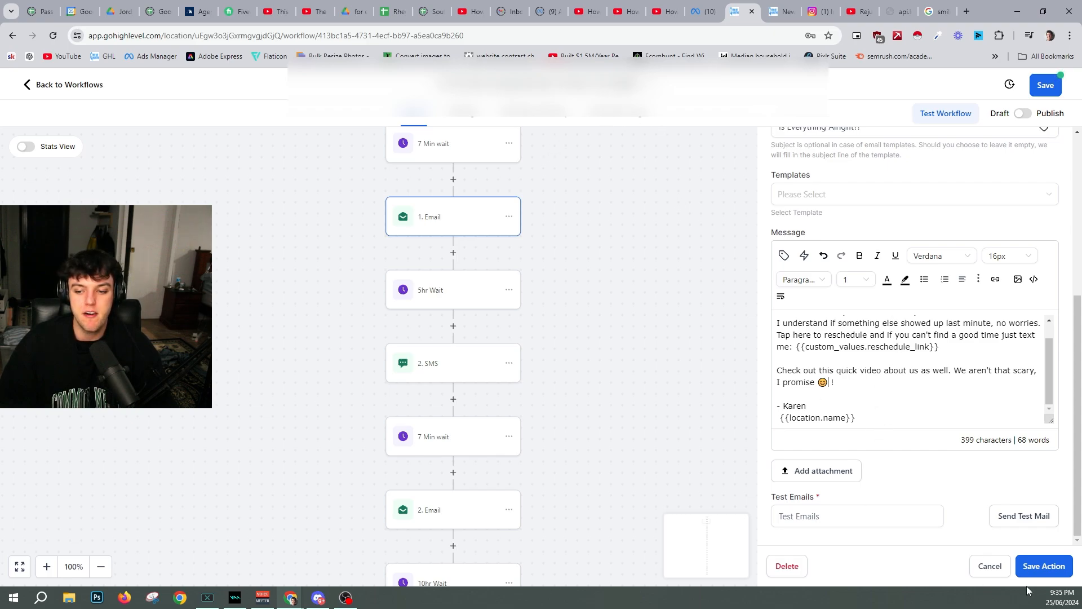
- Open YouTube in a new browser tab and search for "southern kung fu"
key("ctrl+t")
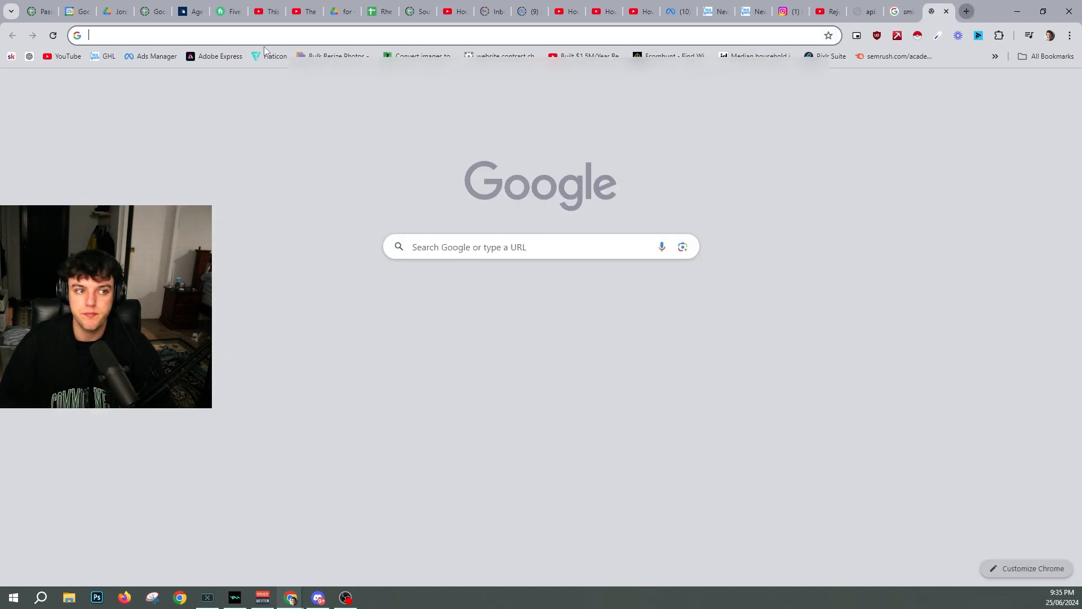
left_click(62, 56)
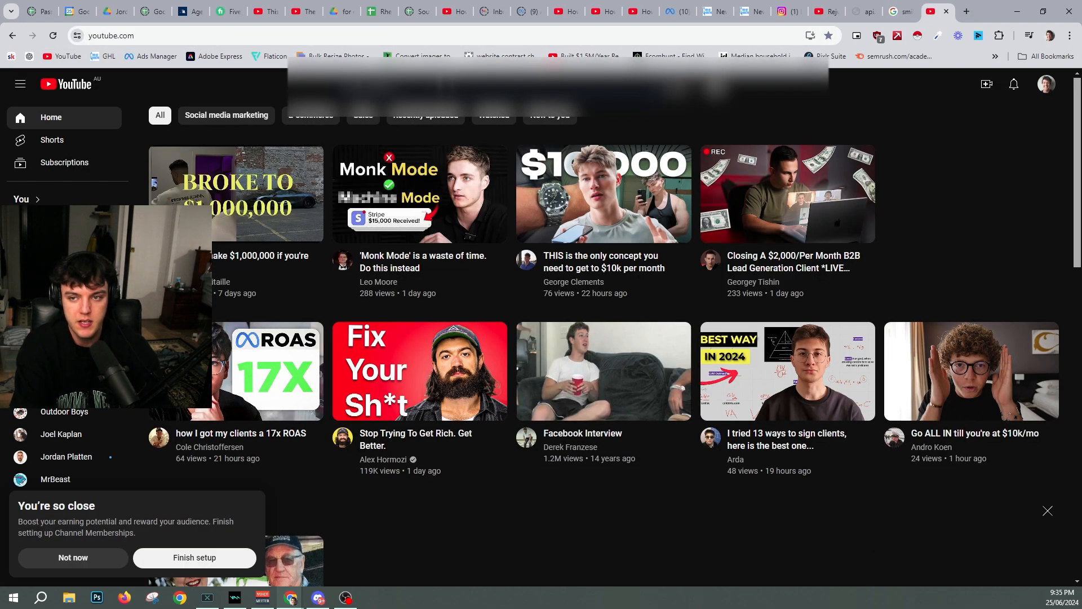
type("southern k")
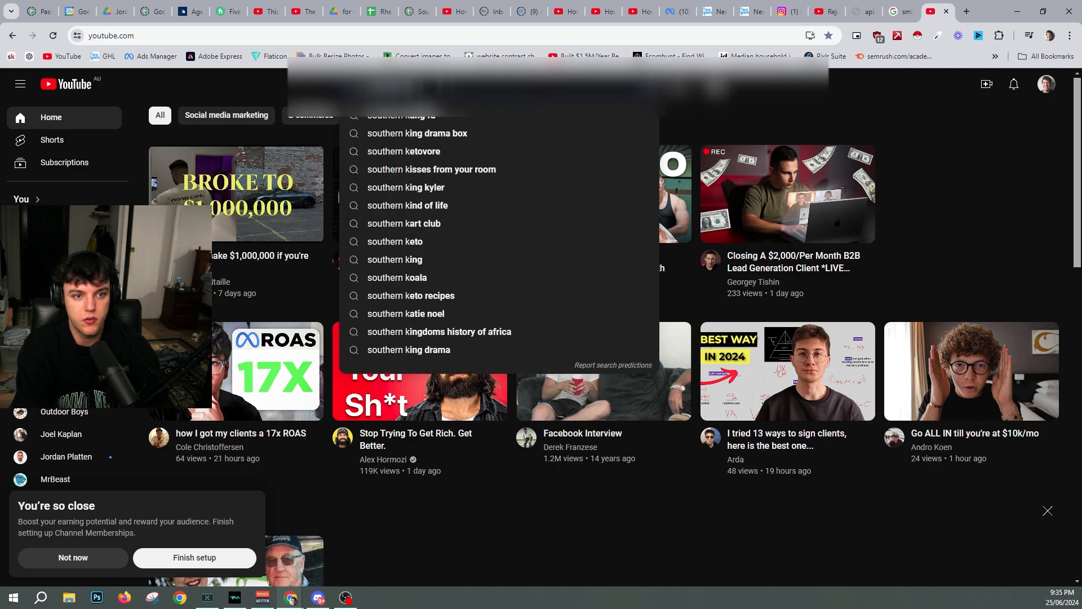
type("ung fu")
key("Return")
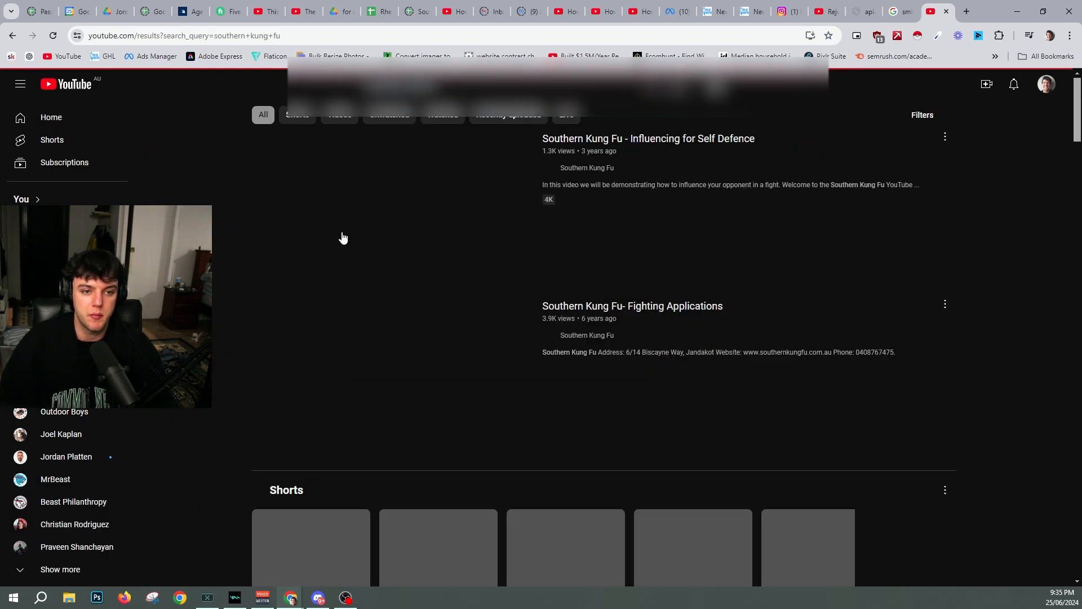
scroll(534, 451, "down", 1)
scroll(534, 451, "up", 1)
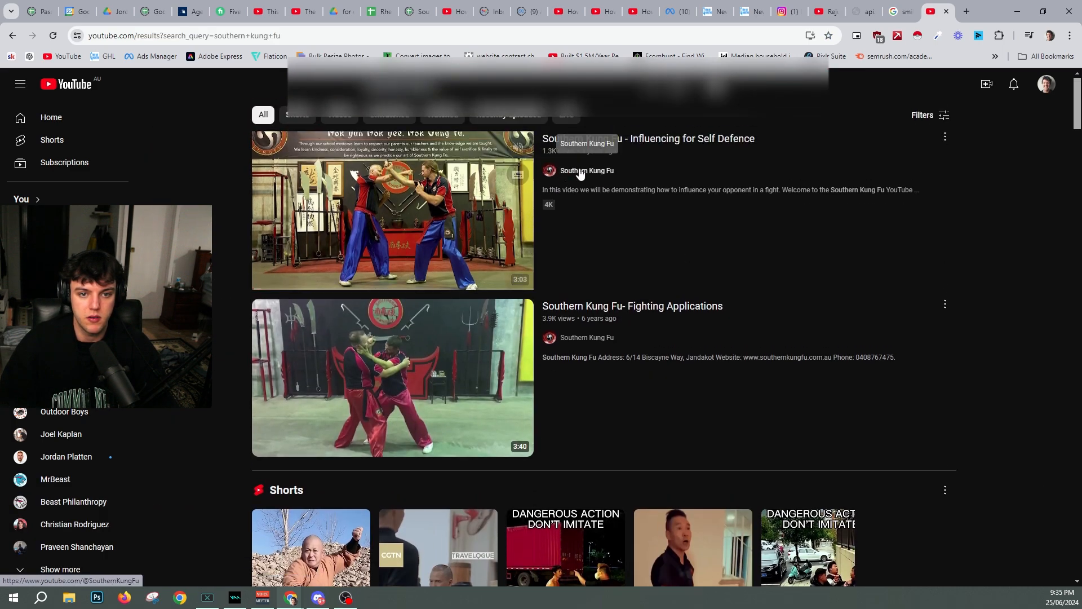
- Open the "Welcome to Southern Kung Fu" video from the Southern Kung Fu channel's uploads
left_click(581, 173)
scroll(321, 445, "down", 10)
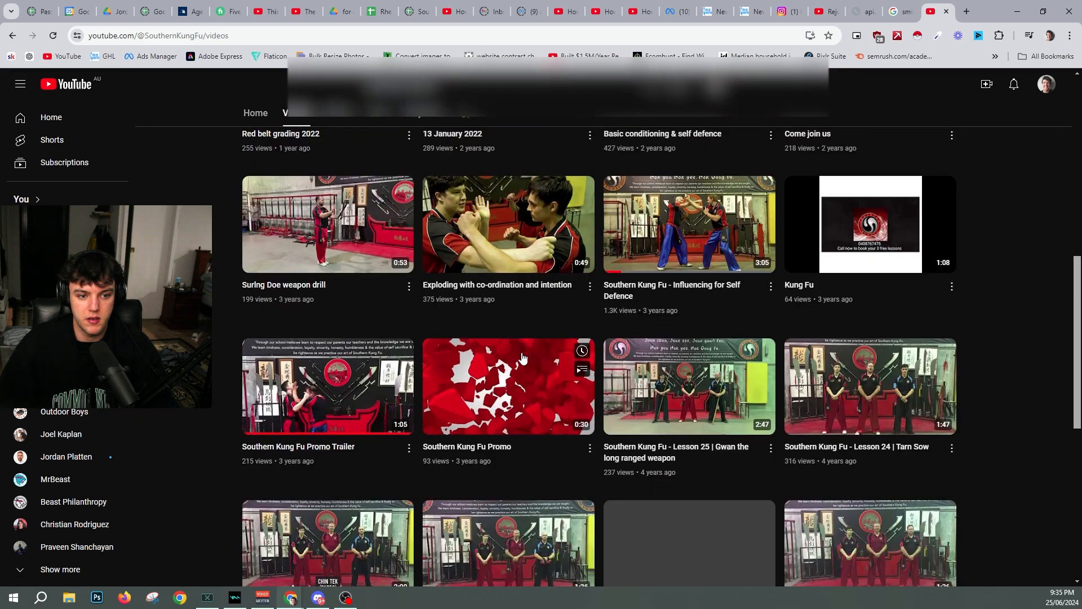
scroll(523, 358, "down", 15)
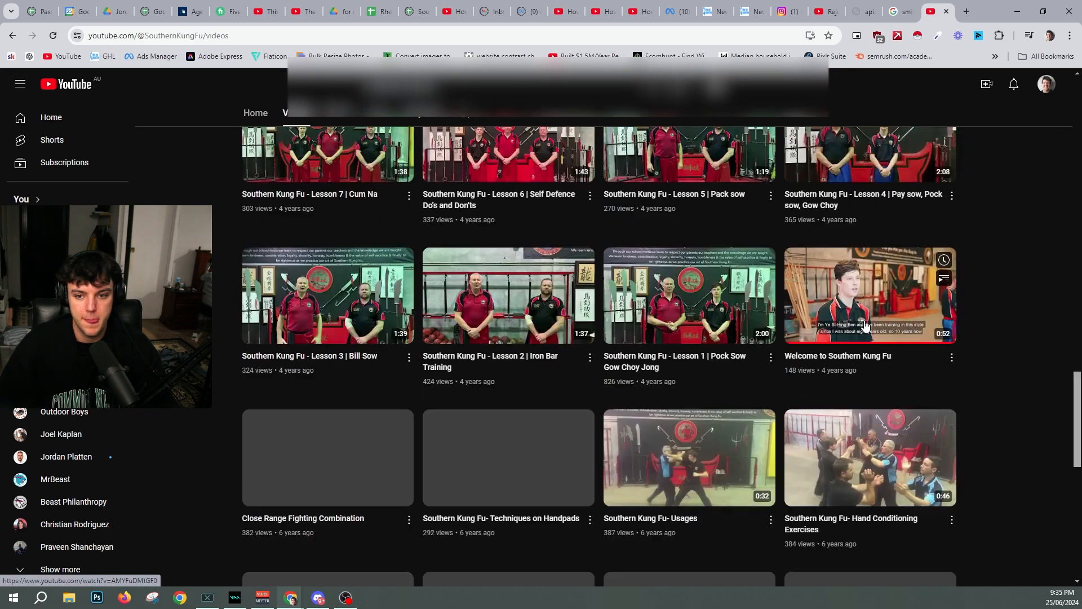
left_click(865, 326)
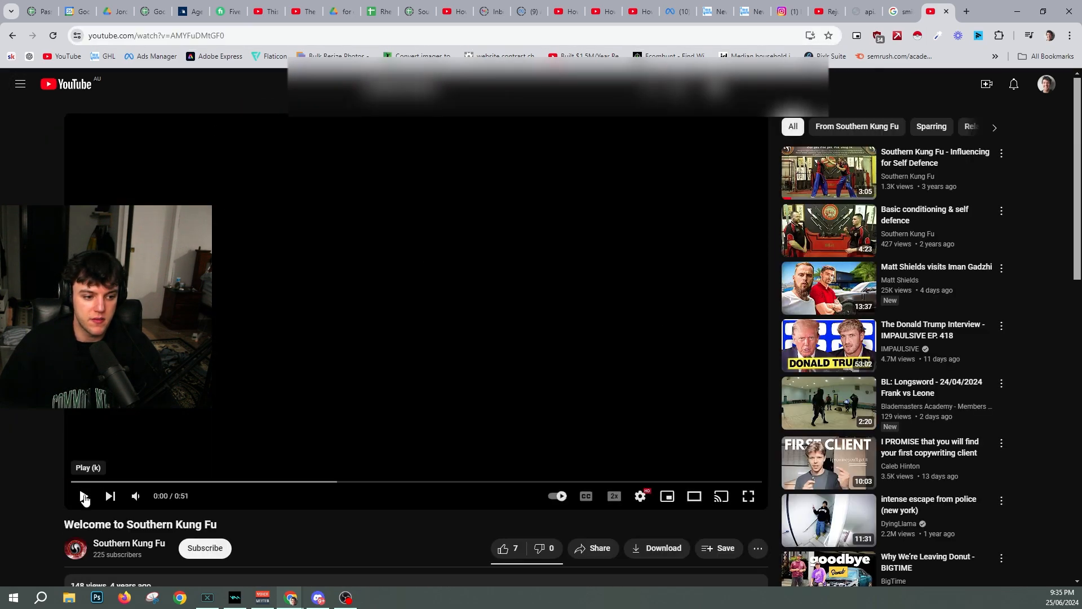
- Preview the welcome video, then copy its link and return to the workflow's 1. Email message
left_click(84, 497)
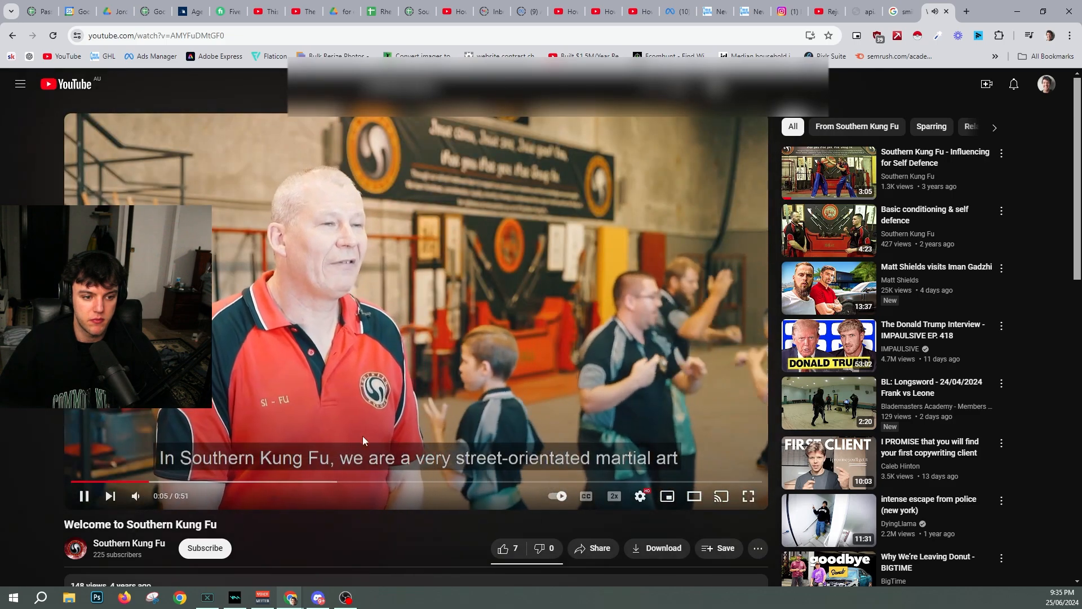
key("Right")
key("Right")
key("space")
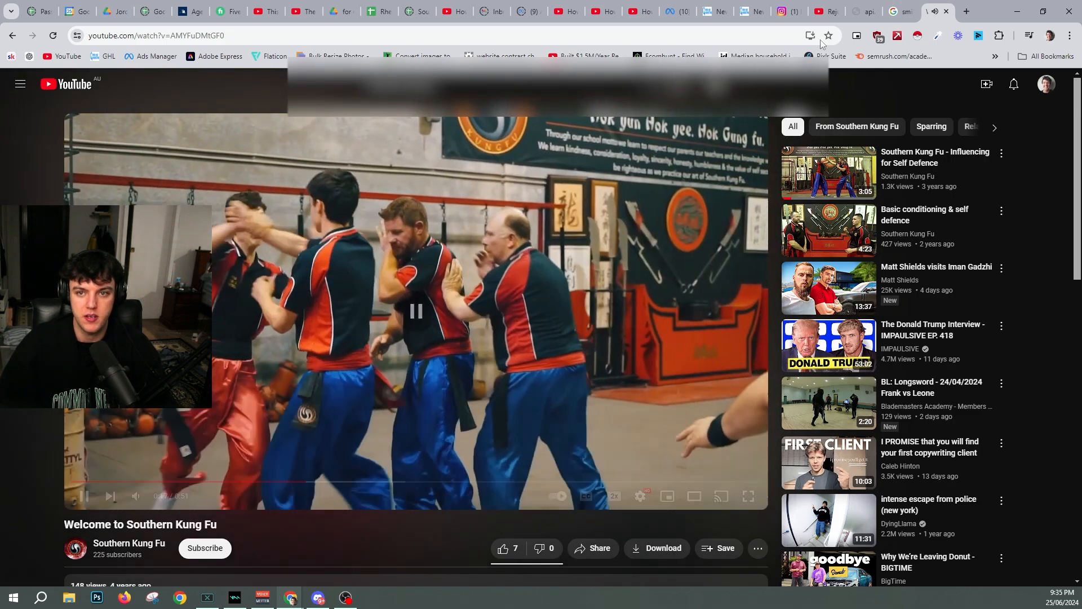
left_click(503, 8)
left_click(714, 10)
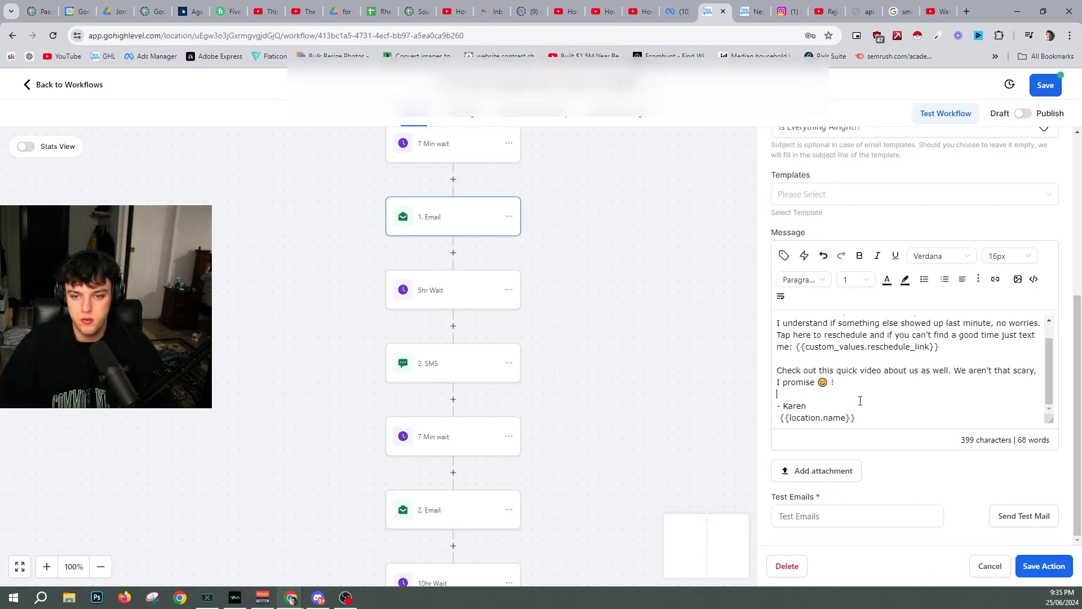
- Embed the "Welcome to Southern Kung Fu" video above the sign-off in the 1. Email message and save the action
key("Return")
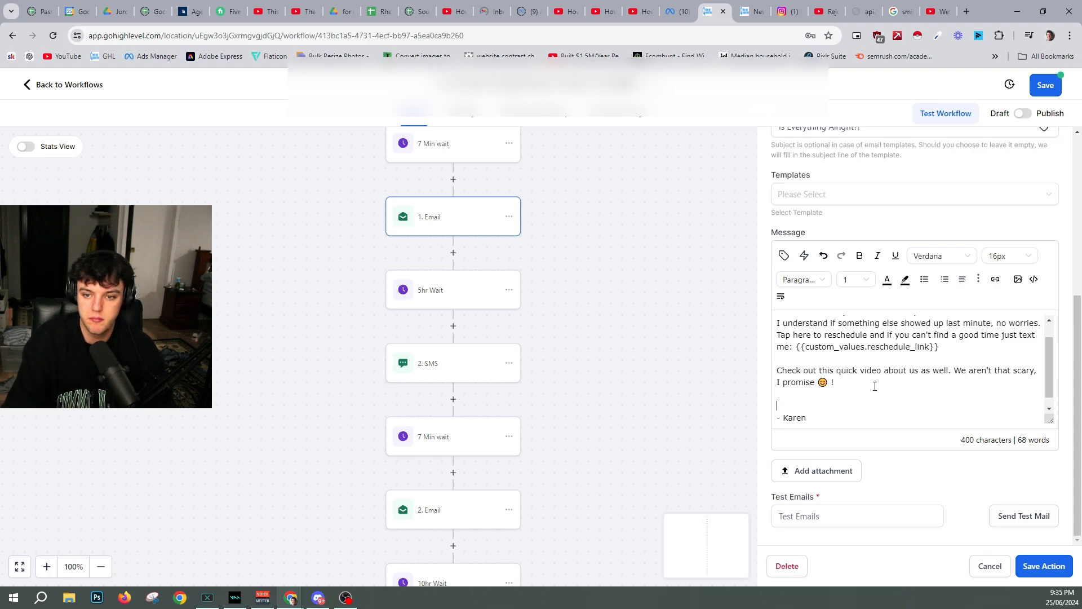
key("ctrl+v")
scroll(889, 372, "down", 1)
scroll(892, 365, "up", 2)
scroll(898, 366, "down", 2)
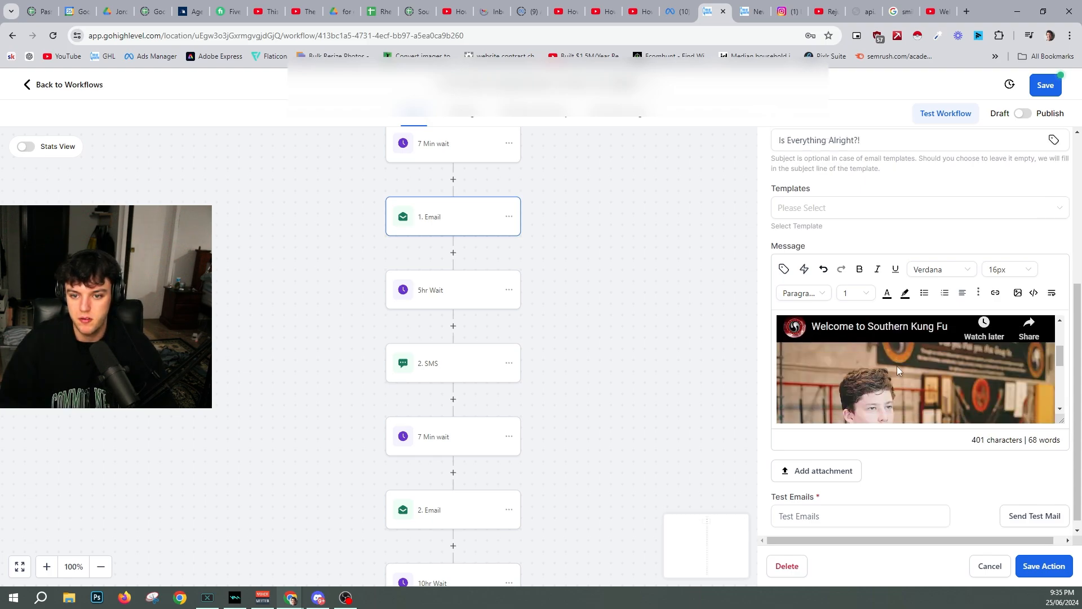
scroll(897, 372, "down", 2)
scroll(894, 381, "down", 1)
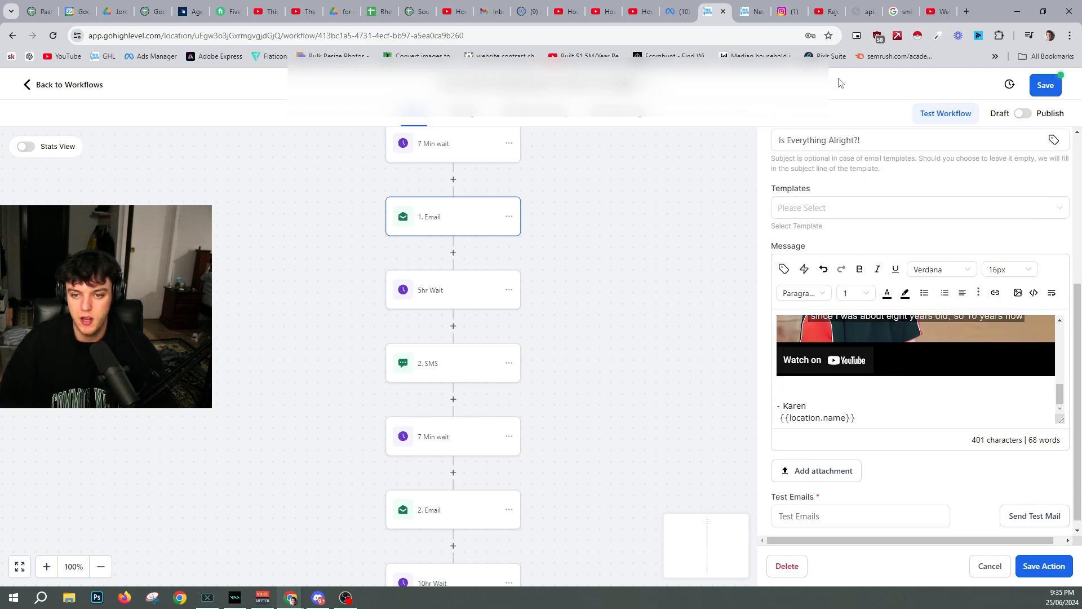
left_click(1043, 566)
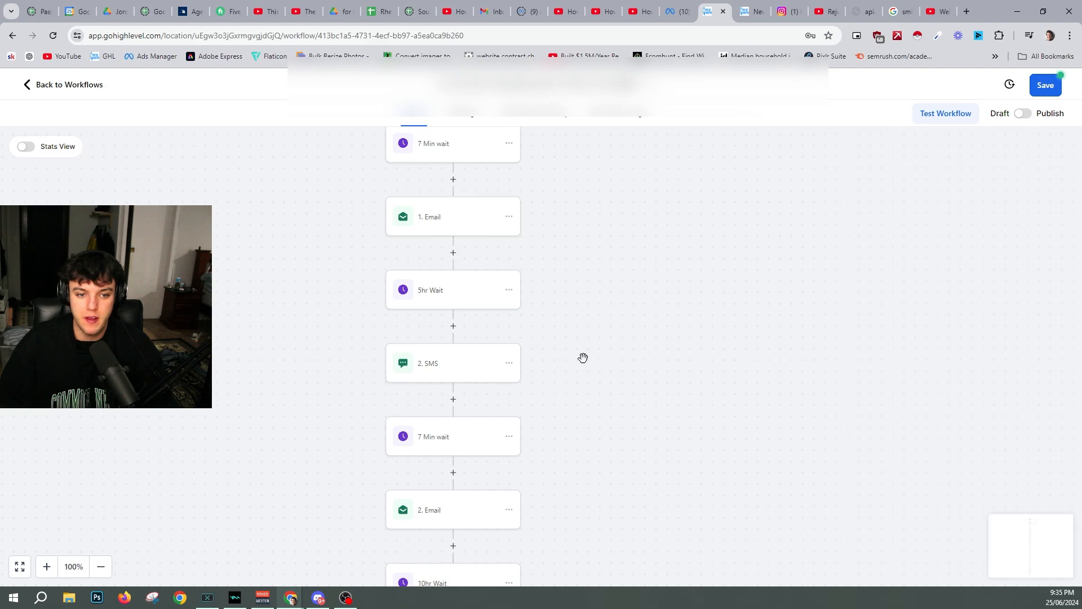
- Review the wording of the 2. SMS message, including its closing question
scroll(479, 428, "down", 1)
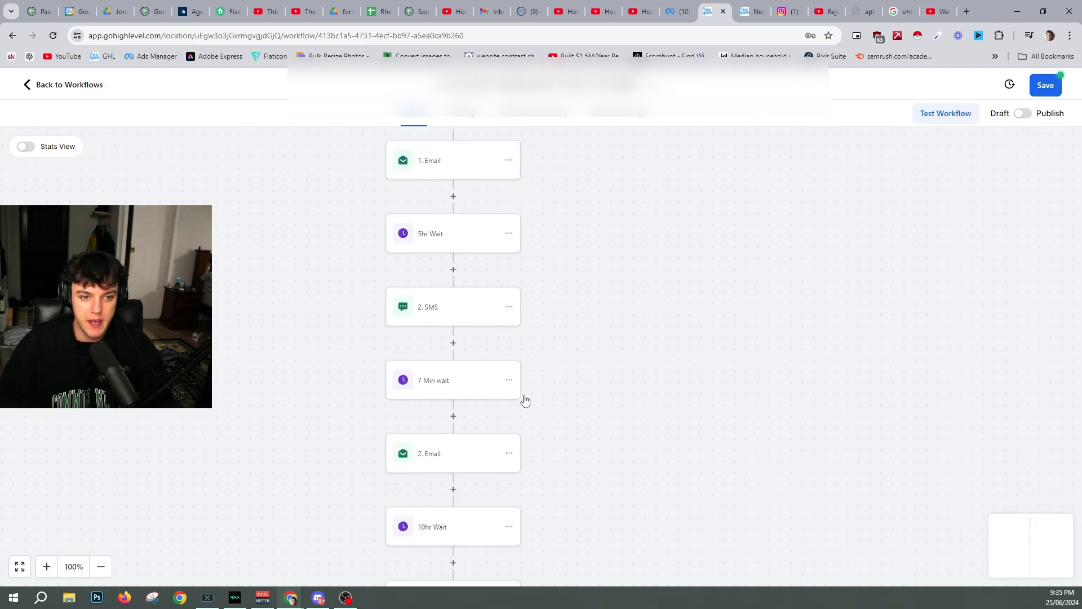
left_click(460, 310)
scroll(522, 373, "down", 3)
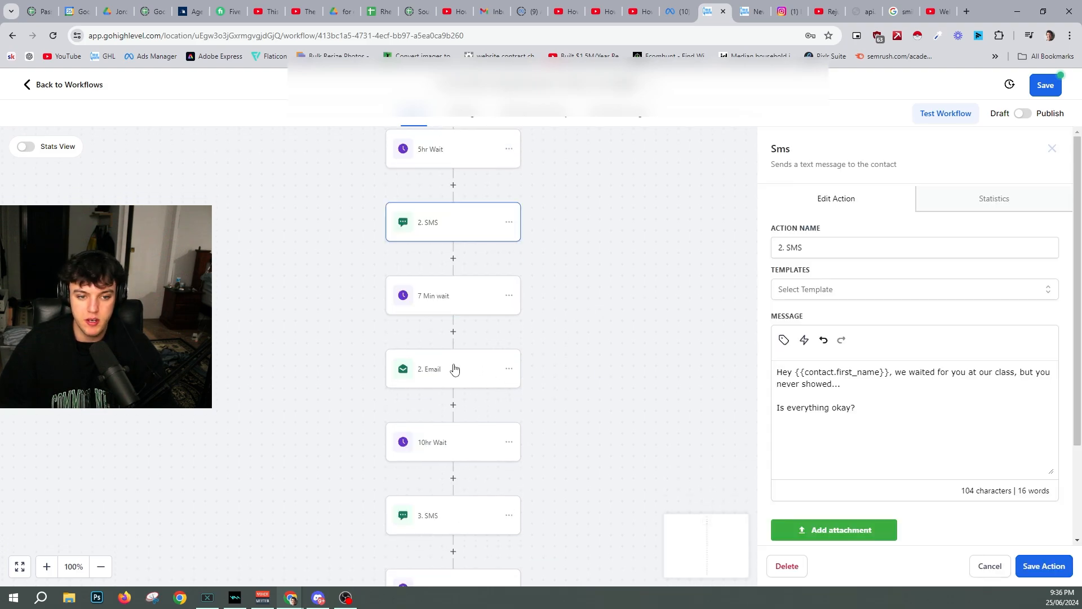
left_click_drag(889, 407, 777, 386)
left_click(825, 395)
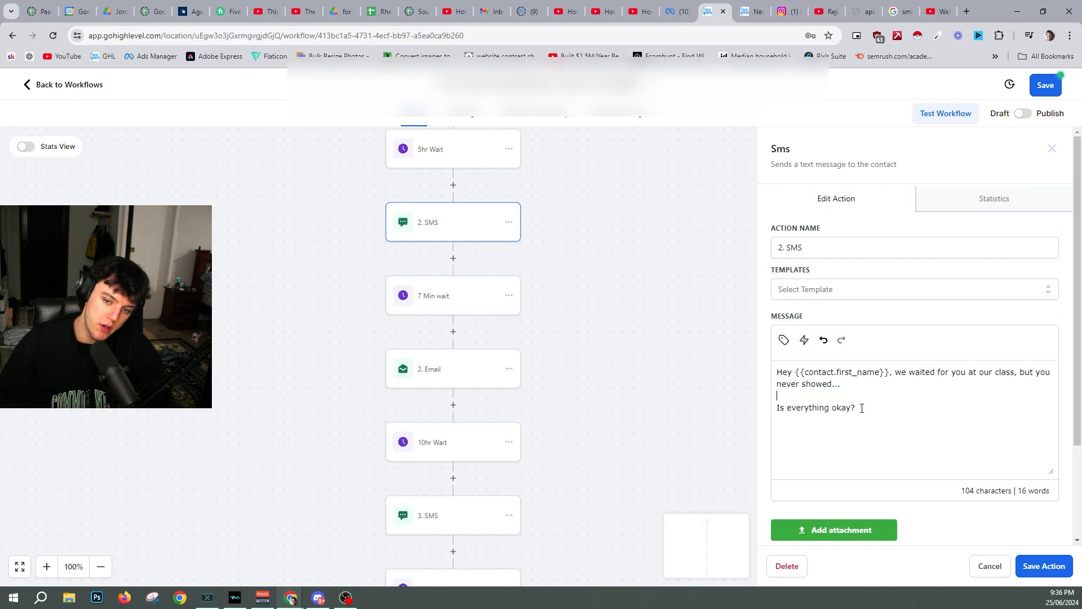
left_click_drag(862, 407, 801, 407)
left_click(852, 411)
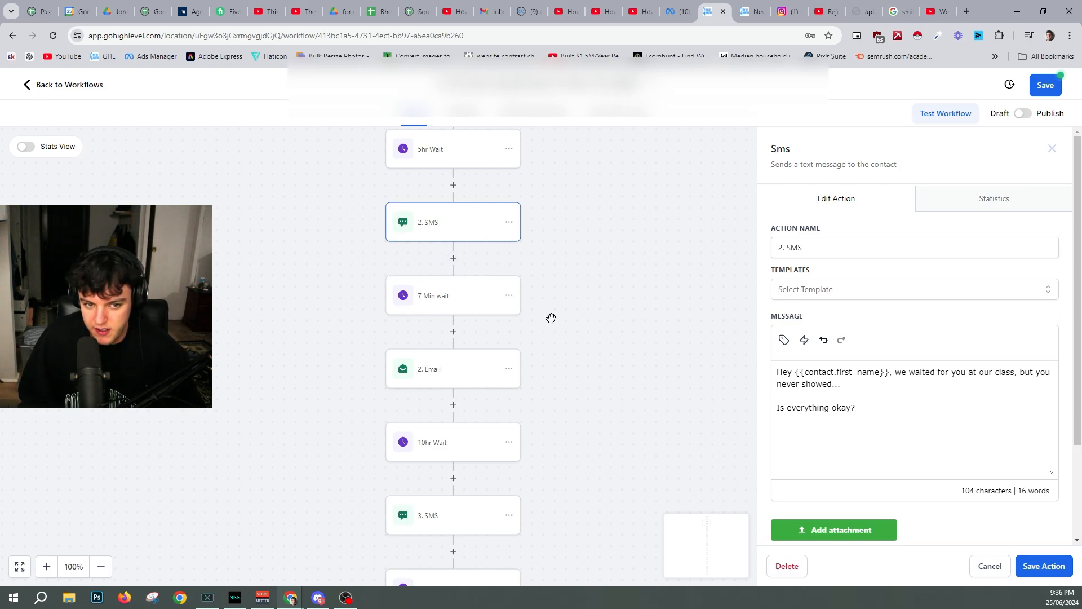
- Look over the remaining follow-up actions in the workflow and read the 3. SMS message
scroll(467, 270, "up", 3)
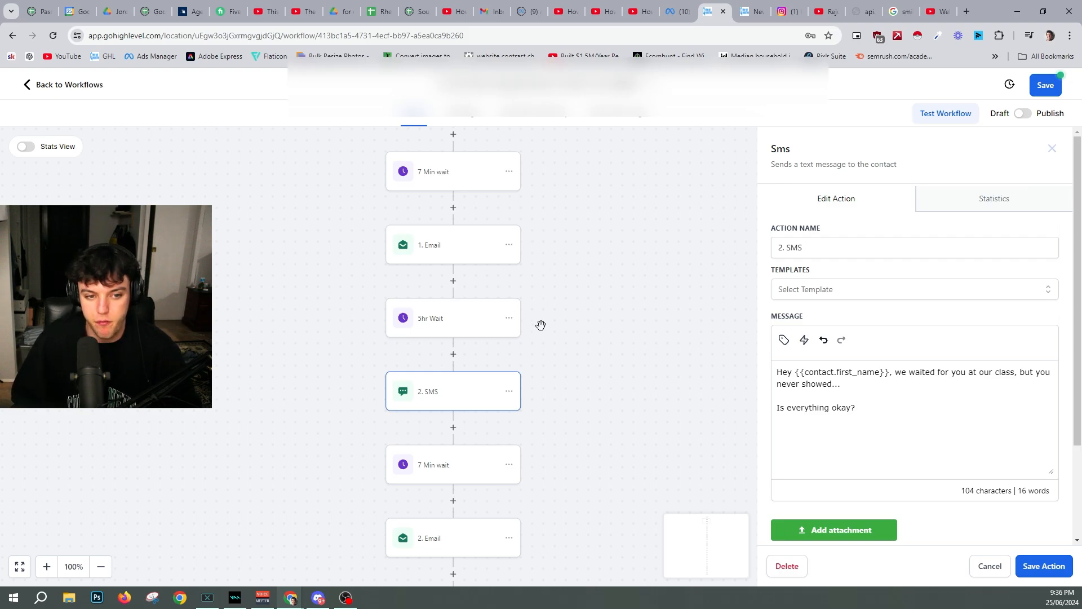
scroll(510, 367, "down", 7)
scroll(459, 376, "down", 3)
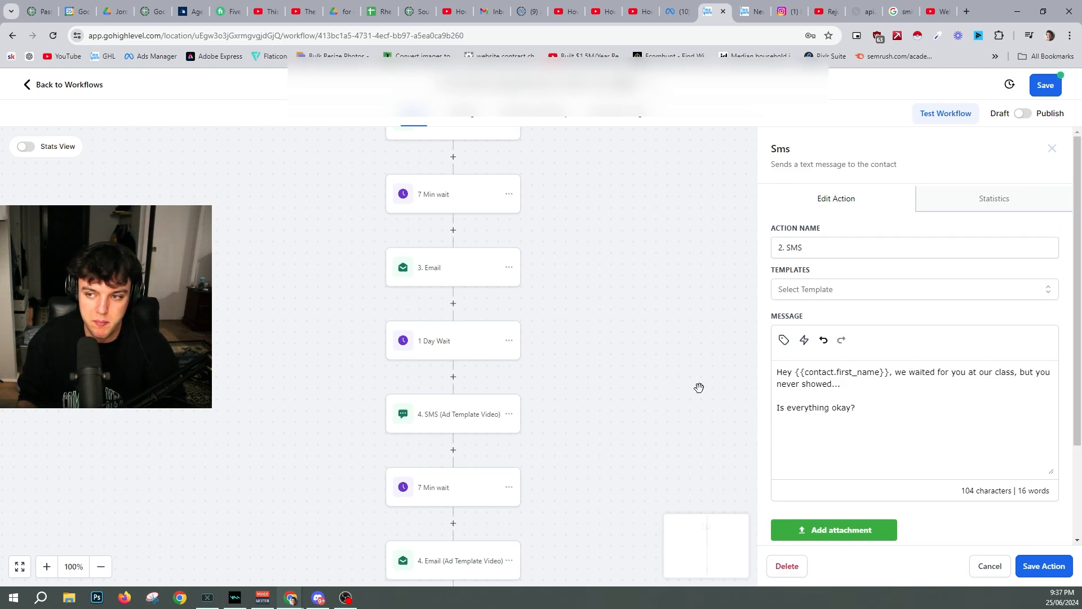
scroll(507, 406, "down", 1)
scroll(563, 403, "up", 4)
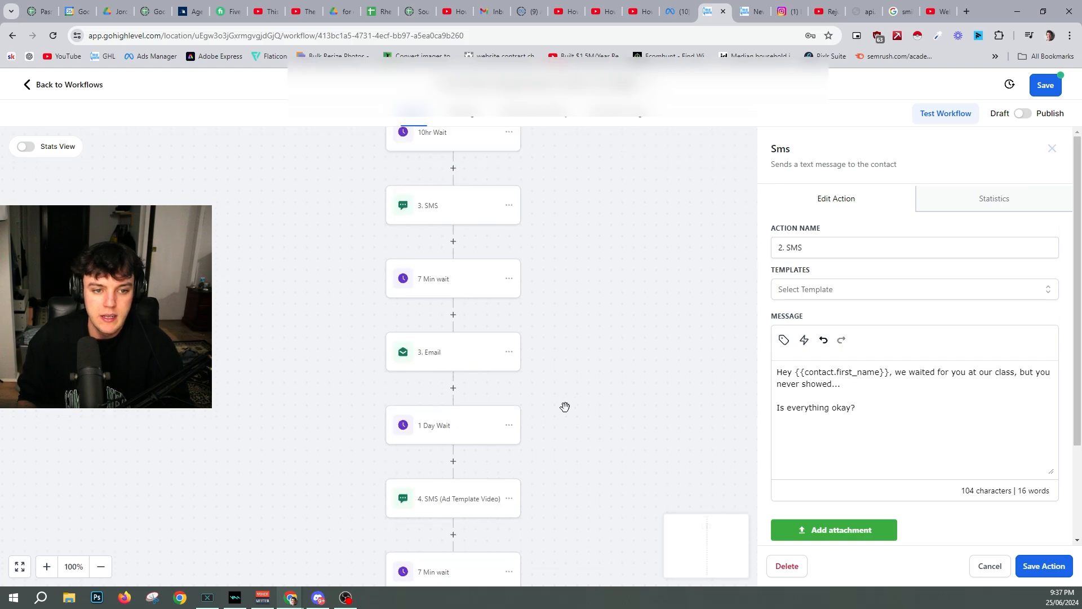
left_click(456, 327)
scroll(442, 430, "down", 1)
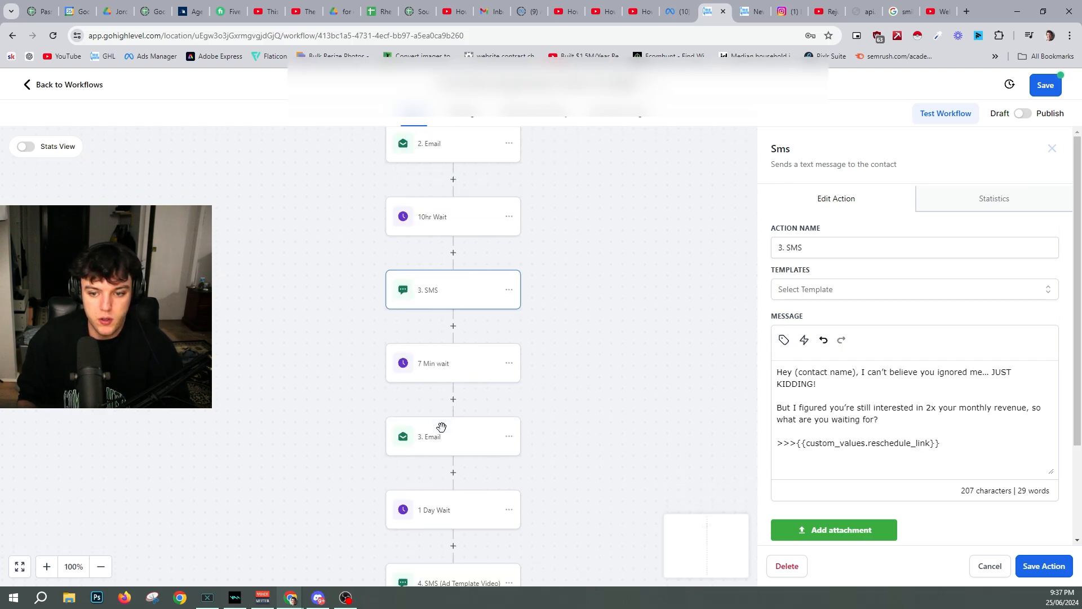
scroll(471, 420, "up", 4)
scroll(471, 355, "up", 5)
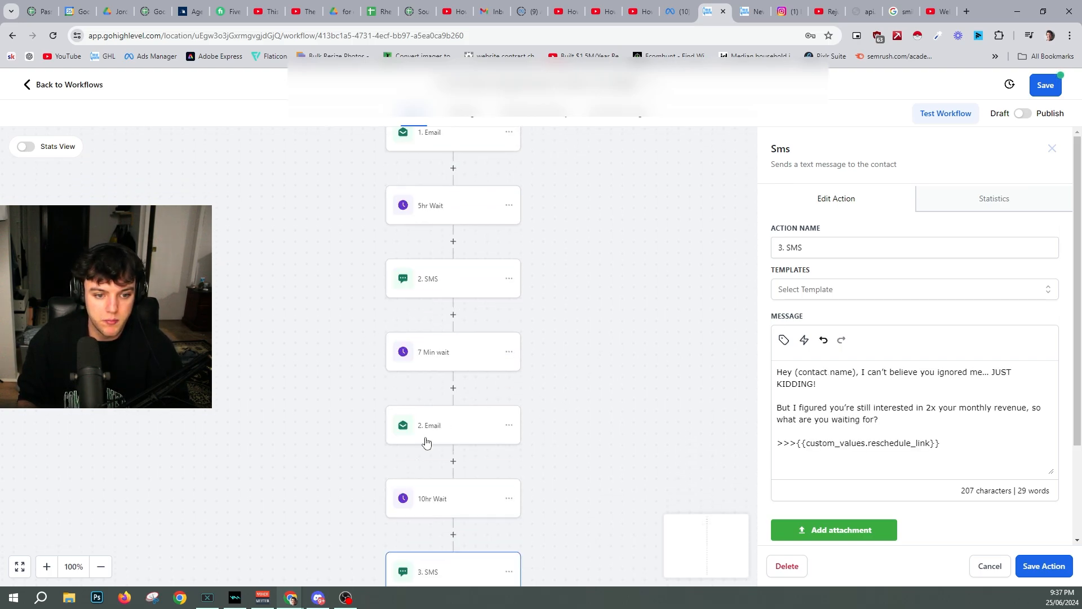
- Replace "on the call" with "in the class" in the 2. Email message
left_click(441, 431)
scroll(797, 422, "down", 5)
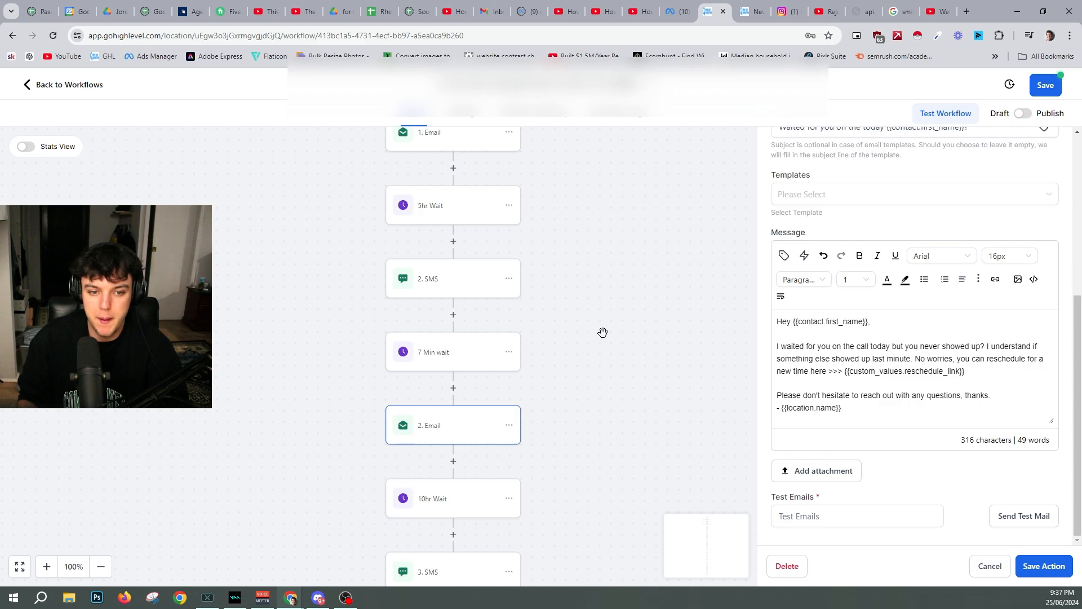
left_click_drag(870, 344, 855, 340)
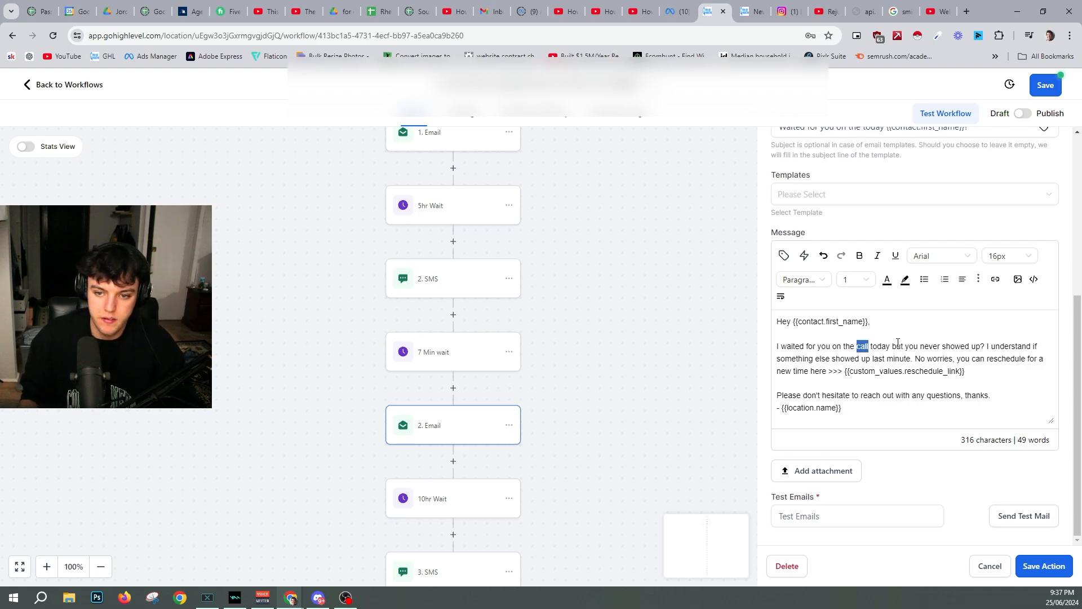
key("BackSpace")
key("BackSpace")
key("BackSpace")
key("BackSpace")
key("BackSpace")
key("BackSpace")
key("BackSpace")
type("in the class")
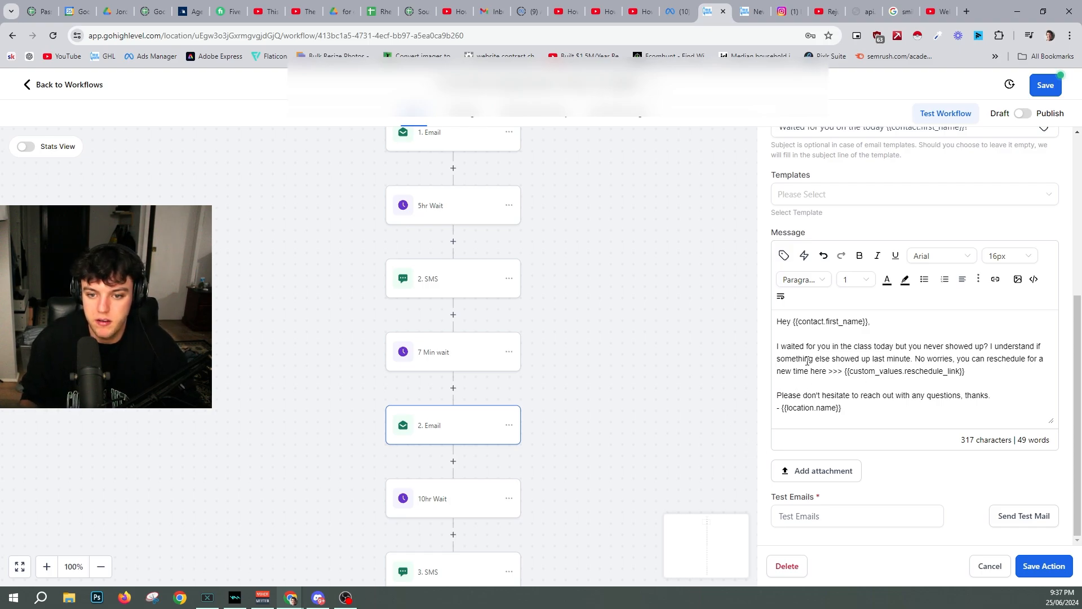
- Check the reschedule and closing lines of the 2. Email message and save the action
left_click_drag(994, 359, 1022, 358)
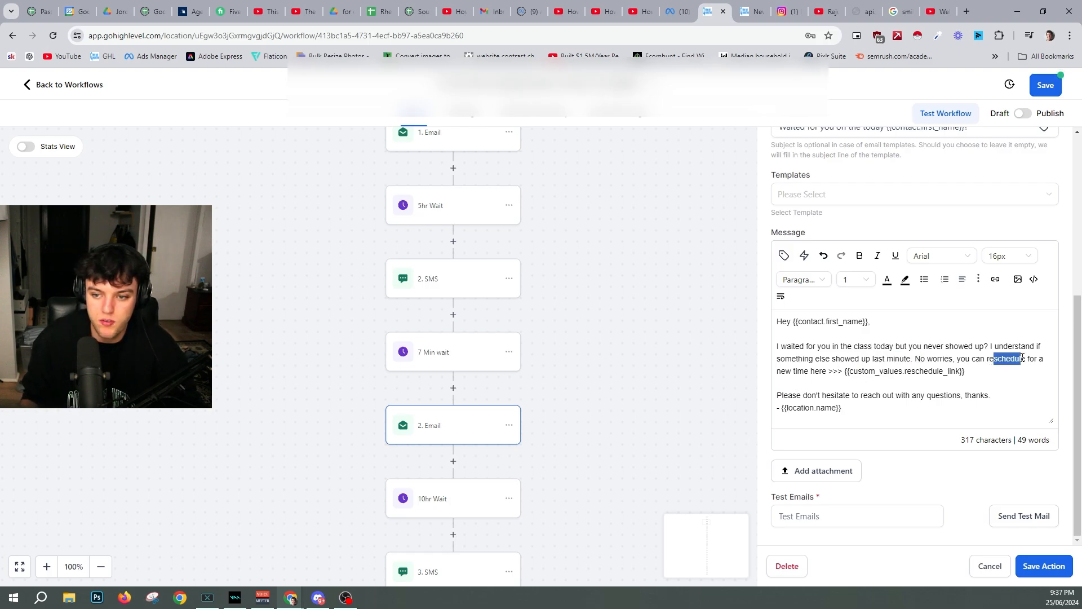
left_click_drag(868, 396, 973, 395)
left_click(887, 394)
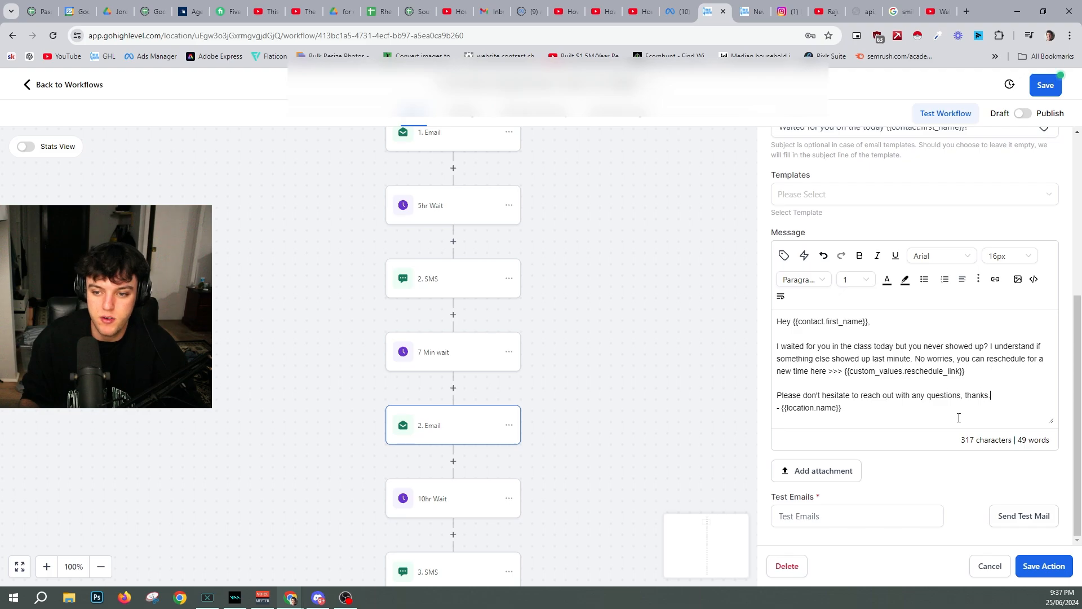
scroll(459, 428, "down", 3)
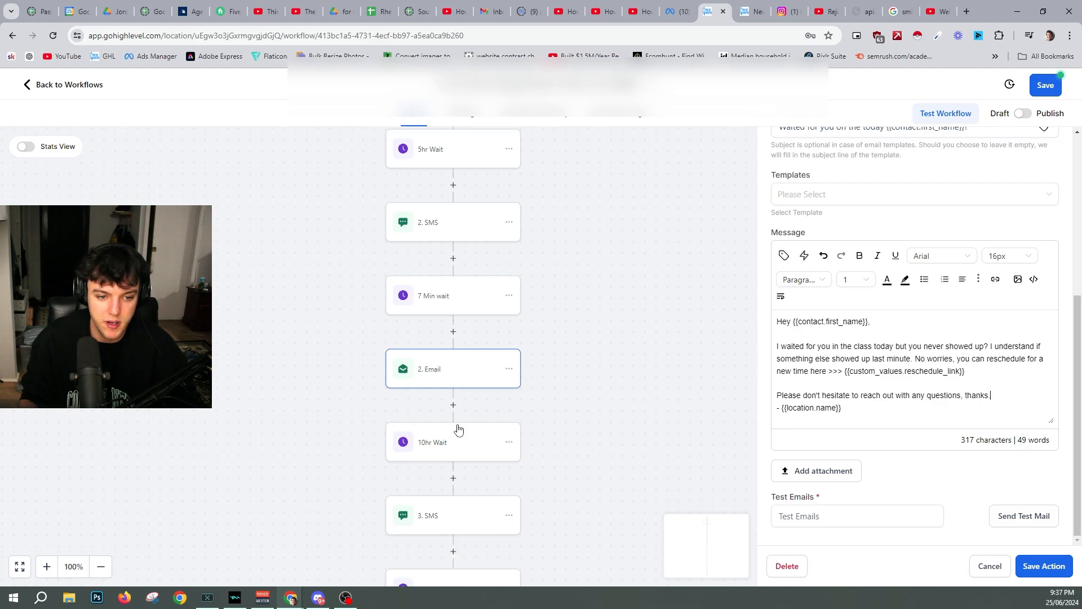
left_click(1044, 566)
- Reopen the 1. Email action and examine its message down to the embedded video
left_click(442, 210)
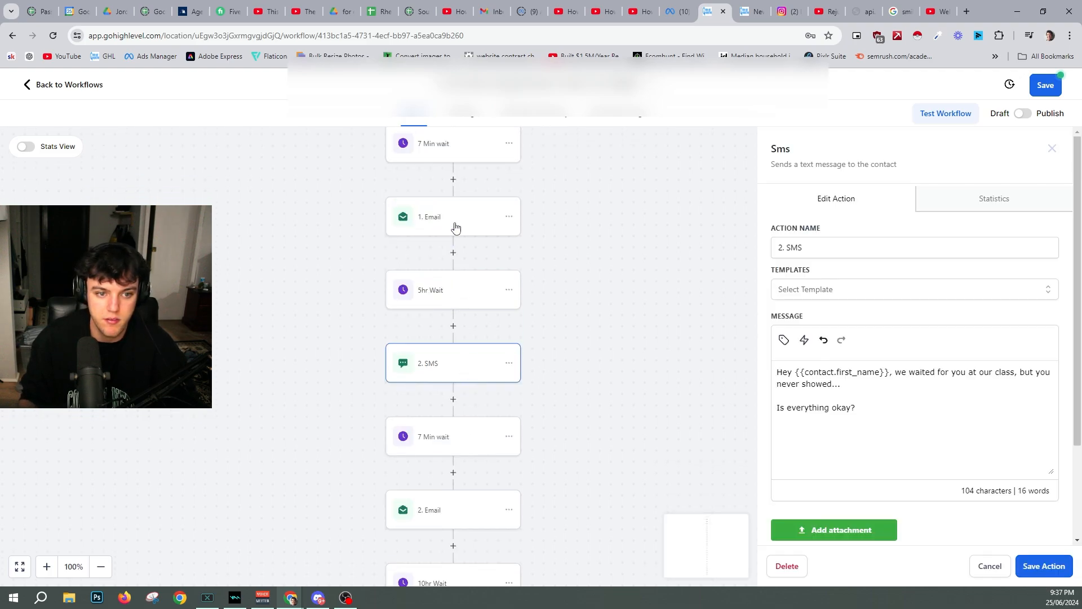
left_click(456, 227)
scroll(873, 428, "down", 5)
scroll(875, 377, "down", 5)
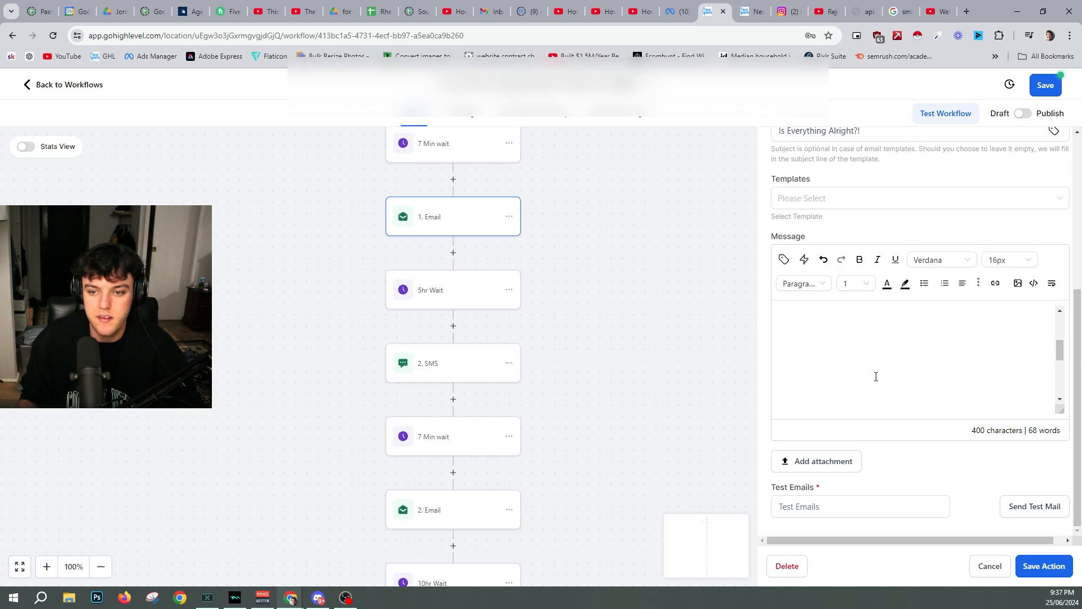
- Delete the embedded video block beneath the quick-video line in the 1. Email message and check the spacing above the signature
scroll(846, 380, "up", 2)
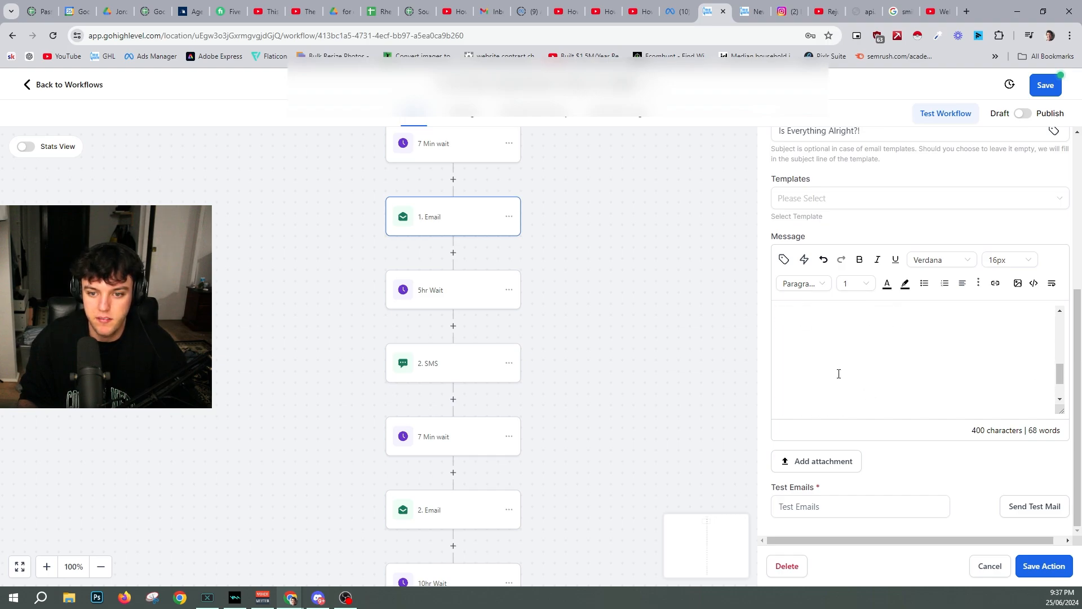
left_click(812, 405)
key("BackSpace")
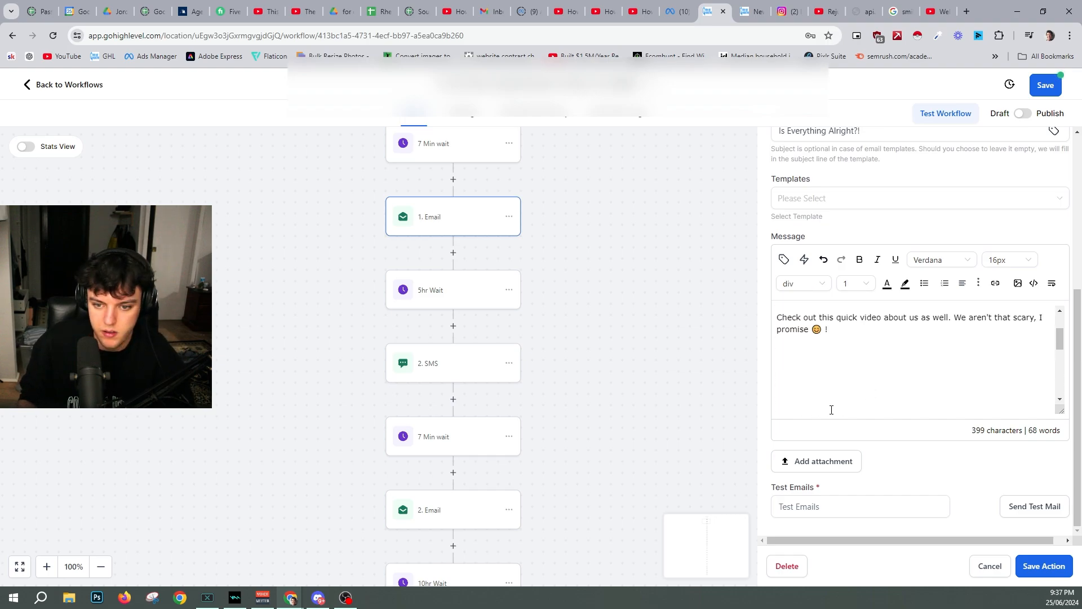
key("Return")
scroll(831, 353, "down", 2)
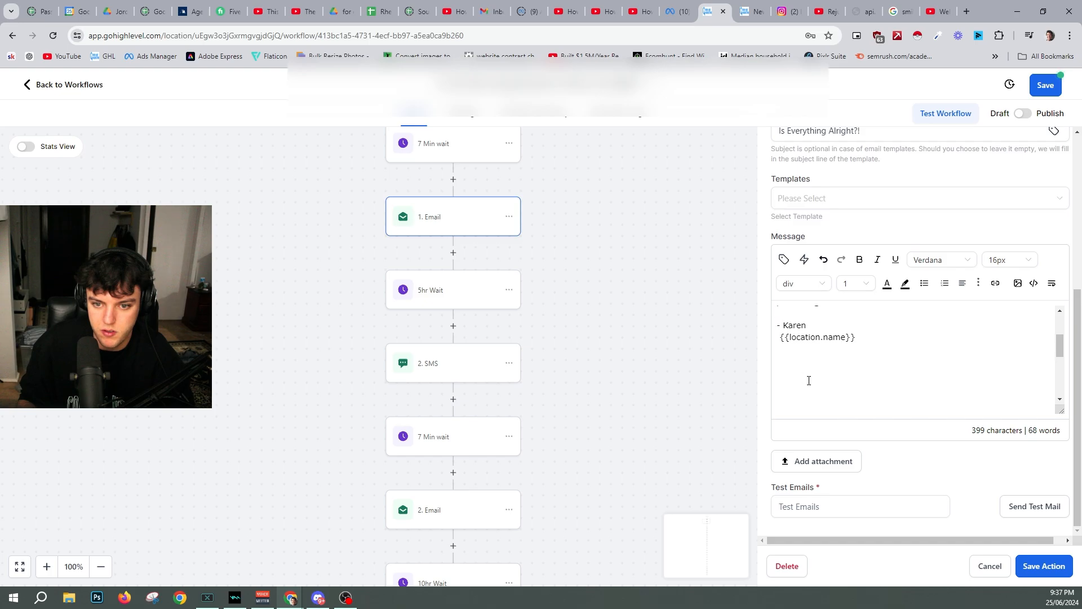
scroll(806, 377, "up", 2)
left_click(859, 354)
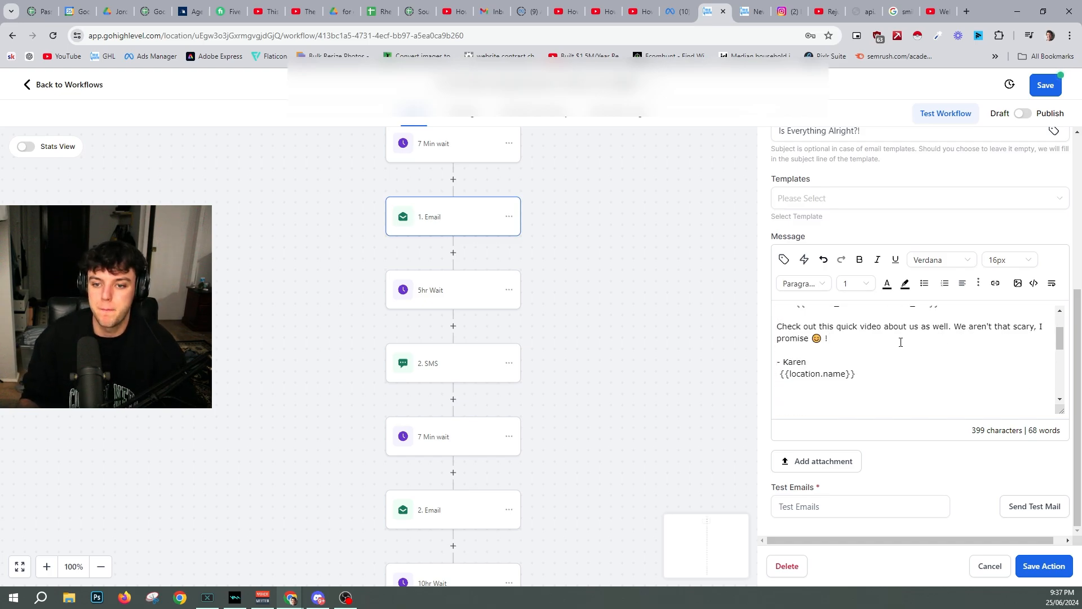
left_click_drag(864, 327, 882, 326)
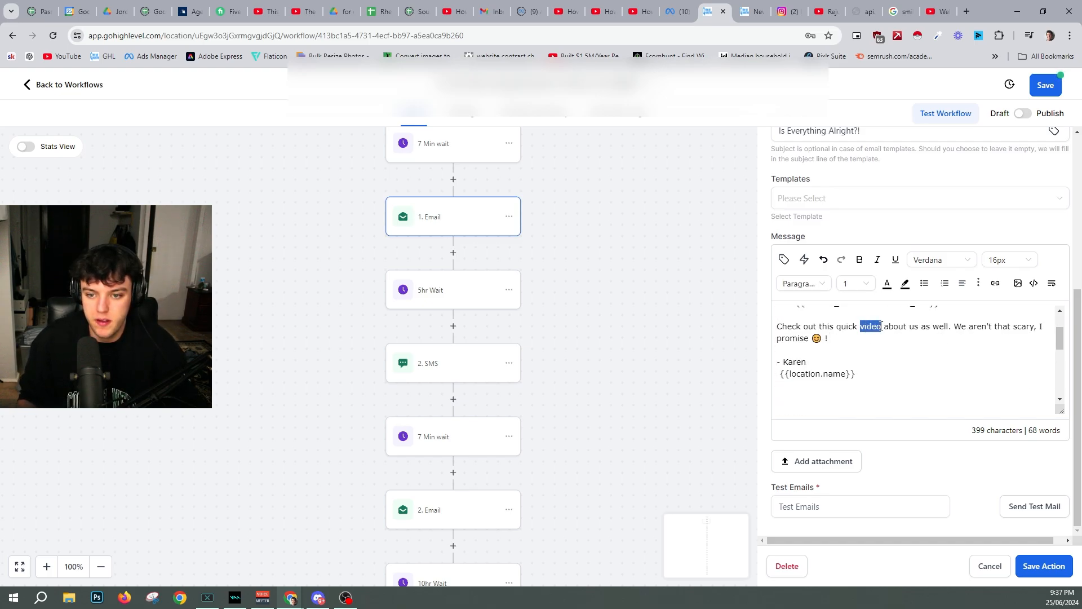
left_click(995, 283)
left_click(468, 279)
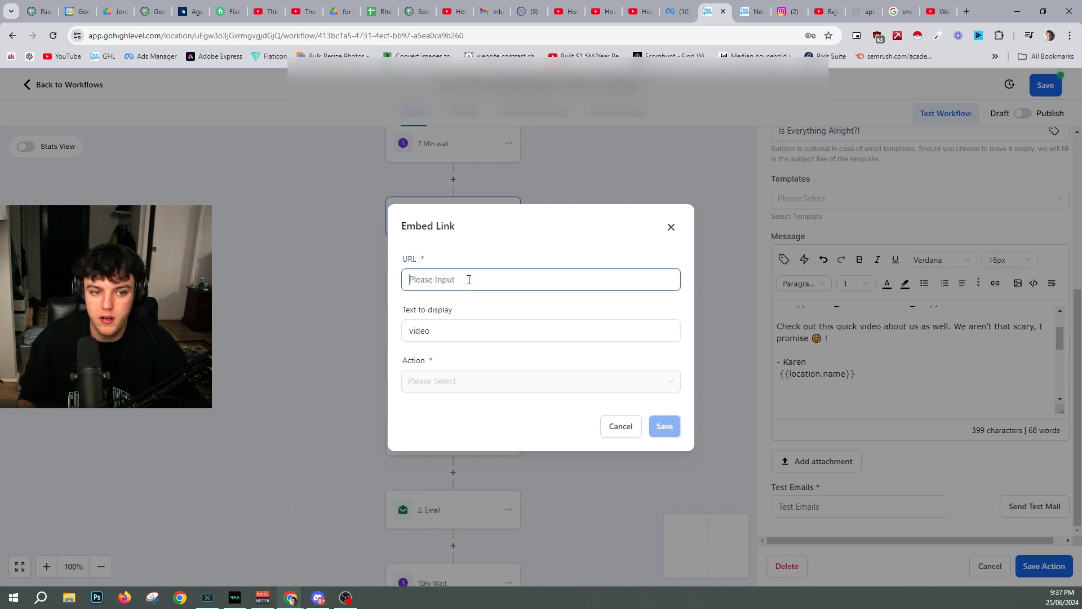
left_click(933, 14)
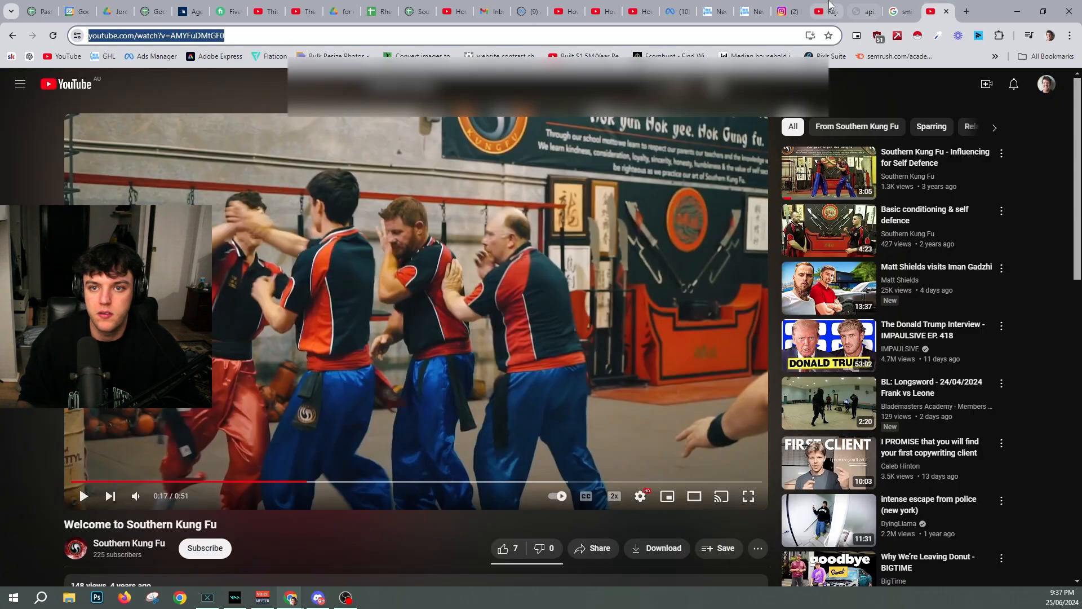
left_click(762, 11)
left_click(711, 11)
type("https://www.youtube.com/watch?v=AMYFuDMtGF0")
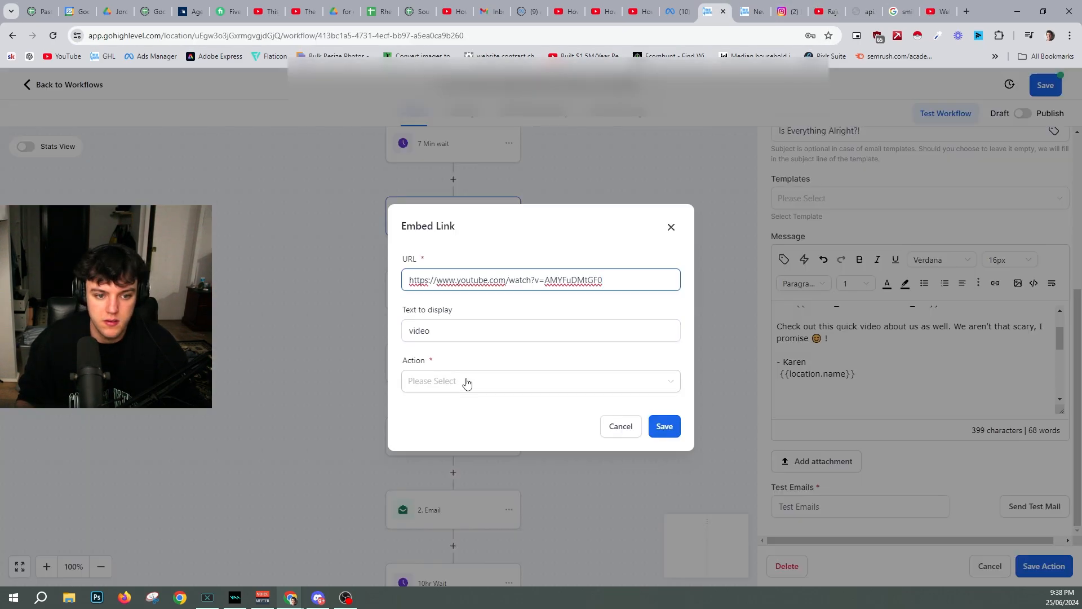
left_click(443, 379)
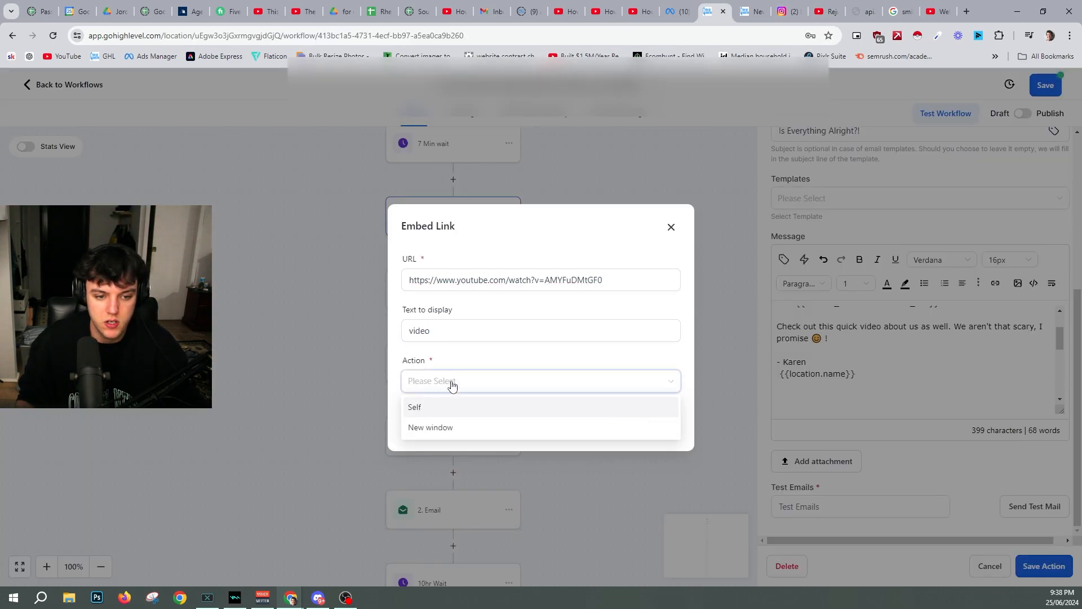
left_click(491, 427)
left_click(655, 427)
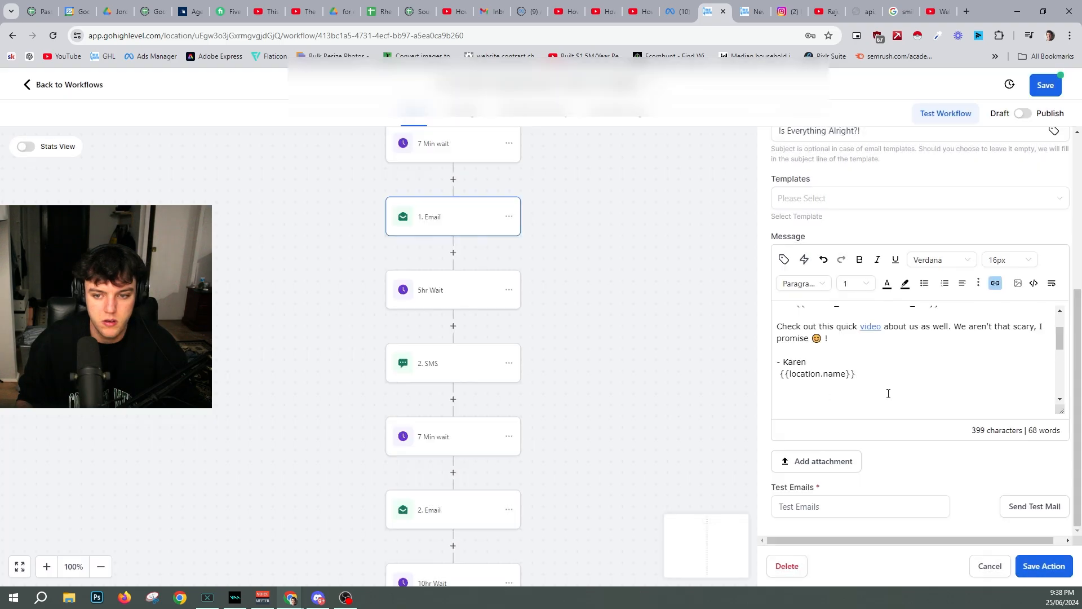
left_click(1044, 567)
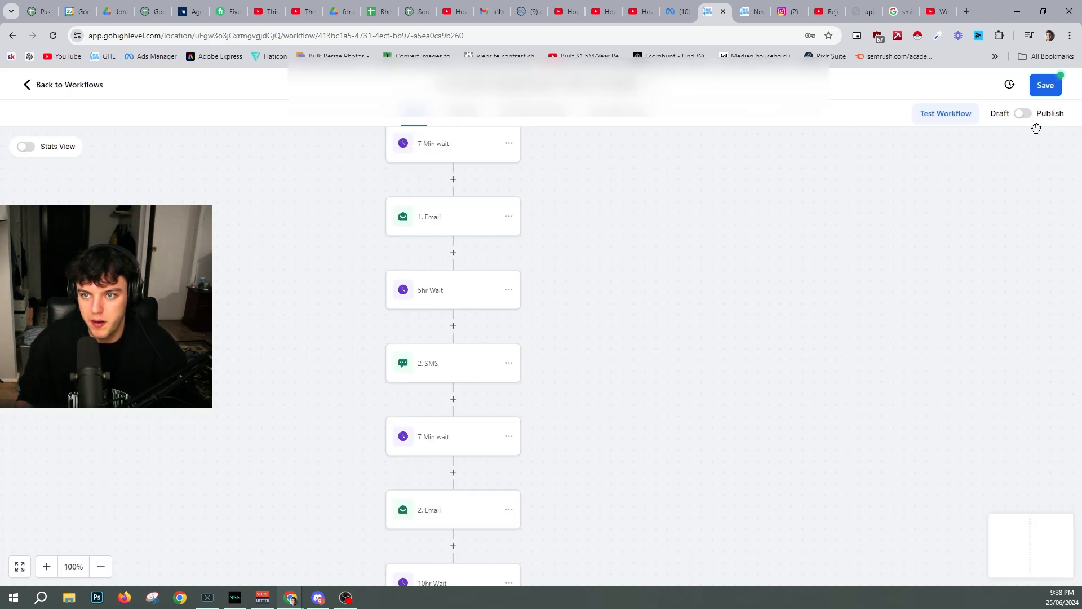
- Reopen the 2. Email action and examine the location name placeholder in its message signature
scroll(389, 400, "down", 2)
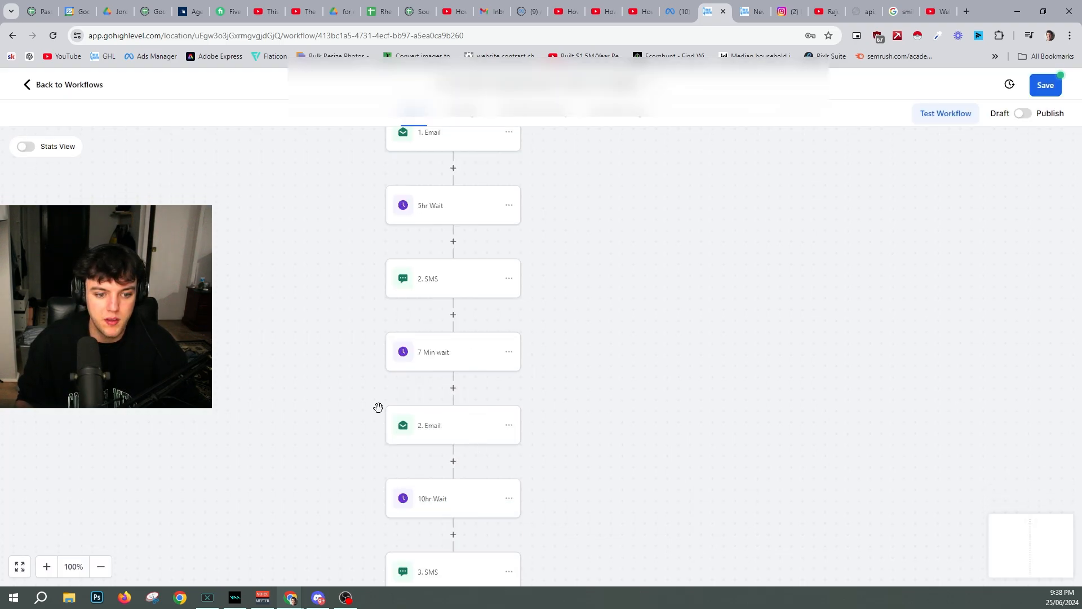
left_click(477, 438)
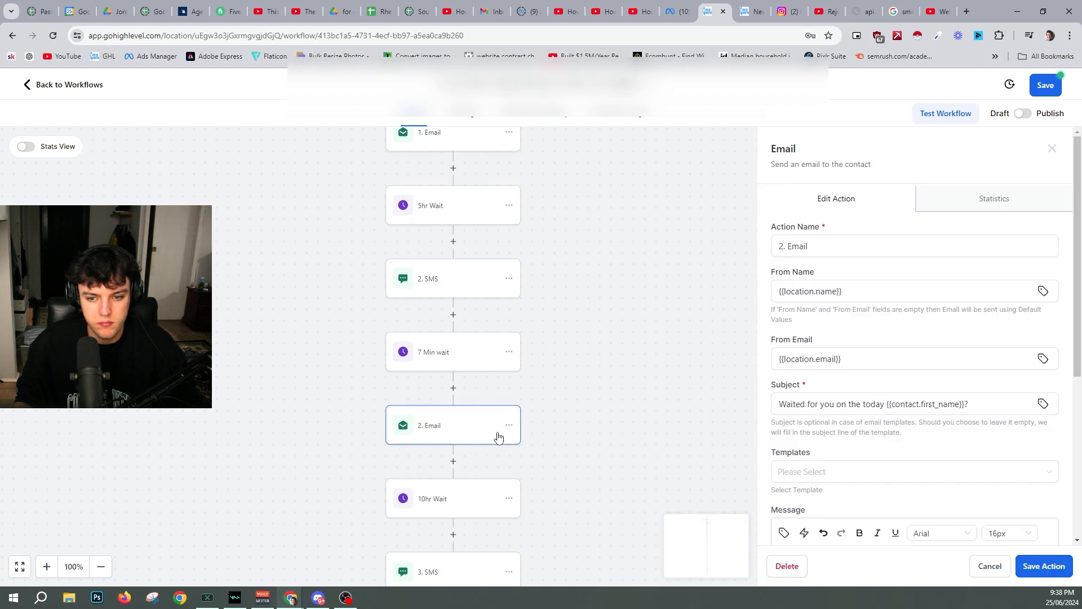
scroll(832, 447, "down", 4)
scroll(848, 428, "down", 1)
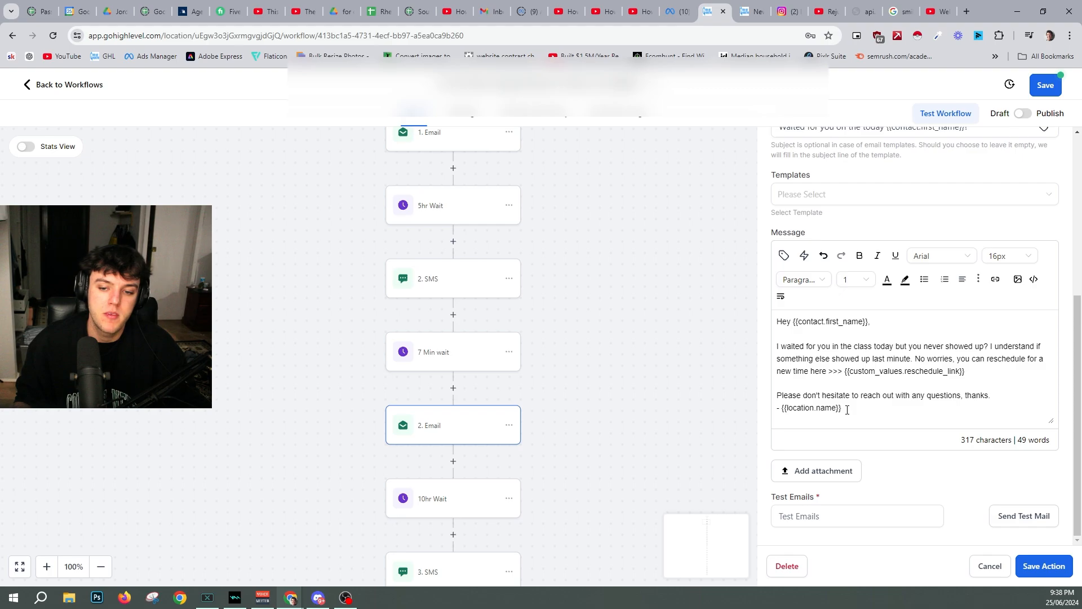
left_click_drag(843, 408, 785, 411)
left_click(796, 409)
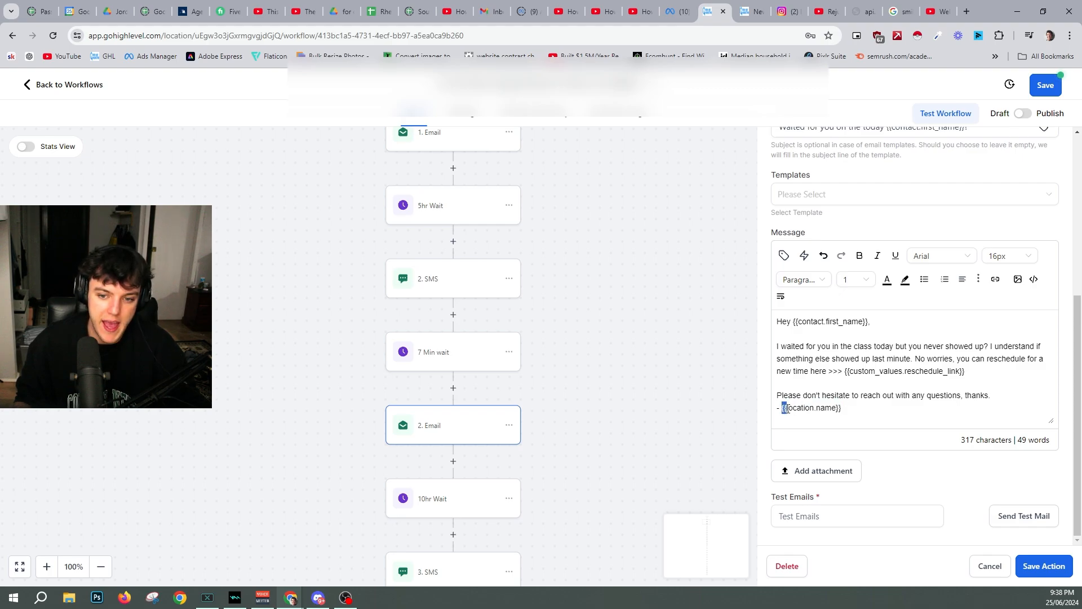
mouse_move(784, 409)
left_mouse_down()
mouse_move(840, 407)
mouse_move(778, 411)
left_mouse_up()
left_click(843, 408)
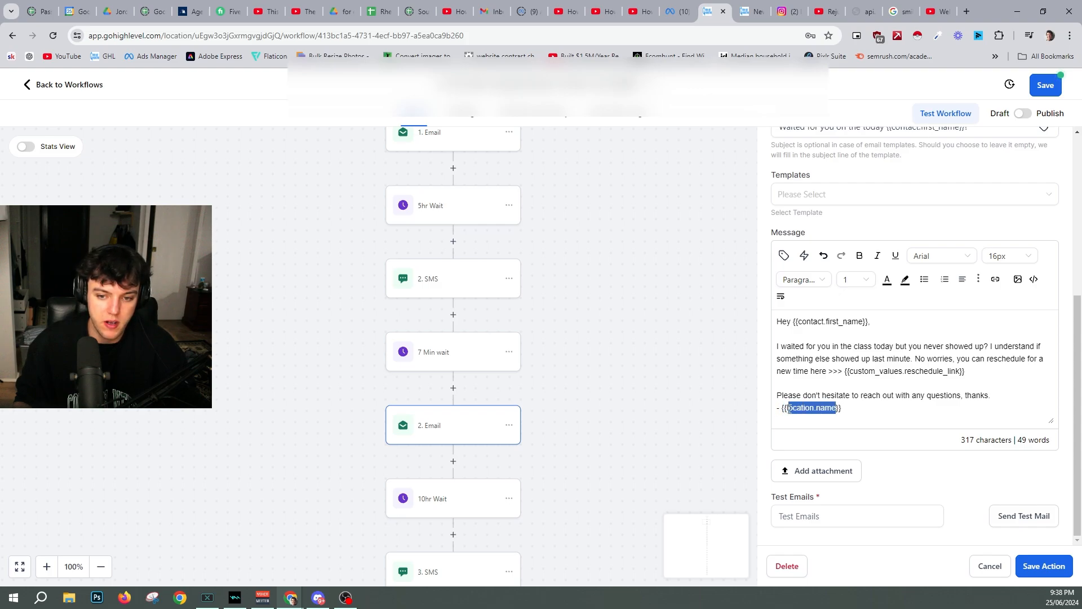
left_click(779, 411)
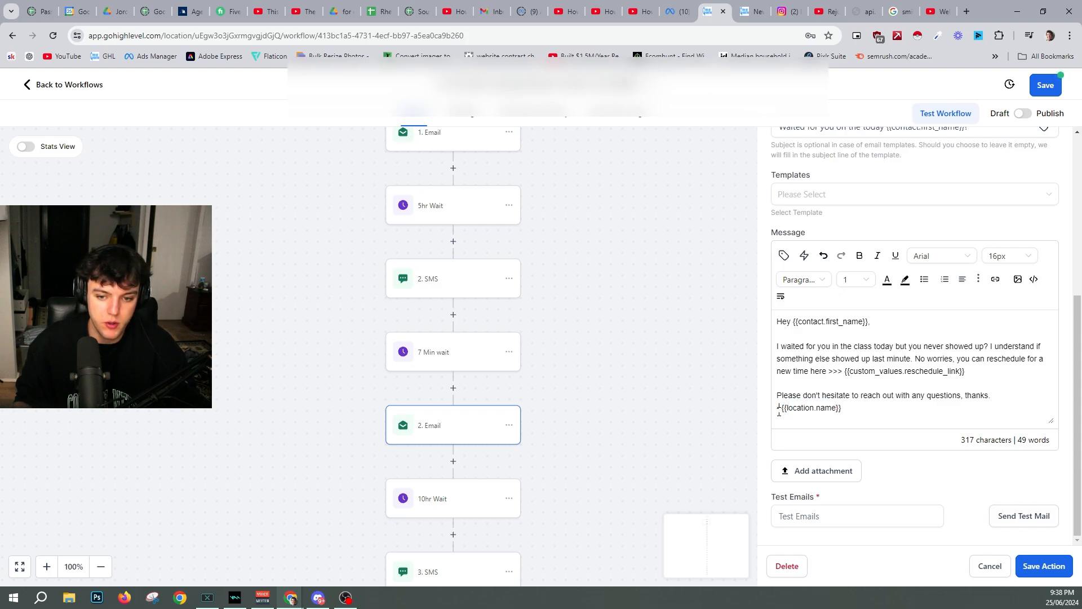
triple_click(846, 407)
left_click(814, 410)
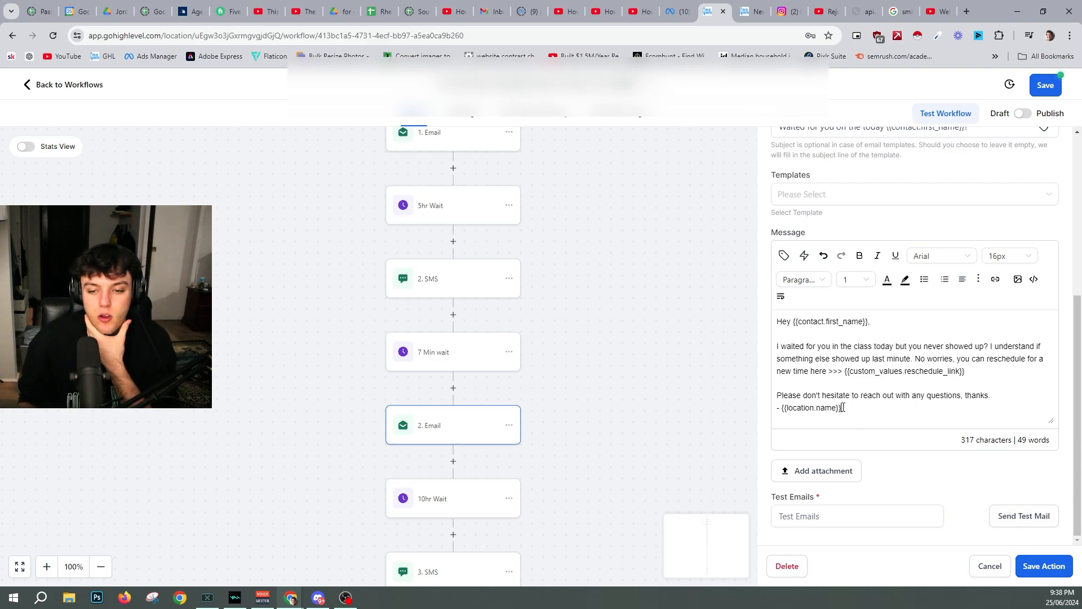
- Try replacing the {{location.name}} placeholder in the 2. Email signature with "Southern Kungfu", and undo the replacement
left_click_drag(843, 408, 782, 420)
type("{")
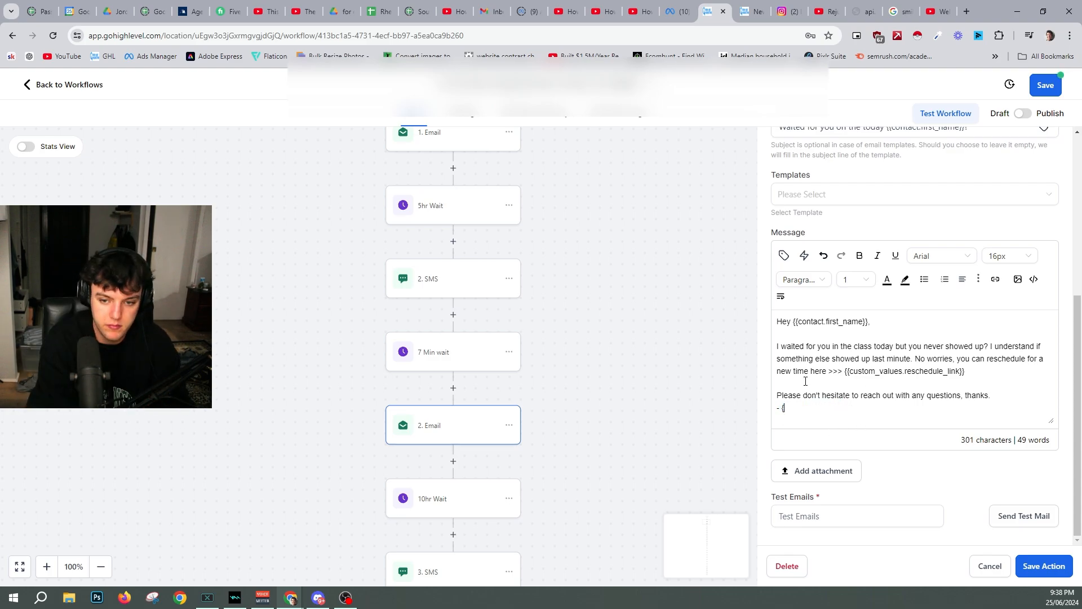
type("Southern Kungfu")
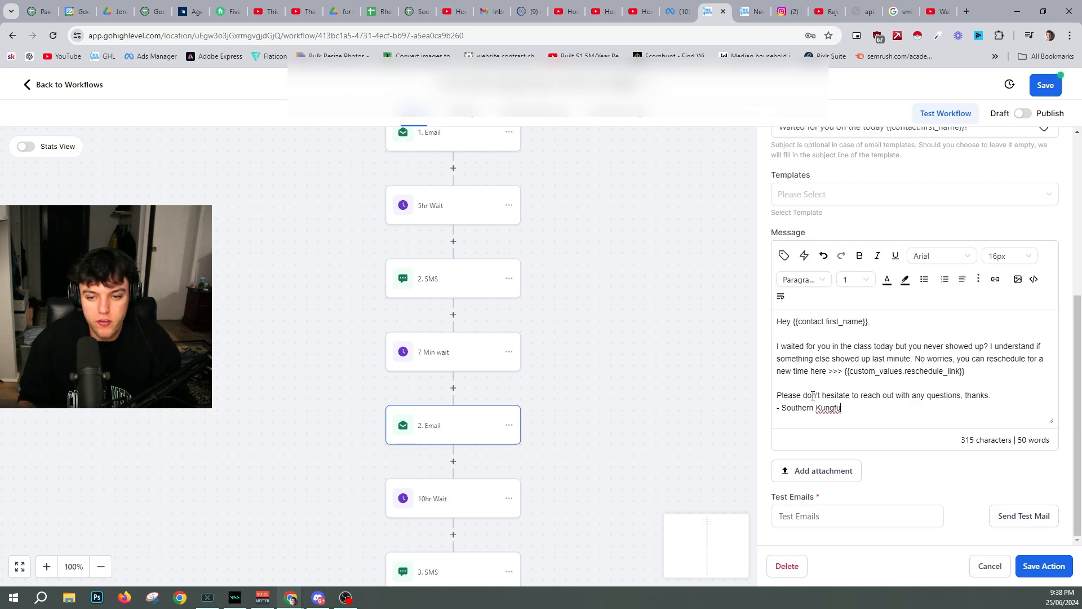
key("ctrl+z")
key("ctrl+z")
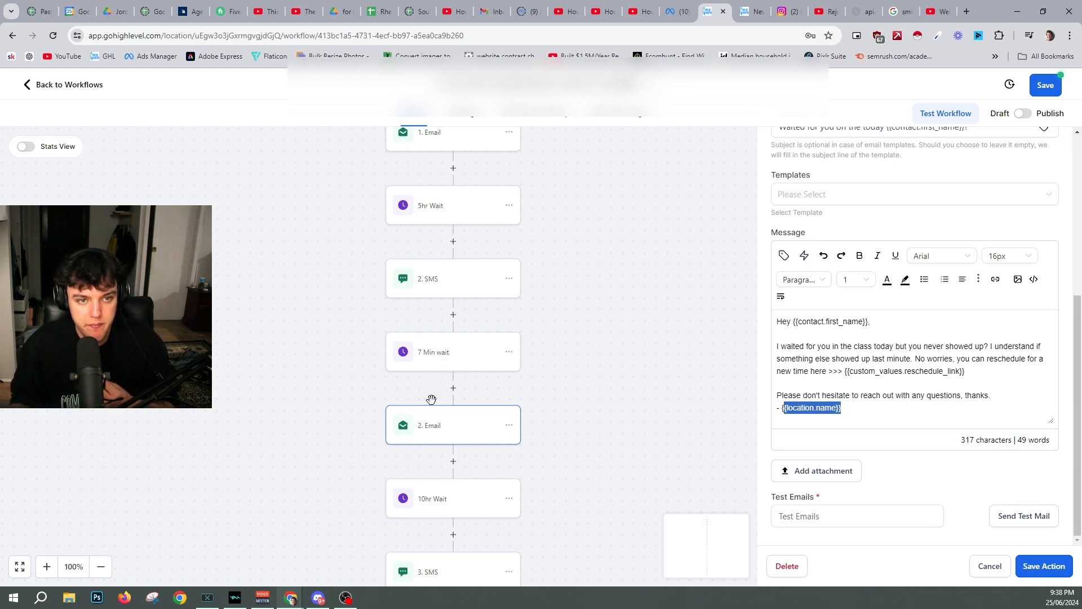
- Review the signature placeholder of the 2. Email message, browse the available custom values, and save the action
left_click_drag(843, 408, 784, 408)
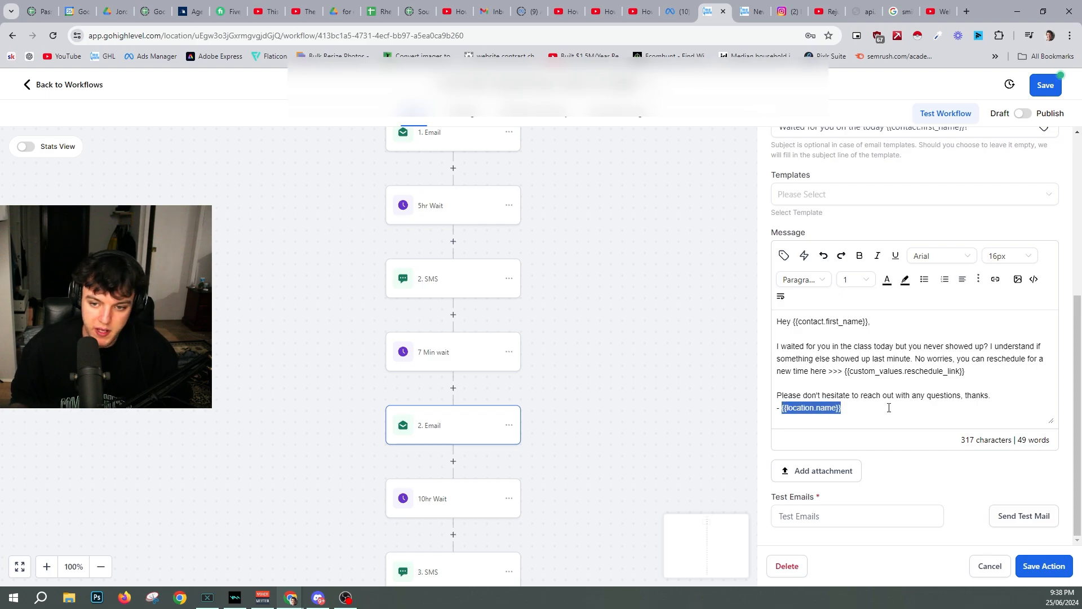
left_click_drag(852, 409, 784, 405)
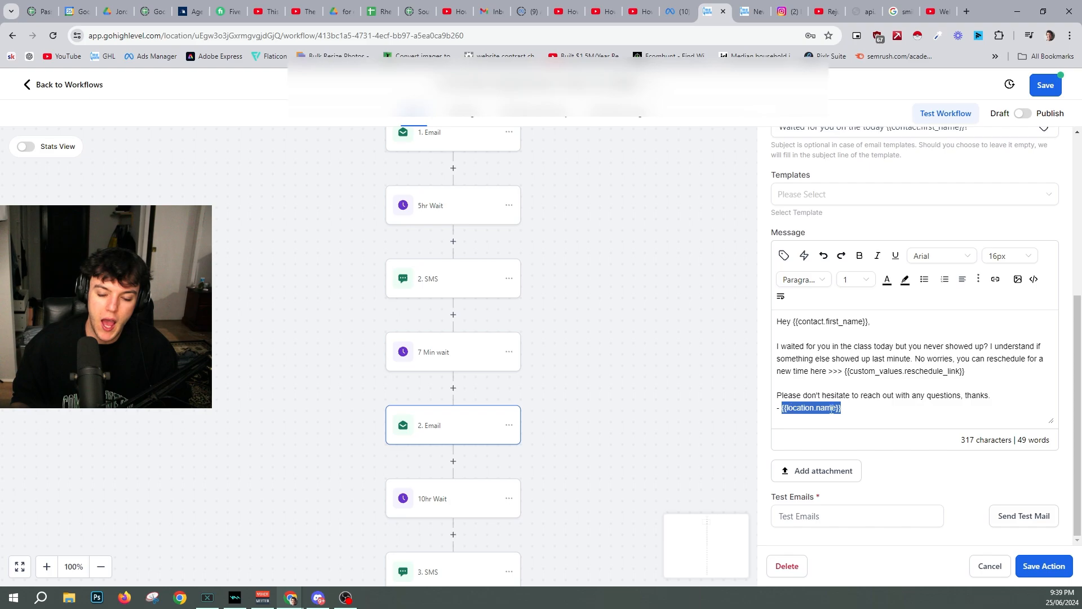
left_click_drag(852, 409, 780, 407)
left_click(786, 408)
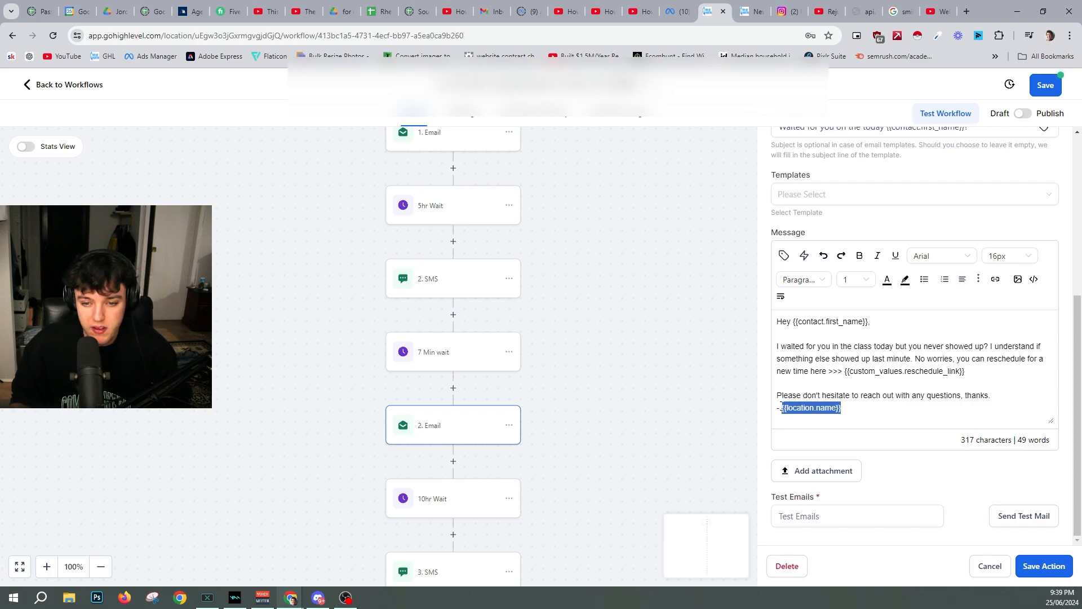
left_click(783, 257)
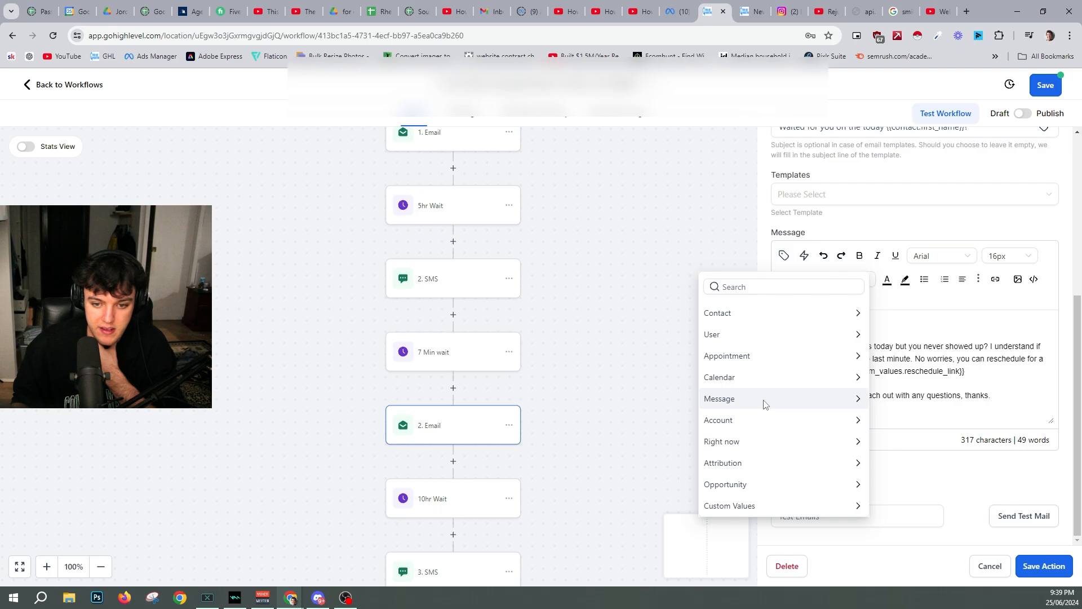
left_click(717, 513)
scroll(757, 480, "down", 3)
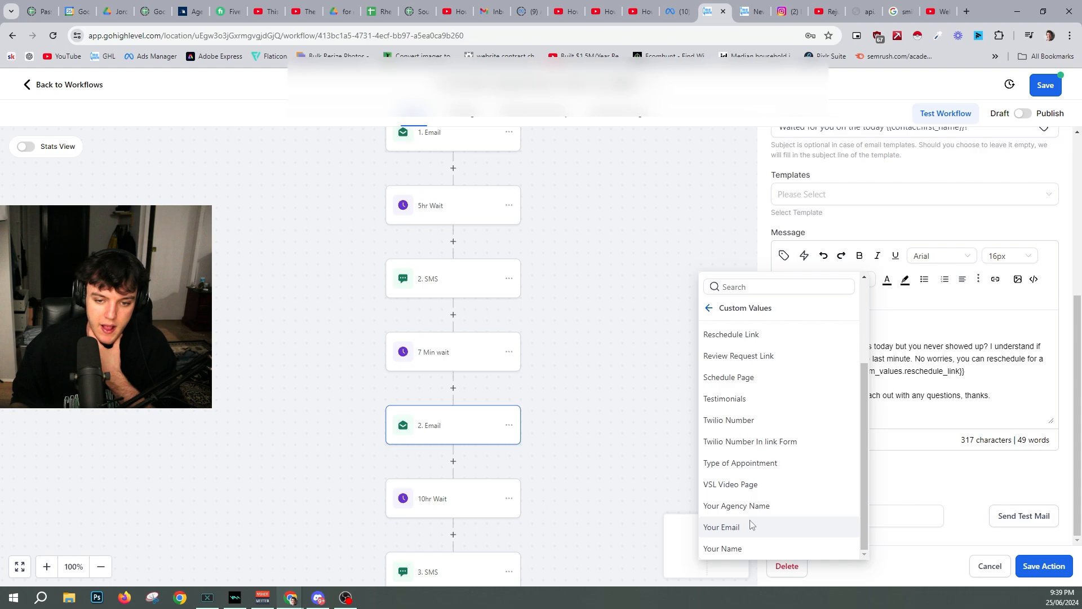
scroll(751, 525, "up", 3)
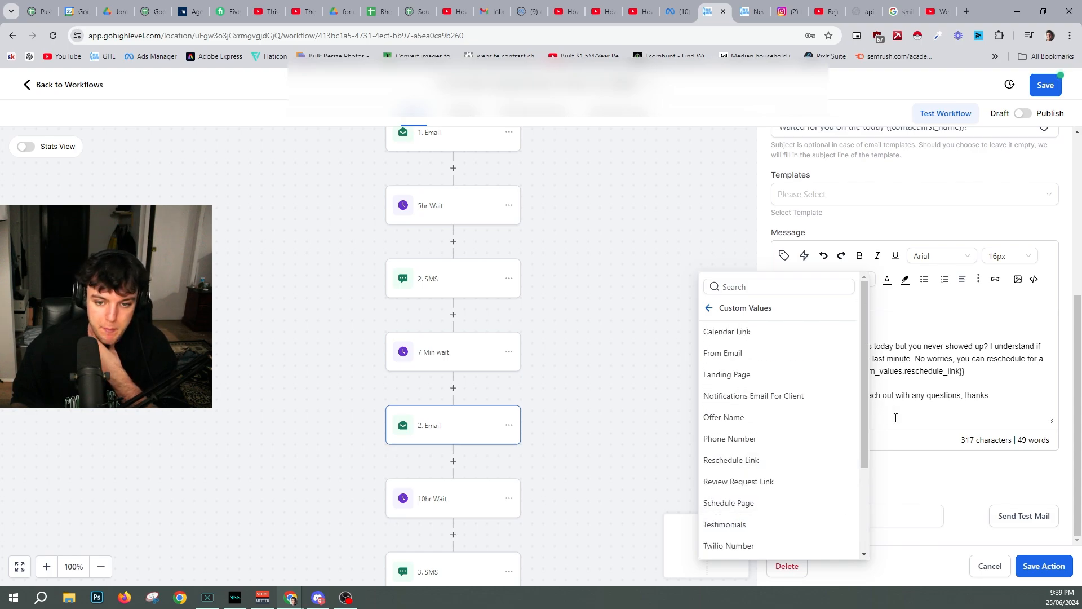
scroll(811, 416, "down", 3)
left_click(922, 396)
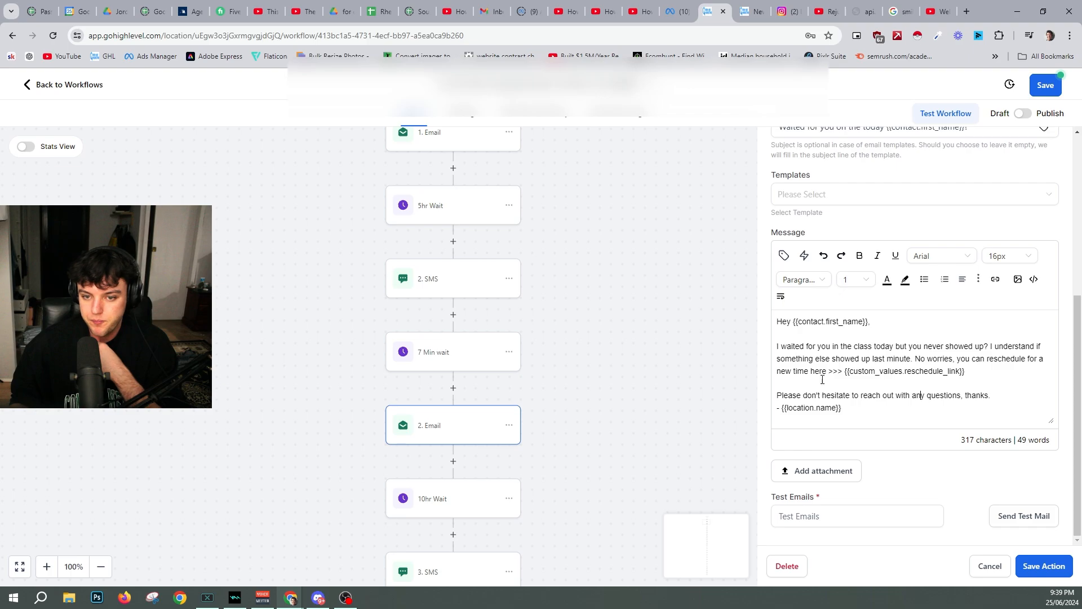
left_click(1040, 567)
- Open the 3. SMS action and examine the contact name placeholder in its greeting
scroll(454, 434, "down", 2)
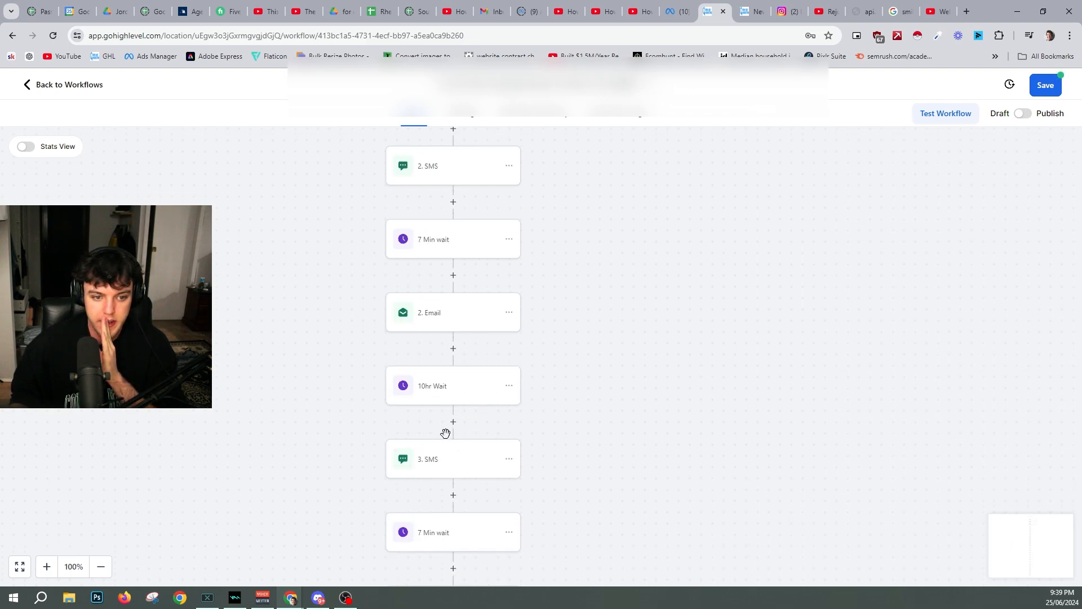
left_click(449, 465)
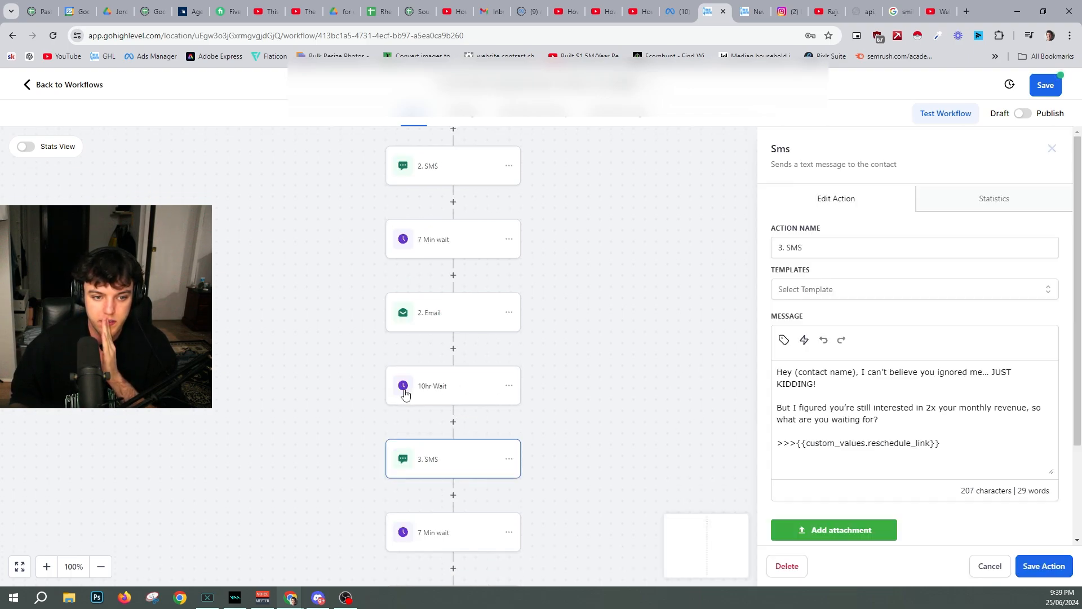
left_click_drag(798, 373, 856, 374)
left_click(836, 379)
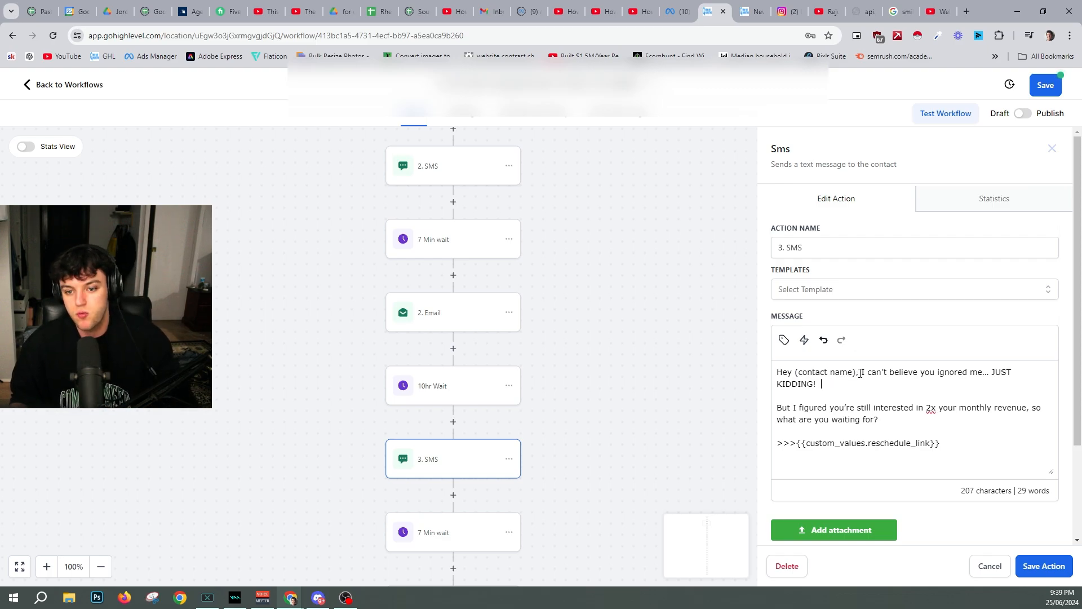
- Try replacing "(contact name)" in the 3. SMS greeting with the contact's First Name custom value, and undo the replacement
left_click_drag(796, 372, 857, 376)
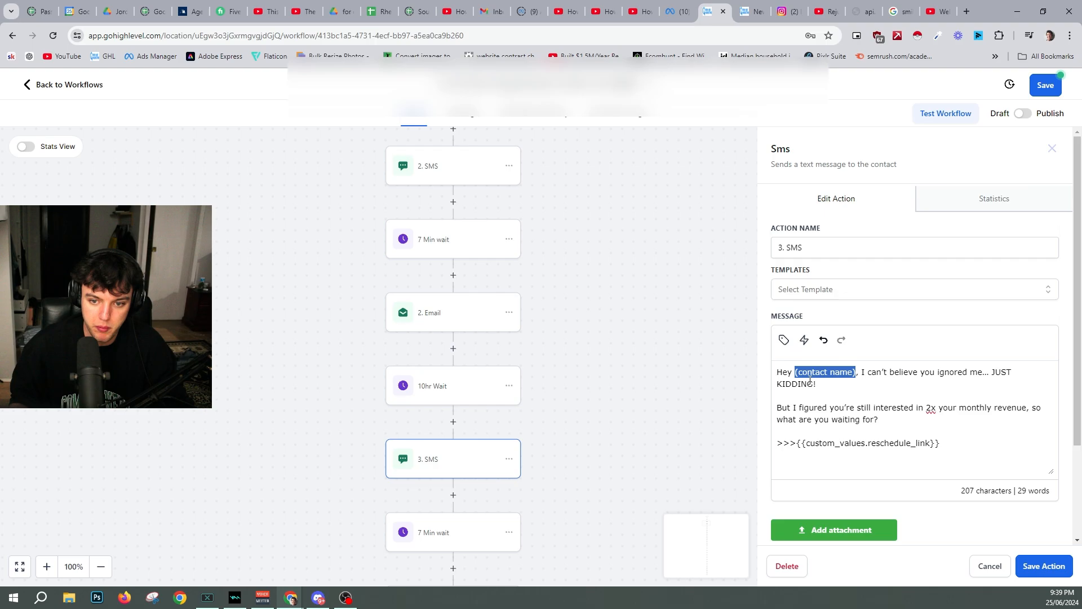
left_click(784, 341)
left_click(734, 119)
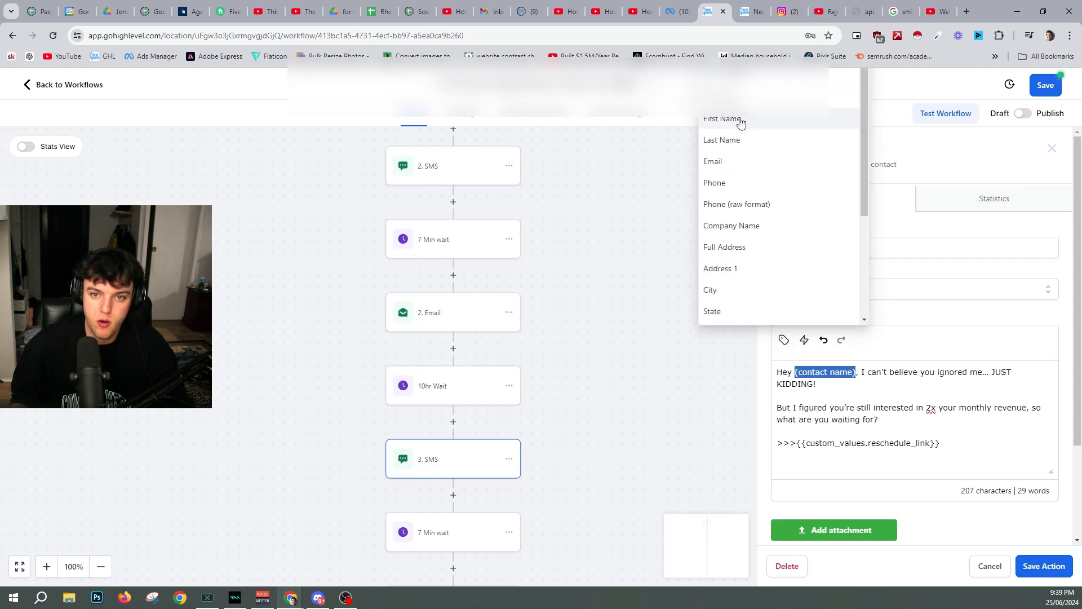
left_click(727, 119)
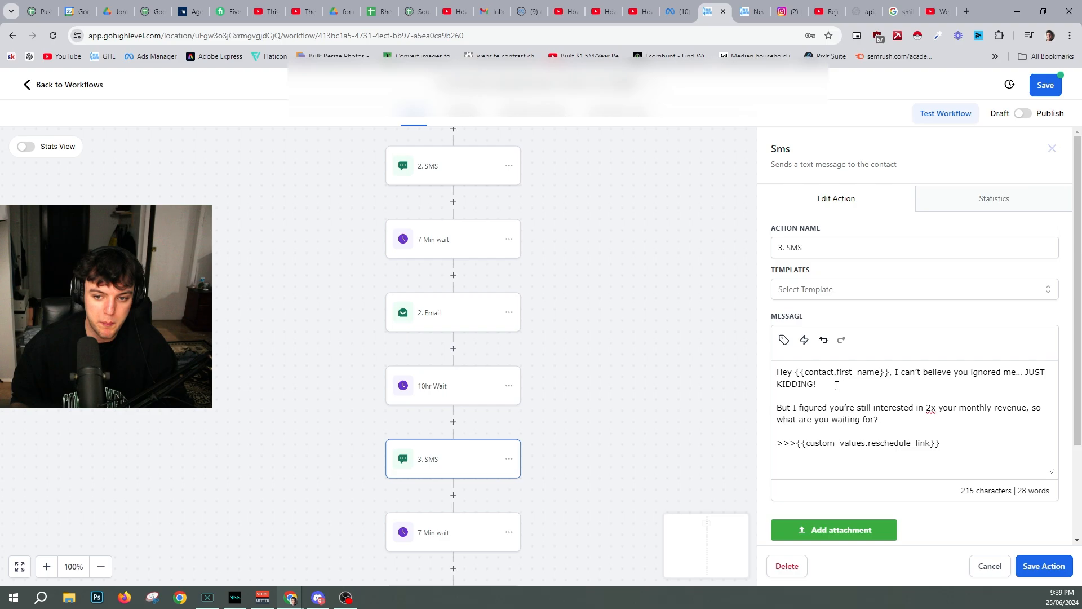
key("ctrl+z")
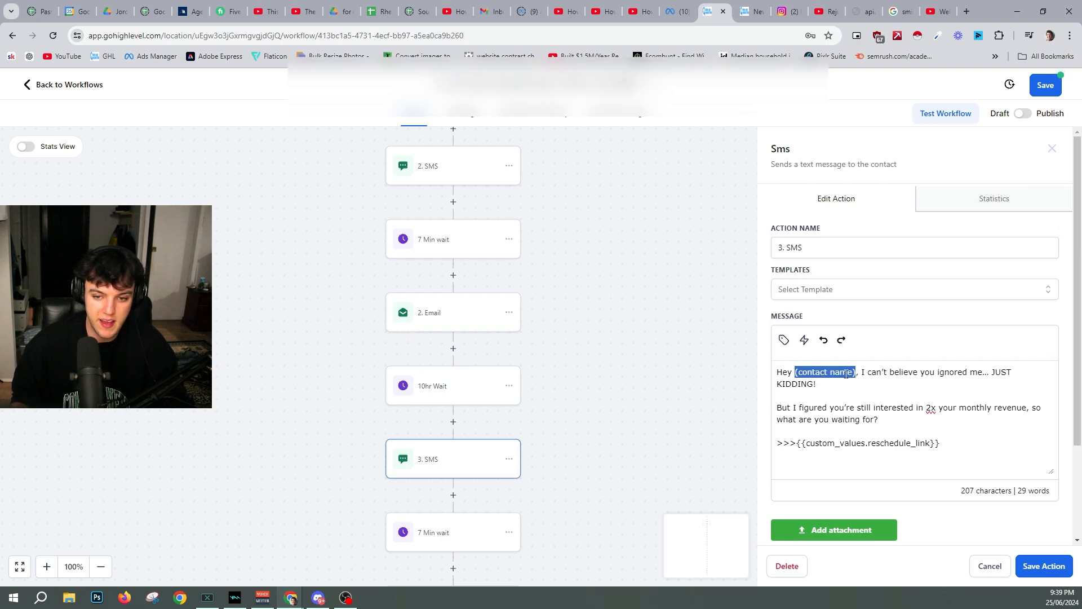
- Redo the replacement of "(contact name)" with {{contact.first_name}} in the 3. SMS greeting
left_click(847, 373)
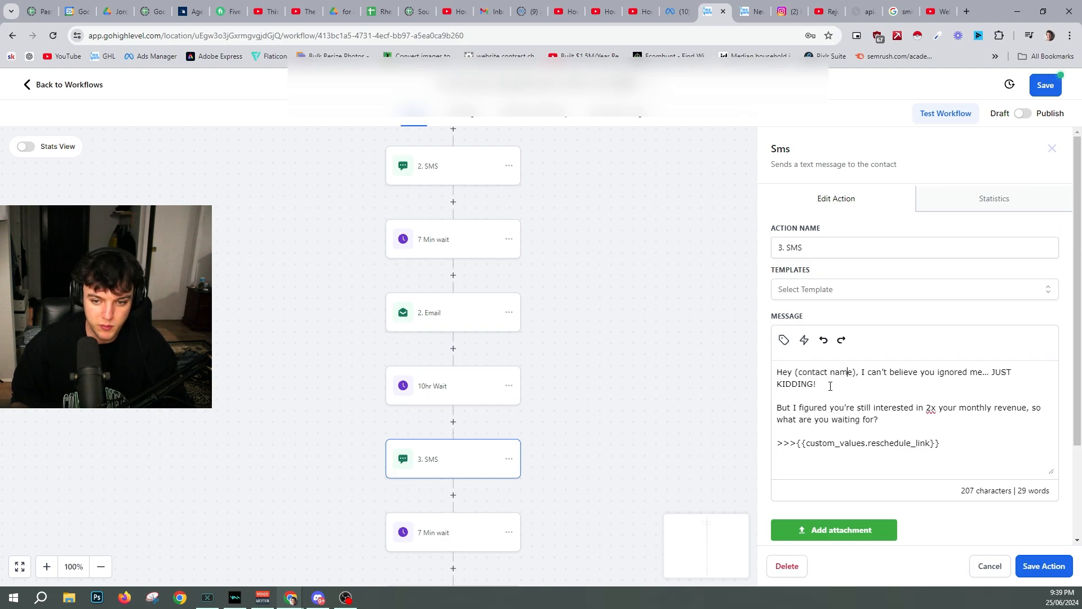
left_click(842, 339)
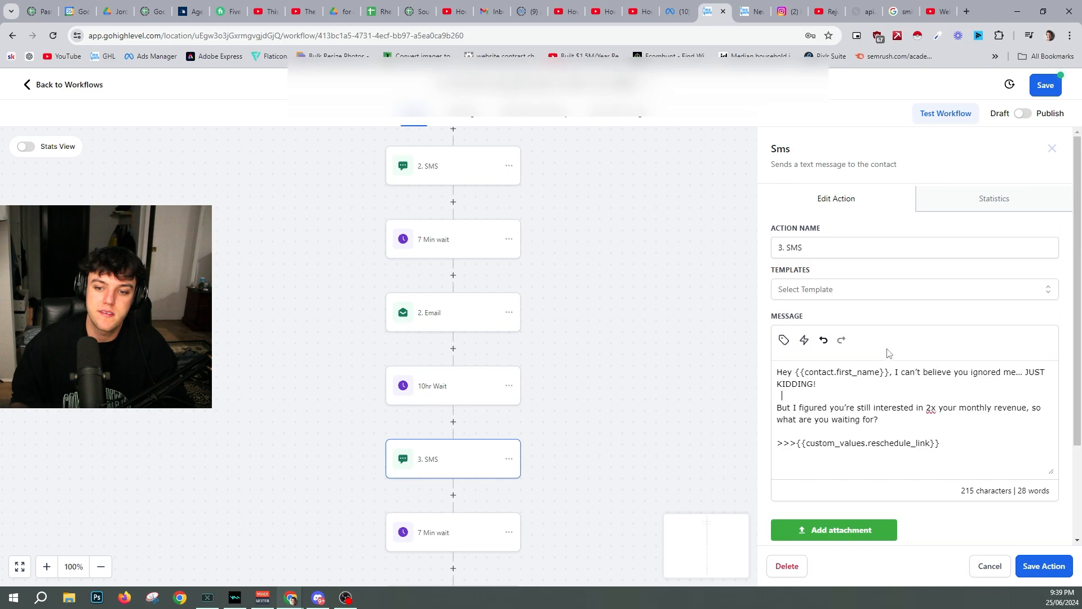
scroll(899, 423, "down", 2)
scroll(435, 380, "down", 1)
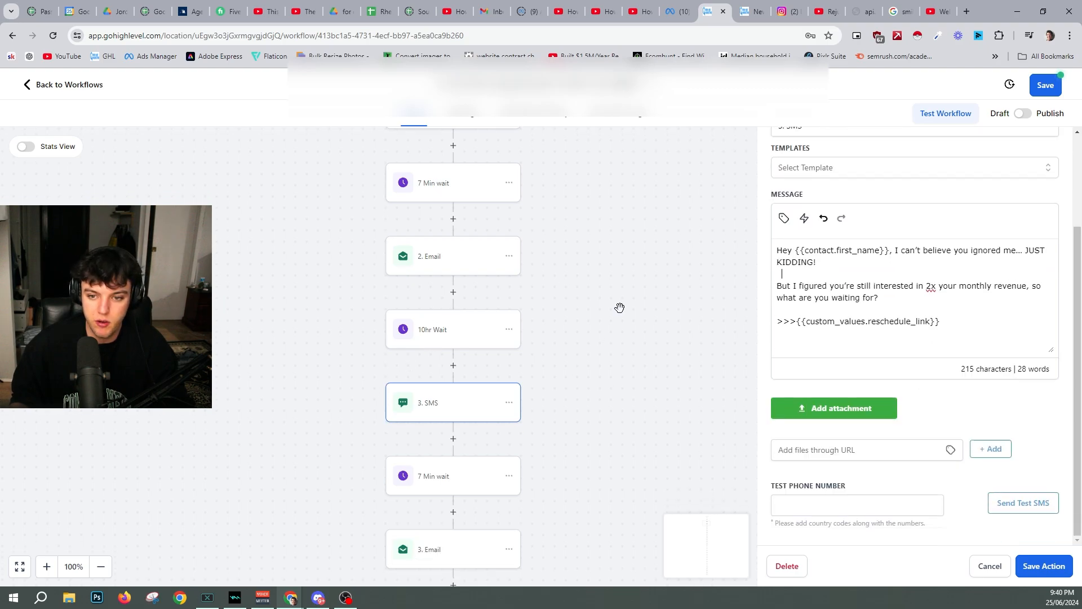
scroll(620, 307, "up", 3)
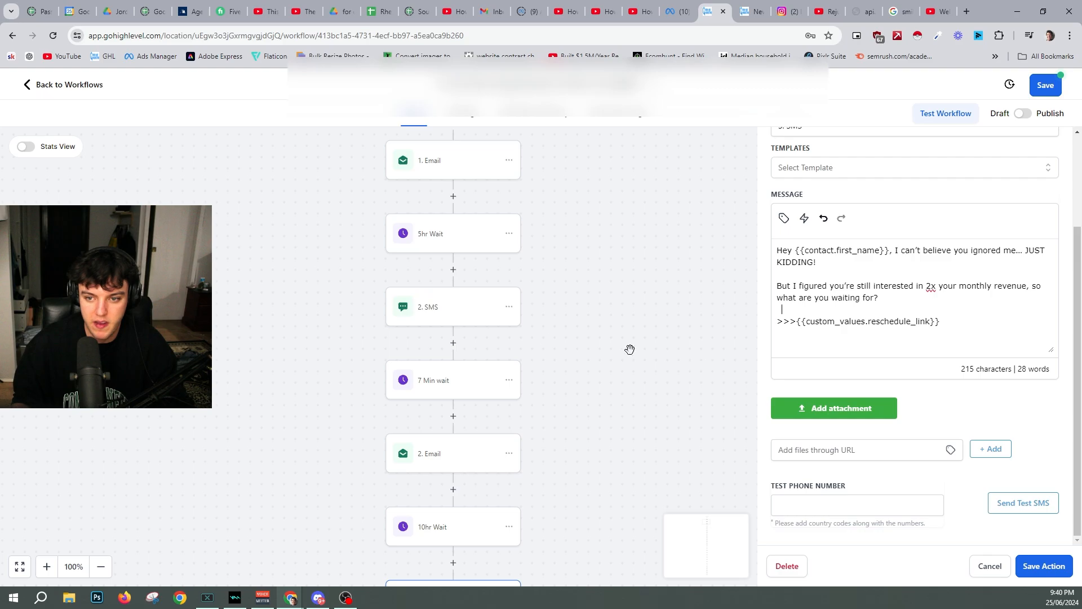
scroll(987, 311, "up", 1)
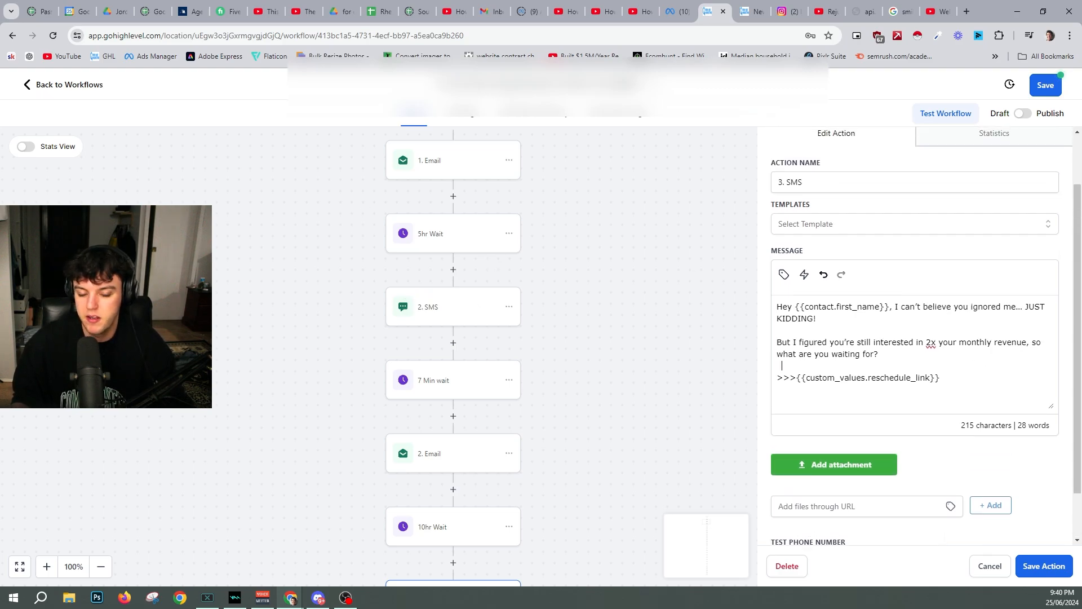
scroll(930, 374, "up", 1)
- Reword the 3. SMS body to "still interested in learning some martial arts! So what are you waiting for?" and save the action
left_click_drag(897, 364, 1010, 365)
left_click(1001, 379)
left_click_drag(894, 361, 1035, 364)
left_click(1038, 363)
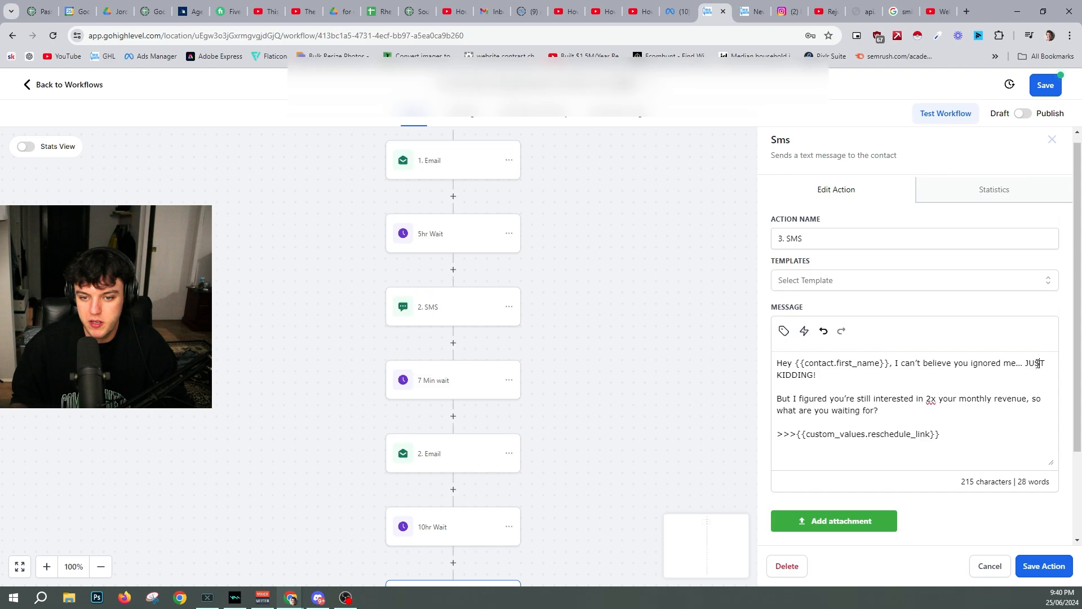
left_click_drag(782, 399, 1022, 402)
left_click(931, 401)
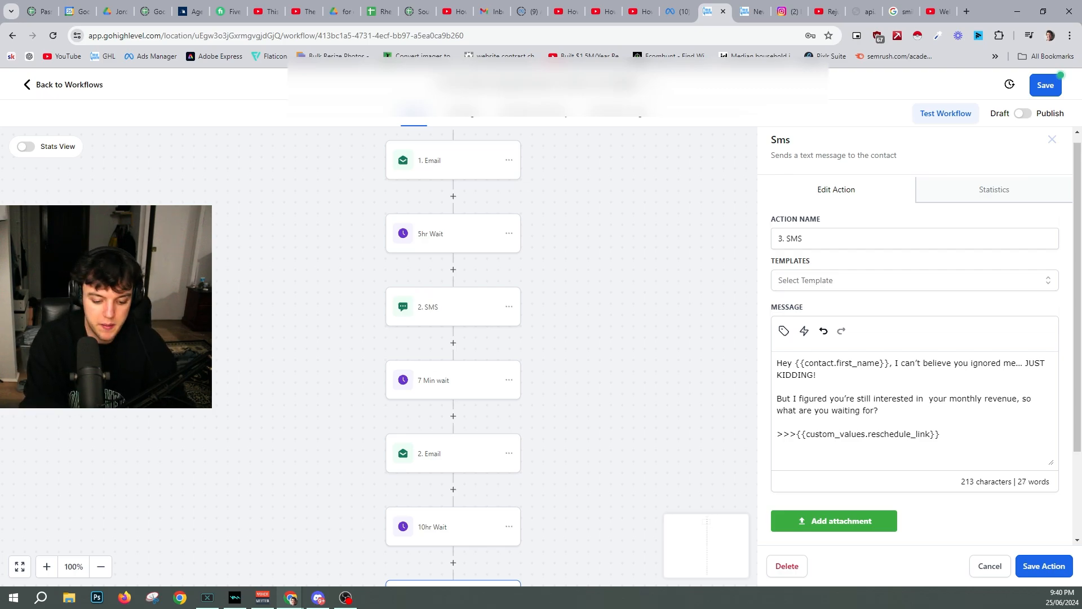
type("learning ")
type("some")
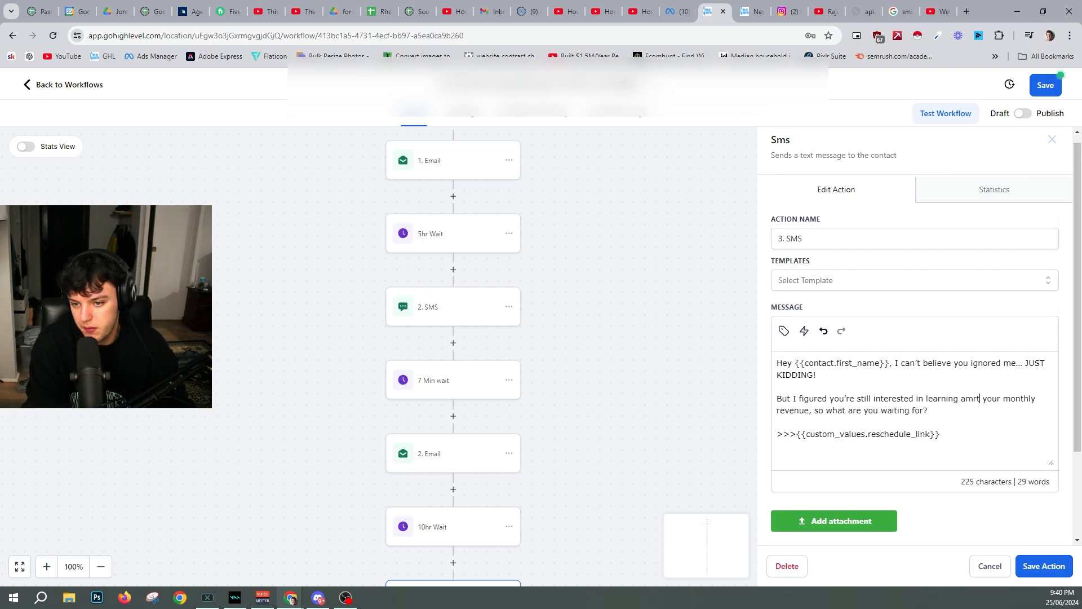
type(" martial arts")
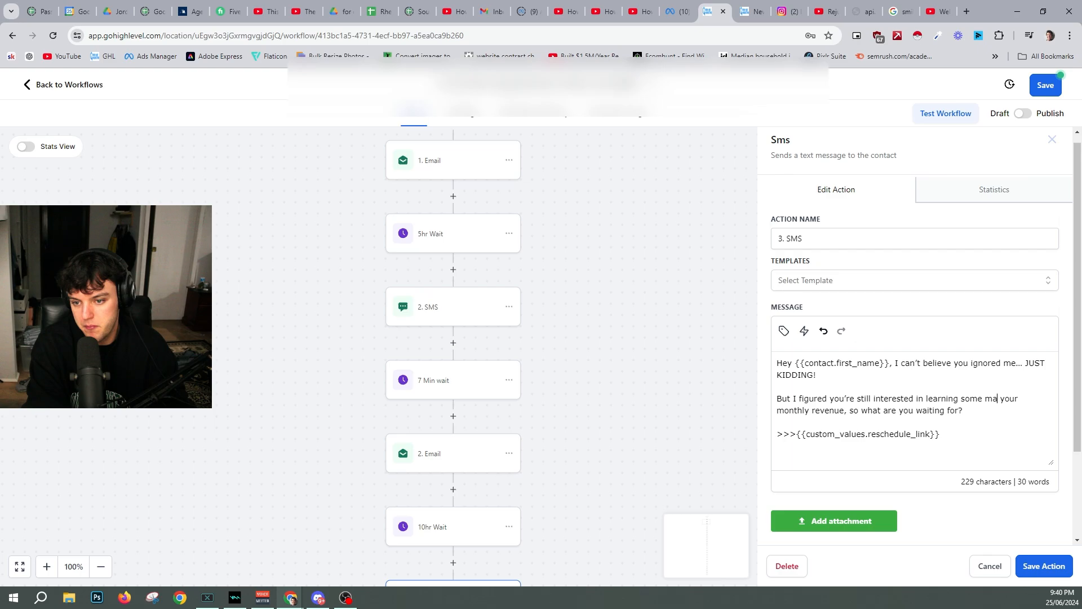
type("!")
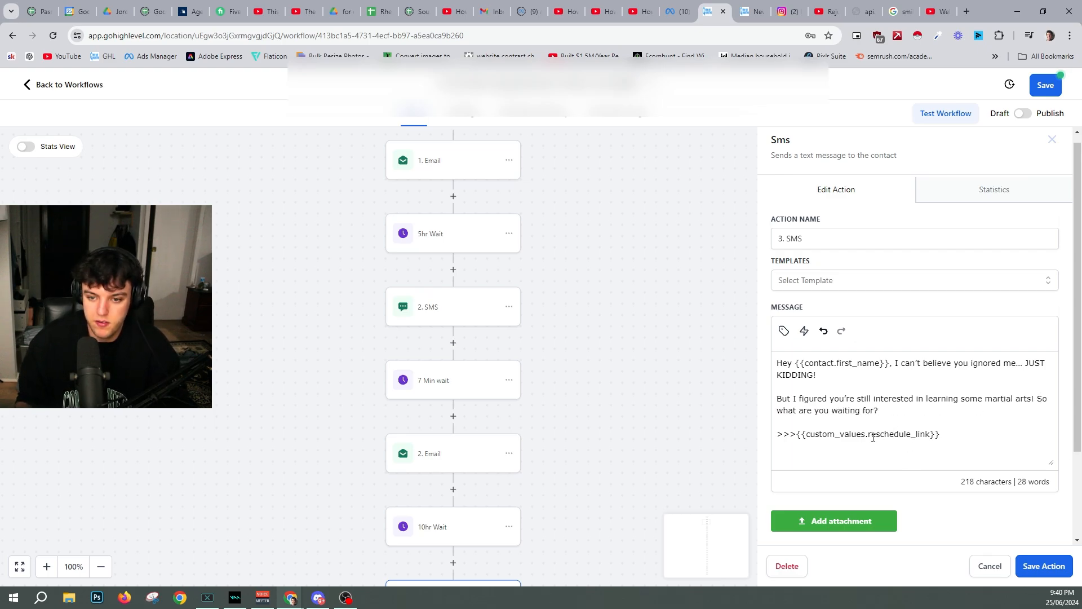
left_click(1042, 570)
- Open the 3. Email action and remove the stray "I" before the message's greeting
scroll(511, 424, "down", 1)
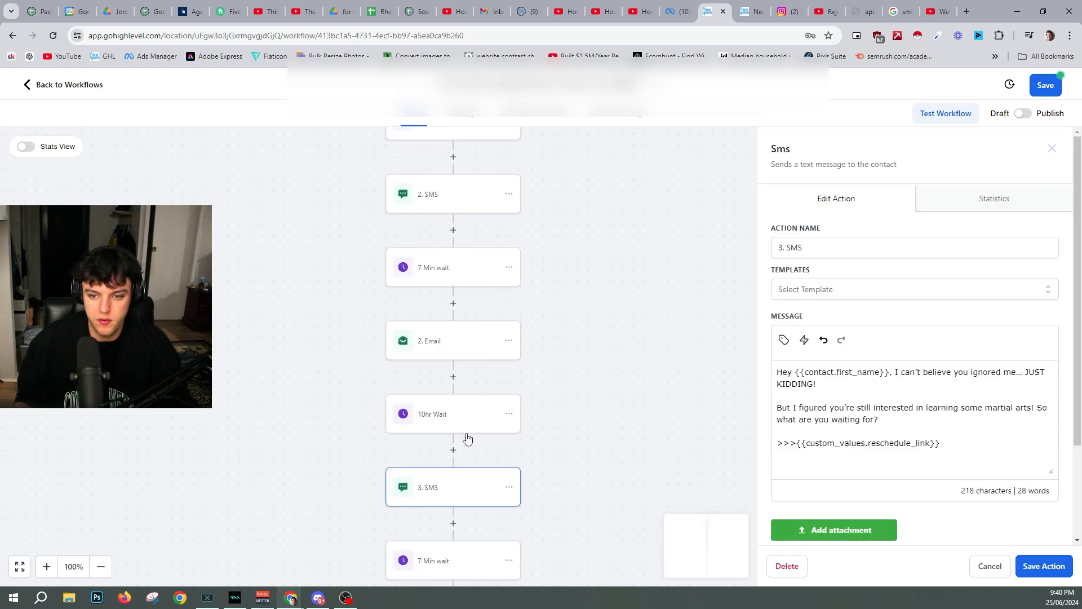
scroll(467, 438, "down", 2)
scroll(460, 493, "down", 2)
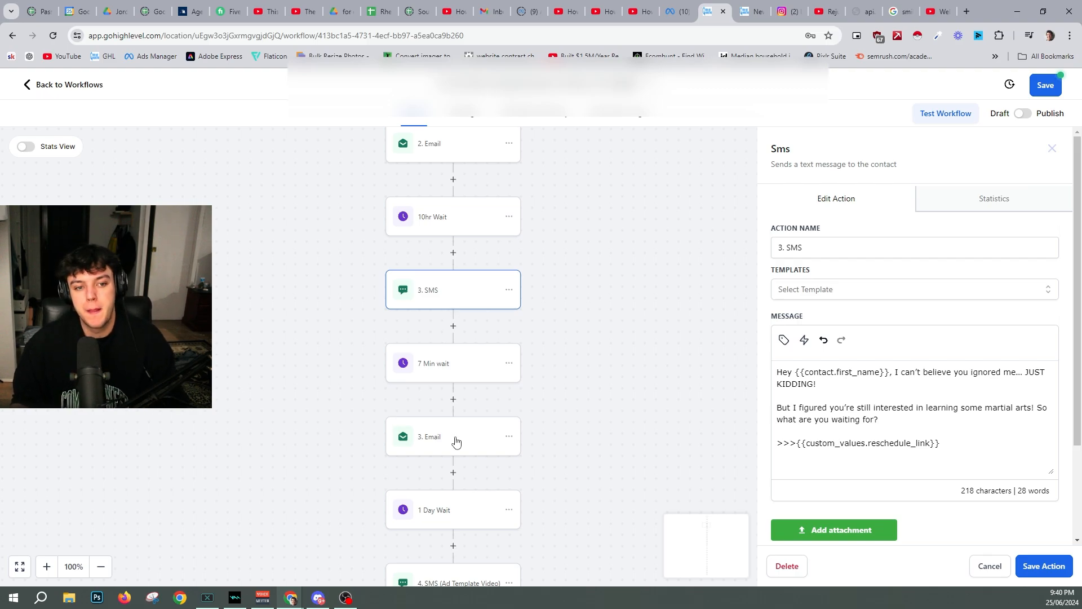
left_click(430, 446)
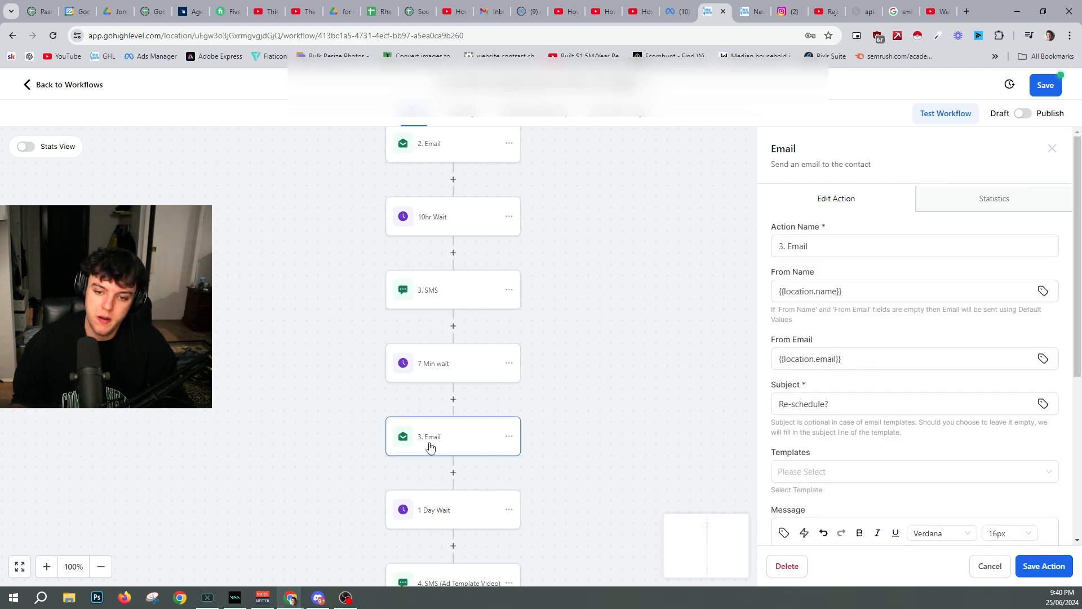
scroll(853, 457, "down", 5)
scroll(919, 443, "down", 1)
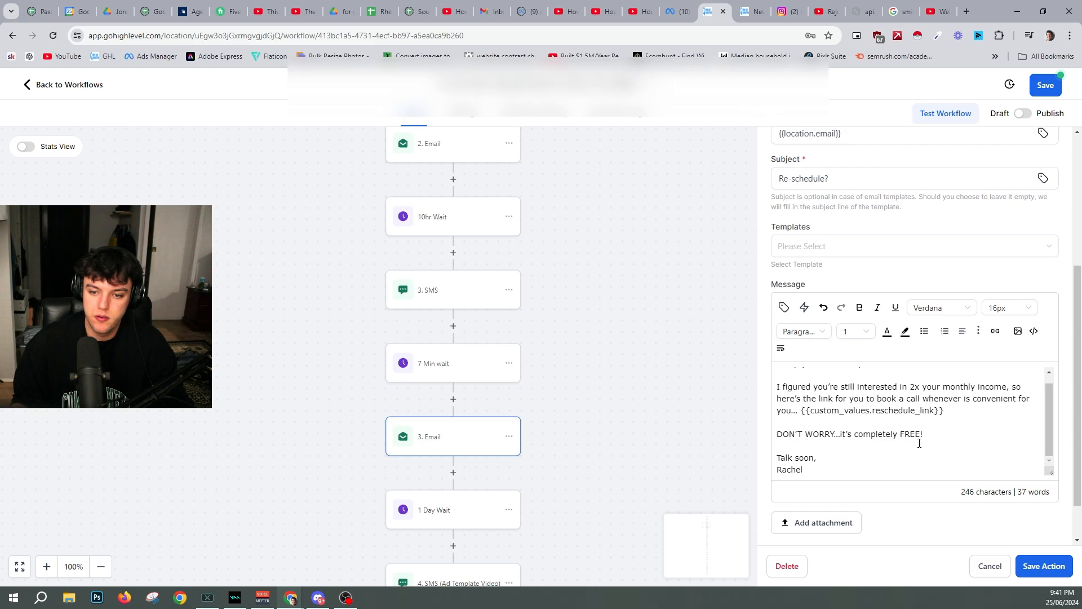
scroll(833, 446, "up", 1)
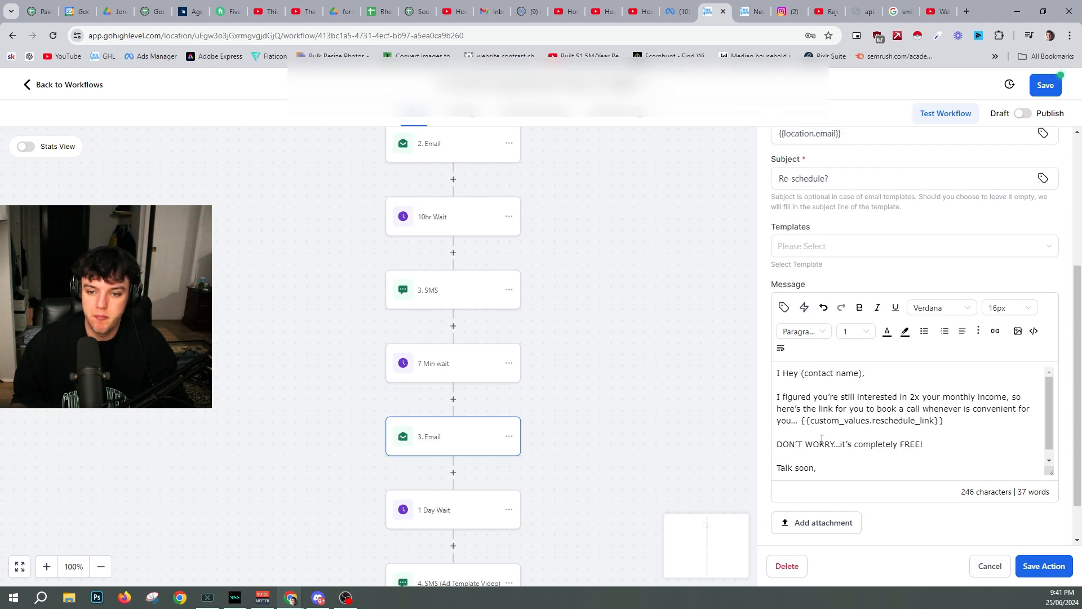
left_click(781, 374)
key("BackSpace")
key("Delete")
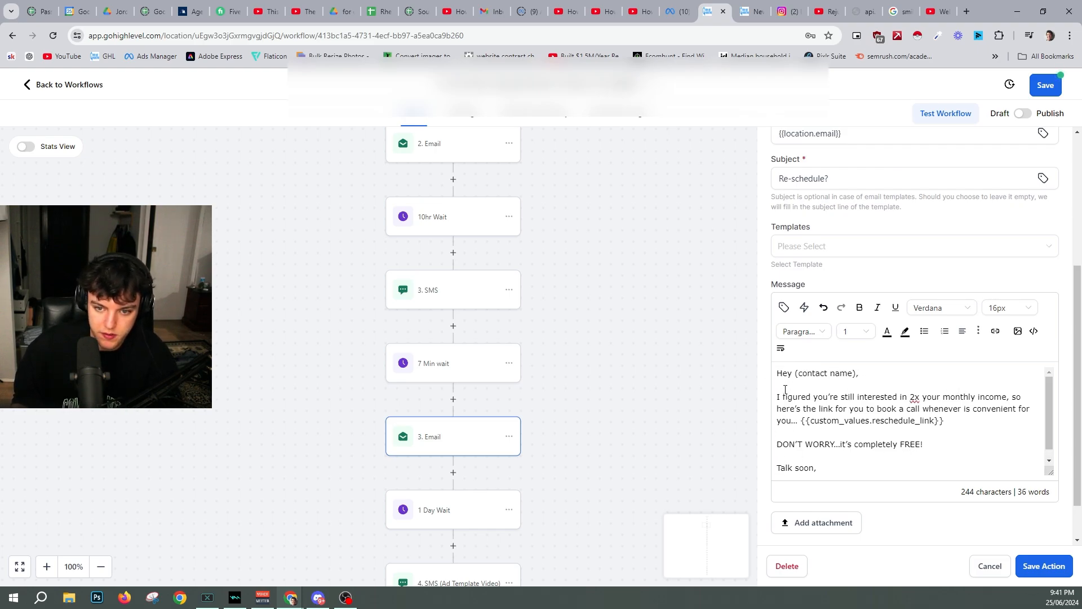
- Replace "(contact name)" in the 3. Email greeting with the contact's First Name custom value
left_click_drag(795, 377, 854, 373)
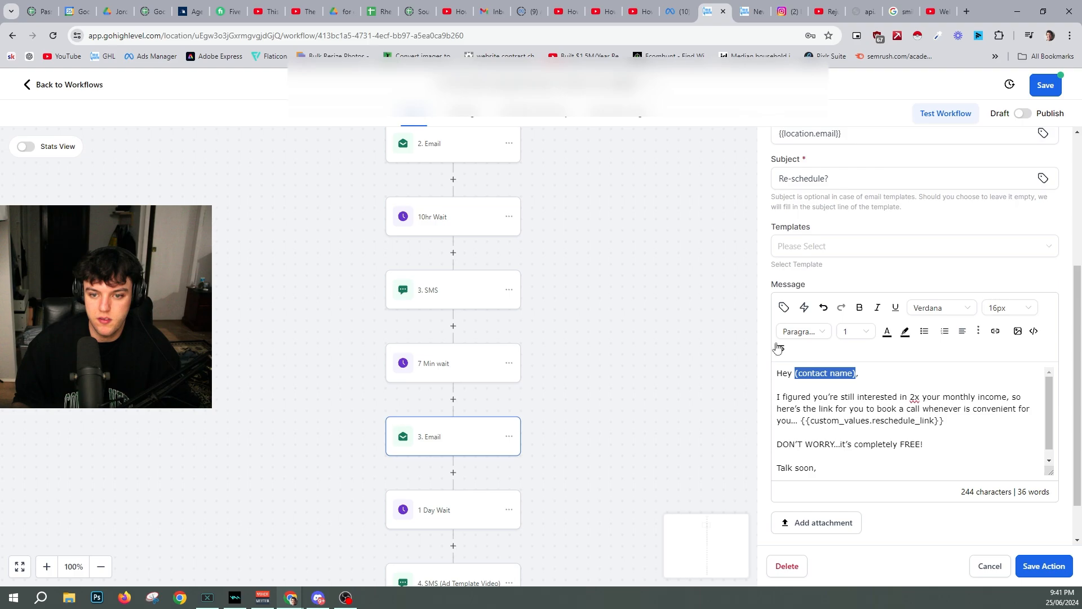
left_click(784, 307)
left_click(736, 364)
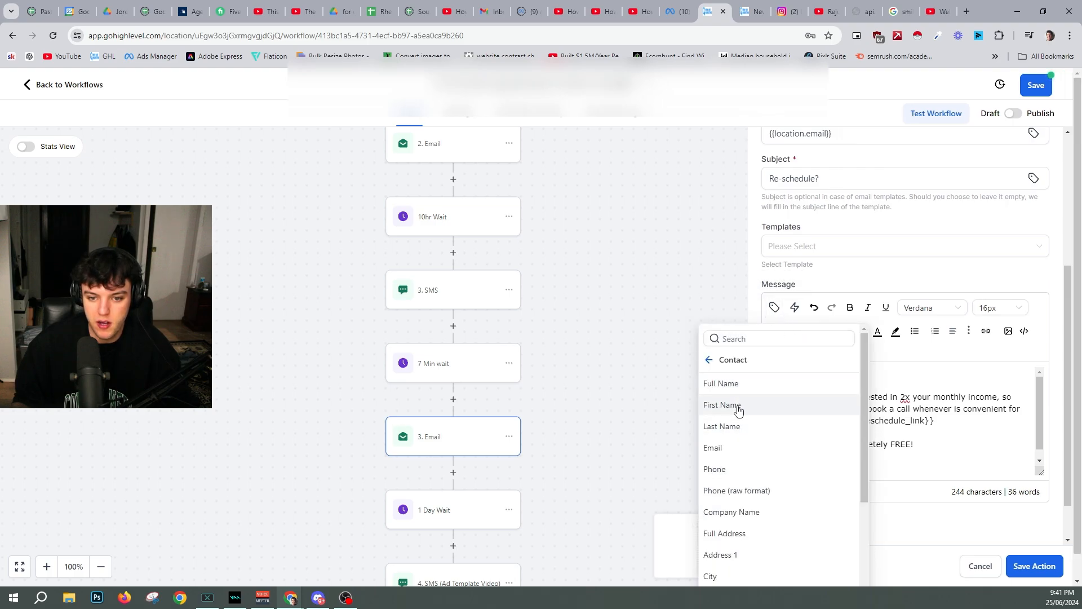
left_click(733, 405)
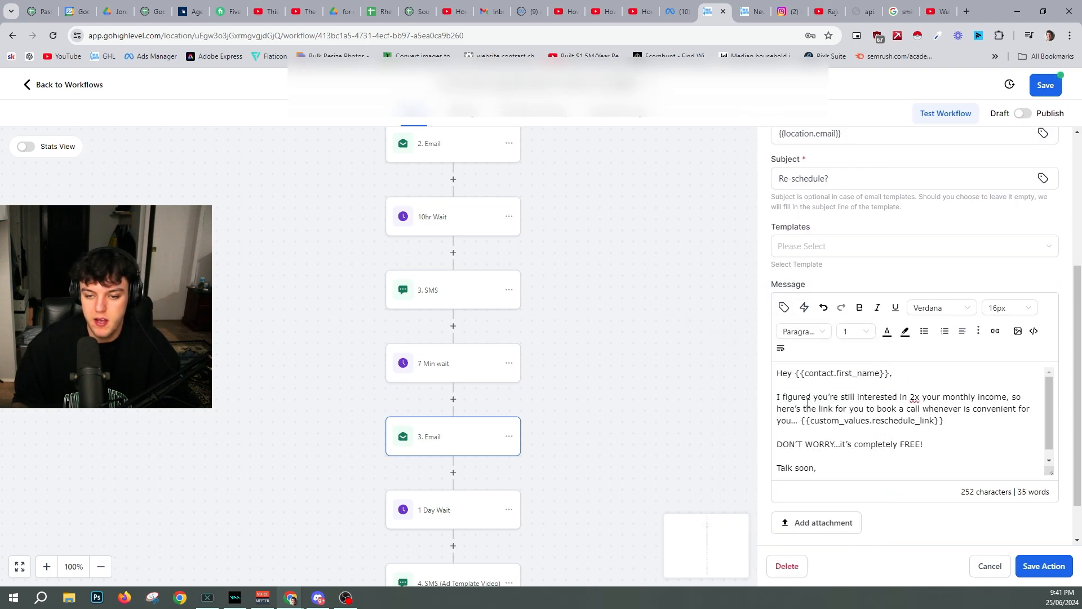
- Replace "2x your monthly income" in the 3. Email message with "learning some martial arts"
left_click_drag(808, 402, 1006, 392)
left_click(922, 406)
type("learning s")
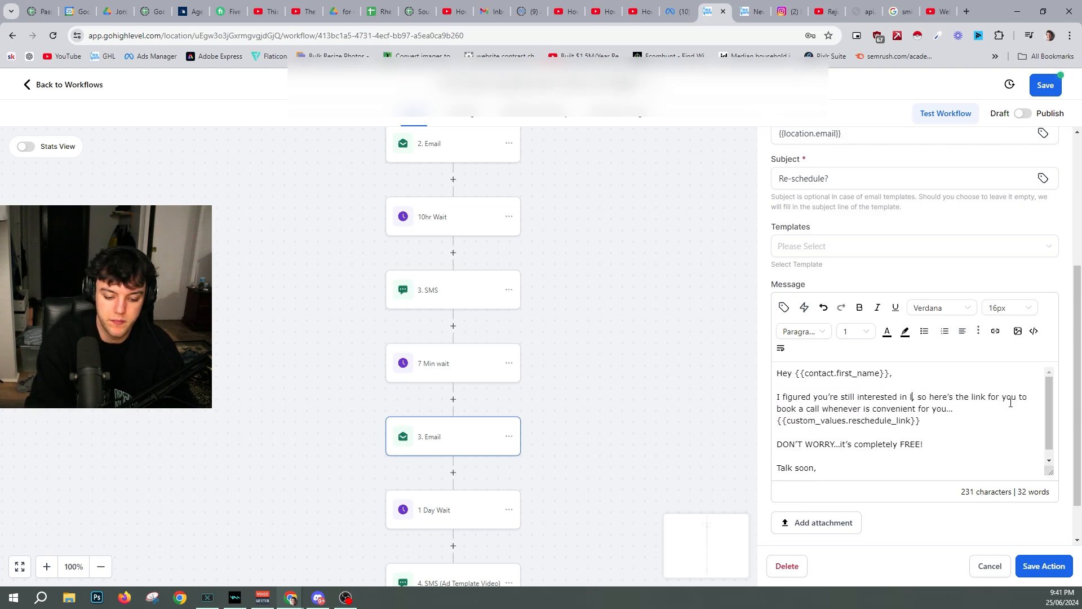
type("ome martial arts")
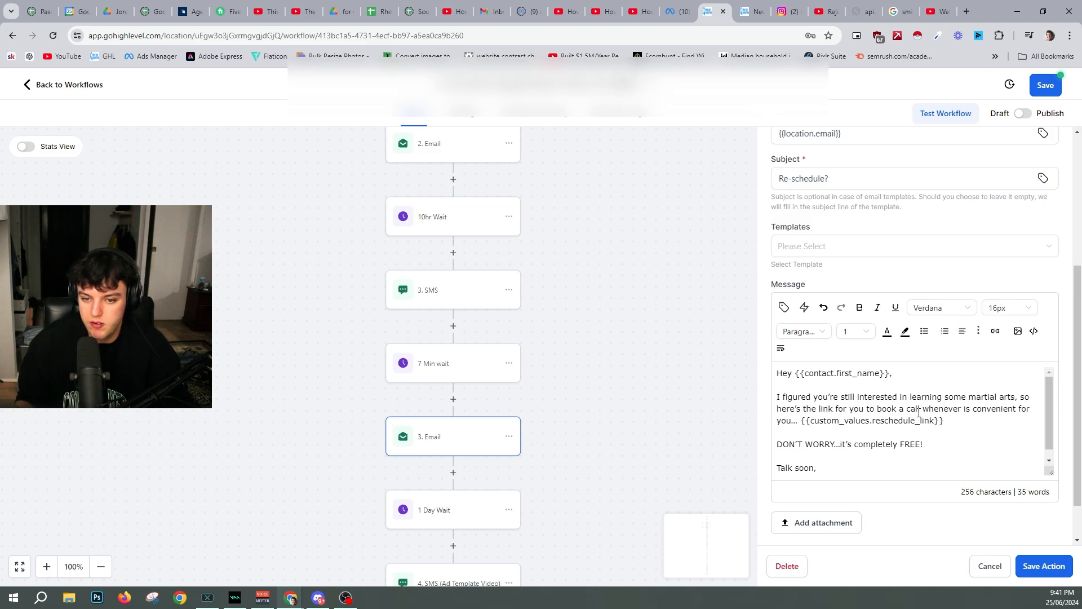
- Try replacing "it's completely FREE" in the 3. Email message with "No pressure to" wording, and delete the whole DON'T WORRY line
scroll(815, 431, "down", 1)
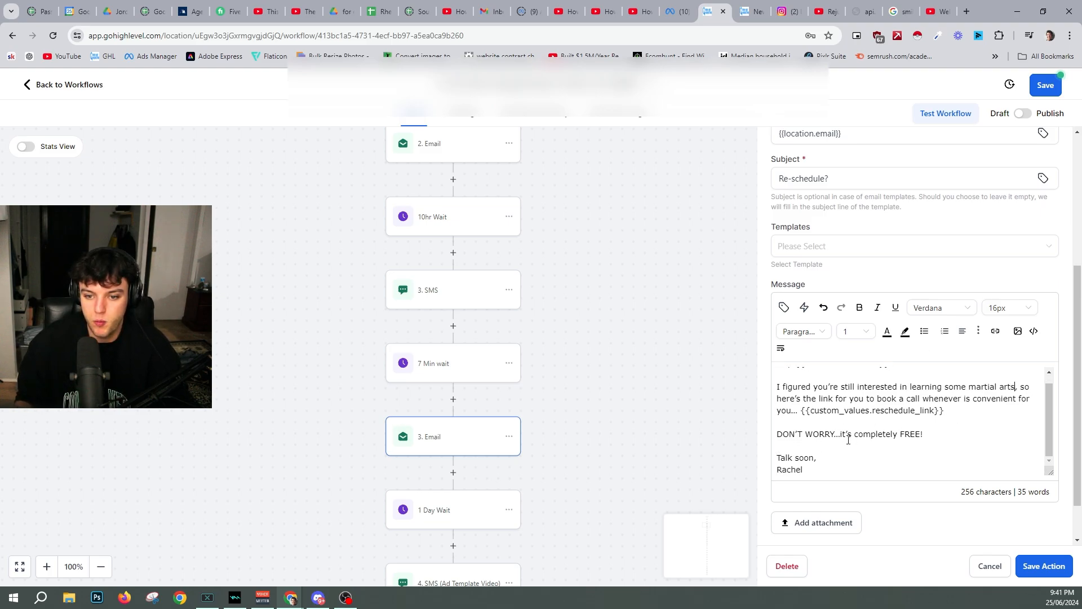
left_click_drag(922, 433, 844, 435)
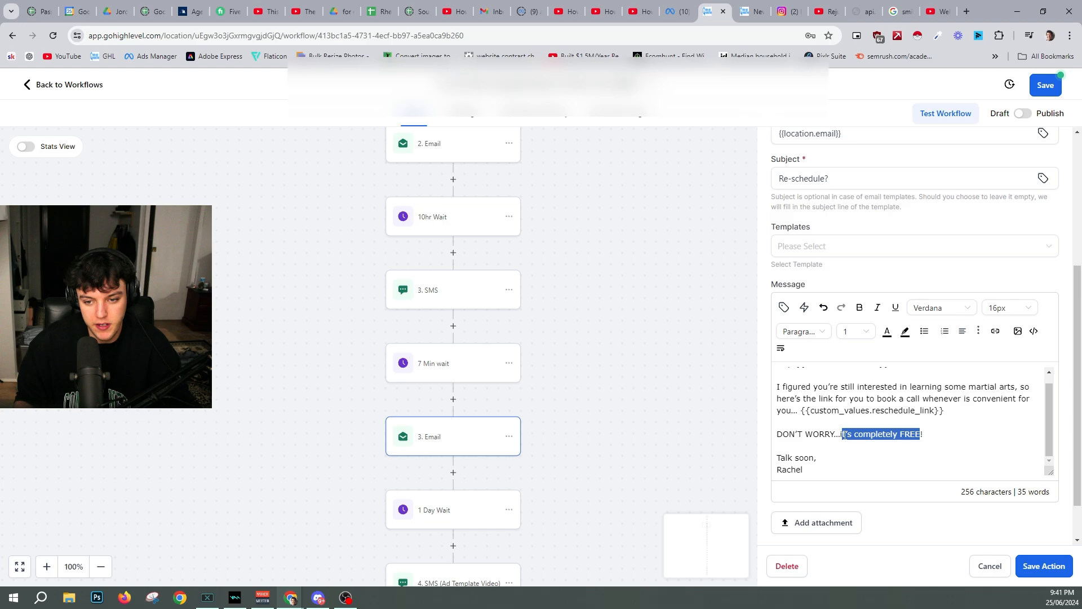
left_click(923, 437)
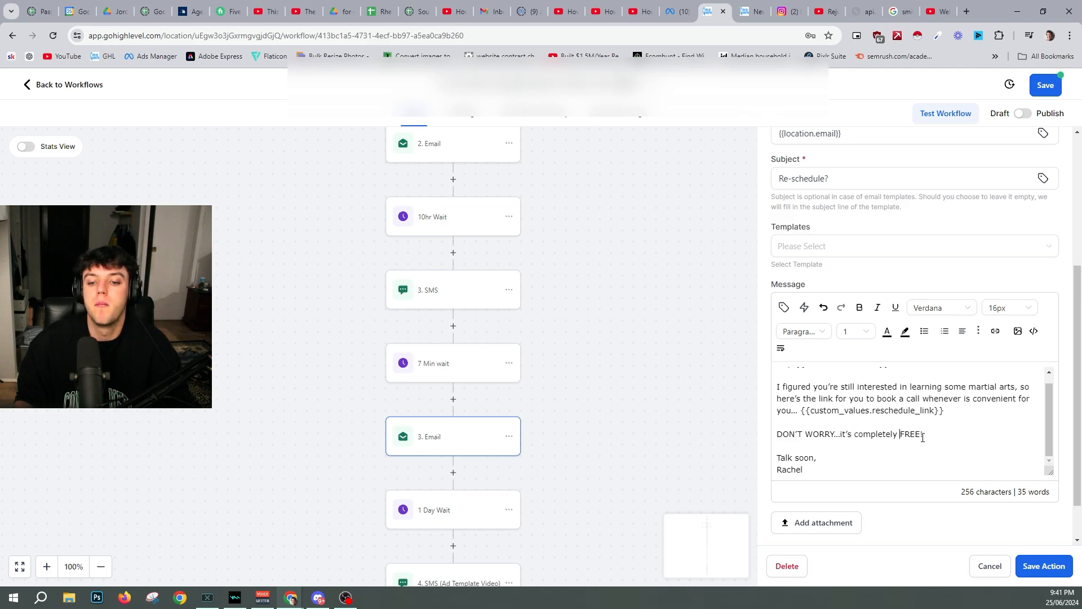
left_click_drag(923, 438, 841, 435)
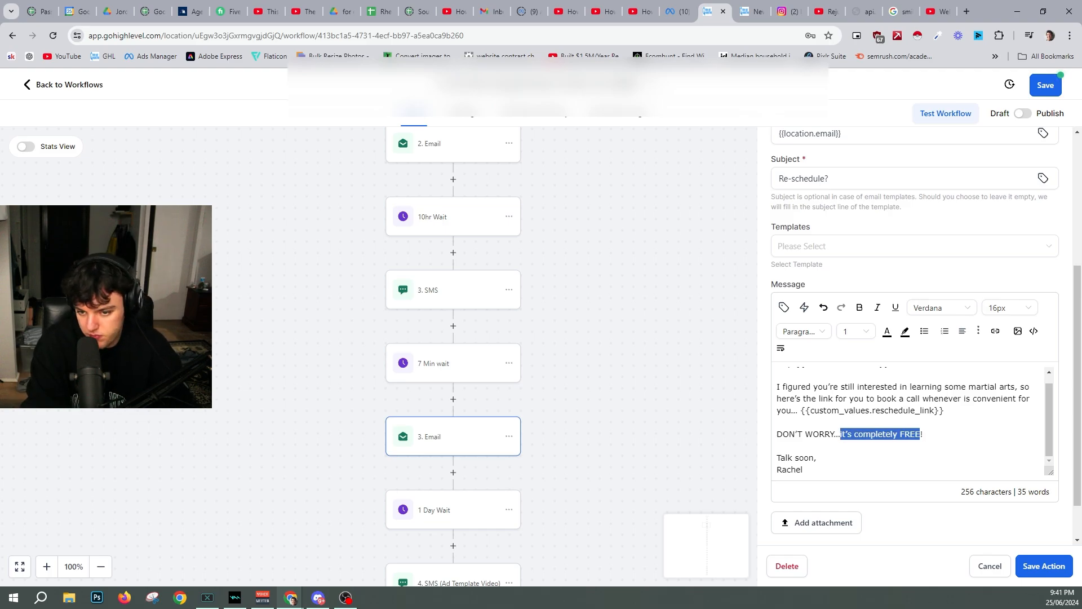
type("No pres!")
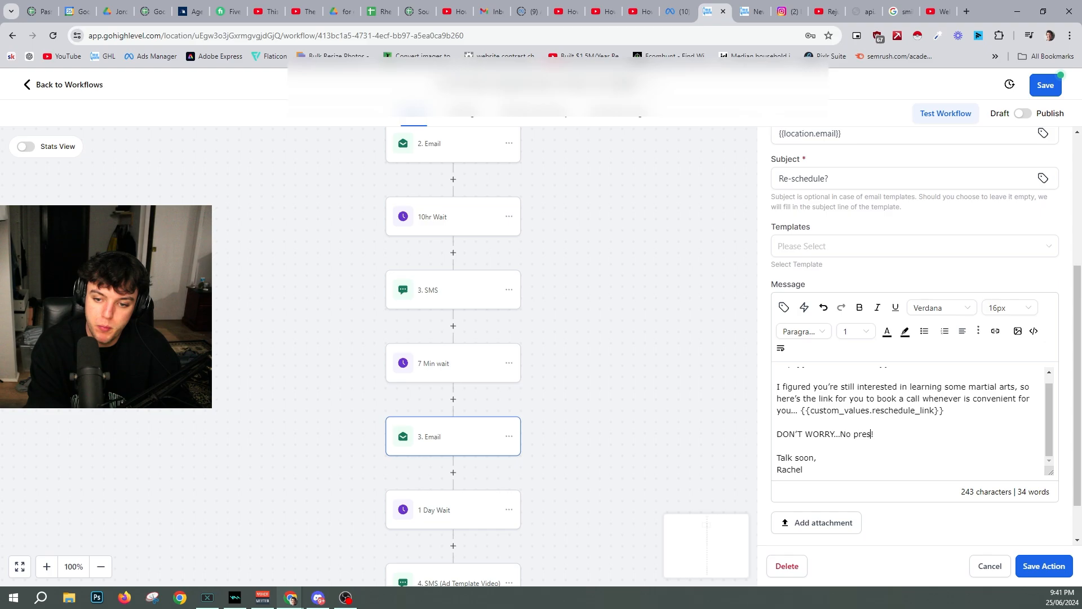
key("BackSpace")
key("BackSpace")
key("BackSpace")
key("BackSpace")
key("BackSpace")
key("BackSpace")
key("BackSpace")
key("BackSpace")
key("BackSpace")
key("BackSpace")
key("BackSpace")
key("BackSpace")
key("BackSpace")
key("BackSpace")
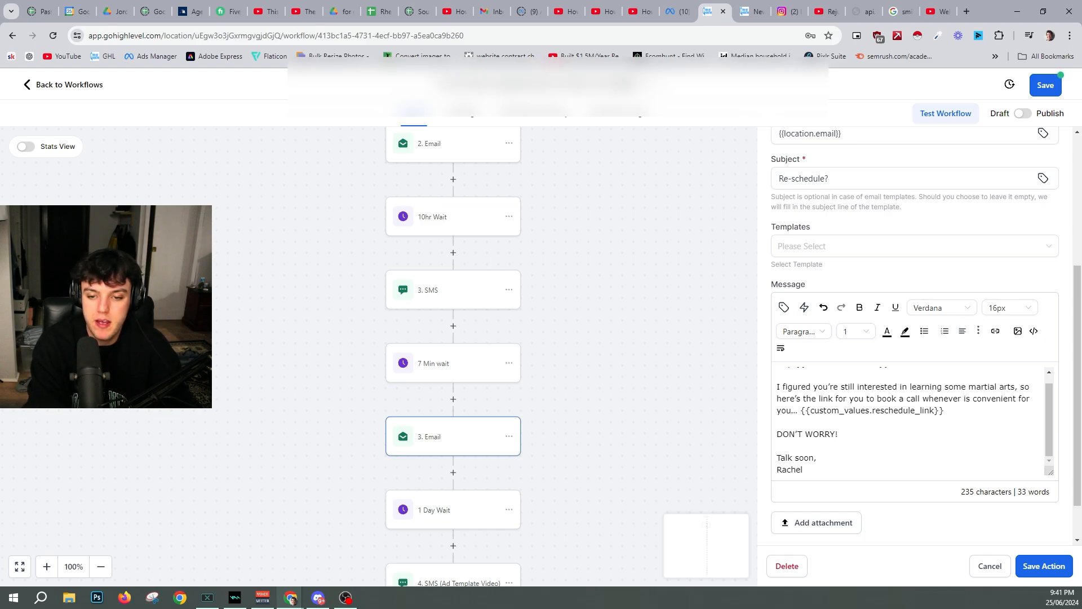
key("BackSpace")
key("BackSpace")
key("BackSpace")
key("BackSpace")
key("BackSpace")
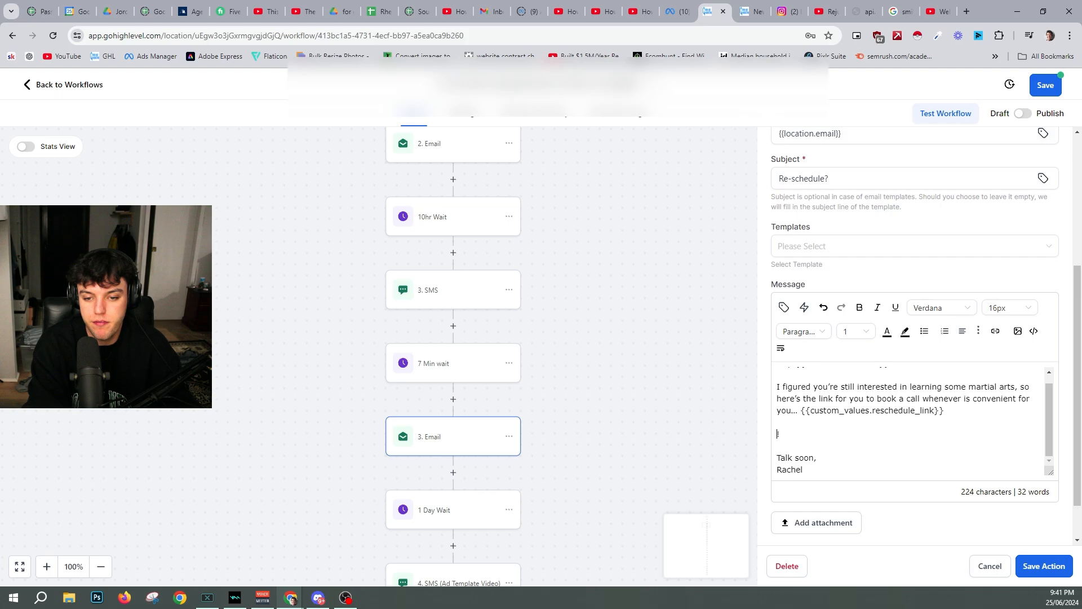
- Undo the deletion and rewording of the DON'T WORRY line in the 3. Email message
key("ctrl+z")
key("ctrl+z")
key("ctrl+z")
key("ctrl+z")
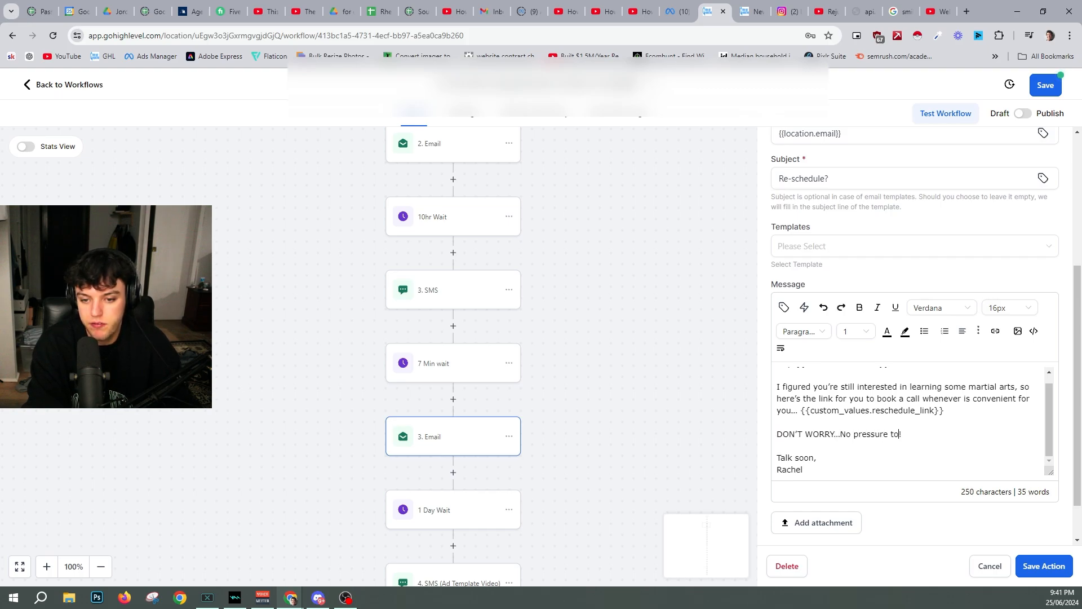
key("ctrl+z")
key("ctrl+z")
key("ctrl+z")
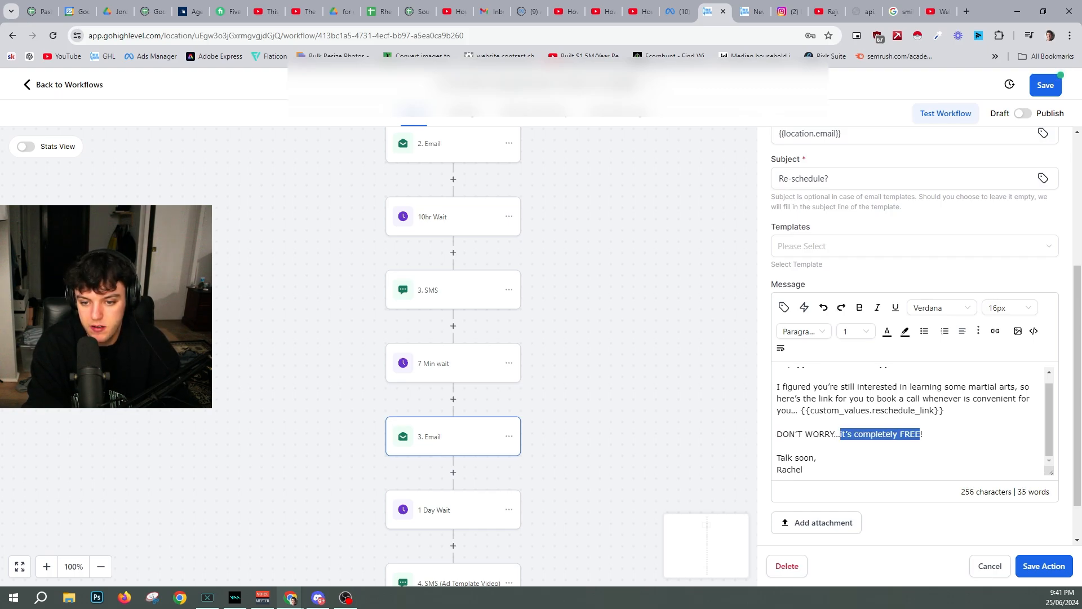
left_click(814, 445)
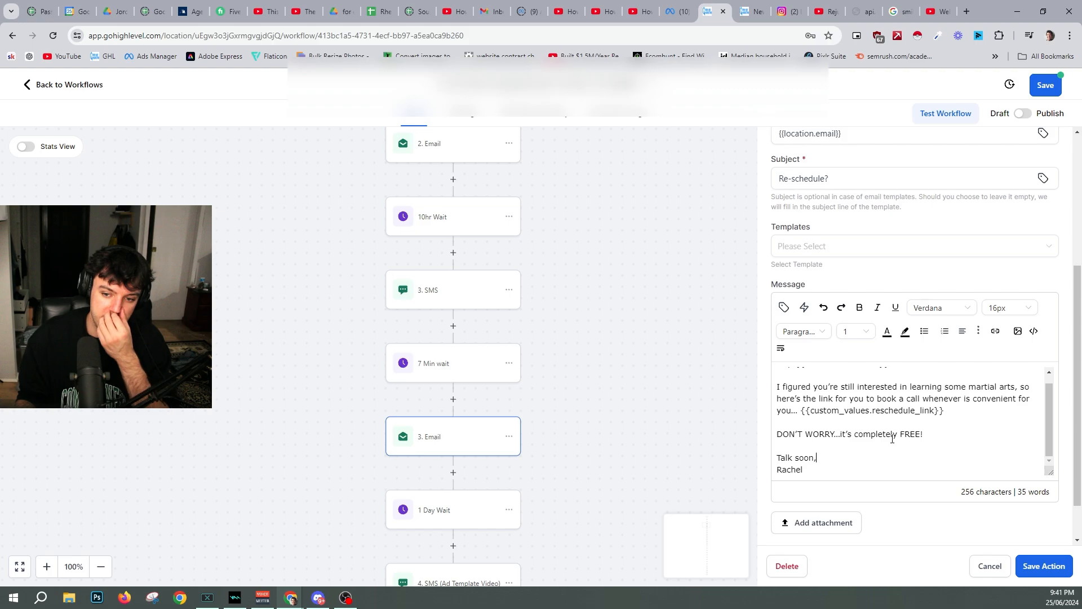
- Extend the DON'T WORRY line in the 3. Email message with "for your first session" before the exclamation mark
left_click_drag(785, 435, 904, 432)
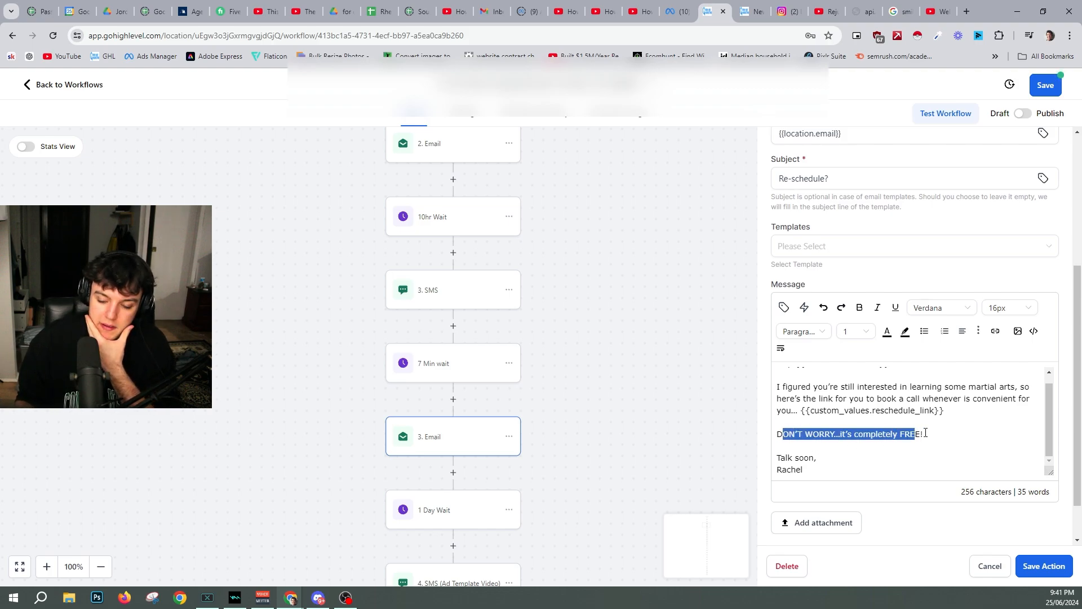
left_click(931, 434)
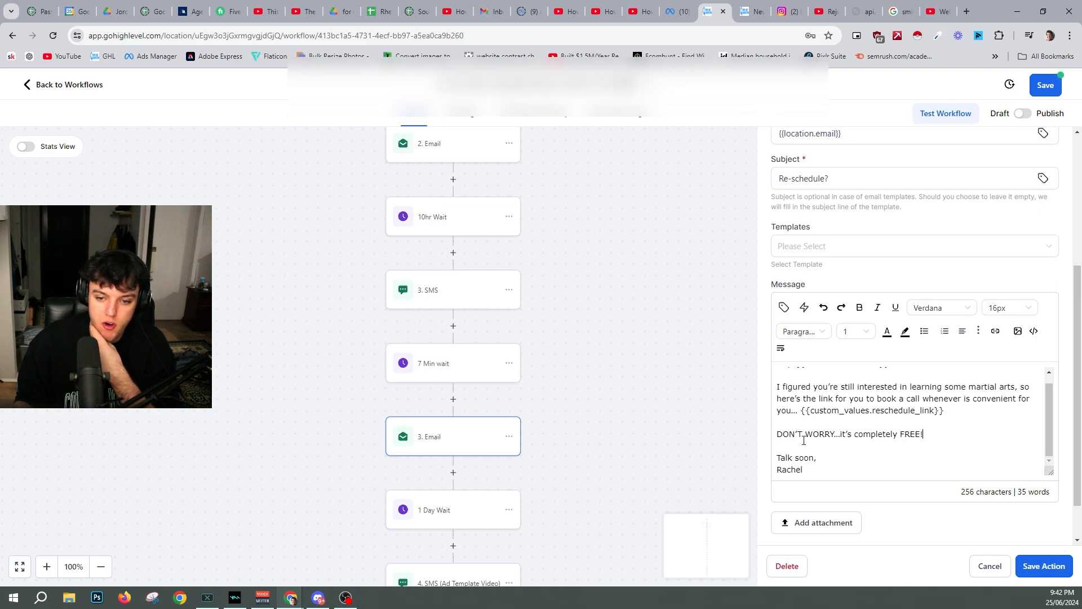
type("for your")
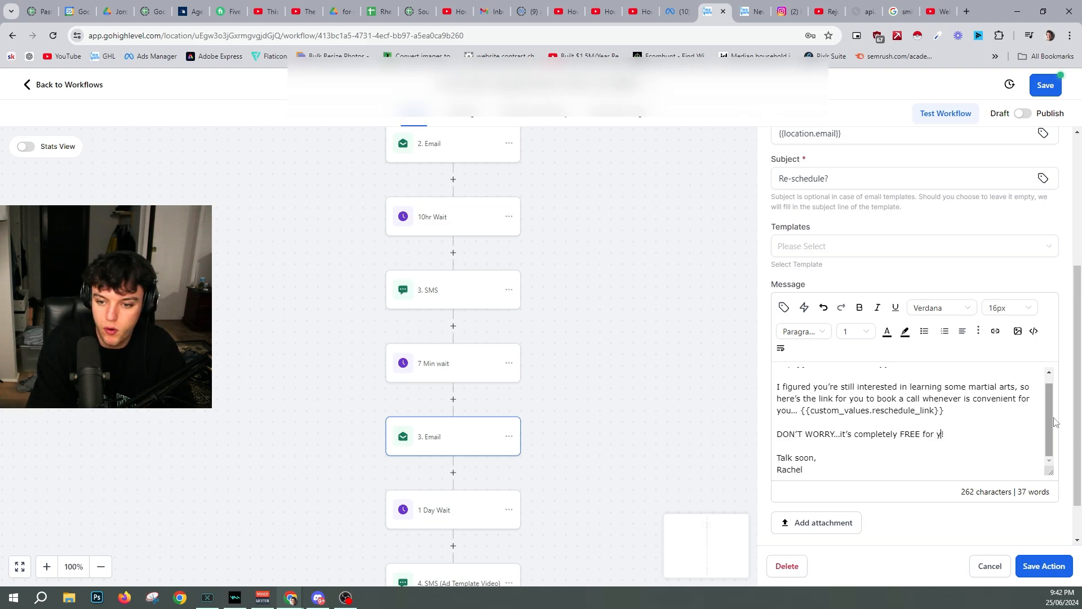
type(" first sessi")
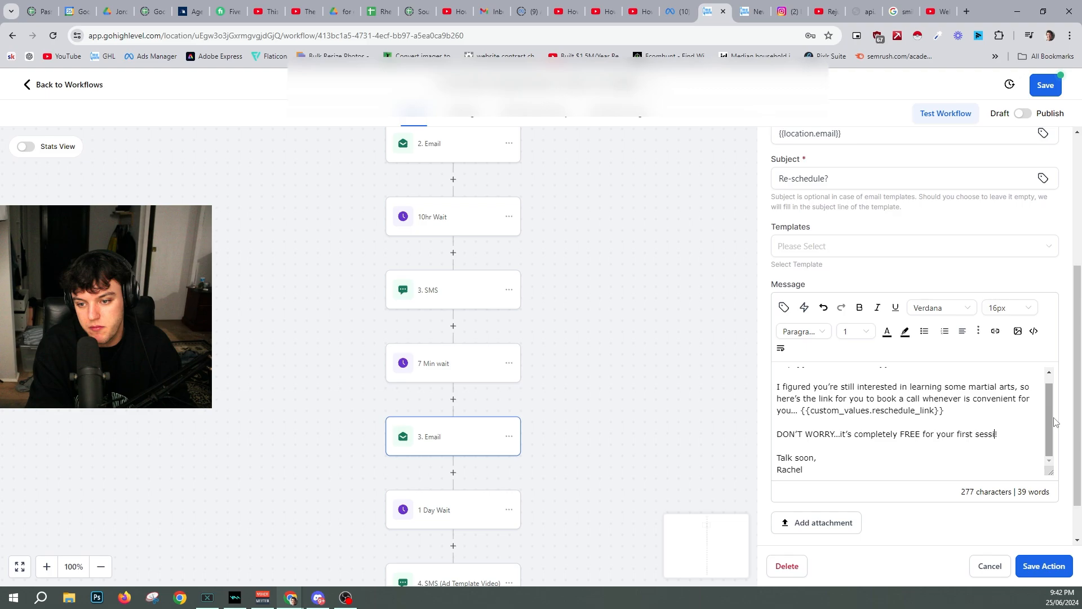
type("on")
- Replace the sign-off name under "Talk soon," in the 3. Email message with the new sender's name and save the action
scroll(446, 394, "up", 4)
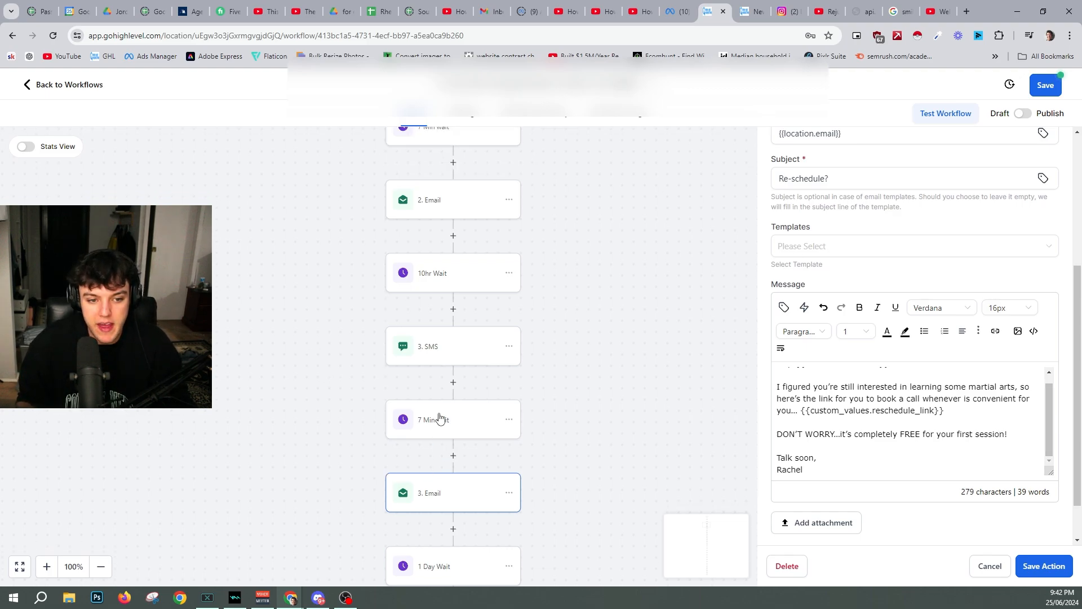
scroll(459, 314, "up", 5)
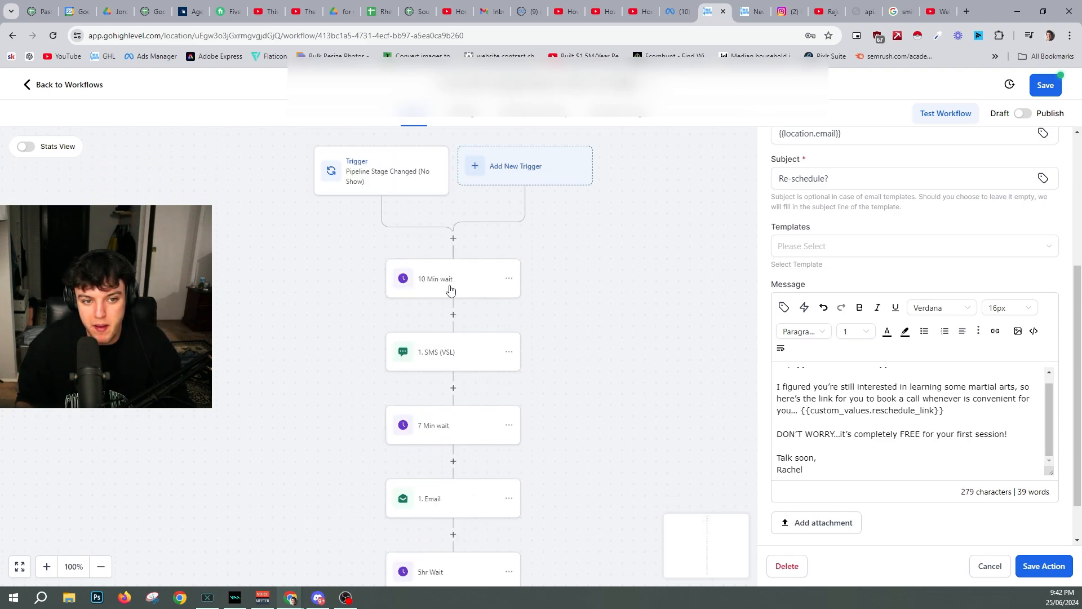
scroll(455, 337, "down", 5)
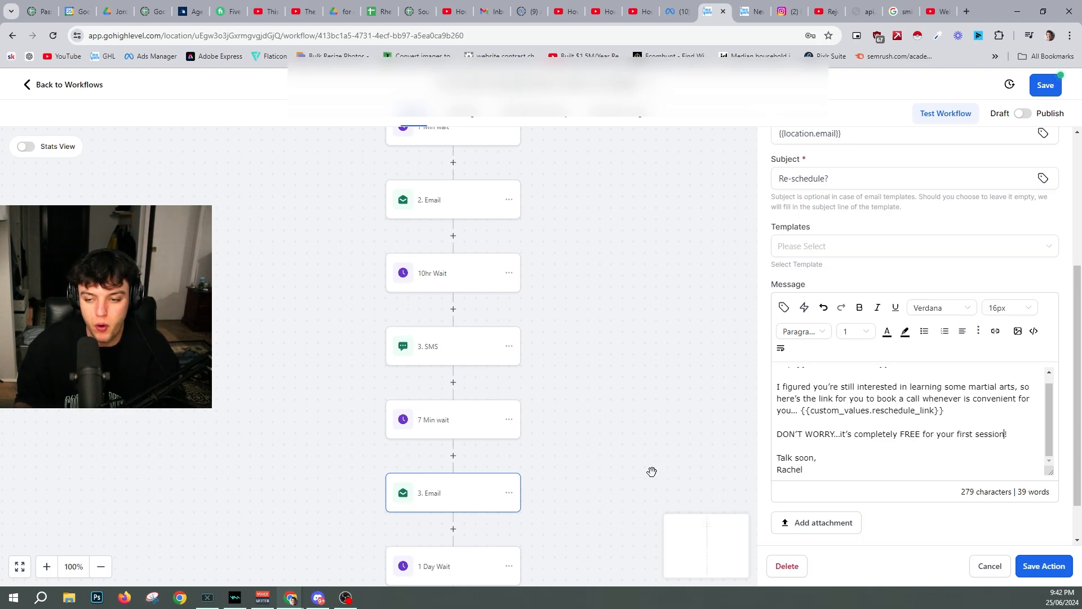
scroll(913, 463, "down", 1)
left_click_drag(805, 418, 782, 418)
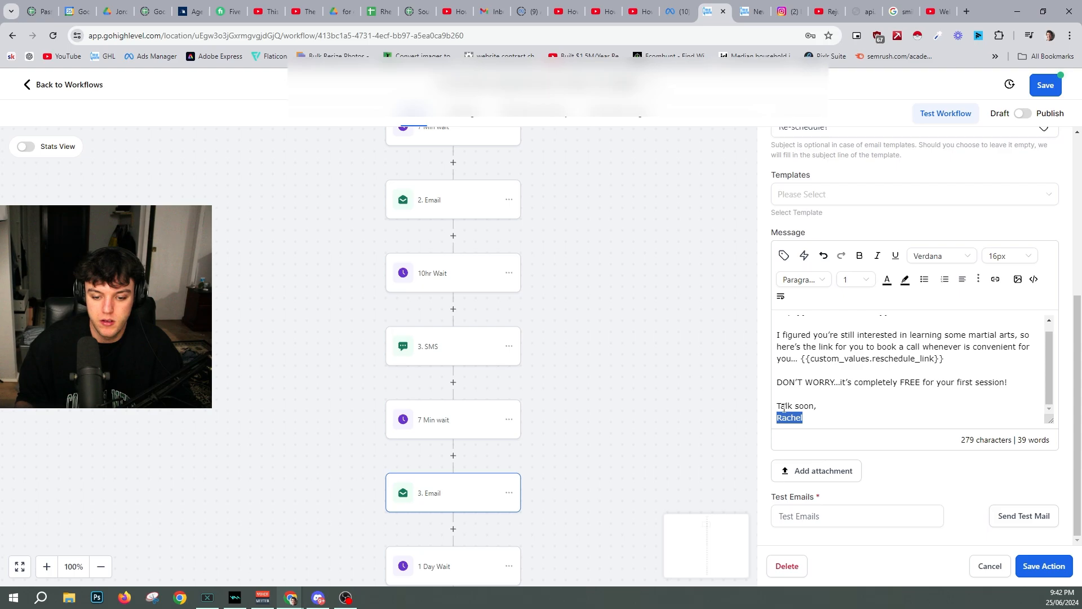
type("Karen.")
left_click(1044, 566)
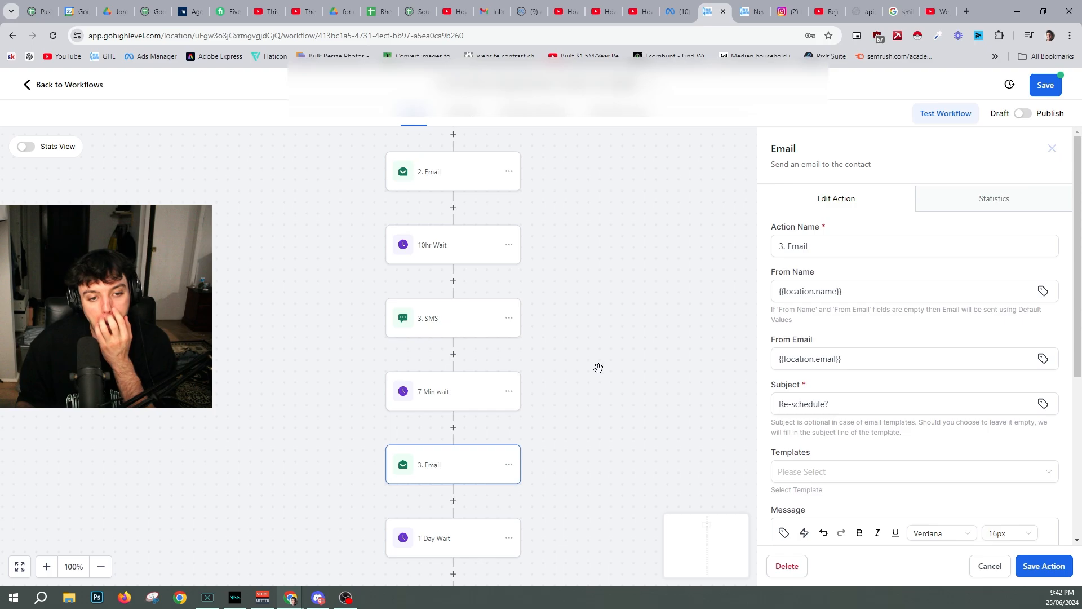
- Save the workflow with the updated 3. Email action
triple_click(893, 361)
left_click(889, 353)
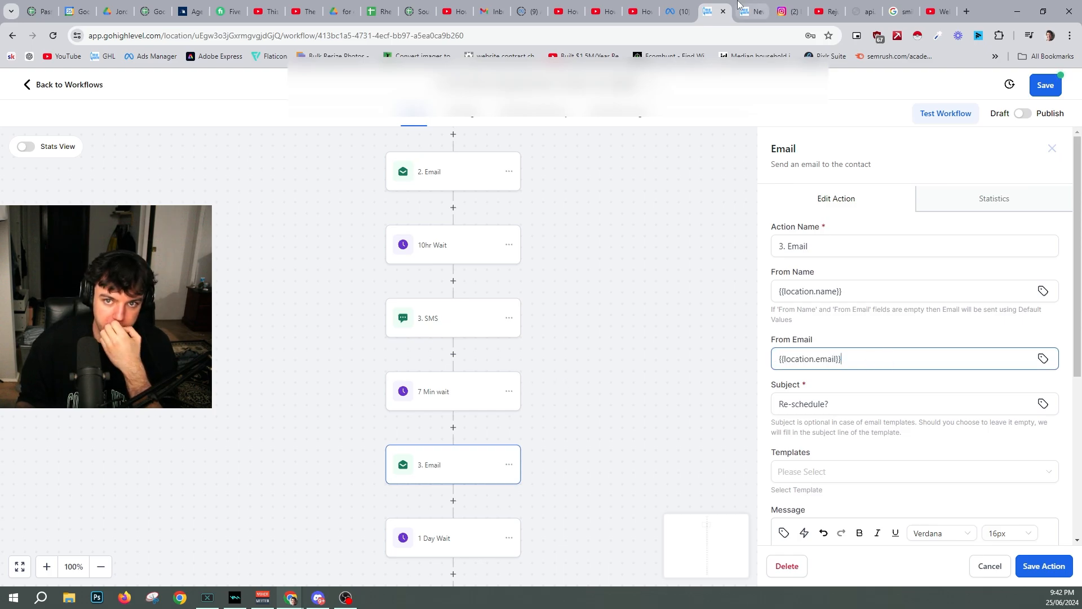
left_click(1046, 90)
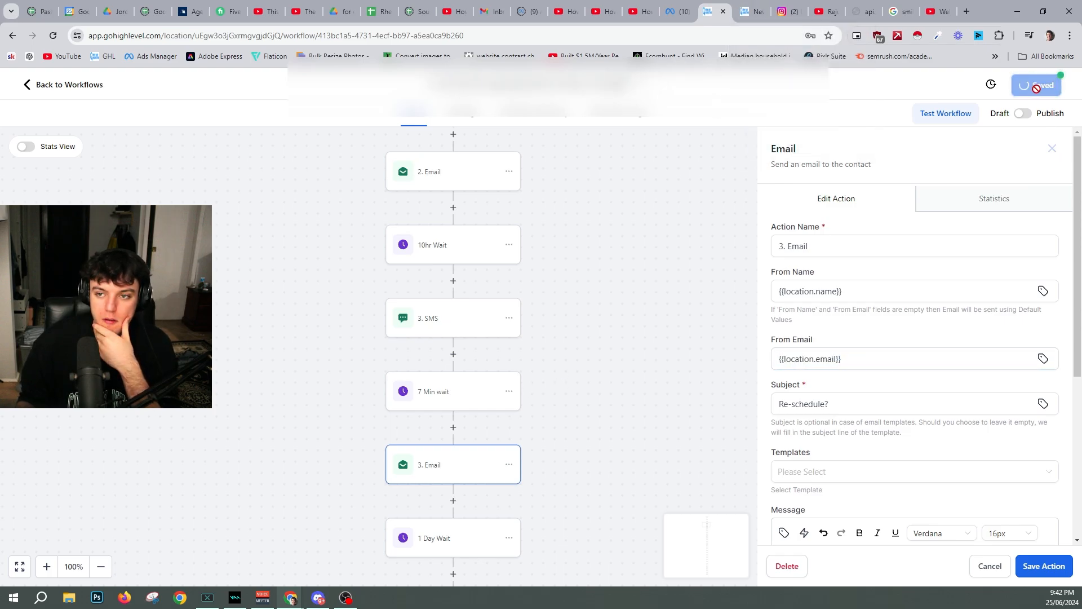
left_click(1062, 88)
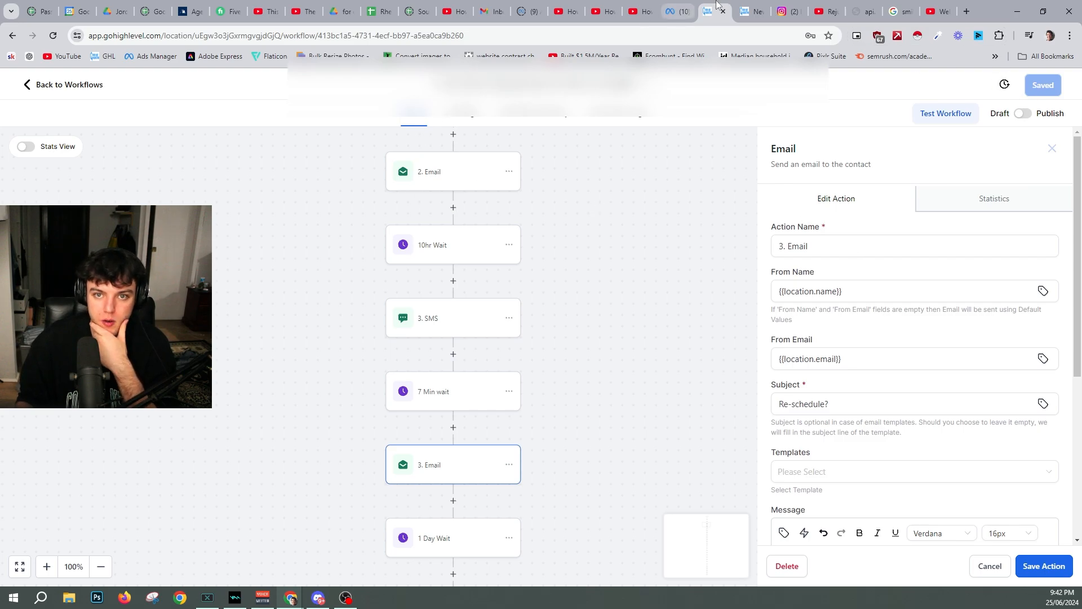
- Open the business details in the account settings to check the business email
left_click(752, 11)
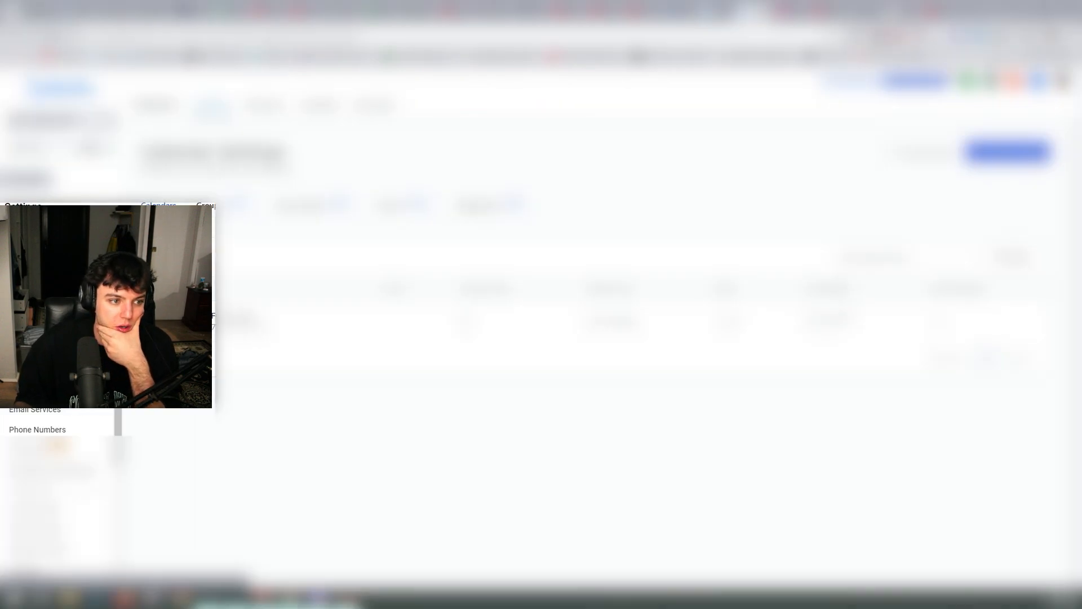
left_click(36, 249)
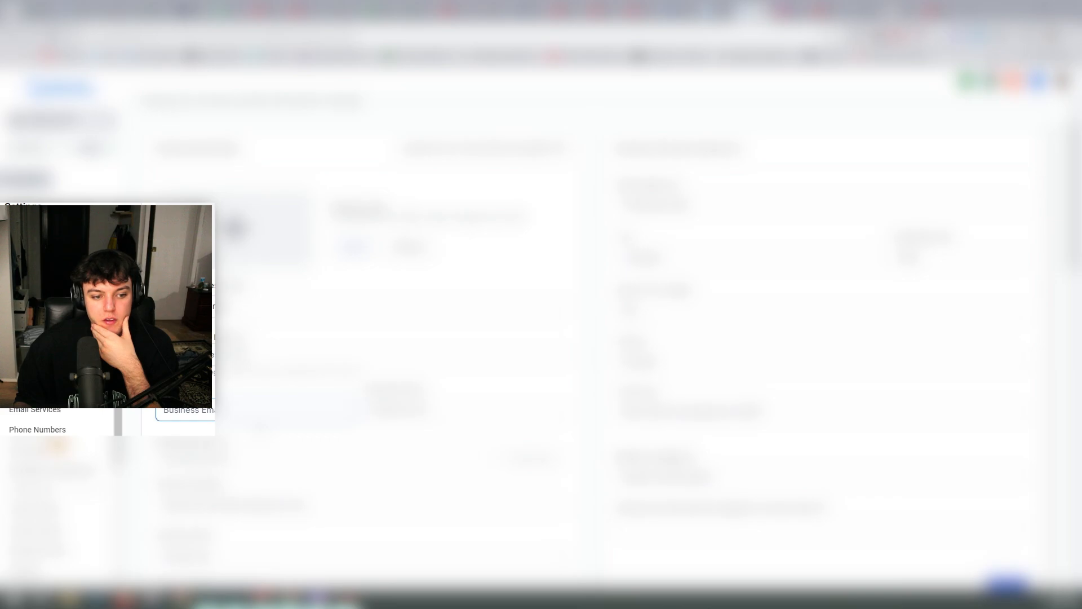
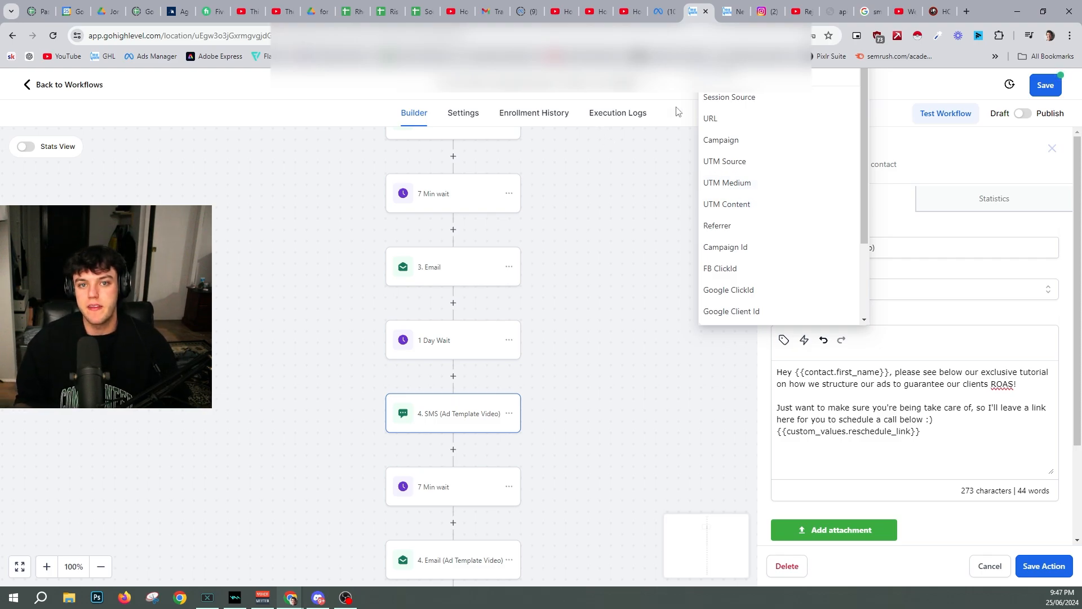
scroll(781, 282, "down", 2)
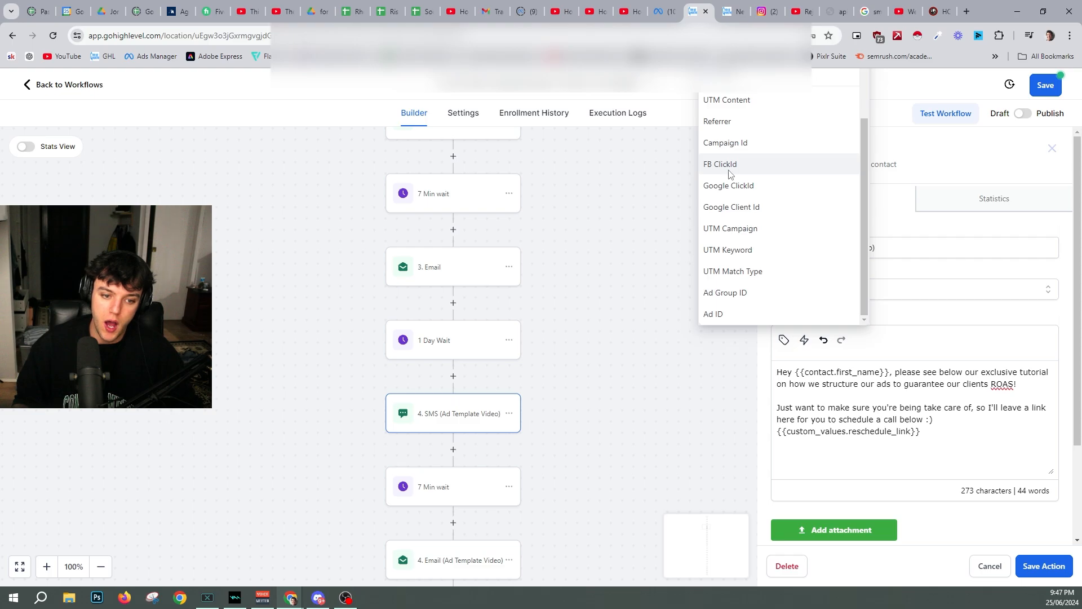
scroll(764, 174, "up", 1)
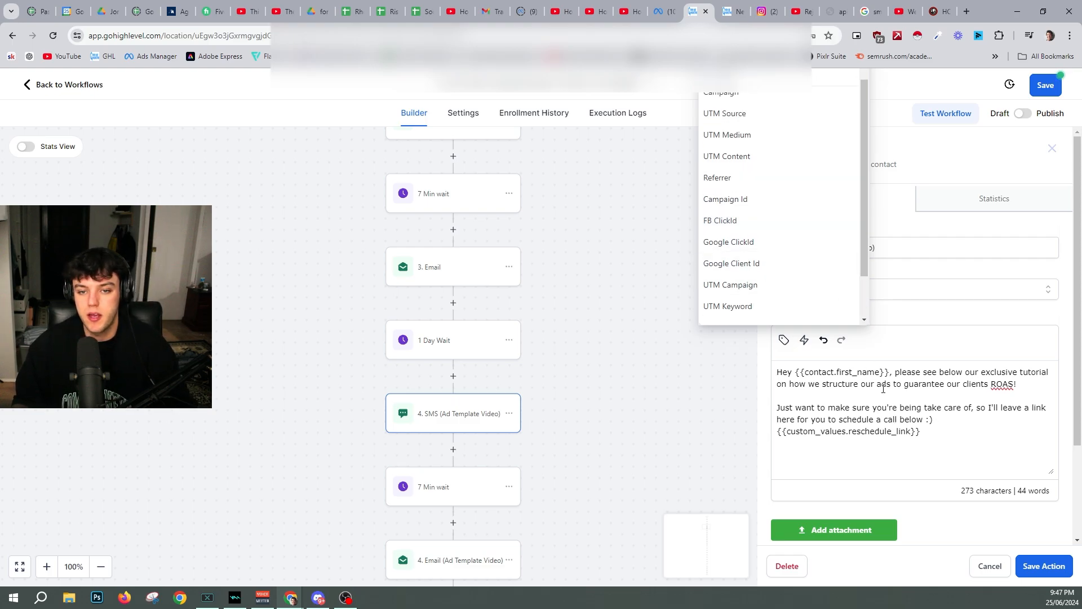
scroll(765, 284, "down", 1)
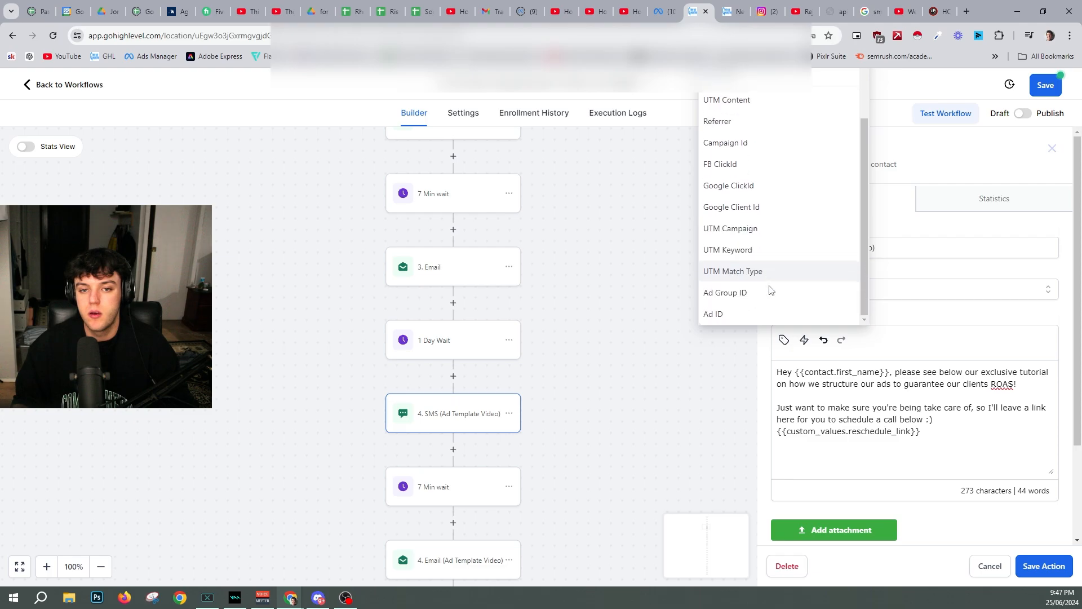
scroll(804, 260, "up", 2)
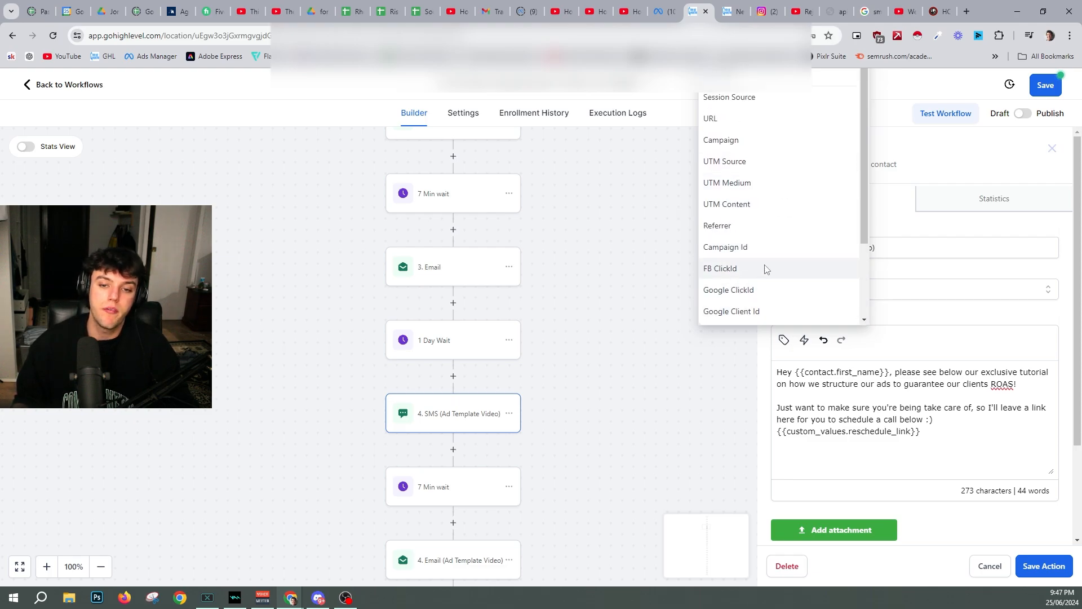
left_click(897, 432)
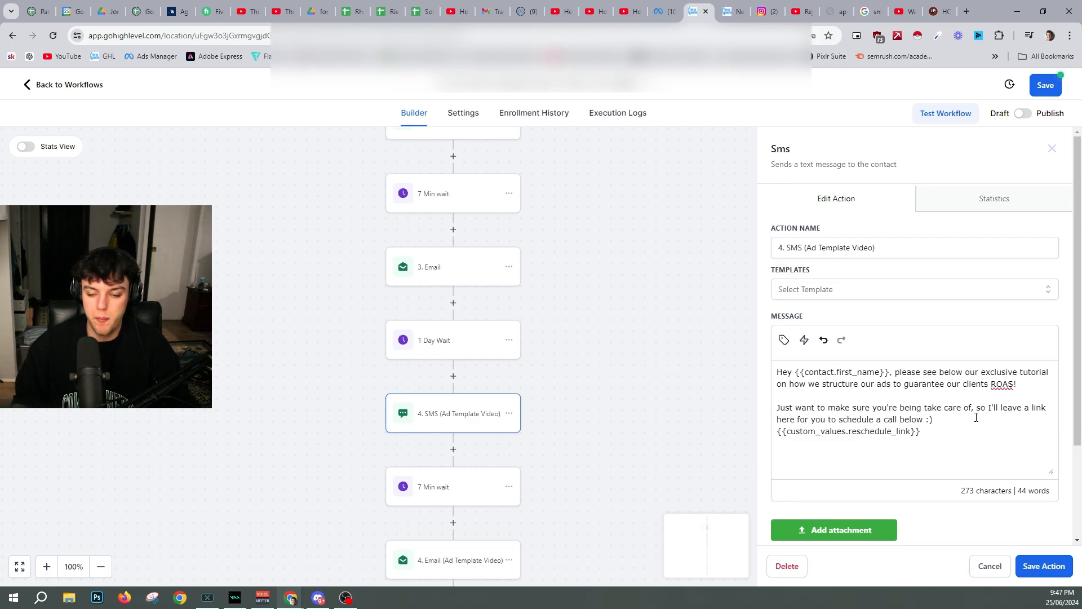
- In the 4. SMS message, replace "below" with "our youtube channel to get a better understanding of us and show that we aren't so scary :)"
left_click_drag(980, 373, 992, 372)
left_click(1002, 370)
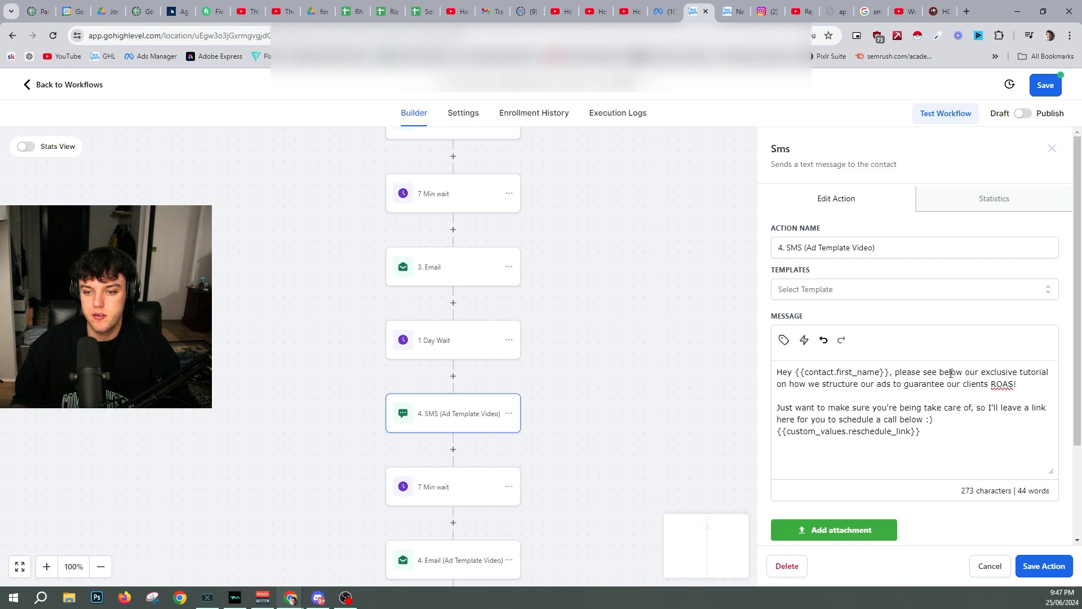
left_click_drag(939, 374, 966, 373)
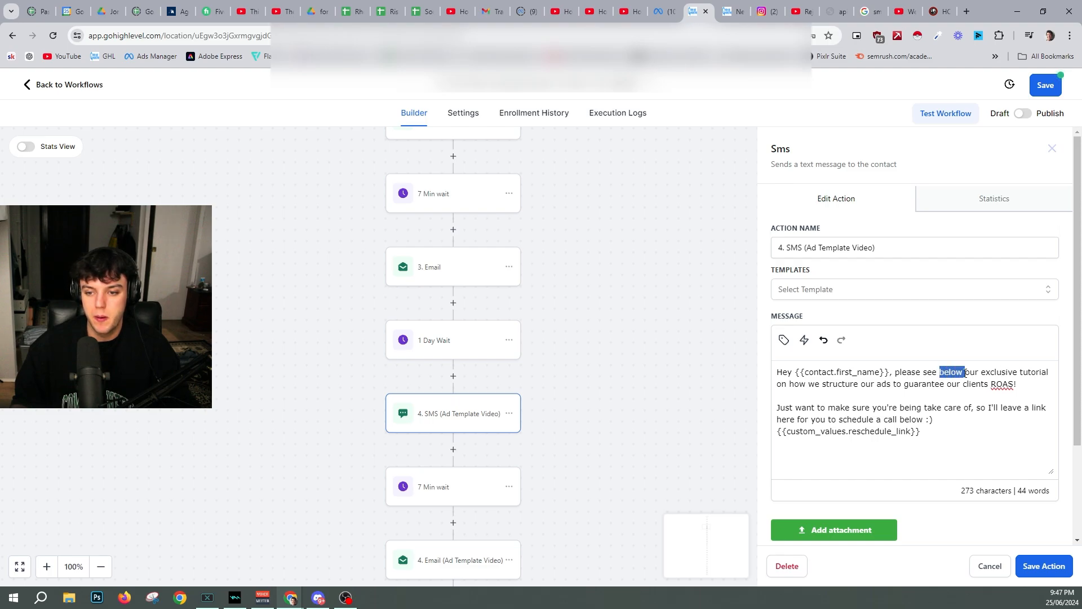
type("our ")
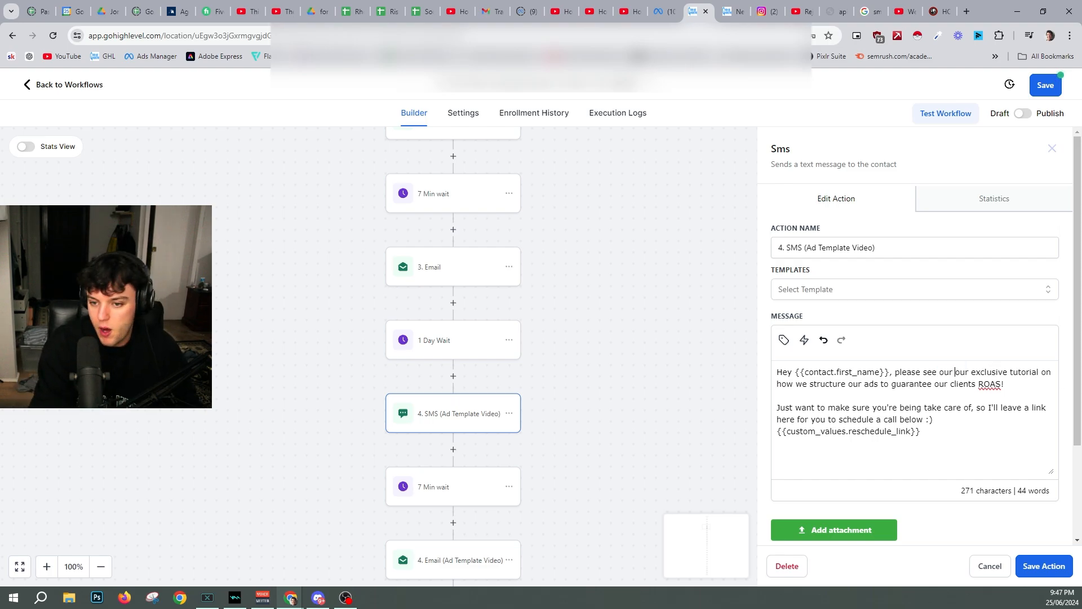
type("youtube chan")
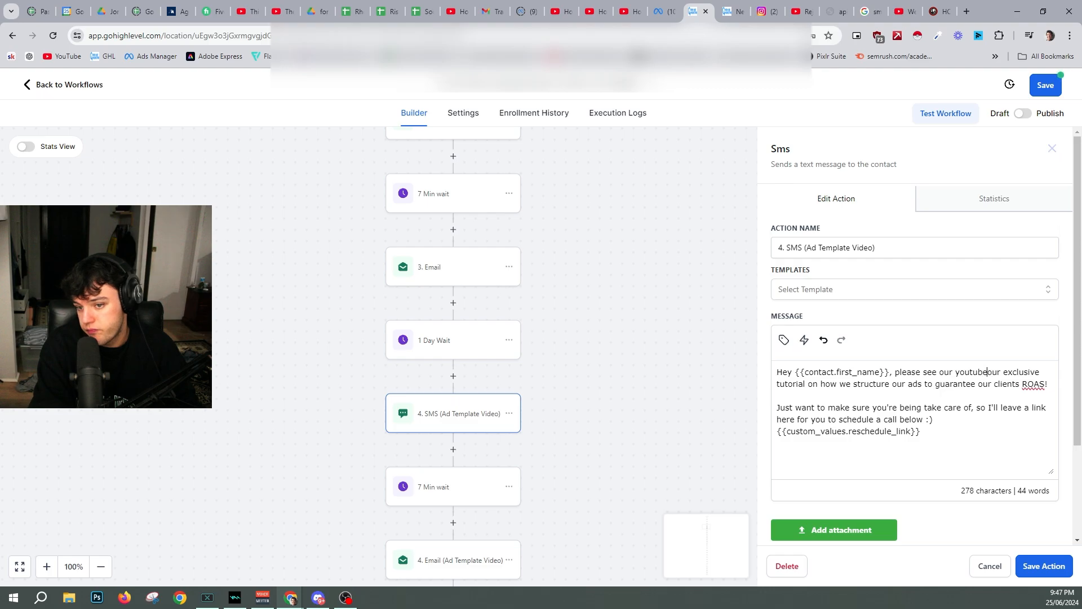
type("nel to get a bet")
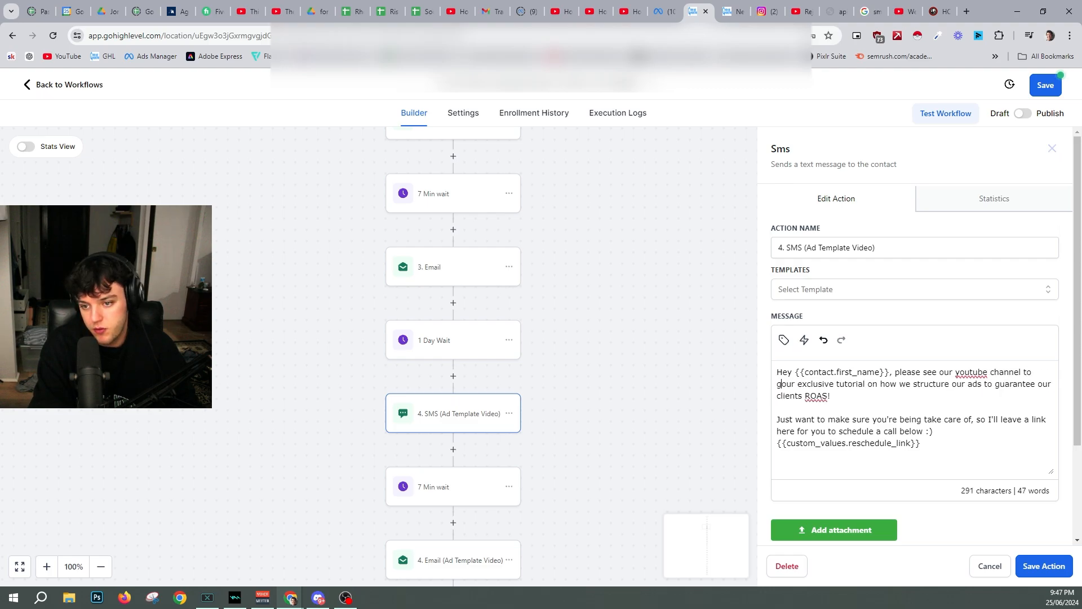
type("ter ")
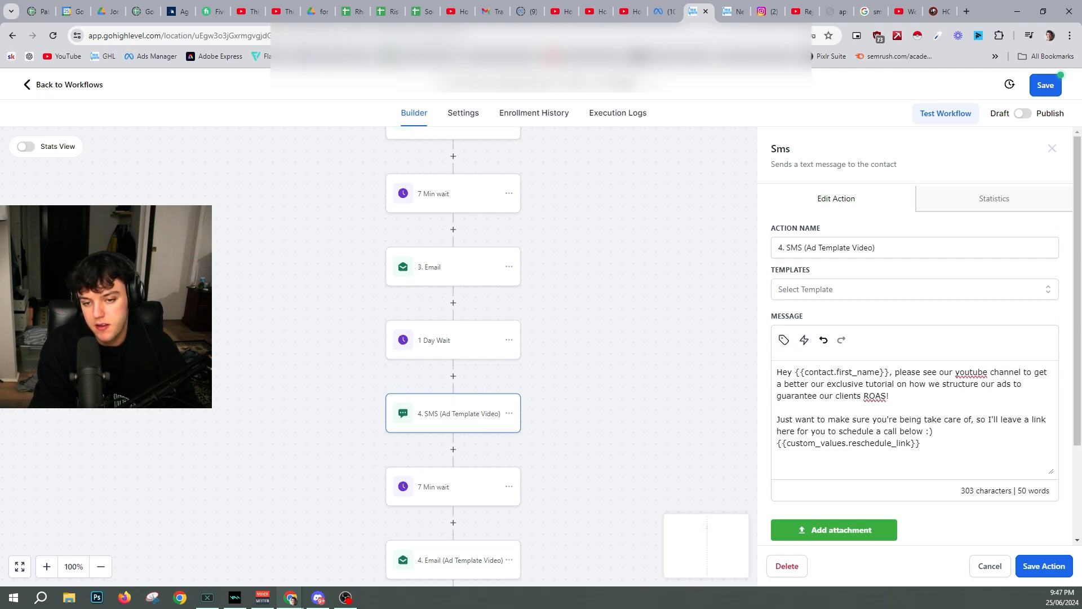
type("understanding")
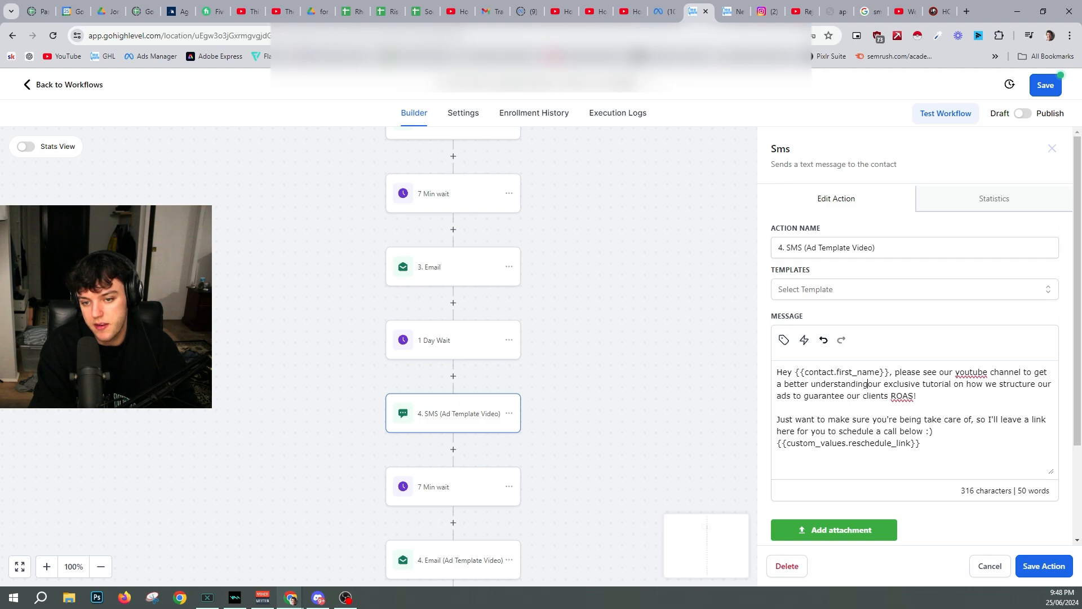
type(" of us and ")
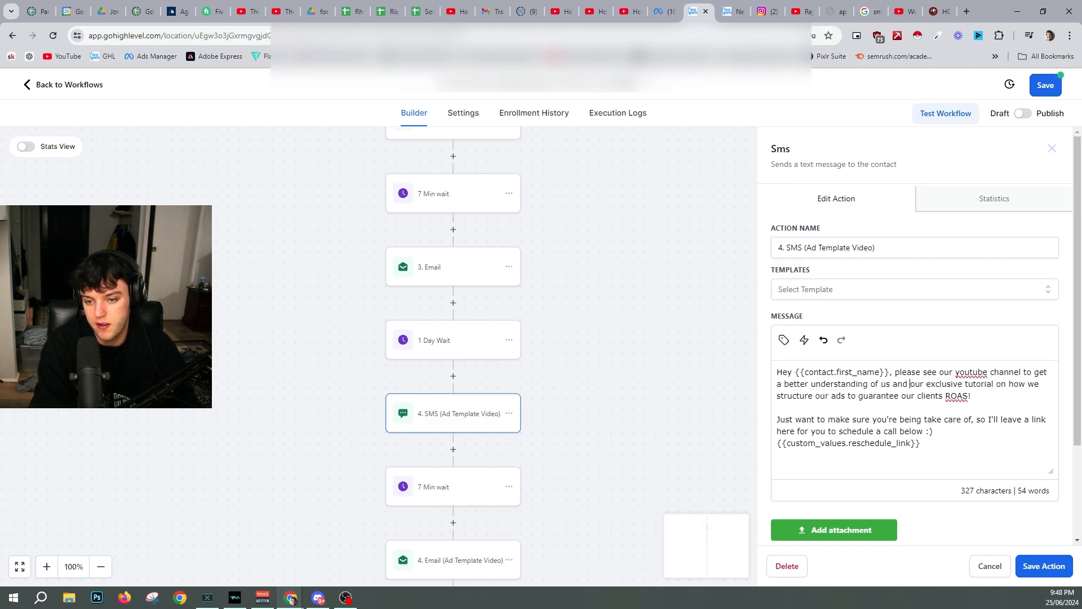
type("show that we are")
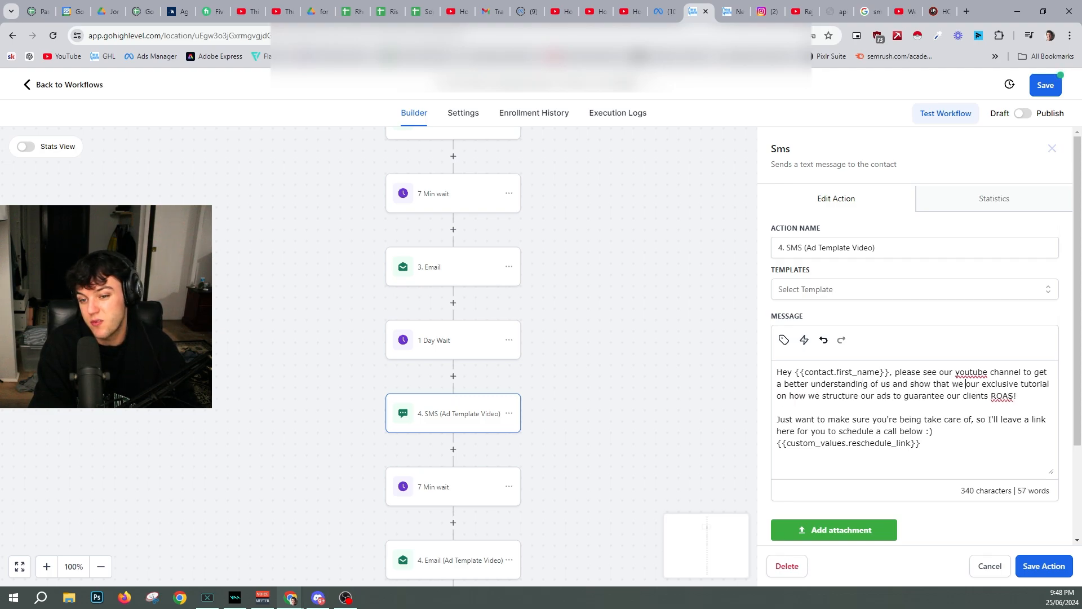
type("n't so s")
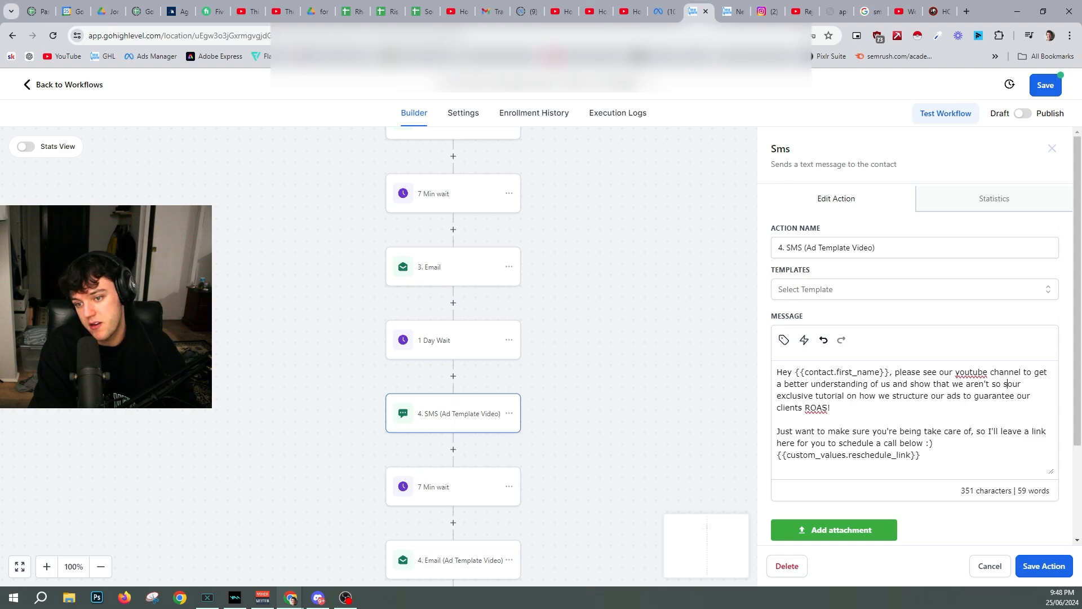
type("cary :)")
- Delete the leftover exclusive tutorial and ROAS wording from the 4. SMS message and add blank lines before the "Just want to make sure" paragraph
key("Delete")
key("Delete")
key("Delete")
key("Delete")
key("Delete")
key("Delete")
key("Delete")
key("Delete")
key("Delete")
key("Delete")
key("Delete")
key("Delete")
key("Delete")
key("Delete")
key("Delete")
key("Delete")
key("Delete")
key("Delete")
key("Delete")
key("Delete")
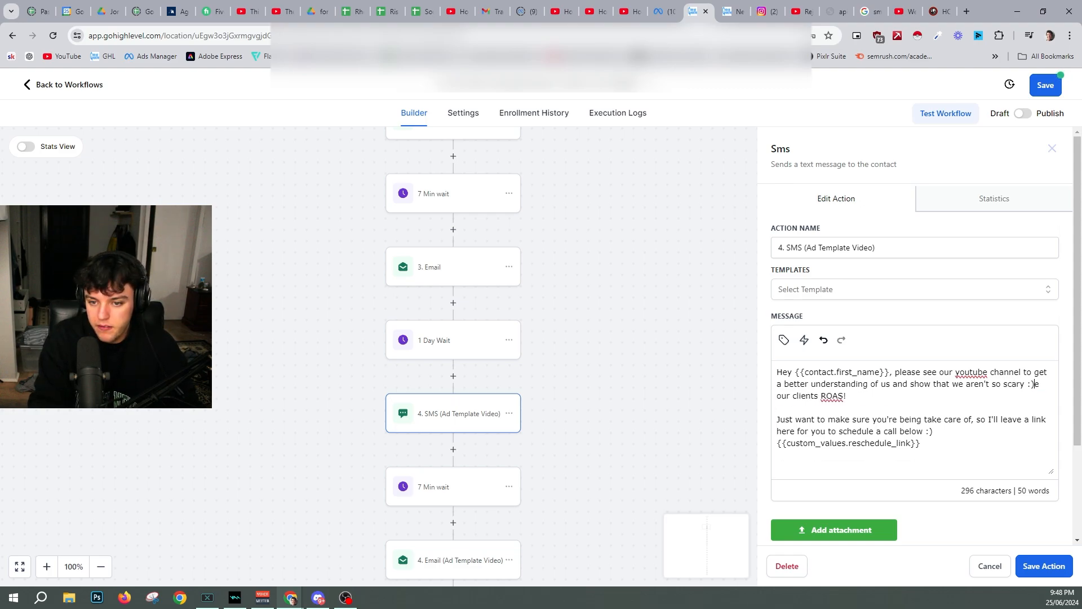
key("Delete")
key("Delete")
key("Delete")
key("Delete")
key("Delete")
key("Delete")
key("Delete")
key("Delete")
key("Delete")
key("Delete")
key("Delete")
key("Delete")
key("Delete")
key("Delete")
key("Delete")
key("Delete")
key("Delete")
key("Delete")
key("Delete")
key("Delete")
key("Return")
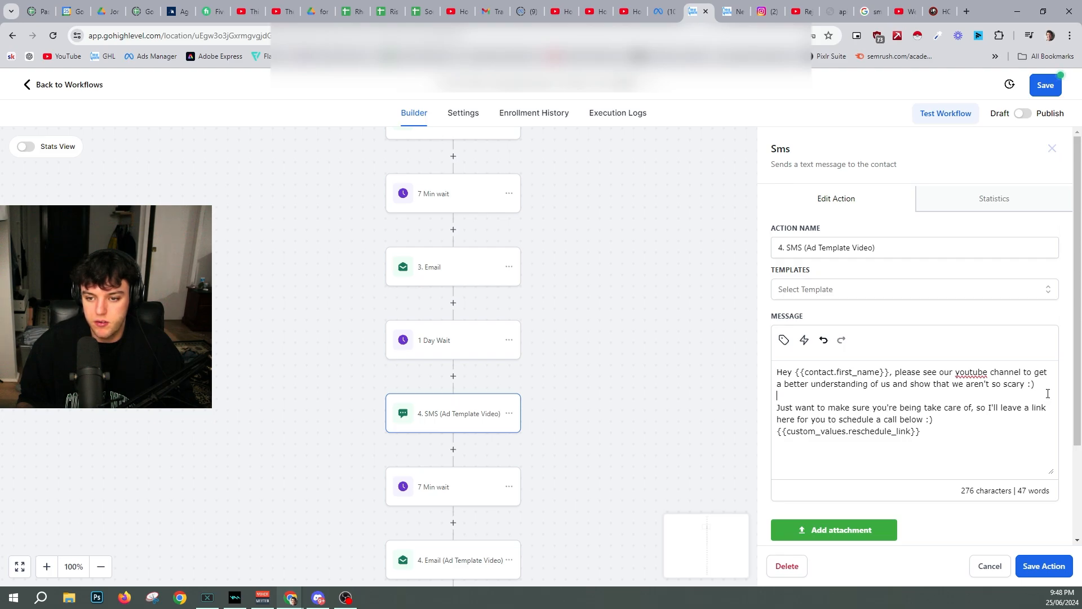
key("Return")
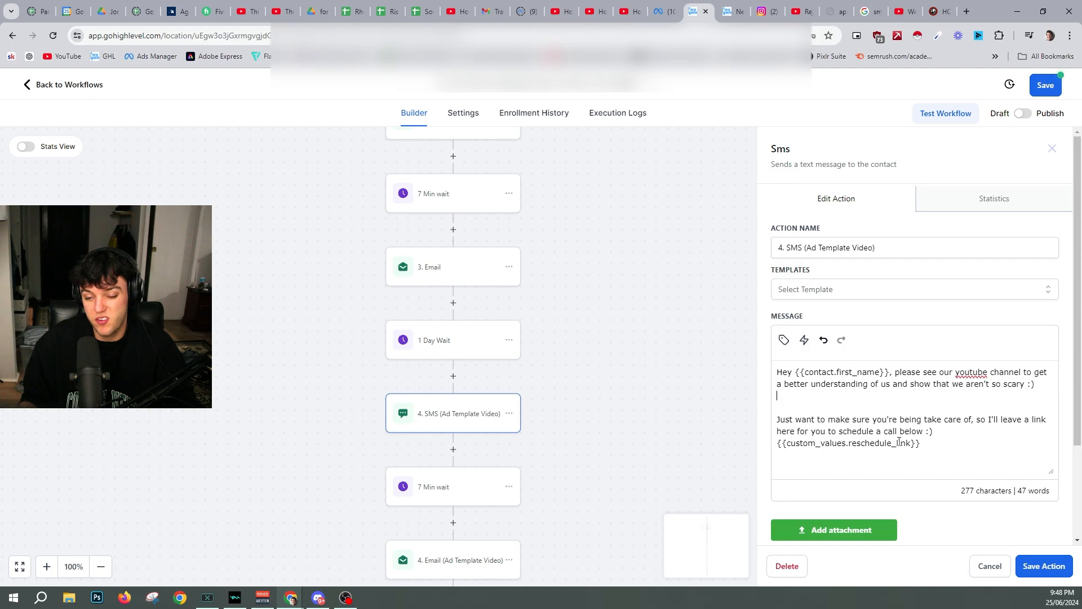
- In the 4. SMS message, replace "call" with "your class" in the sentence about the scheduling link
left_click_drag(883, 432, 908, 434)
key("BackSpace")
type("your booking")
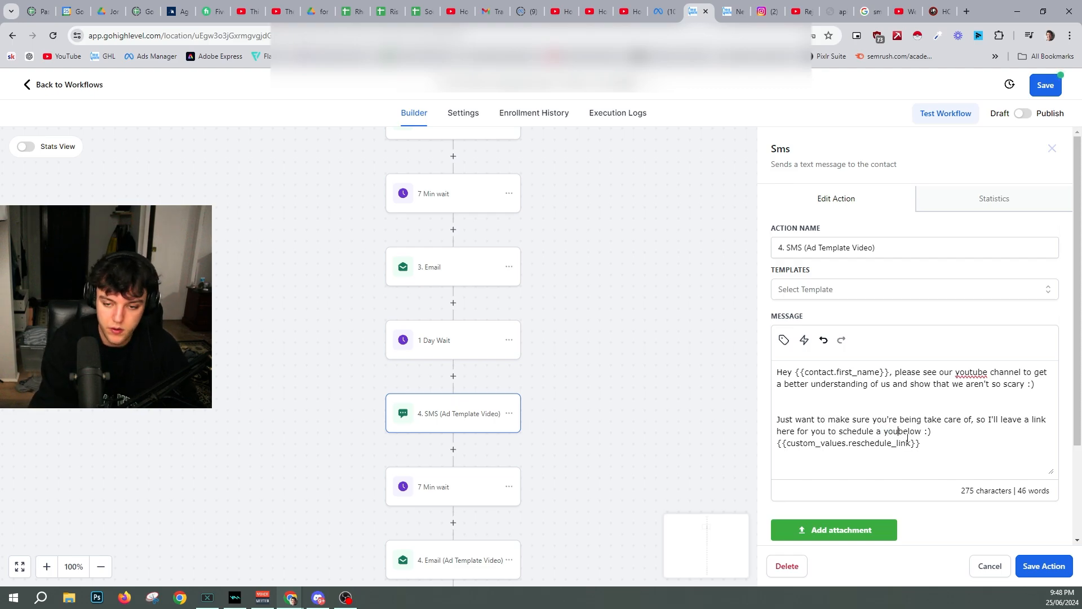
key("BackSpace")
key("BackSpace")
key("BackSpace")
key("BackSpace")
key("BackSpace")
key("BackSpace")
key("BackSpace")
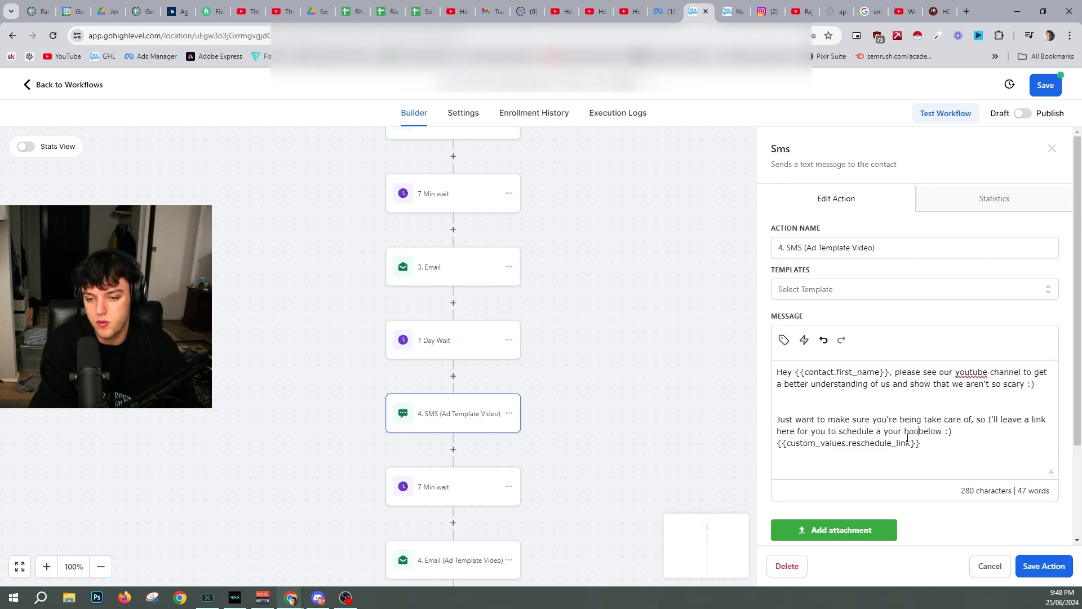
type("class")
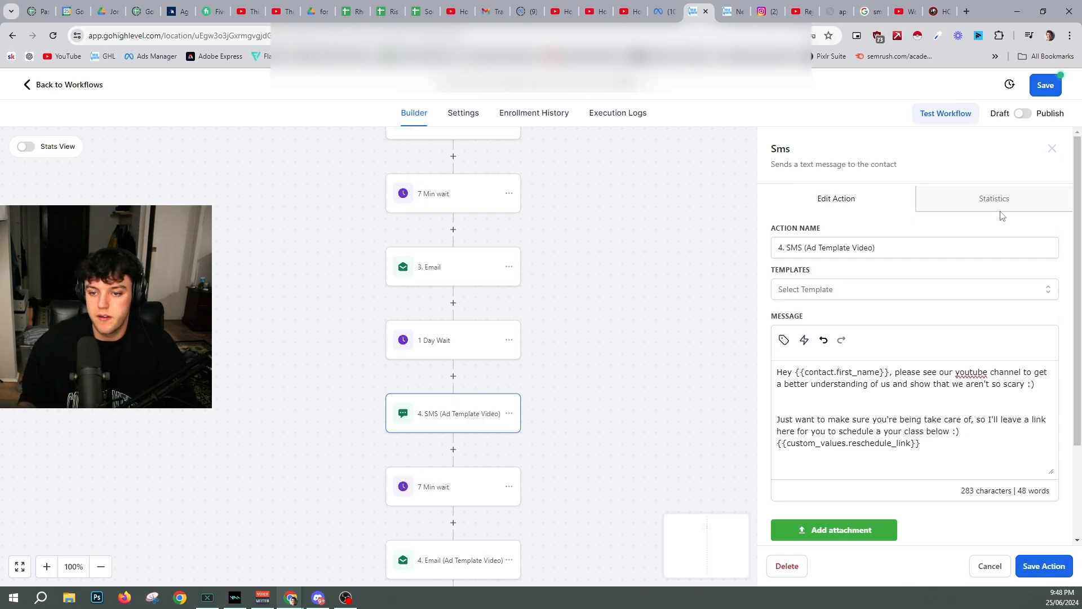
left_click(937, 11)
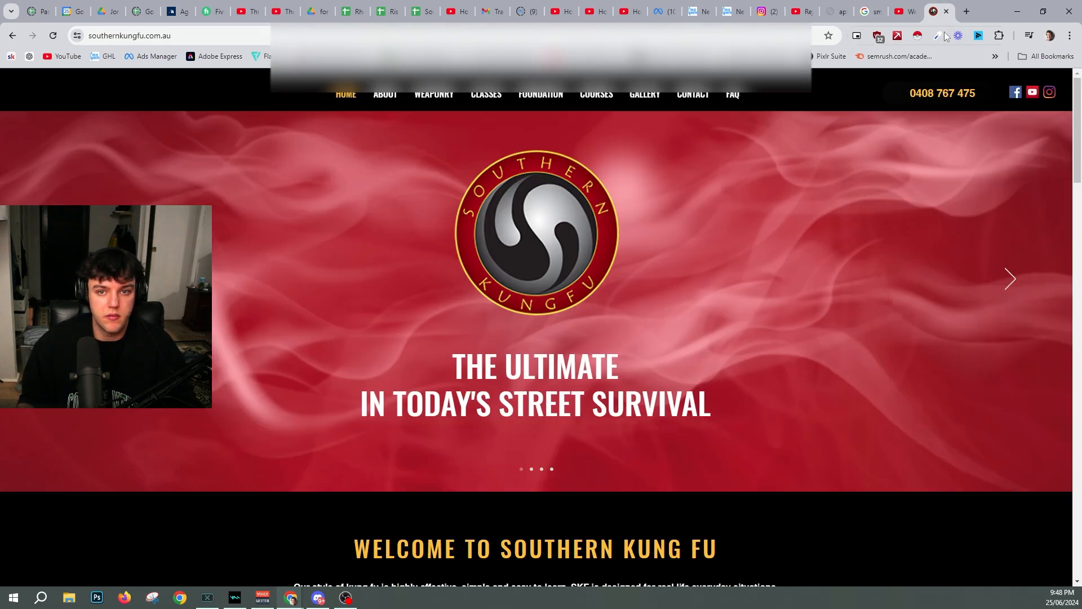
left_click(905, 12)
left_click(132, 545)
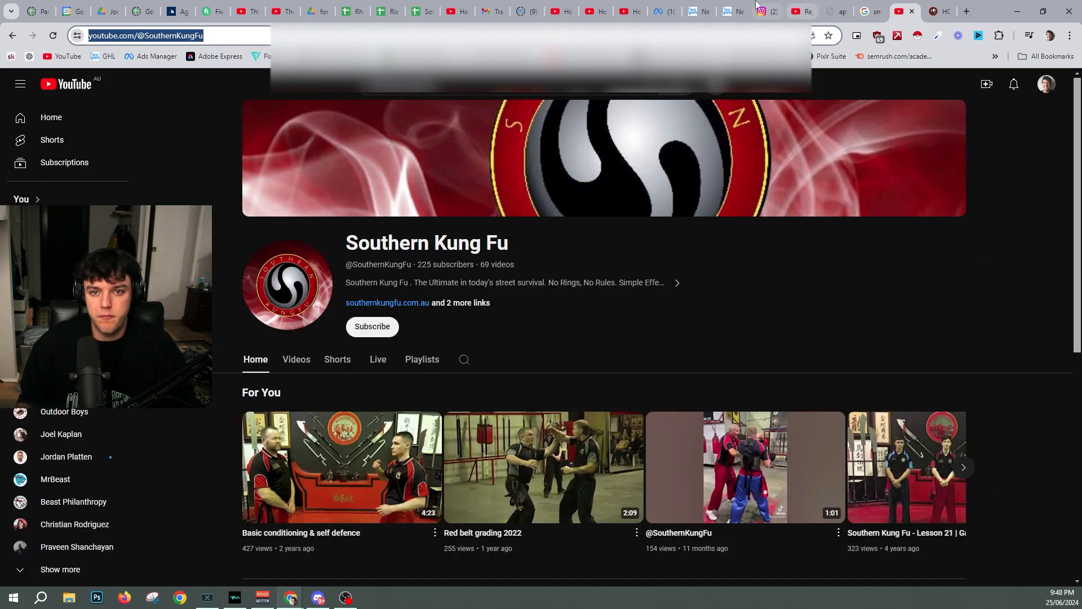
left_click(720, 7)
left_click(709, 6)
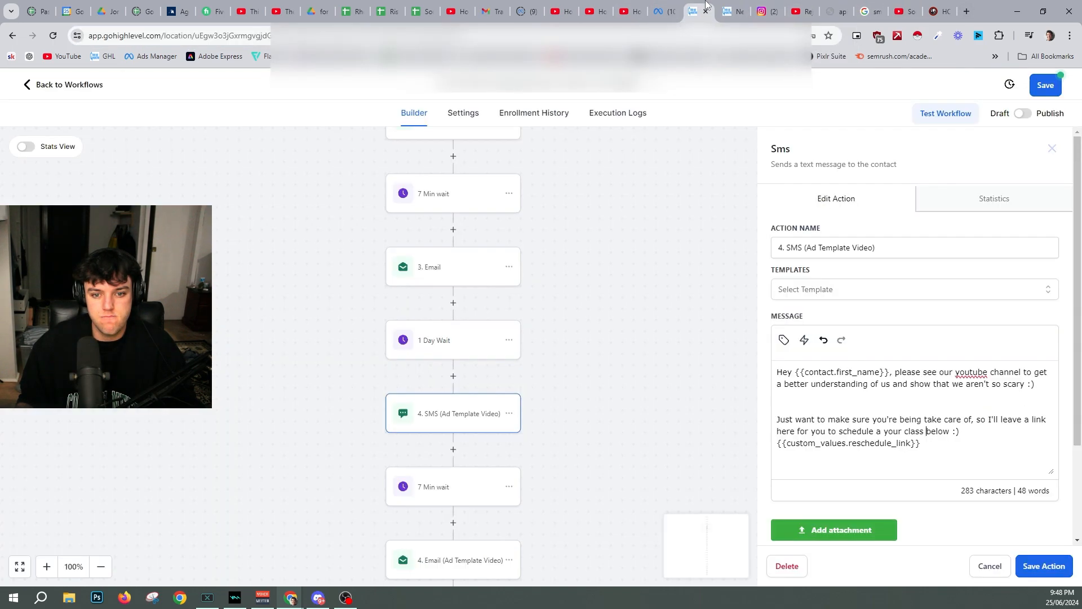
left_click(817, 404)
type("https://www.youtube.com/@SouthernKungFu")
left_click_drag(960, 396, 780, 403)
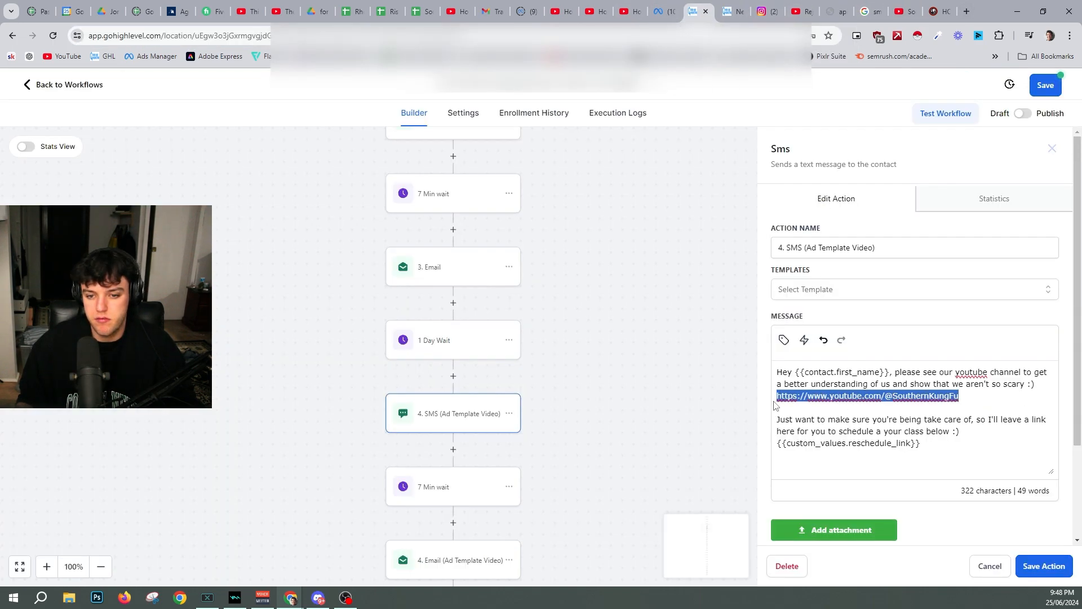
left_click(942, 457)
scroll(942, 461, "down", 3)
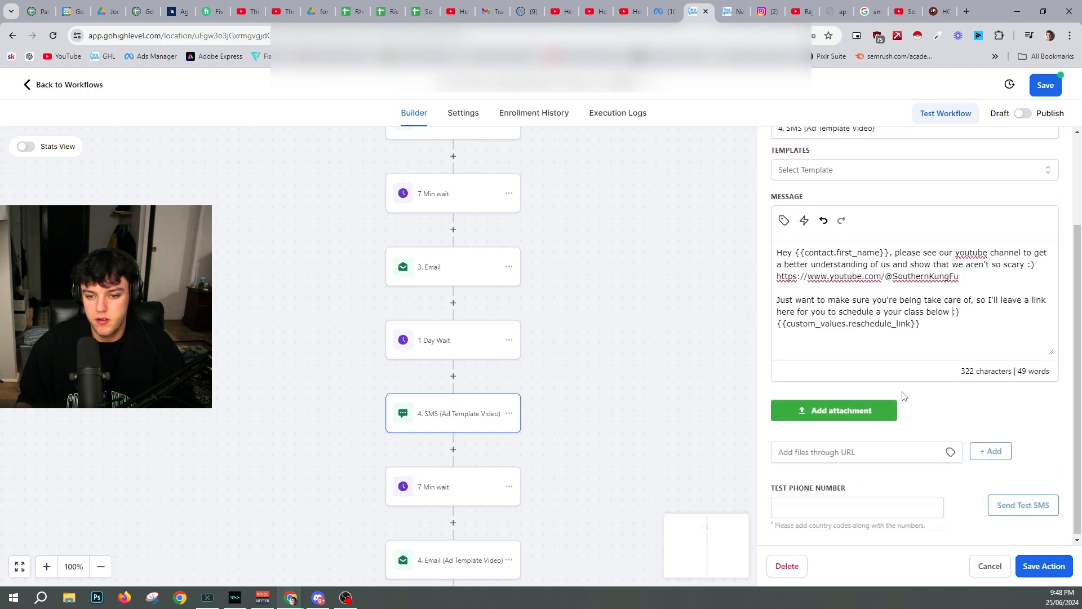
scroll(891, 326, "up", 3)
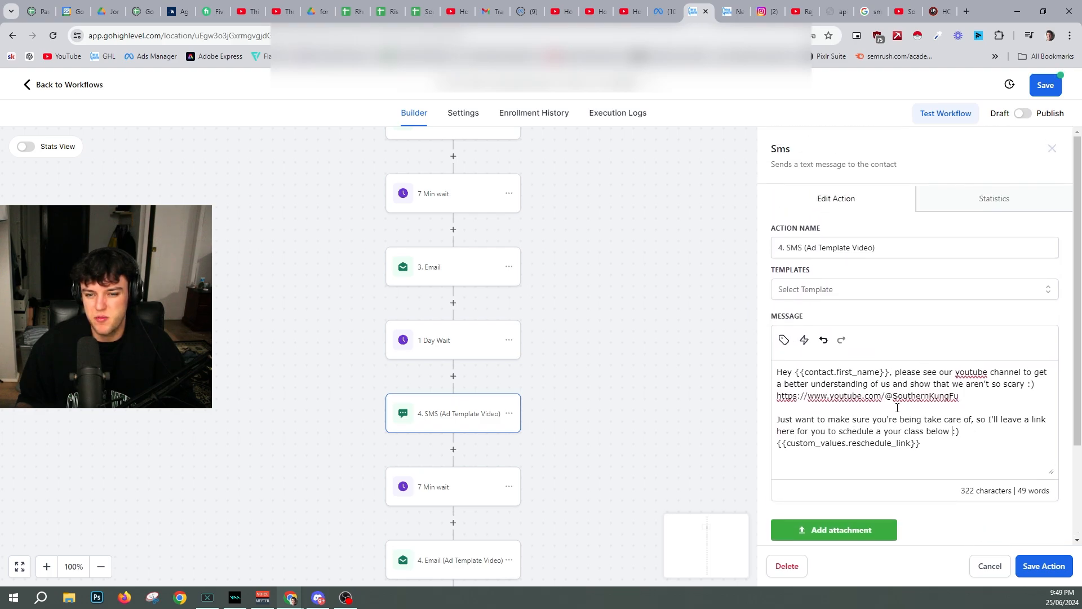
left_click(1050, 570)
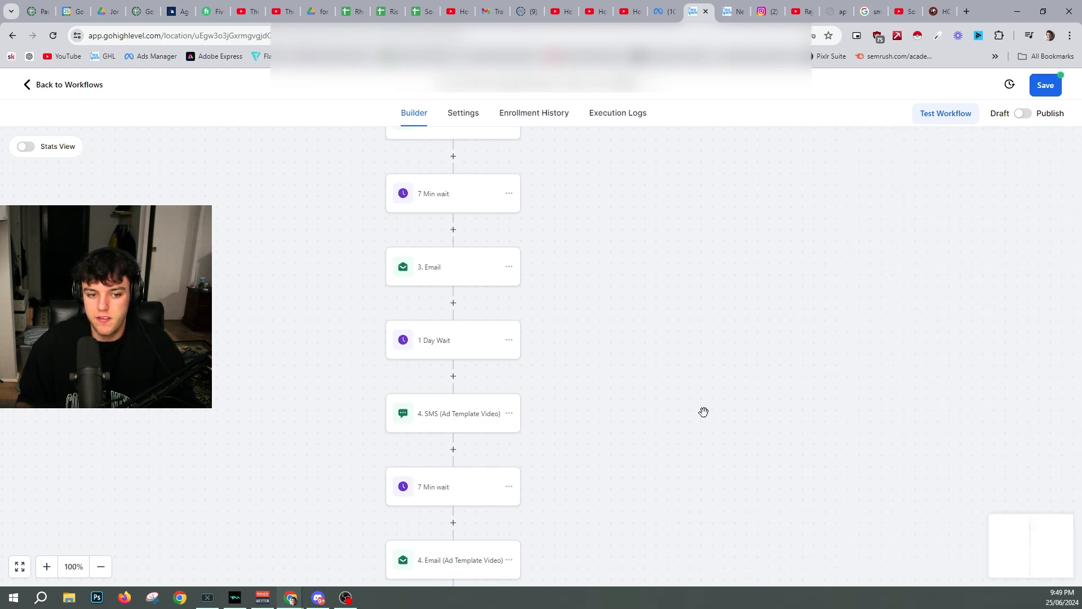
- Reopen the 4. SMS action, send a test SMS to the test phone number, and save the action
left_click(461, 418)
scroll(856, 484, "down", 3)
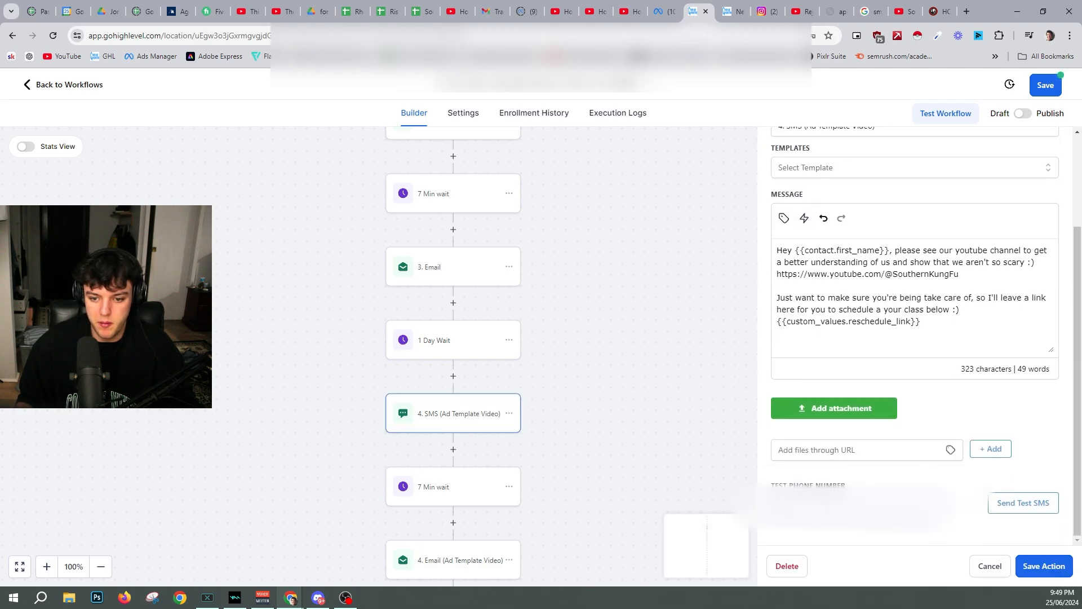
key("BackSpace")
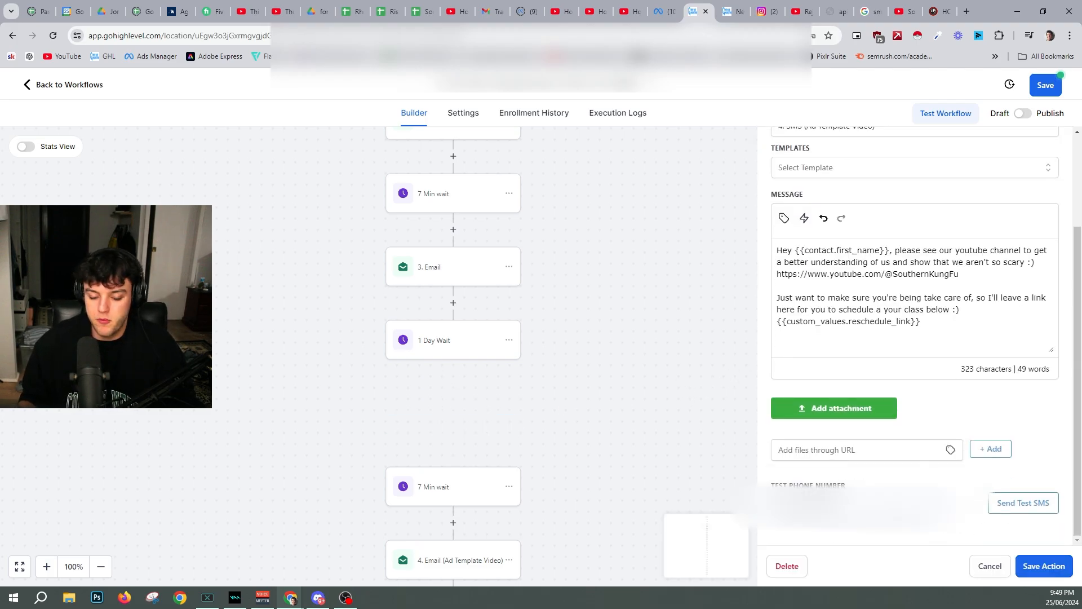
left_click(1033, 505)
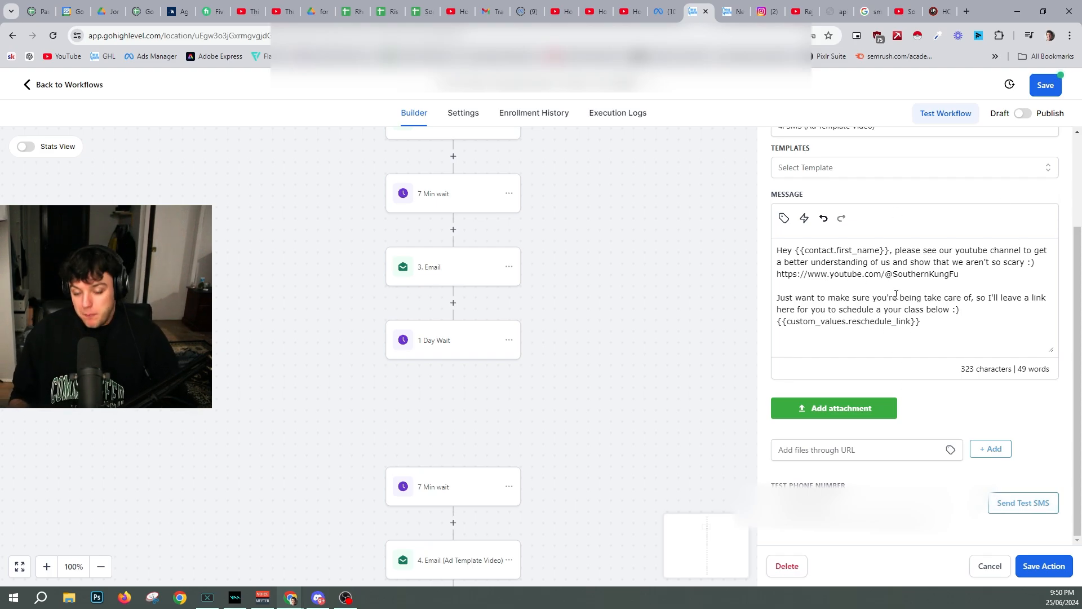
left_click(1049, 566)
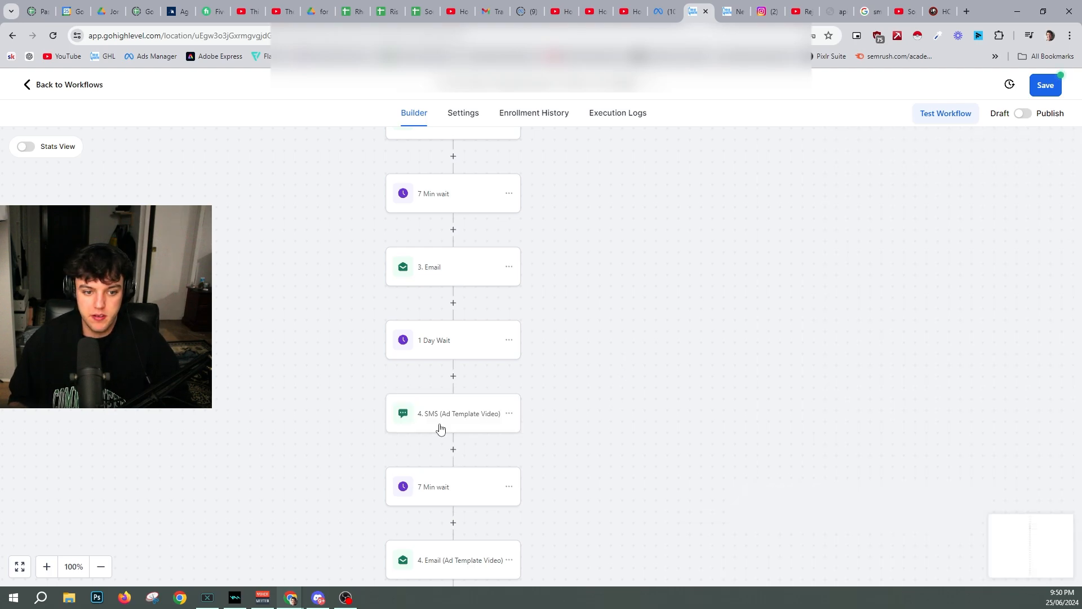
- Check the YouTube link in the 4. SMS message and close the action by saving it
scroll(485, 426, "down", 2)
left_click(447, 341)
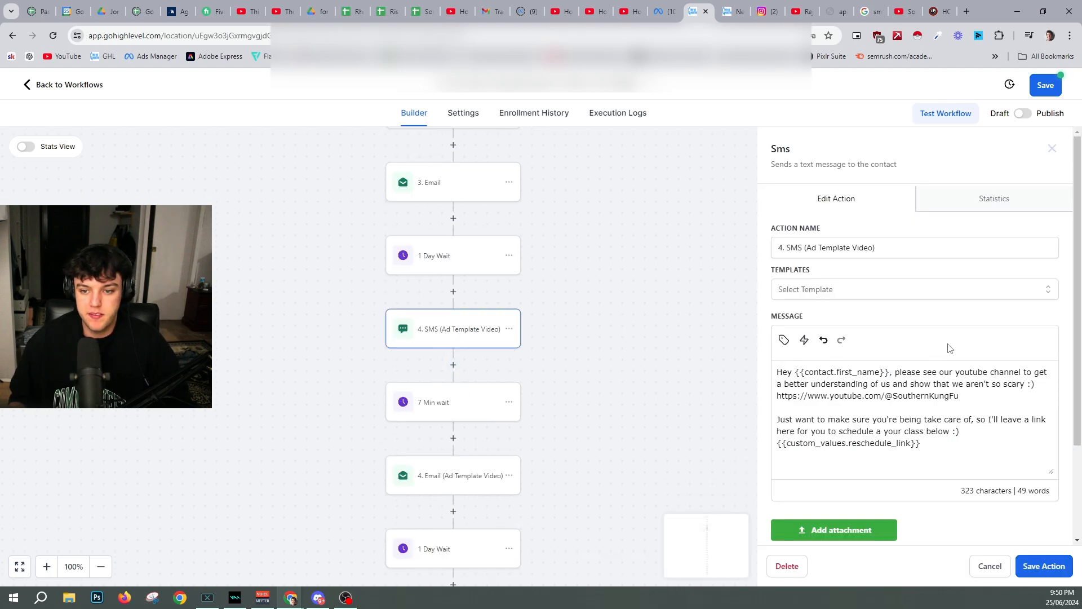
left_click_drag(960, 402, 778, 397)
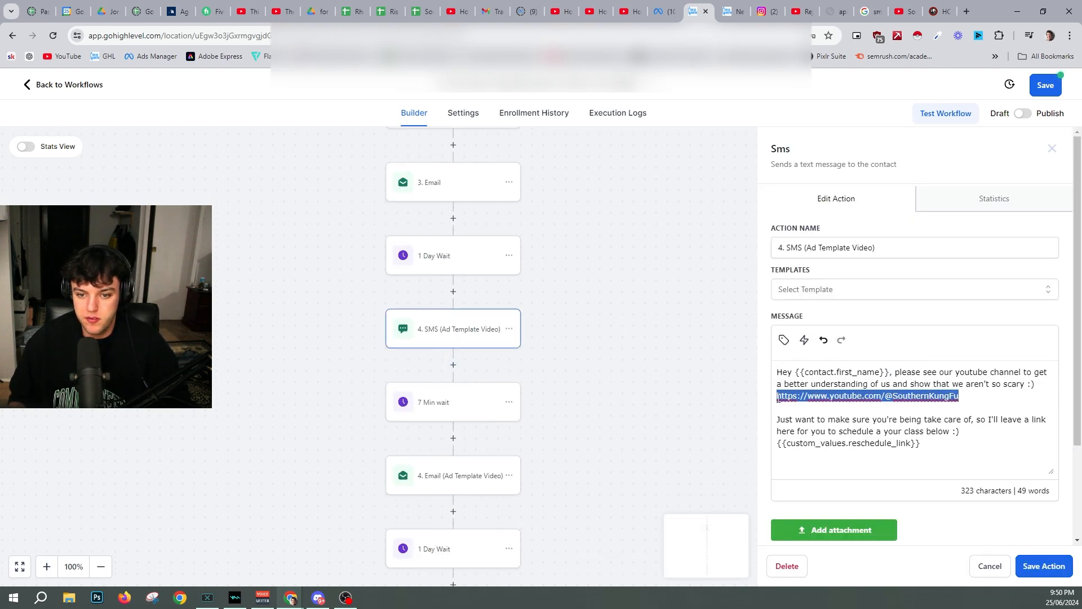
left_click(1057, 564)
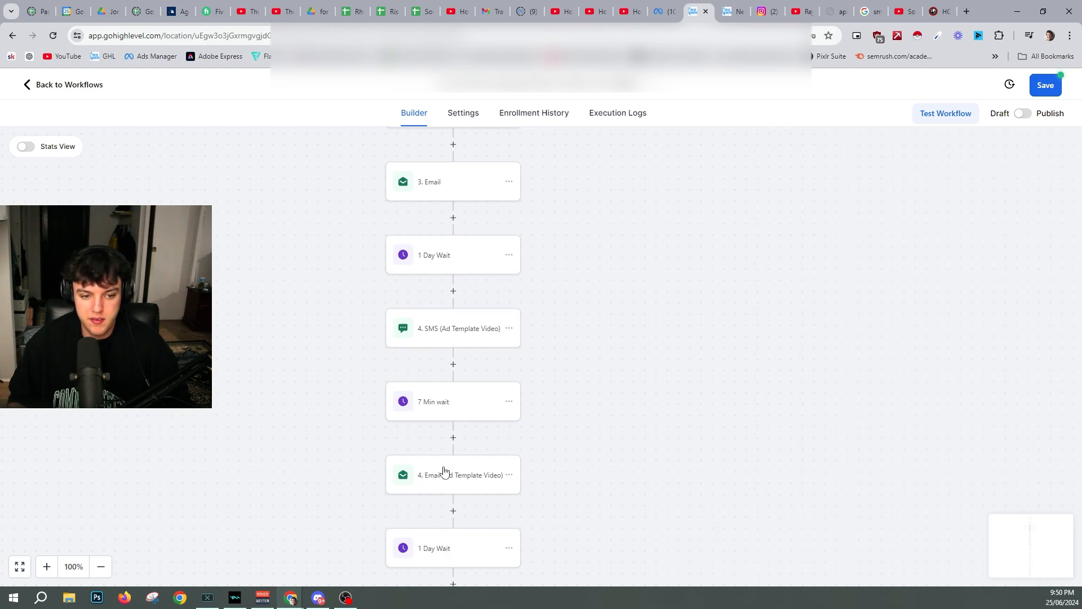
- Look over the 4. Email message and copy the entire 4. SMS message text
left_click(445, 473)
scroll(889, 415, "down", 5)
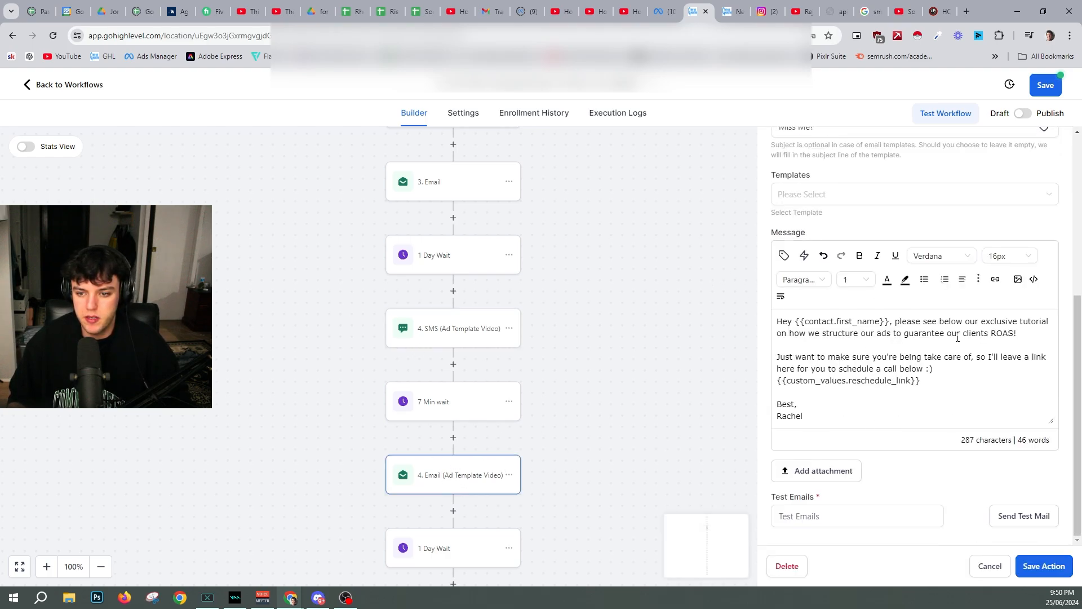
left_click(424, 328)
left_click(944, 323)
key("ctrl+a")
key("ctrl+c")
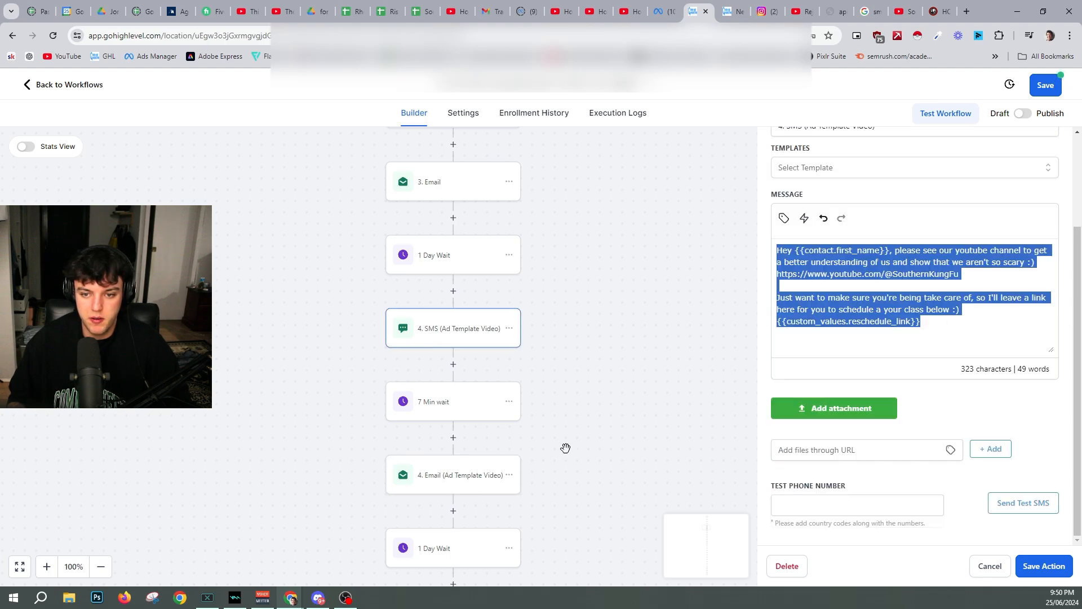
- Replace the 4. Email body above the sign-off with the copied SMS text and add a blank line before "Best,"
left_click(467, 477)
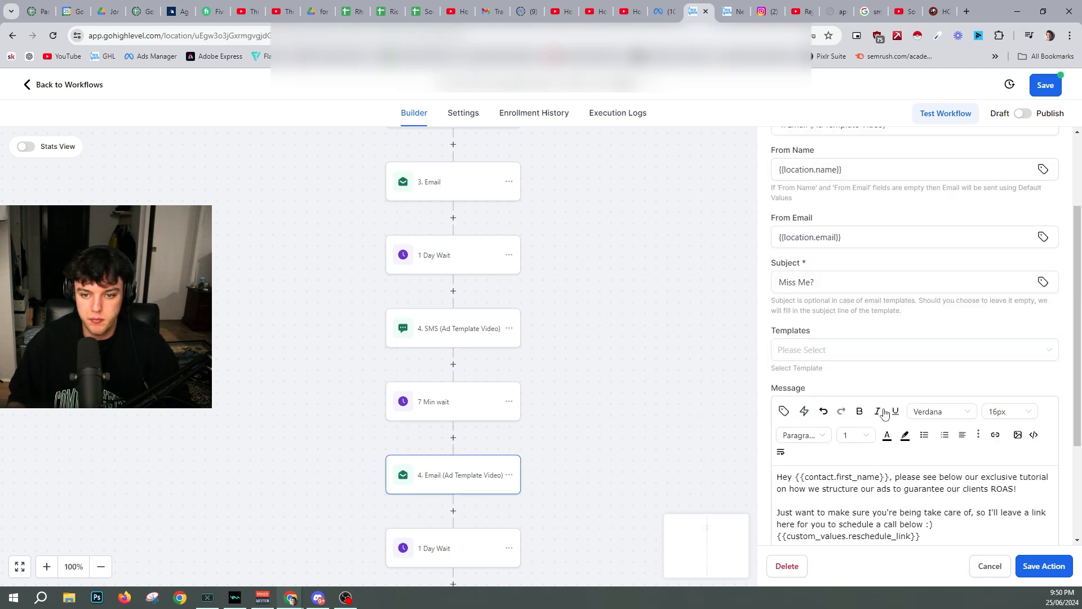
scroll(884, 414, "down", 3)
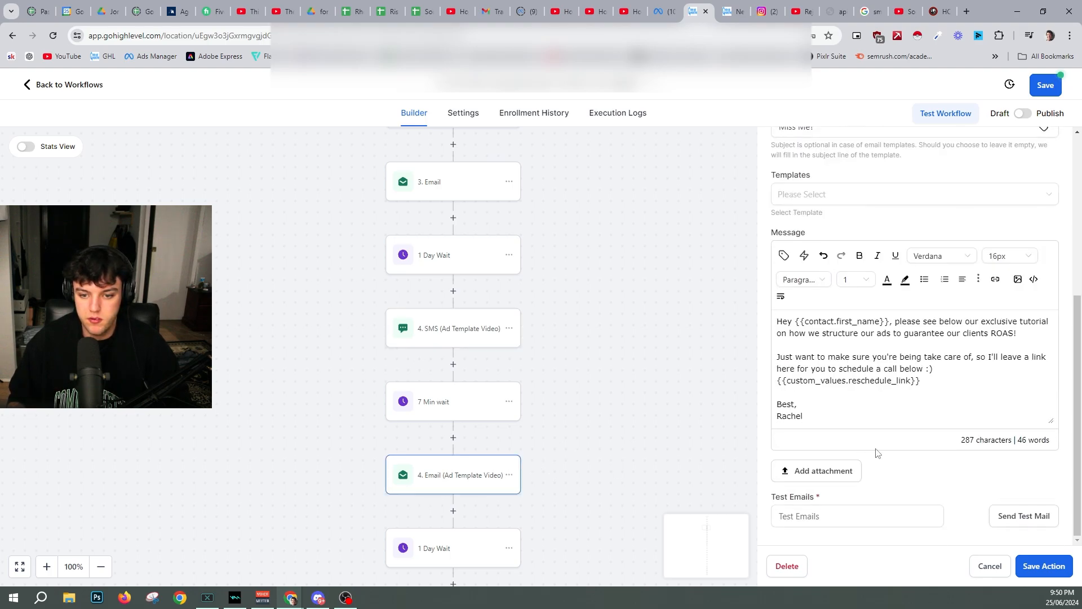
key("ctrl+shift+Home")
key("ctrl+v")
left_click(948, 391)
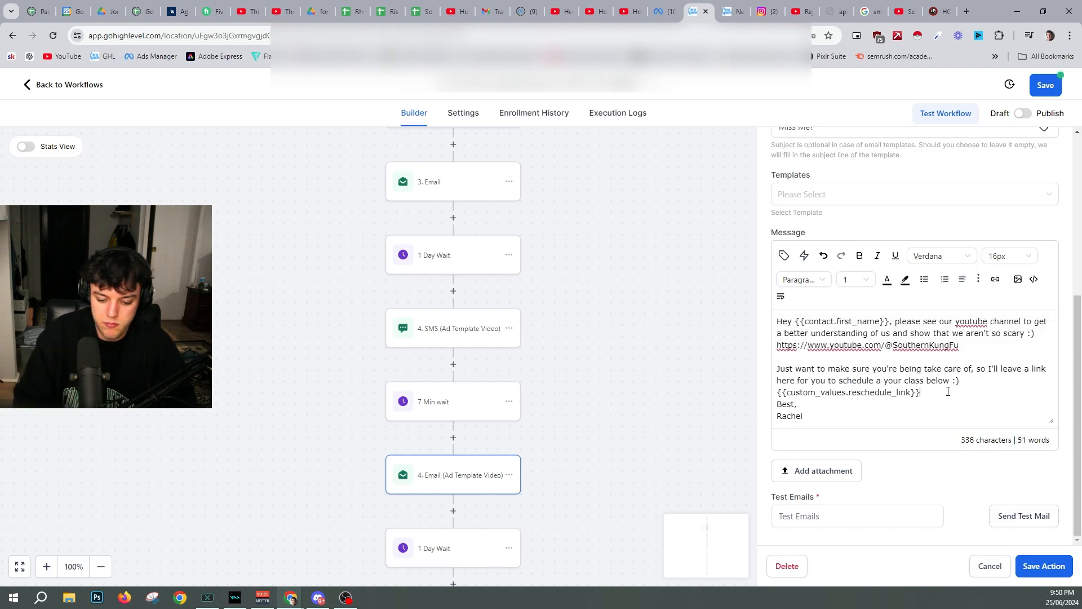
key("Return")
- Change the sender's first name in the 4. Email sign-off and save the action
double_click(792, 418)
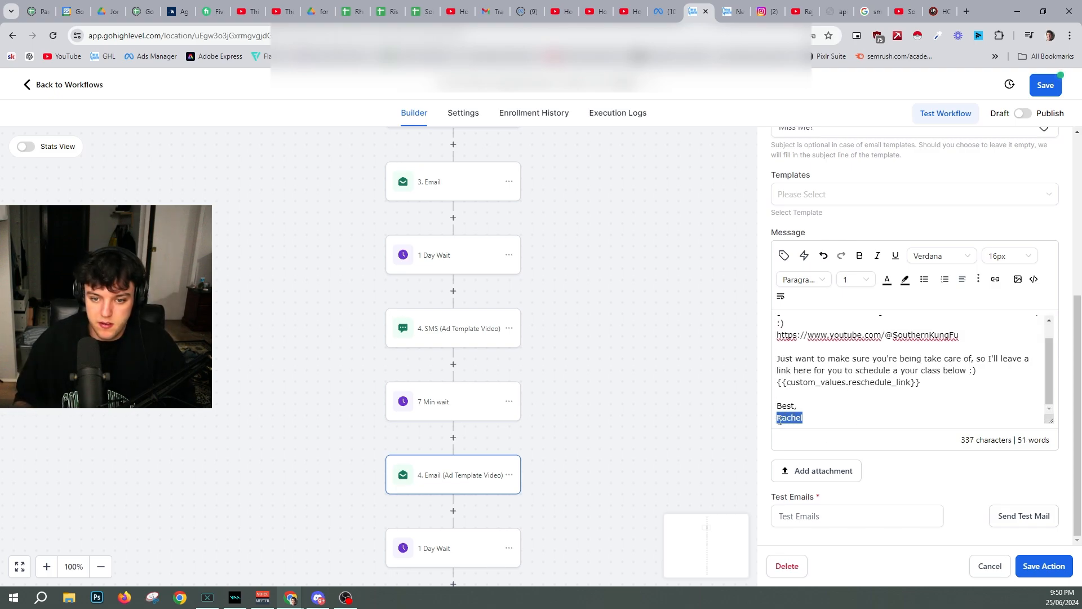
type("Karen")
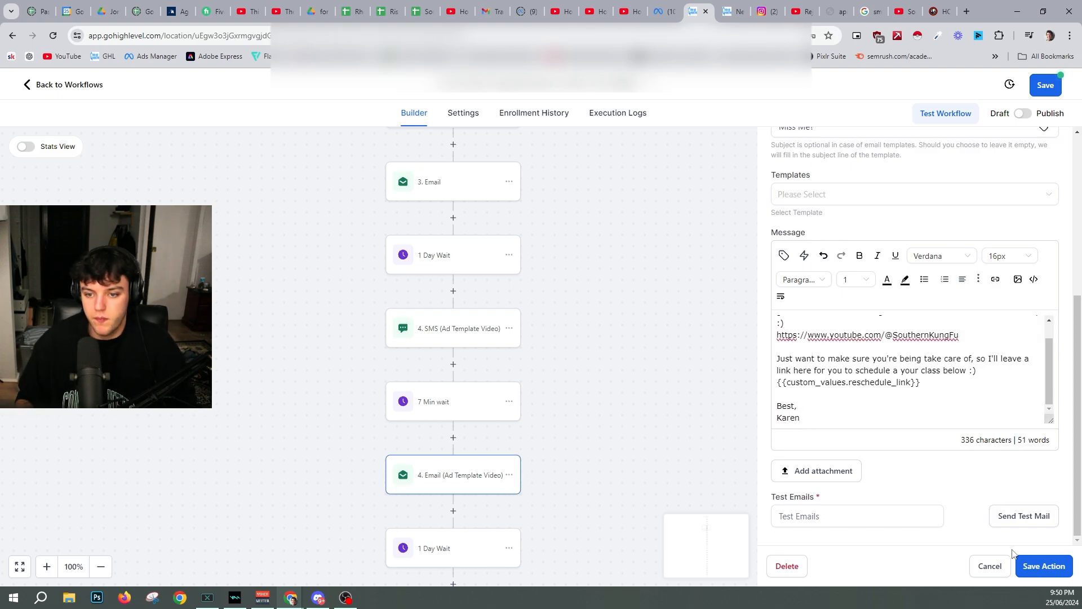
left_click(1057, 567)
- Compare the 4. SMS, 4. Email and 5. SMS messages, checking the sign-off in the 4. Email
scroll(491, 486, "down", 4)
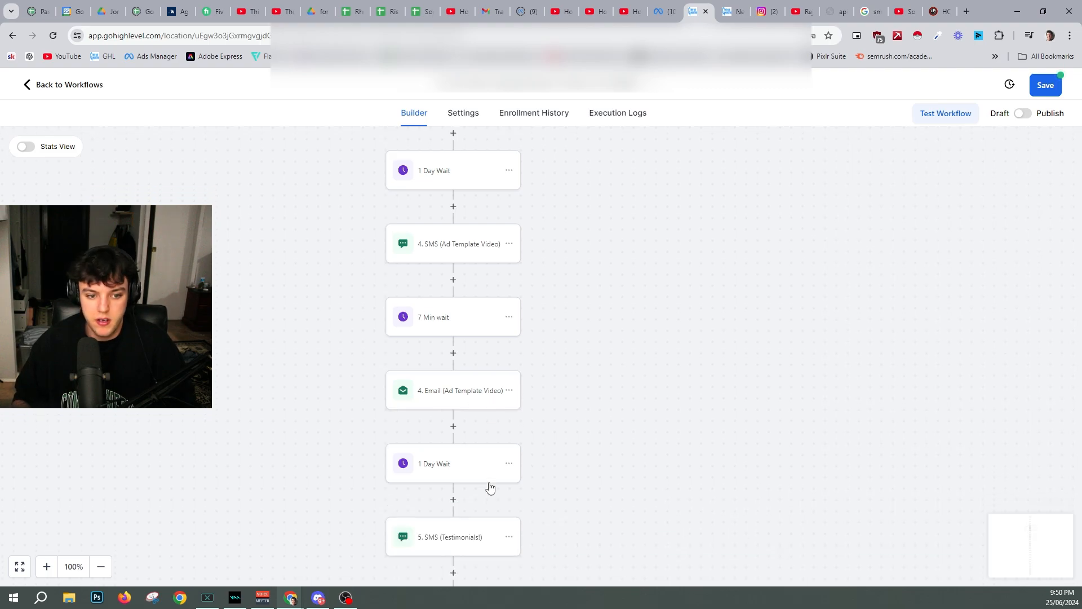
left_click(473, 432)
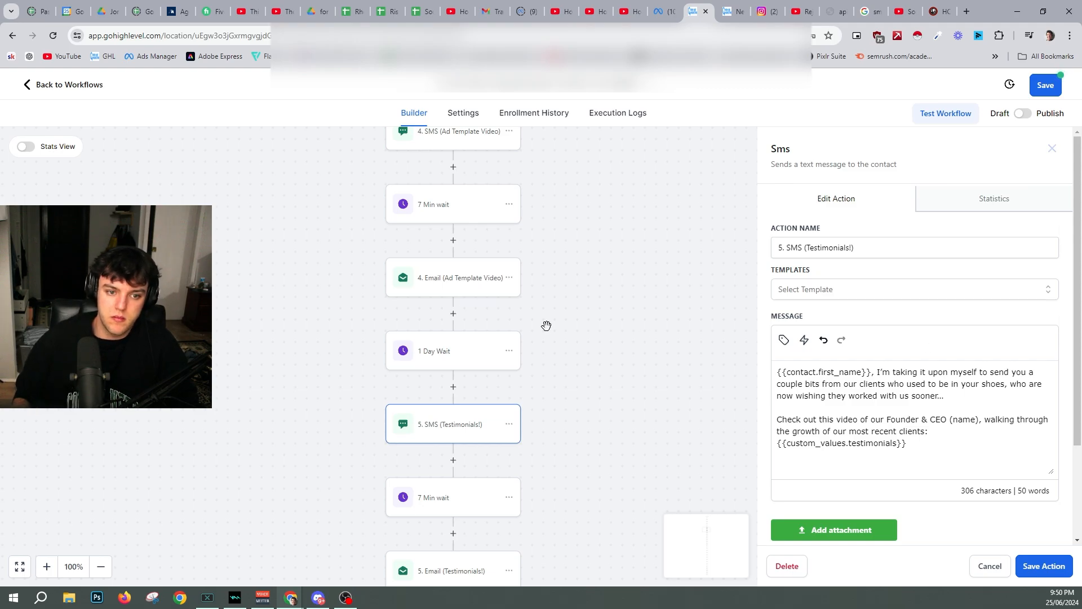
left_click(461, 290)
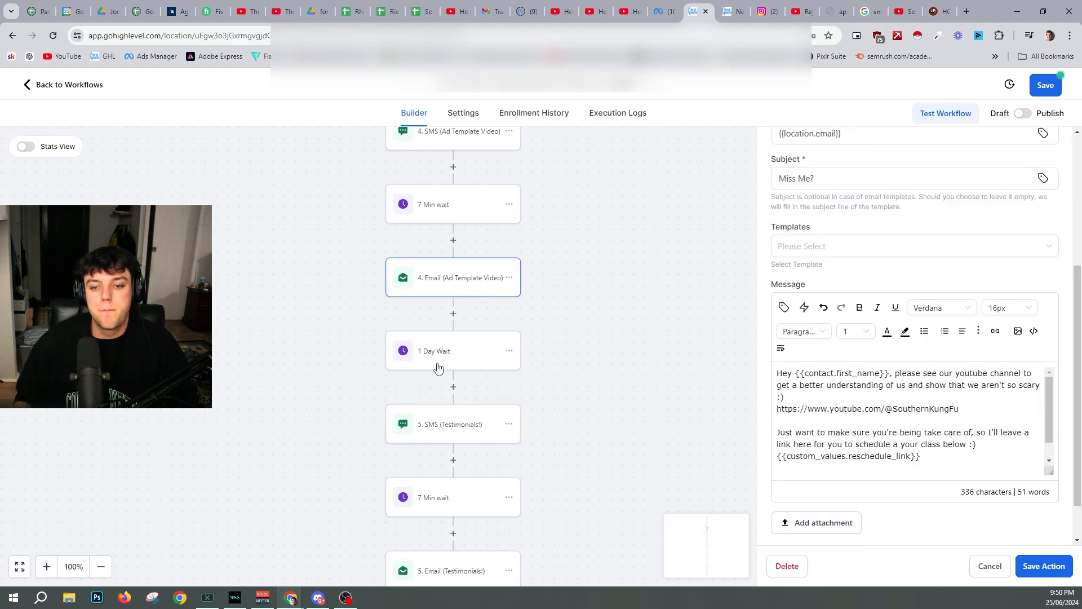
scroll(898, 451, "down", 2)
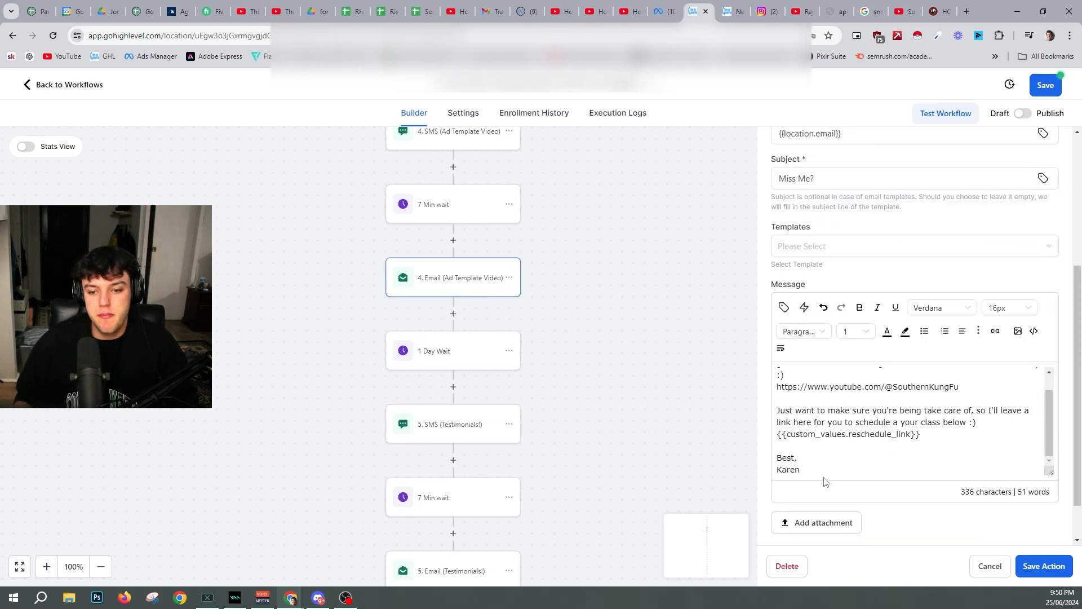
left_click_drag(810, 468, 777, 453)
scroll(430, 310, "up", 2)
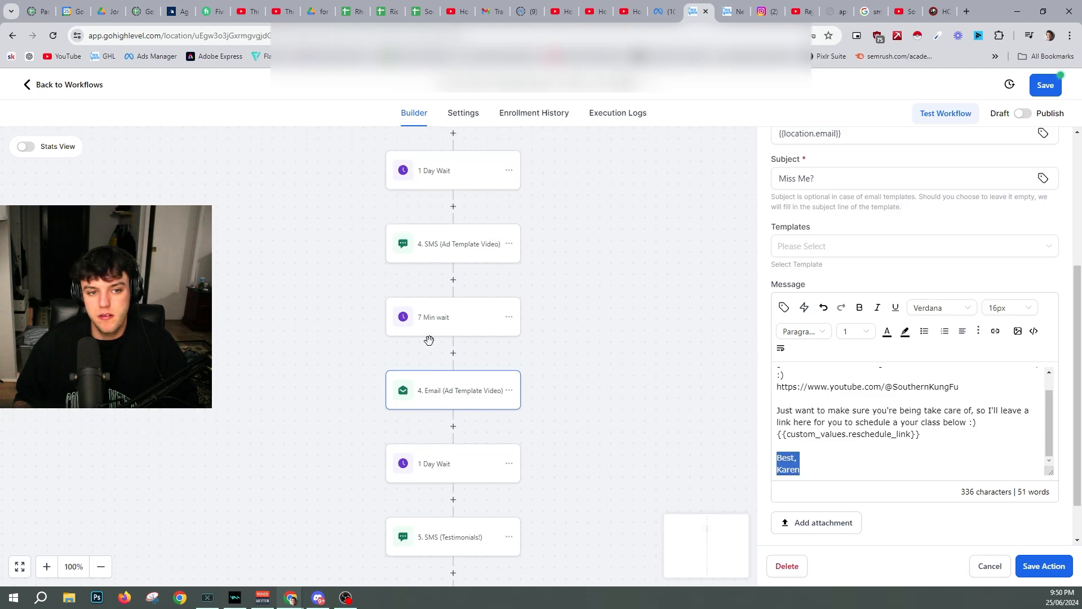
left_click(464, 259)
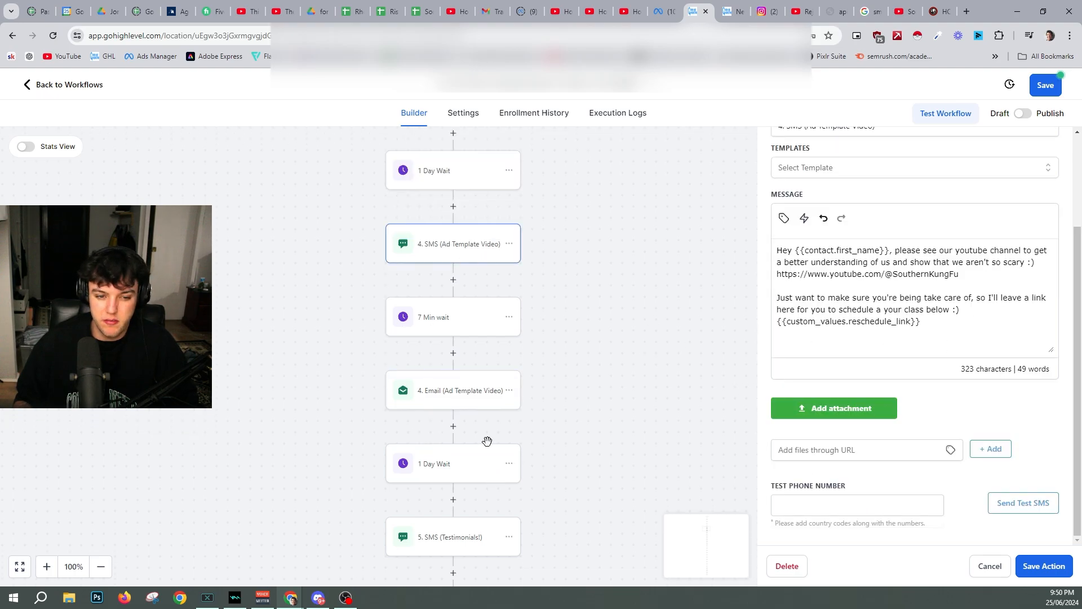
left_click(455, 390)
- In the 5. SMS (Testimonials!) message, replace "worked with us sooner..." with "joined sooner!" and remove the blank line after it
scroll(544, 404, "down", 3)
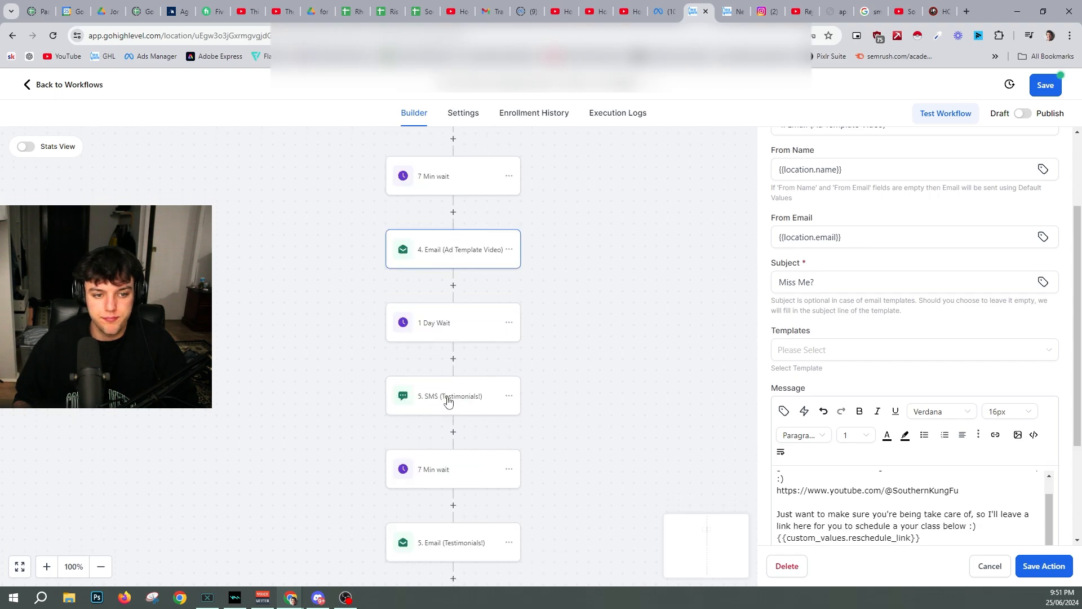
left_click(446, 398)
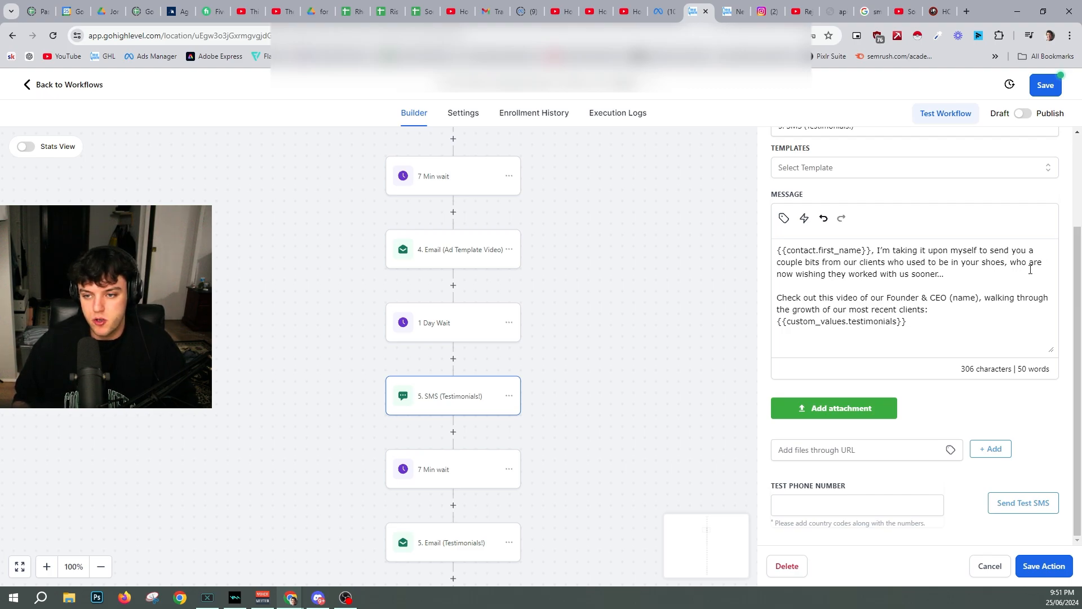
left_click(849, 273)
type("joined sooner!")
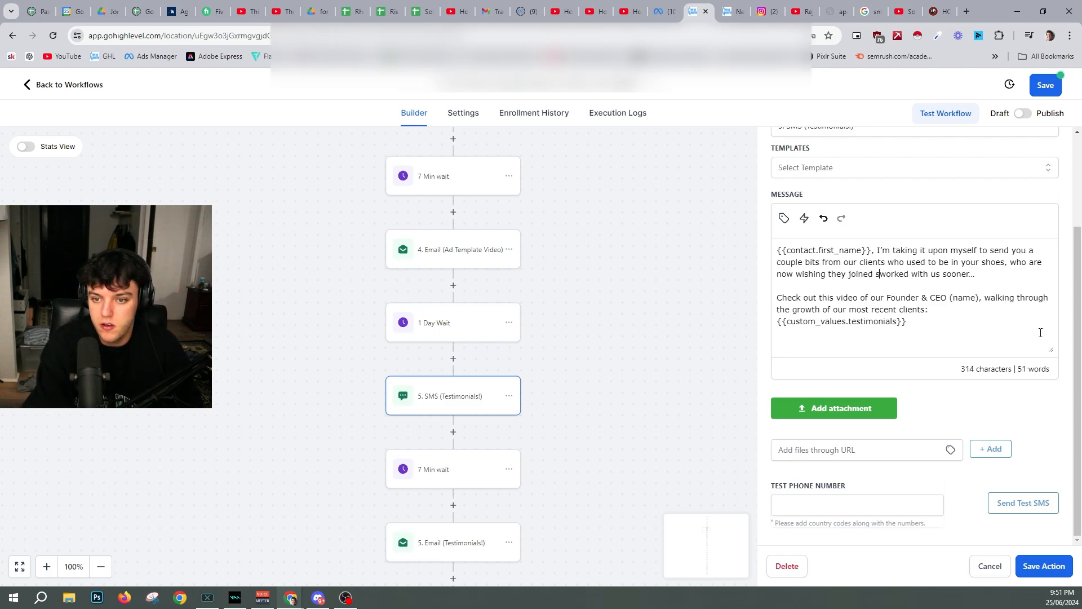
key("Delete")
key("Delete")
key("Delete")
key("Delete")
key("Delete")
key("Delete")
key("Delete")
key("Delete")
key("Delete")
key("Delete")
key("Delete")
key("Delete")
key("Delete")
key("Delete")
key("Delete")
key("Delete")
key("Delete")
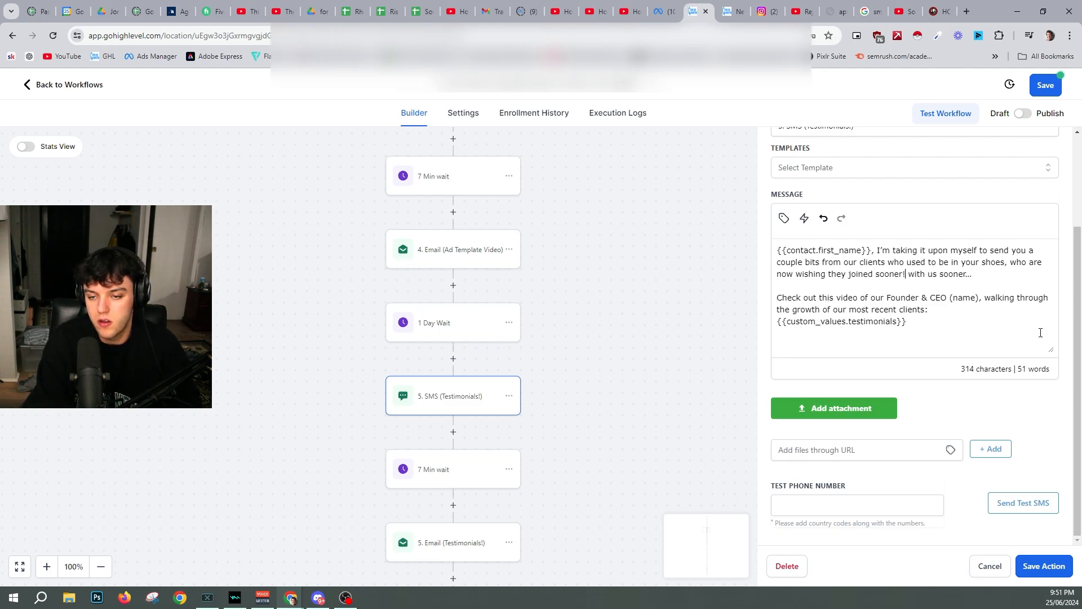
key("Delete")
key("Delete")
key("Delete")
key("Delete")
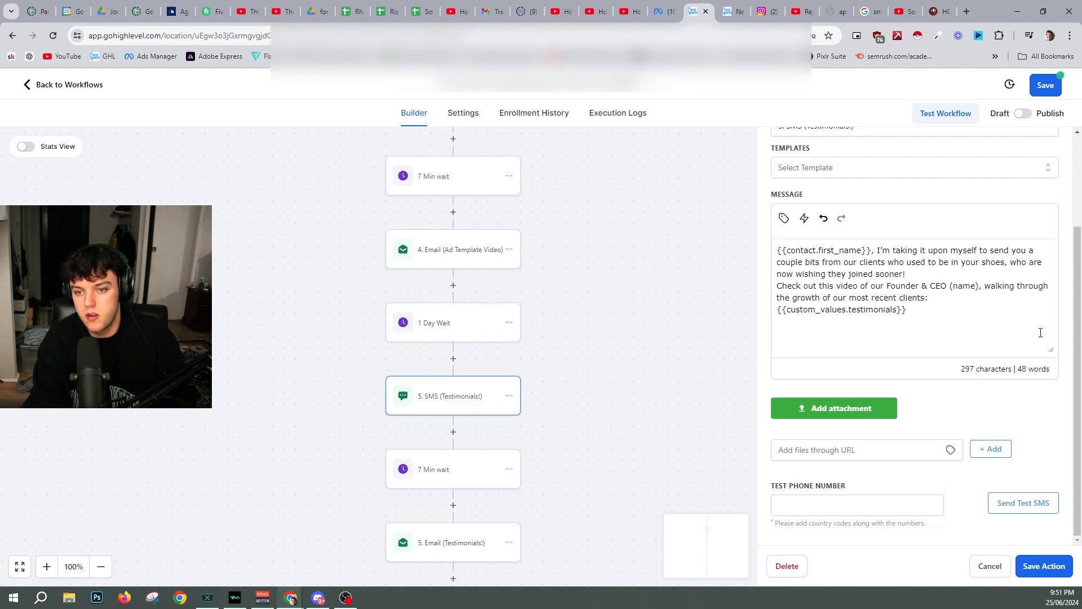
- Add a blank line before "Check out this video" in the 5. SMS (Testimonials!) message and save the action
key("Return")
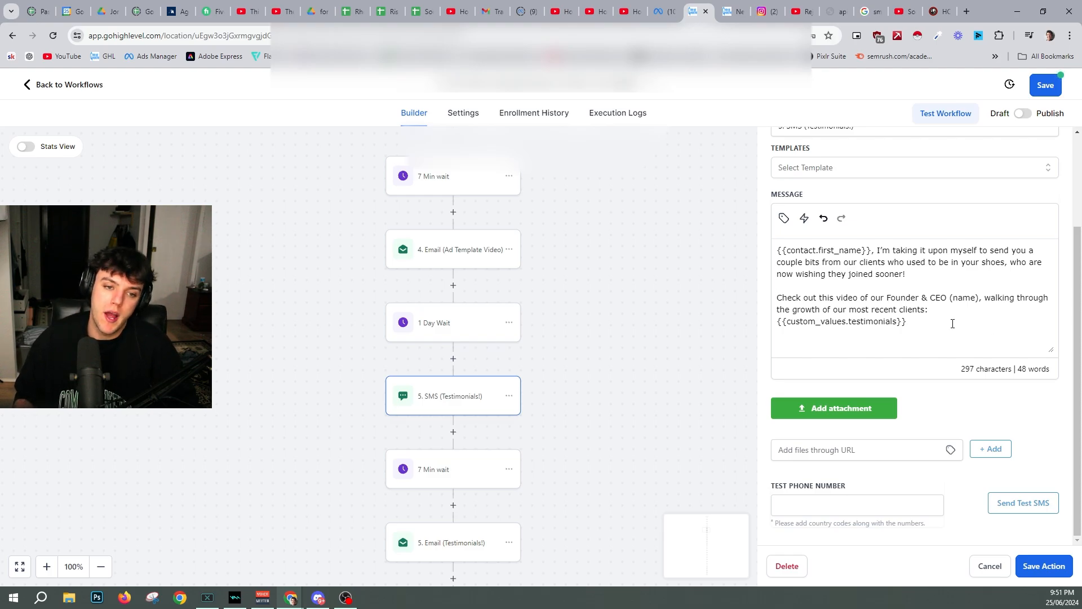
left_click(1045, 566)
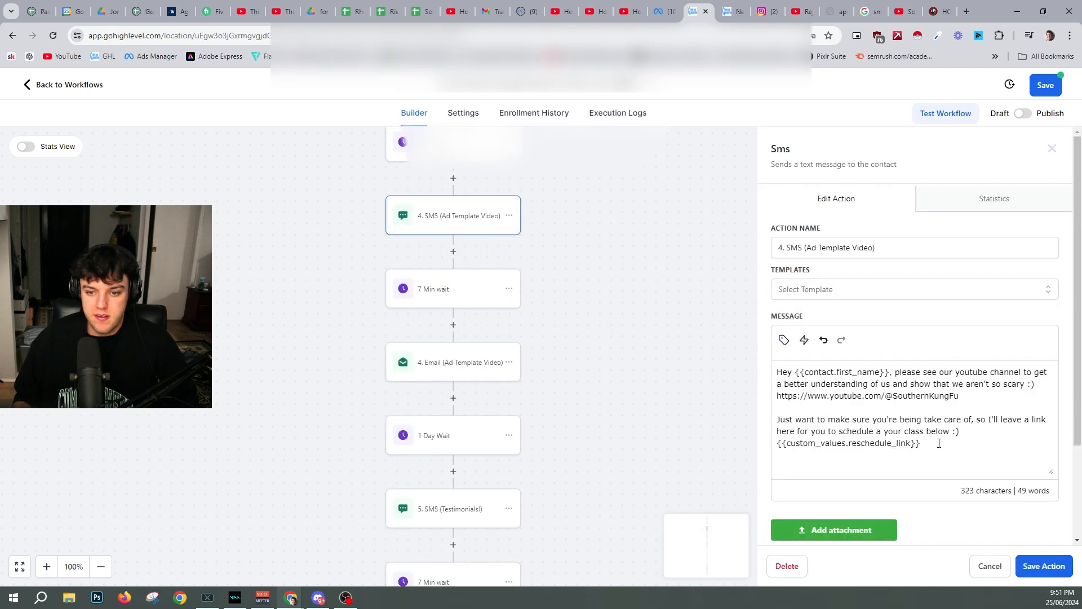
- Check the reschedule link value in the 4. SMS message against the phone screenshot of the received text in Discord
left_click_drag(930, 447, 788, 443)
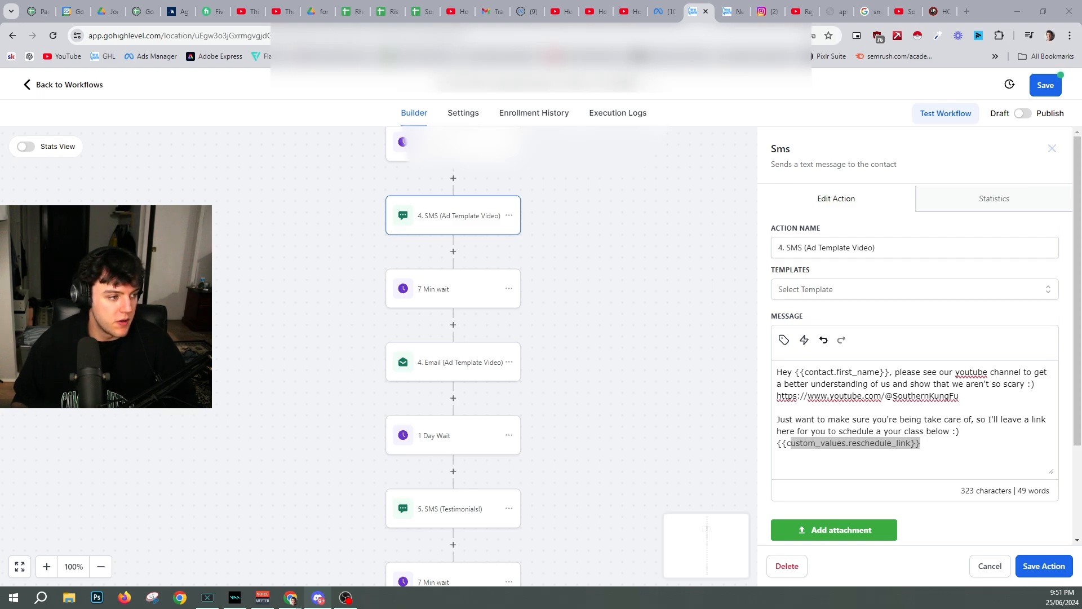
left_click_drag(0, 24, 620, 0)
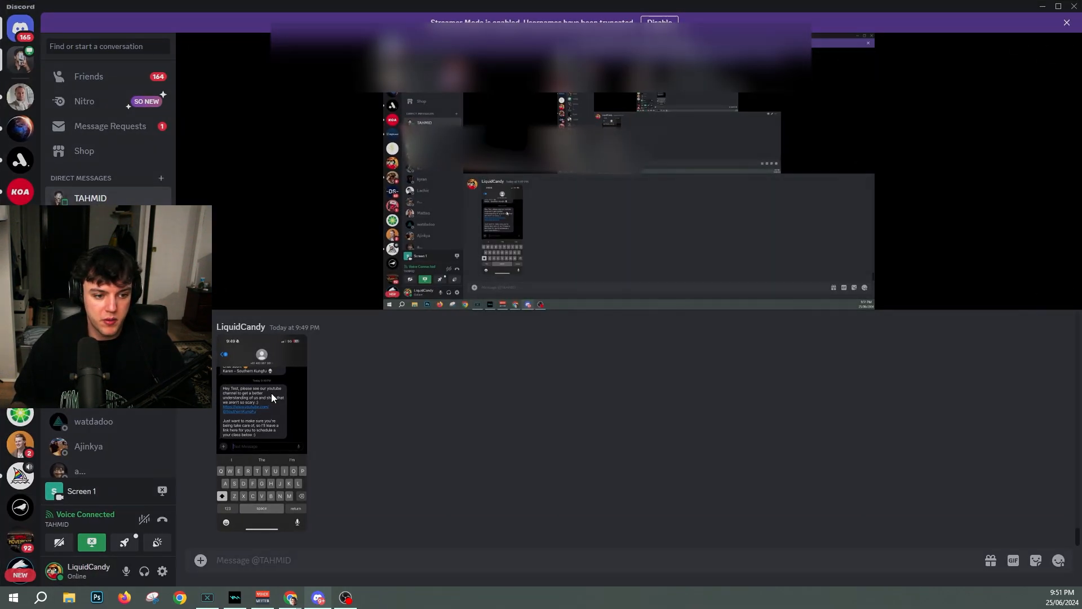
left_click(272, 393)
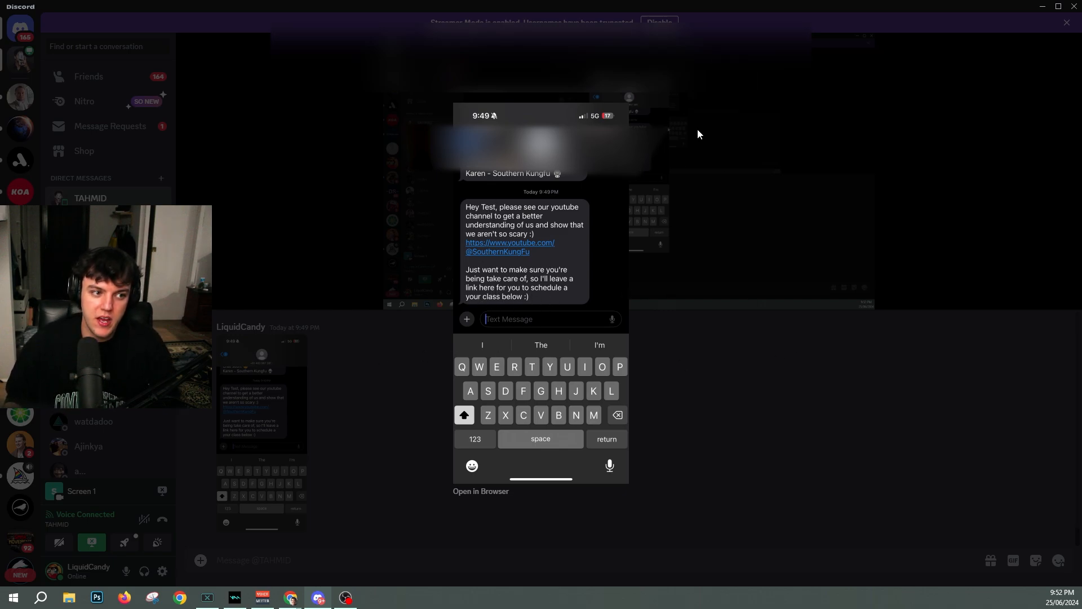
left_click(797, 133)
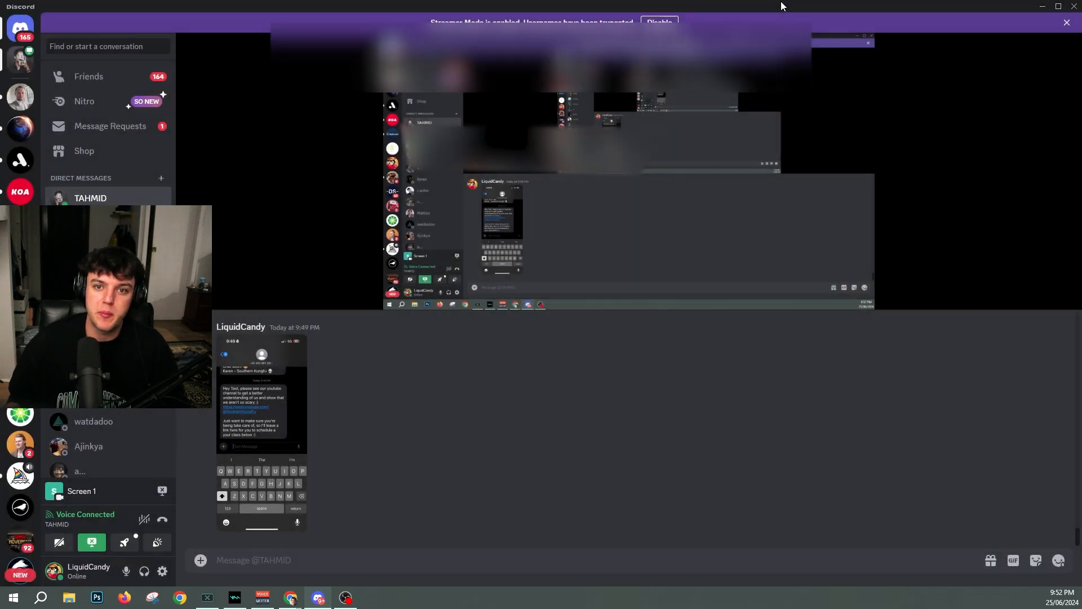
left_click(282, 411)
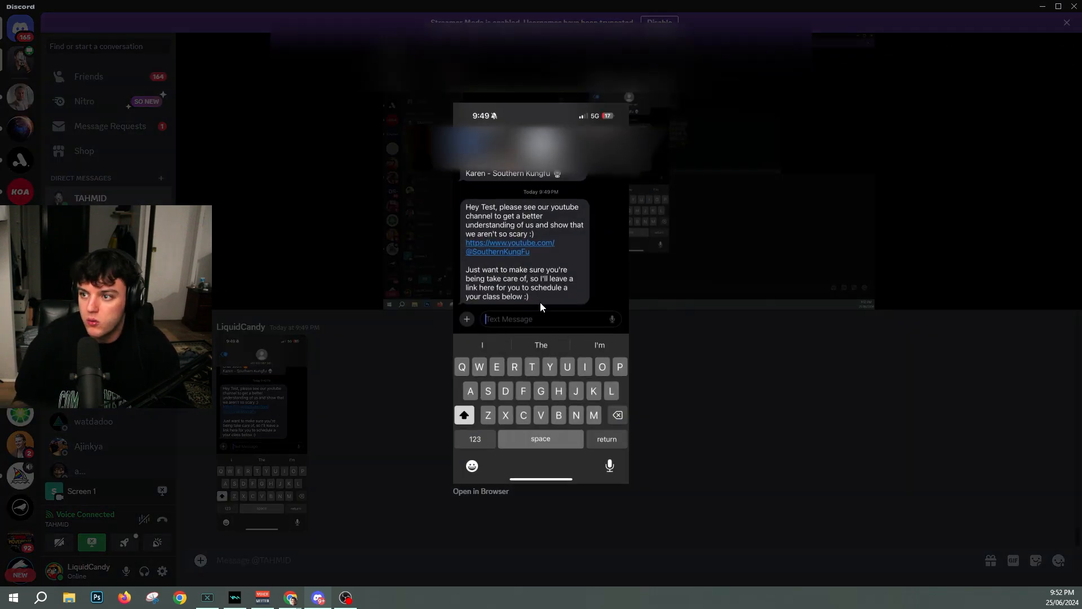
- Return to the 4. SMS (Ad Template Video) action, check its {{custom_values.reschedule_link}} placeholder, and save the workflow
left_click(742, 24)
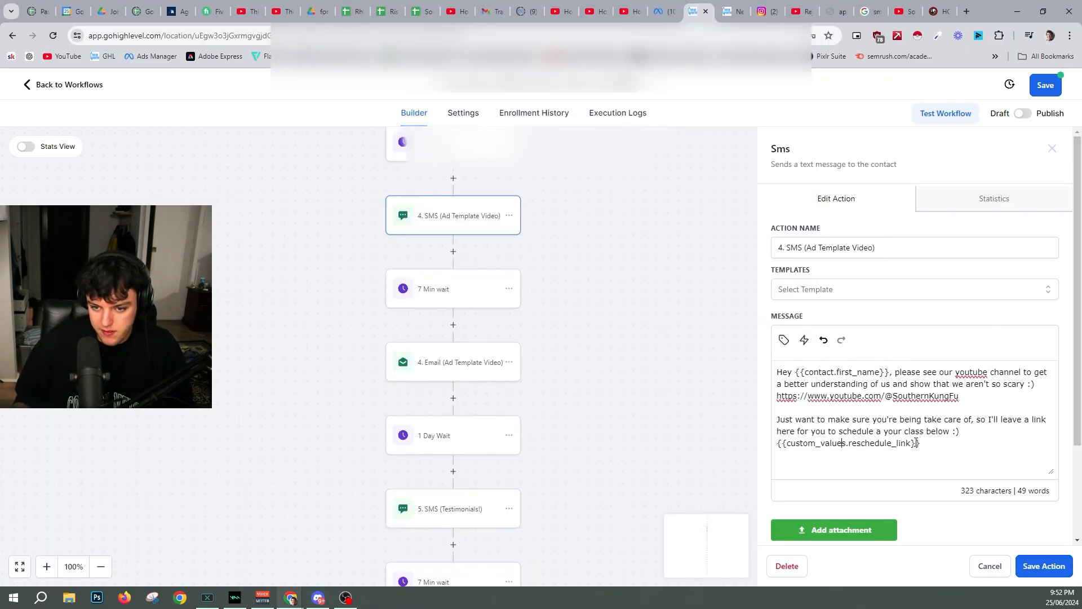
left_click_drag(916, 443, 789, 451)
left_click(815, 443)
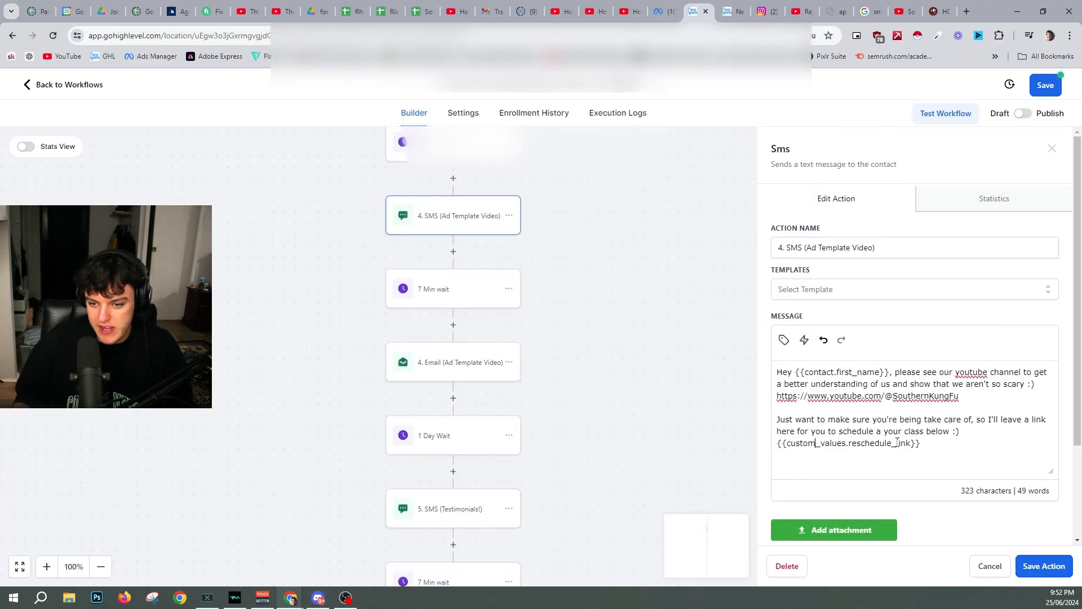
left_click_drag(923, 443, 778, 453)
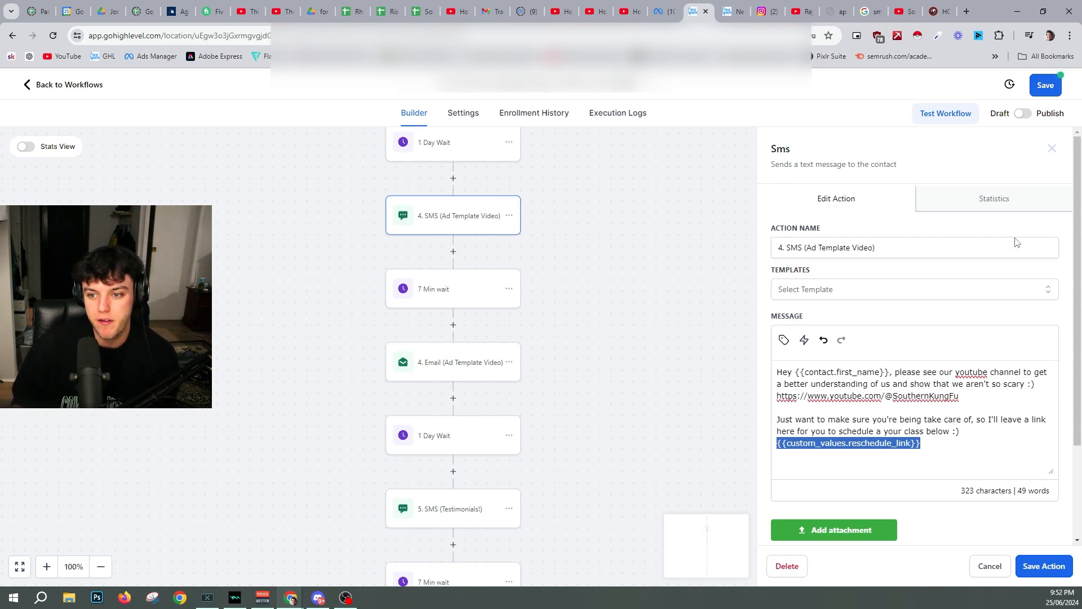
left_click(1047, 86)
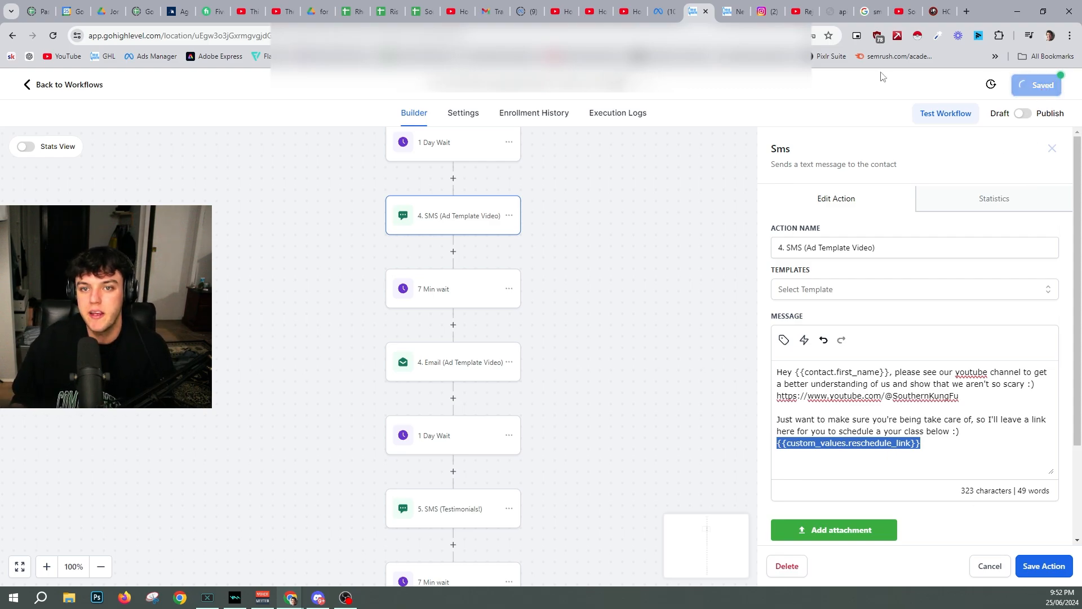
- Leave the Southern Kungfu account settings in the other browser tab and return to the workflow builder
left_click(729, 6)
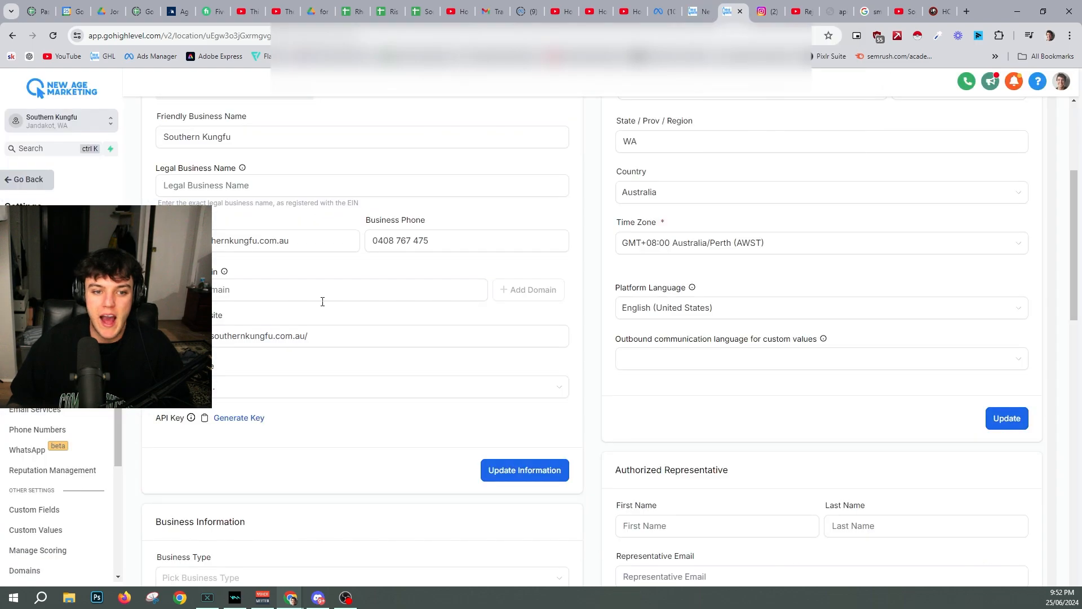
left_click(21, 182)
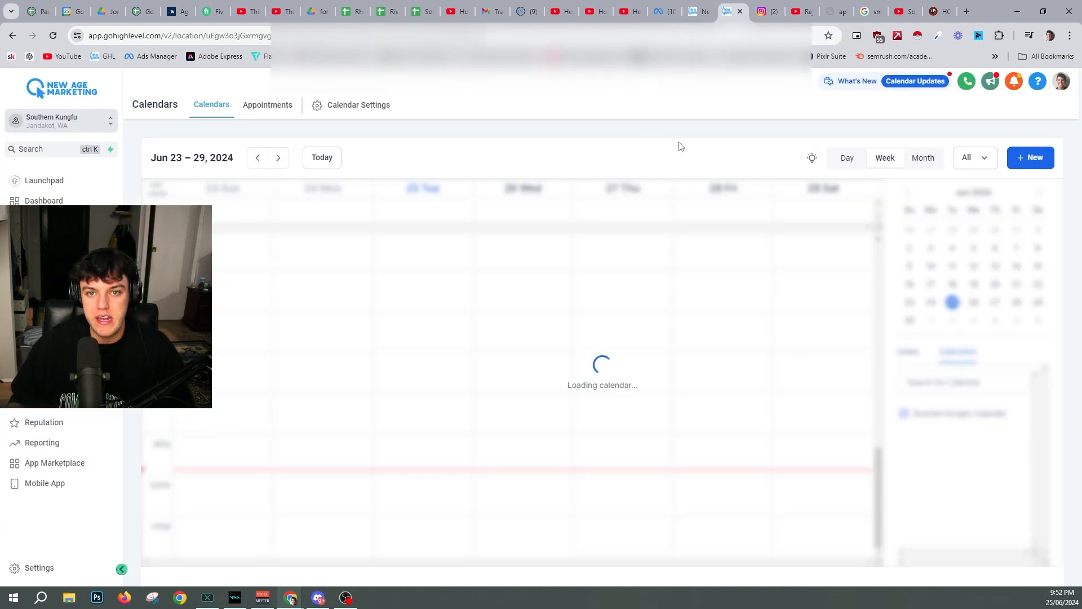
left_click(699, 16)
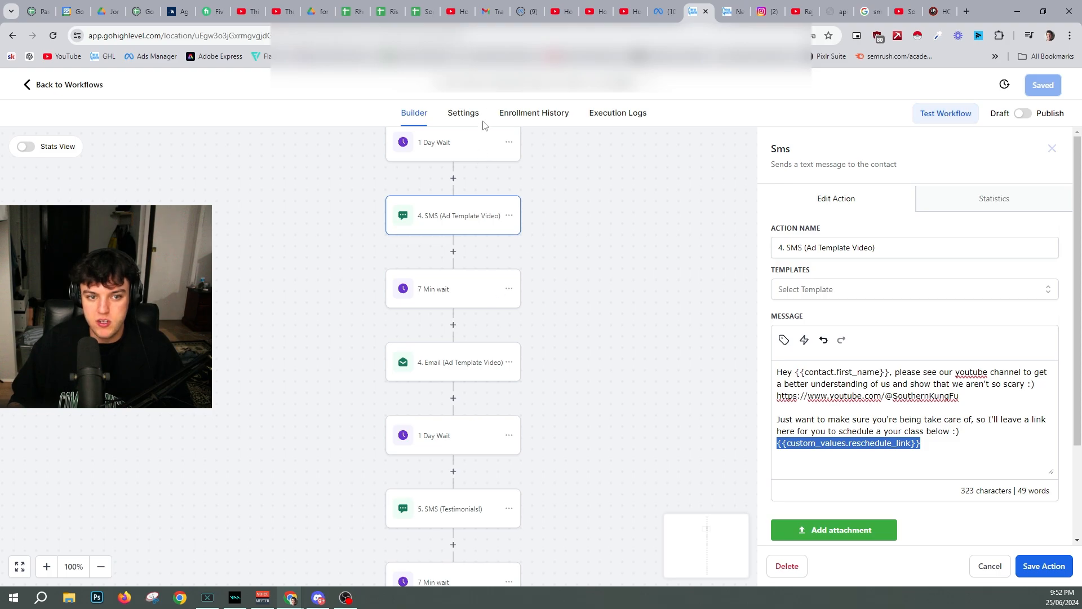
- Review the messages of the 4. SMS and 4. Email (Ad Template Video) actions and look over the following workflow actions
scroll(509, 467, "down", 1)
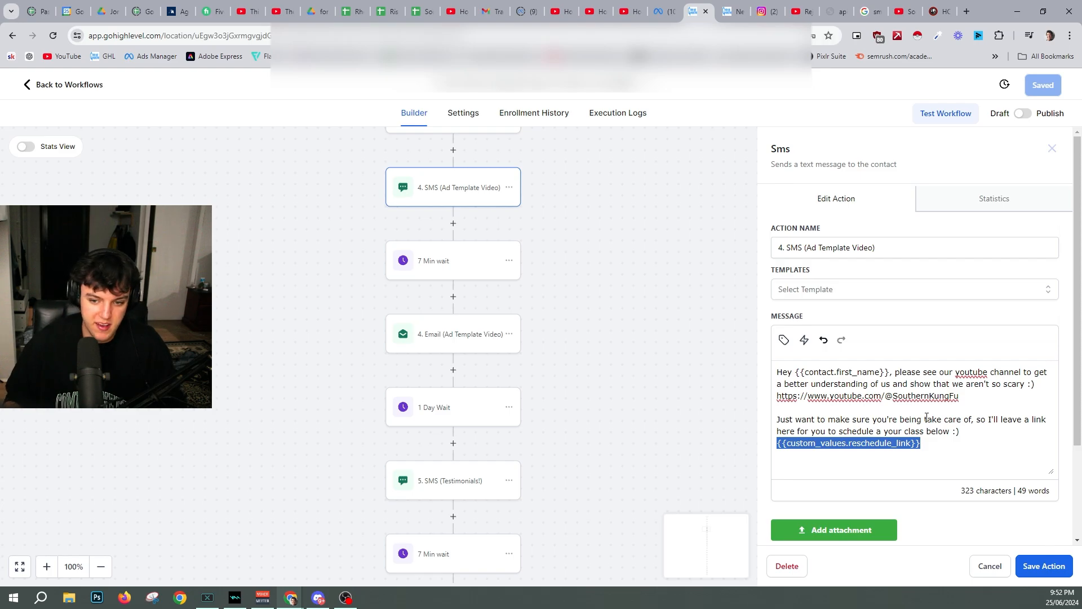
left_click(959, 441)
left_click_drag(958, 442, 813, 430)
left_click(856, 442)
scroll(907, 435, "down", 2)
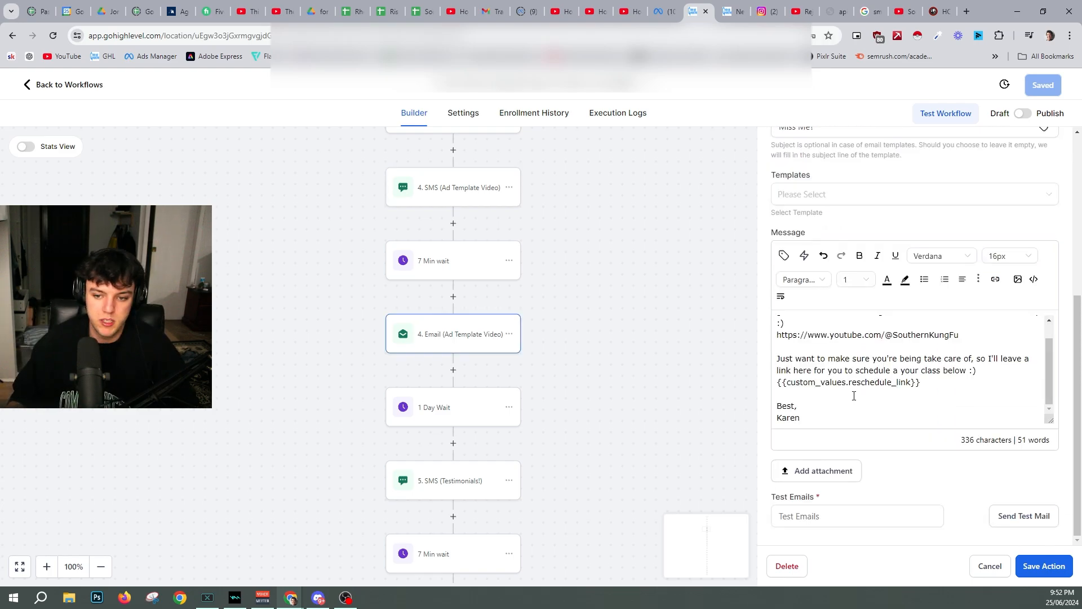
scroll(854, 396, "up", 2)
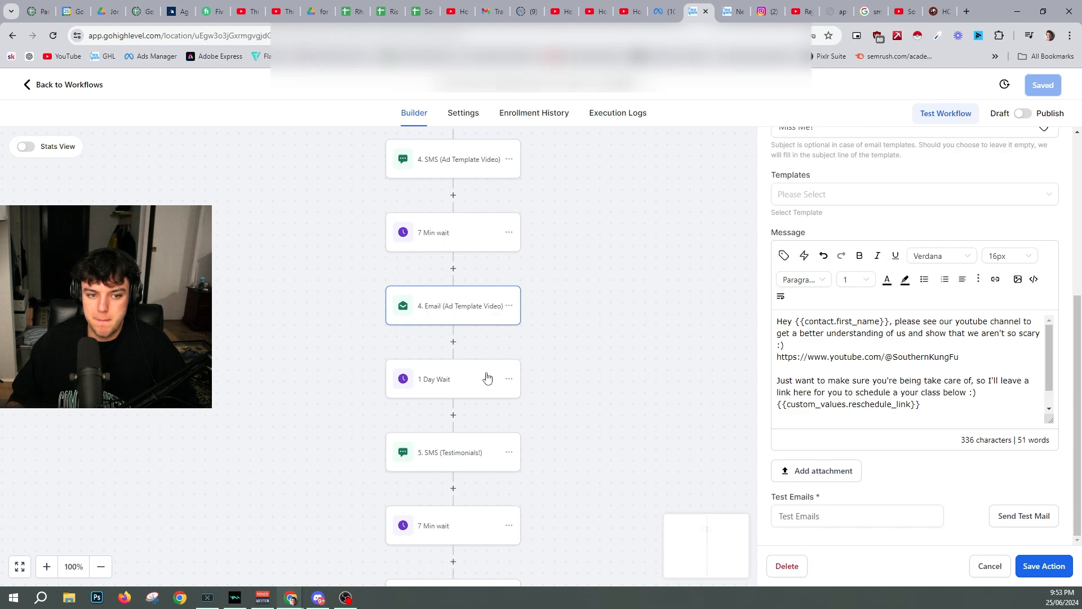
left_click(462, 466)
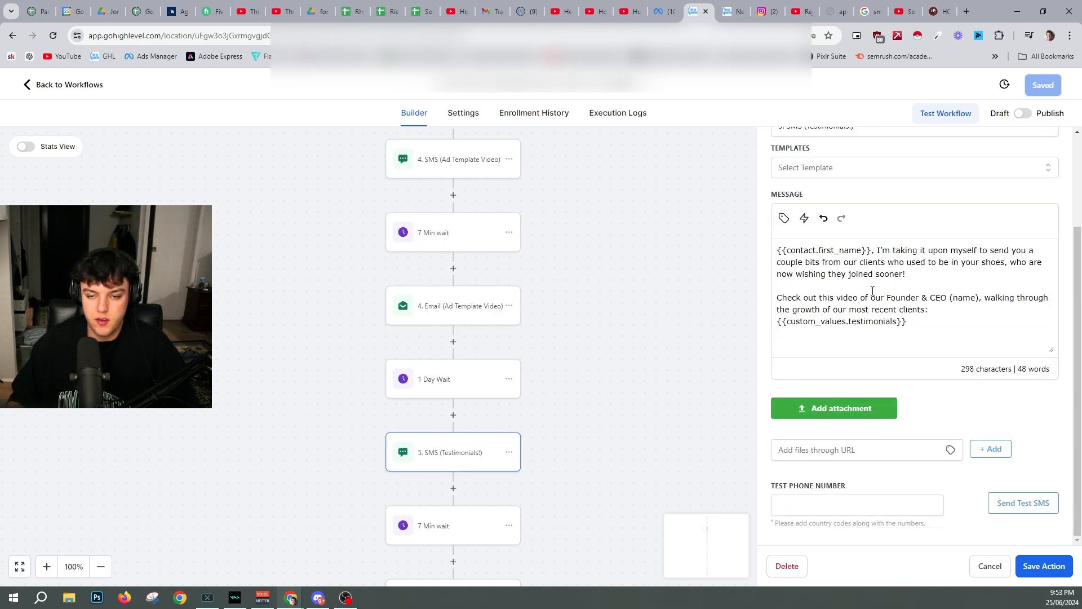
scroll(577, 418, "down", 12)
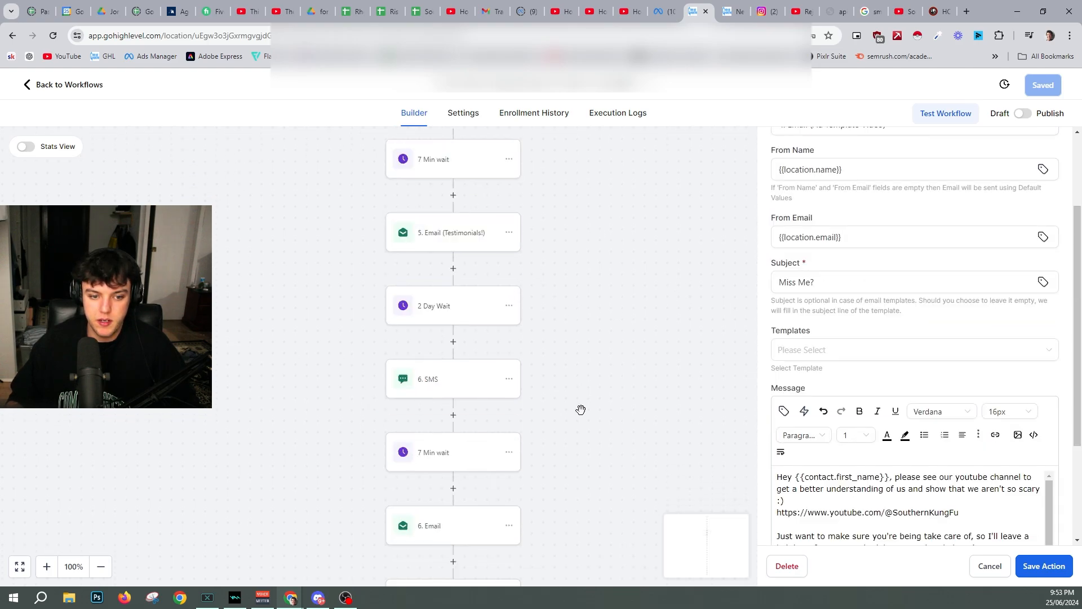
scroll(578, 408, "up", 12)
scroll(958, 360, "down", 3)
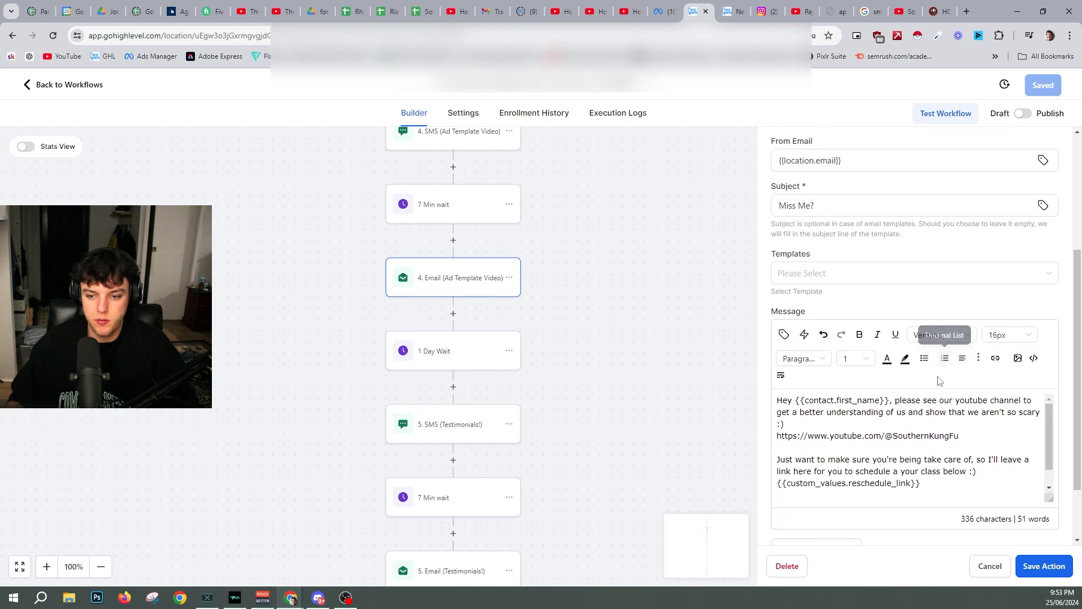
- Open the 5. SMS (Testimonials!) action and read through its client and founder video paragraphs
left_click(496, 418)
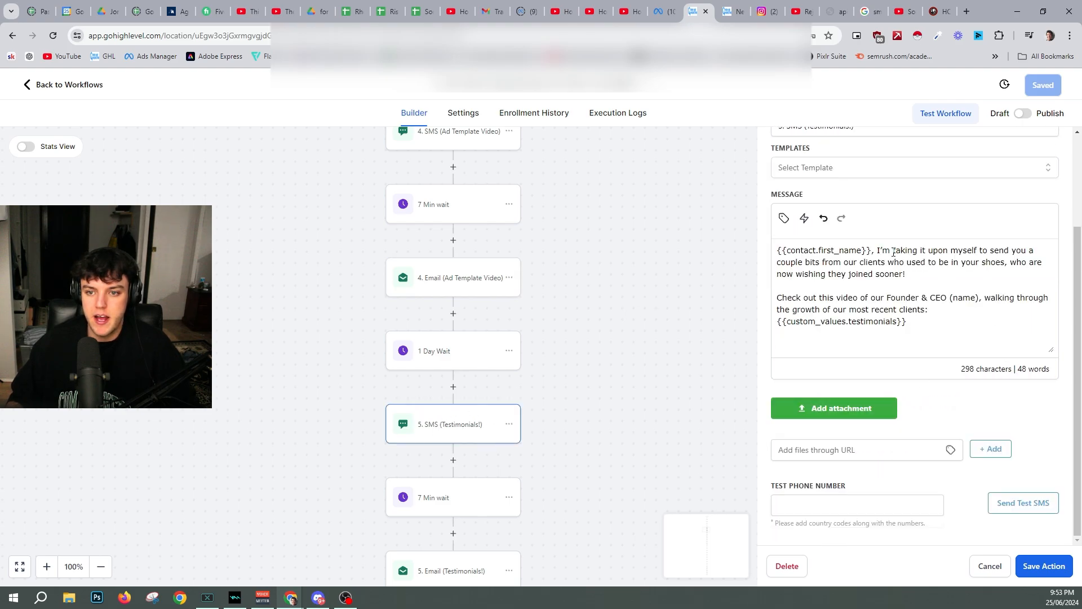
left_click_drag(891, 249, 903, 280)
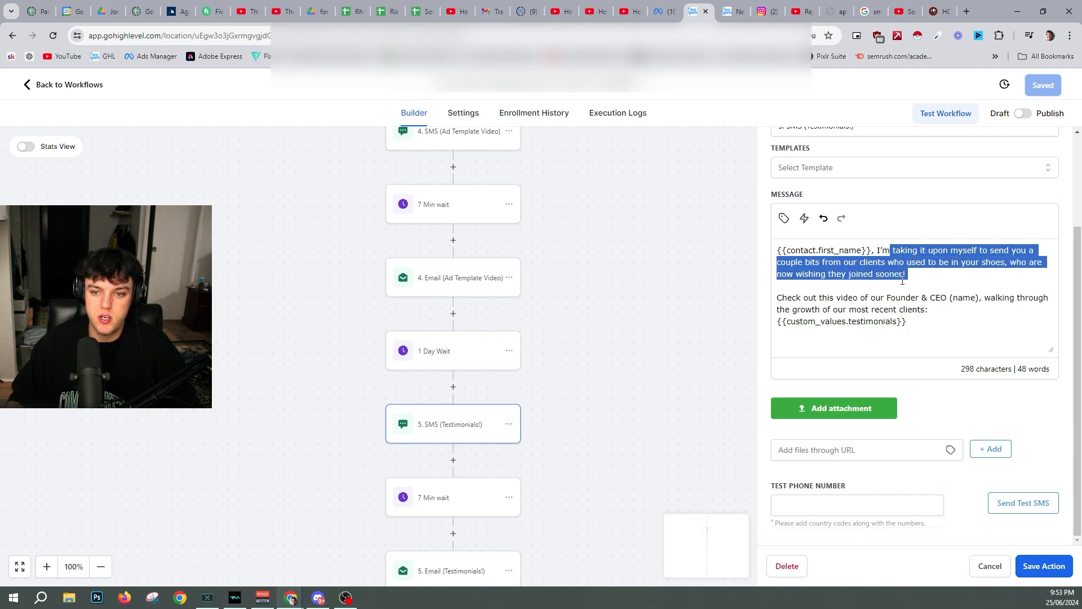
left_click(871, 300)
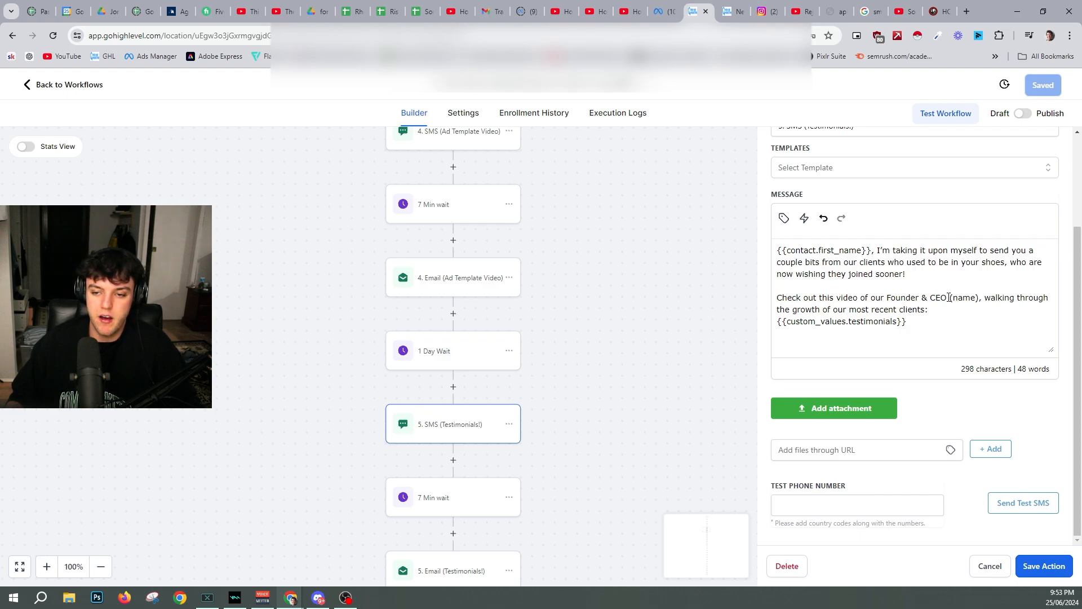
left_click_drag(976, 297, 913, 310)
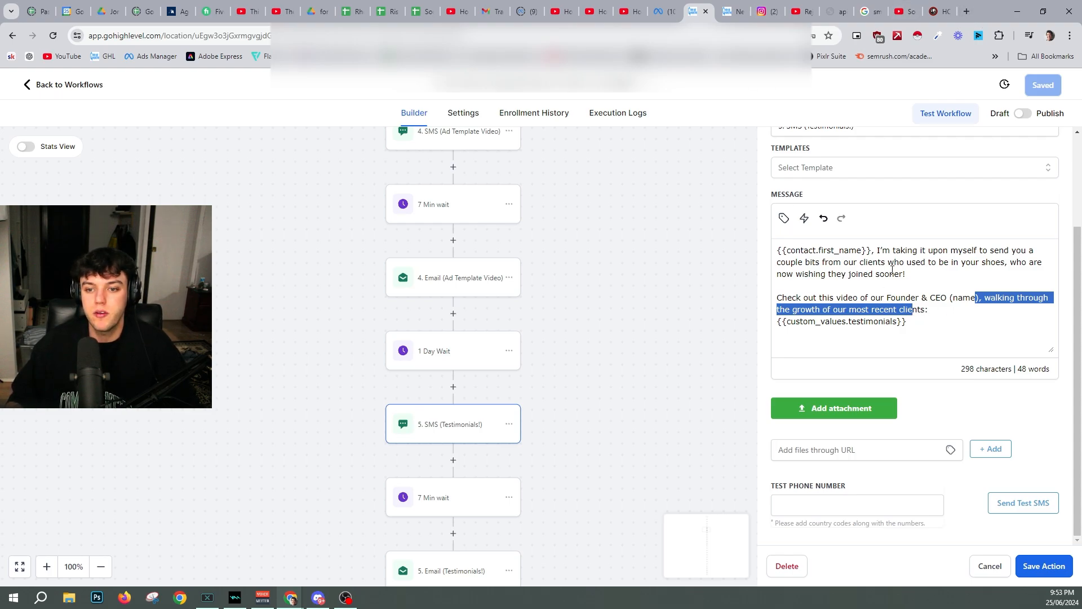
- Open the Southern Kung Fu Facebook page in a new browser tab
left_click(966, 11)
type("facebook")
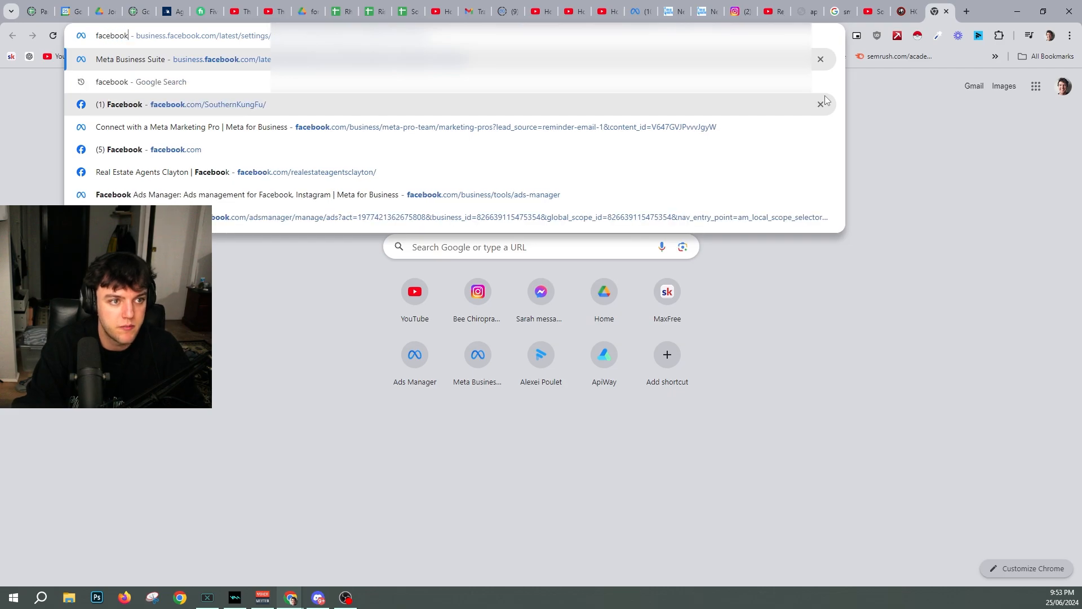
key("Return")
type("southern k")
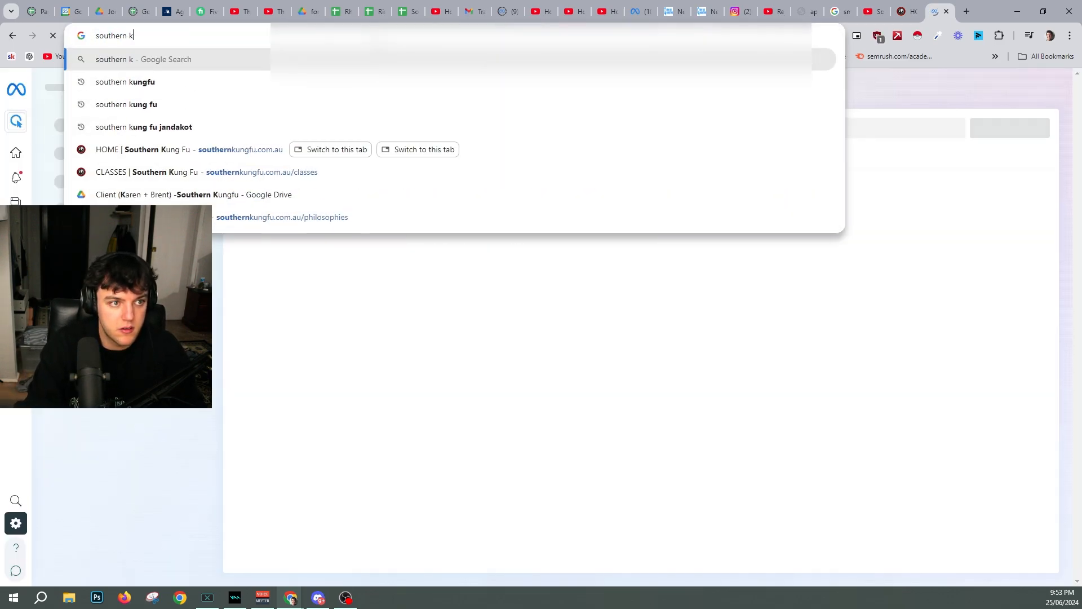
type("ung fu facebook")
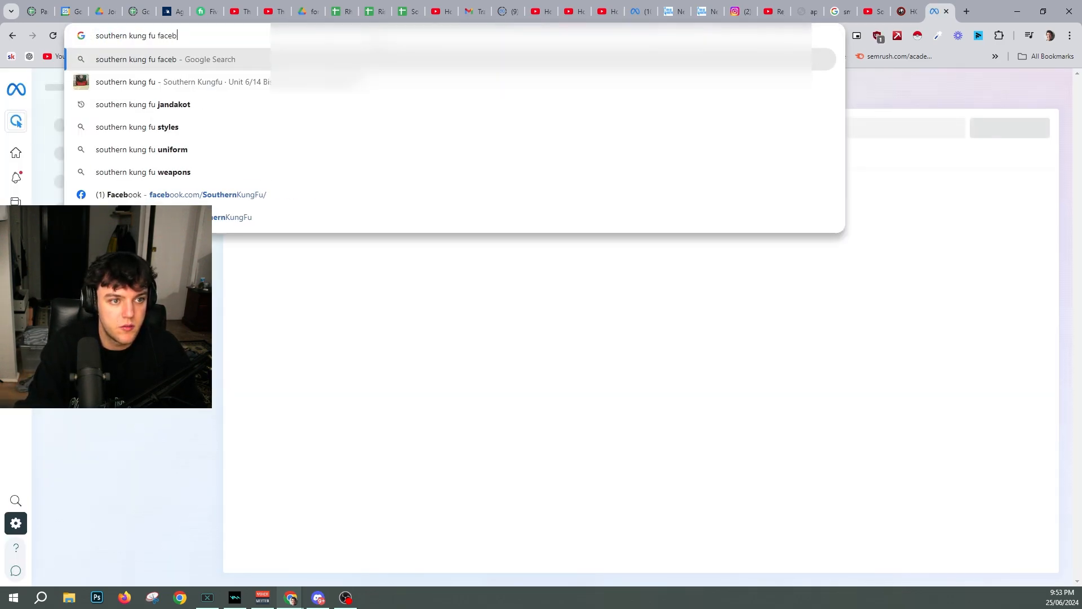
key("Return")
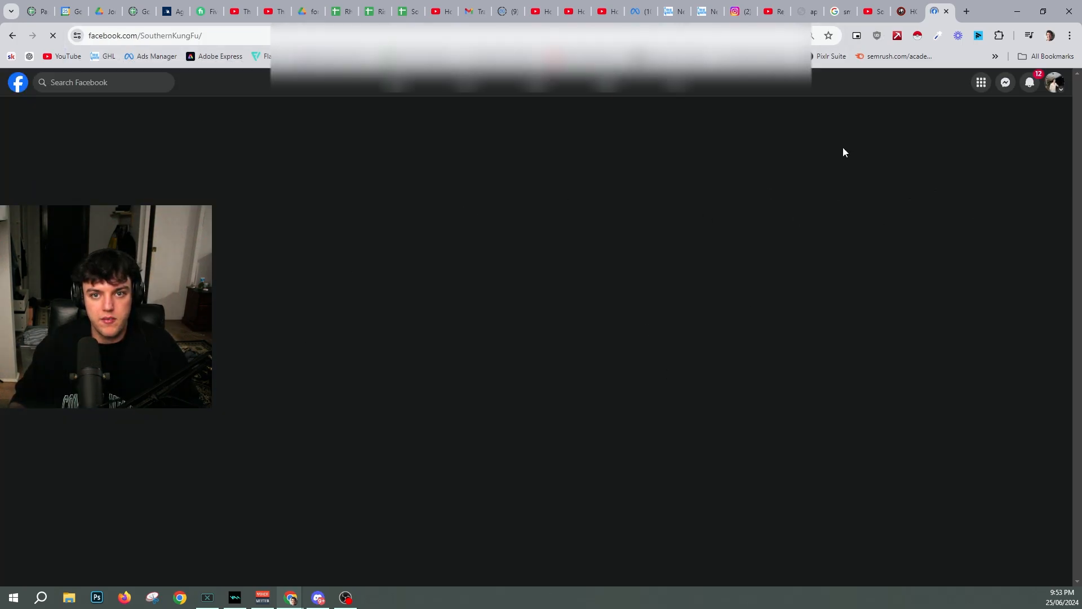
- Find the "Student Testimonial" reel on the Facebook page, copy its link, and close the reel
scroll(499, 337, "down", 5)
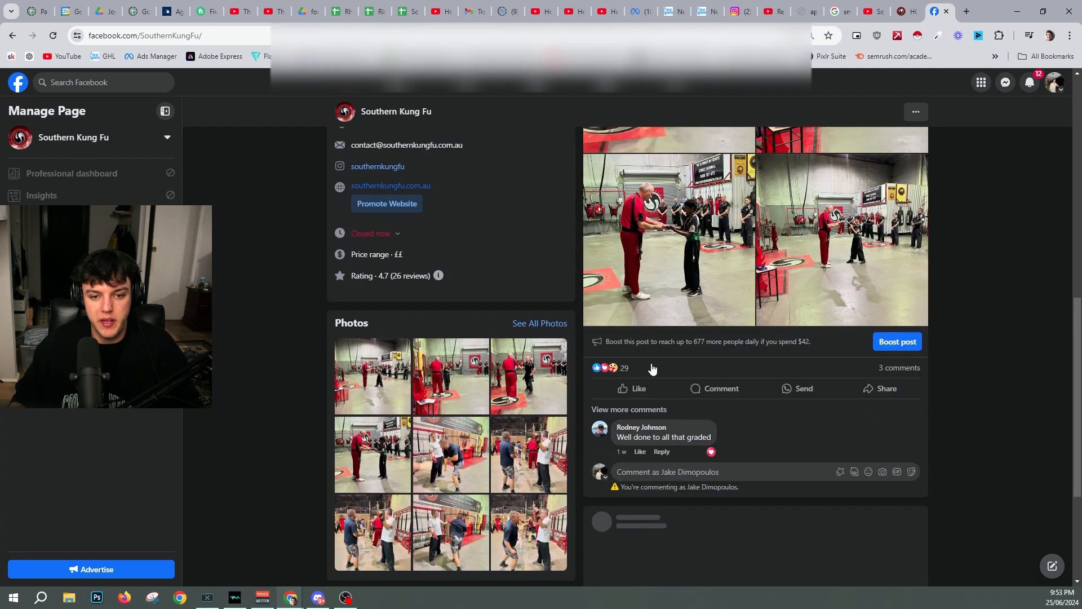
scroll(822, 216, "down", 5)
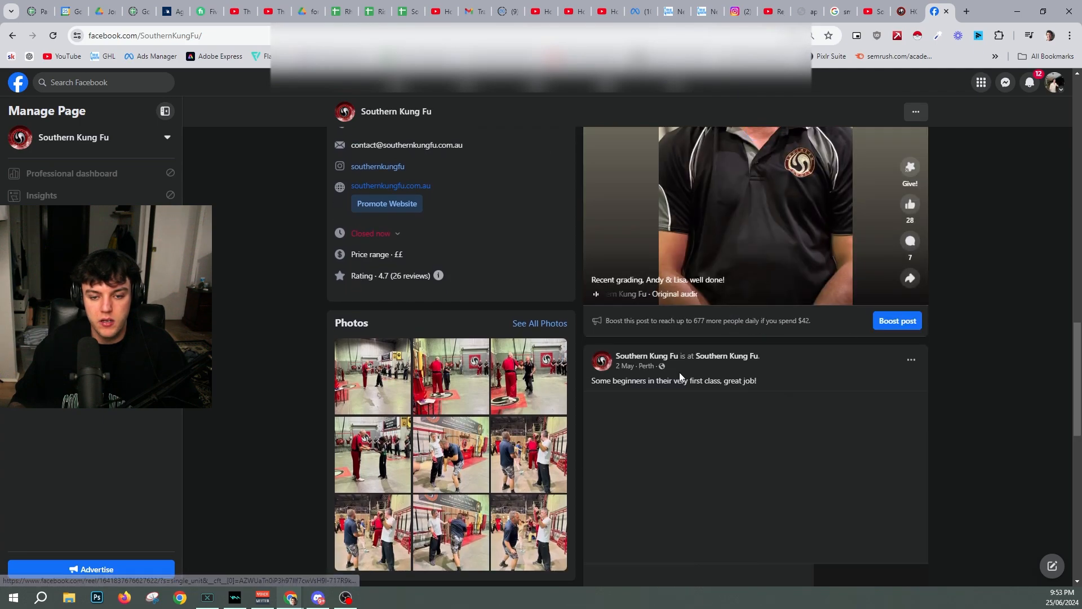
scroll(678, 372, "up", 6)
scroll(721, 372, "down", 12)
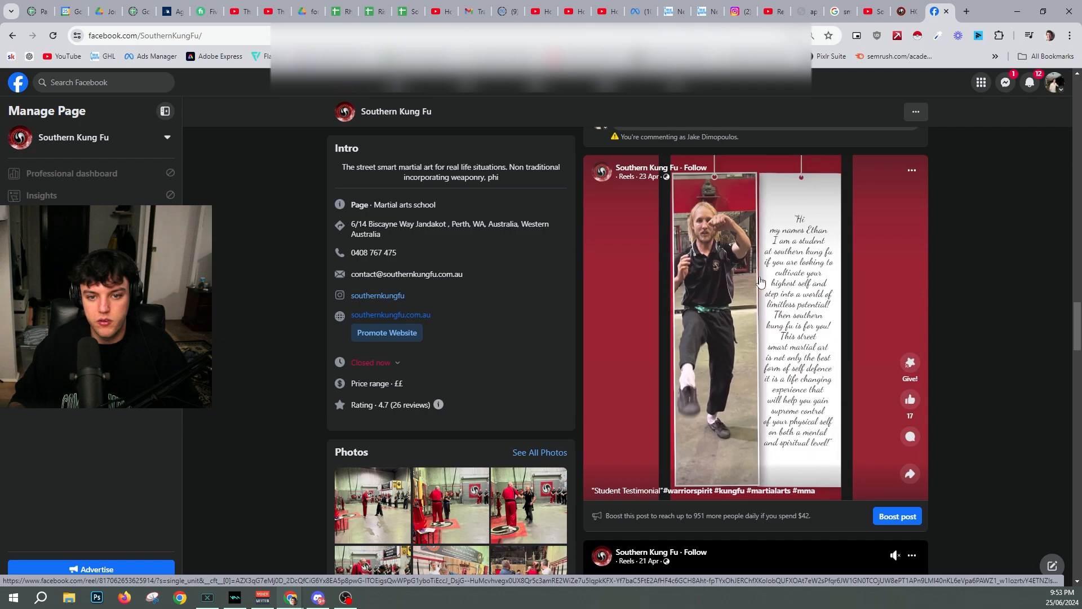
left_click(759, 290)
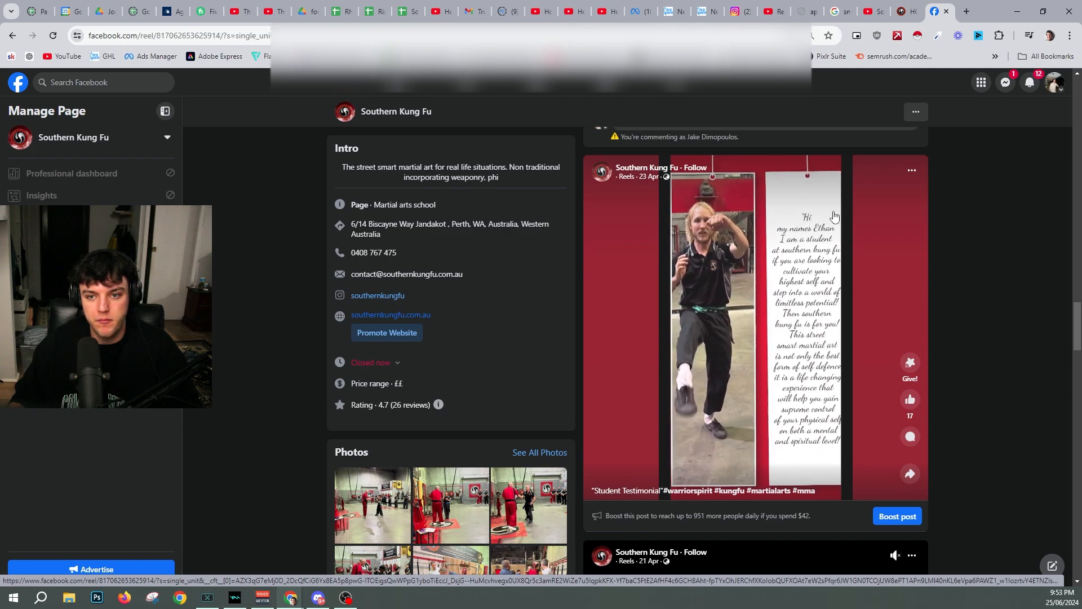
key("ctrl+l")
key("ctrl+c")
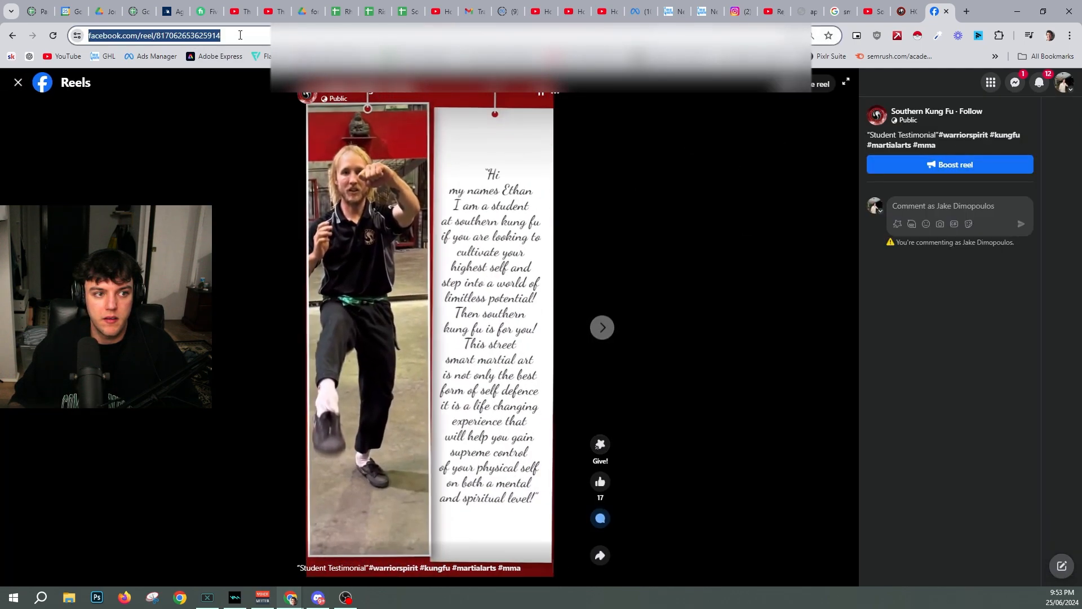
left_click(18, 83)
left_click(904, 5)
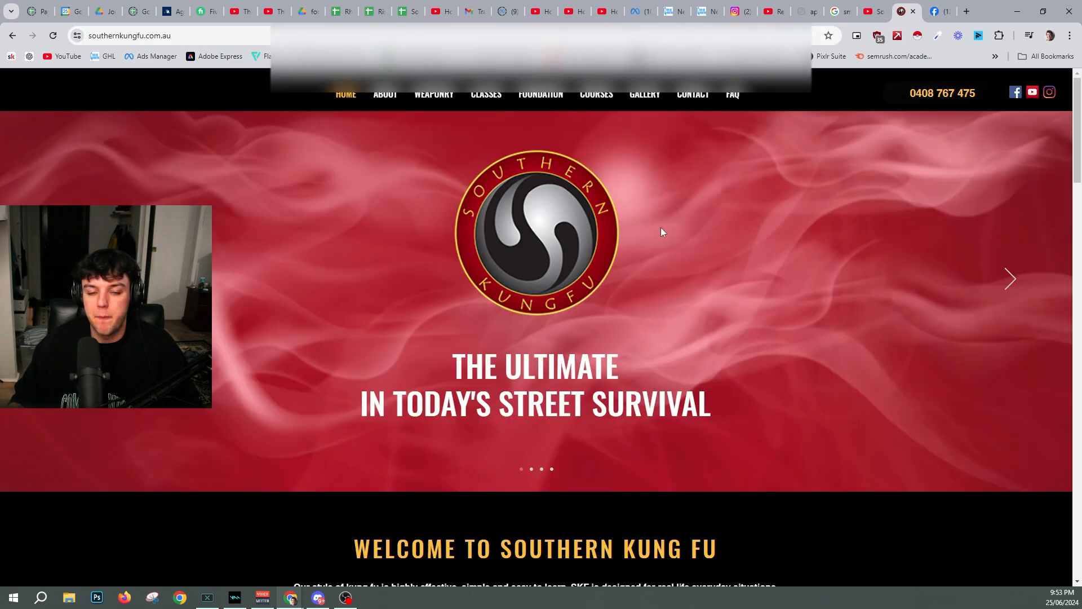
left_click(704, 10)
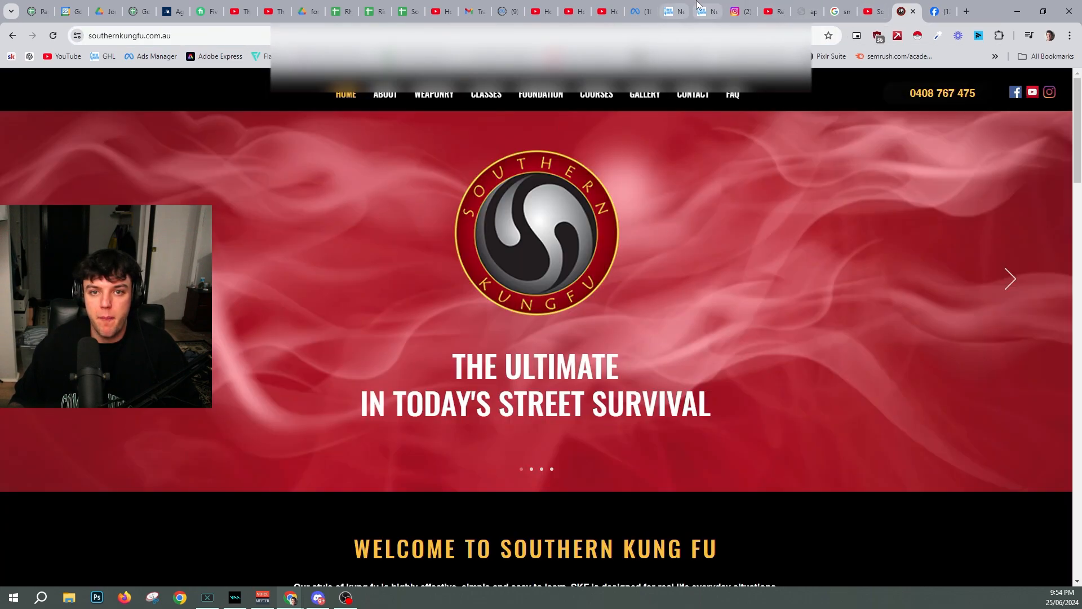
left_click(675, 5)
left_click(944, 289)
key("ctrl+v")
key("Return")
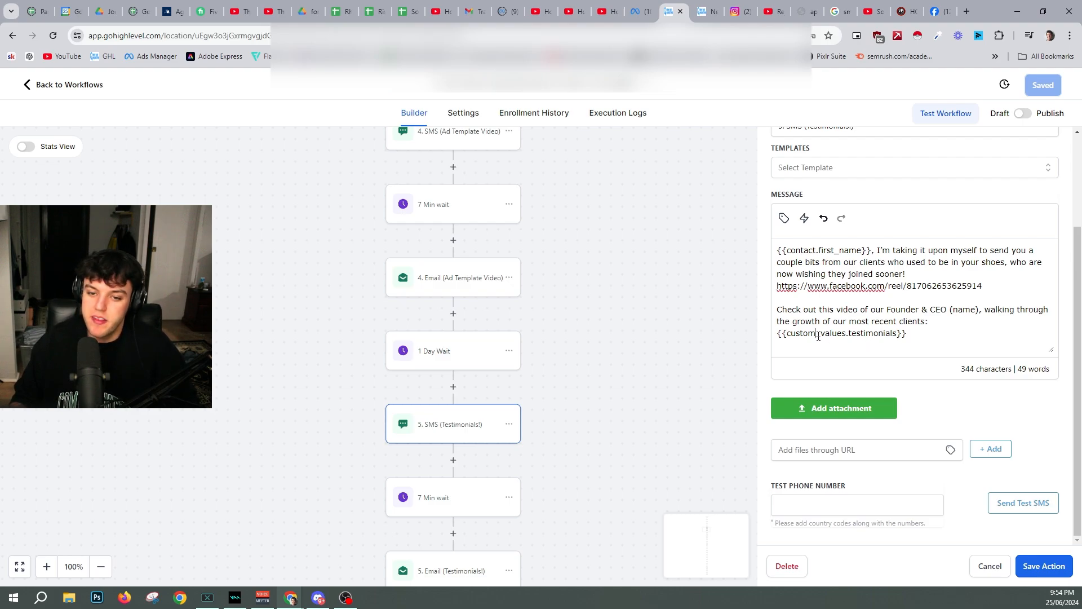
- Highlight the {{custom_values.testimonials}} placeholder at the end of the testimonials SMS message
mouse_move(790, 334)
left_mouse_down()
mouse_move(907, 333)
mouse_move(778, 333)
mouse_move(866, 341)
mouse_move(797, 341)
left_mouse_up()
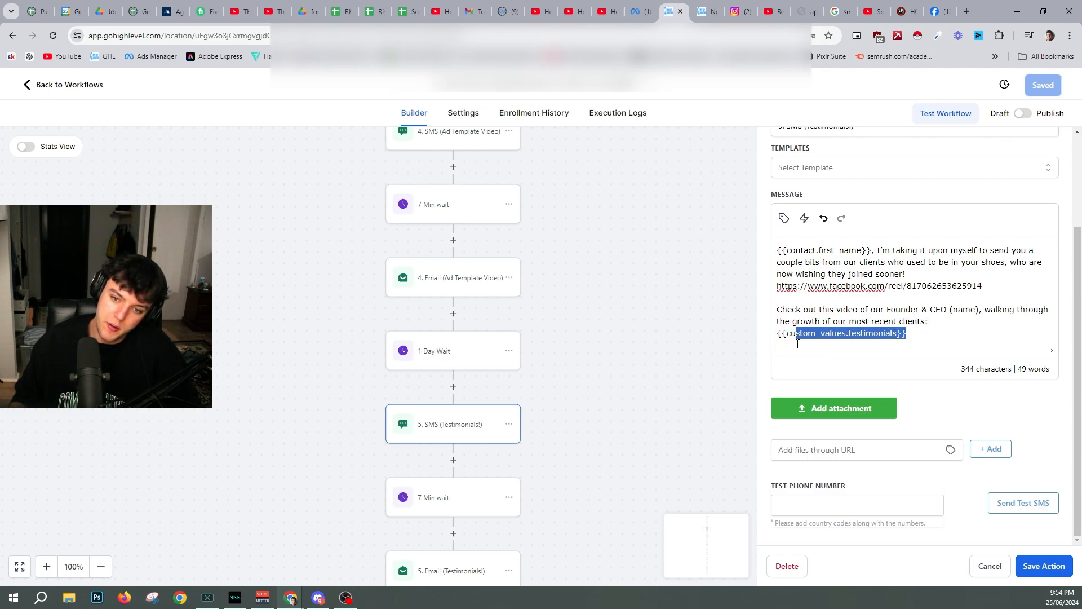
left_click(796, 340)
left_click_drag(909, 335, 773, 344)
left_click(830, 338)
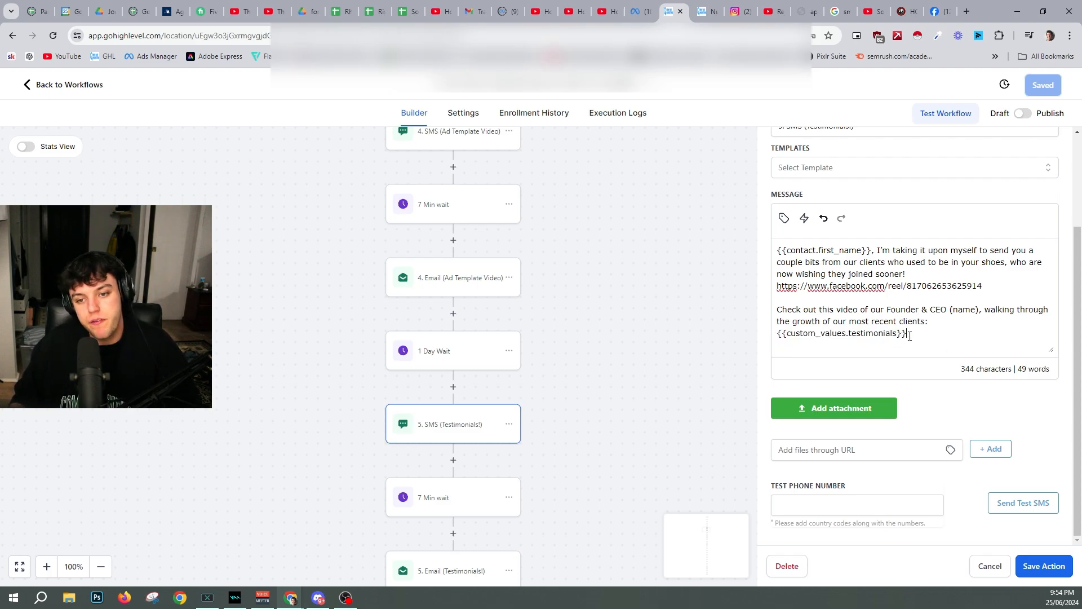
left_click_drag(909, 336, 779, 337)
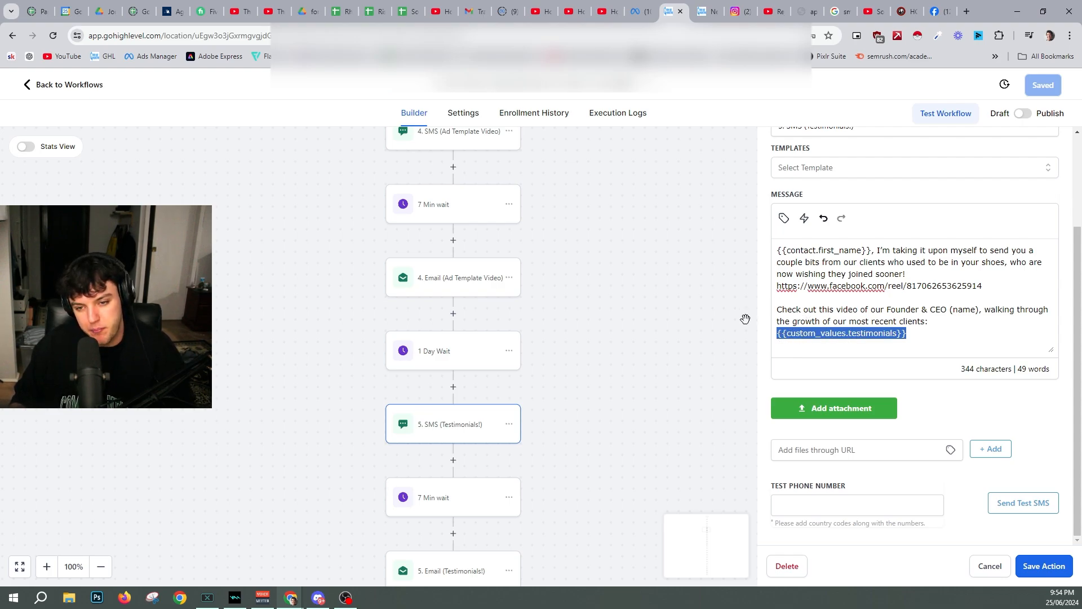
- Insert a blank line above the Facebook reel link in the testimonials SMS message
left_click(987, 292)
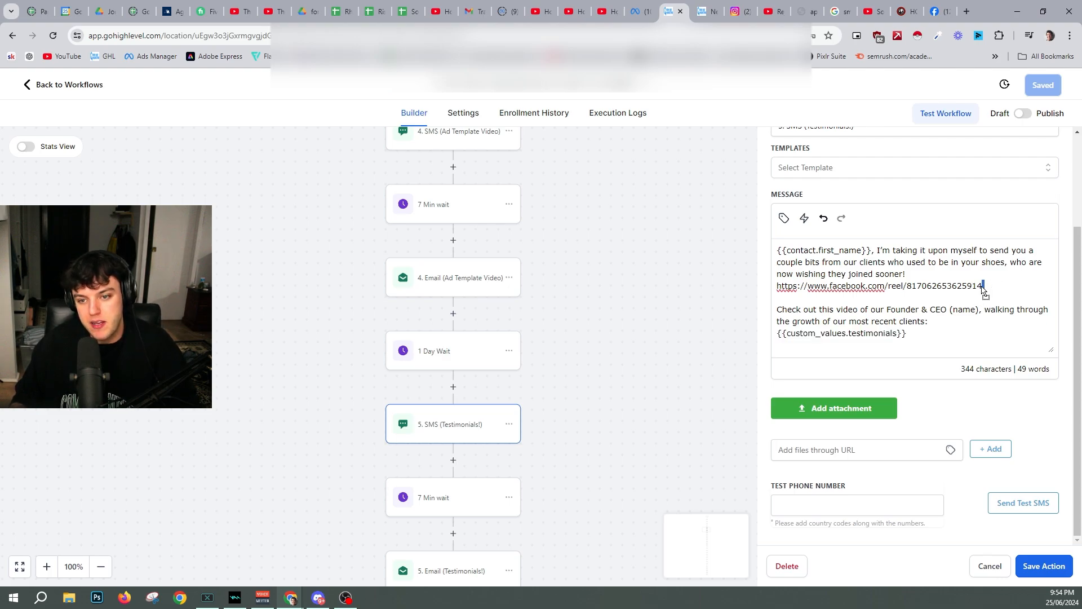
left_click(909, 298)
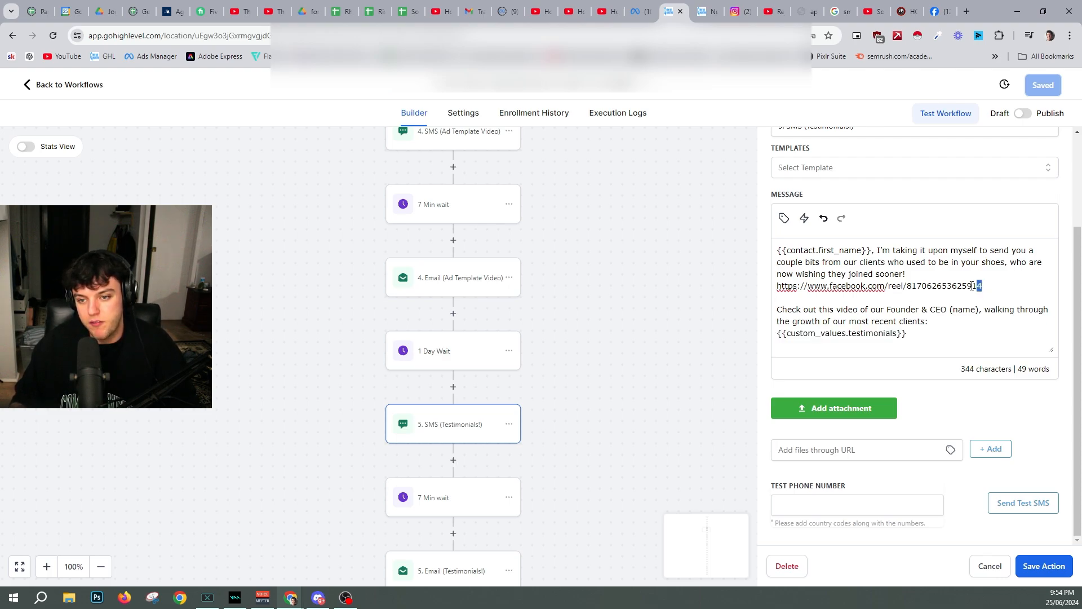
left_click_drag(971, 285, 966, 286)
left_click(778, 289)
key("Return")
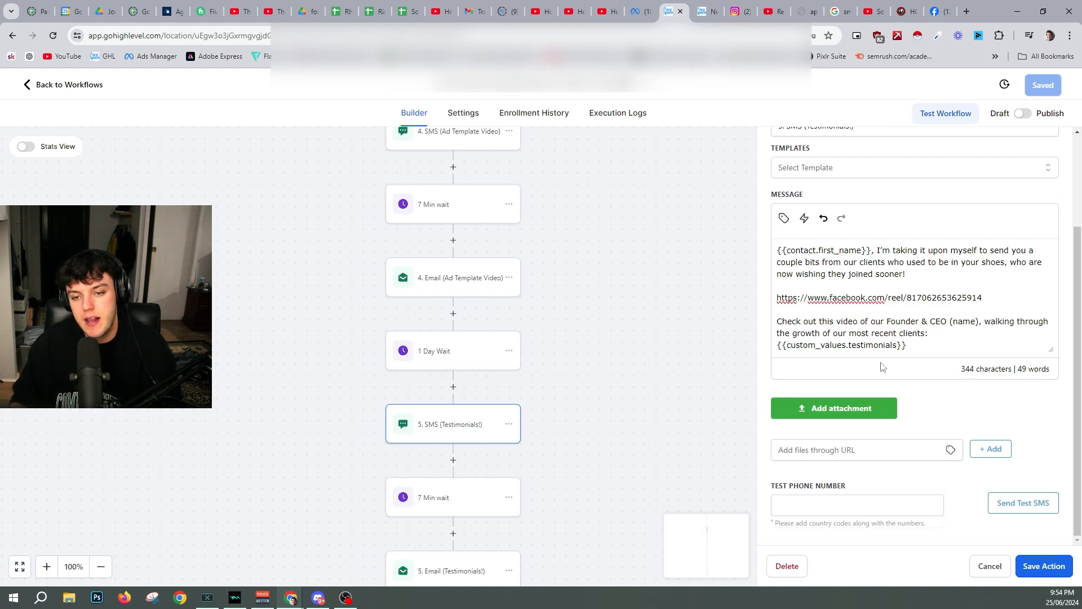
- Delete the Founder & CEO video paragraph with its testimonials placeholder from the end of the 5. SMS (Testimonials!) message
left_click(915, 343, "shift")
key("BackSpace")
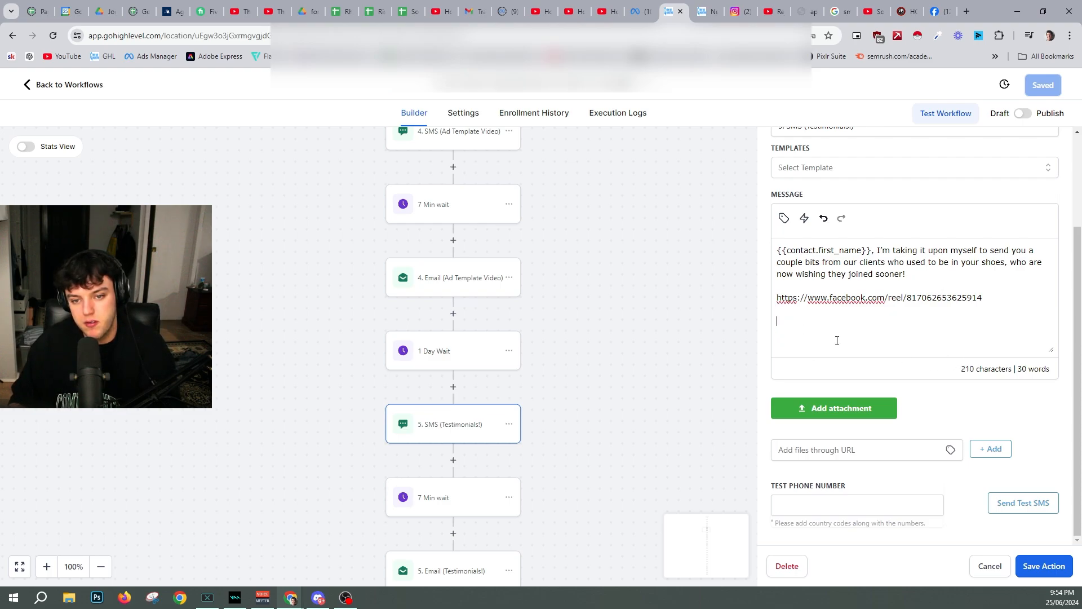
key("BackSpace")
- Copy the whole remaining testimonials SMS text, including the Facebook reel link, and save the SMS action
left_click_drag(984, 298, 777, 250)
key("ctrl+c")
scroll(448, 482, "down", 1)
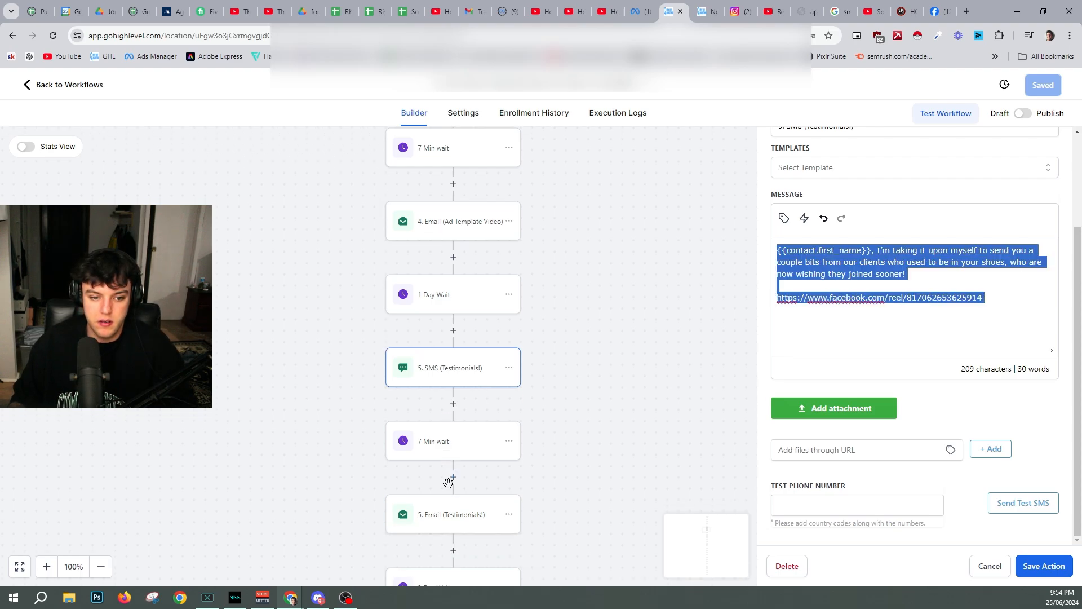
left_click(1040, 570)
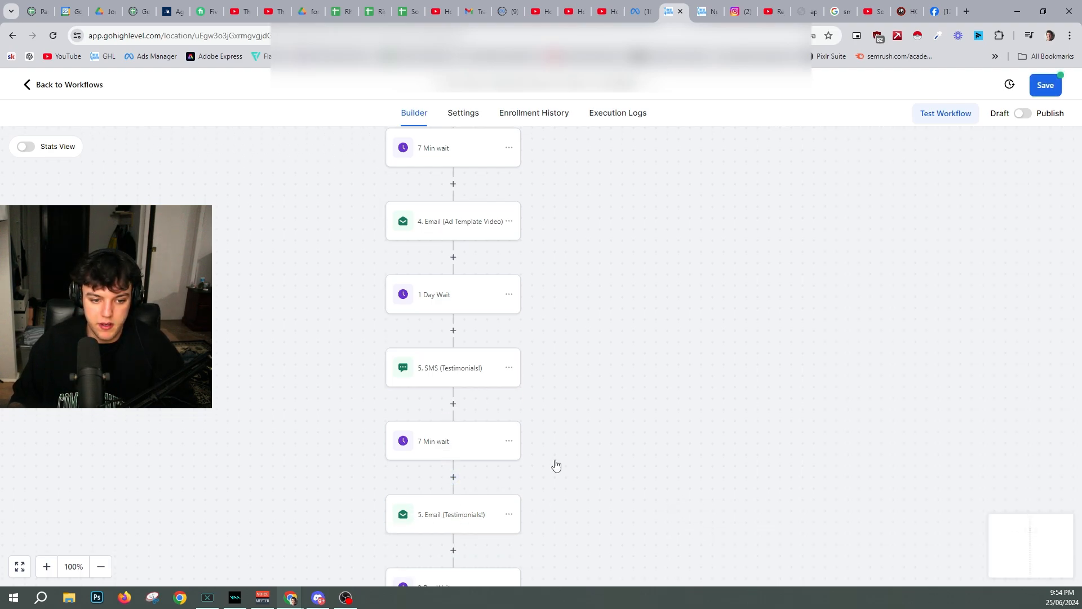
- Replace the paragraph above the sign-off in the 5. Email (Testimonials!) message with the copied SMS text, and select the sign-off name
left_click(453, 514)
scroll(913, 338, "down", 5)
left_click_drag(965, 369, 767, 325)
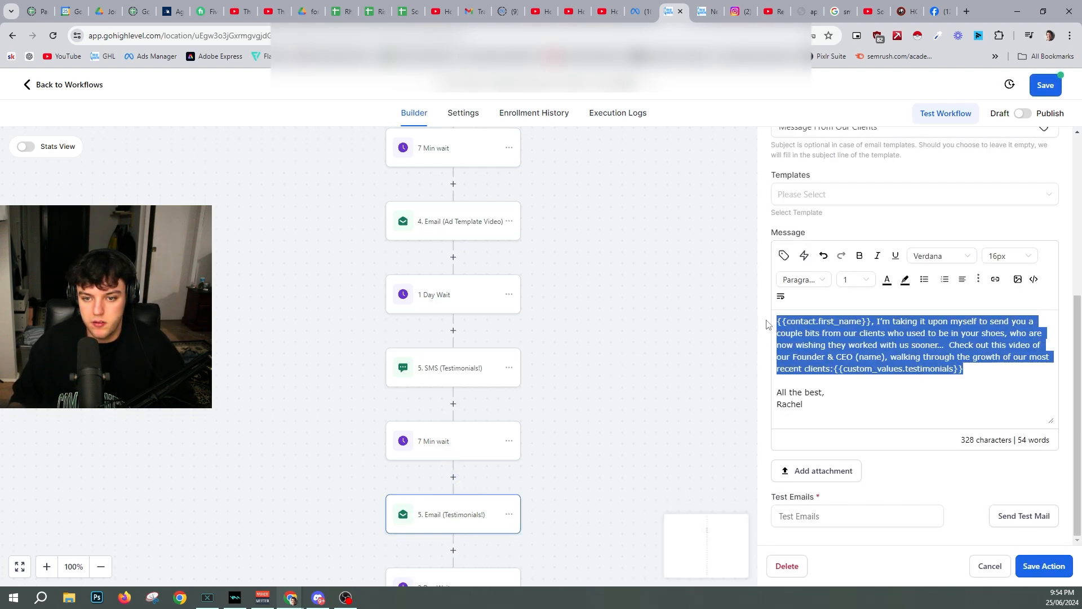
key("ctrl+v")
left_click_drag(803, 392, 778, 391)
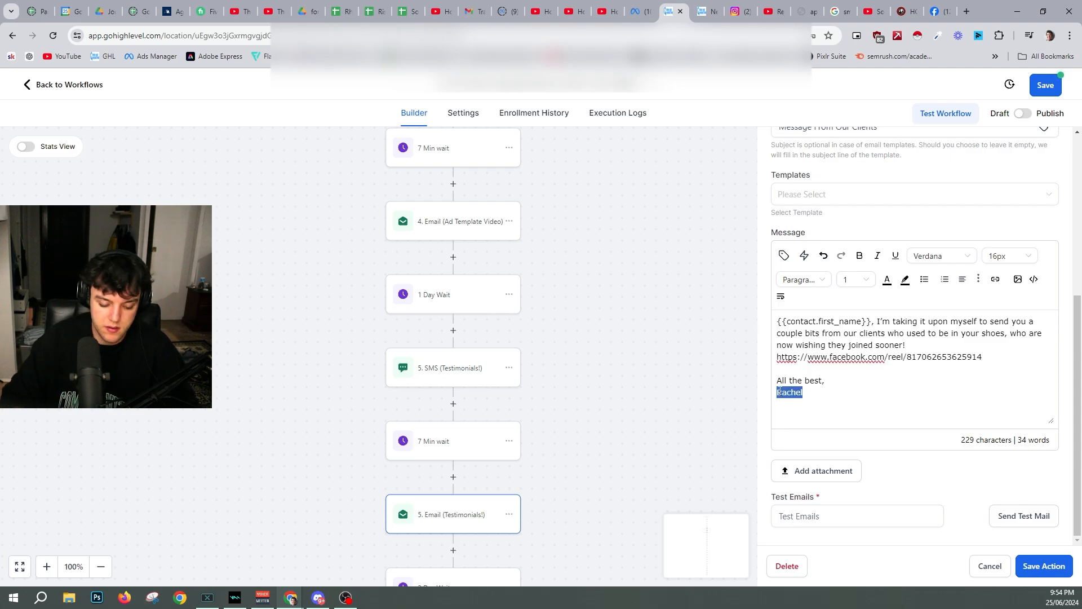
- Review the 6. SMS message and its reschedule link placeholder, and save the action as it is
scroll(501, 427, "down", 2)
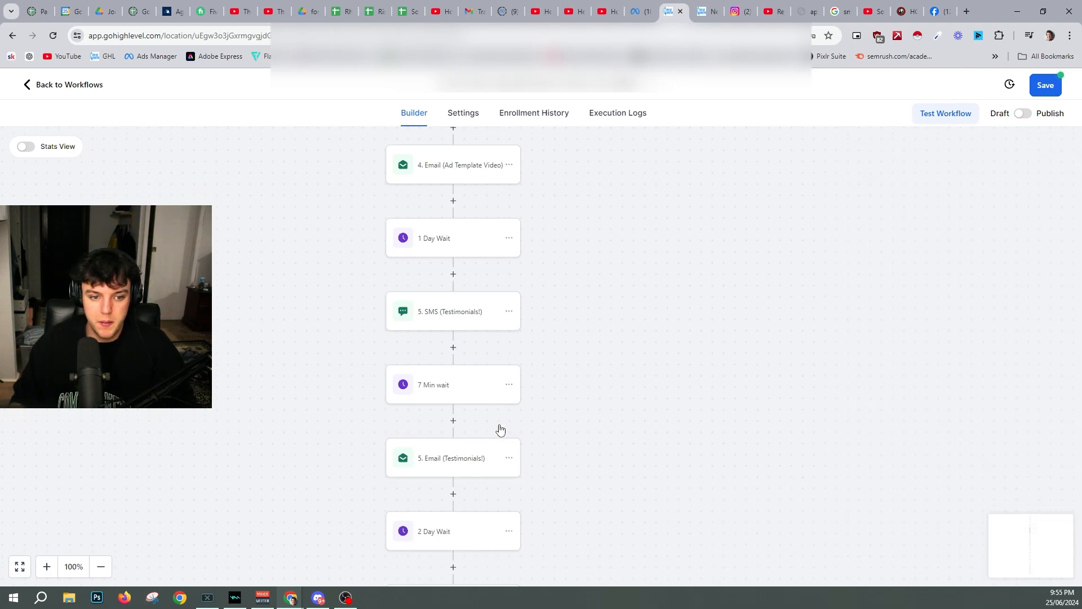
scroll(501, 423, "up", 1)
scroll(431, 389, "down", 1)
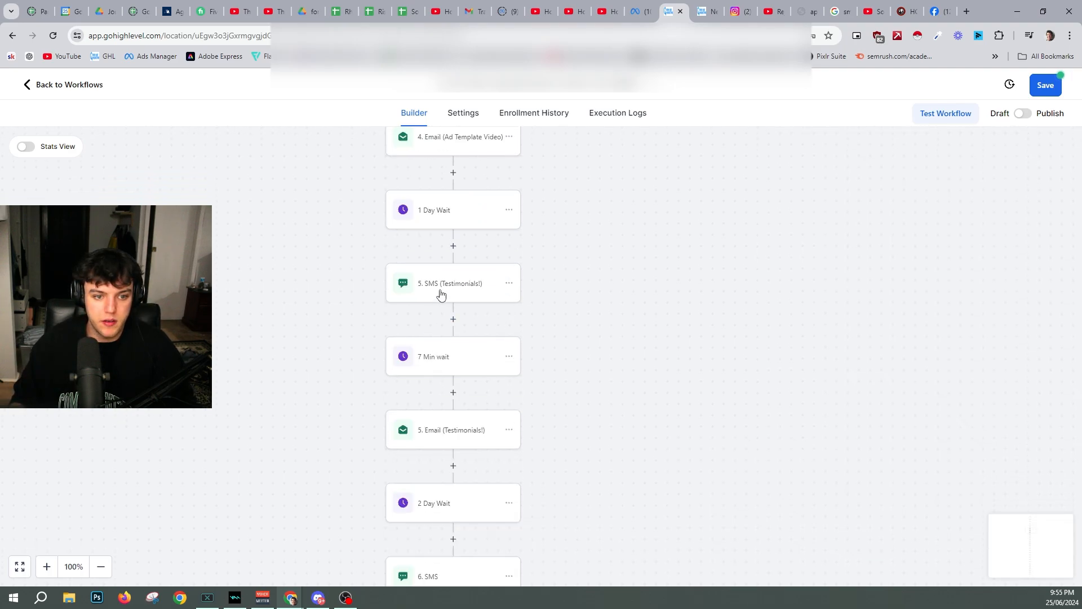
scroll(435, 447, "down", 3)
left_click(461, 413)
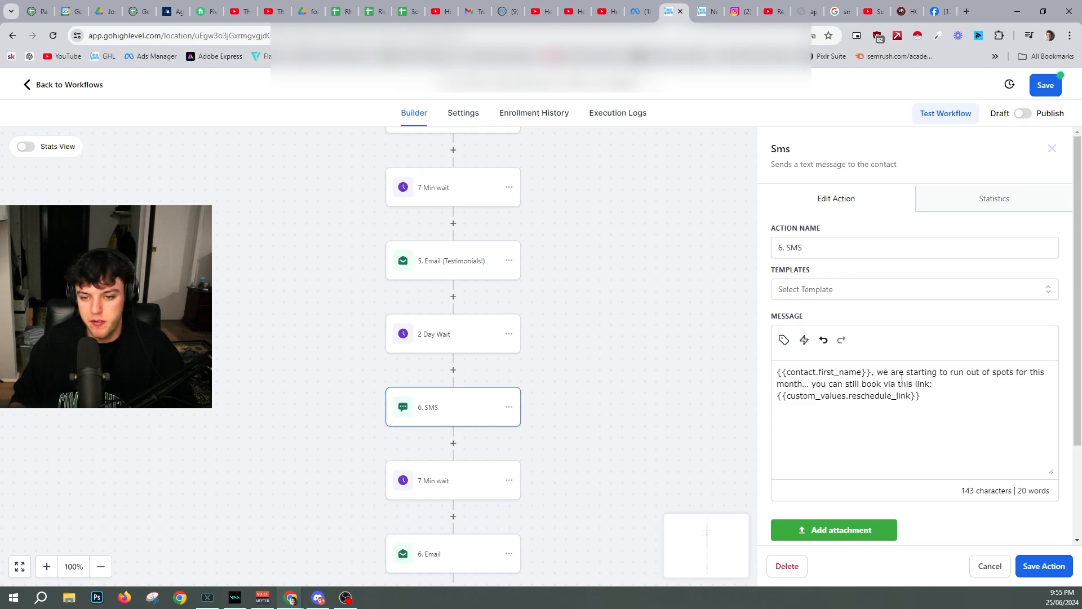
mouse_move(901, 377)
left_mouse_down()
mouse_move(1039, 372)
mouse_move(858, 387)
mouse_move(917, 385)
left_mouse_up()
left_click(896, 396)
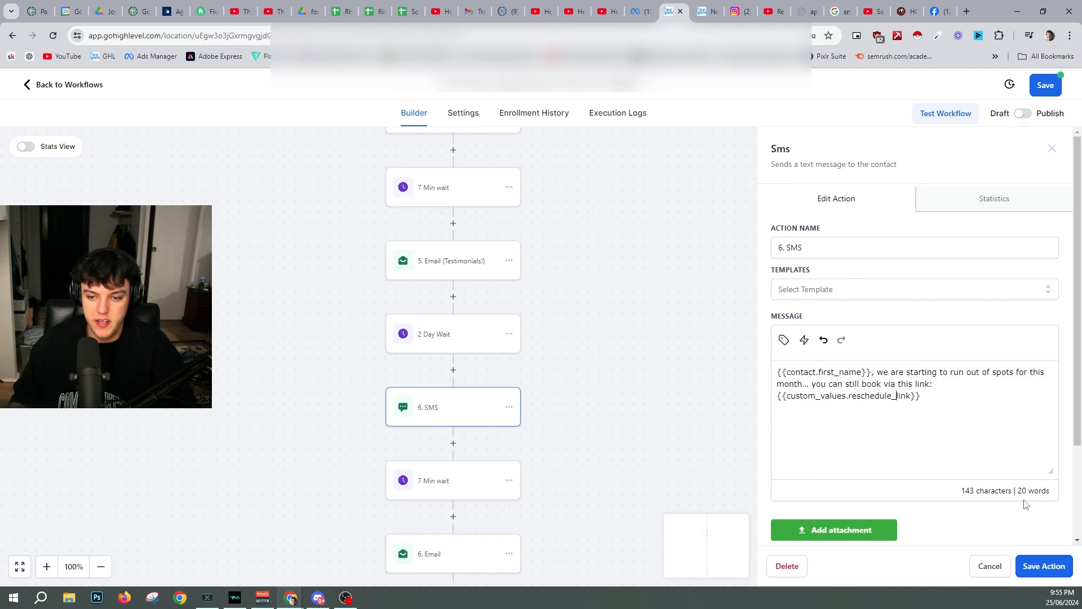
left_click(1036, 567)
- Open the 6. Email action and read its subject line and message text
scroll(514, 444, "down", 1)
scroll(451, 440, "down", 1)
left_click(442, 441)
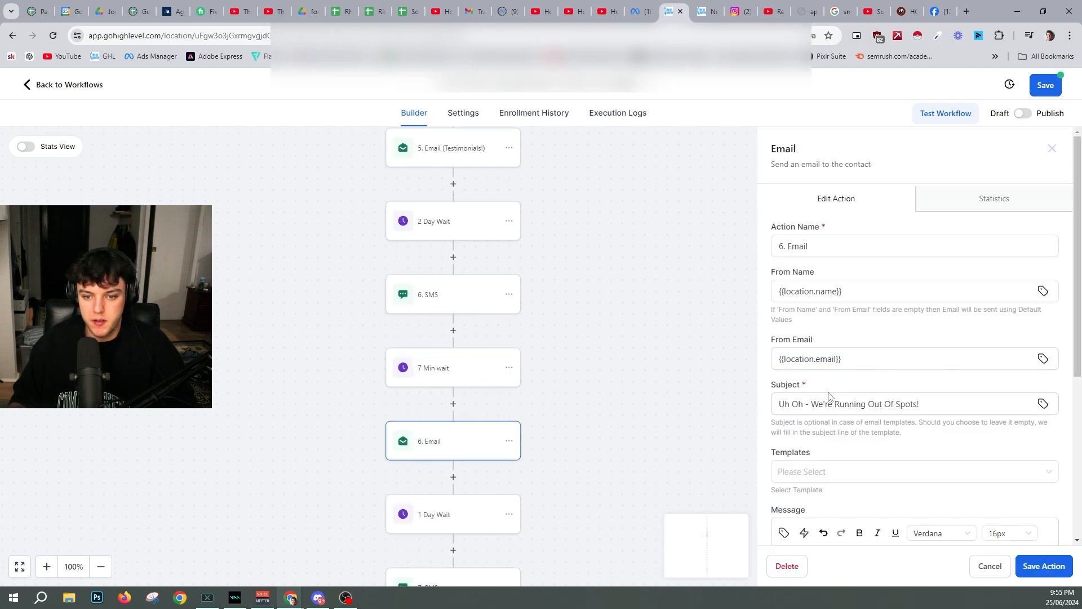
scroll(828, 397, "down", 4)
left_click_drag(791, 179, 958, 187)
scroll(953, 374, "down", 1)
left_click_drag(789, 322, 991, 325)
- Replace "2x your income." in the 6. Email message with "gain confidence in yourself and meet some awesome people!"
left_click(874, 351)
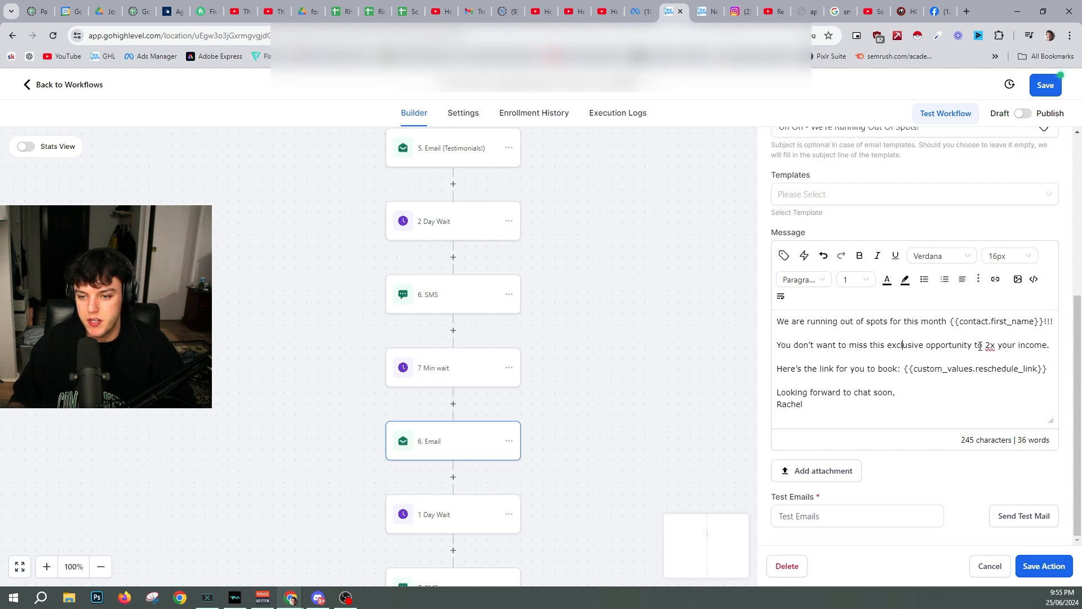
type("gain ")
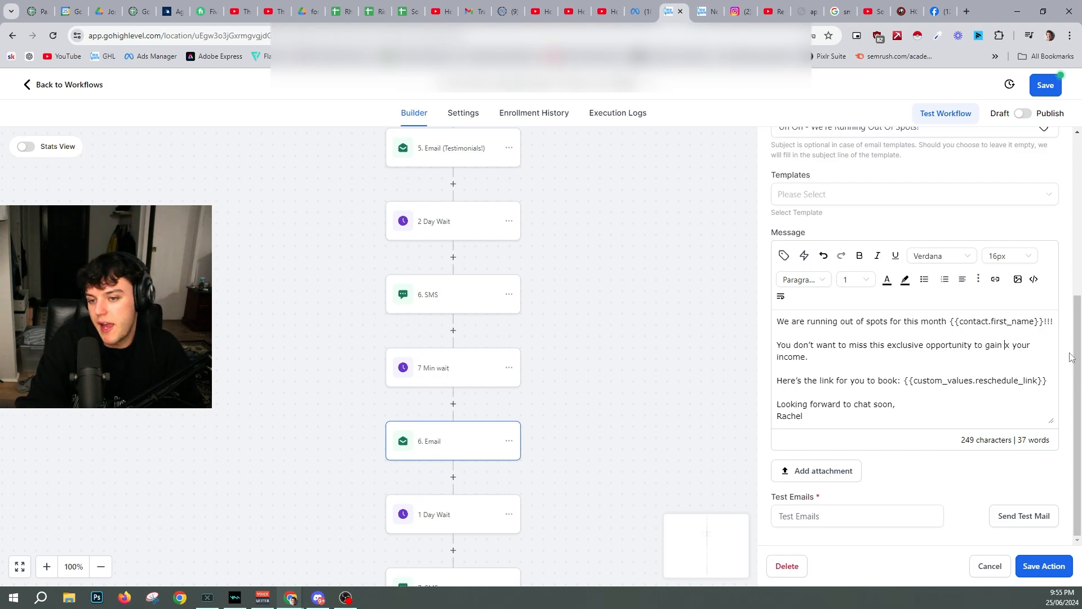
type("confidence in your")
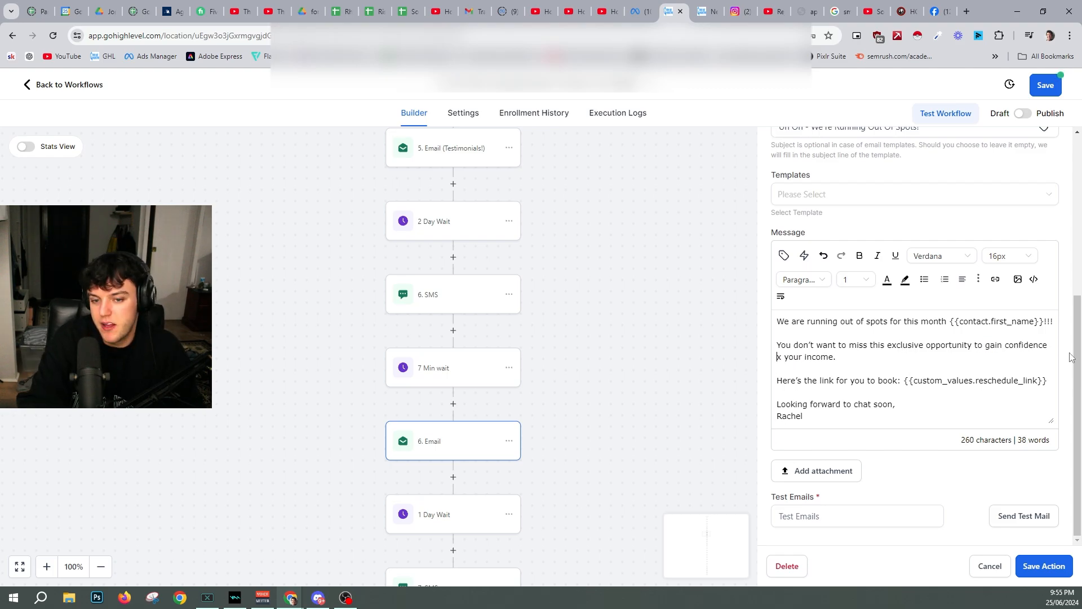
type("self and meet")
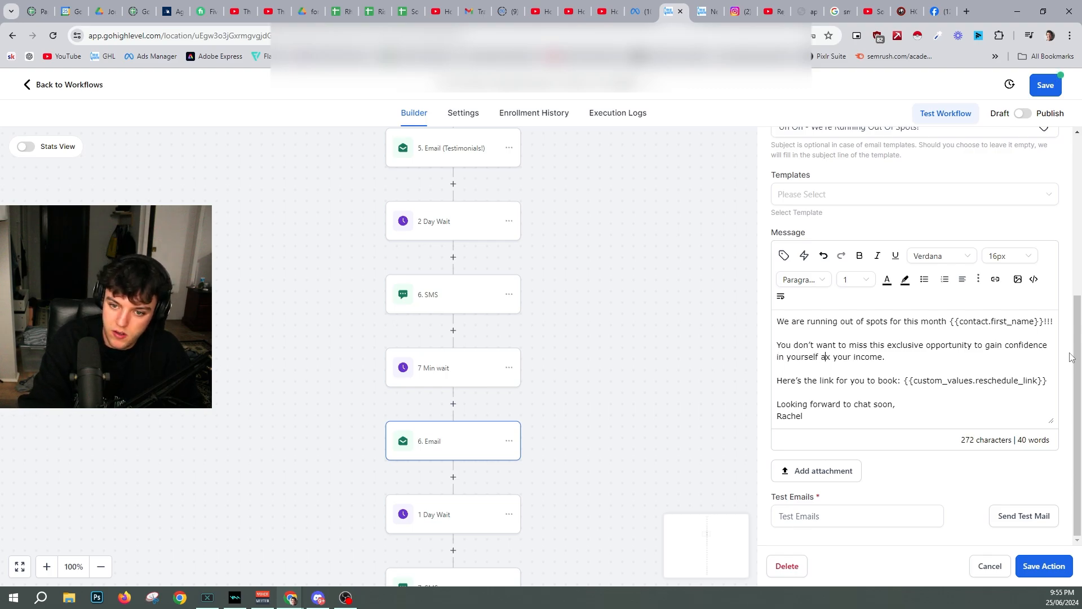
type(" some aw")
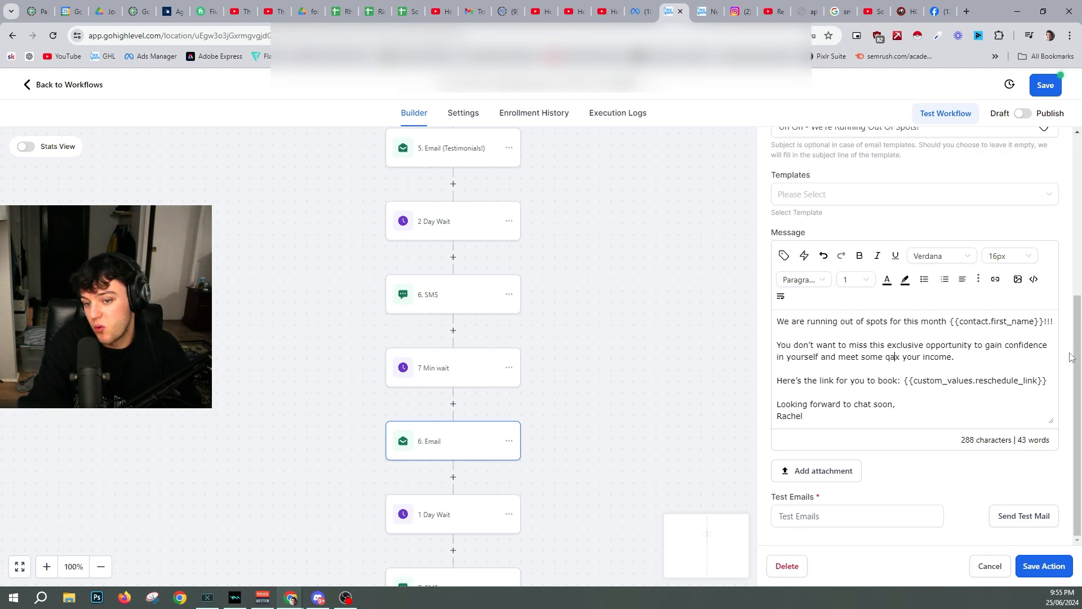
type("esome people")
key("Delete")
key("Delete")
key("Delete")
key("Delete")
key("Delete")
key("Delete")
key("Delete")
key("Delete")
key("Delete")
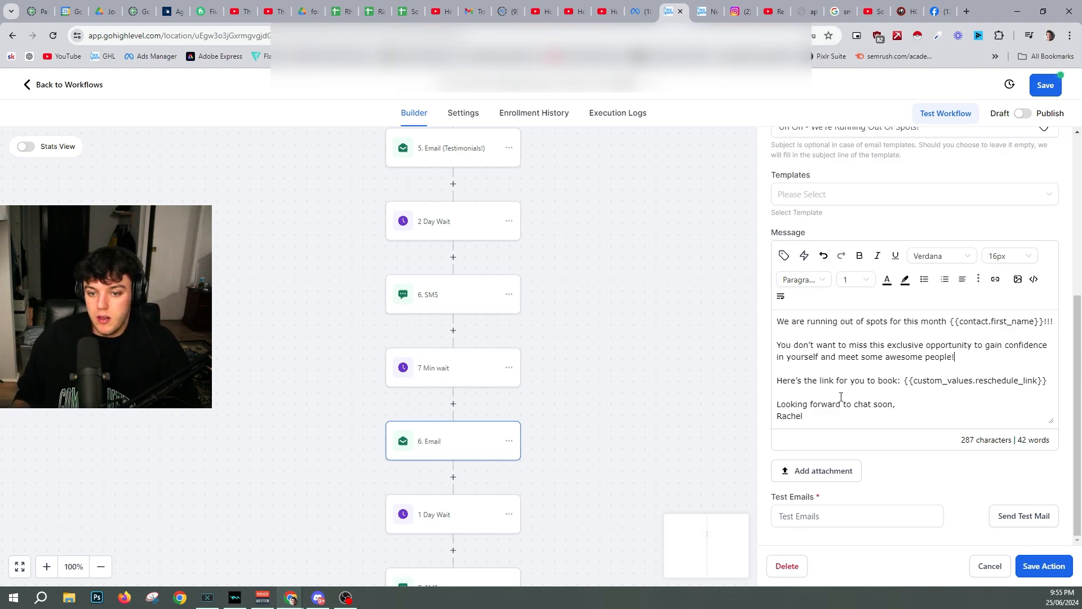
- Look through the rest of the follow-up sequence, from the 7th messages down to the Move to Sales Pipeline step
scroll(522, 386, "down", 15)
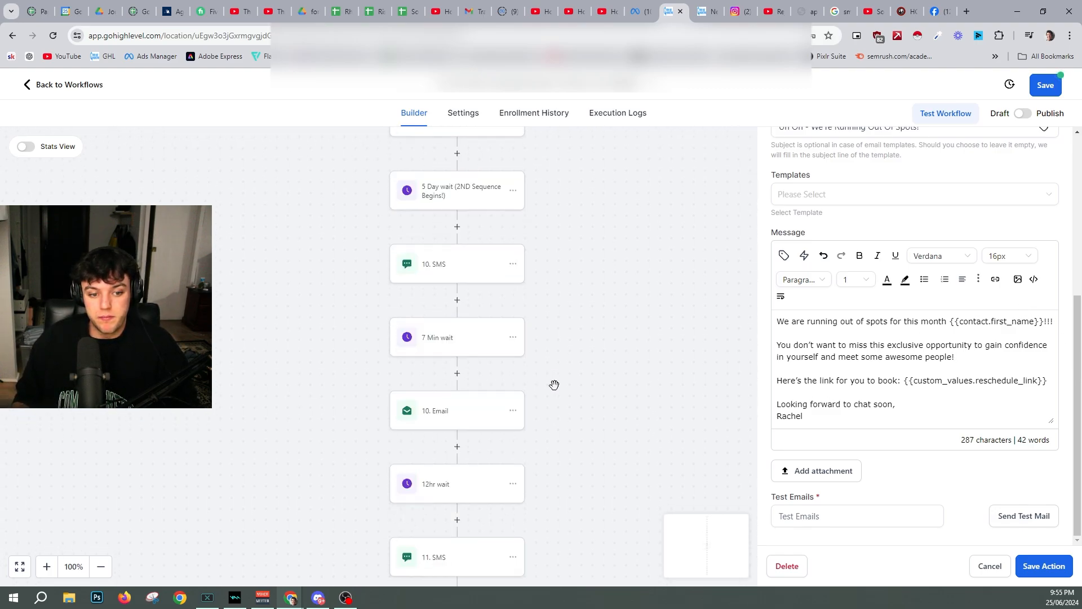
scroll(554, 385, "down", 20)
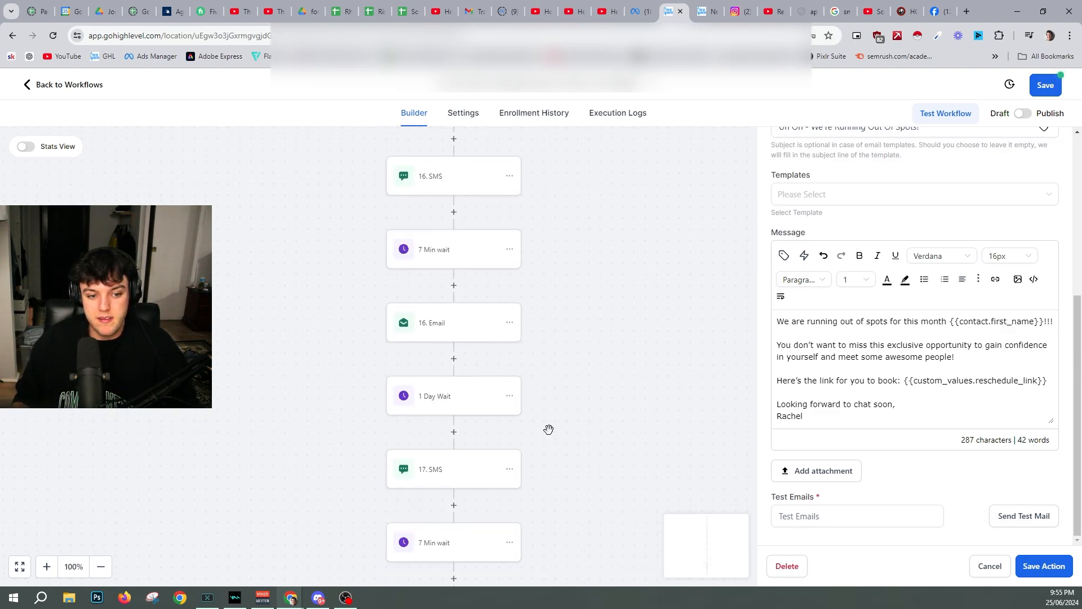
scroll(548, 429, "down", 15)
scroll(543, 425, "up", 7)
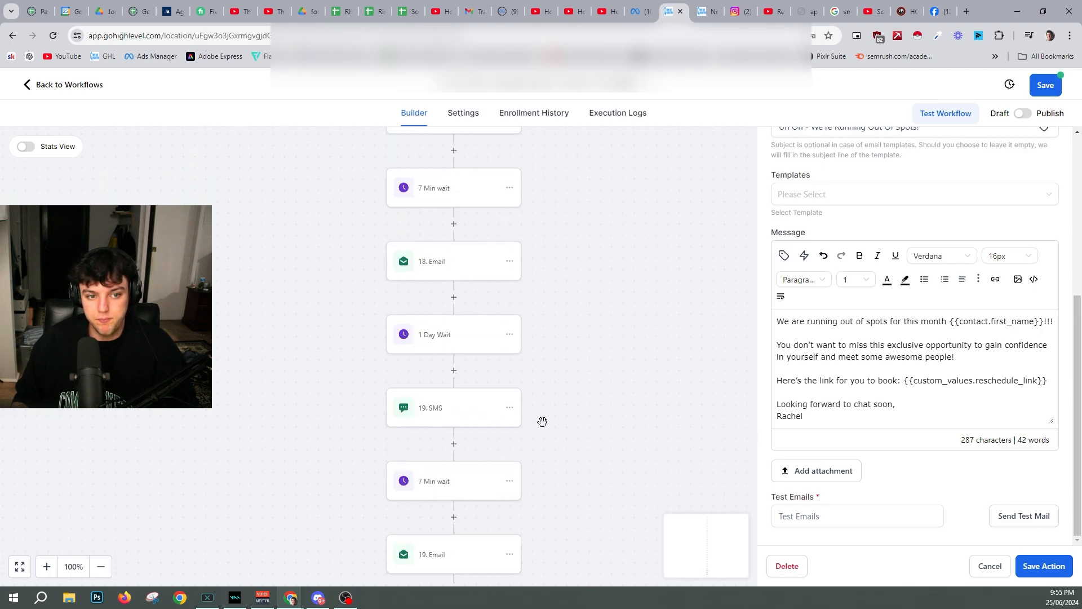
scroll(542, 421, "up", 20)
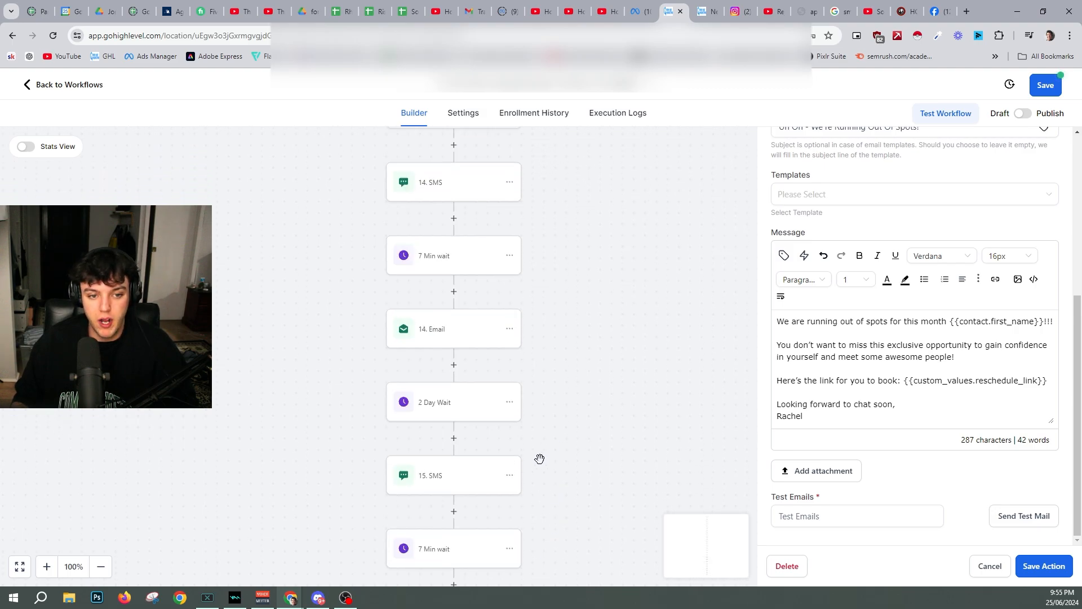
scroll(540, 459, "up", 15)
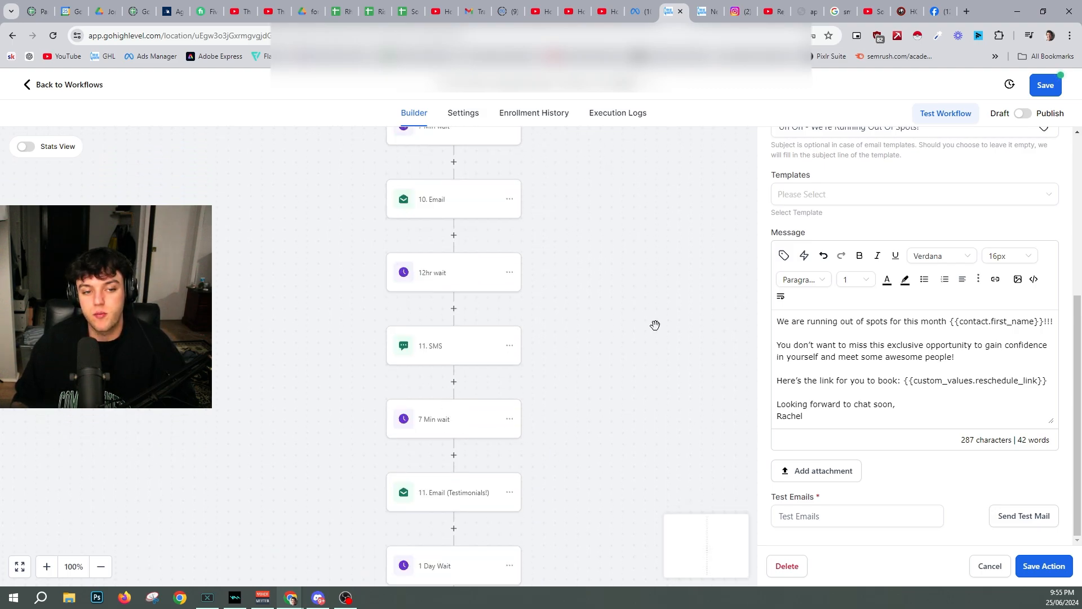
scroll(515, 411, "up", 8)
scroll(493, 369, "up", 10)
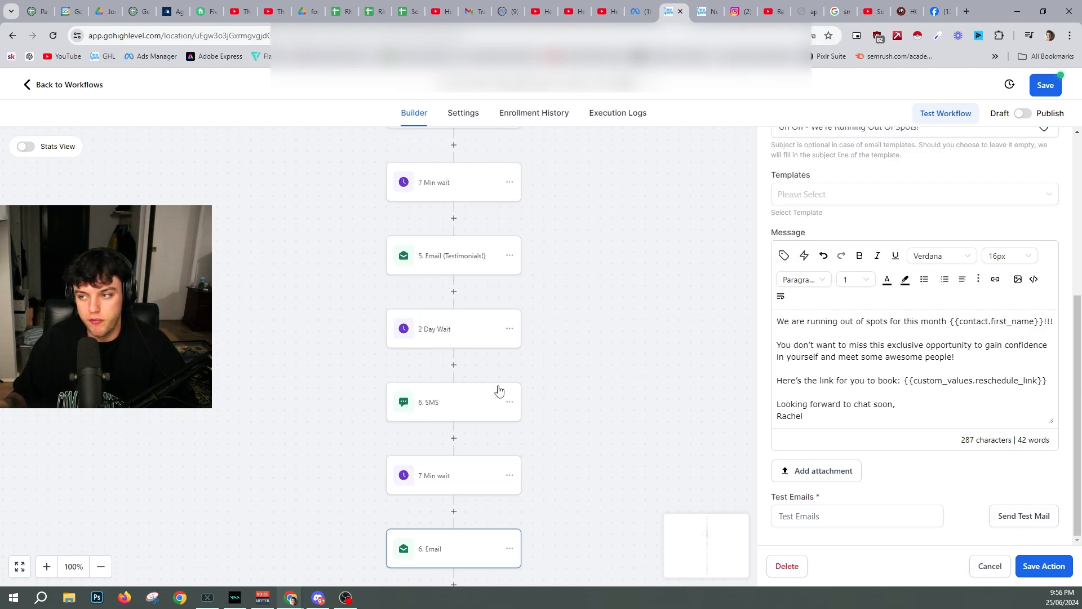
scroll(499, 390, "down", 15)
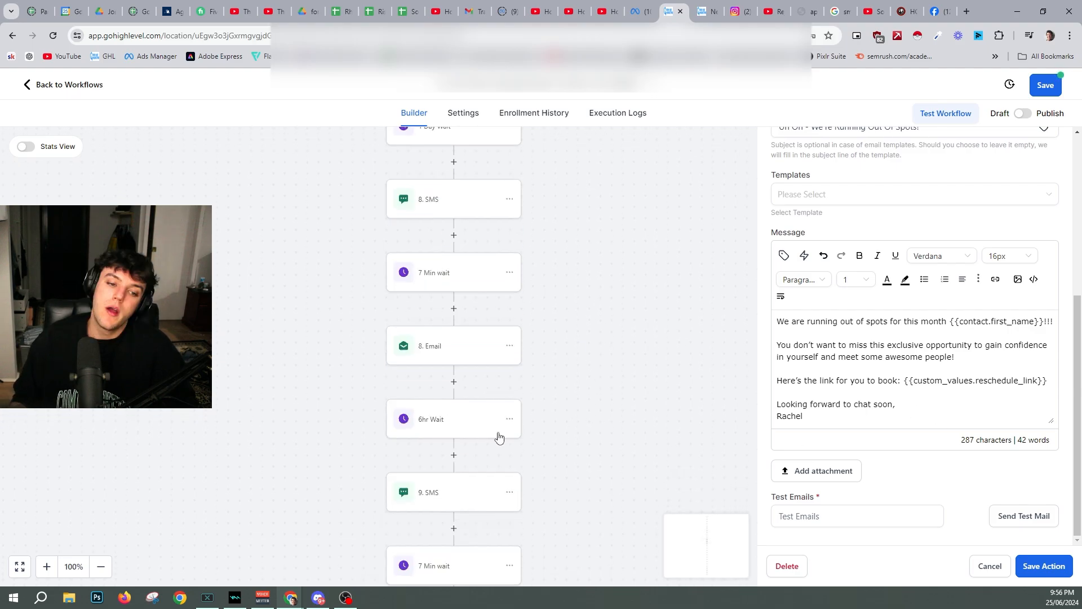
scroll(386, 316, "down", 2)
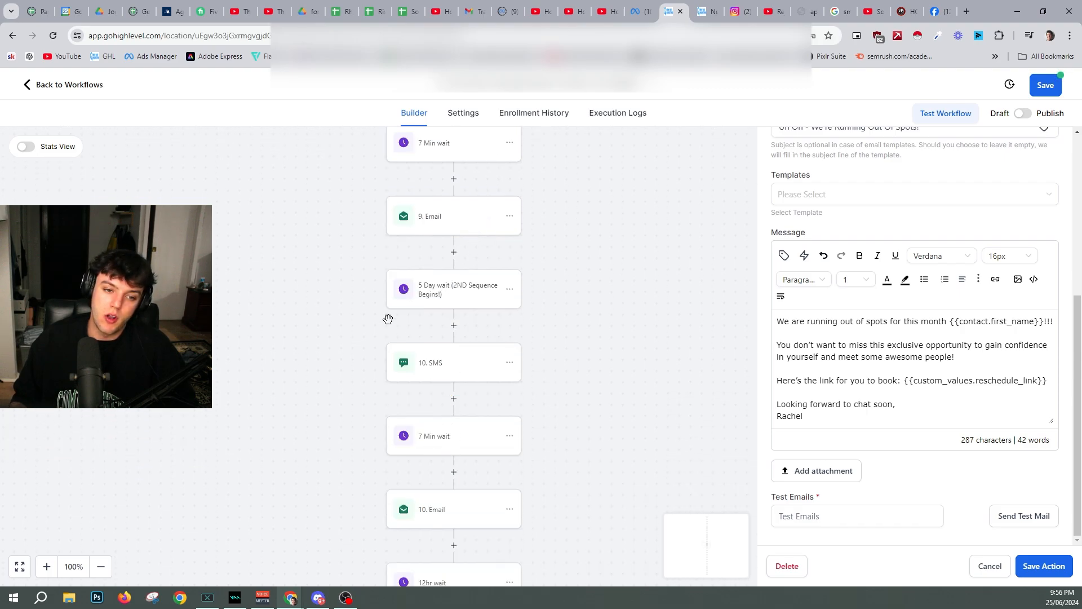
scroll(427, 288, "down", 5)
scroll(427, 287, "down", 12)
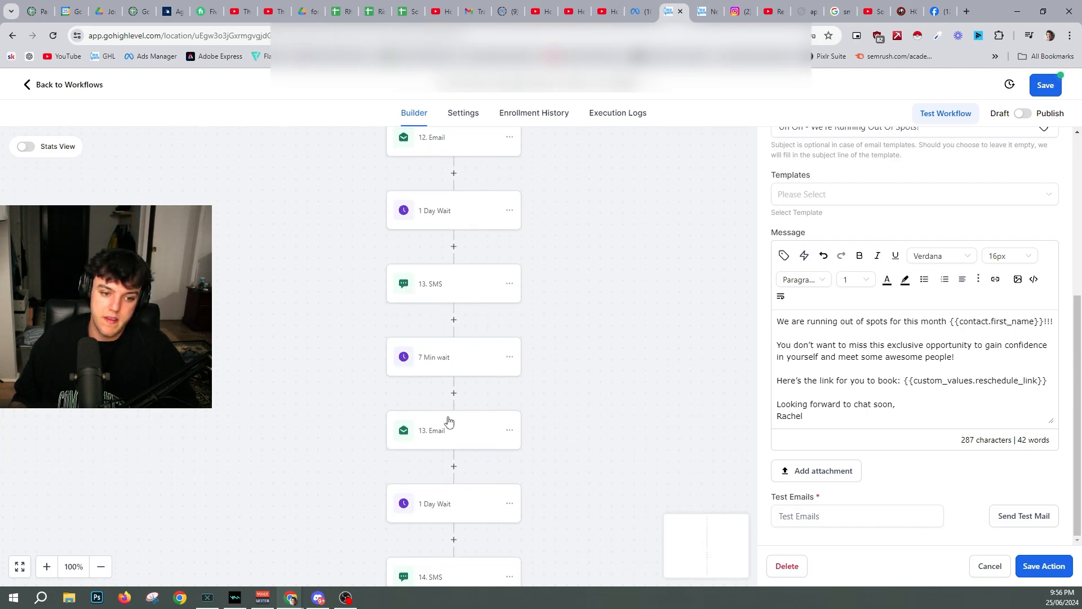
scroll(450, 350, "down", 10)
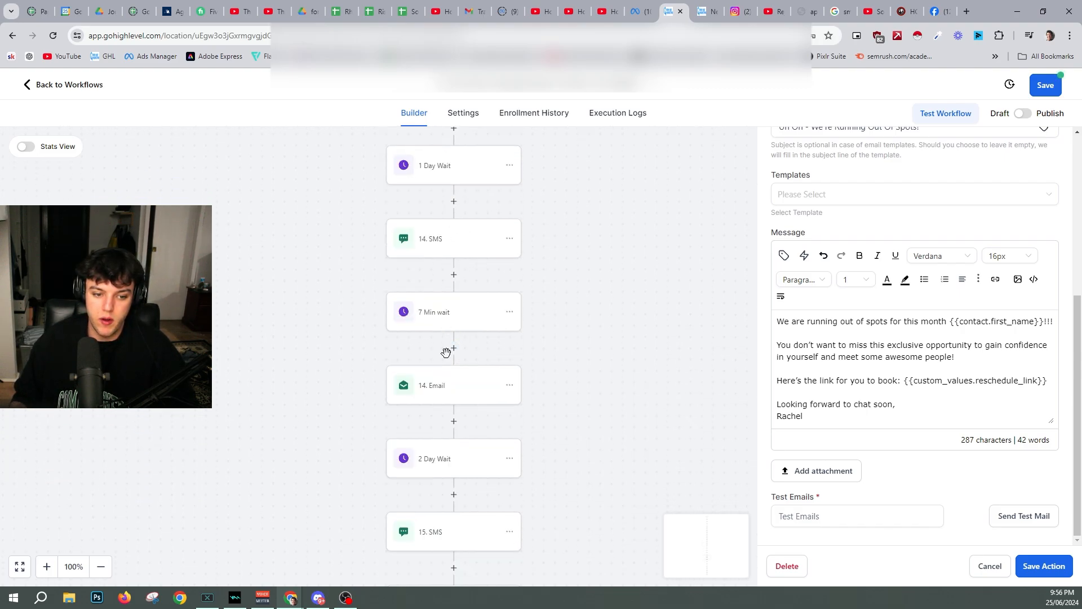
scroll(472, 407, "down", 15)
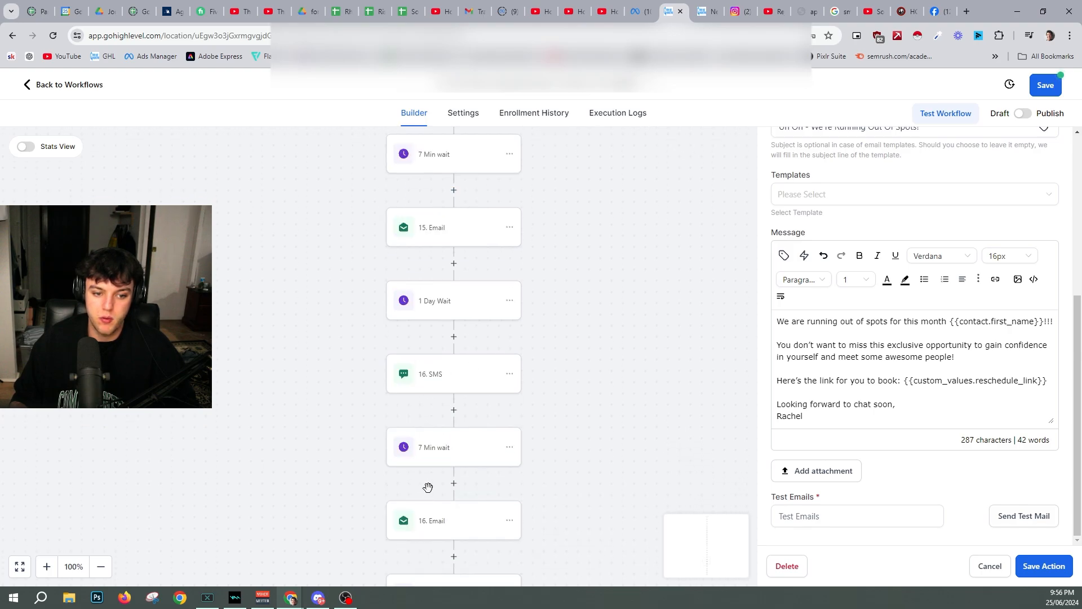
scroll(458, 332, "down", 18)
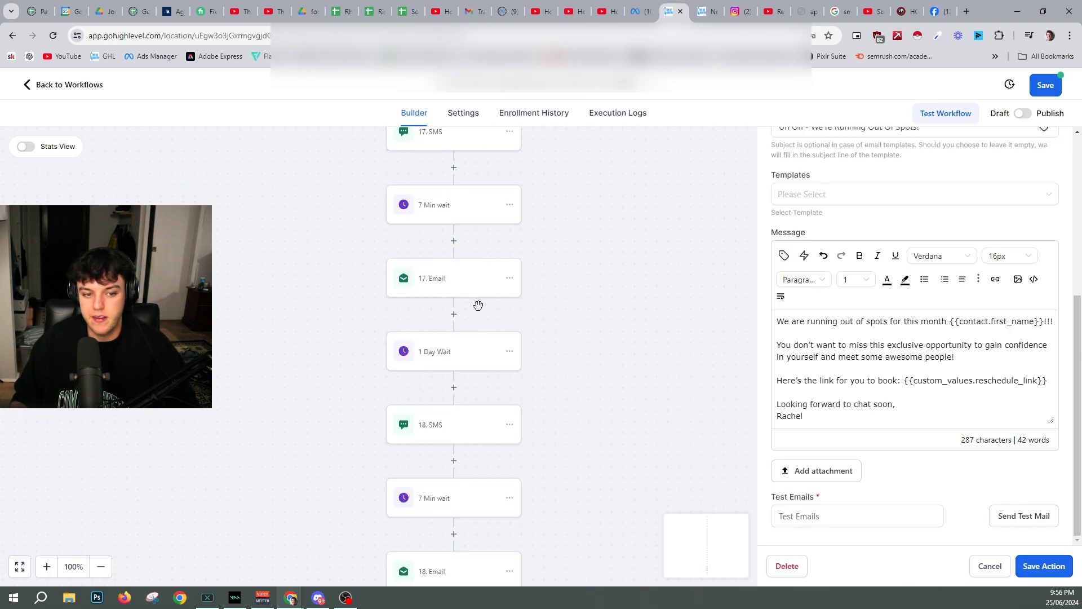
scroll(453, 372, "down", 5)
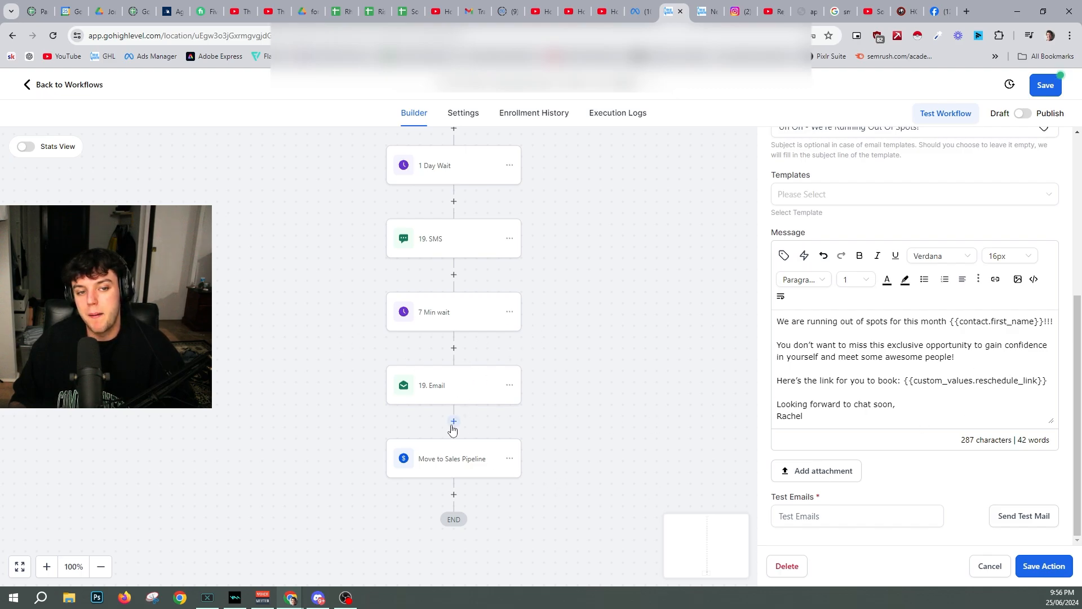
scroll(468, 417, "up", 20)
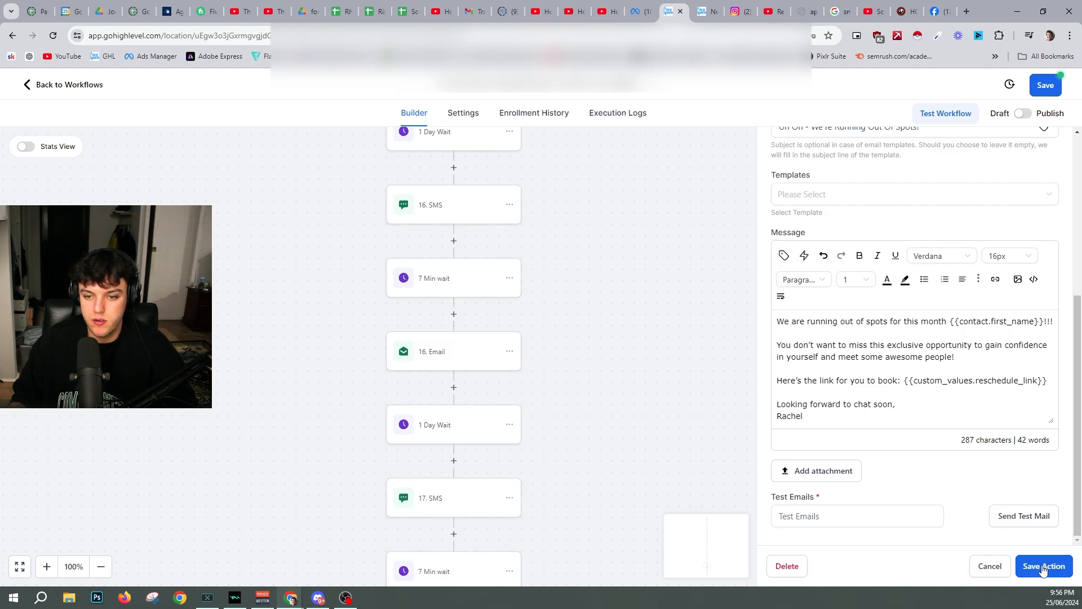
- Save the 6. Email action, and open the workflow settings to check the Stop on response option
left_click(1042, 566)
left_click(456, 116)
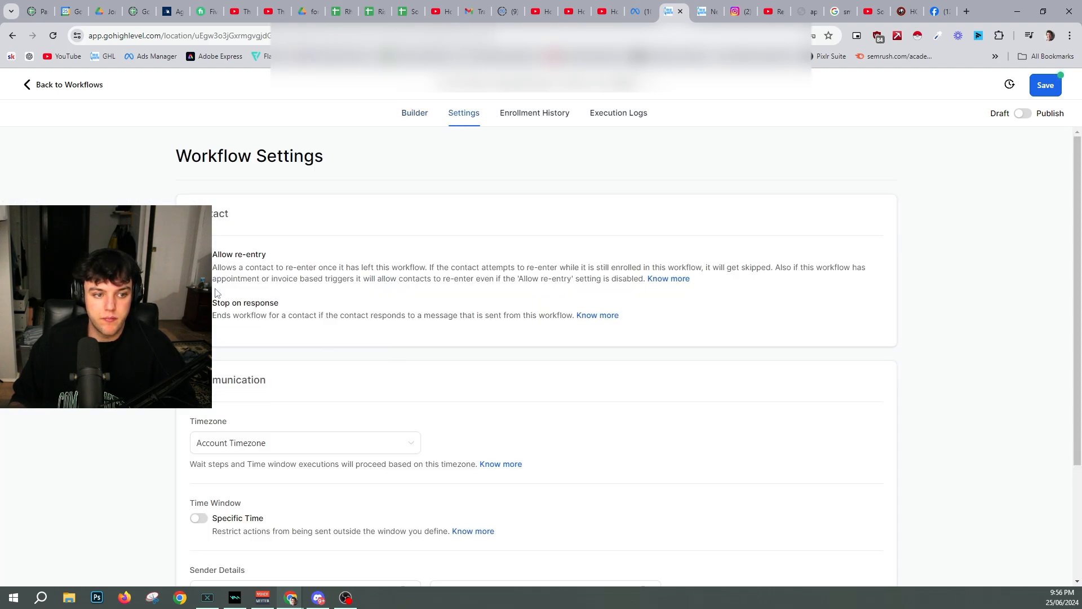
left_click_drag(220, 303, 317, 310)
left_click(318, 311)
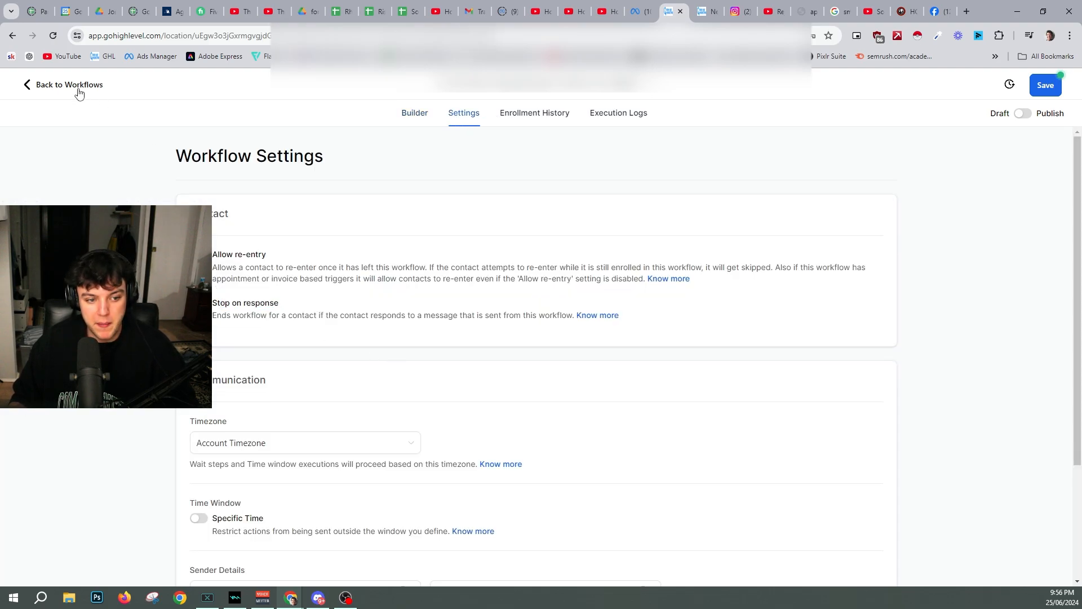
- Cancel leaving the workflow with unsaved changes and save the workflow
left_click(78, 88)
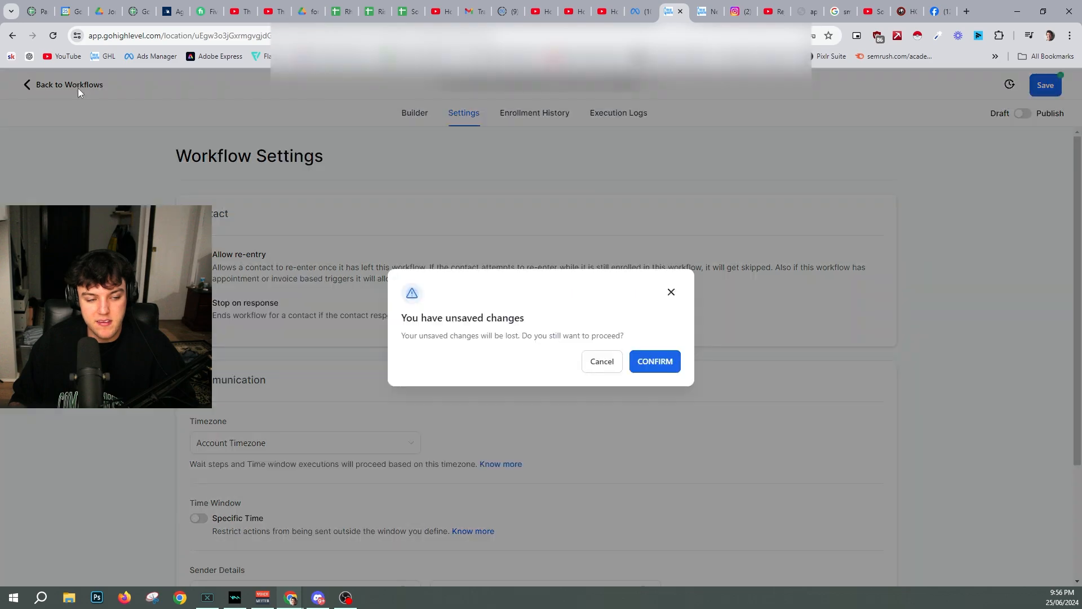
left_click(601, 362)
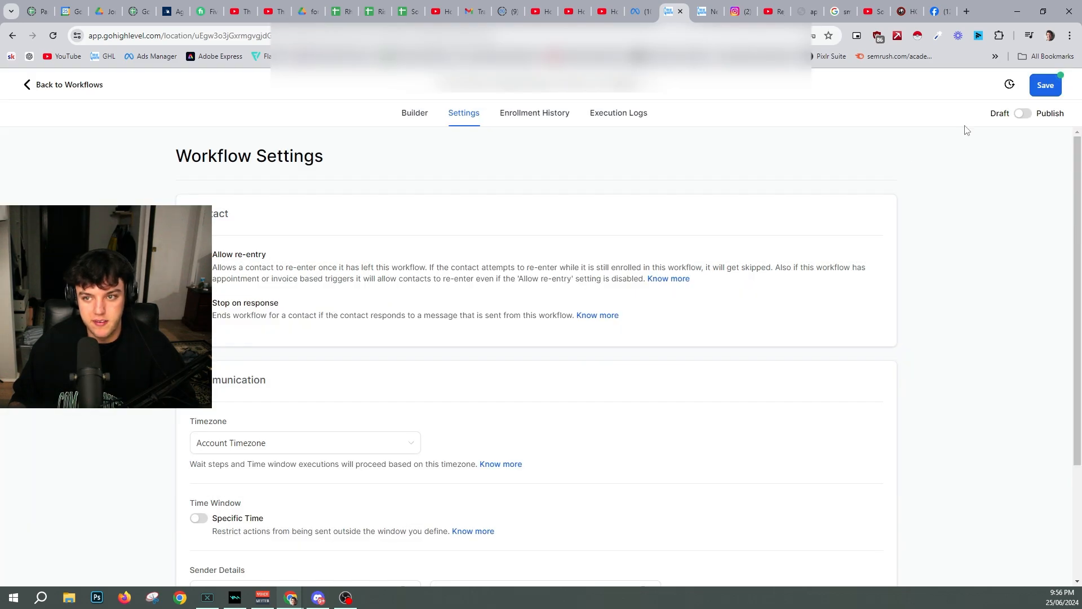
left_click(1048, 86)
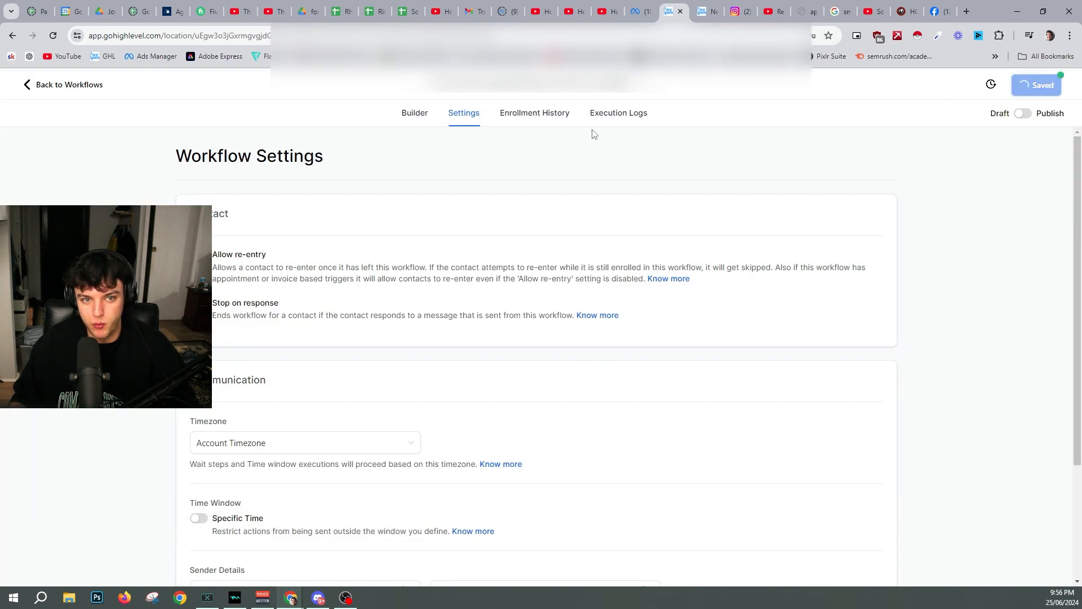
- Return to the workflow builder and review the 5. Email (Testimonials!) message and its sign-off
left_click(415, 113)
scroll(558, 366, "down", 8)
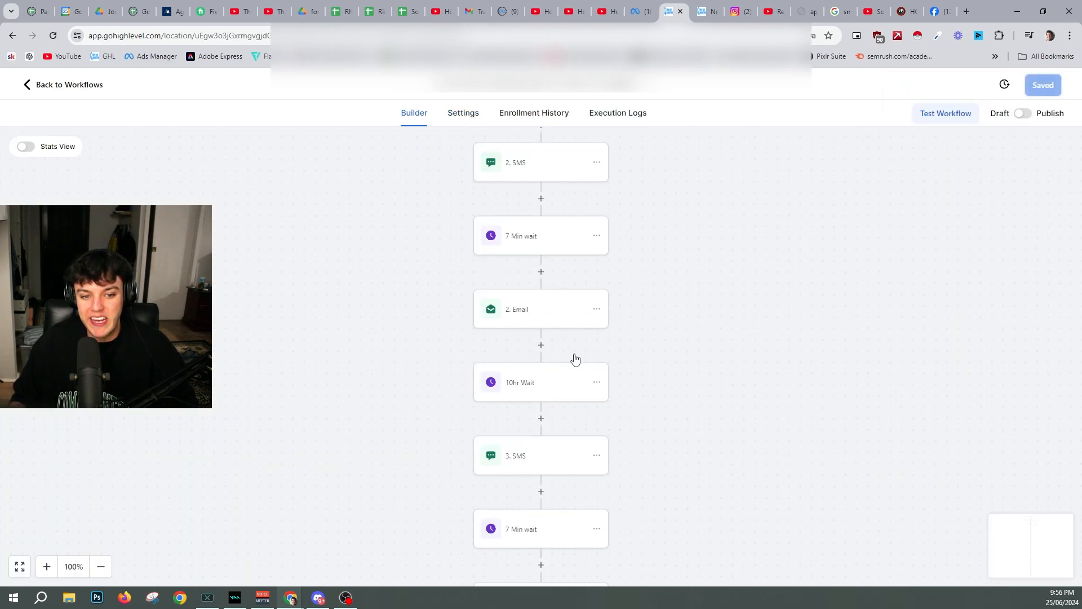
scroll(720, 325, "down", 5)
scroll(592, 316, "down", 2)
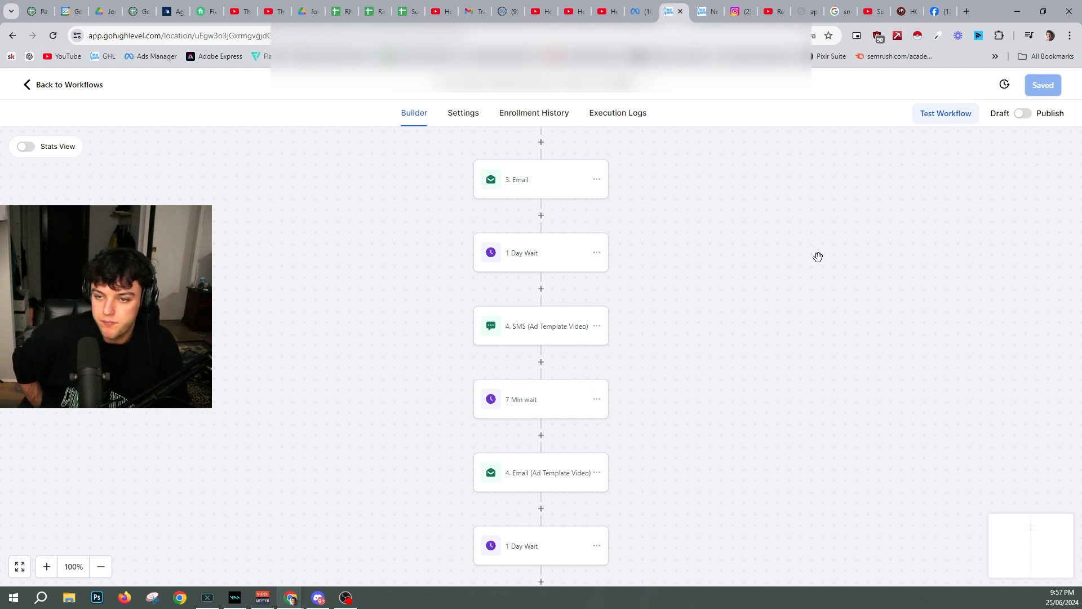
scroll(818, 257, "down", 8)
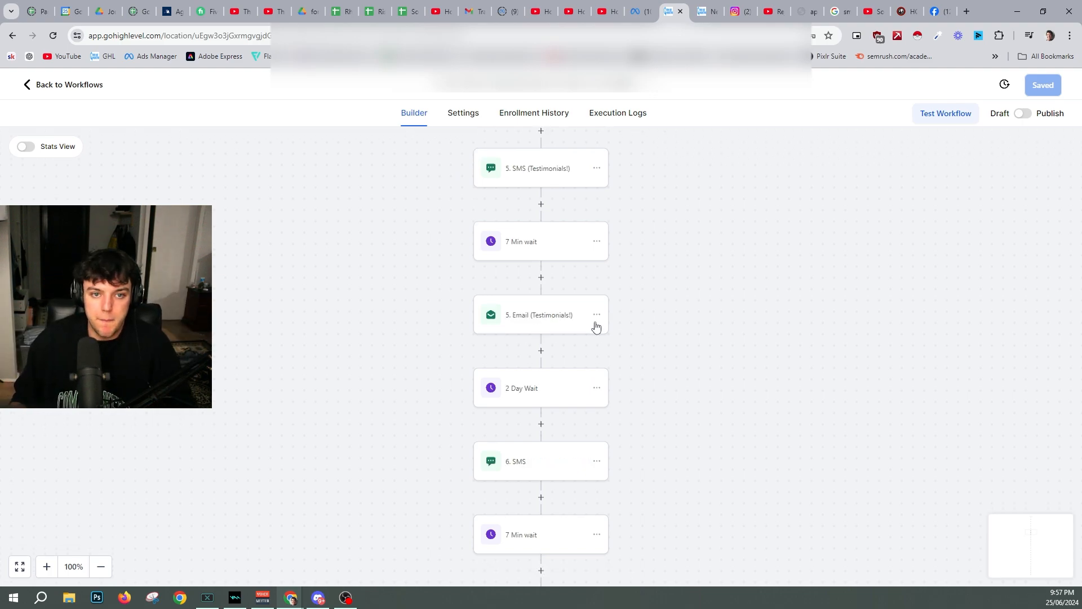
left_click(564, 327)
scroll(896, 428, "down", 5)
scroll(560, 395, "down", 3)
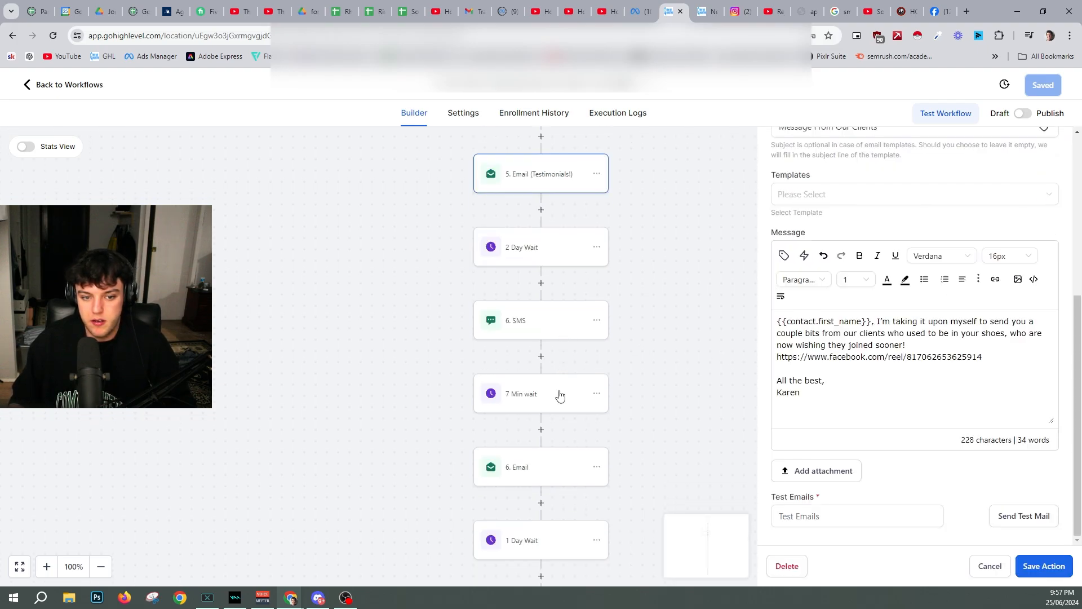
- Check the 6. Email, 7. Email and 7. SMS messages for sign-offs and wording that do not match the client
left_click(513, 325)
left_click(515, 365)
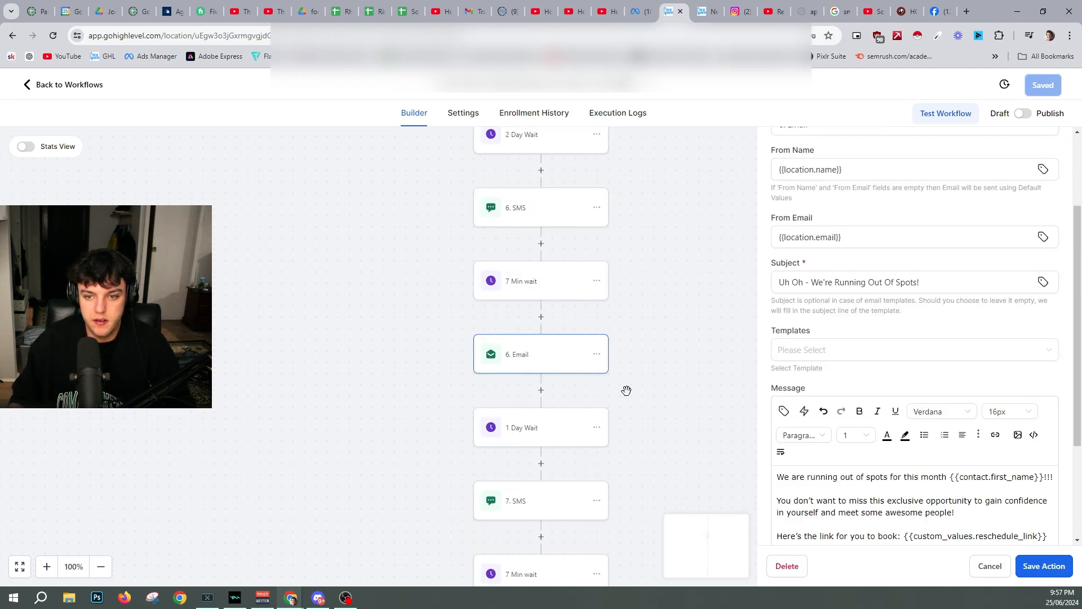
scroll(964, 463, "down", 2)
scroll(555, 394, "down", 3)
left_click(553, 391)
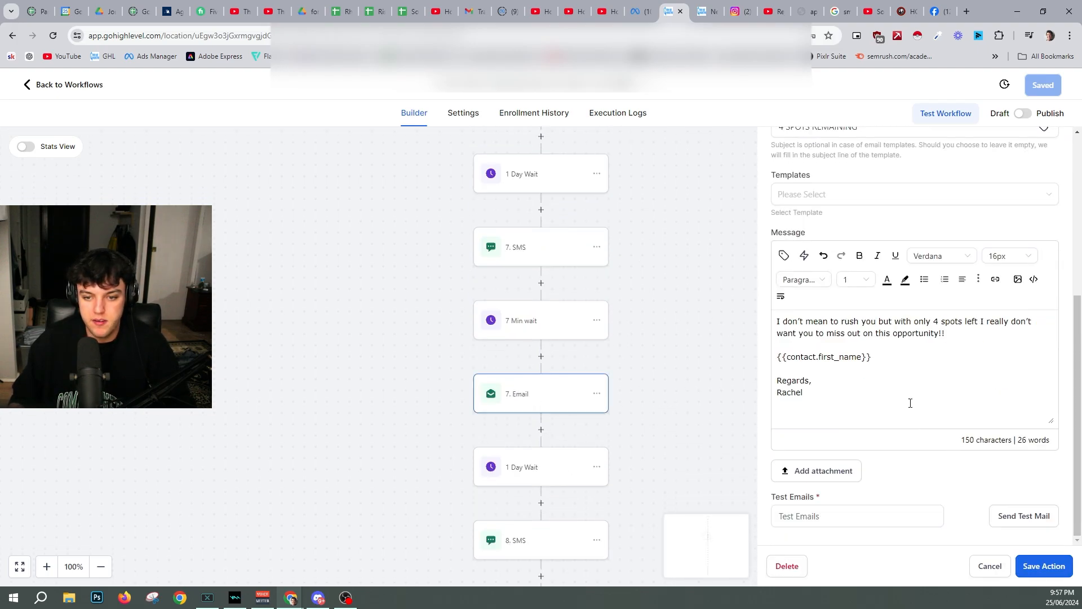
scroll(558, 380, "up", 1)
left_click(529, 311)
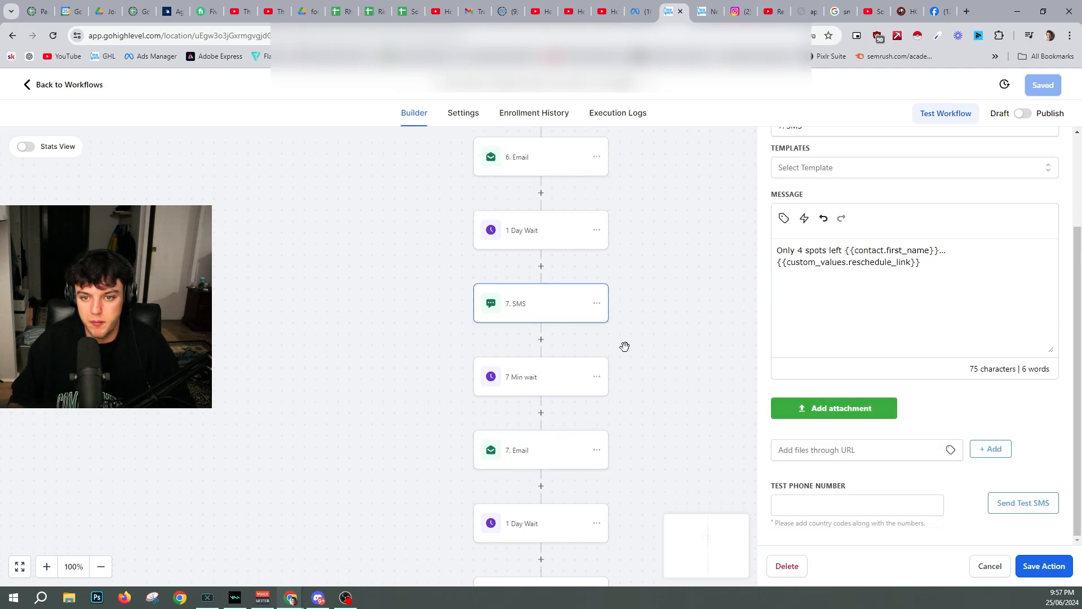
scroll(625, 332, "up", 2)
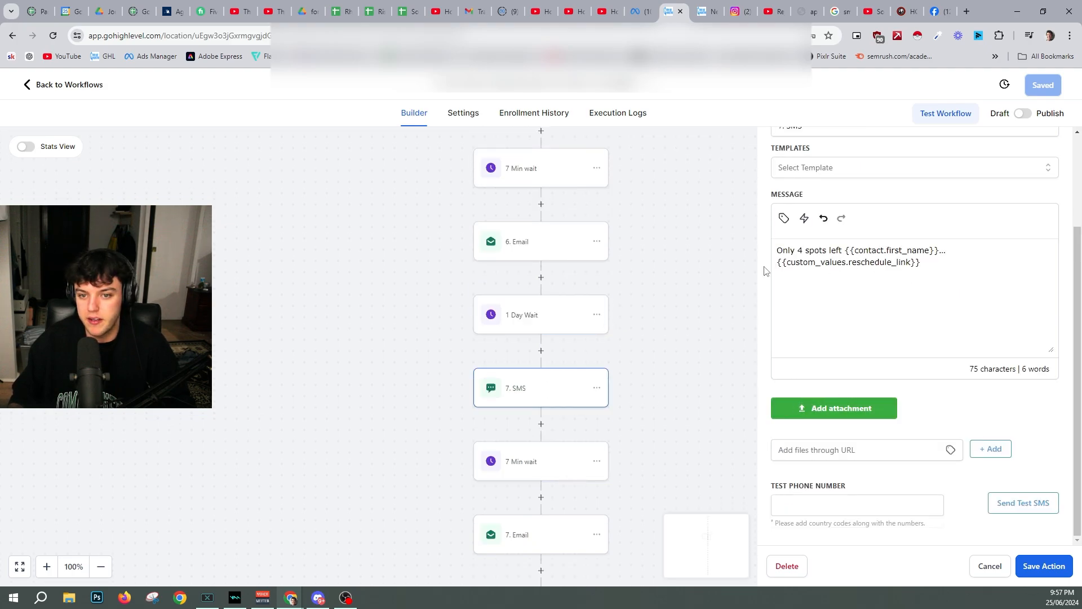
double_click(844, 263)
- Replace the sign-off name in the 6. Email message with the client contact's first name and save the action
left_click(519, 246)
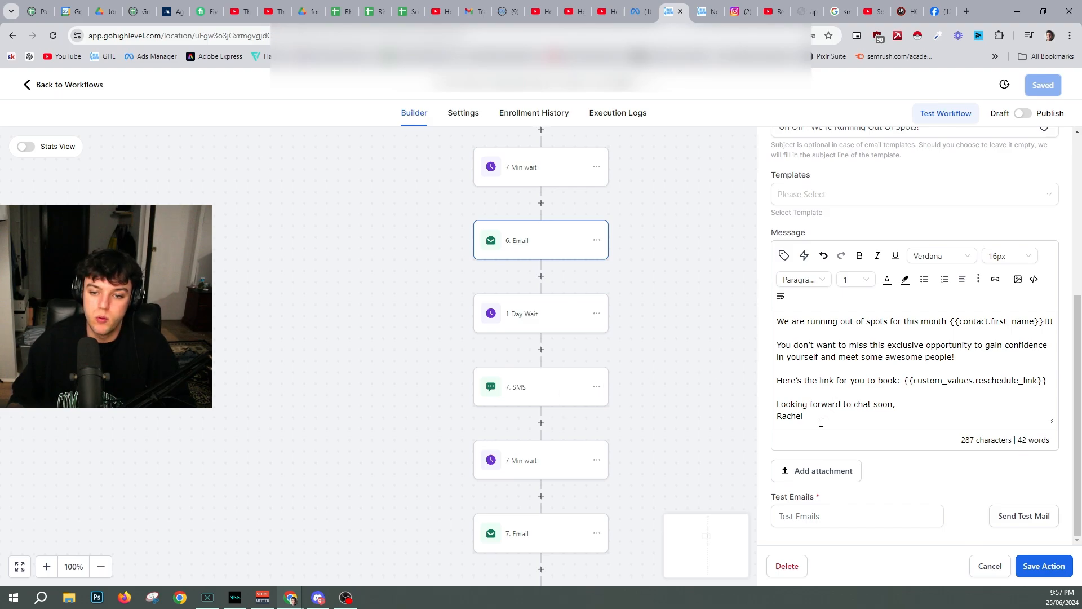
left_click_drag(821, 422, 779, 418)
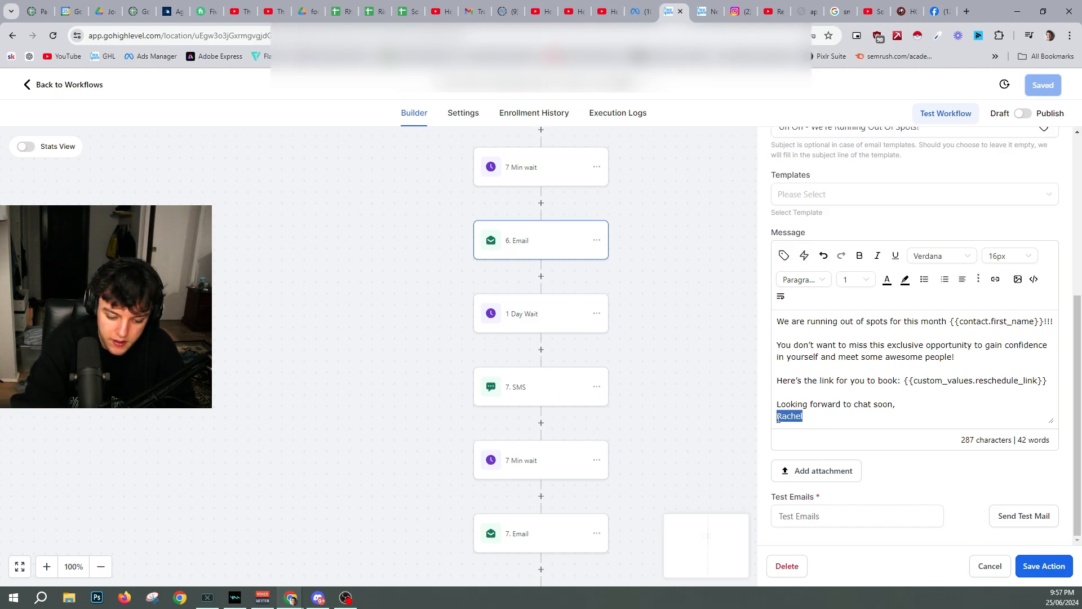
type("Karen")
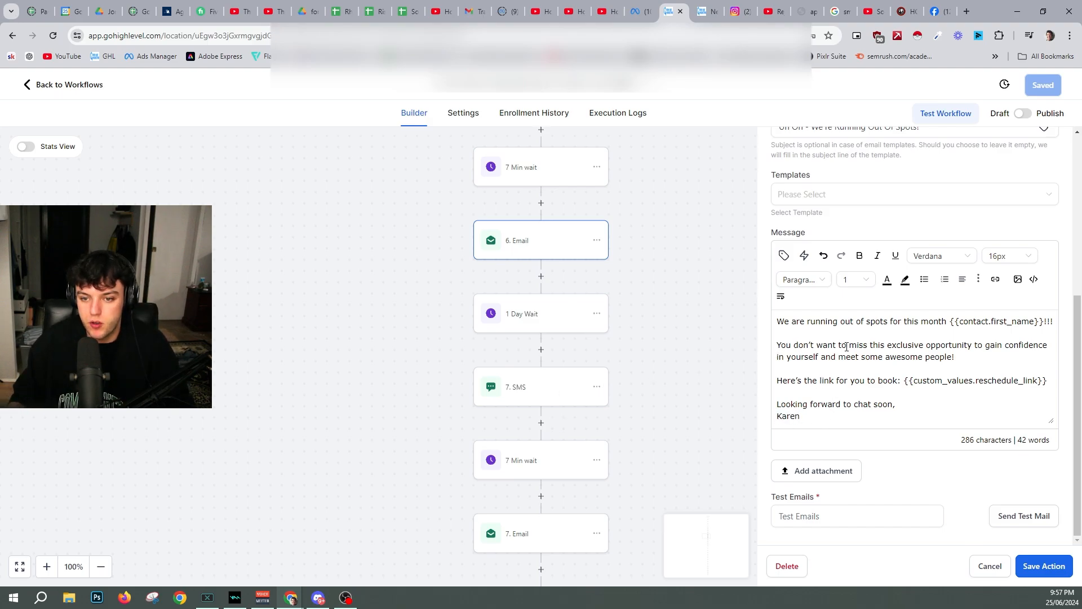
left_click_drag(984, 345, 905, 357)
left_click(986, 348)
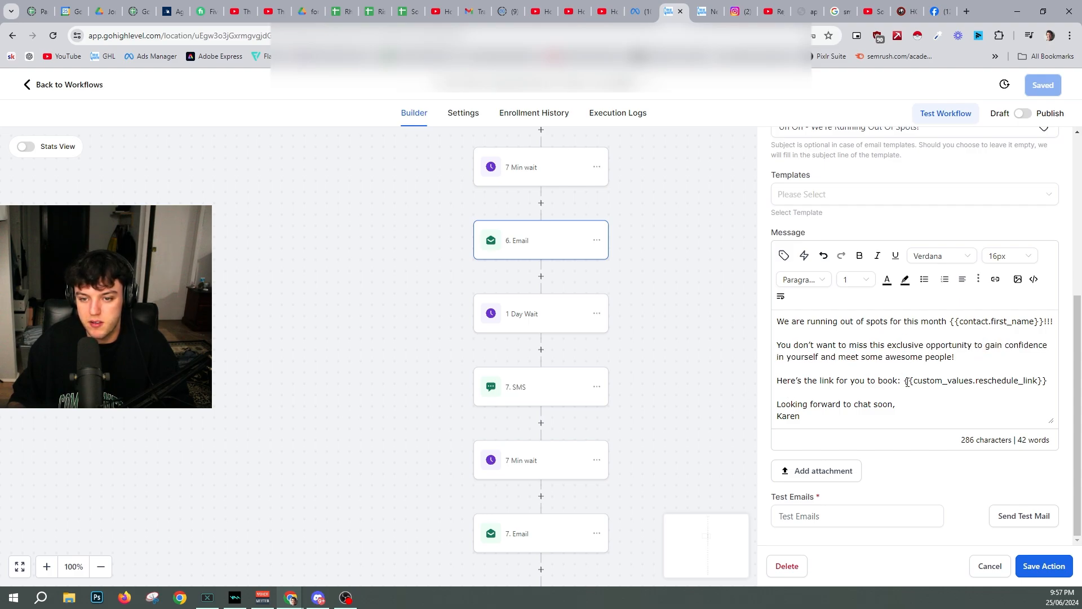
left_click(1062, 567)
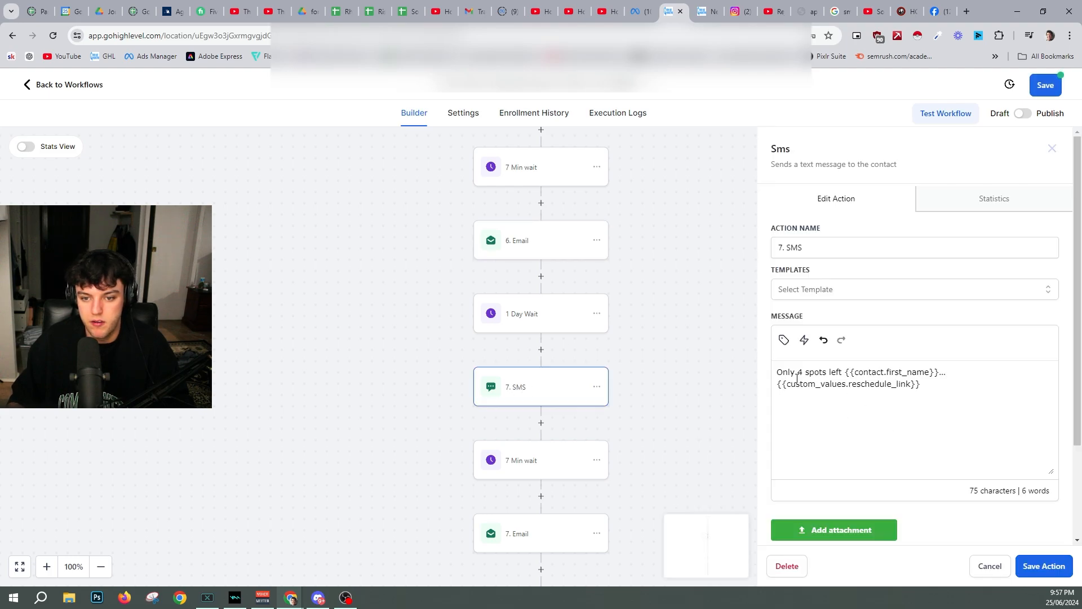
- Check the spots-left wording and booking link in the 7. SMS message, and close the action
left_click_drag(797, 383, 814, 372)
scroll(524, 443, "down", 3)
left_click(524, 299)
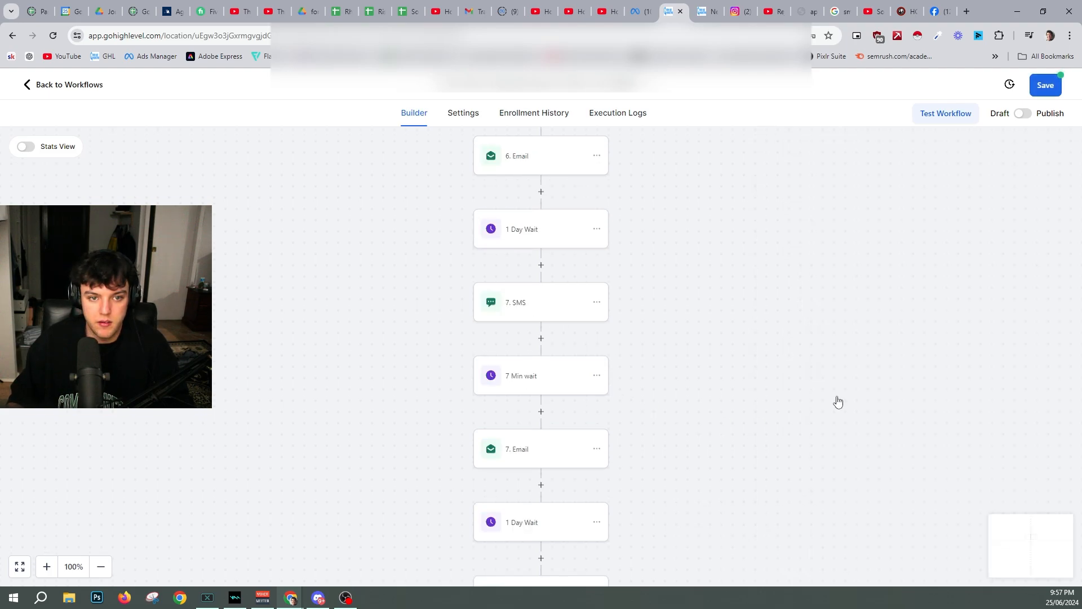
- Replace the sign-off name in the 7. Email message with the client contact's first name and save the action
left_click(536, 464)
scroll(817, 449, "down", 4)
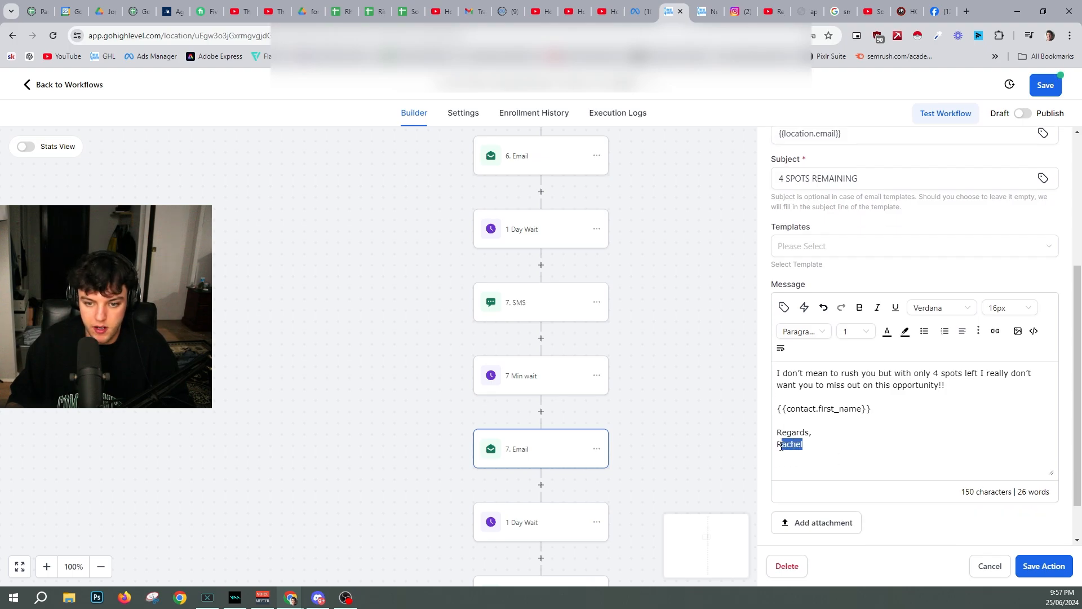
type("Brand")
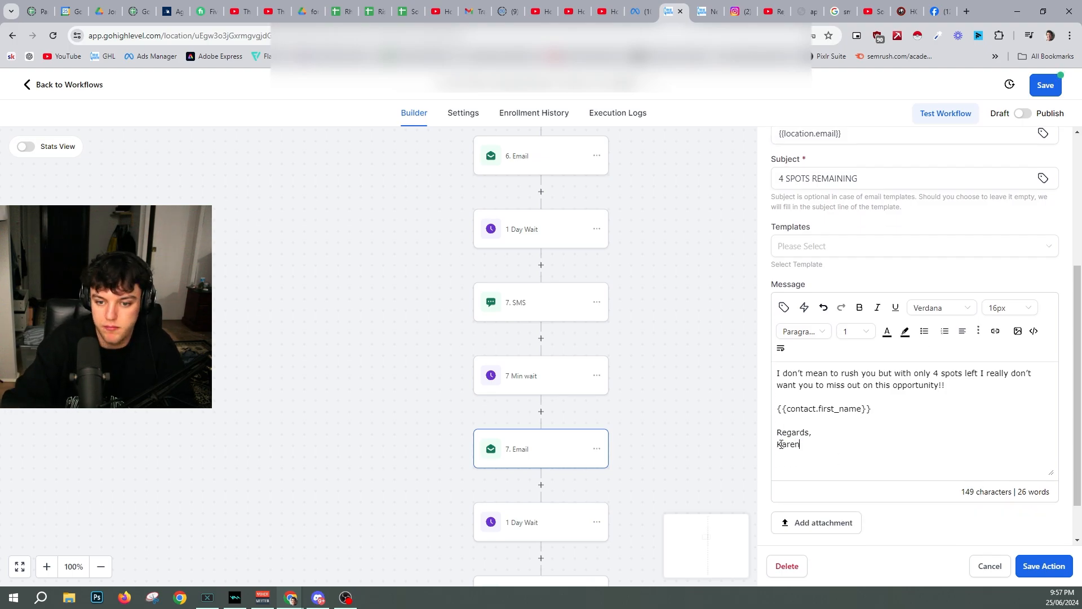
left_click(1044, 566)
- Replace the broken character after the contact's first name in the 8. SMS message with an emoji, and save the action
scroll(653, 342, "down", 5)
left_click(533, 426)
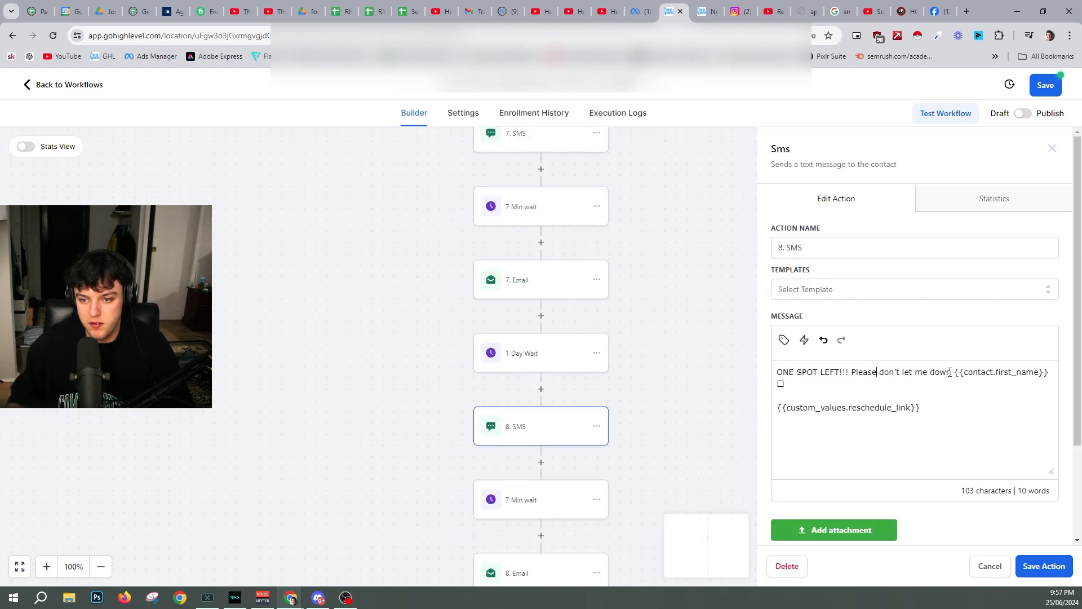
left_click(1035, 566)
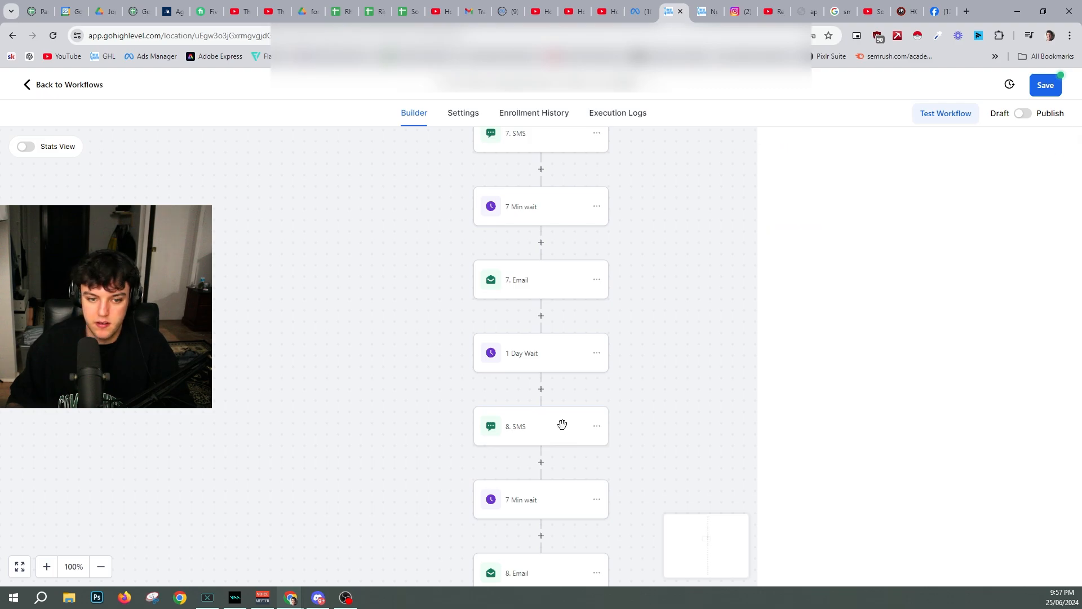
key("ctrl+v")
key("ctrl+z")
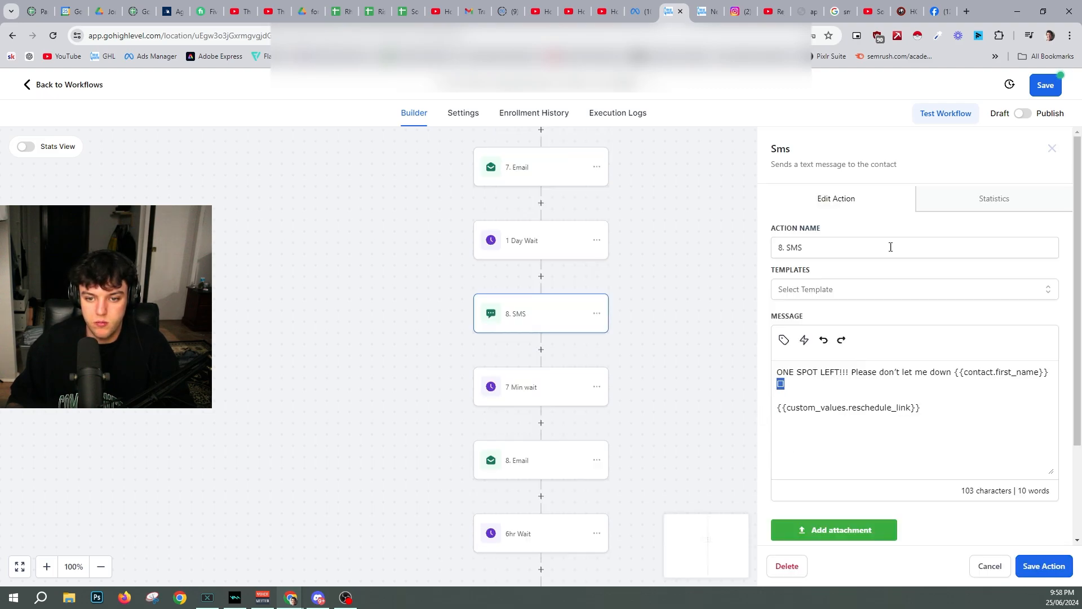
left_click(842, 7)
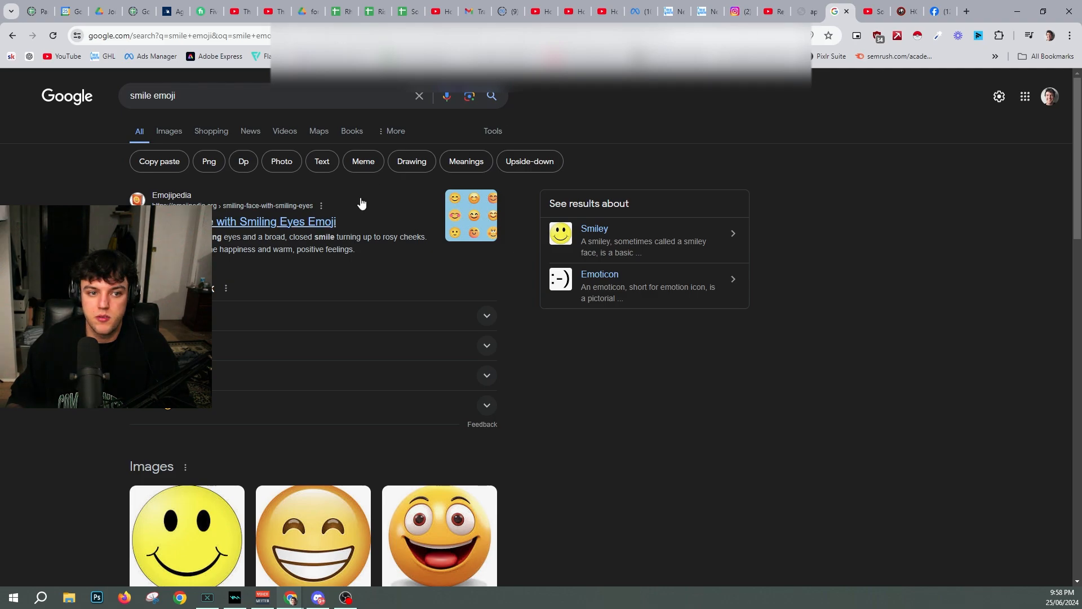
left_click(715, 8)
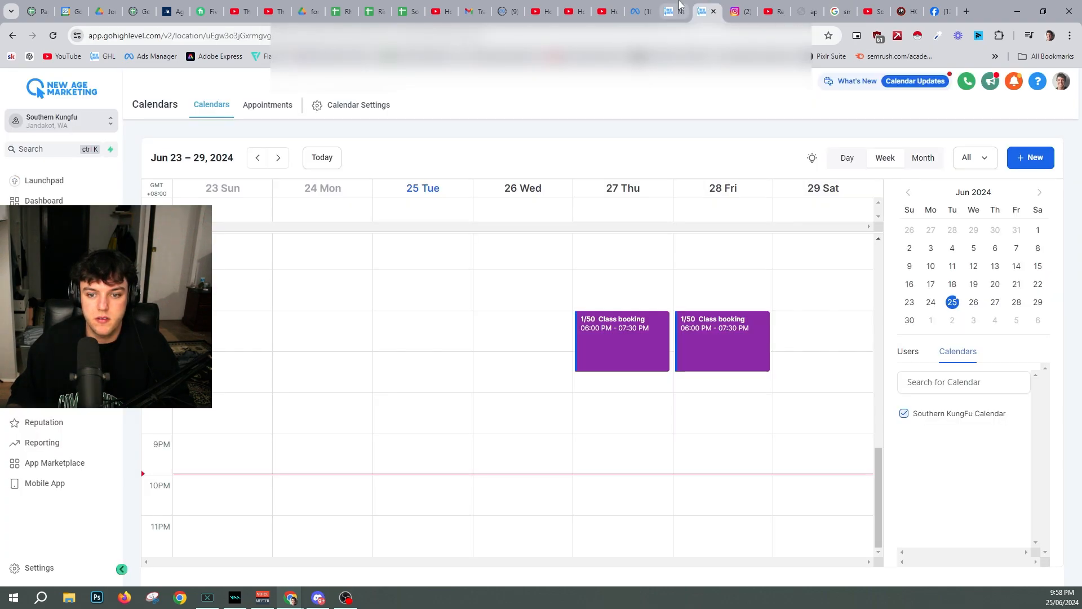
left_click(674, 8)
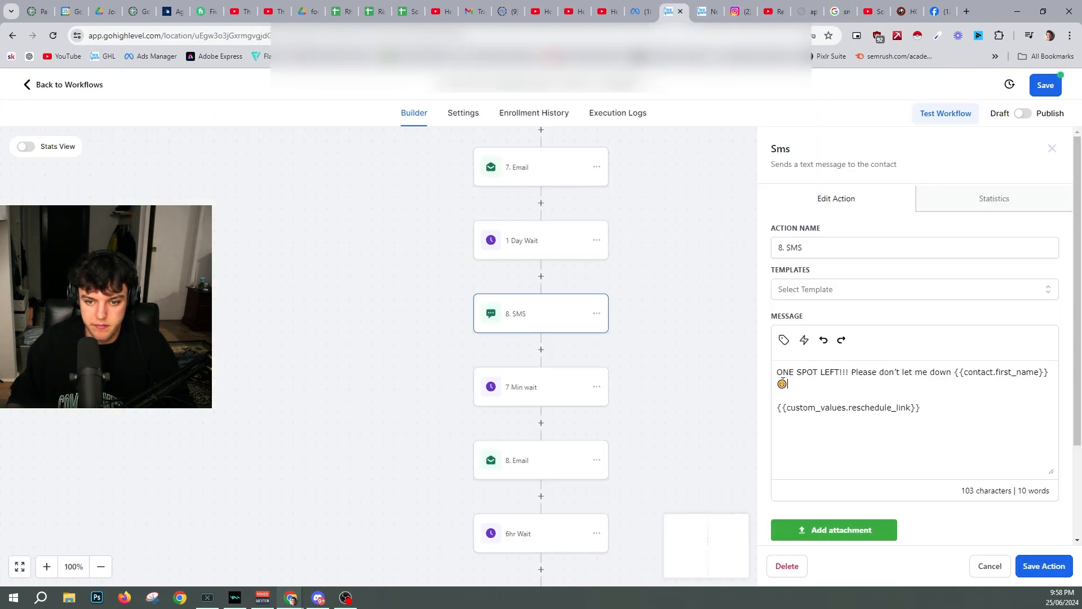
left_click(1044, 566)
- Read through the 8. Email message from the greeting to the sign-off, checking its last-chance wording and booking link
scroll(606, 406, "down", 3)
left_click(508, 389)
scroll(793, 428, "down", 4)
scroll(792, 428, "up", 1)
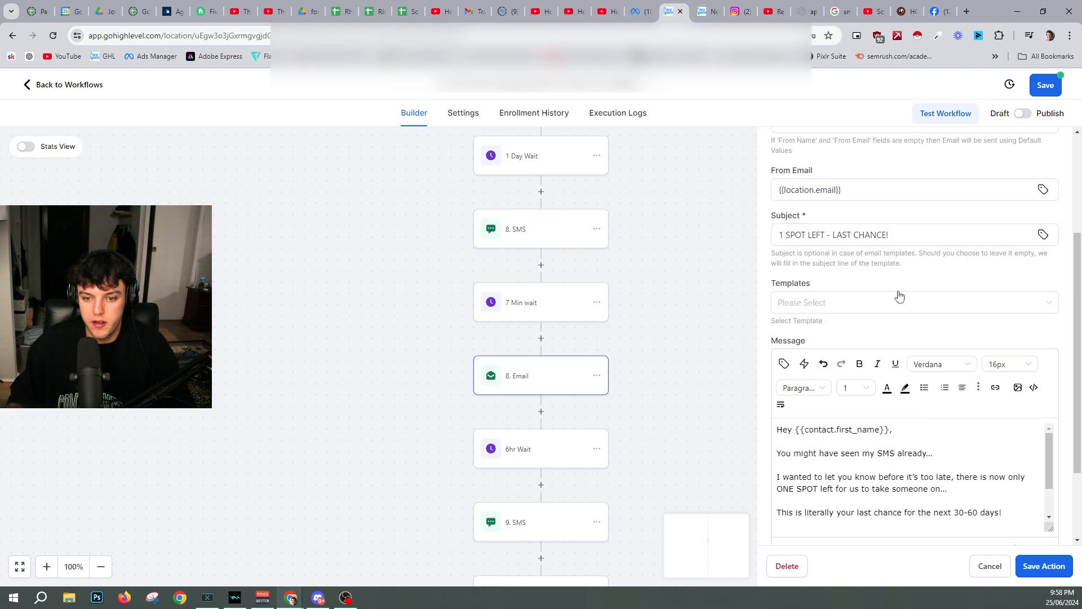
scroll(901, 295, "down", 2)
left_click_drag(827, 346, 938, 347)
left_click(939, 350)
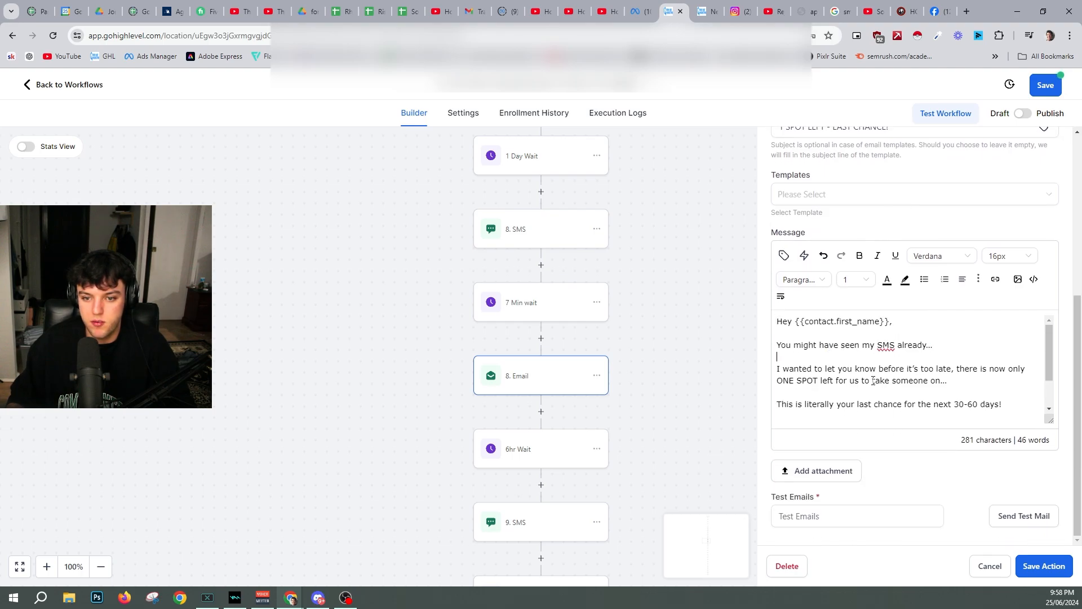
scroll(849, 347, "down", 1)
left_click_drag(865, 324, 924, 322)
scroll(924, 322, "up", 1)
left_click(996, 383)
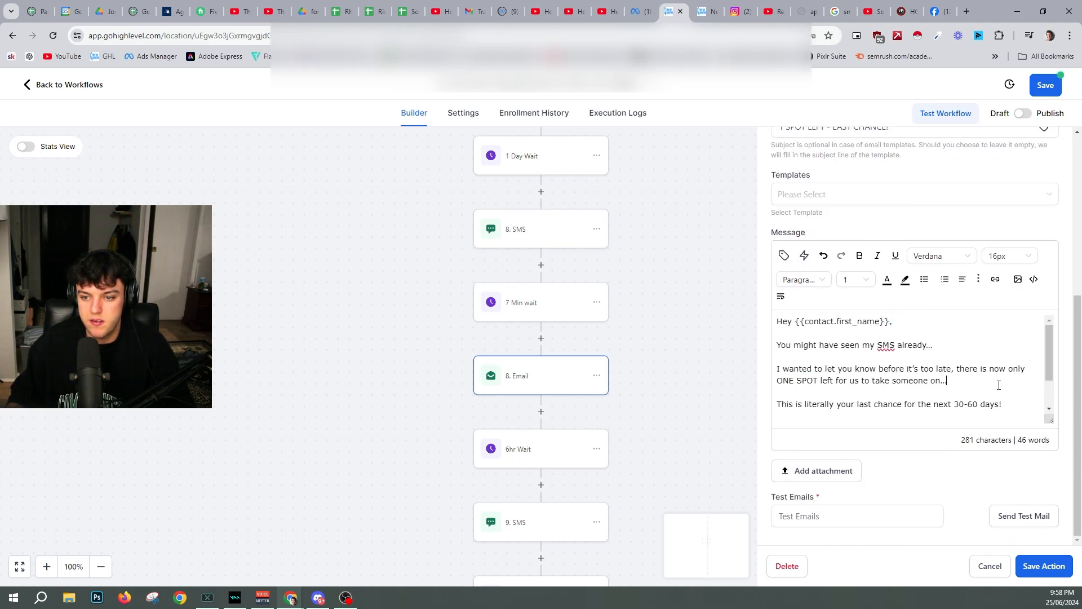
scroll(909, 393, "down", 1)
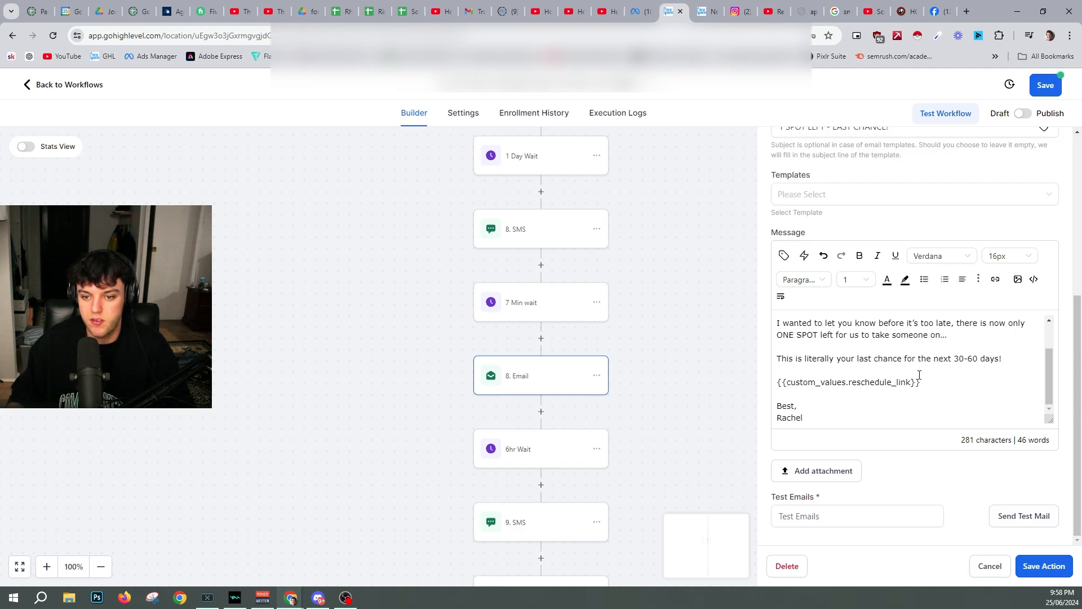
- Replace the sign-off name in the 8. Email message with the client contact's first name and save the action
left_click_drag(805, 417, 777, 418)
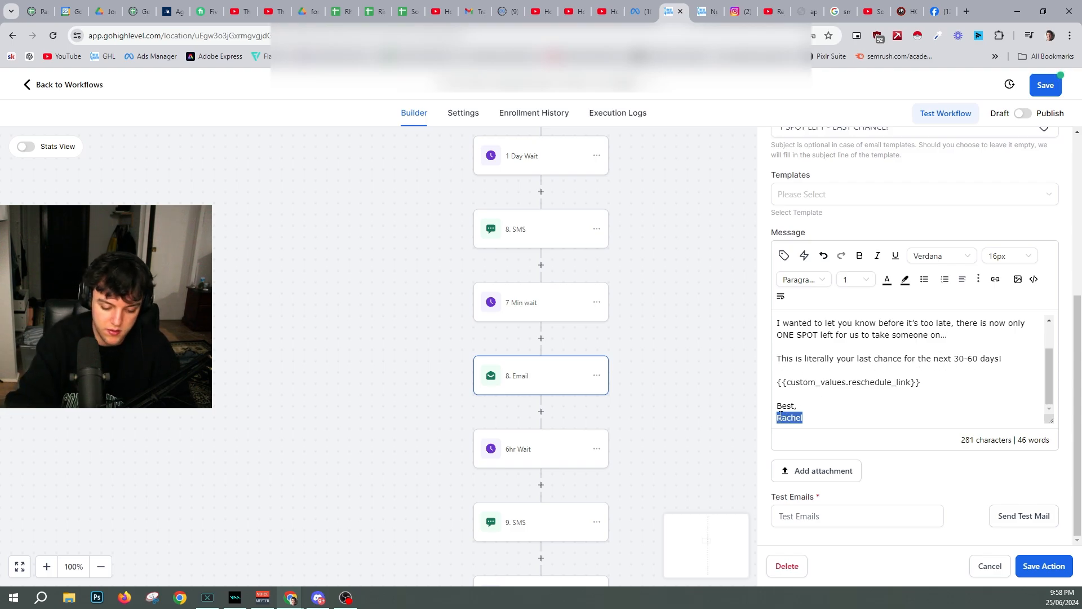
type("Karen")
left_click(1043, 566)
- Check the 9. SMS message and save the action
scroll(615, 433, "down", 3)
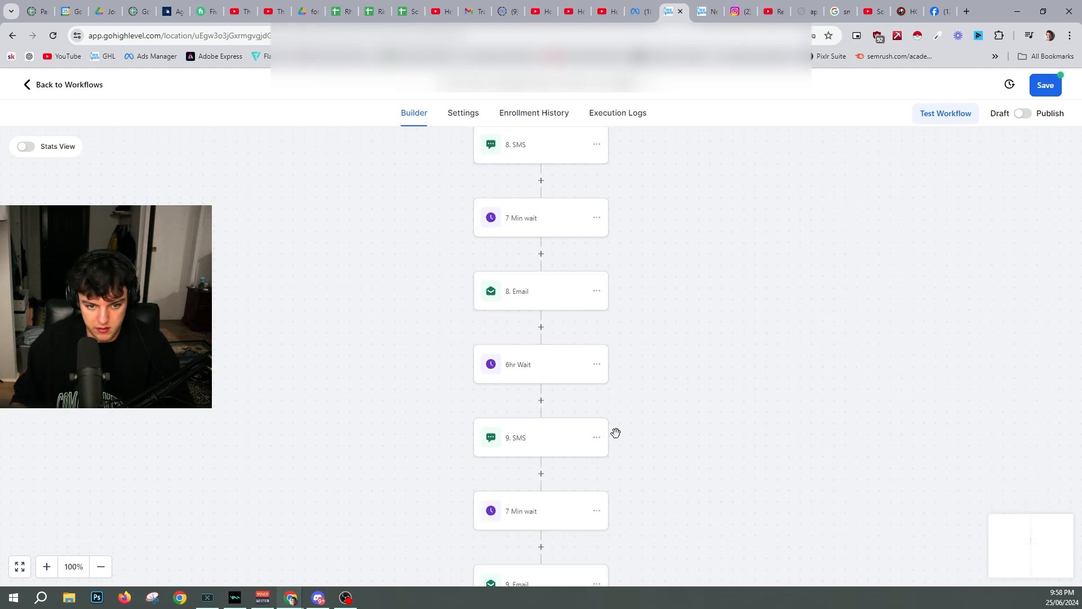
left_click(540, 446)
left_click(1044, 566)
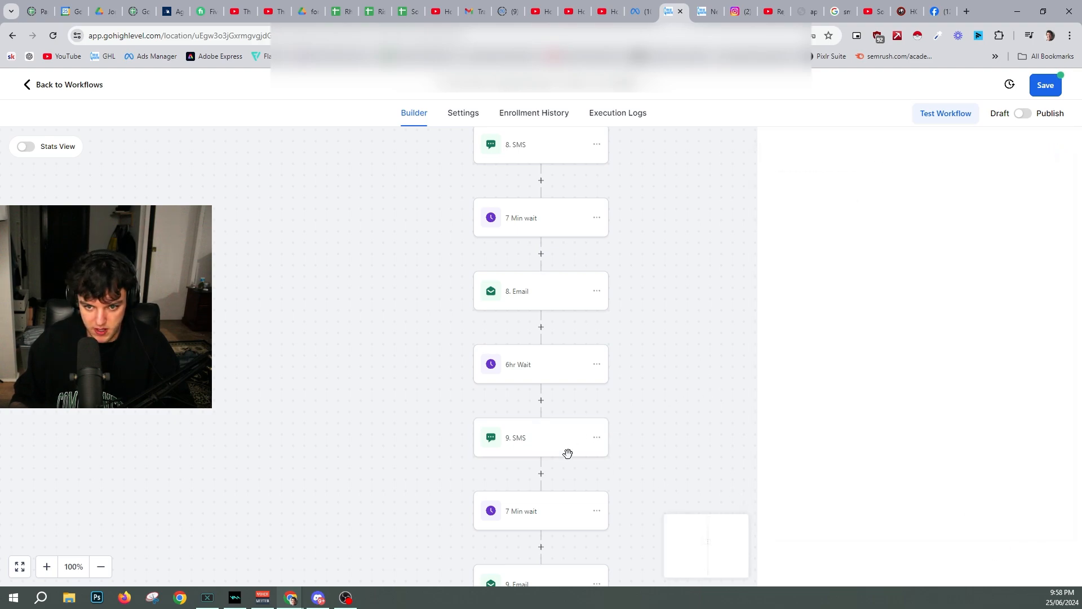
- Review the 9. Email message, replace its sign-off name with the client contact's first name, and save the action
scroll(546, 488, "down", 3)
left_click(545, 492)
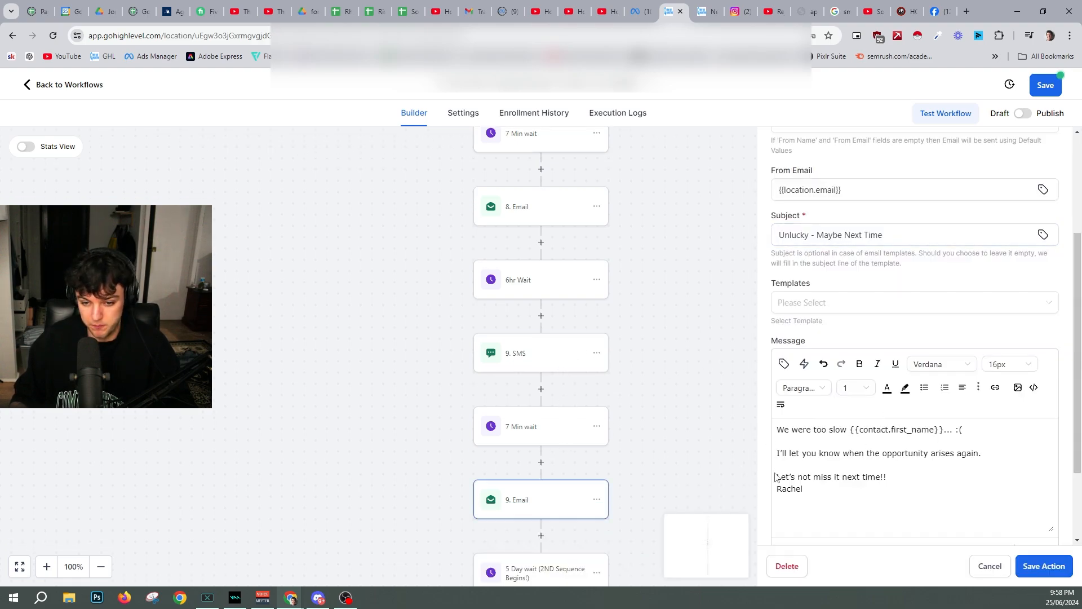
left_click_drag(833, 453, 981, 454)
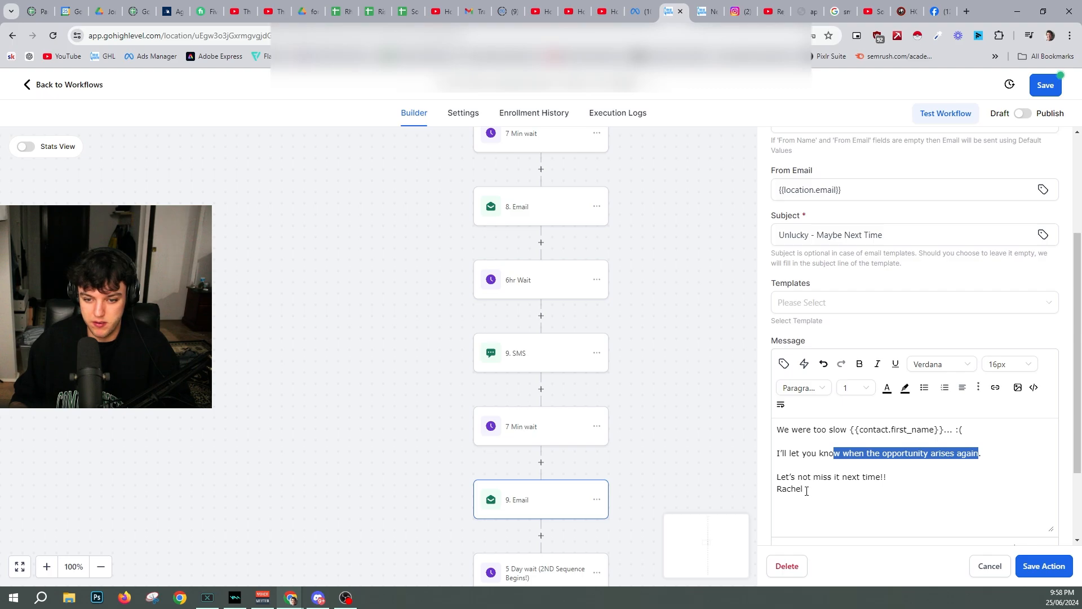
left_click_drag(806, 489, 788, 490)
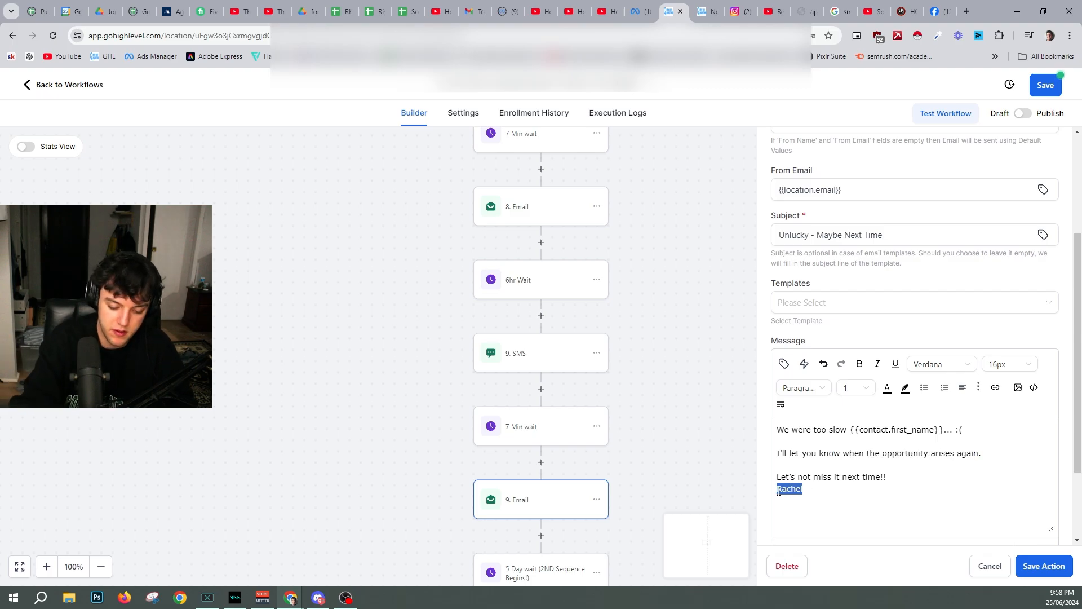
type("Name")
left_click(1044, 566)
- Check the wording, emoji and booking link in the 10. SMS message and save the action
scroll(590, 424, "down", 5)
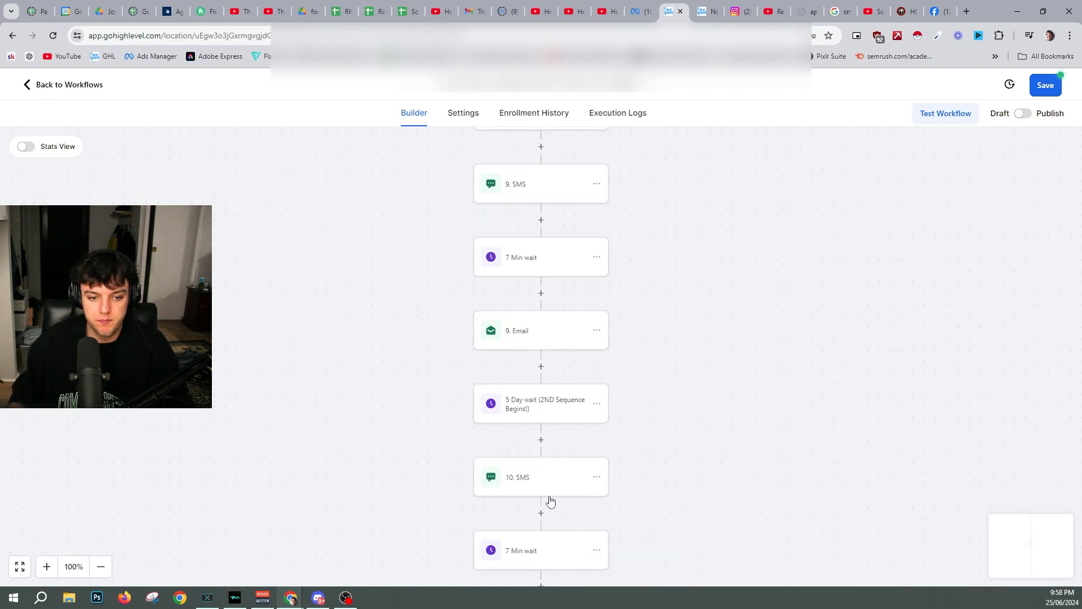
left_click(538, 491)
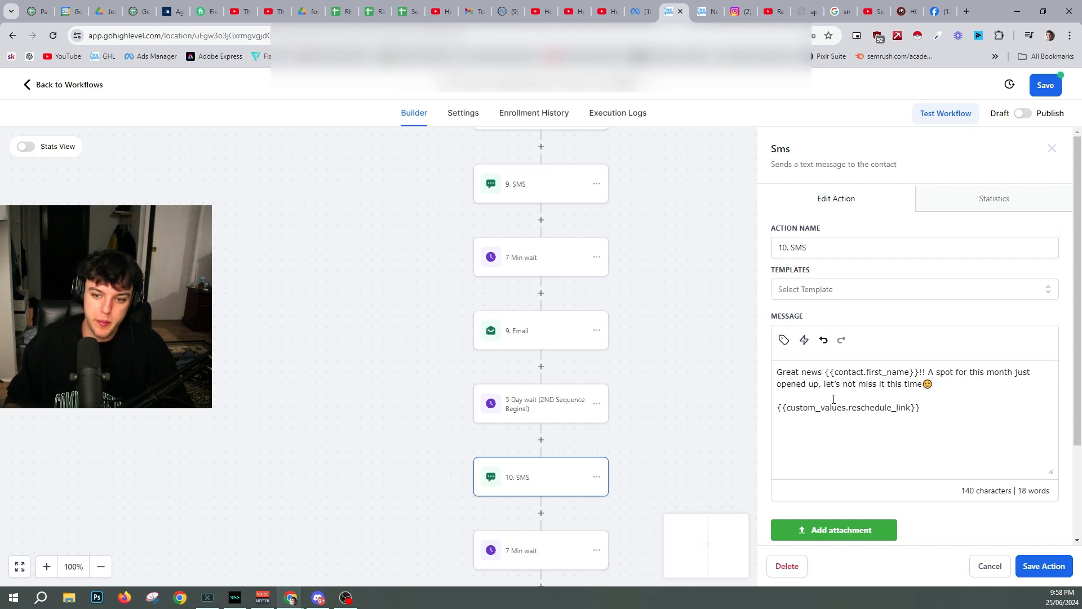
left_click(1029, 574)
scroll(566, 442, "down", 4)
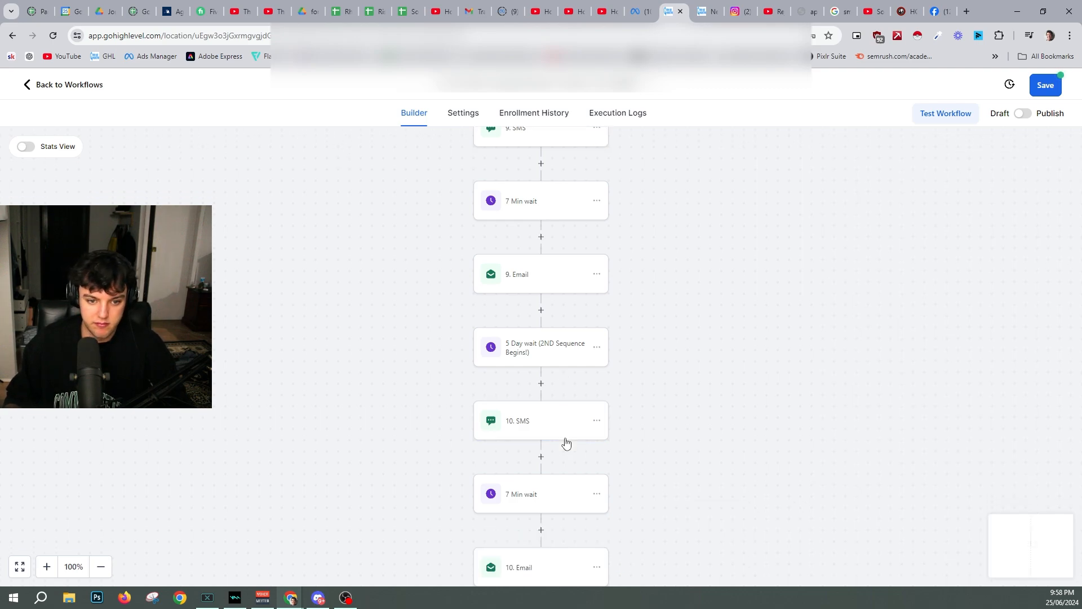
- Open the 10. Email action and read through its message from the greeting to the sign-off
left_click(540, 405)
scroll(823, 461, "down", 4)
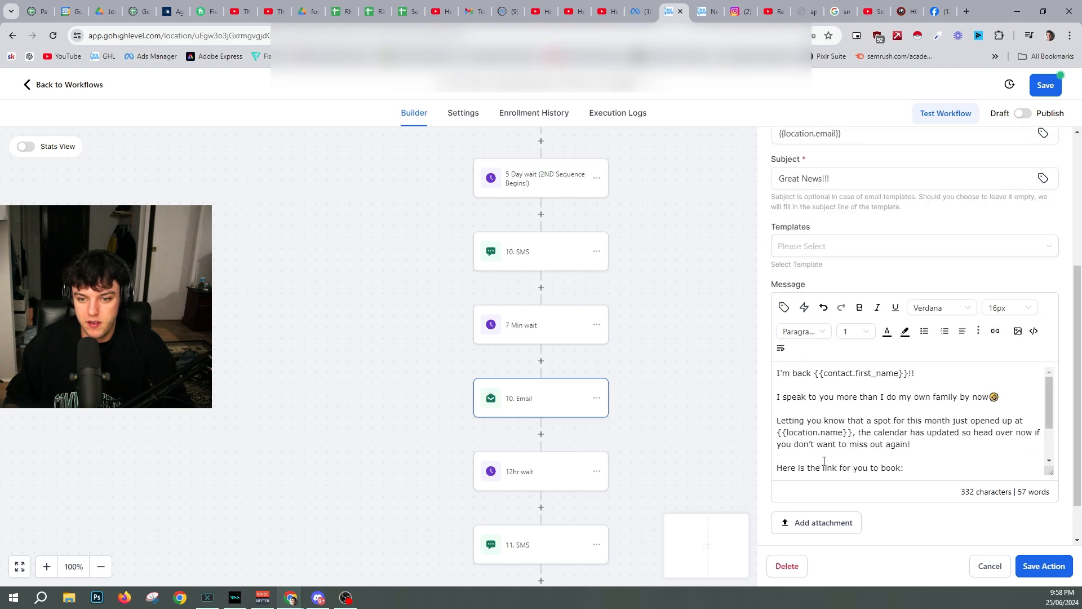
scroll(836, 451, "down", 2)
scroll(879, 384, "up", 2)
scroll(933, 280, "down", 1)
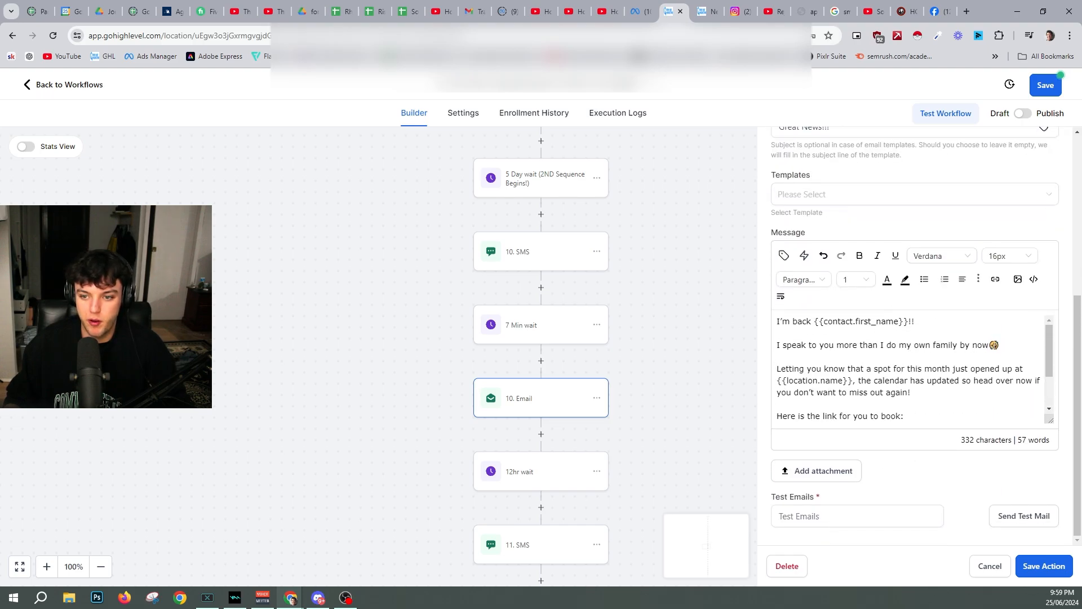
scroll(895, 376, "down", 2)
scroll(895, 377, "up", 2)
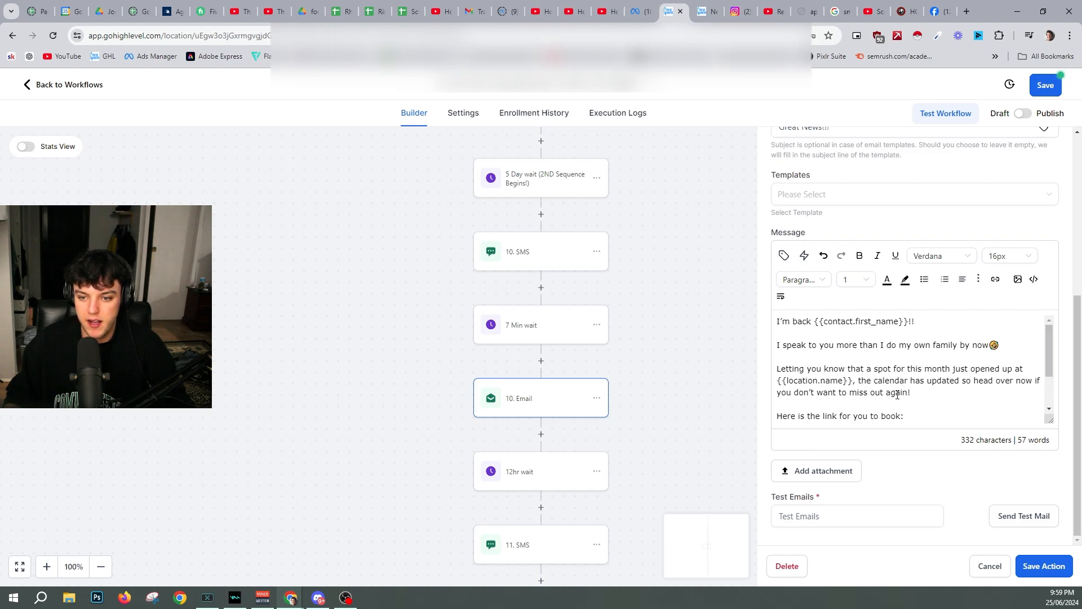
scroll(947, 405, "down", 2)
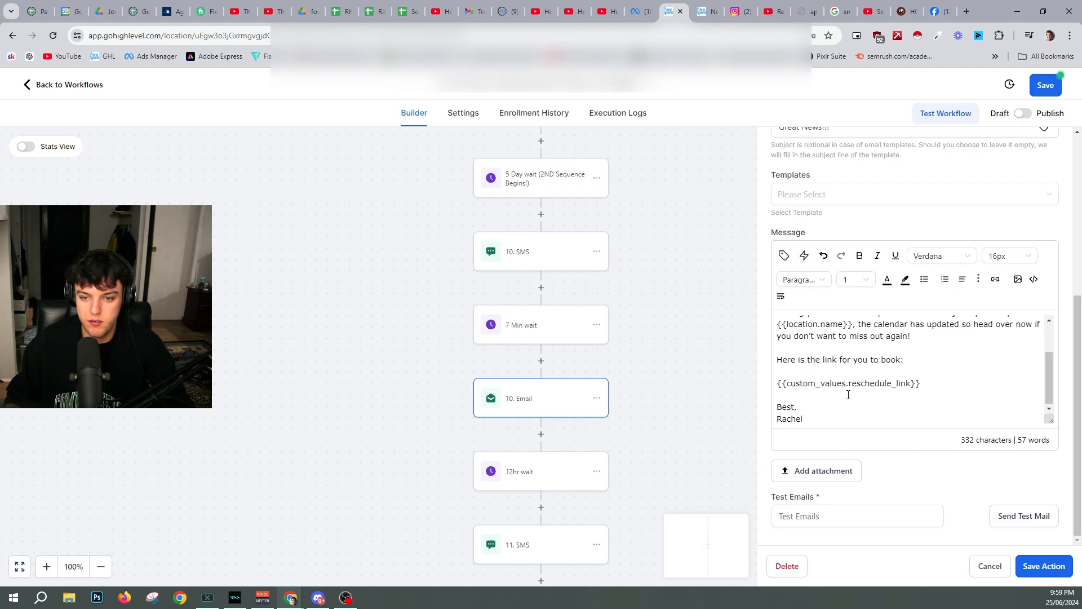
left_click_drag(804, 418, 778, 415)
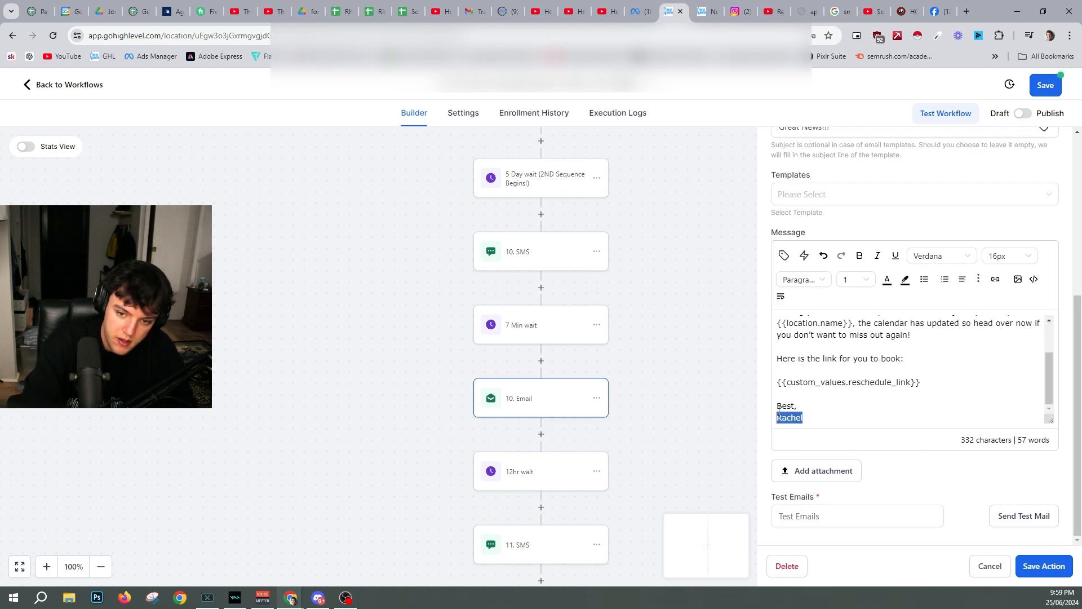
left_click(785, 256)
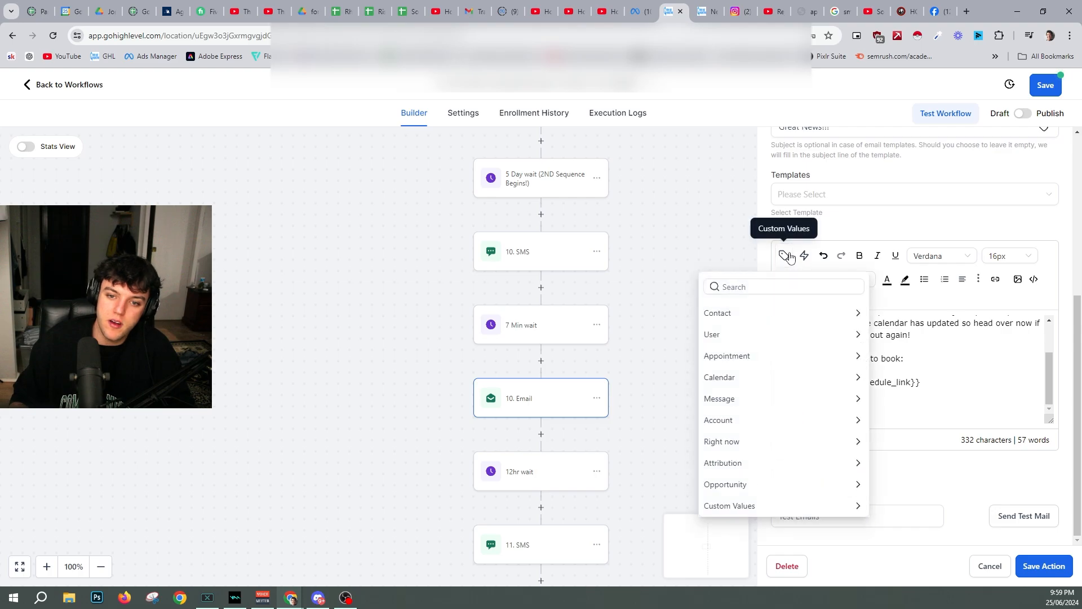
left_click(755, 419)
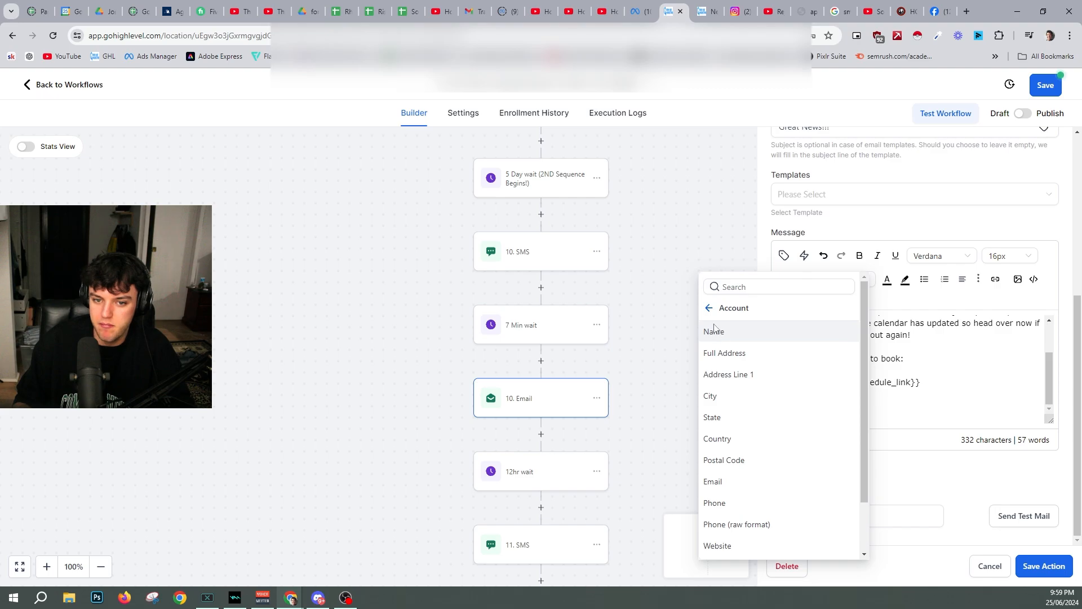
left_click(709, 308)
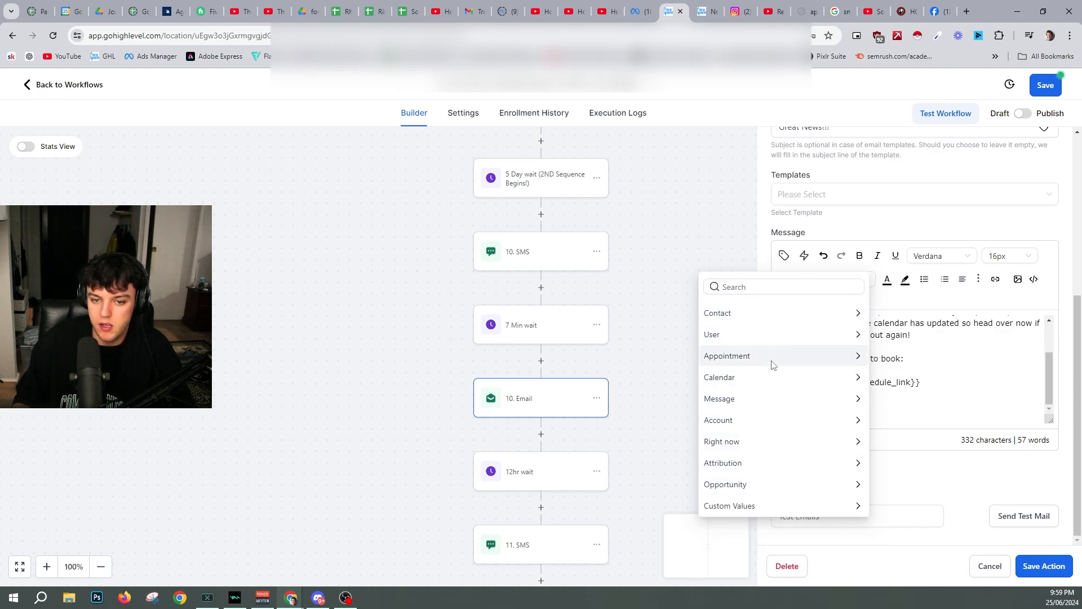
left_click(823, 411)
- Replace the sign-off name in the 10. Email message with the client contact's first name and recheck the text
left_click_drag(803, 417, 783, 417)
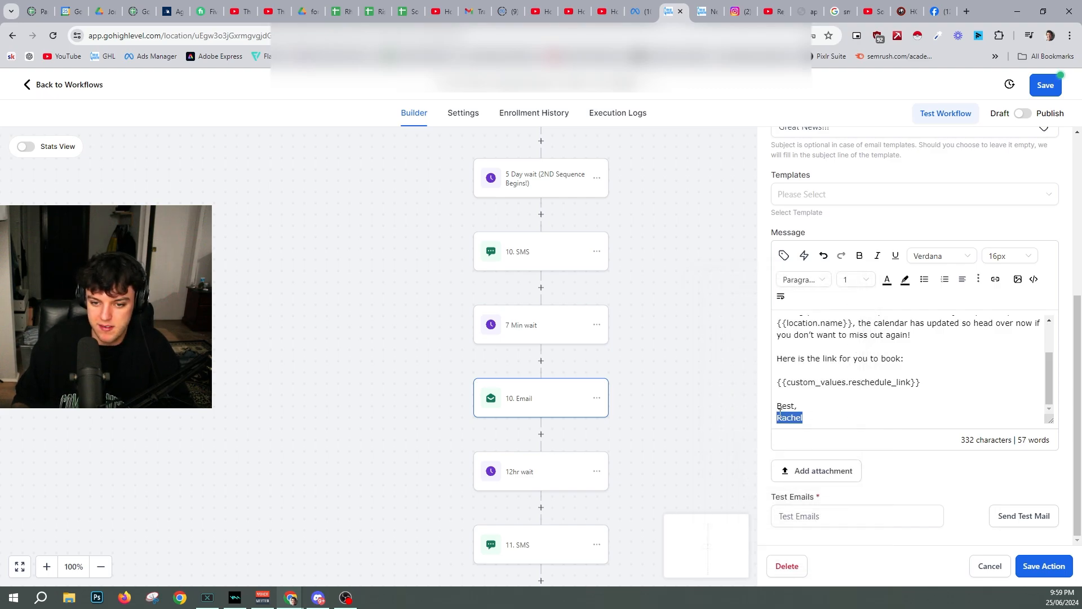
type("Karen")
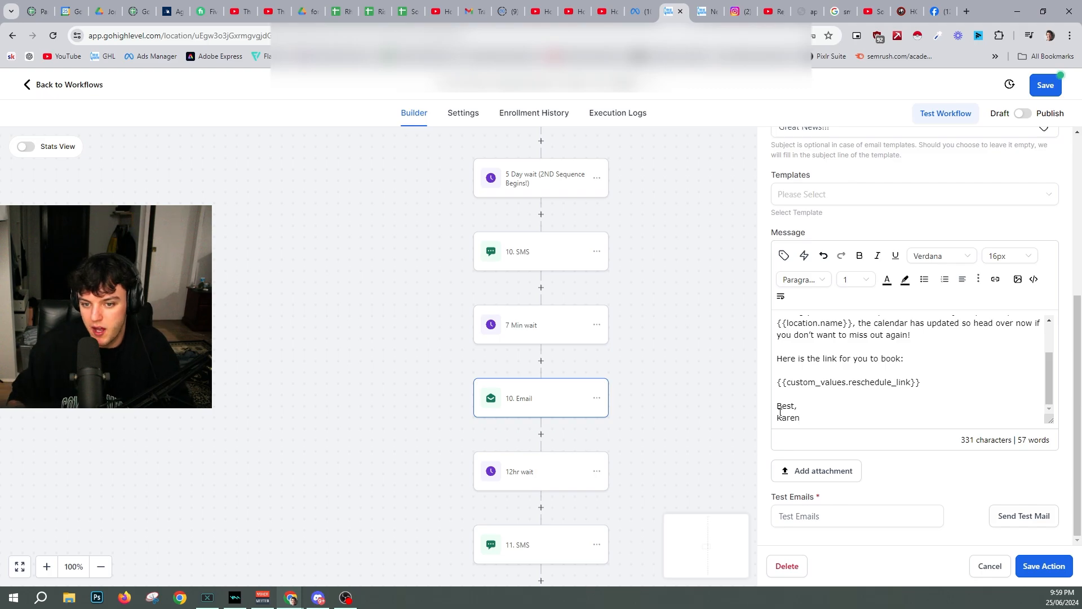
scroll(902, 372, "up", 2)
scroll(938, 366, "down", 2)
scroll(890, 378, "up", 3)
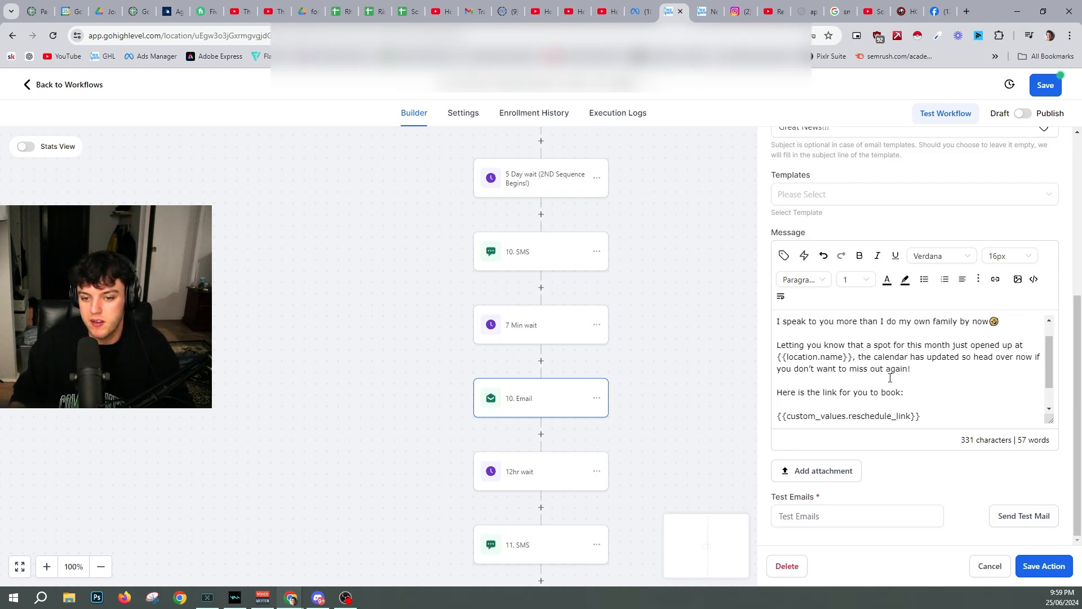
scroll(875, 406, "down", 3)
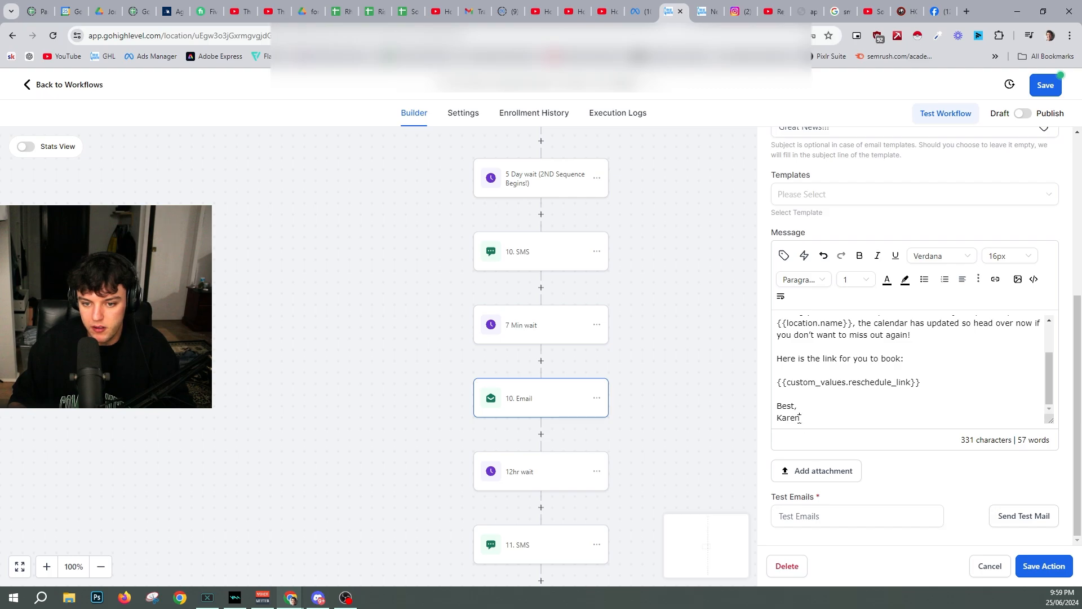
- Replace the sign-off name in the 10. Email message with the Your Name custom value
left_click_drag(804, 427, 777, 418)
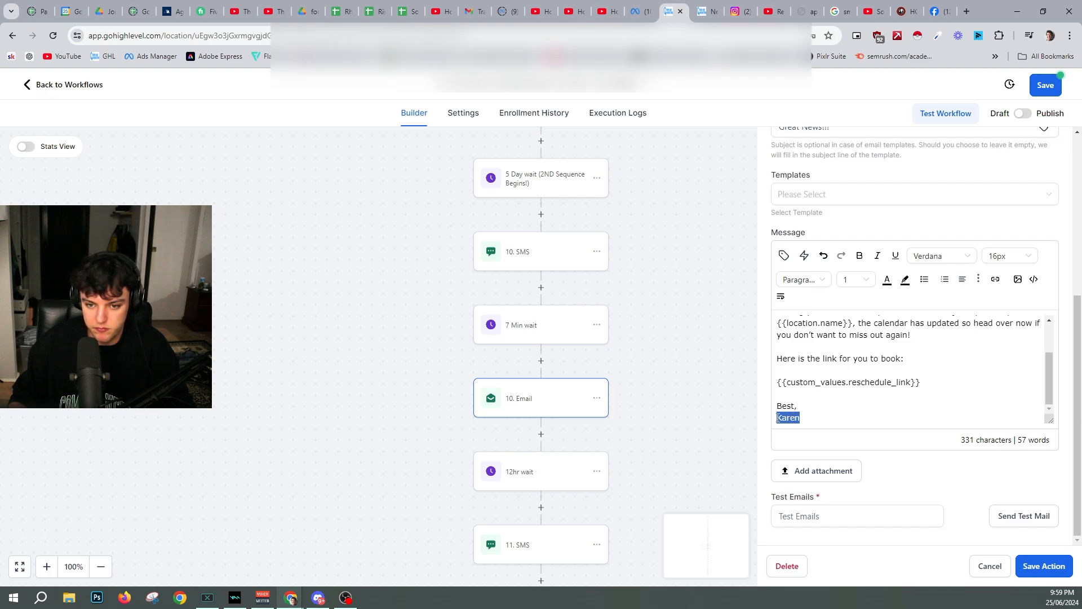
key("BackSpace")
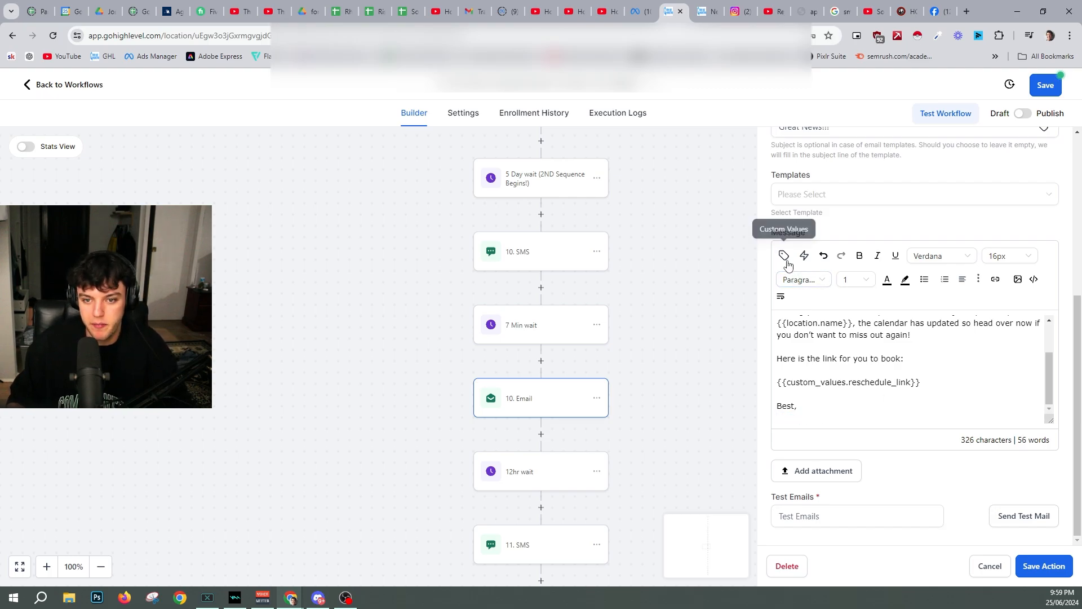
left_click(783, 255)
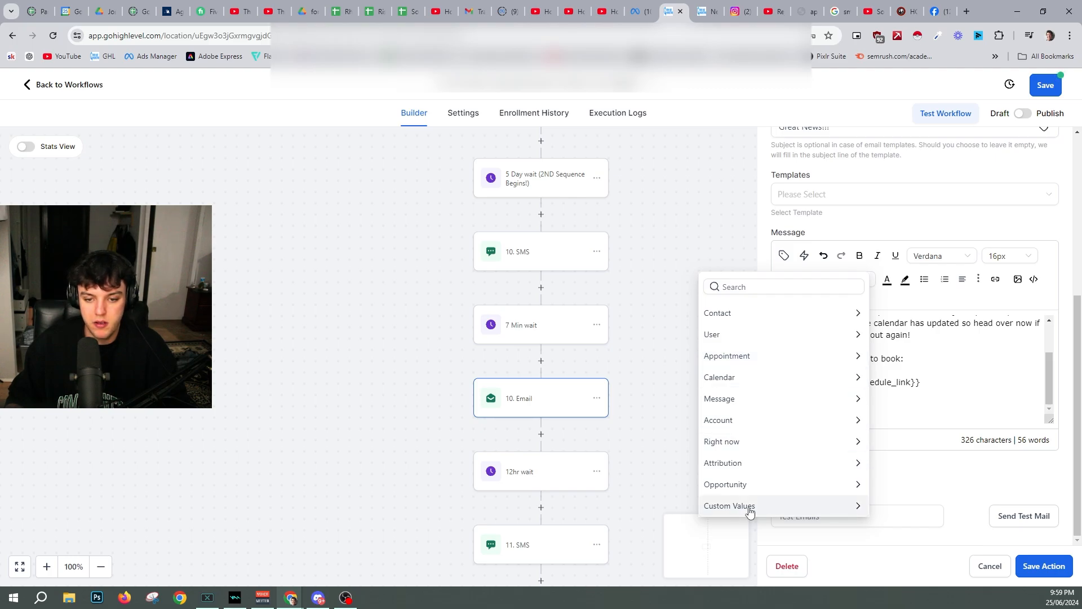
left_click(748, 505)
scroll(753, 464, "down", 1)
scroll(753, 422, "up", 1)
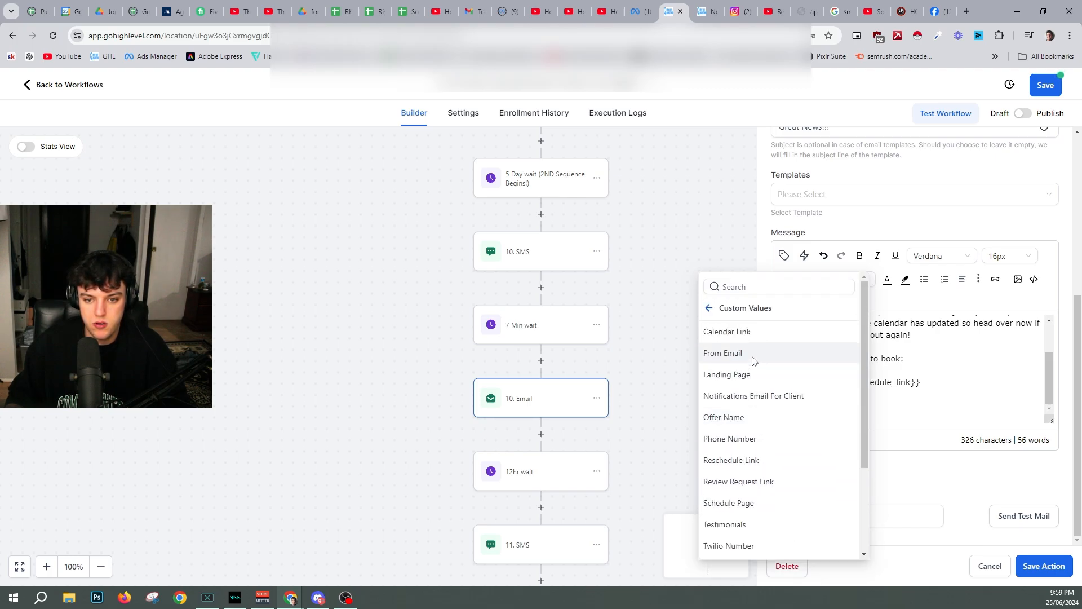
scroll(751, 437, "down", 2)
scroll(753, 441, "down", 1)
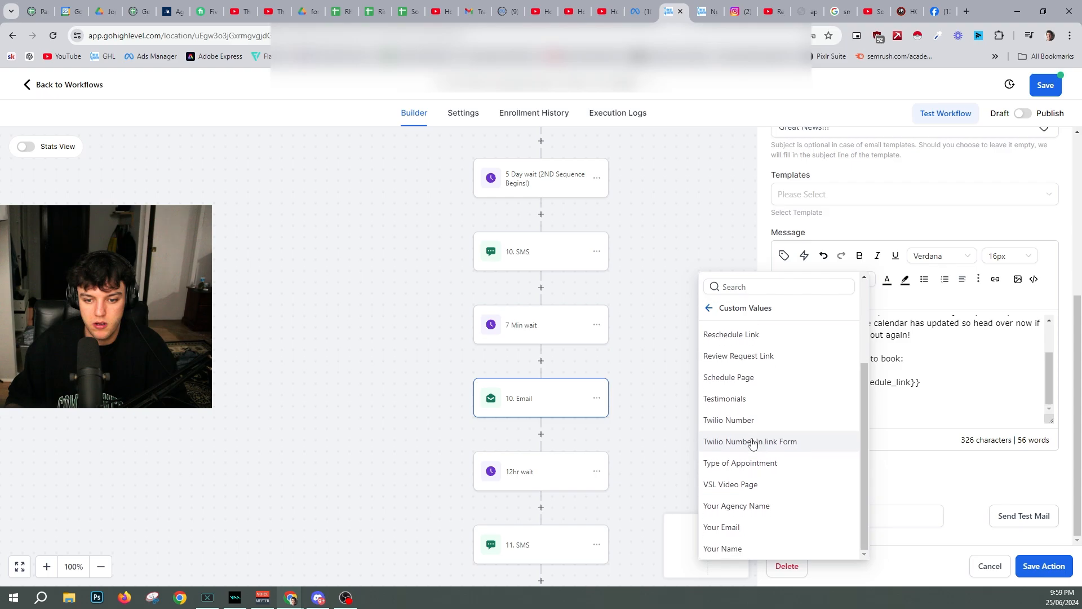
left_click(754, 549)
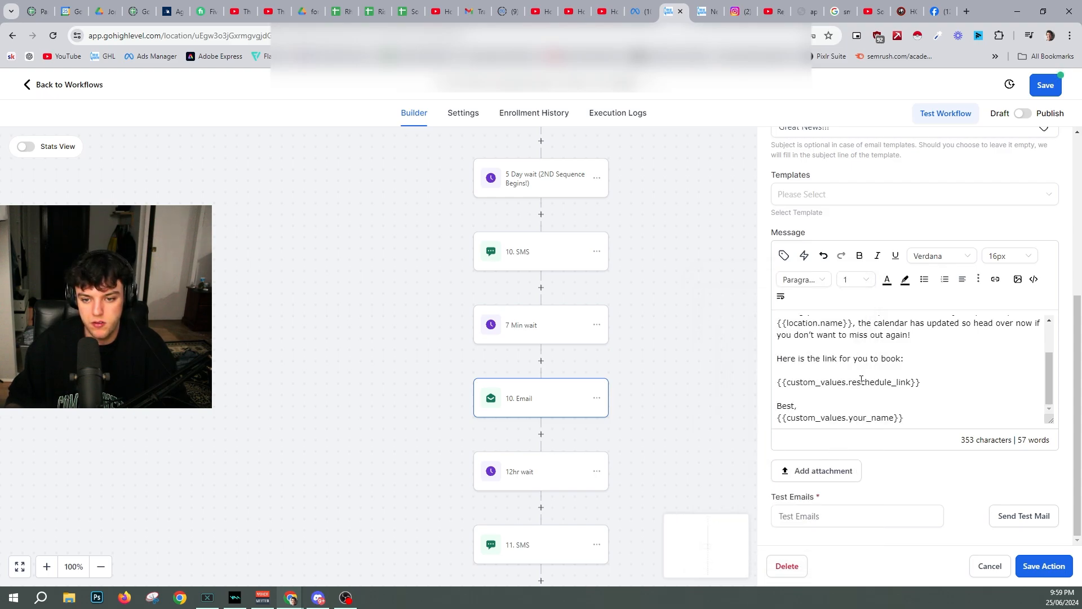
- Recheck the 10. Email message and enter an e-mail address for the test mail
scroll(861, 380, "up", 2)
scroll(861, 384, "down", 2)
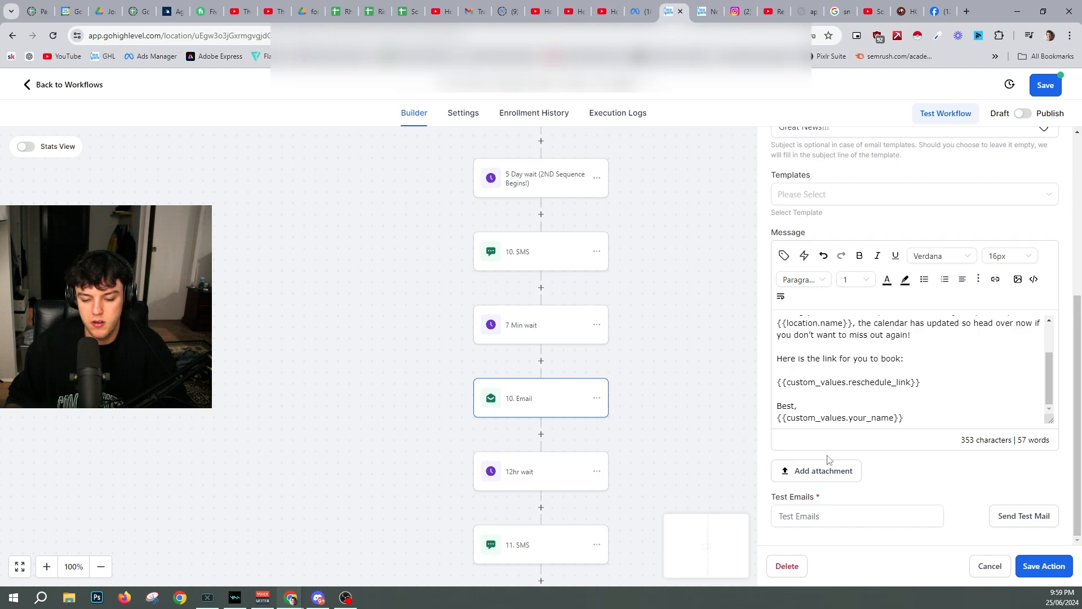
left_click(827, 514)
type("newagema")
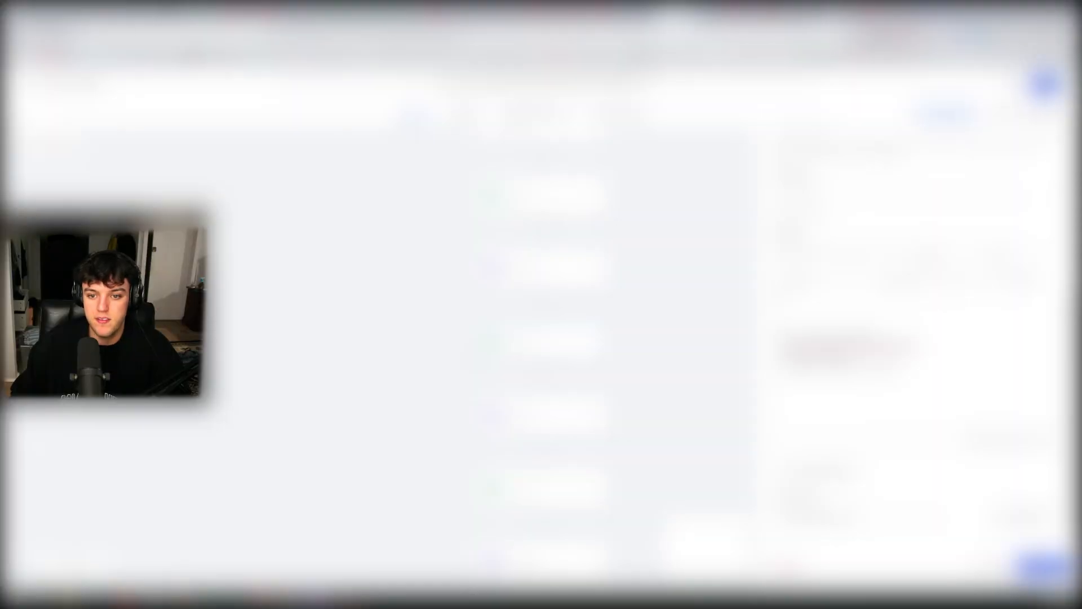
- Trim the 10. Email test message down to "Best," and the {{location_owner.first_name}} variable
double_click(841, 333)
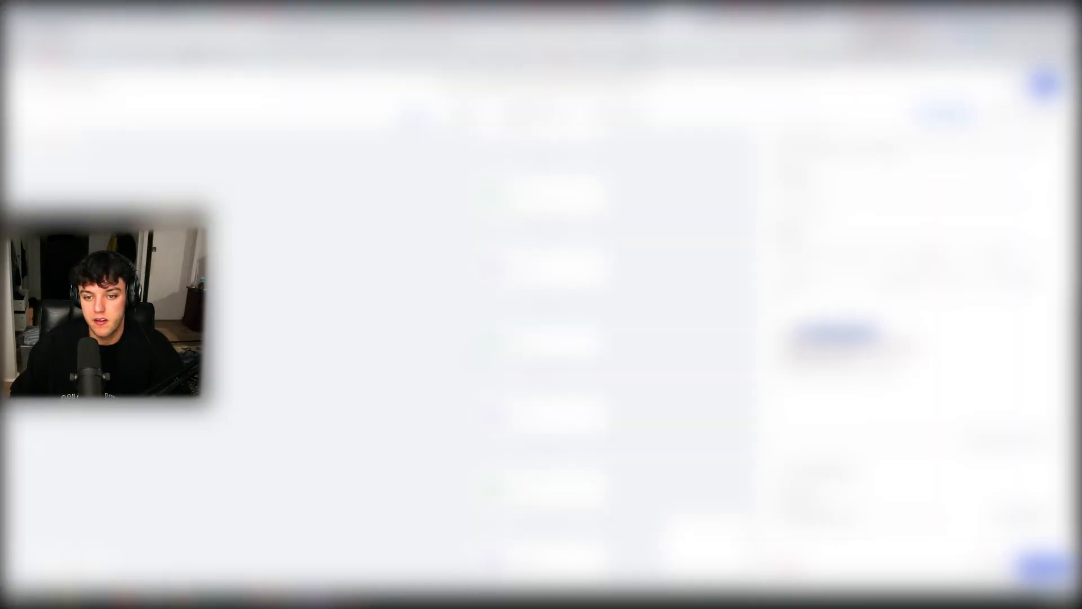
mouse_move(777, 357)
left_mouse_down()
mouse_move(818, 356)
mouse_move(779, 345)
left_mouse_up()
key("BackSpace")
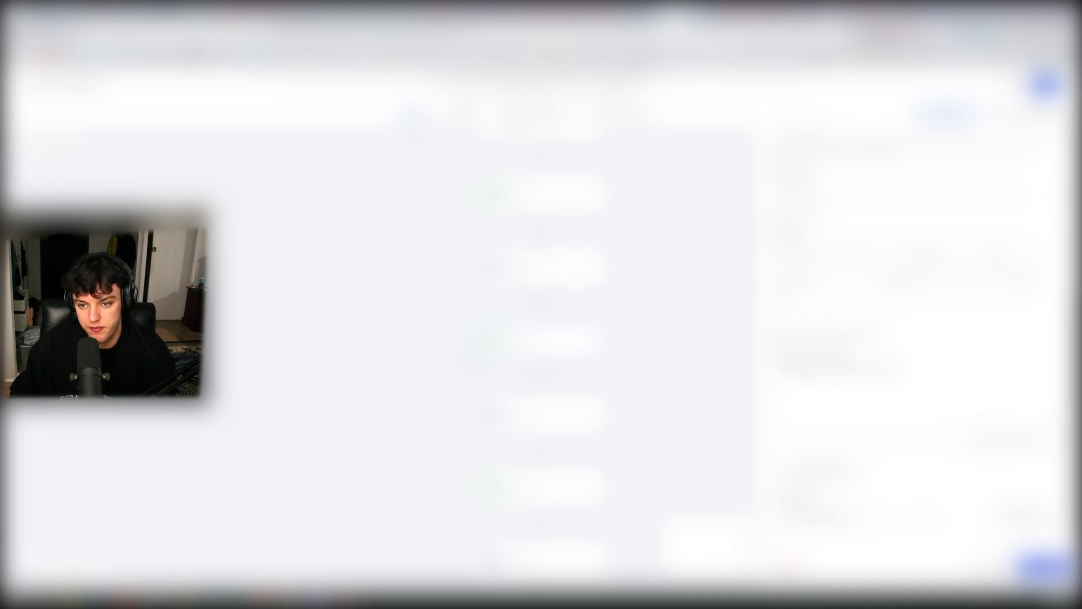
left_click_drag(854, 344, 780, 344)
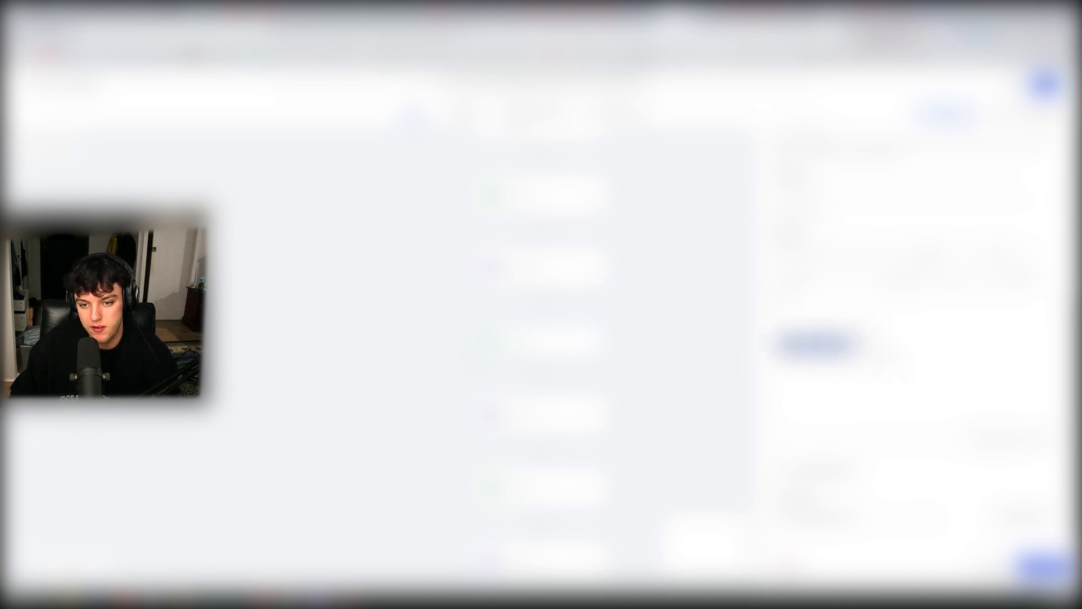
left_click(789, 345)
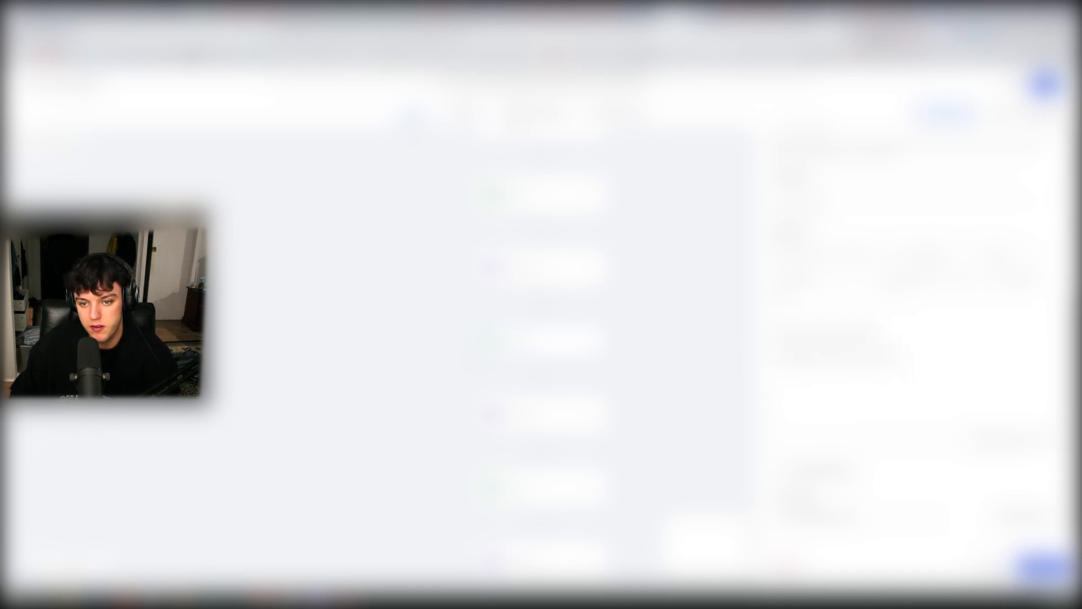
left_click_drag(879, 333, 802, 333)
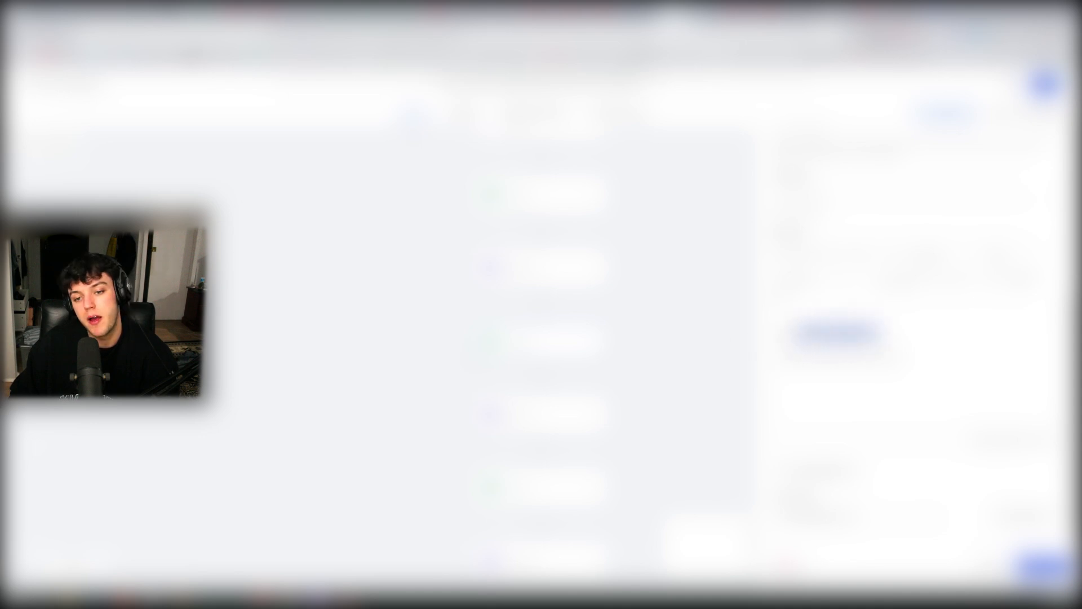
left_click_drag(881, 333, 794, 333)
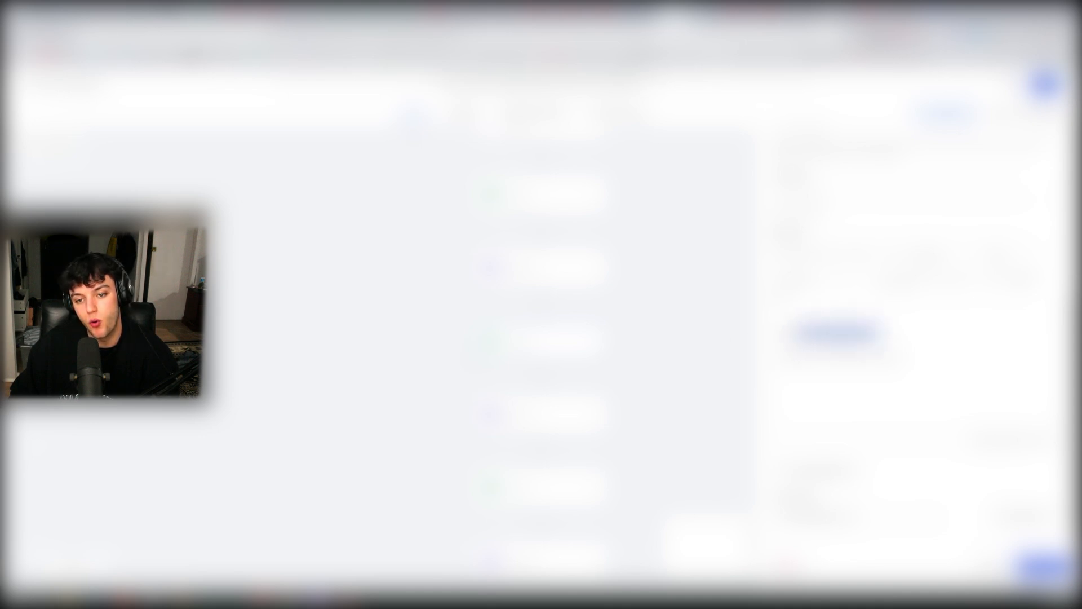
key("BackSpace")
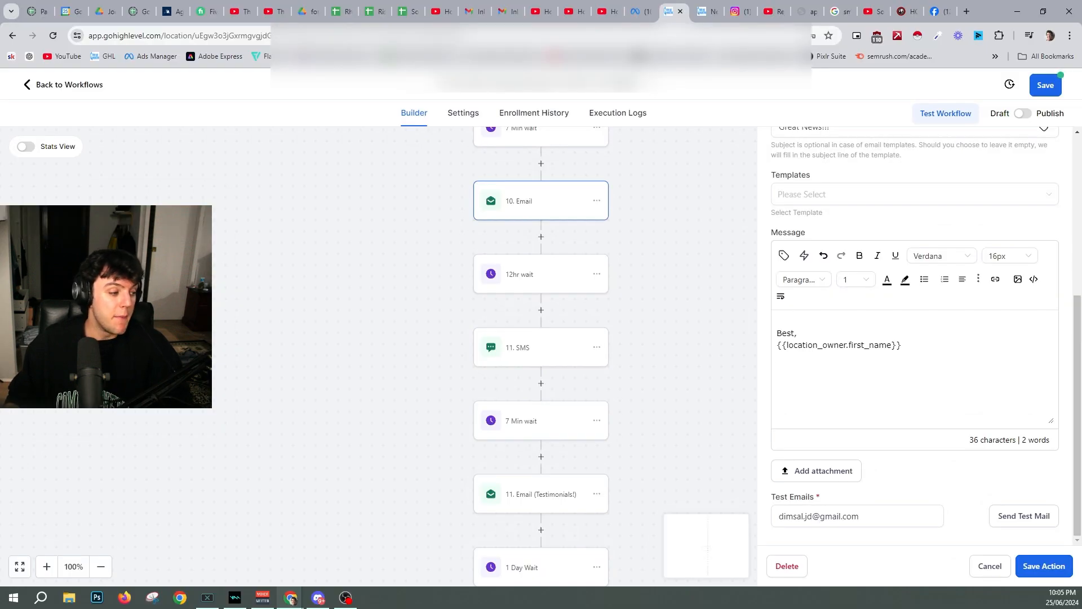
- Replace the test content of the 10. Email message with the full "I'm back {{contact.first_name}}!!" booking text, keeping its original font
key("alt+Tab")
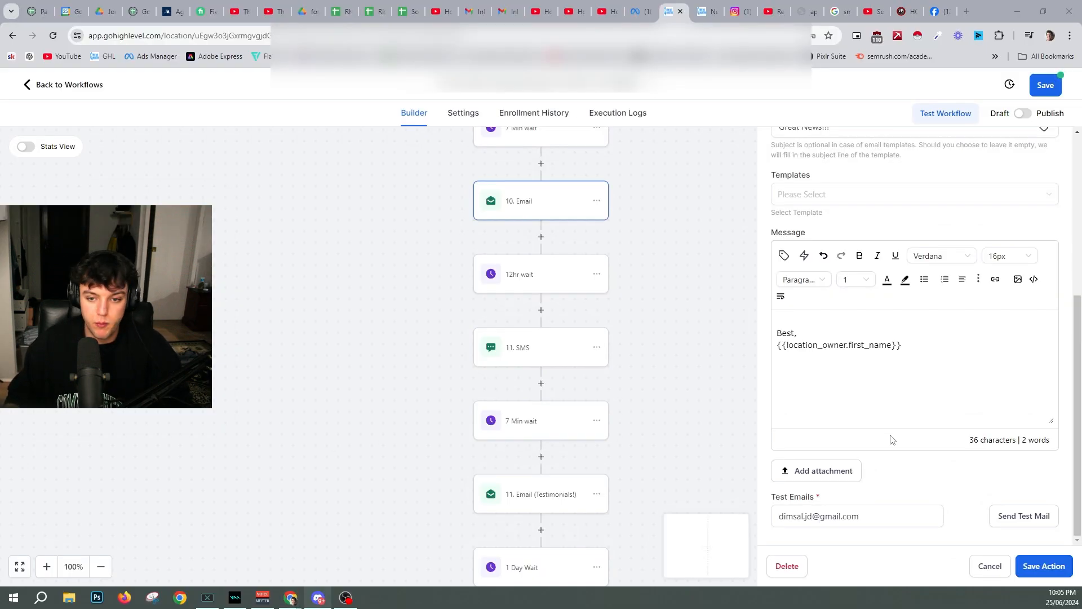
left_click(867, 387)
key("ctrl+a")
type("I'm back {{contact.first_name}}!! I speak to you more than I do my own family by now. Letting you know that a spot for this month just opened up at {{location.name}}, the calendar has updated so head over now if you don't want to miss out again! Here is the link for you to book: {{custom_values.reschedule_link}} Best, {{custom_values.your_name}}")
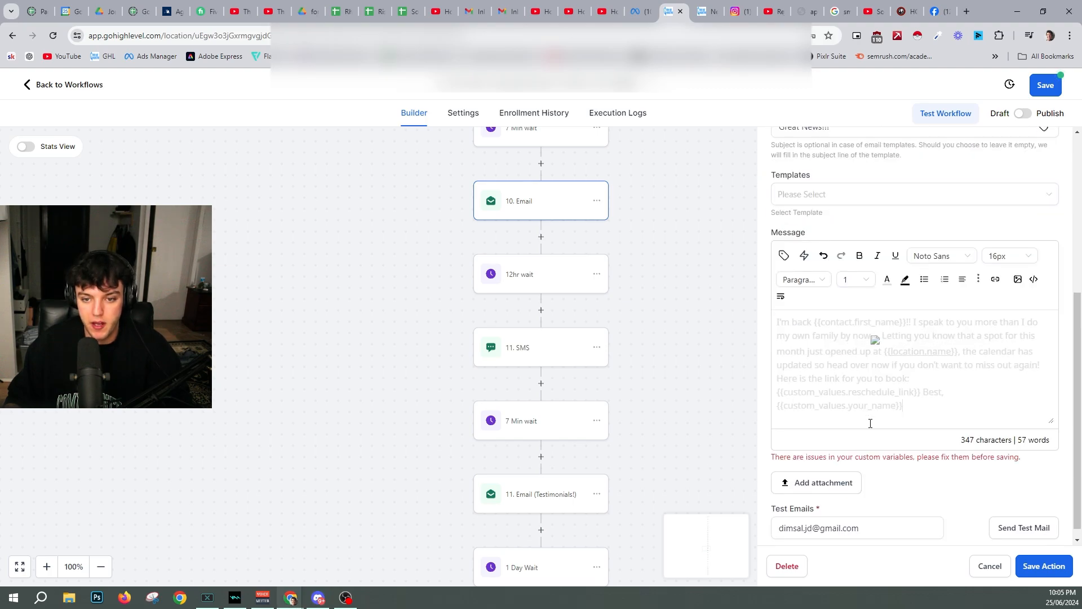
key("ctrl+z")
type("I'm back {{contact.first_name}}!! I speak to you more than I do my own family by now🤣 Letting you know that a spot for this month just opened up at {{location.name}}, the calendar has updated so head over now if you don't want to miss out again! Here is the link for you to book: {{custom_values.reschedule_link}} Best, {{custom_values.your_name}}")
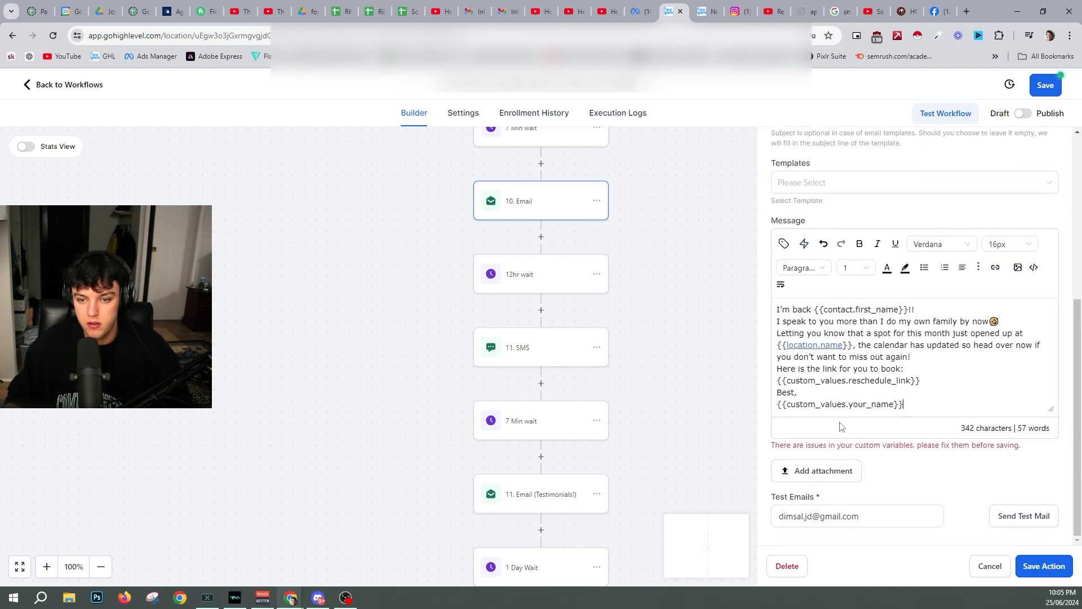
- Delete the {{custom_values.your_name}} sign-off and remove the hyperlink from {{location.name}} in the 10. Email message
left_click_drag(914, 406, 777, 406)
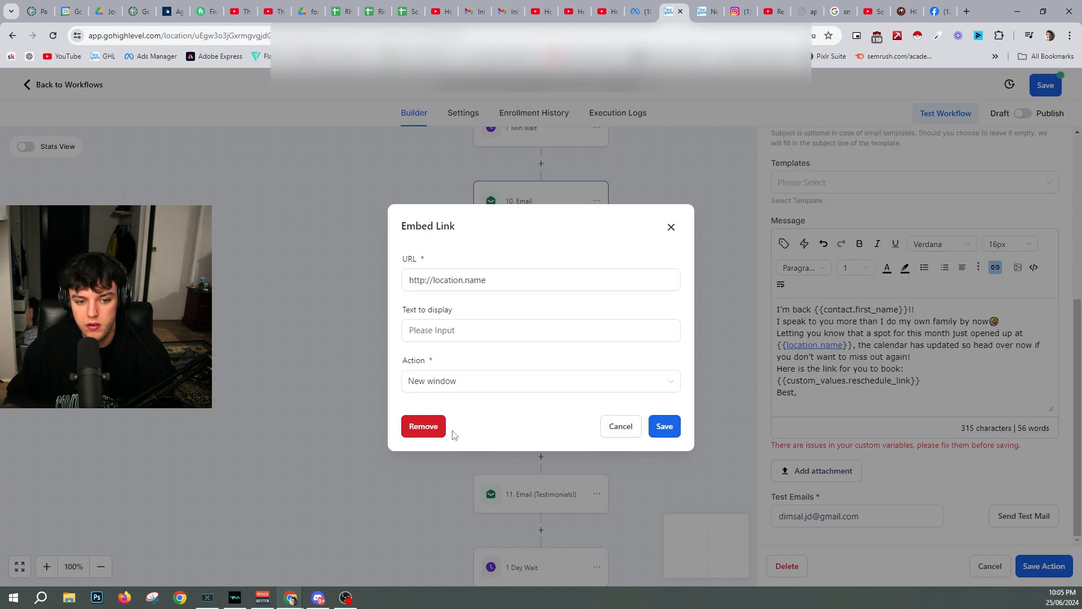
left_click(439, 429)
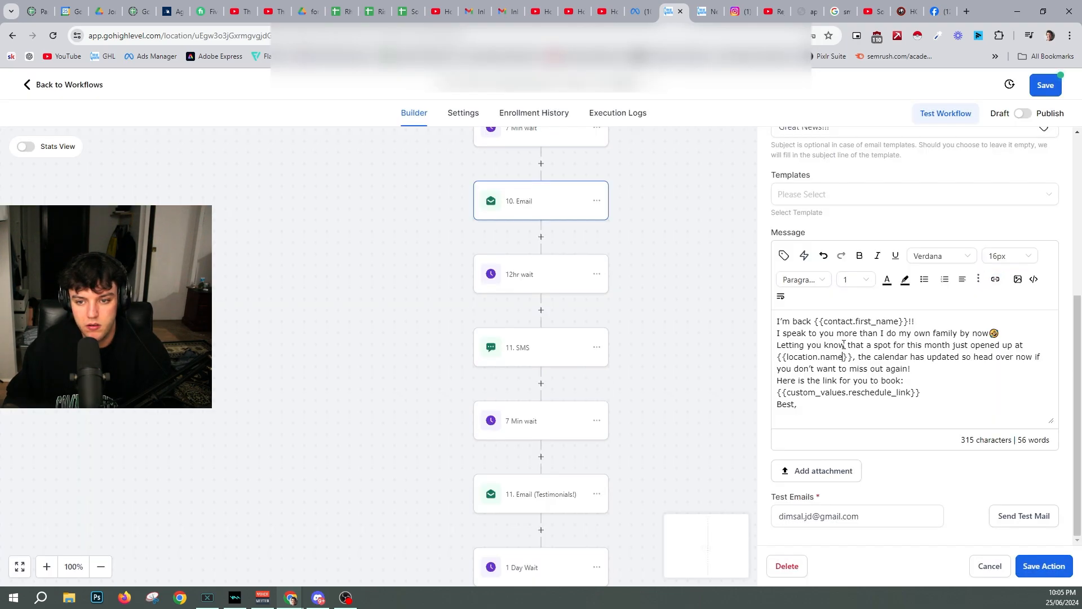
- Add a blank line before "Letting you know" and before "Here is the link for you to book:" in the 10. Email message
left_click(922, 368)
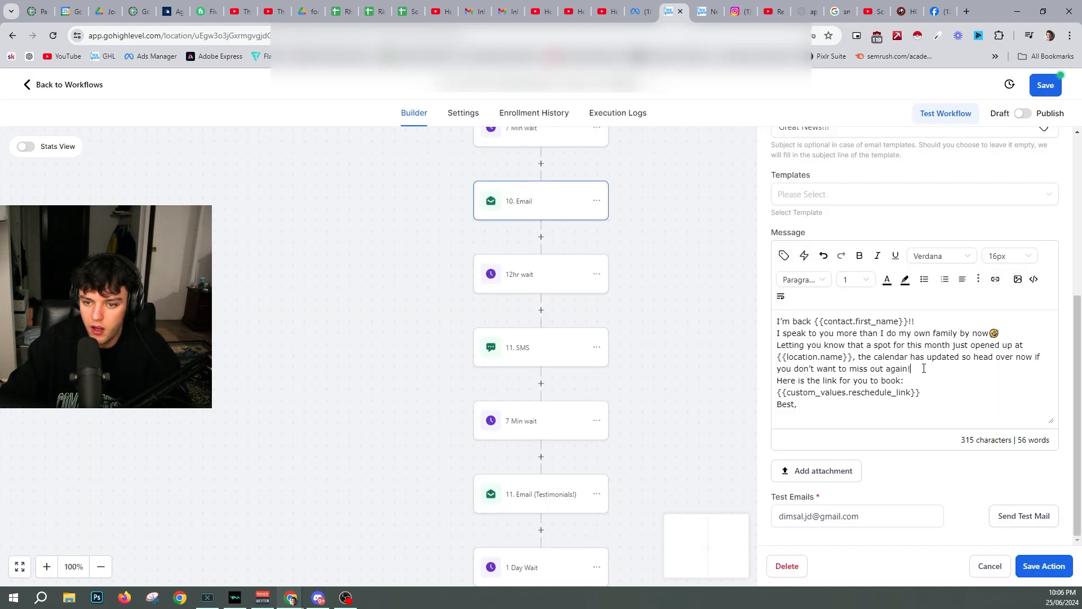
key("Return")
left_click(1009, 334)
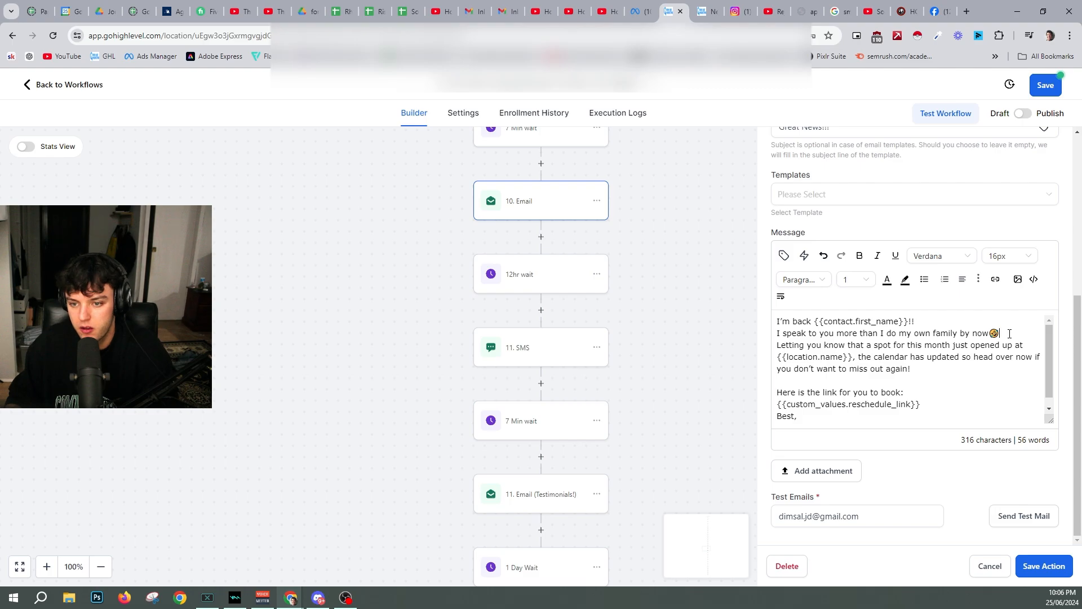
key("Return")
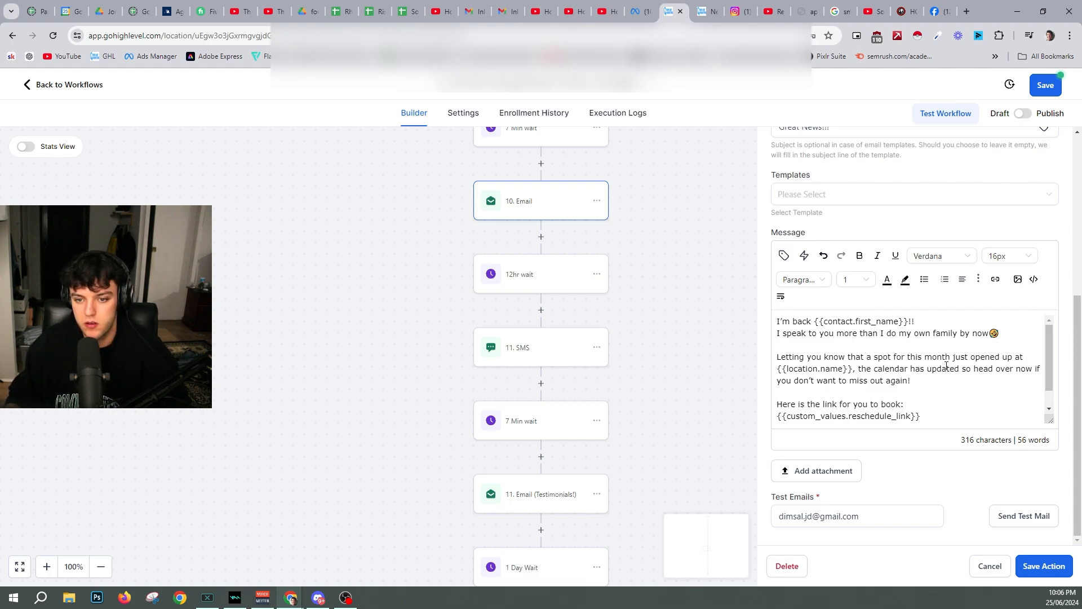
- Insert the account owner's first name variable {{location_owner.first_name}} below "Best," in the 10. Email message
scroll(809, 402, "down", 1)
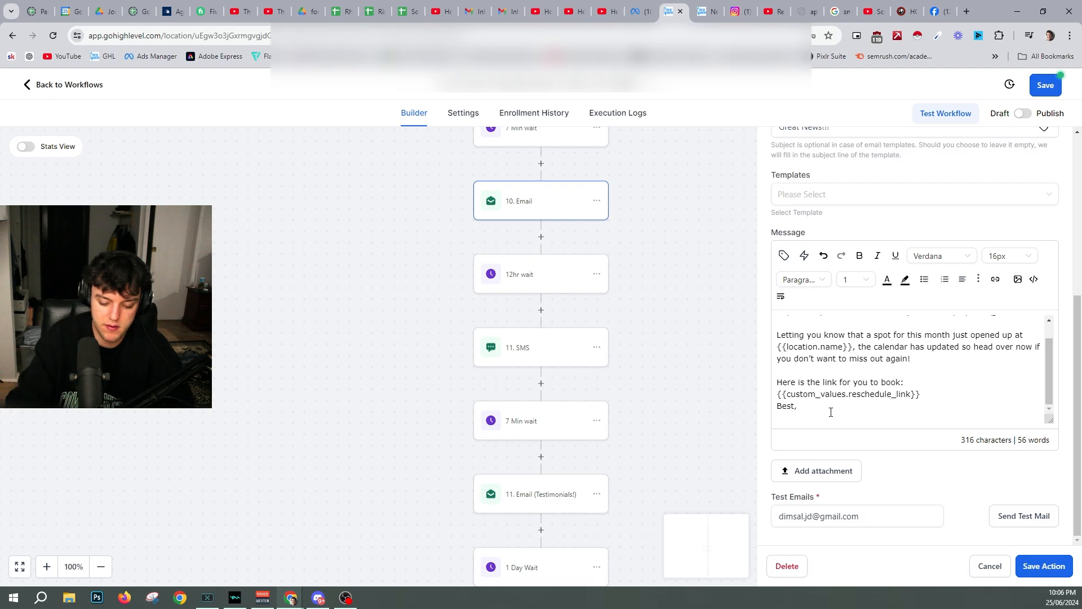
left_click(784, 255)
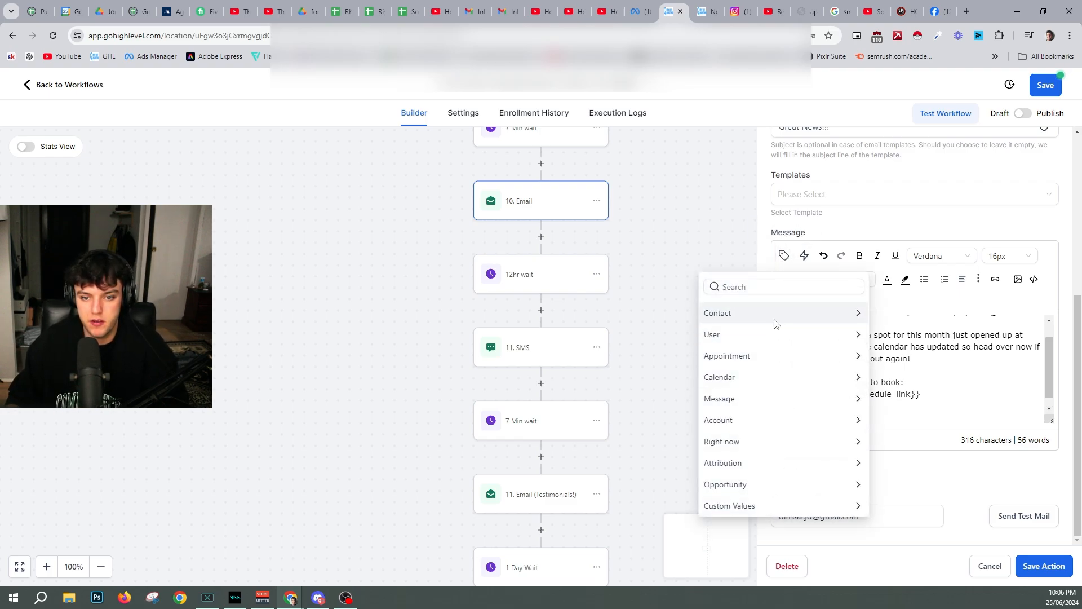
left_click(773, 420)
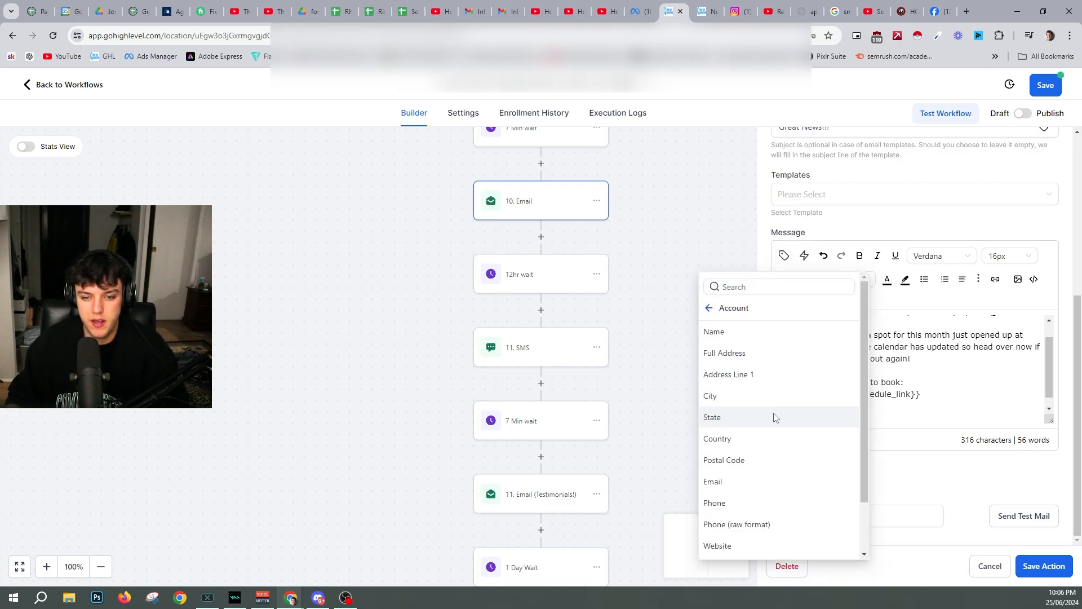
scroll(769, 496, "down", 3)
left_click(770, 527)
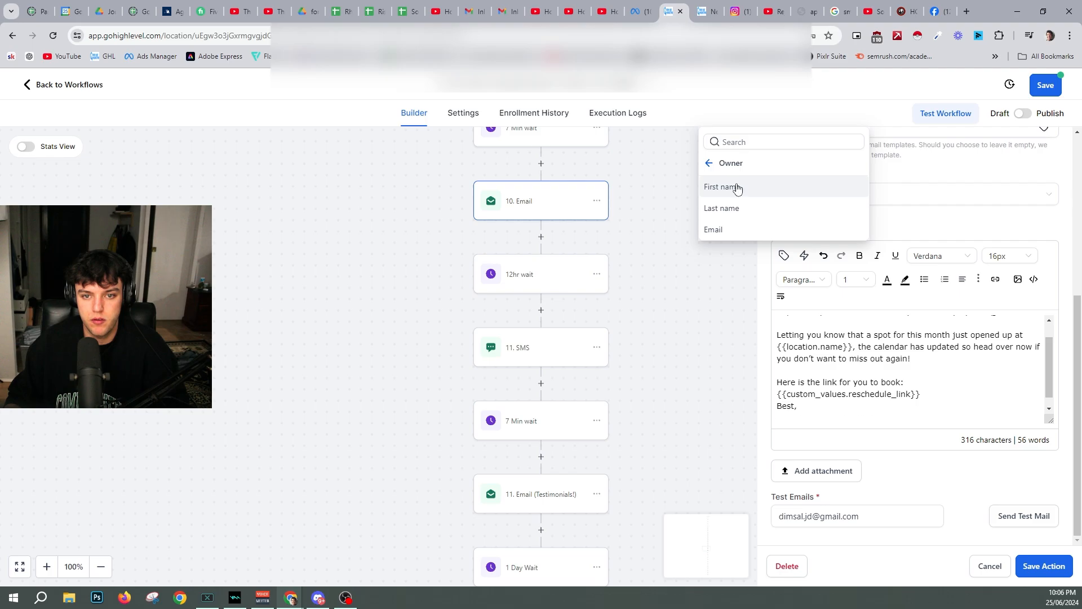
left_click(736, 187)
scroll(794, 414, "down", 1)
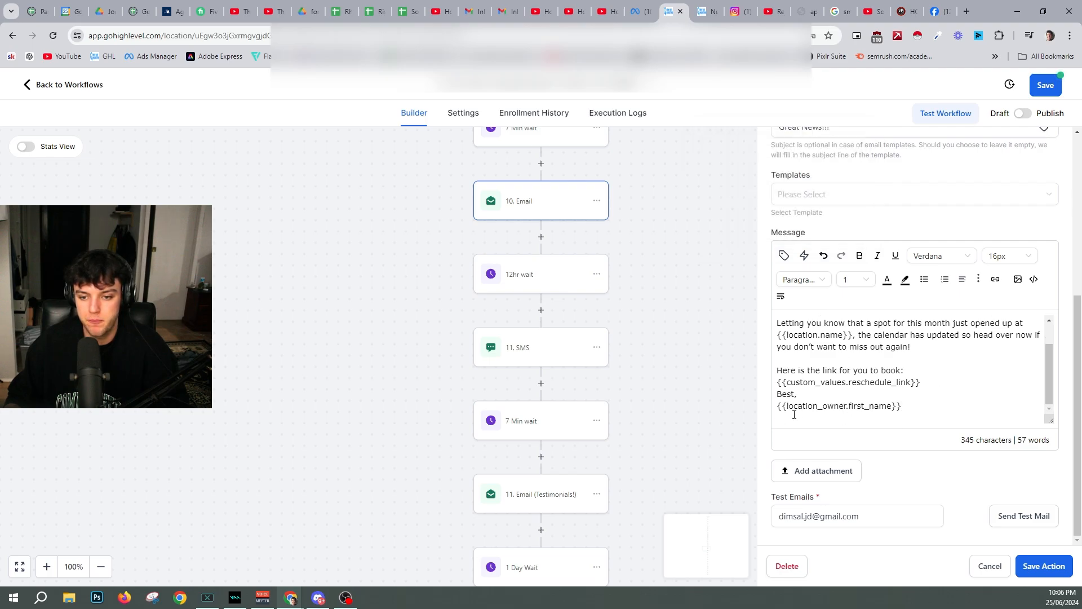
left_click(836, 411)
key("Return")
key("BackSpace")
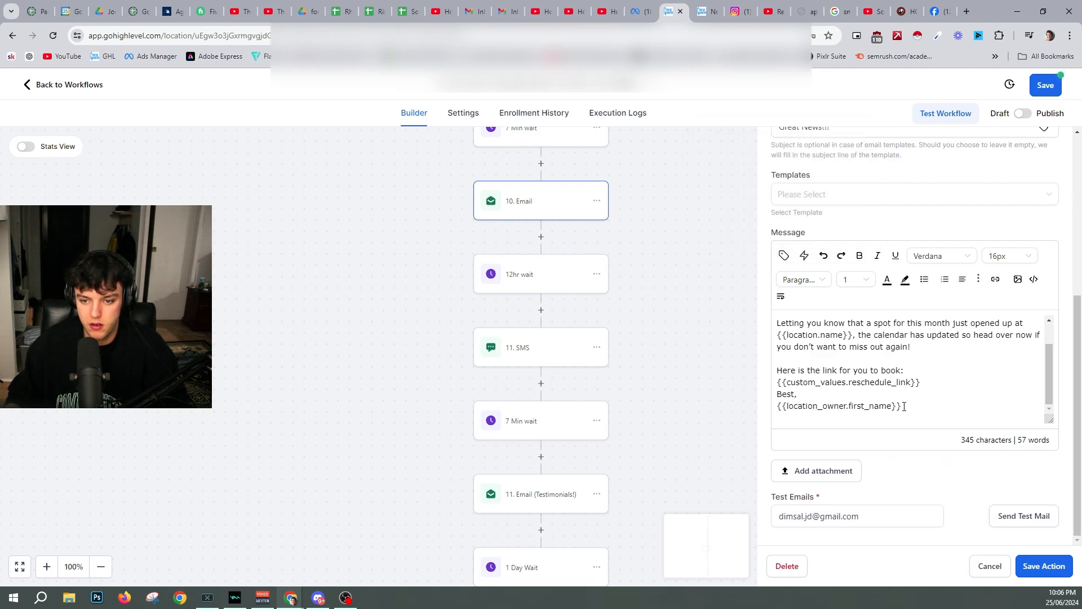
left_click(810, 409)
key("Return")
key("BackSpace")
- Copy the {{location_owner.first_name}} variable from the 10. Email message, then save the action and the workflow
left_click_drag(904, 407, 779, 407)
key("ctrl+c")
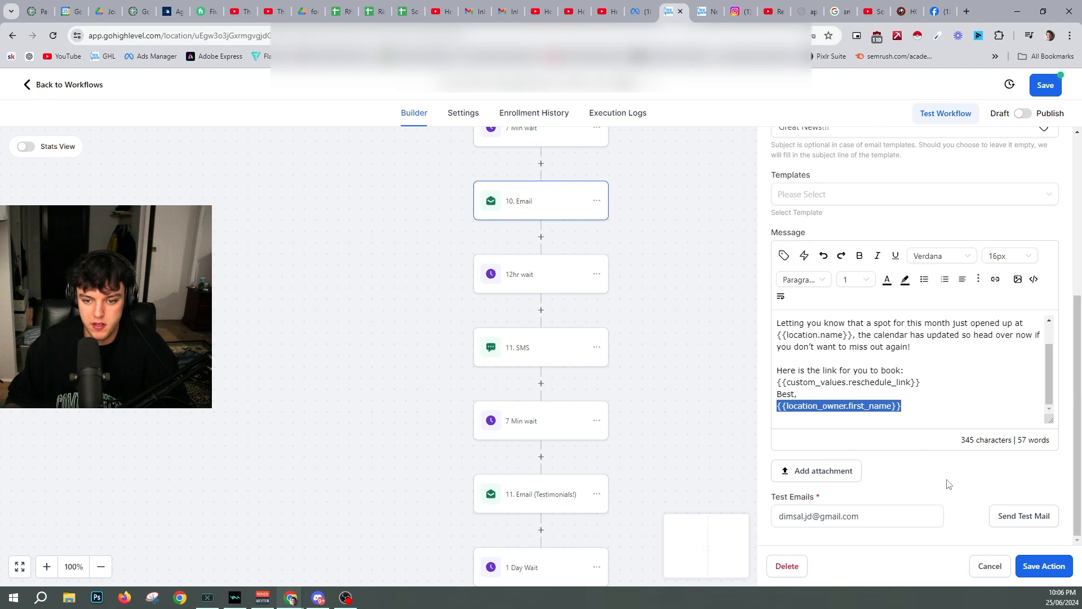
left_click(1037, 566)
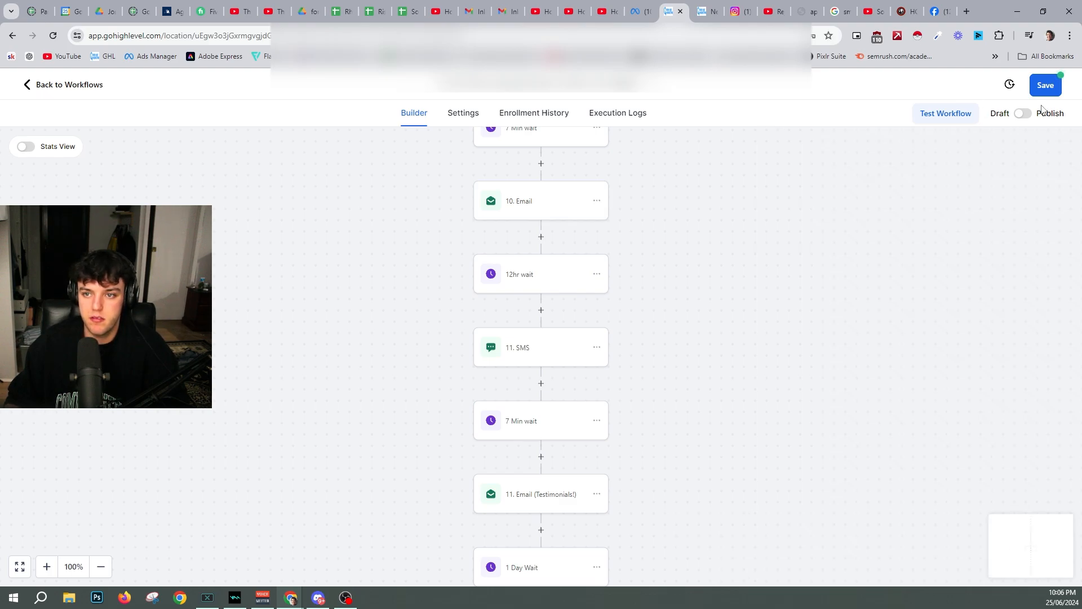
- Replace the sign-off name in 1. SMS (VSL) with {{location_owner.first_name}}, put {{location.name}} on its own line and save the action
scroll(567, 378, "up", 10)
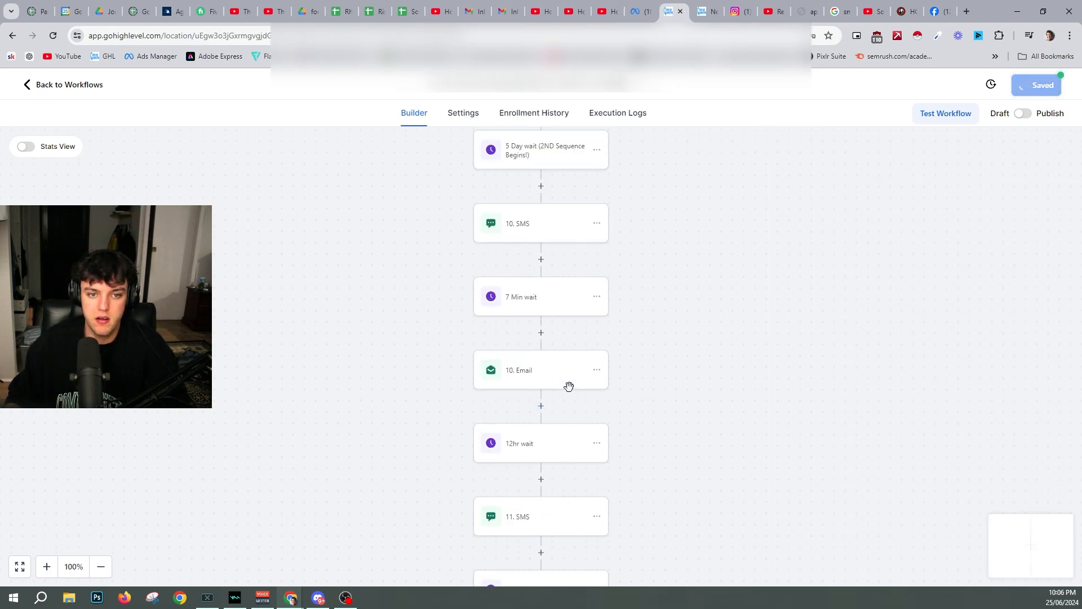
scroll(564, 365, "up", 10)
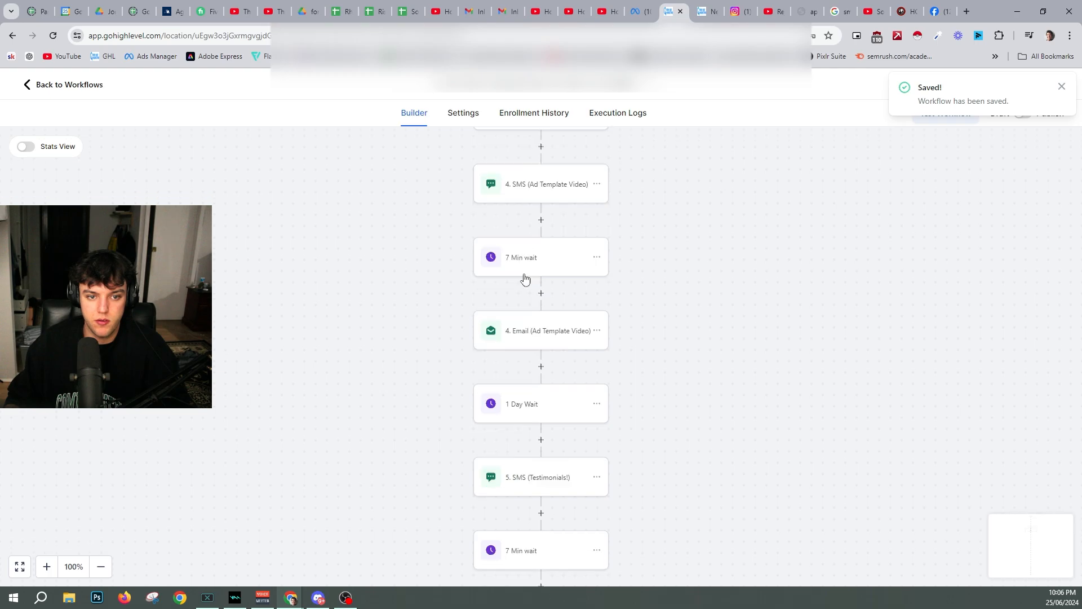
scroll(529, 265, "up", 12)
scroll(530, 276, "down", 3)
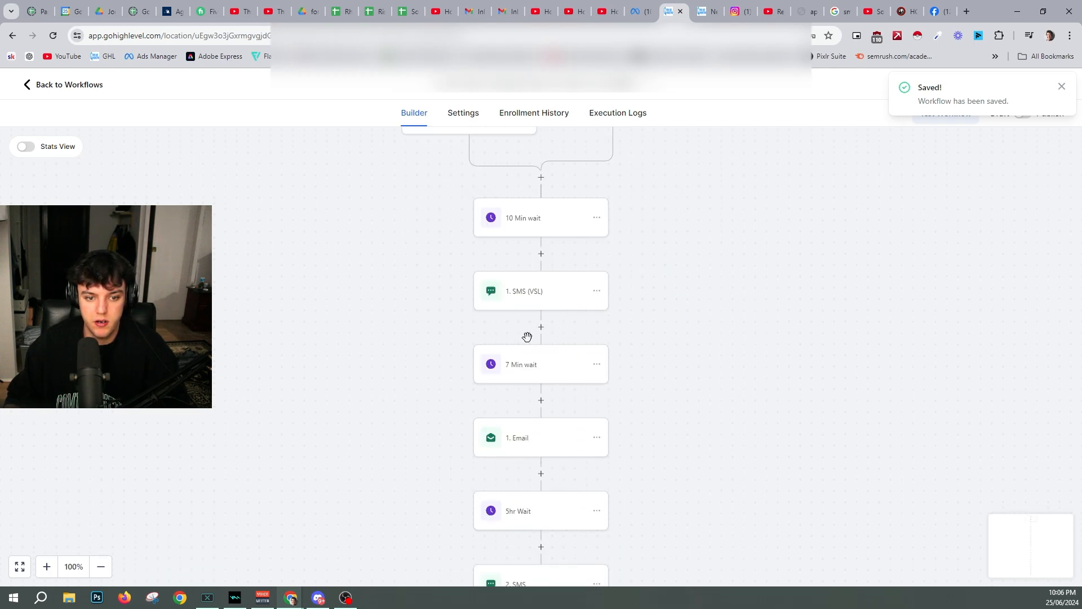
left_click(526, 297)
scroll(856, 374, "down", 2)
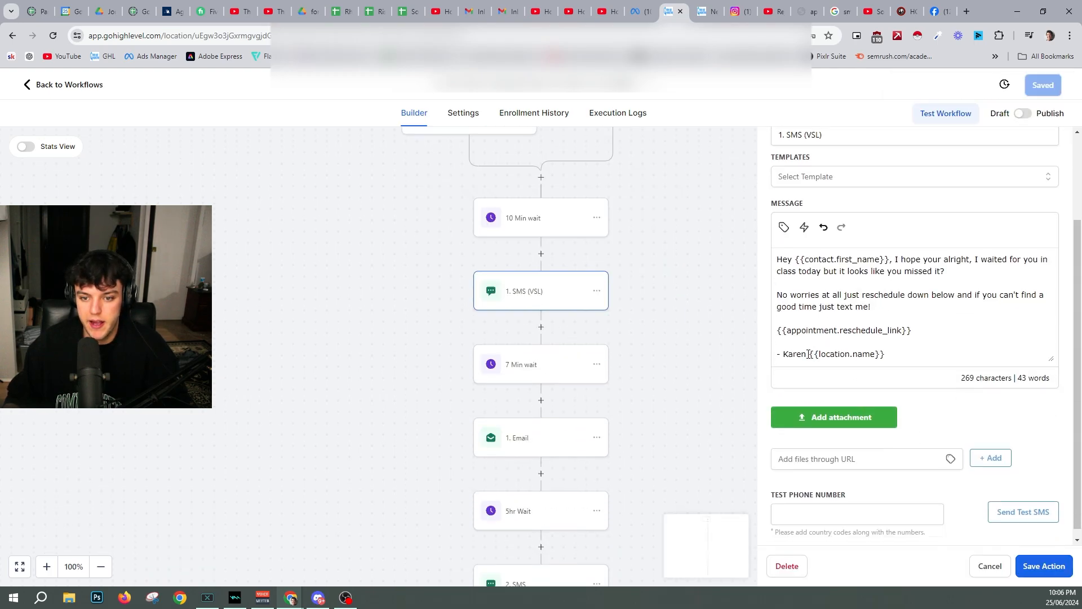
key("ctrl+v")
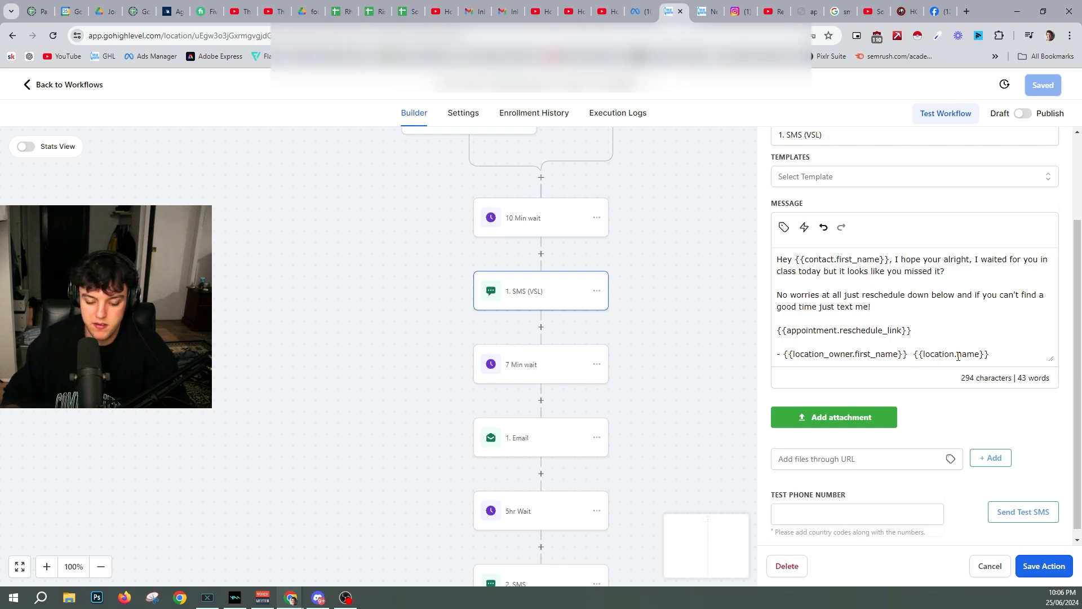
key("Return")
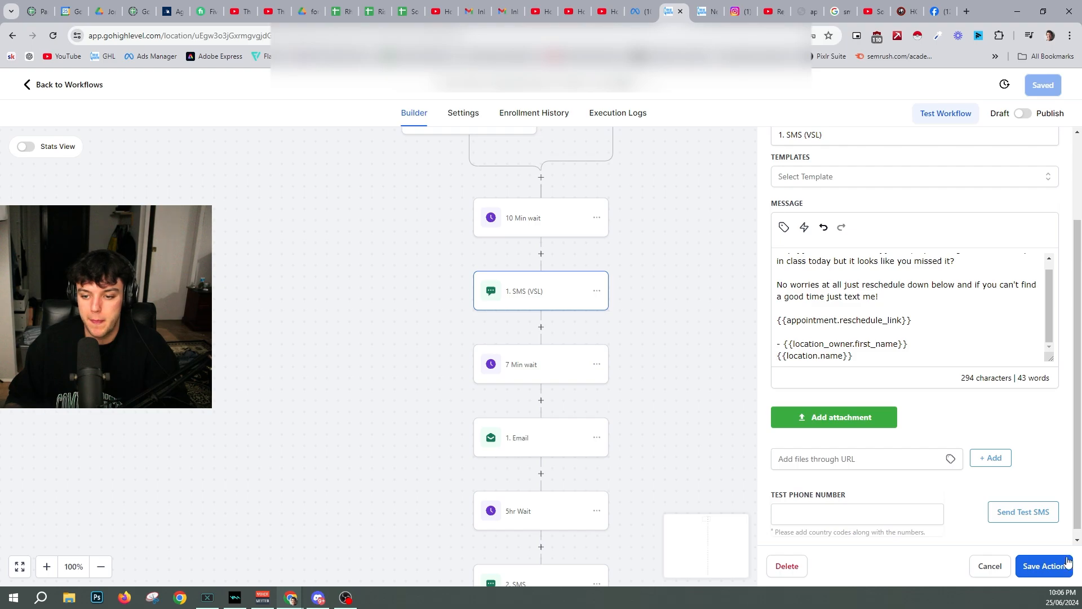
left_click(1047, 565)
- Open the 1. Email action and place the cursor in the empty area at the end of its message
left_click(534, 456)
scroll(879, 428, "down", 5)
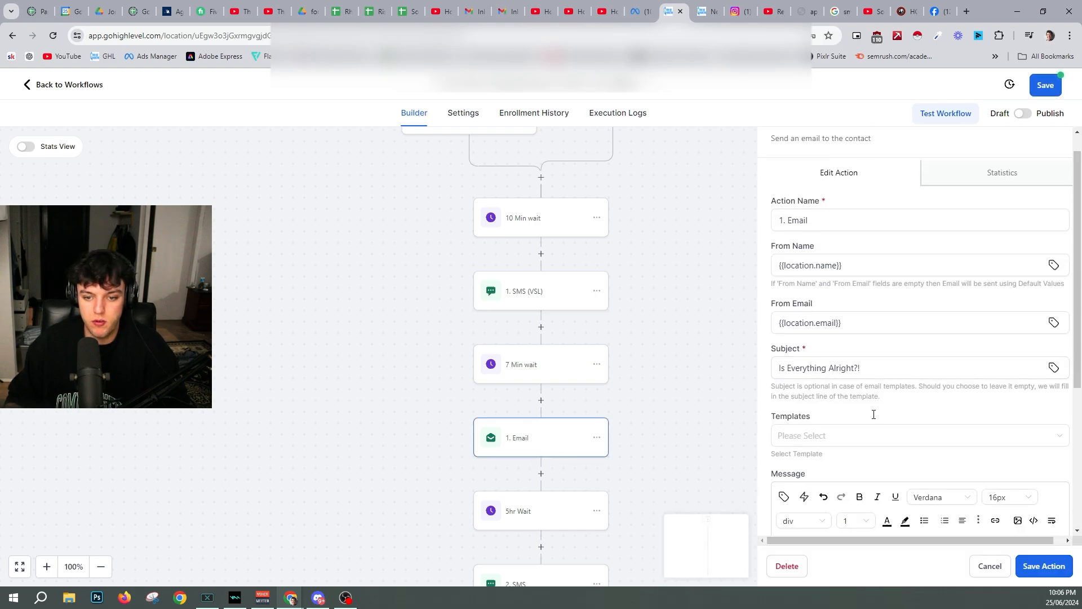
scroll(885, 338, "down", 4)
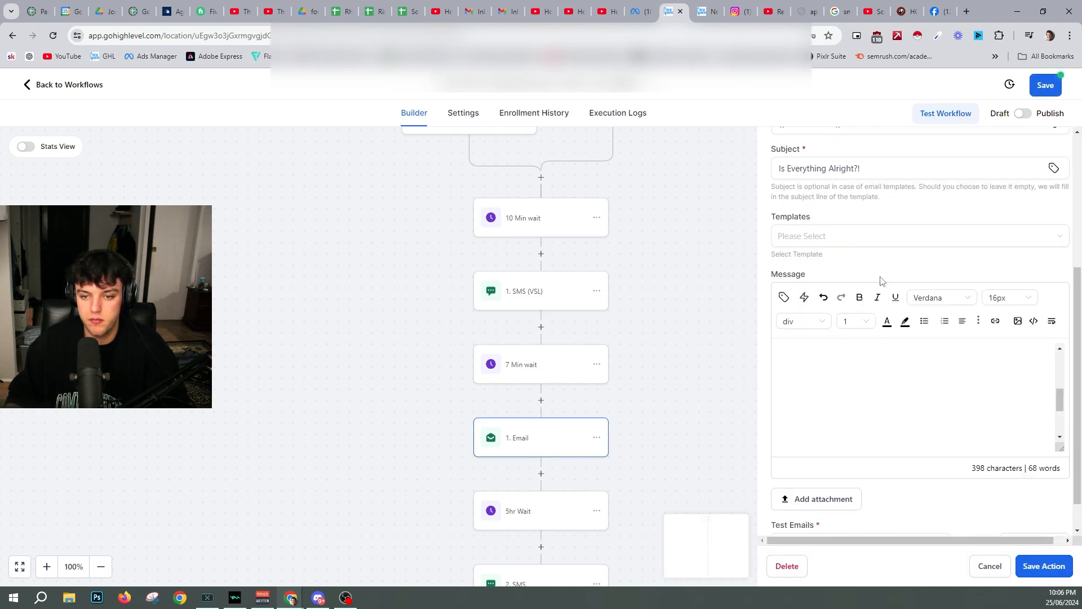
scroll(902, 380, "down", 3)
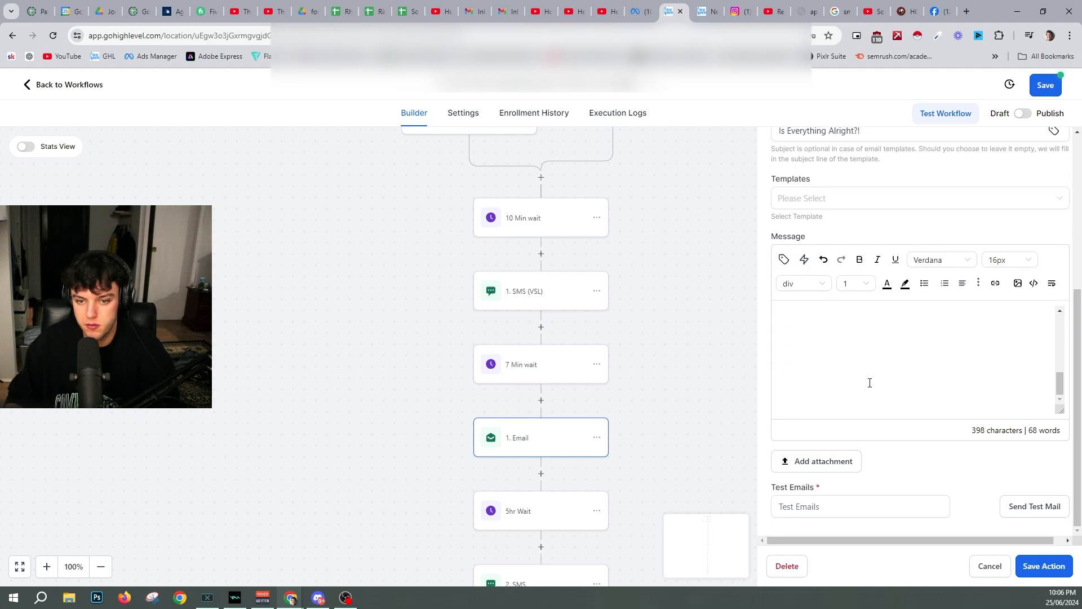
scroll(868, 382, "up", 4)
left_click(882, 390)
scroll(882, 390, "down", 3)
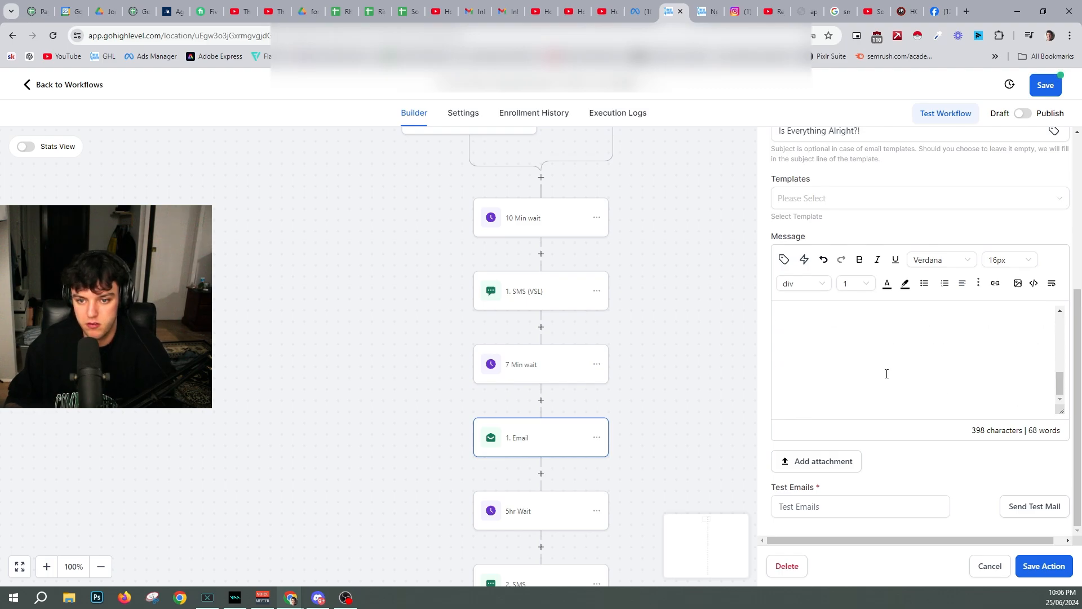
key("BackSpace")
key("BackSpace")
key("BackSpace")
key("BackSpace")
key("BackSpace")
key("BackSpace")
key("BackSpace")
key("BackSpace")
key("BackSpace")
key("BackSpace")
key("BackSpace")
key("BackSpace")
key("ctrl+z")
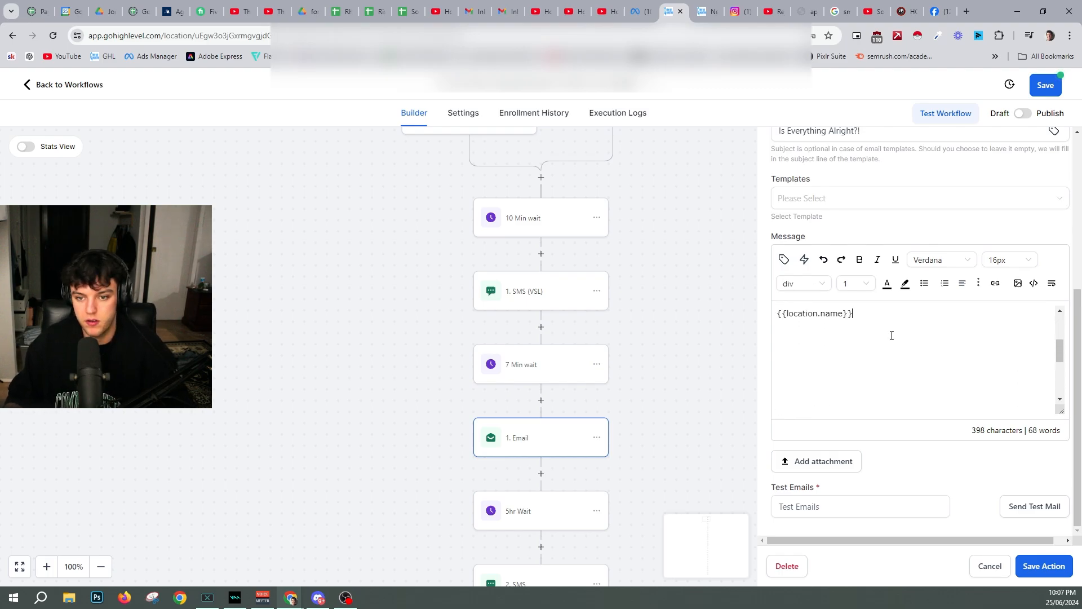
- Replace the sign-off name above {{location.name}} in the 1. Email message with {{location_owner.first_name}} and save the action
key("ctrl+z")
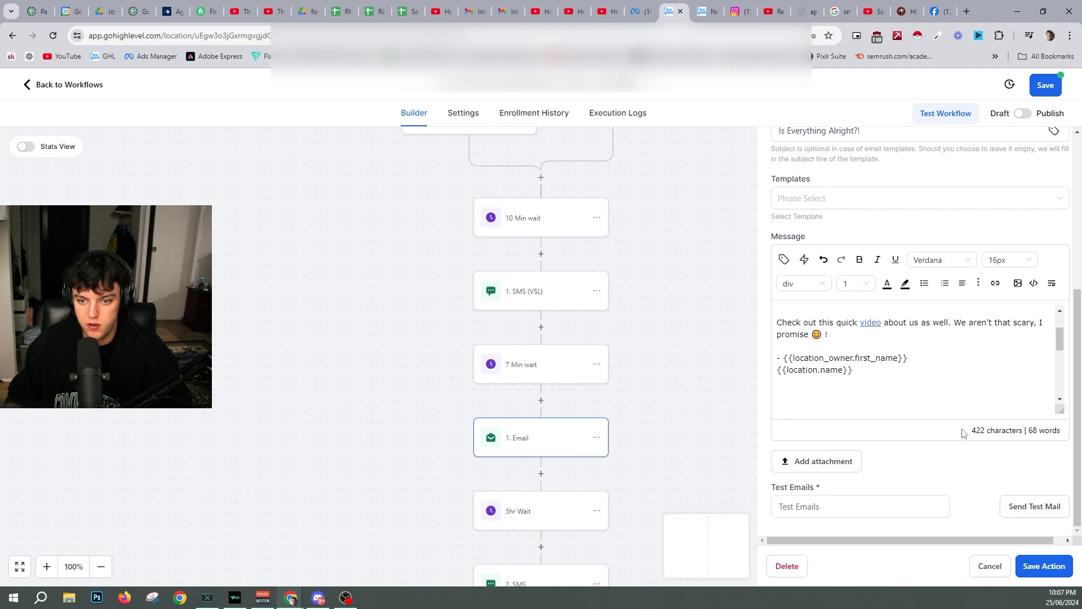
left_click(1042, 564)
- Check the 2. SMS, 2. Email and 3. SMS messages for a hard-coded sign-off name
scroll(623, 399, "down", 3)
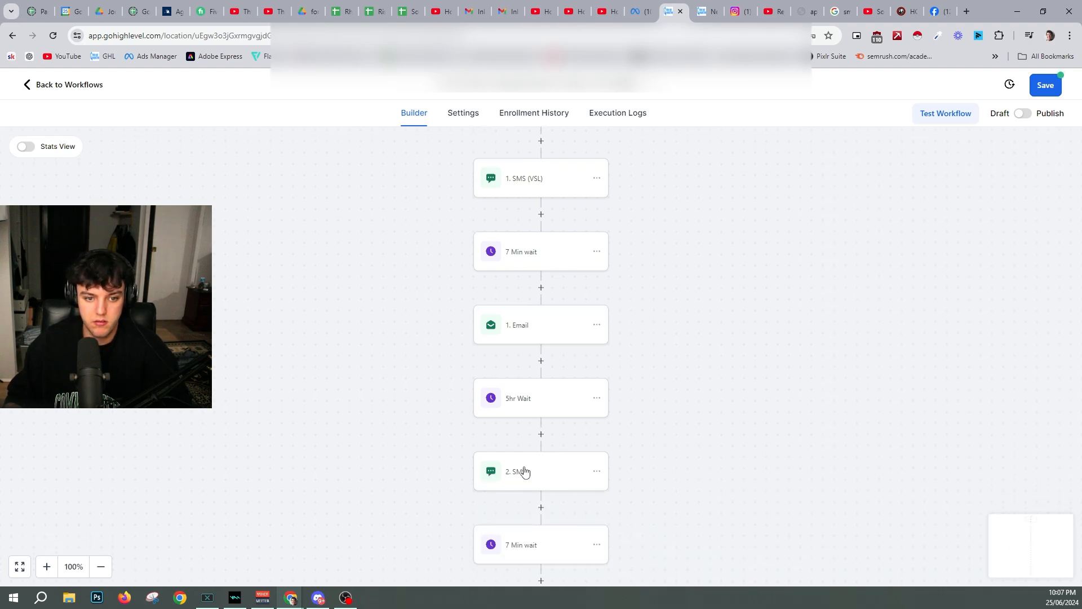
left_click(522, 471)
left_click(565, 538)
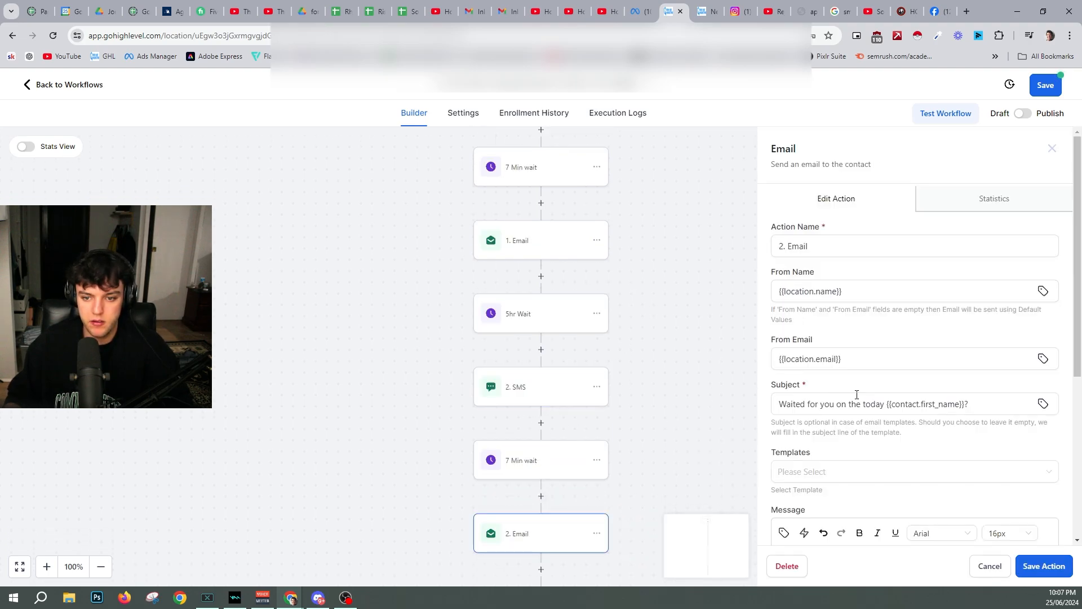
scroll(532, 454, "down", 4)
left_click(539, 470)
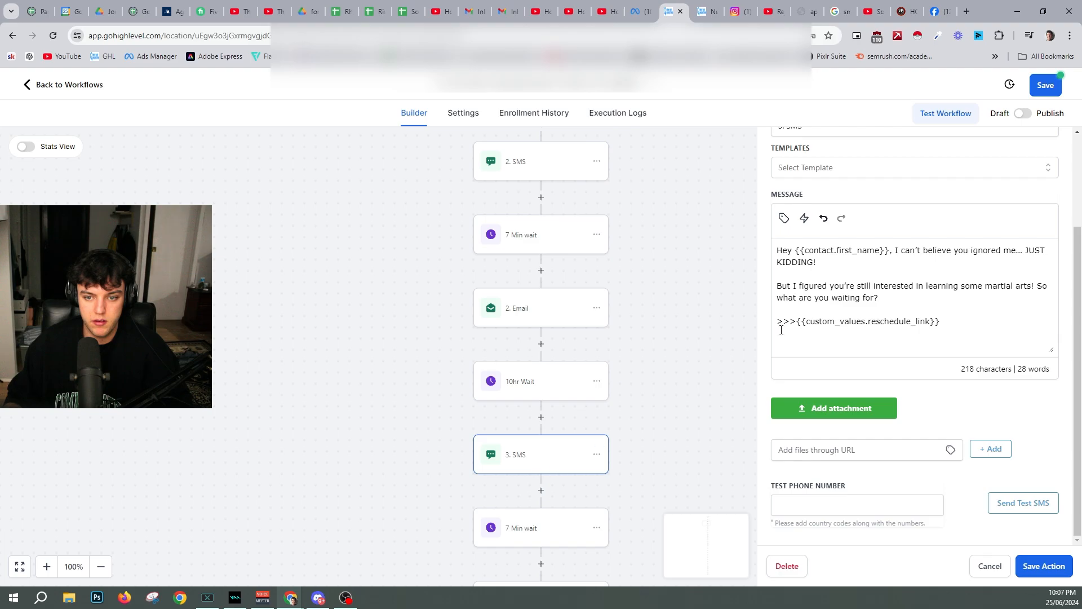
- Replace the sign-off name below "Talk soon," in the 3. Email message with {{location_owner.first_name}}
scroll(551, 478, "down", 3)
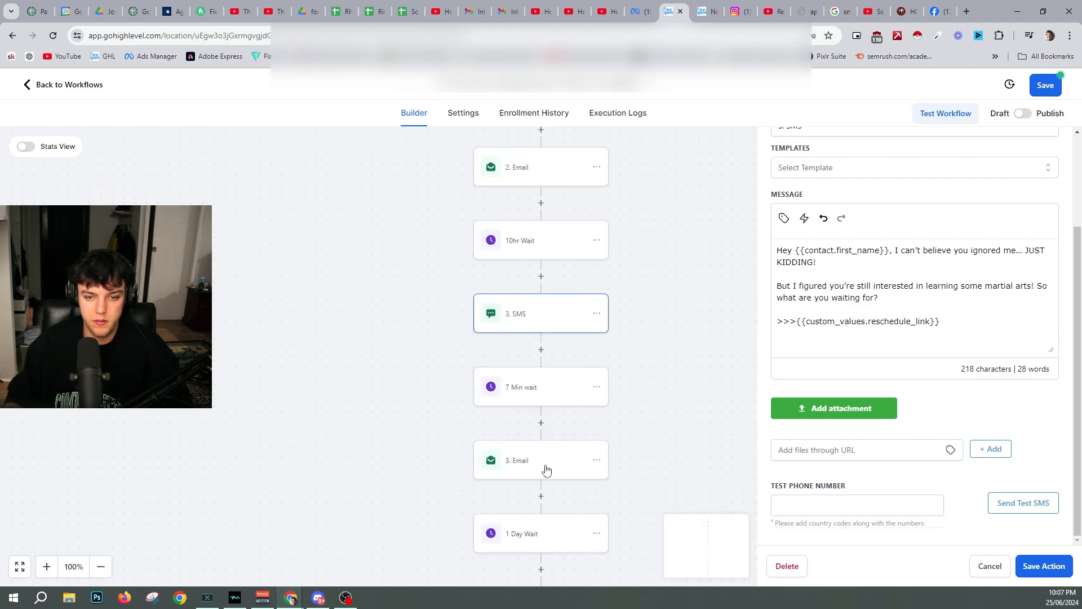
left_click(546, 473)
left_click_drag(802, 418, 776, 417)
key("ctrl+v")
scroll(565, 364, "down", 2)
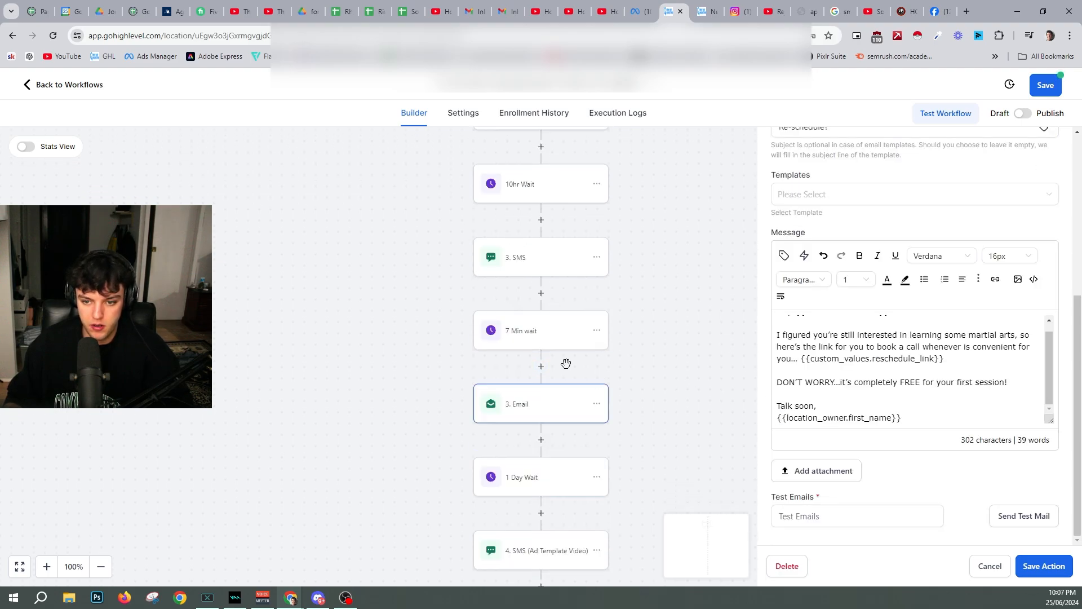
- Recheck the 3. Email action and examine the 4. Email (Ad Template Video) message down to its sign-off
left_click(551, 393)
scroll(541, 389, "down", 3)
left_click(541, 499)
scroll(924, 502, "down", 5)
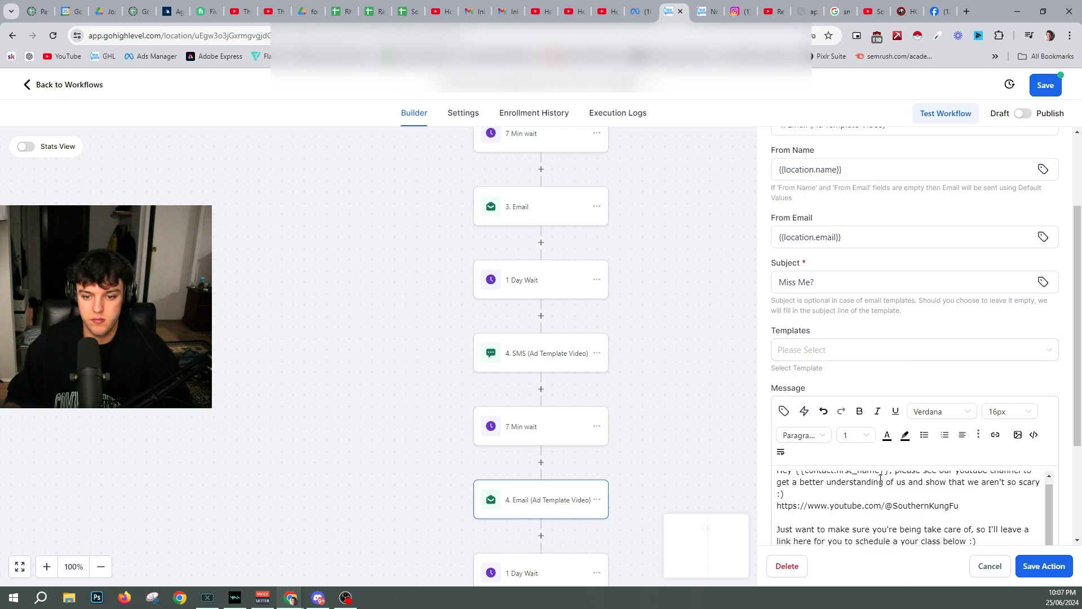
scroll(560, 413, "down", 4)
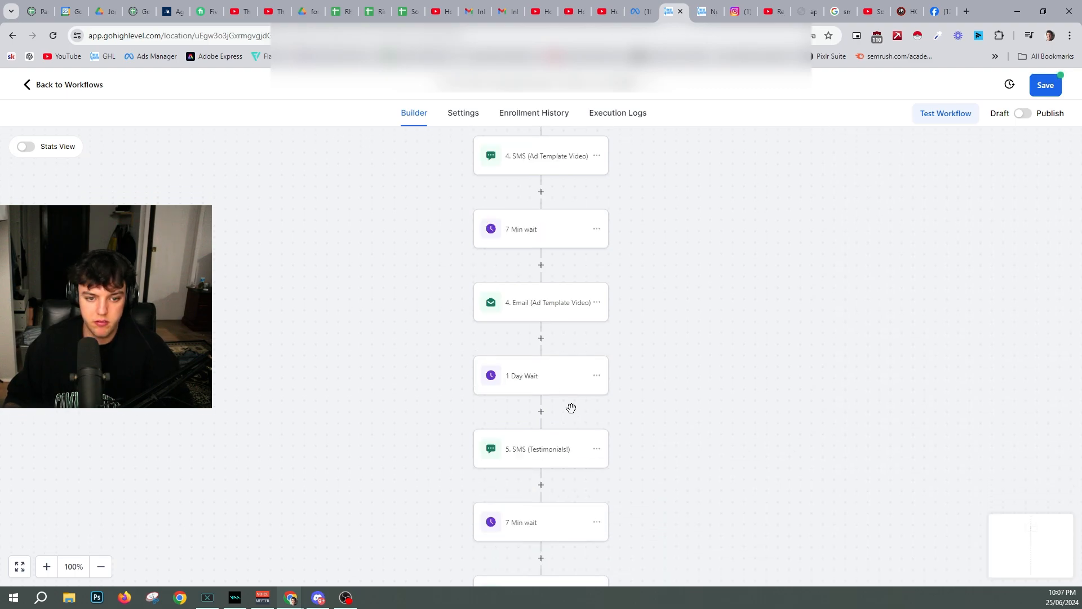
scroll(863, 417, "down", 3)
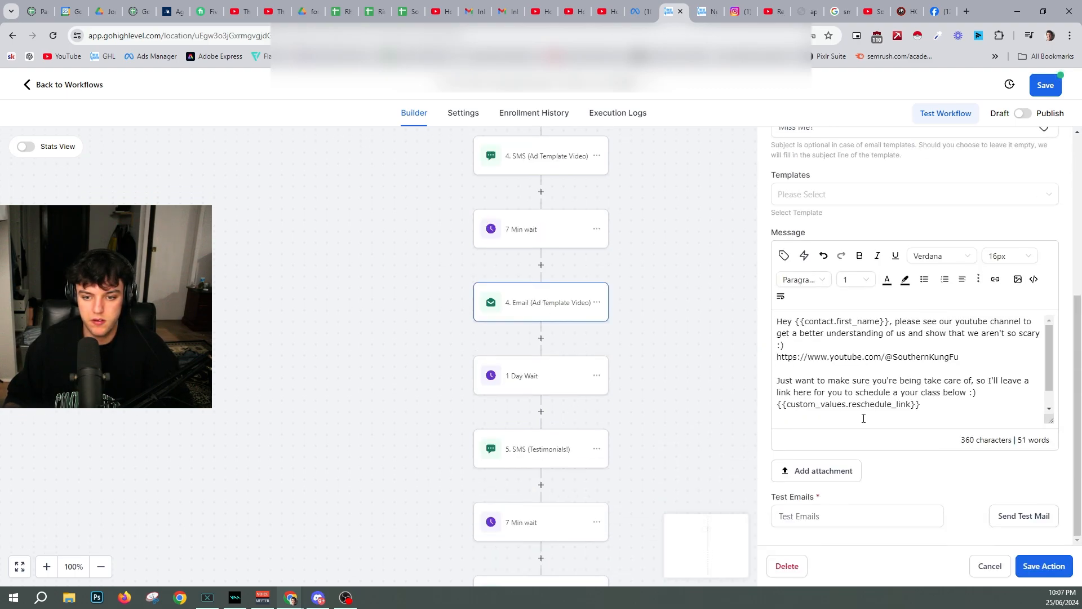
scroll(906, 425, "down", 1)
- Check the 5. SMS (Testimonials!), 5. Email (Testimonials!) and 6. SMS messages for a hard-coded sign-off name
left_click(590, 449)
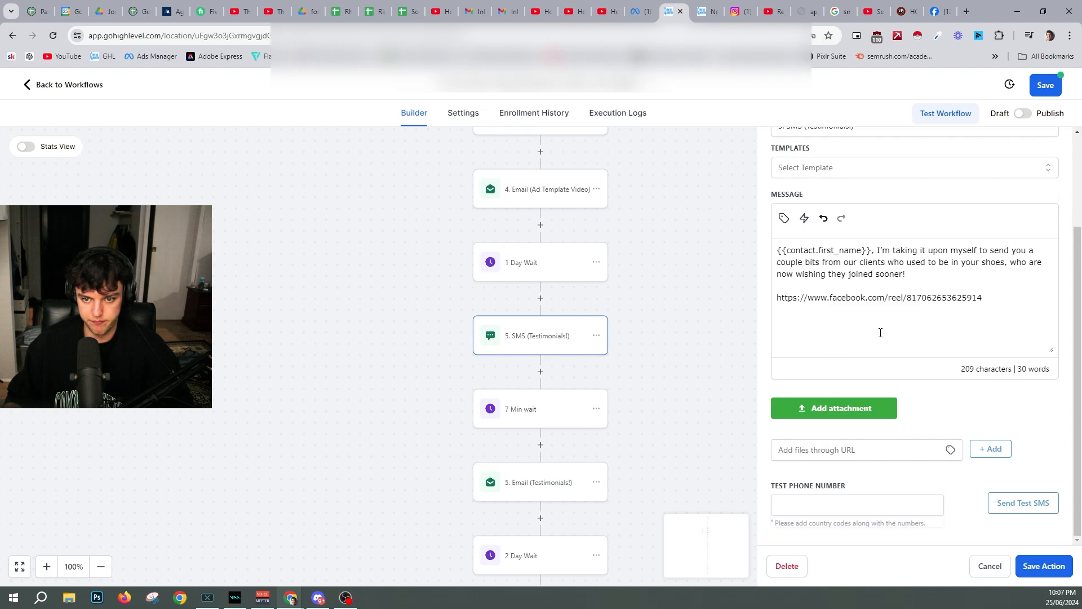
left_click(565, 474)
scroll(938, 415, "down", 3)
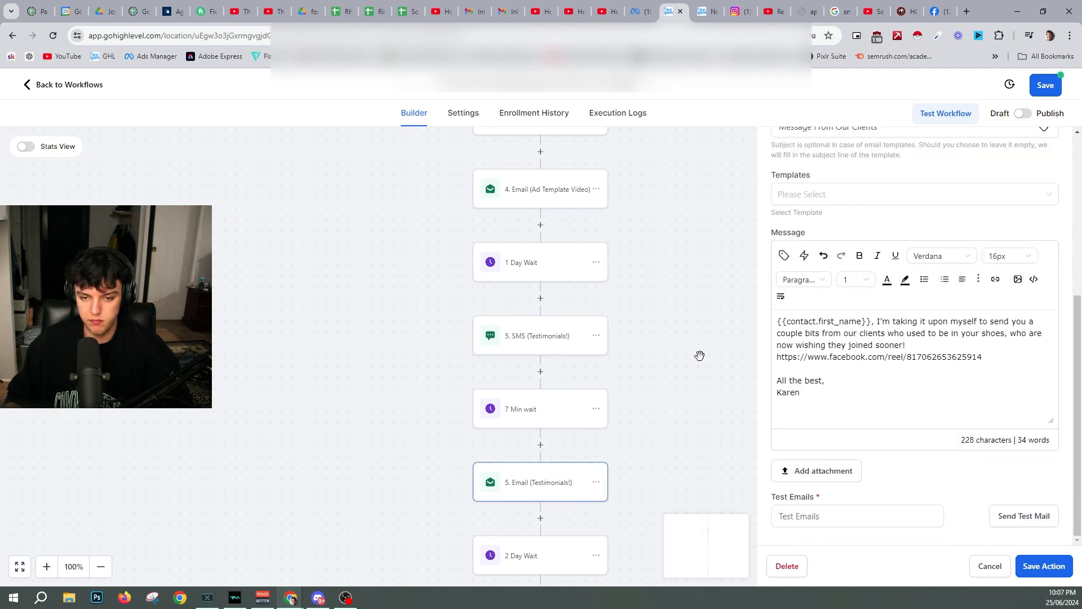
left_click(528, 352)
scroll(823, 218, "up", 5)
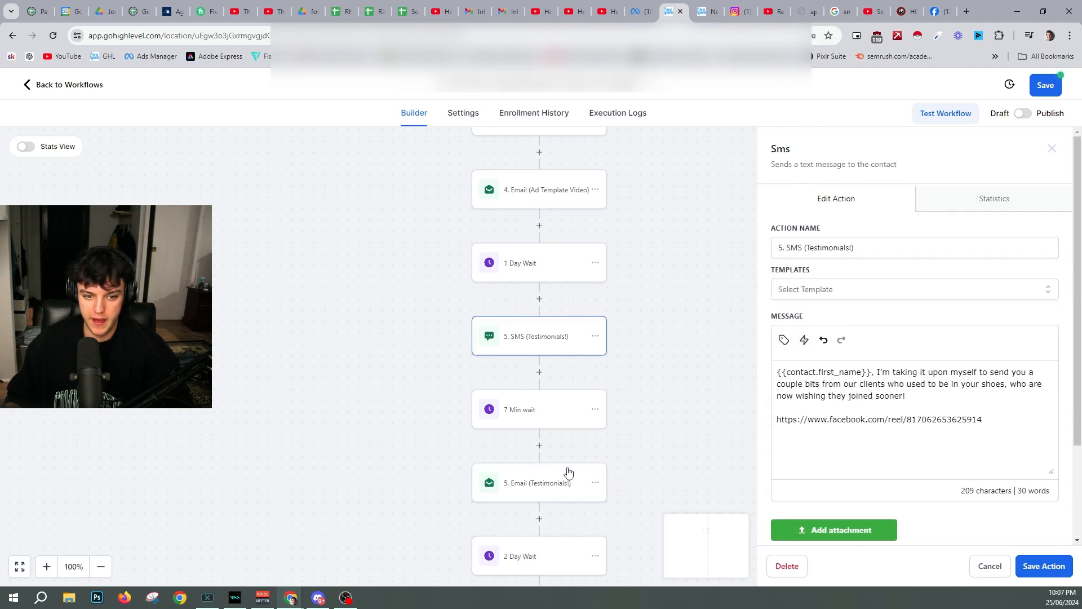
left_click(546, 483)
scroll(920, 398, "down", 2)
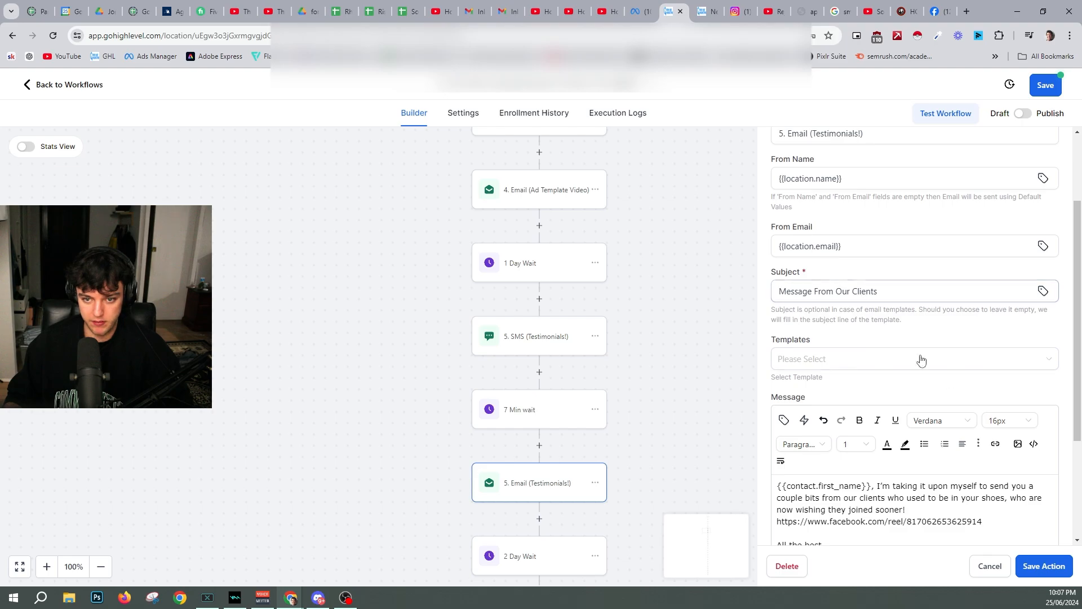
scroll(897, 423, "down", 1)
scroll(902, 451, "down", 3)
scroll(844, 369, "up", 2)
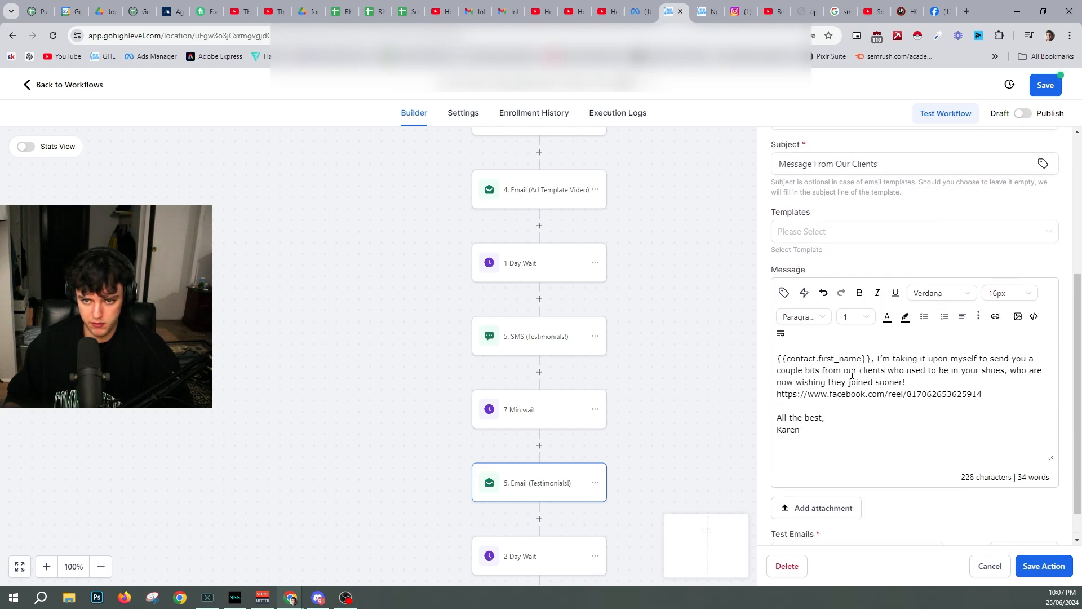
scroll(508, 440, "down", 3)
left_click(546, 440)
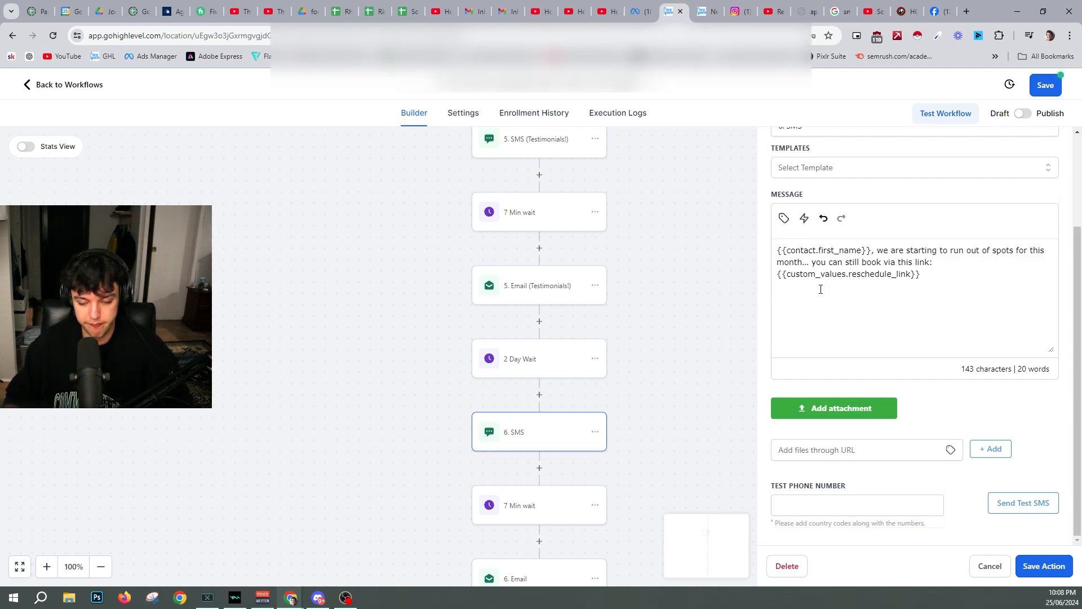
scroll(585, 408, "down", 3)
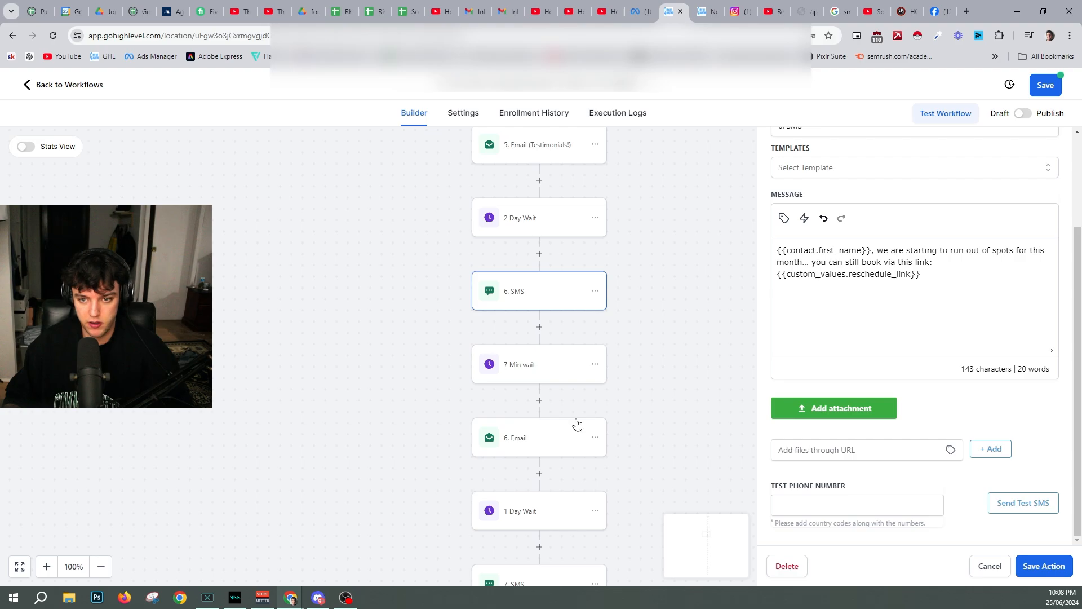
- Replace the sign-off name below "Looking forward to chat soon," in the 6. Email message with {{location_owner.first_name}} and save the action
left_click(546, 442)
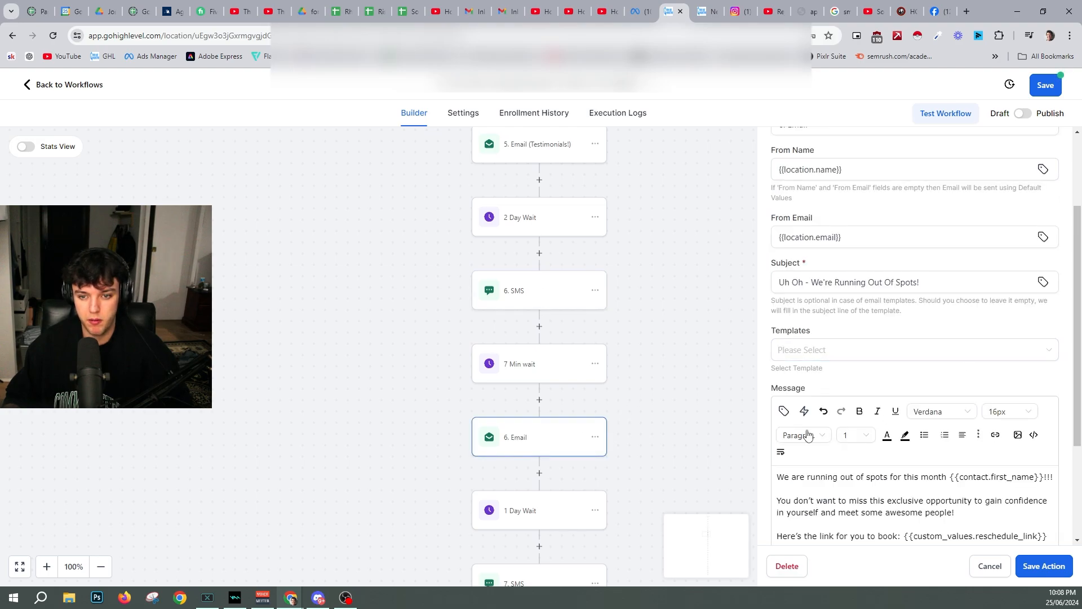
left_click(512, 303)
left_click(546, 454)
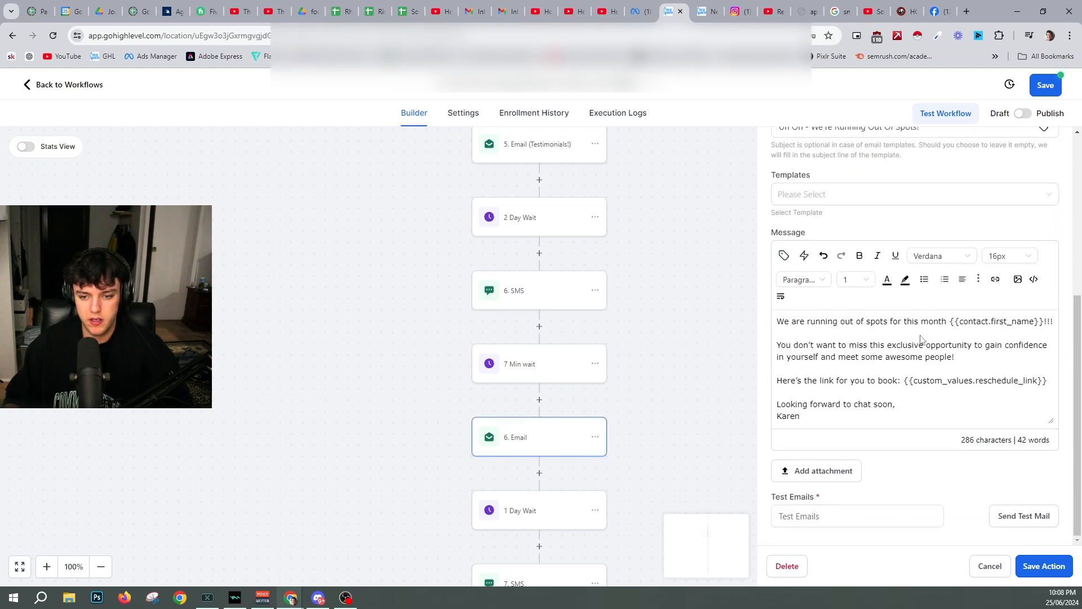
double_click(788, 416)
type("{{location_owner.first_name}}")
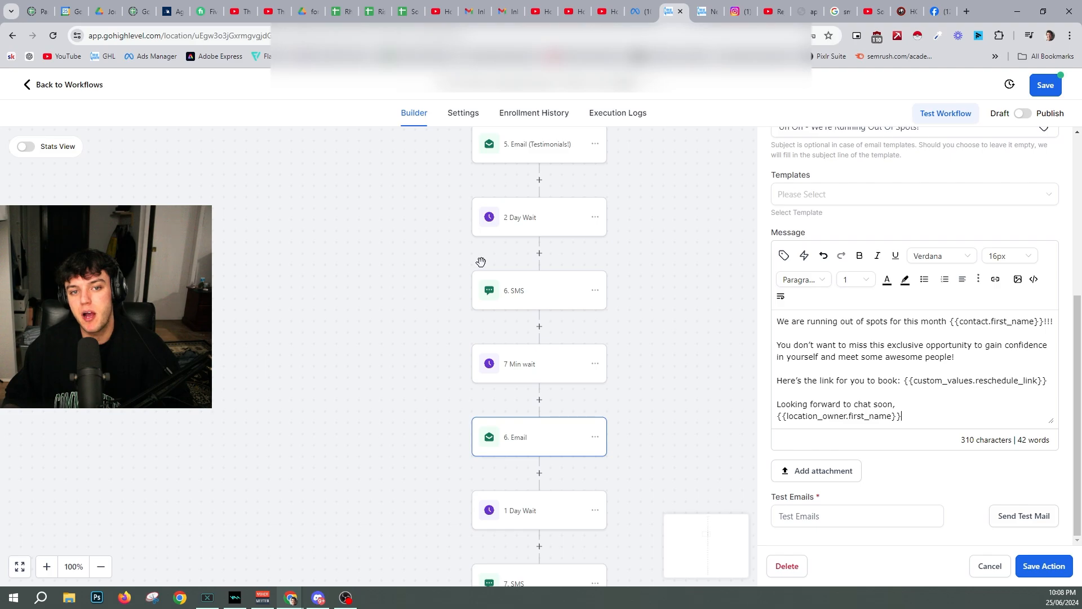
scroll(887, 392, "down", 1)
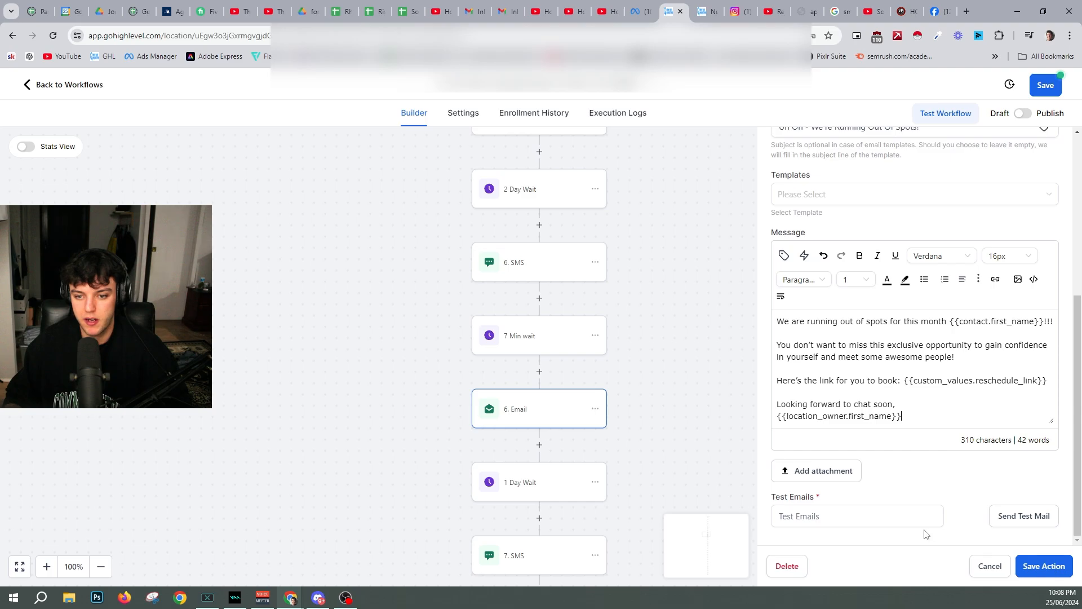
left_click(1040, 574)
- Replace the sign-off name below "Regards," in the 7. Email message with {{location_owner.first_name}}
scroll(609, 408, "down", 2)
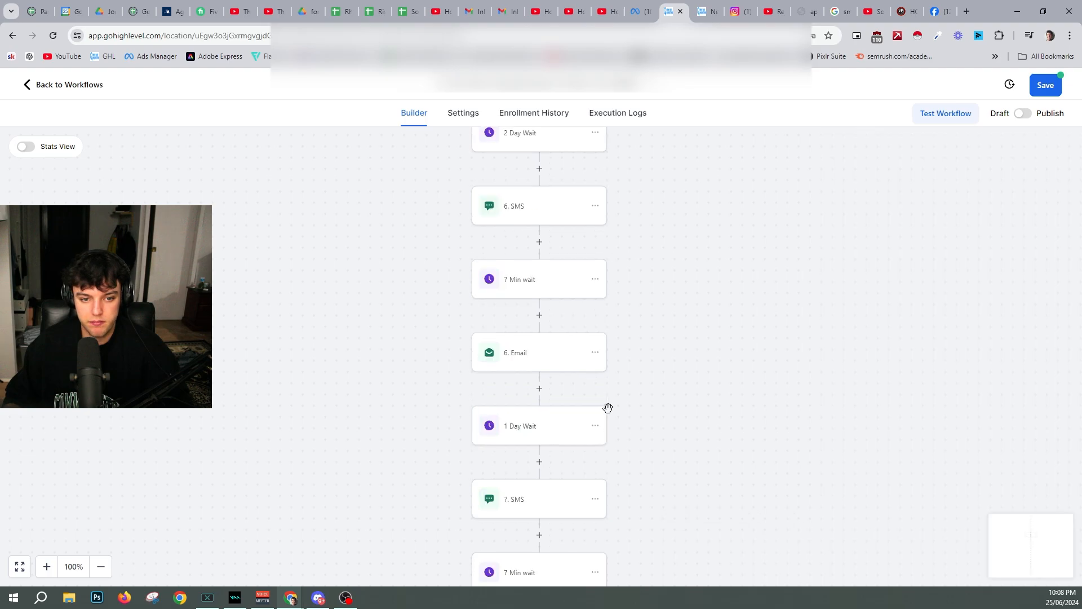
left_click(581, 417)
scroll(557, 479, "down", 3)
left_click(569, 422)
scroll(879, 384, "down", 5)
left_click_drag(801, 393, 791, 391)
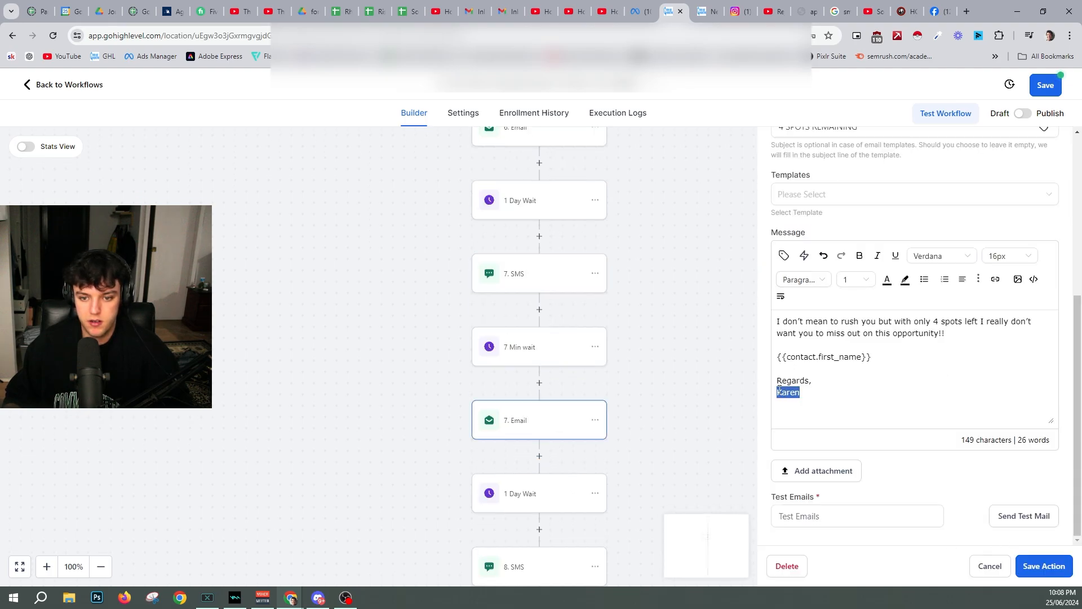
type("{{location_owner.first_name}}")
scroll(466, 323, "down", 2)
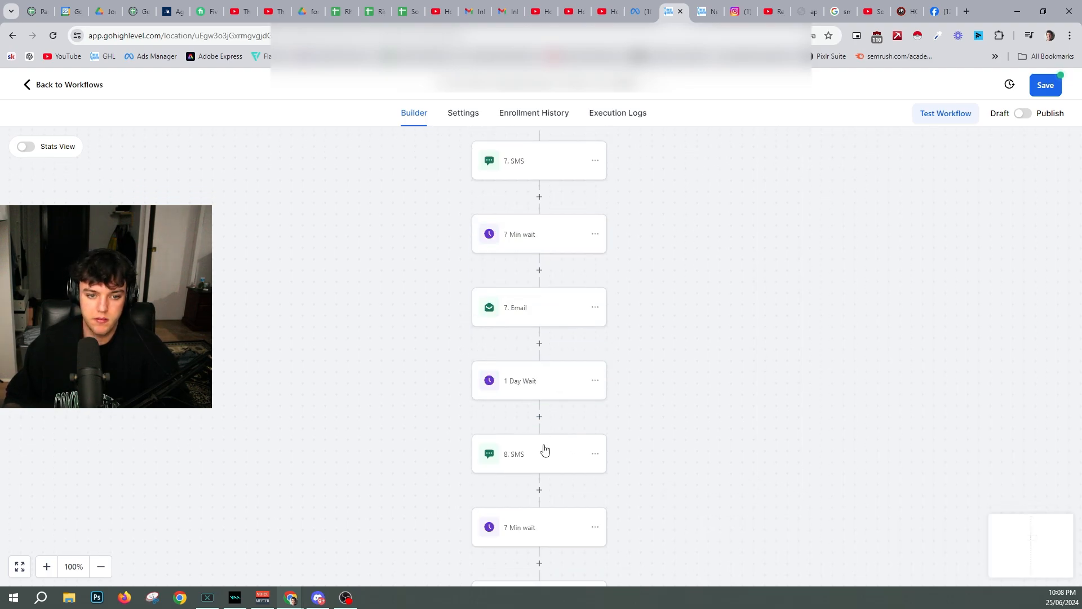
- Check the 8. SMS, 8. Email, 9. SMS and 9. Email messages for a hard-coded sign-off name
left_click(543, 449)
scroll(545, 442, "down", 3)
left_click(550, 435)
left_click(727, 476)
scroll(541, 451, "down", 9)
left_click(534, 330)
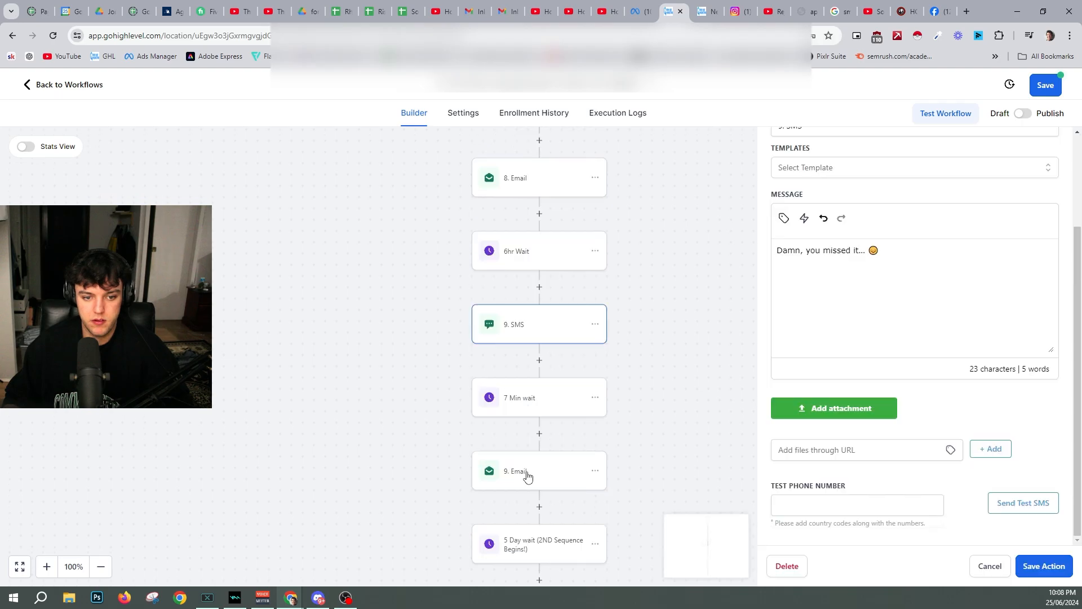
left_click(526, 474)
scroll(934, 405, "down", 3)
left_click(677, 399)
scroll(549, 423, "down", 5)
- Check the 10. SMS, 10. Email, 11. SMS and 11. Email (Testimonials!) messages for content that needs customizing
left_click(534, 481)
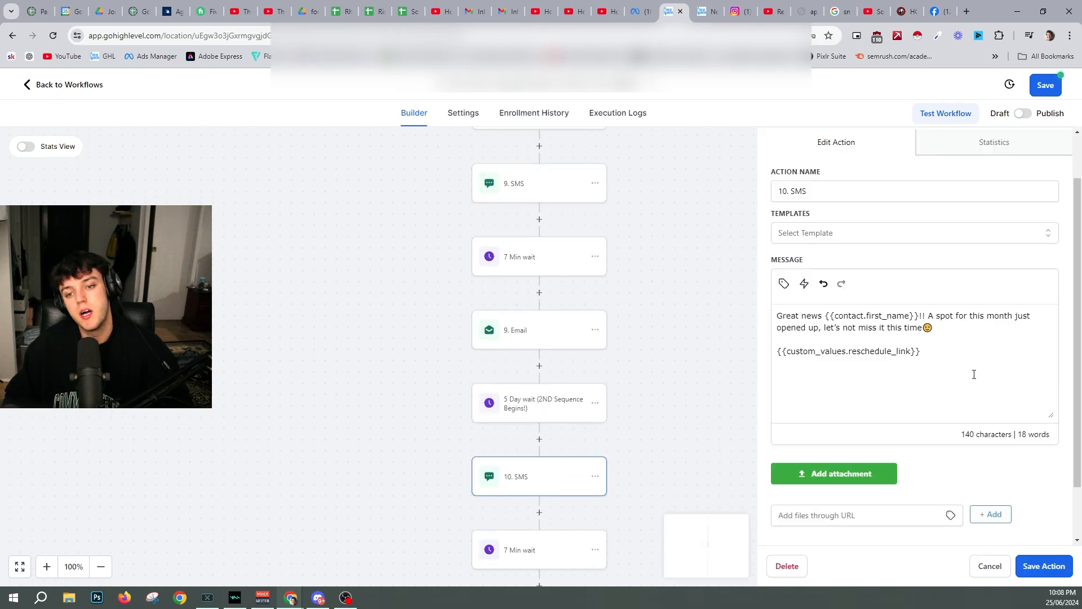
scroll(551, 442, "down", 2)
left_click(551, 510)
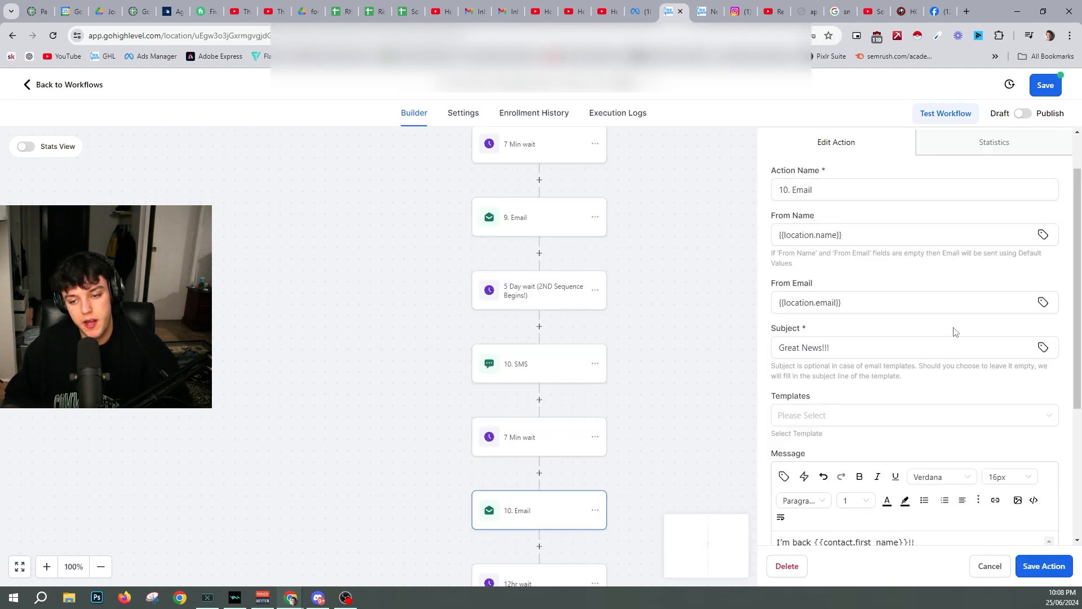
scroll(902, 383, "down", 3)
scroll(546, 420, "down", 3)
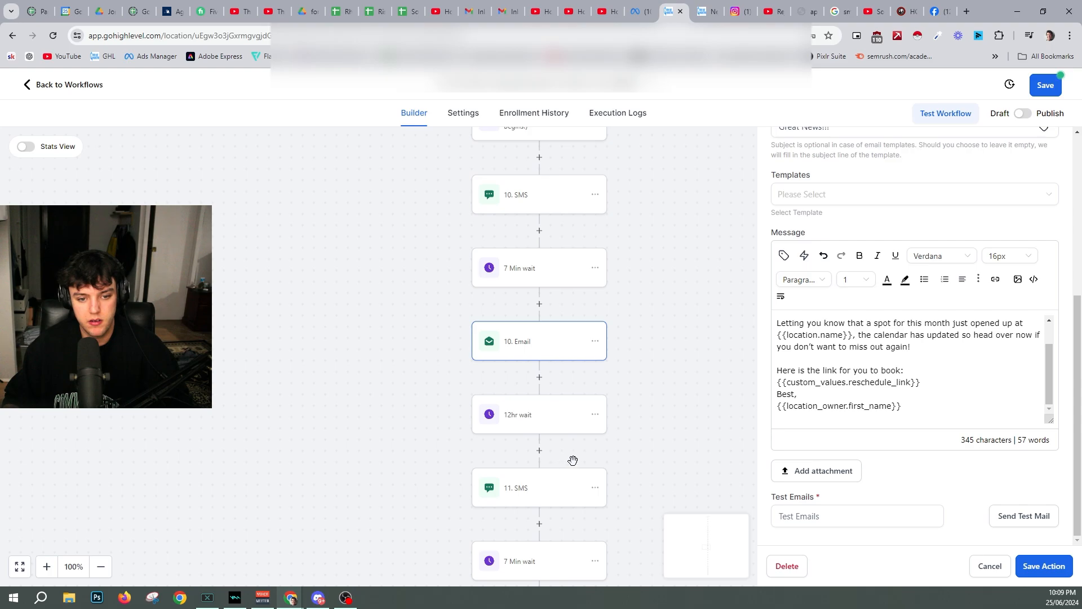
left_click(569, 479)
scroll(598, 447, "down", 4)
left_click(555, 510)
- Reread the 10. Email, 11. SMS and 11. Email (Testimonials!) messages in sequence
scroll(554, 384, "up", 9)
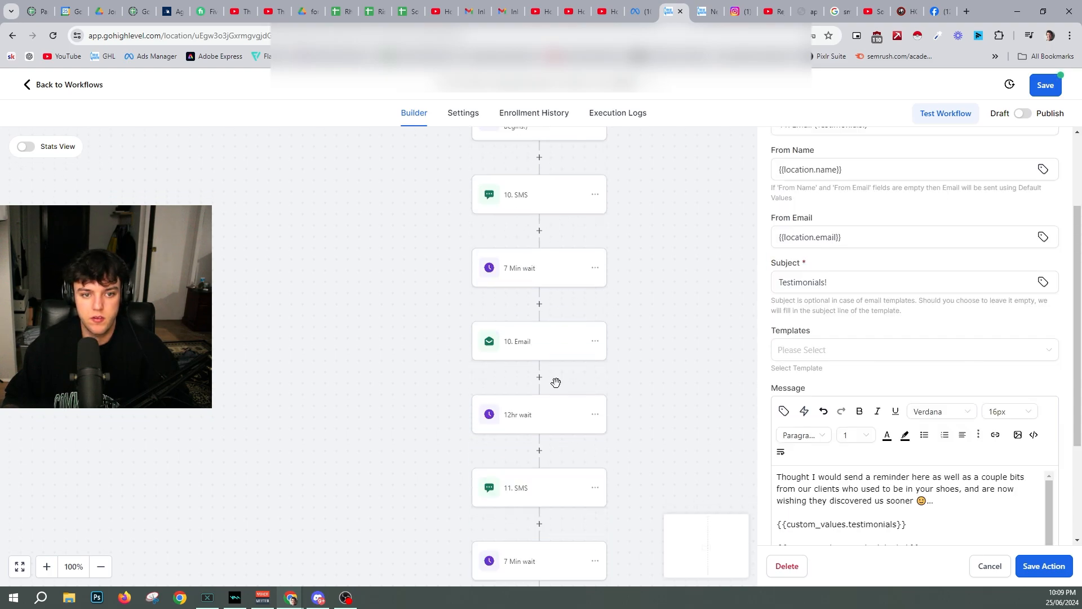
scroll(535, 315, "down", 5)
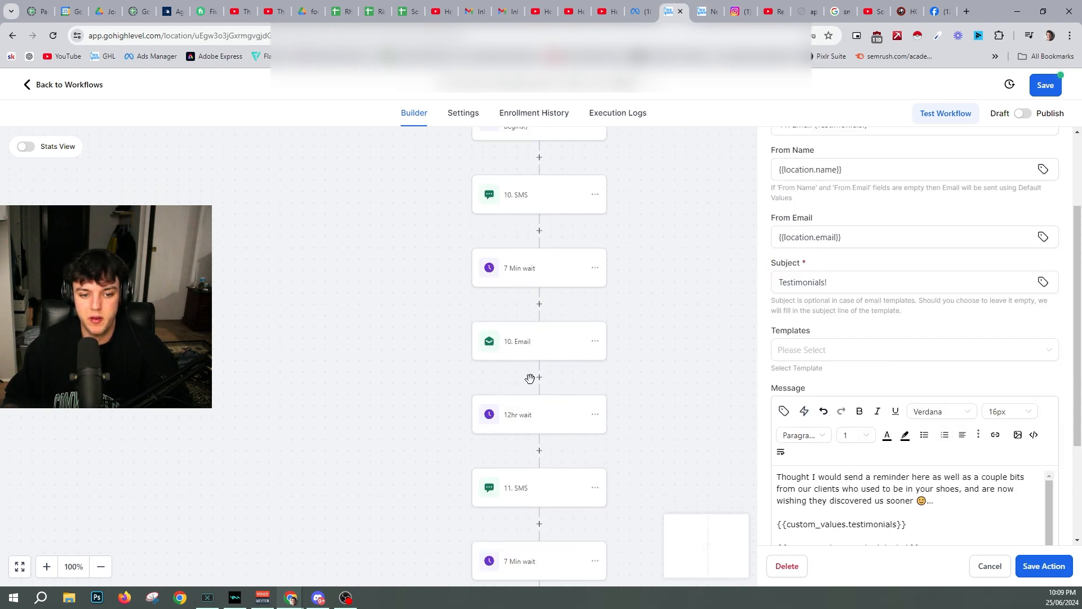
scroll(826, 442, "down", 2)
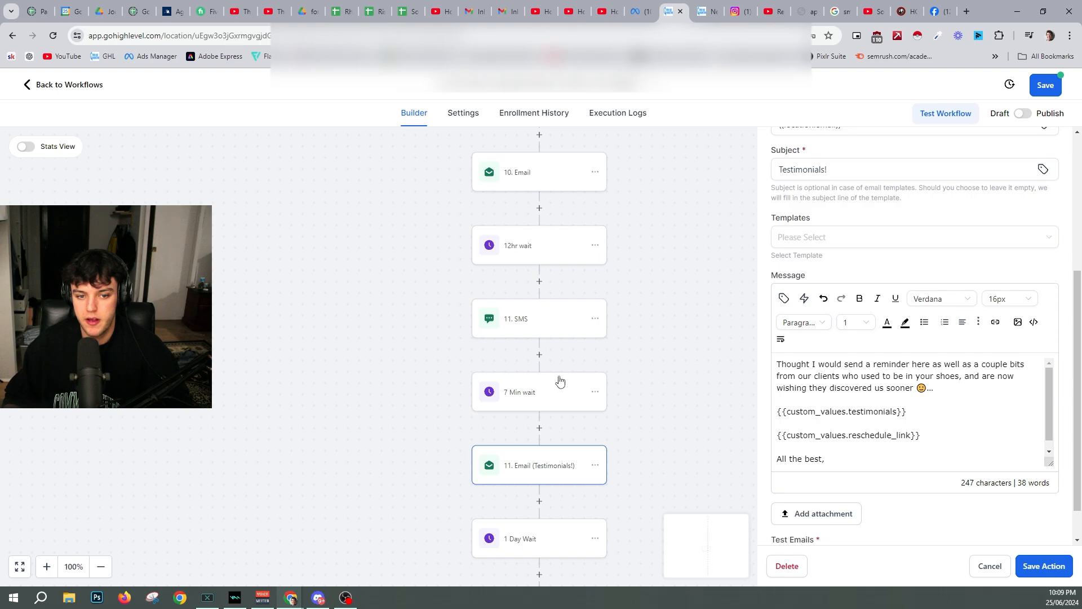
left_click(549, 319)
left_click(531, 176)
scroll(918, 434, "down", 1)
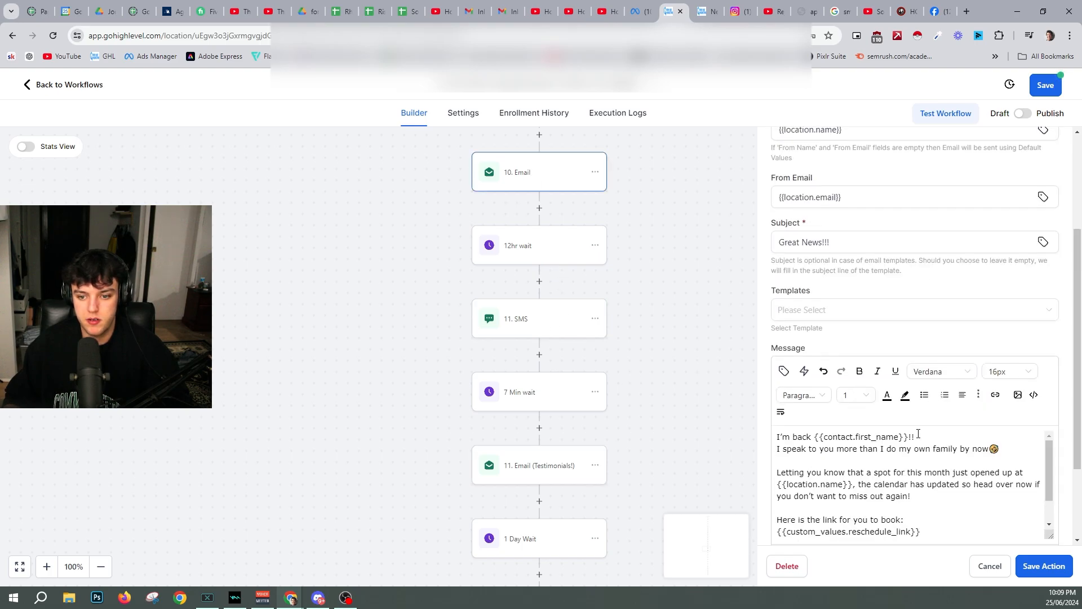
scroll(918, 434, "down", 2)
left_click(531, 310)
scroll(544, 385, "down", 1)
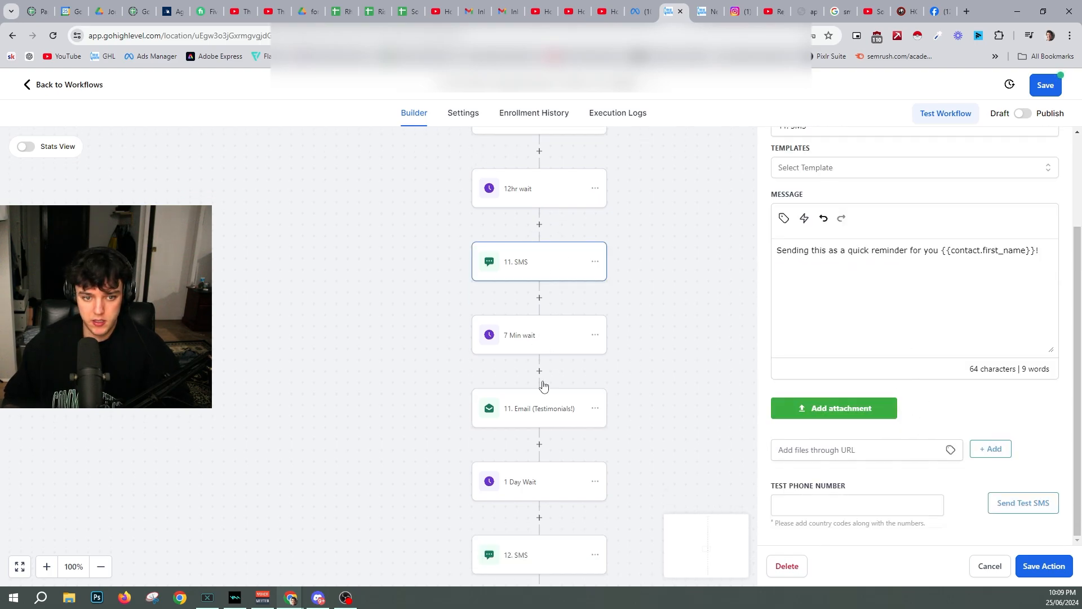
left_click(555, 407)
scroll(817, 338, "down", 3)
- Examine the wording about clients and the {{custom_values.testimonials}} placeholder in the 11. Email (Testimonials!) message
left_click_drag(815, 334, 953, 346)
left_click(1008, 335)
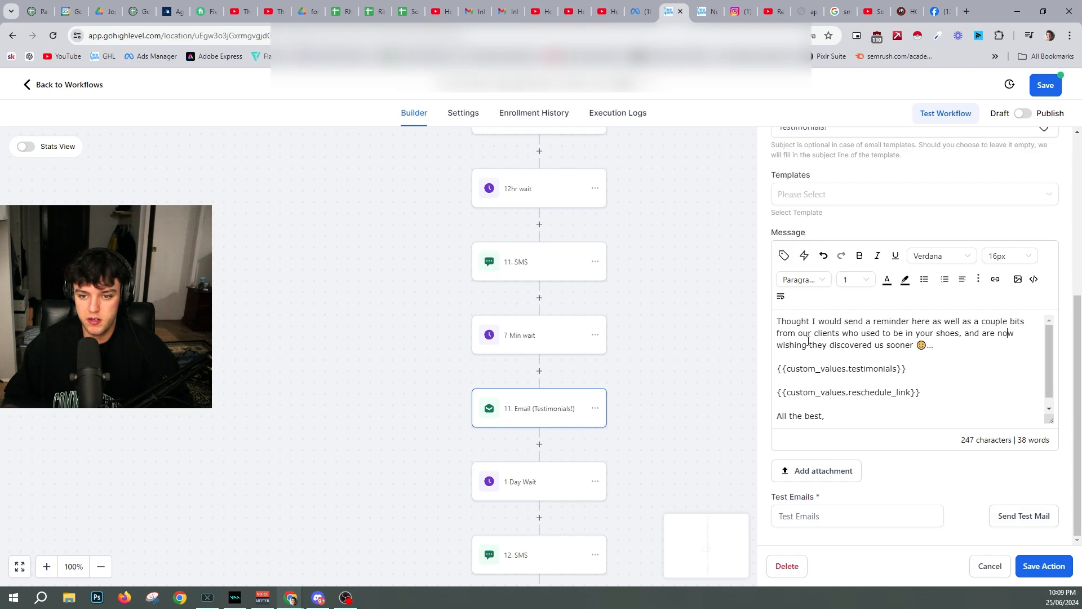
left_click_drag(817, 333, 956, 332)
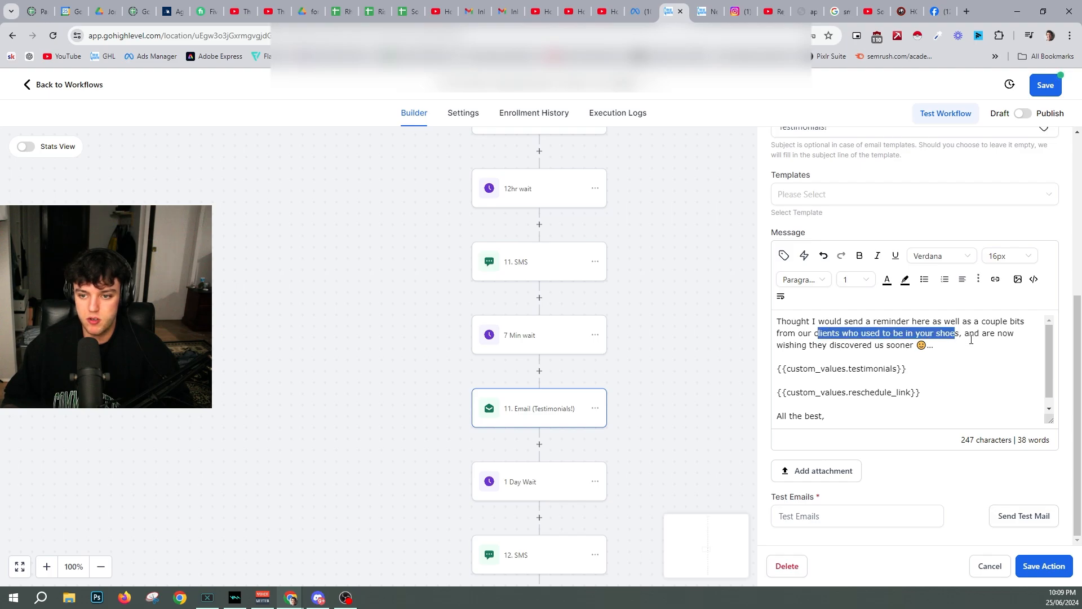
left_click(879, 345)
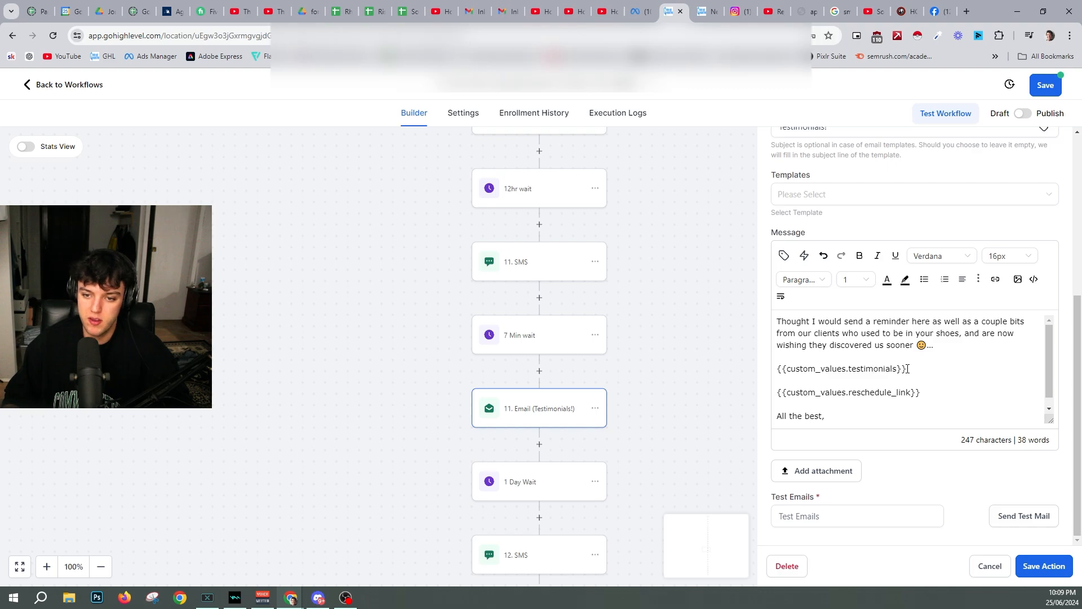
left_click_drag(907, 369, 786, 372)
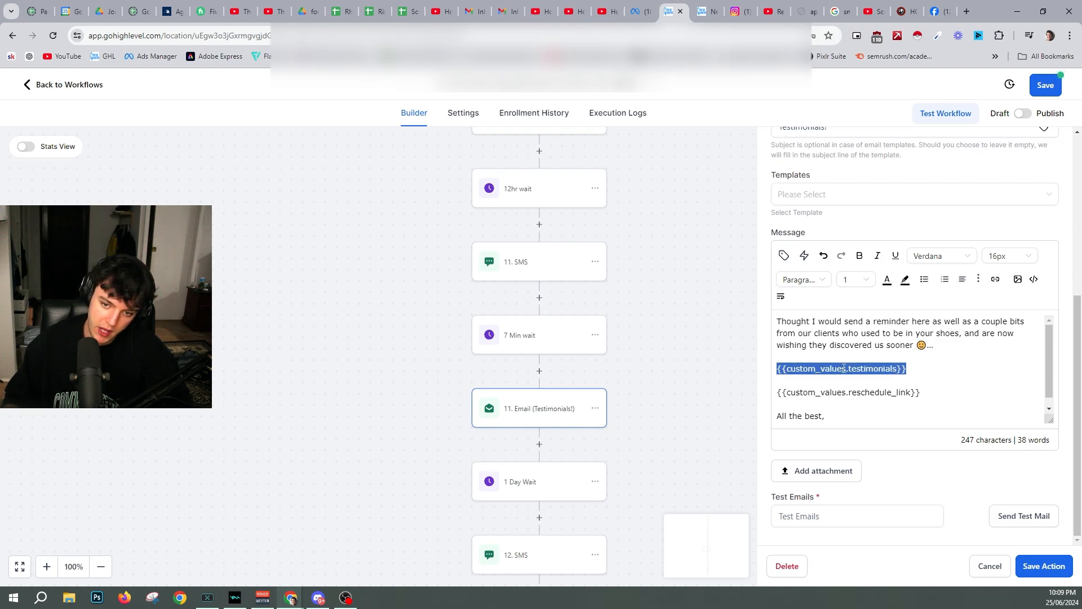
left_click(875, 368)
left_click_drag(898, 369, 785, 372)
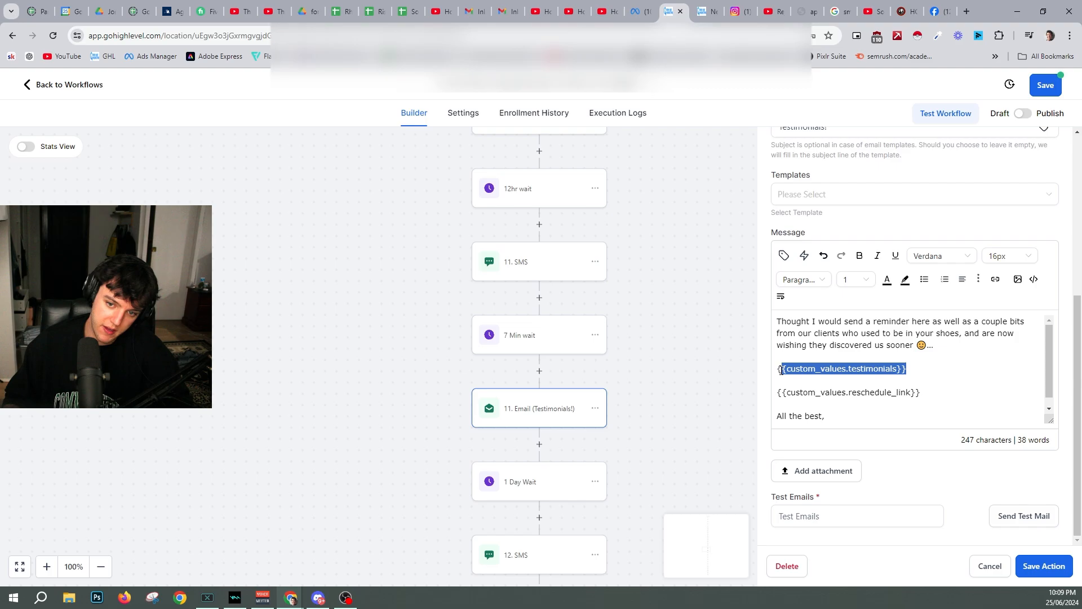
- Switch to the Southern Kung Fu Facebook page and look up its student testimonial reel
left_click(939, 11)
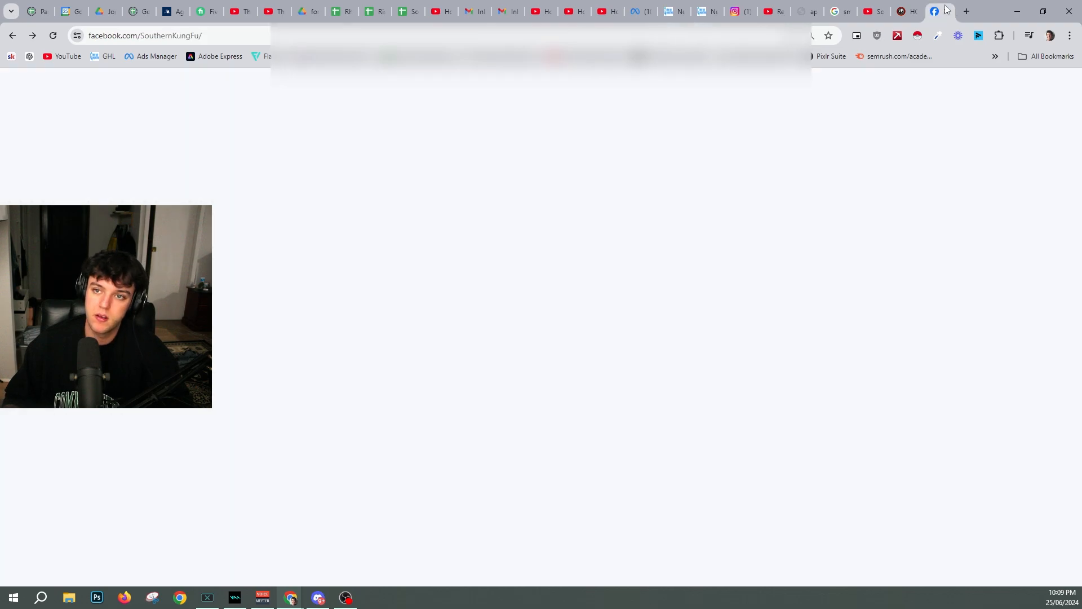
left_click(201, 36)
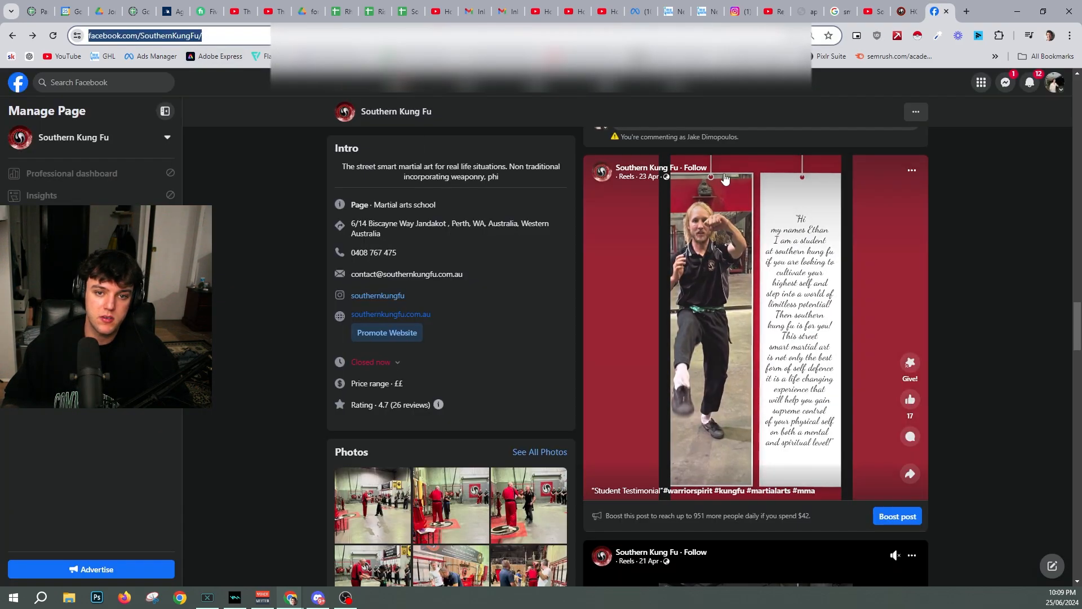
left_click(654, 169)
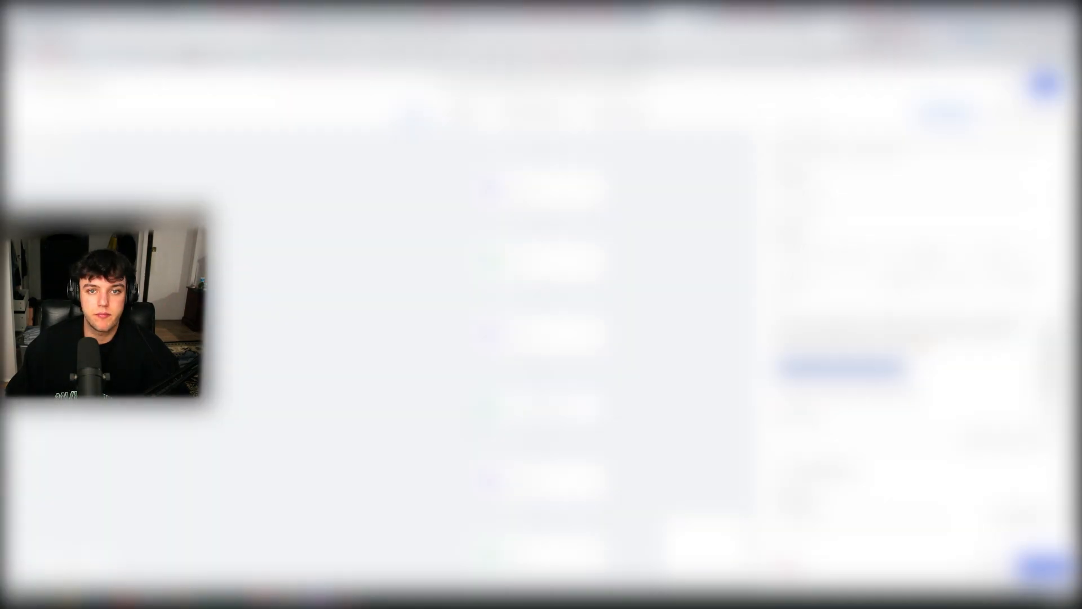
left_click(893, 359)
triple_click(897, 372)
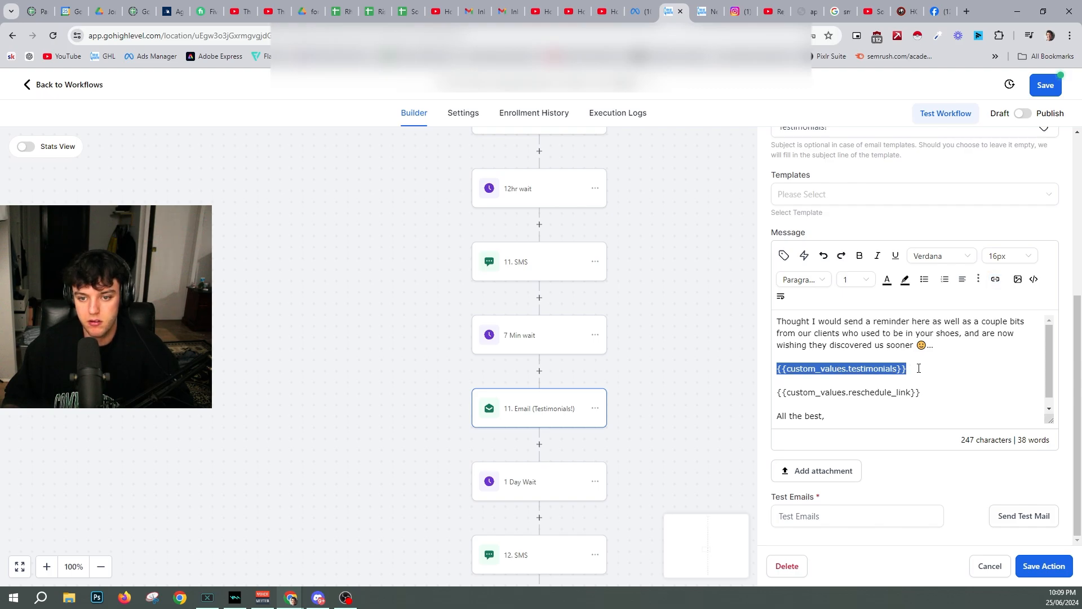
left_click_drag(907, 370, 778, 372)
key("ctrl+v")
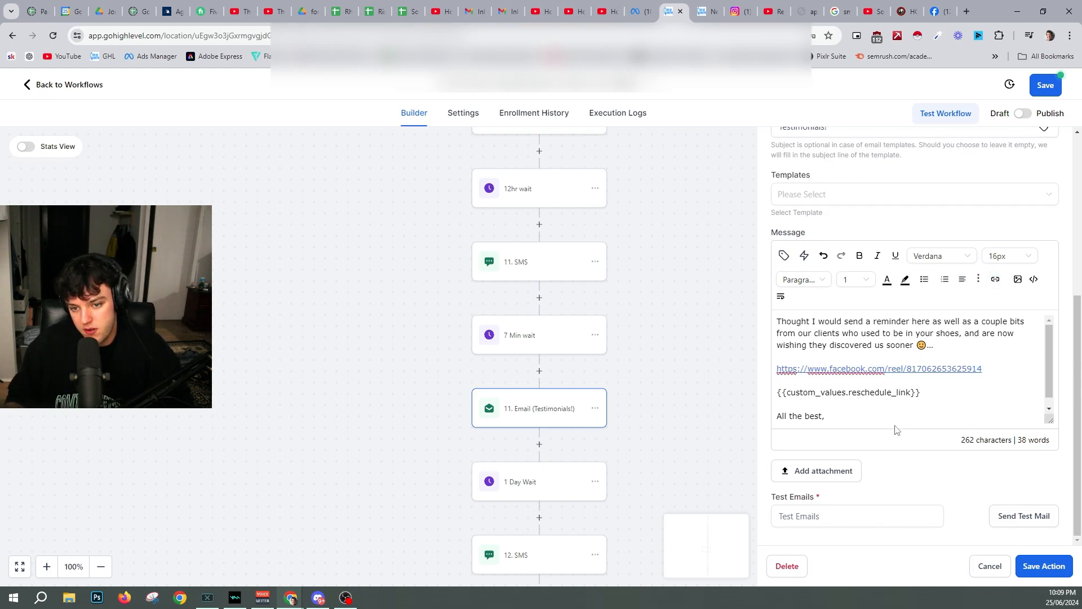
scroll(860, 399, "down", 1)
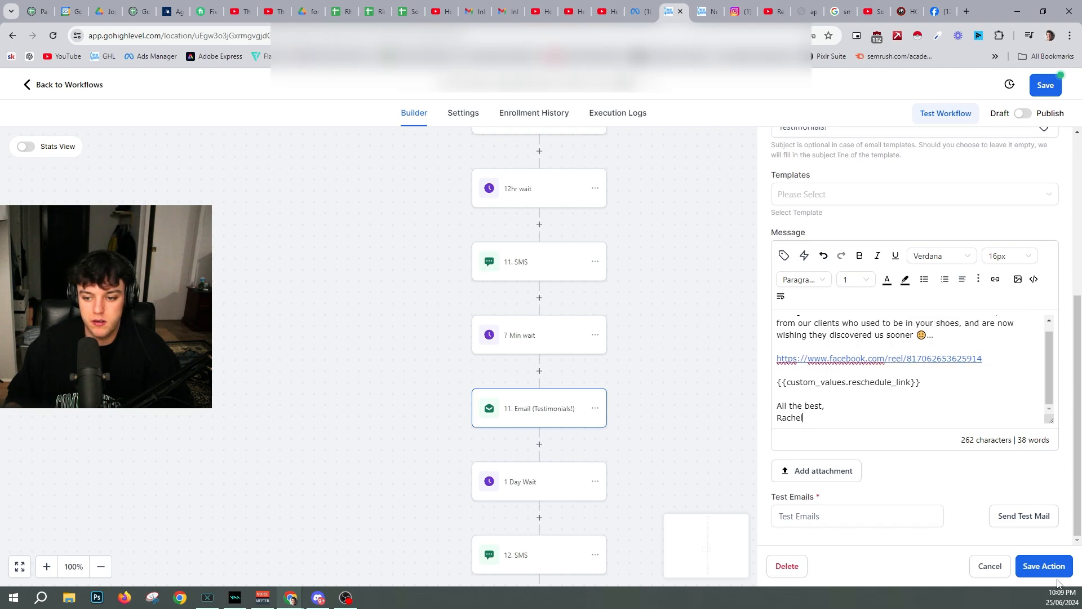
left_click(1032, 563)
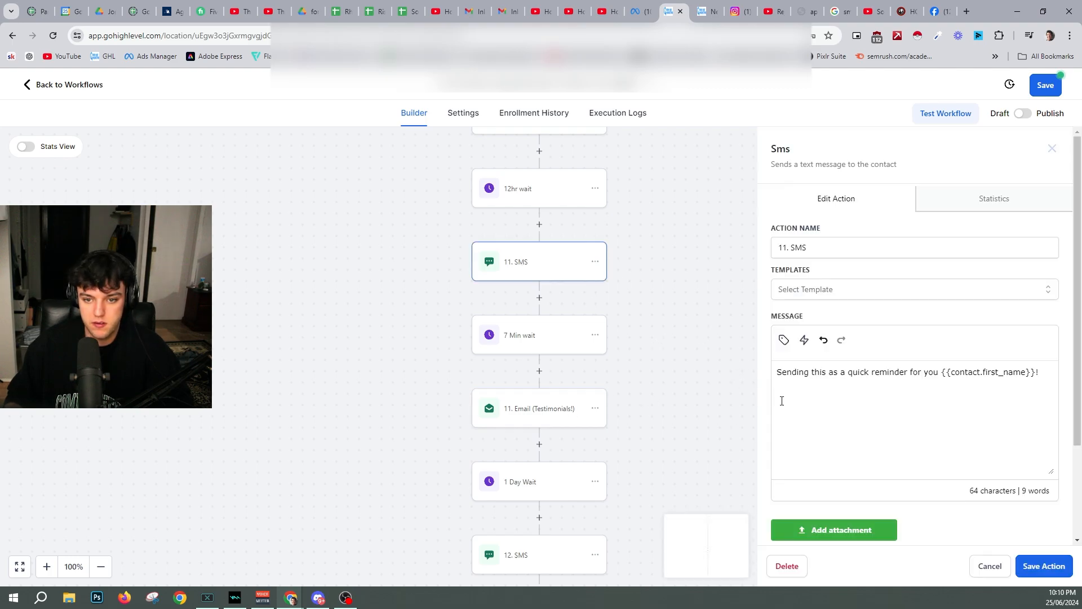
- Replace the hard-coded sign-off name in the 11. Email (Testimonials!) message with {{location_owner.first_name}} and save the action
scroll(527, 278, "up", 2)
left_click(525, 240)
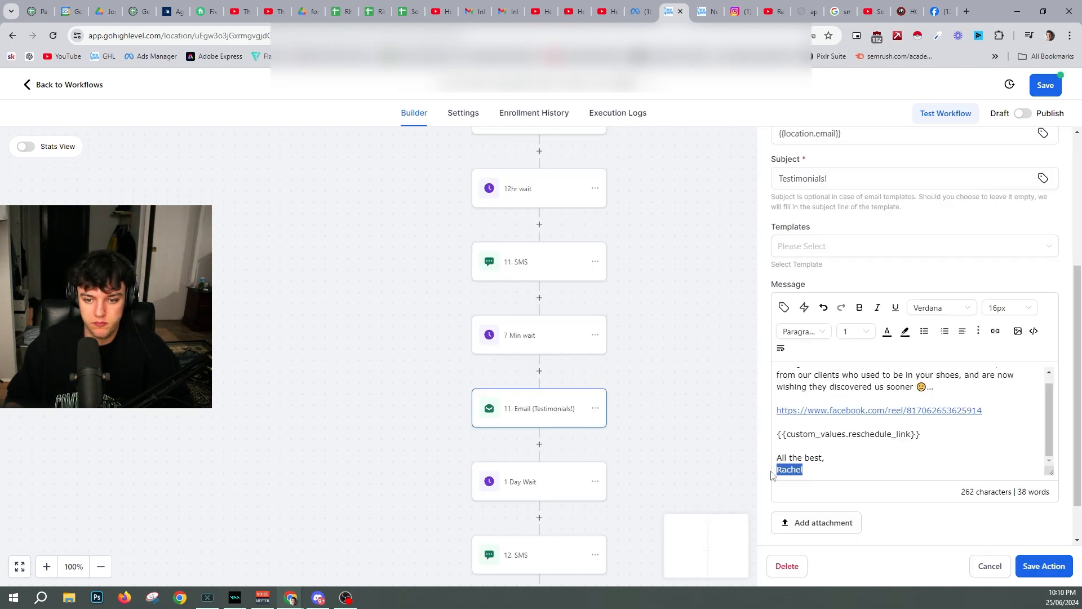
type("{{location_owner.first_name}}")
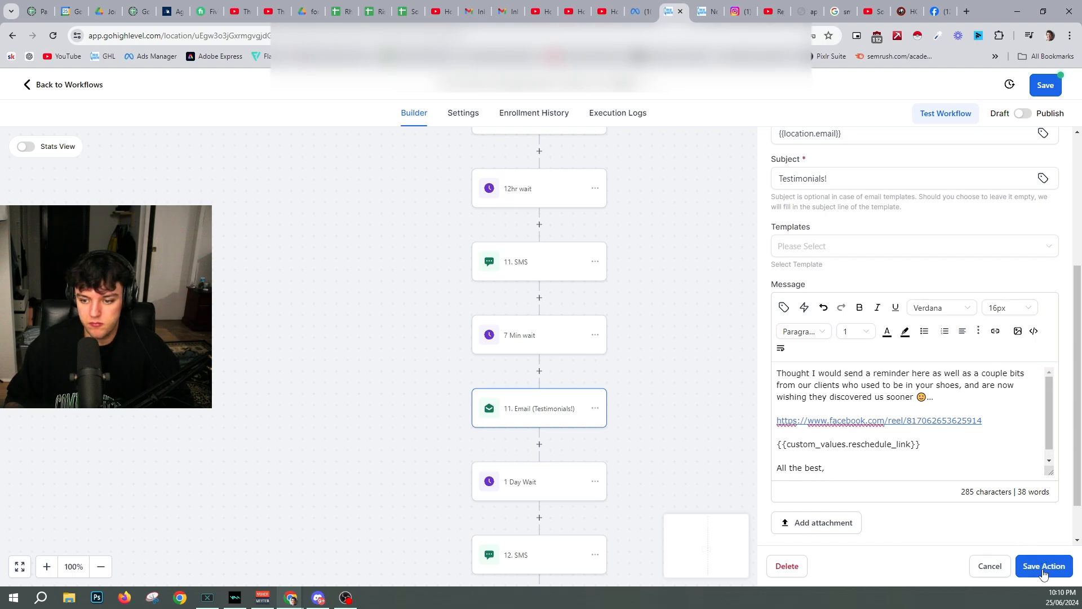
left_click(1043, 568)
- Replace the hard-coded sign-off name in the 12. Email message with {{location_owner.first_name}}
scroll(541, 387, "down", 3)
scroll(540, 413, "down", 3)
left_click(538, 395)
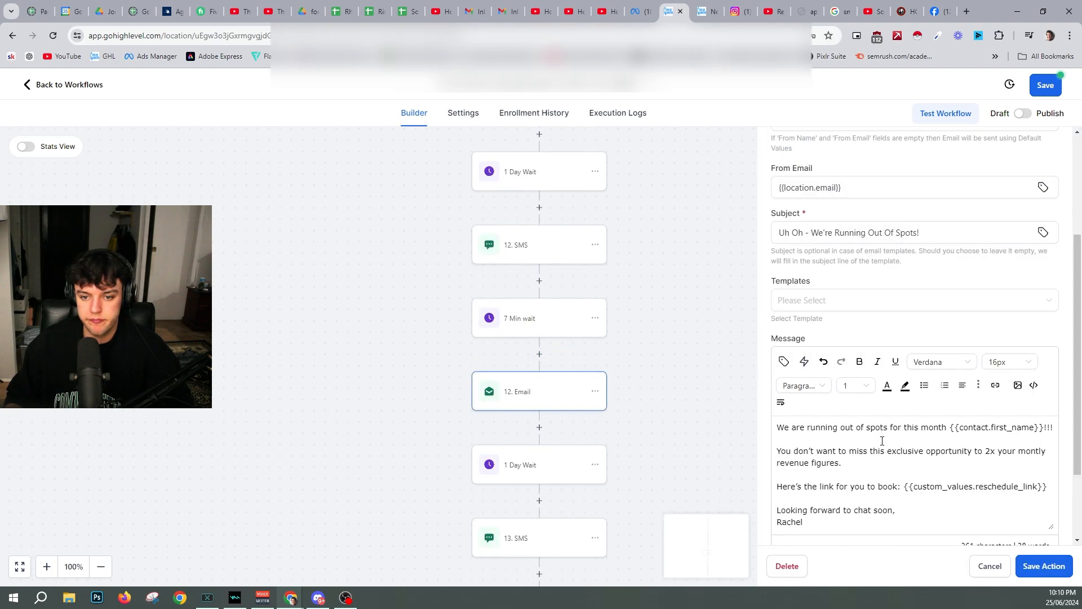
scroll(913, 361, "down", 2)
left_click_drag(804, 416, 779, 420)
type("{{location_owner.first_name}}")
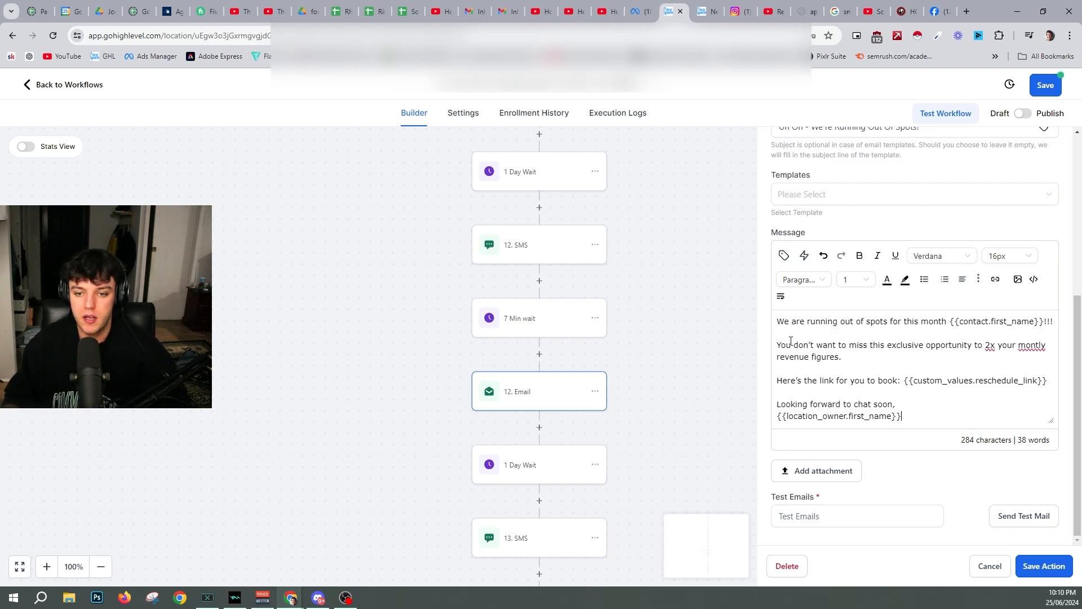
- Replace "2x your montly revenue figures." in the 12. Email message with "exercise and lose weight for free!" and save the action
scroll(627, 410, "down", 2)
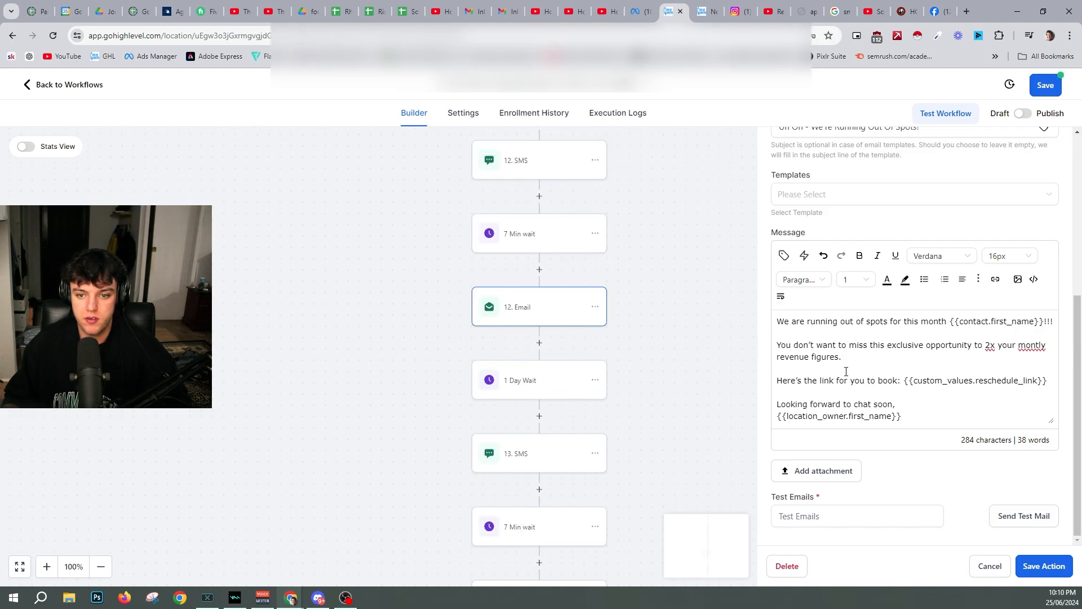
left_click_drag(846, 356, 780, 345)
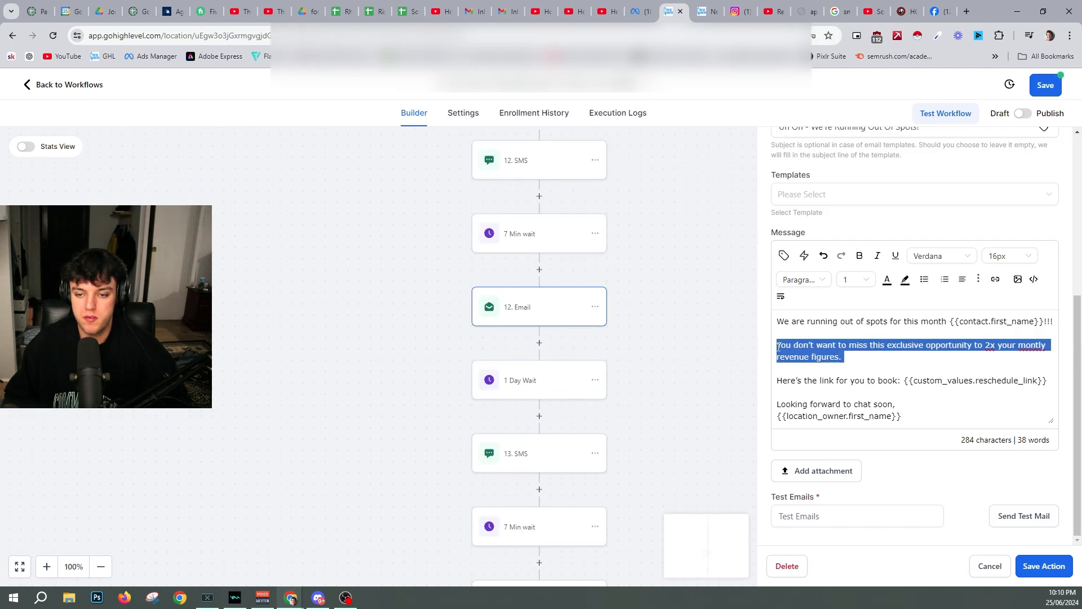
left_click(947, 351)
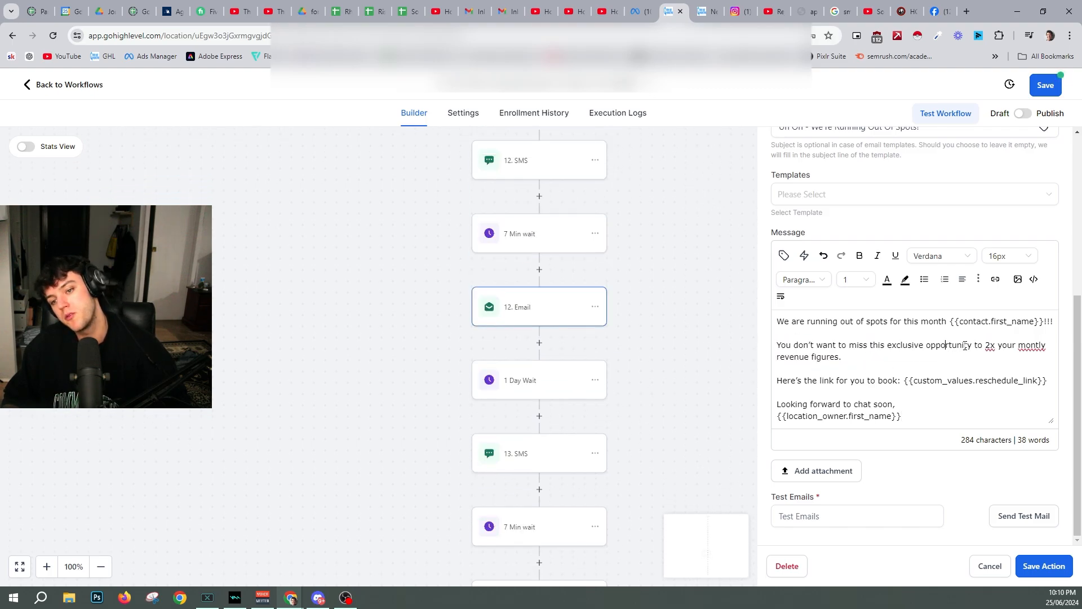
left_click_drag(987, 344, 886, 355)
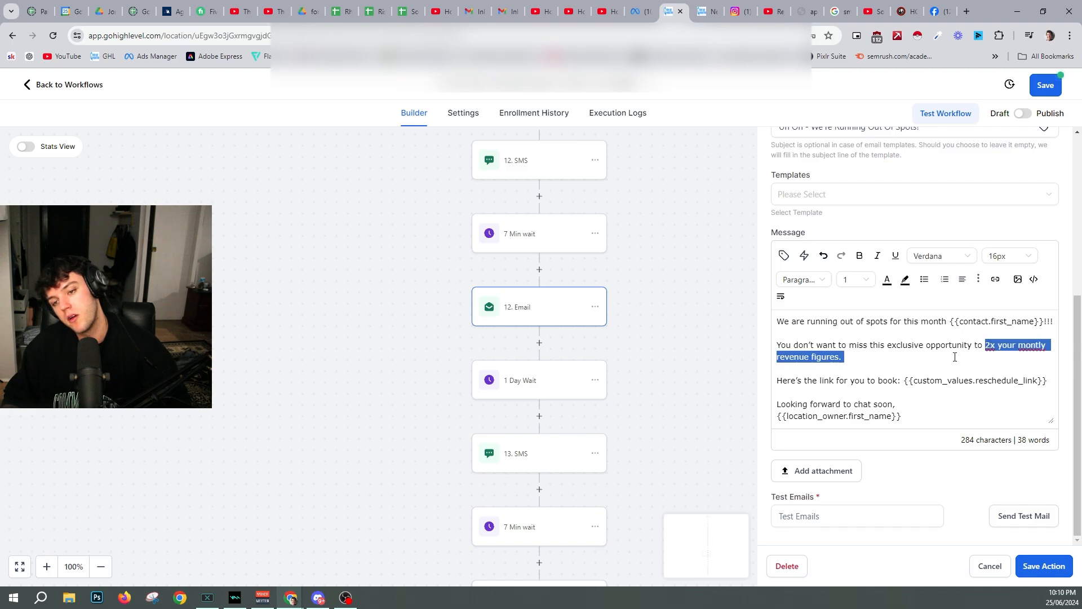
type("lose")
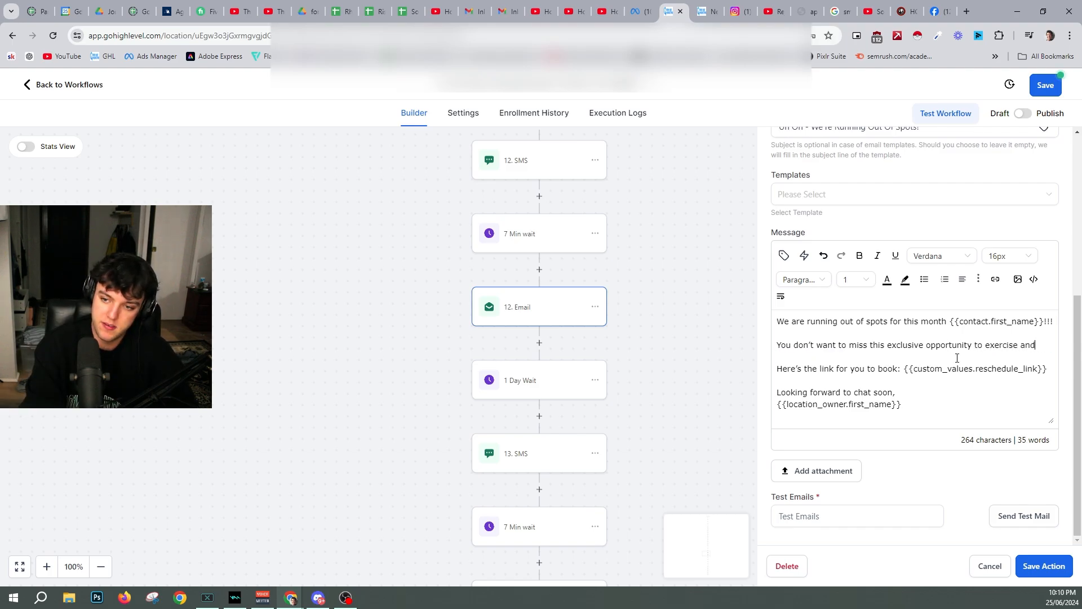
type(" weight")
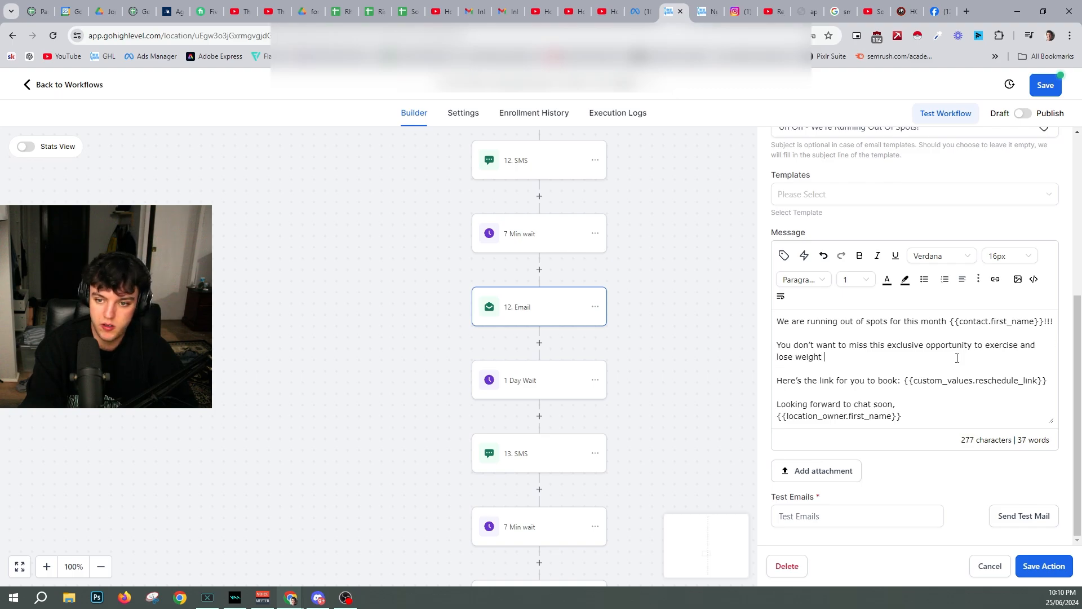
type(" for free!")
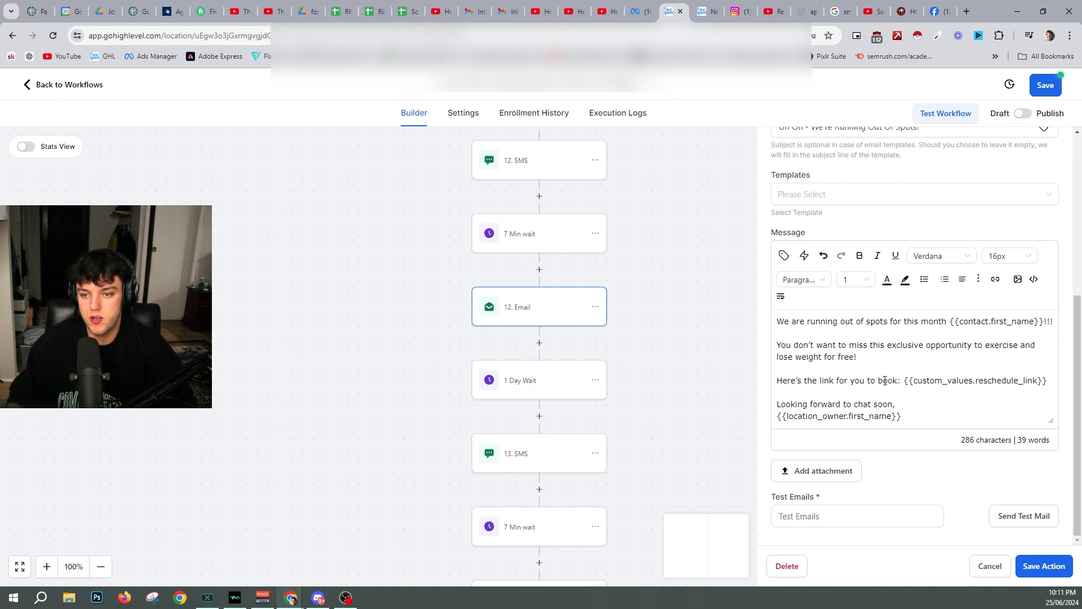
left_click(1044, 566)
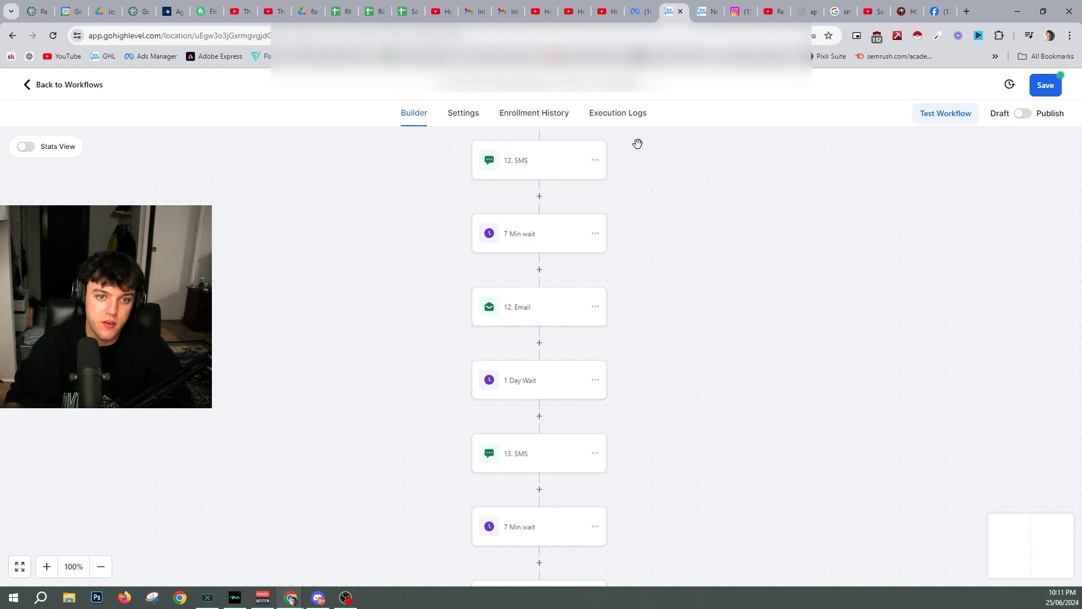
- Reread the 13. SMS and 12. Email messages and check the 13. Email action
scroll(538, 420, "down", 1)
left_click(544, 424)
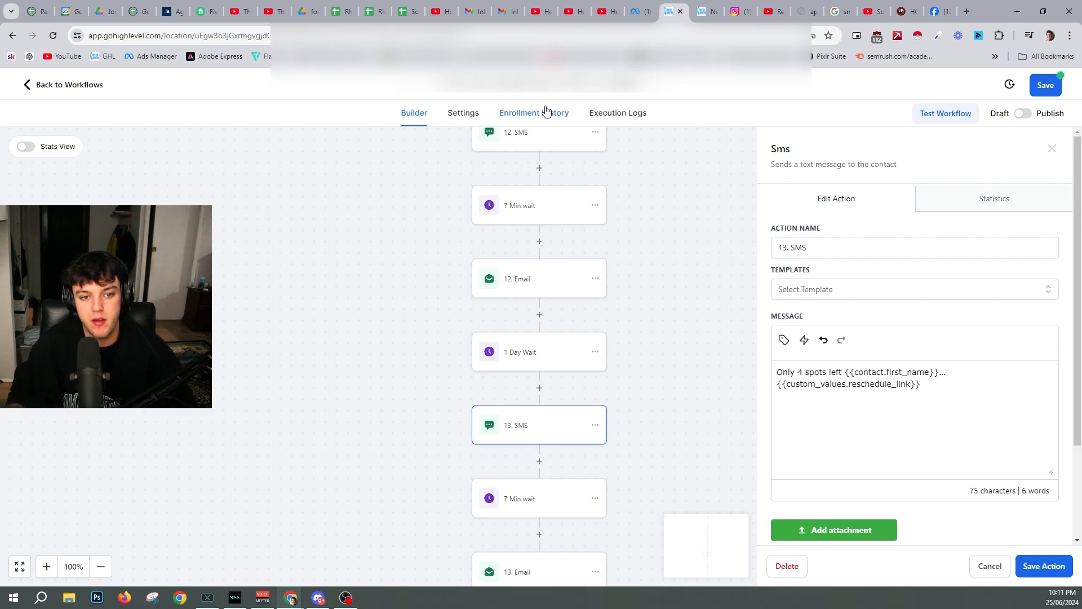
left_click(546, 287)
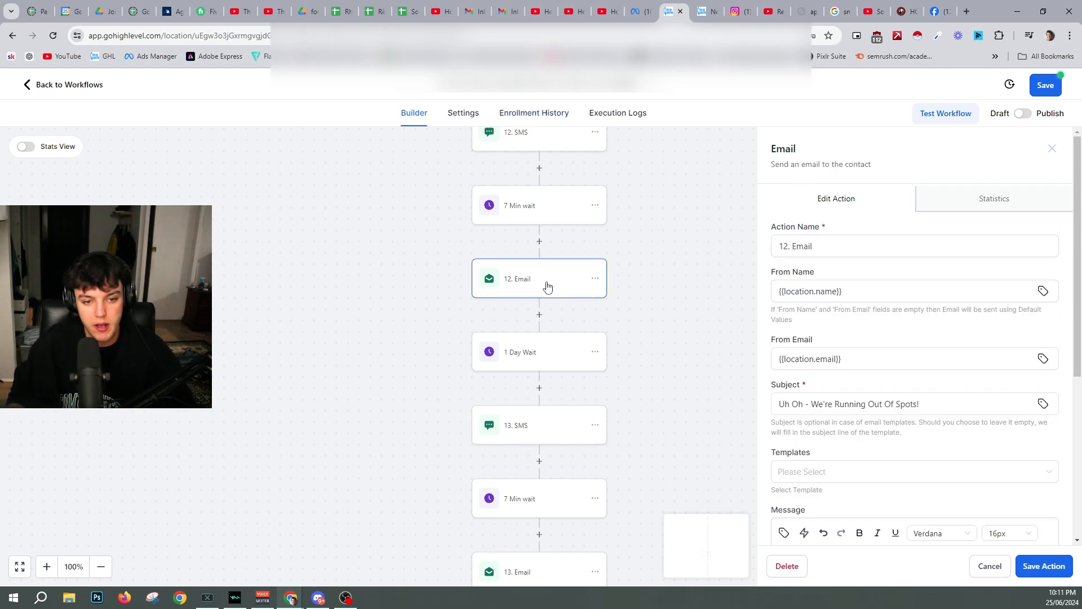
scroll(963, 451, "down", 4)
scroll(943, 441, "down", 1)
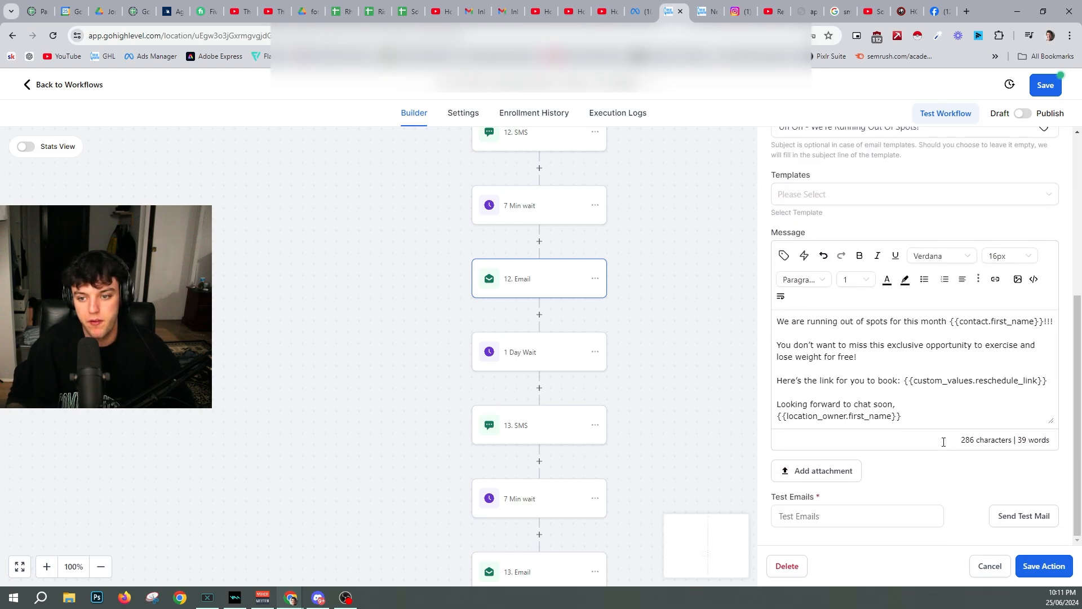
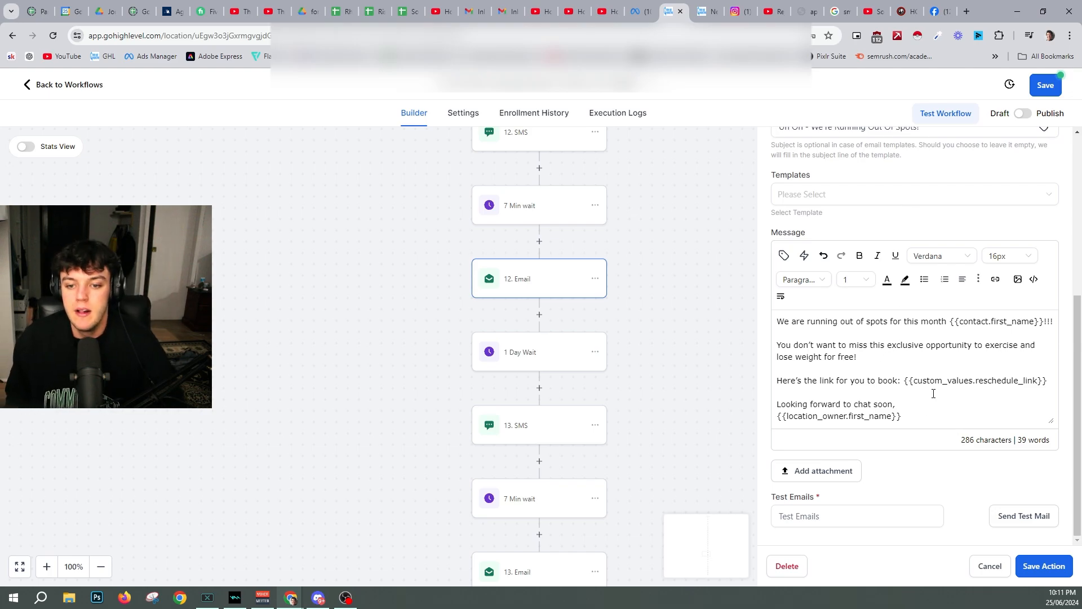
left_click(543, 427)
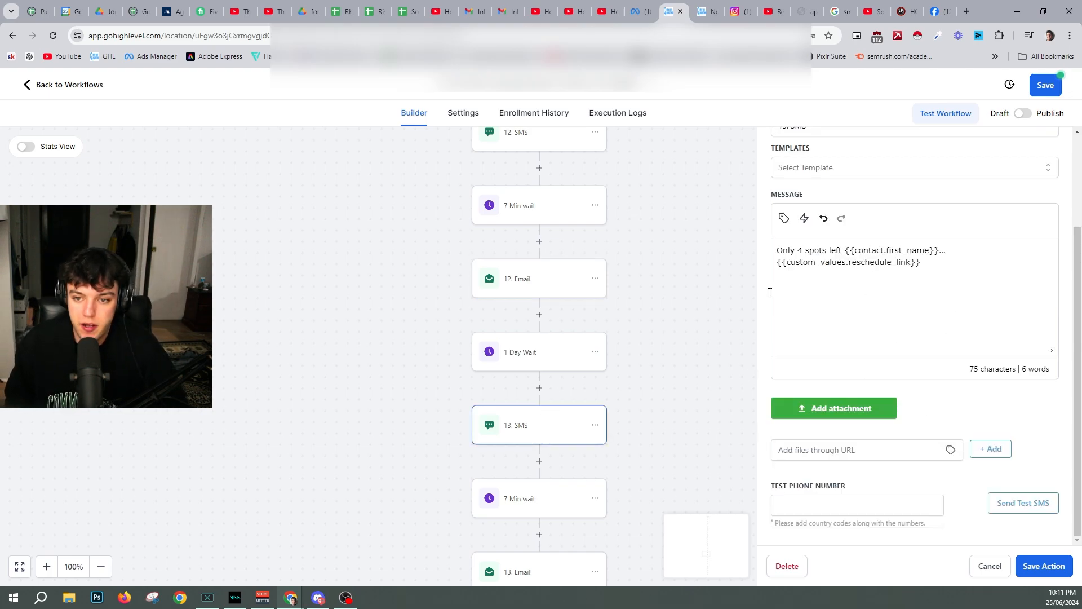
scroll(519, 400, "down", 4)
left_click(522, 344)
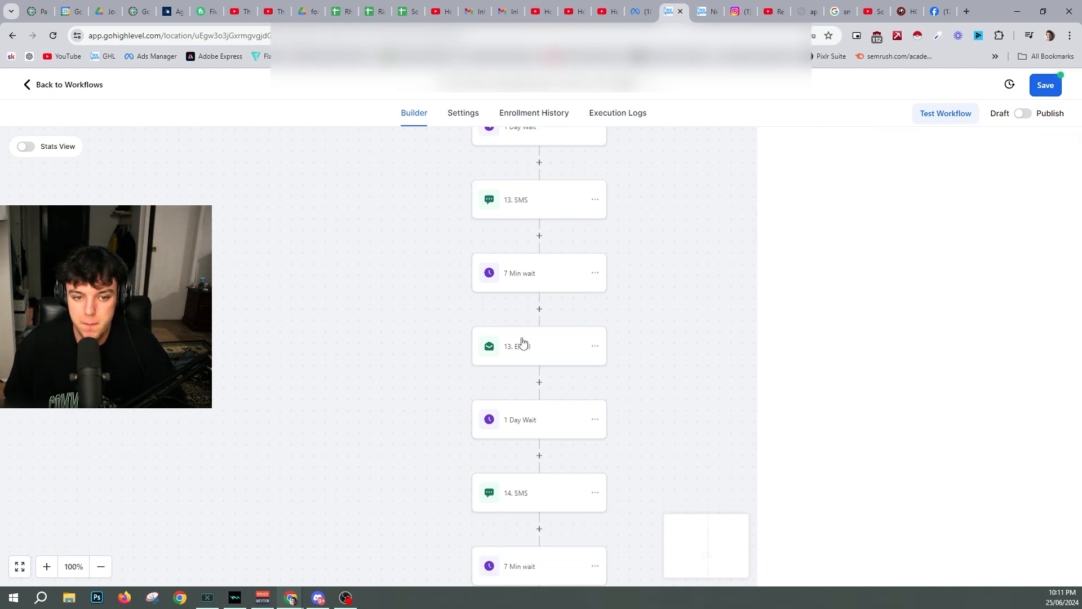
scroll(522, 343, "down", 2)
- Replace the broken emoji in the 14. SMS message with 😊 and save the action
left_click(521, 379)
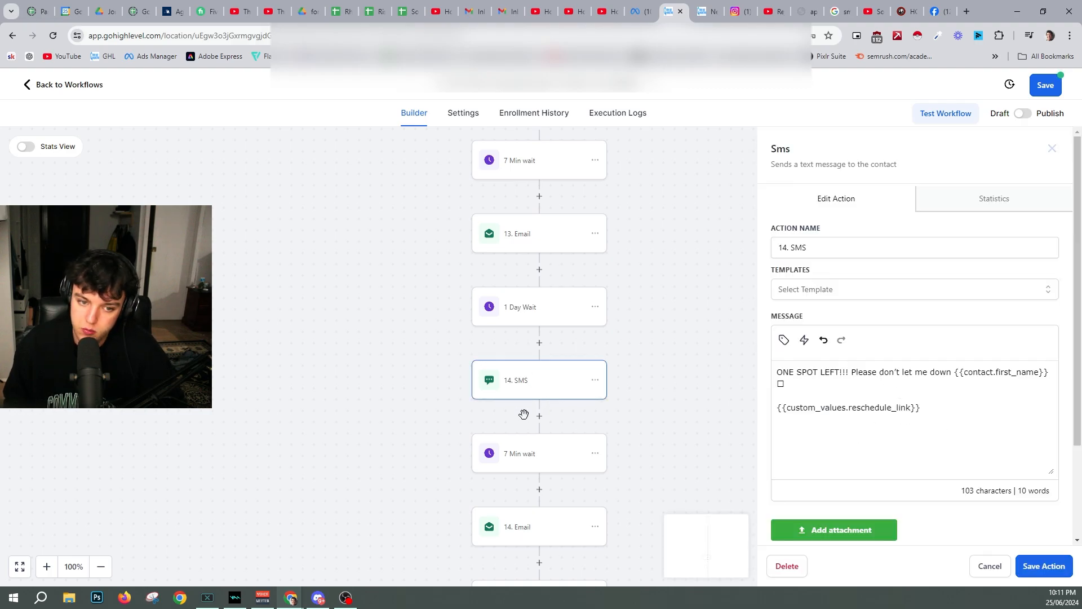
left_click(532, 527)
left_click(538, 385)
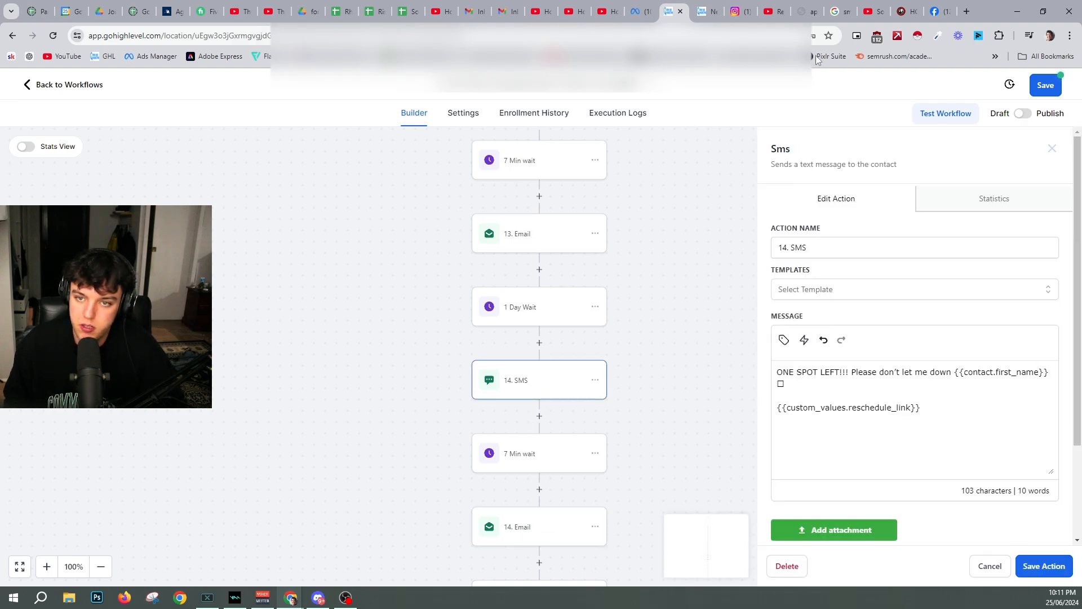
left_click(840, 12)
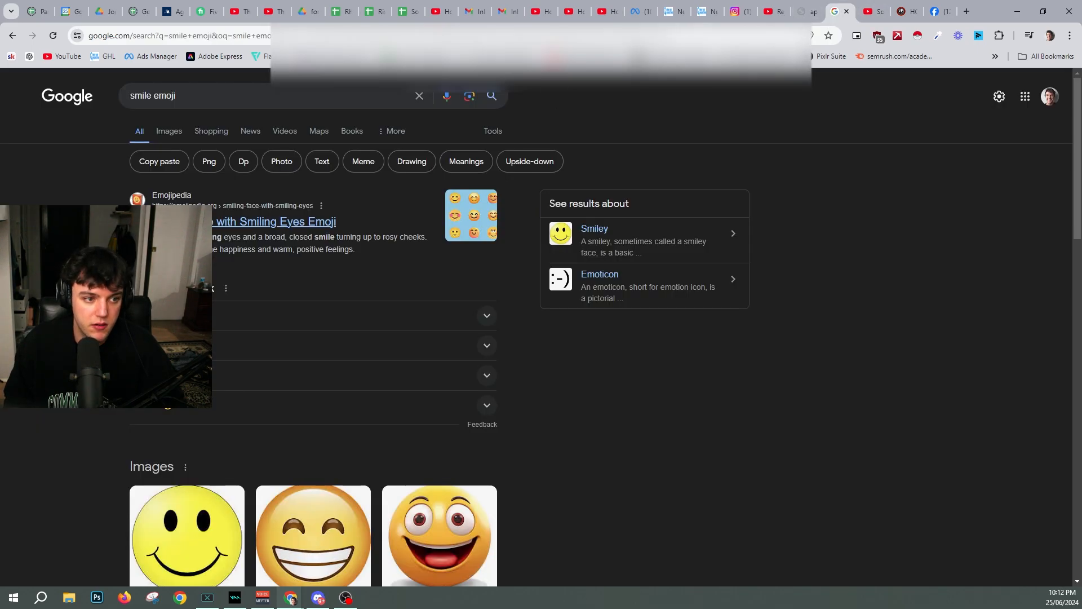
left_click(706, 12)
left_click(677, 14)
type("😊")
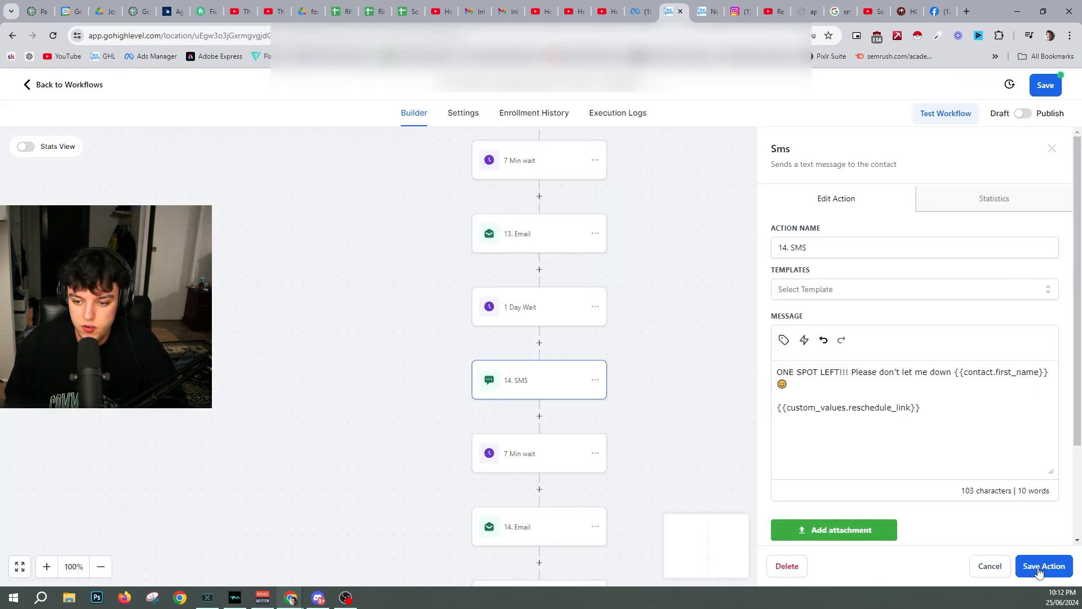
left_click(1039, 570)
- Copy {{location_owner.first_name}} from the 13. Email message over the hard-coded sign-off name in the 14. Email message and save the action
left_click(528, 240)
scroll(862, 437, "down", 1)
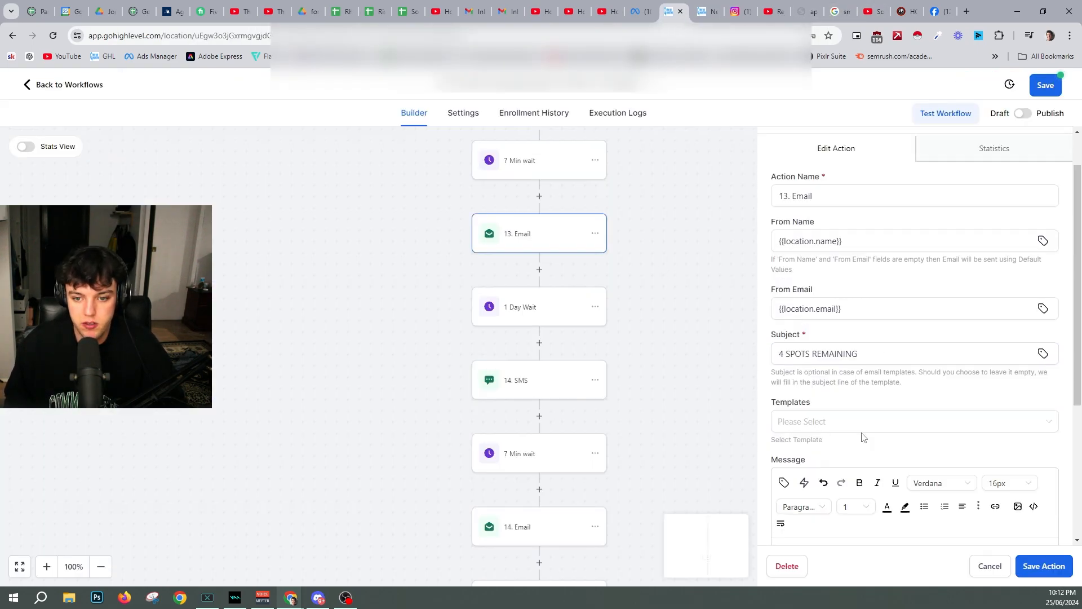
scroll(863, 437, "down", 4)
left_click_drag(901, 392, 781, 393)
key("ctrl+c")
left_click_drag(803, 418, 778, 420)
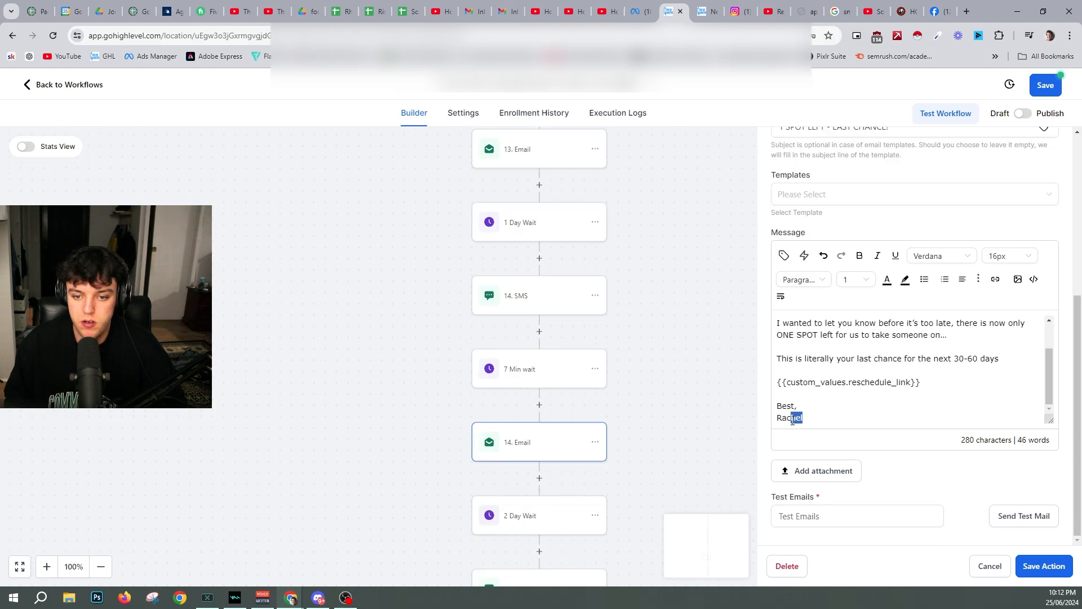
key("ctrl+v")
scroll(900, 390, "up", 2)
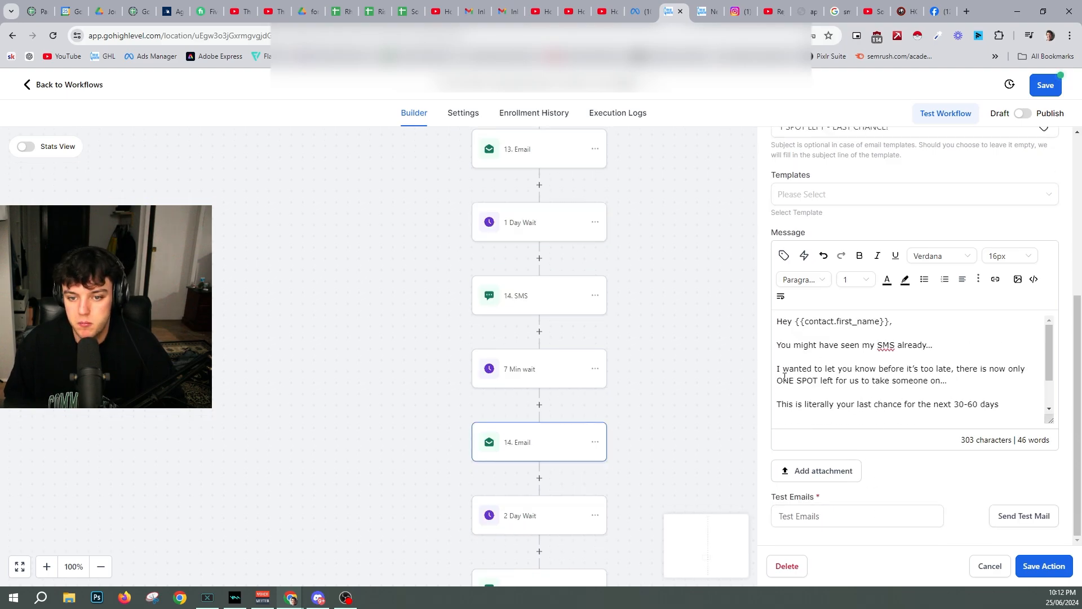
scroll(885, 395, "down", 2)
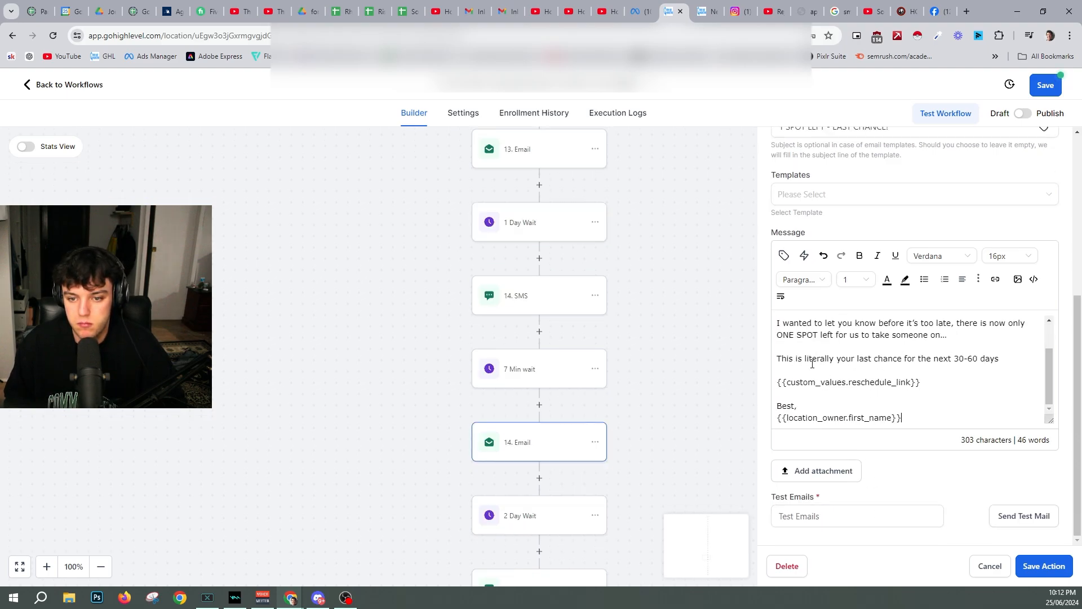
left_click(1046, 567)
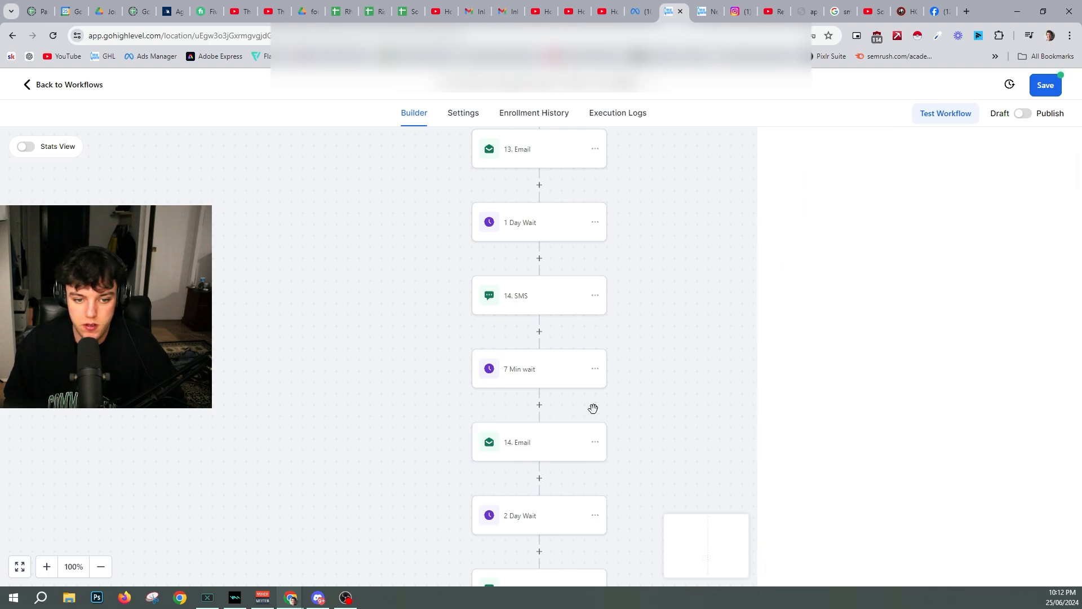
- Change "call" to "class" in the 15. SMS message's sentence about having 3 days to book
scroll(591, 409, "down", 3)
left_click(535, 447)
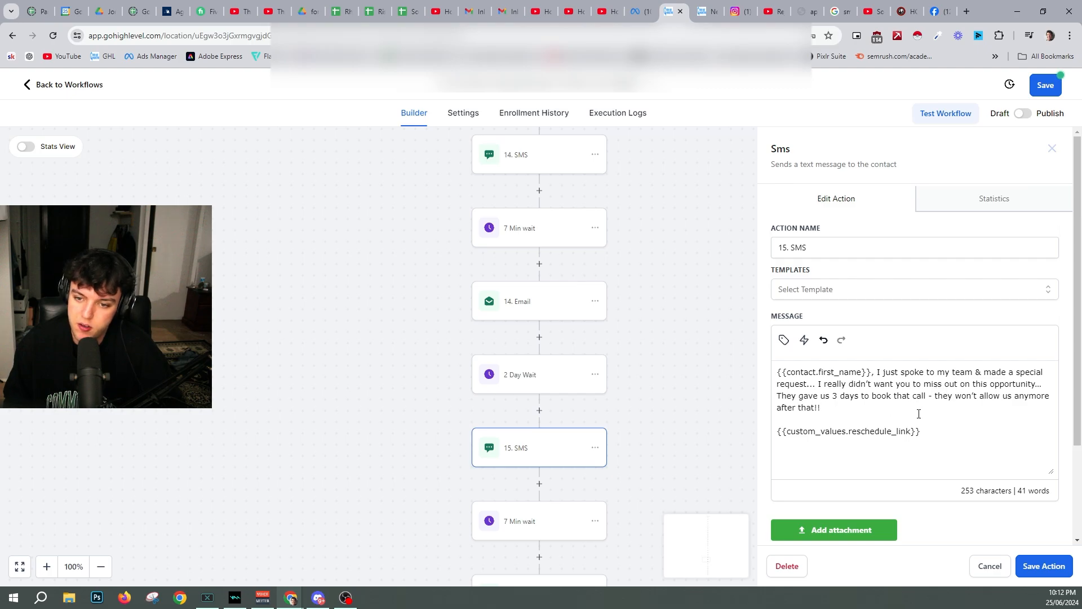
left_click(894, 395)
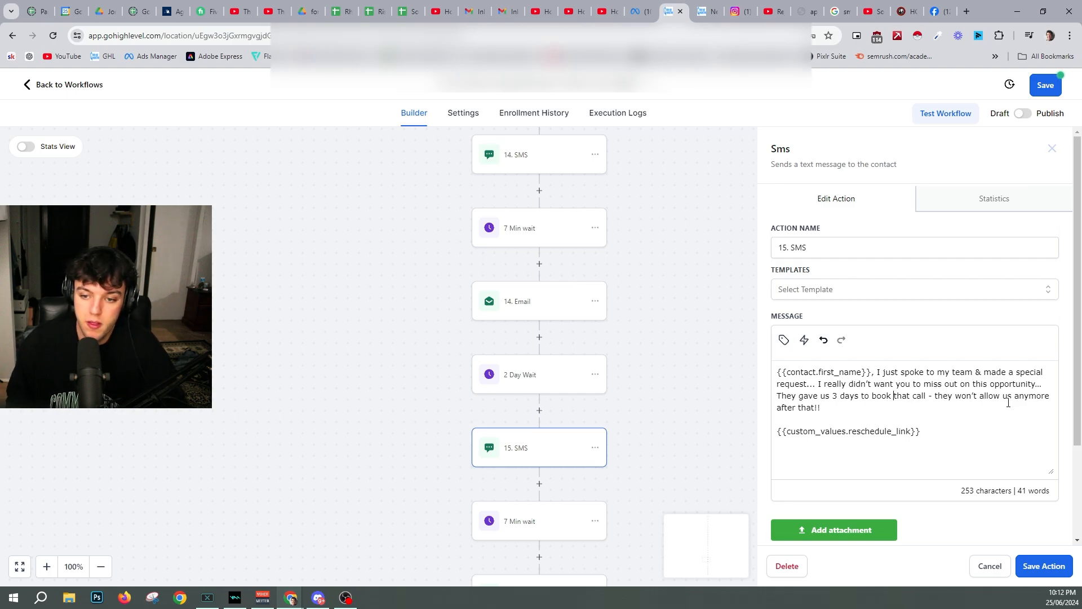
key("Right")
key("Right")
key("Right")
key("Right")
key("Right")
key("Right")
key("Right")
key("Right")
key("Right")
key("BackSpace")
key("BackSpace")
key("BackSpace")
type("lass")
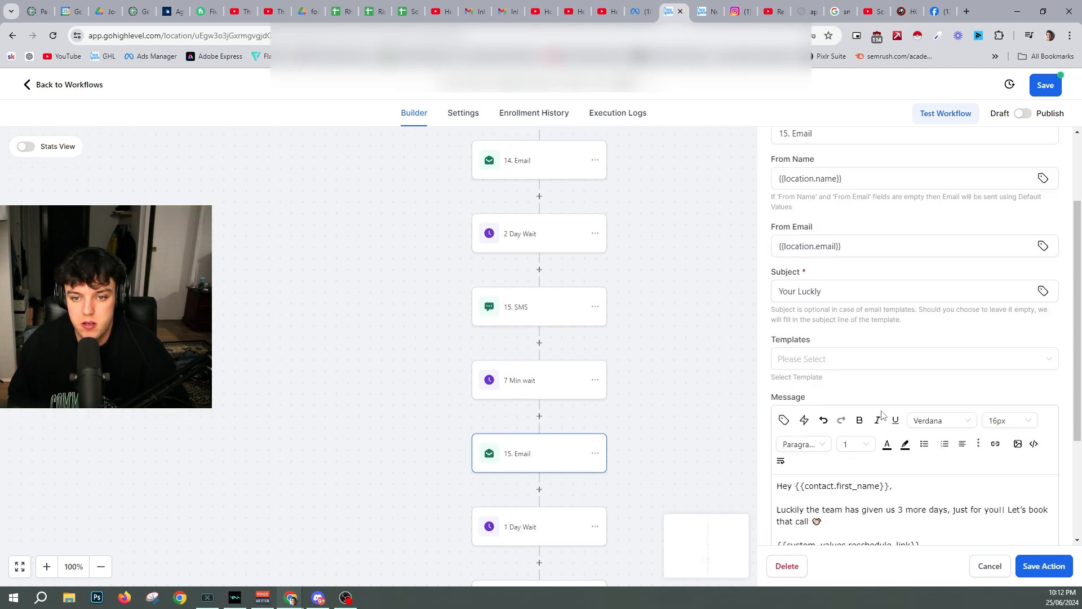
- In the 15. Email message, change "call" to "class", replace the sign-off name with {{location_owner.first_name}}, and save the action
scroll(913, 394, "down", 3)
left_click_drag(849, 345, 931, 346)
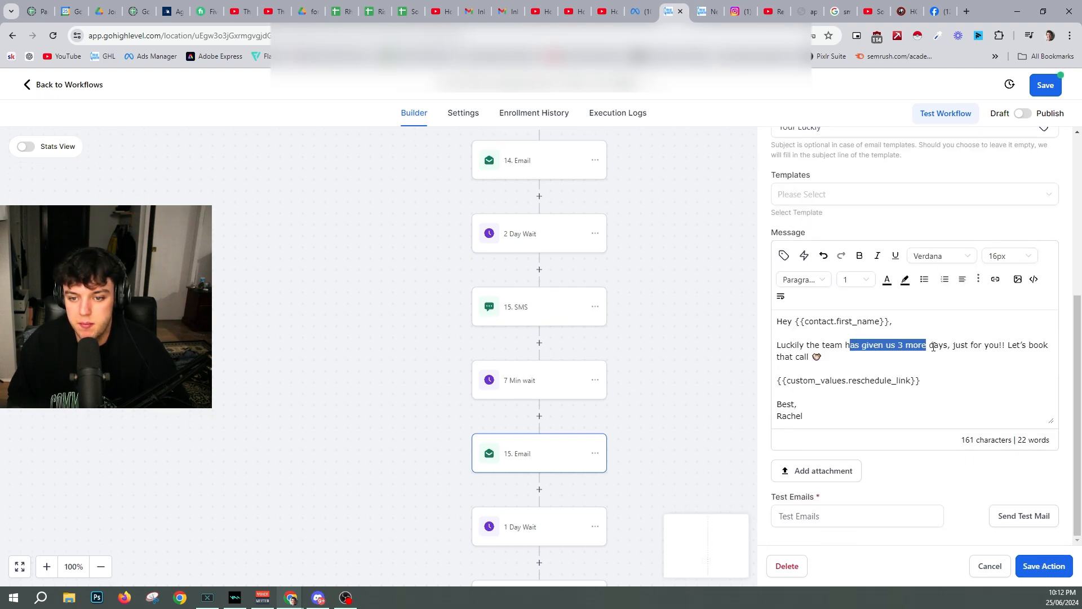
left_click(993, 351)
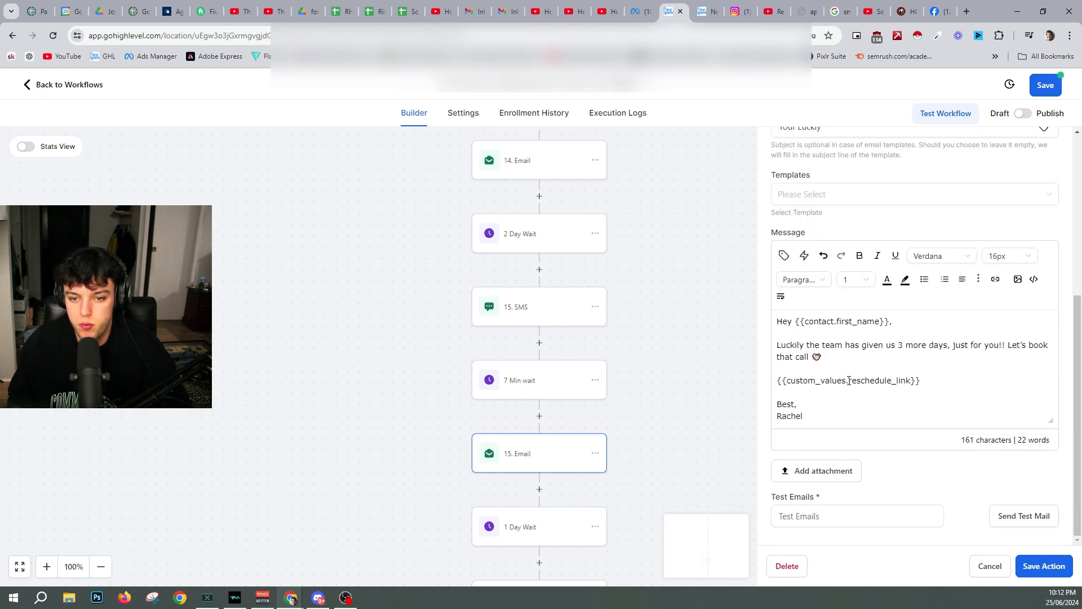
double_click(810, 357)
type("class")
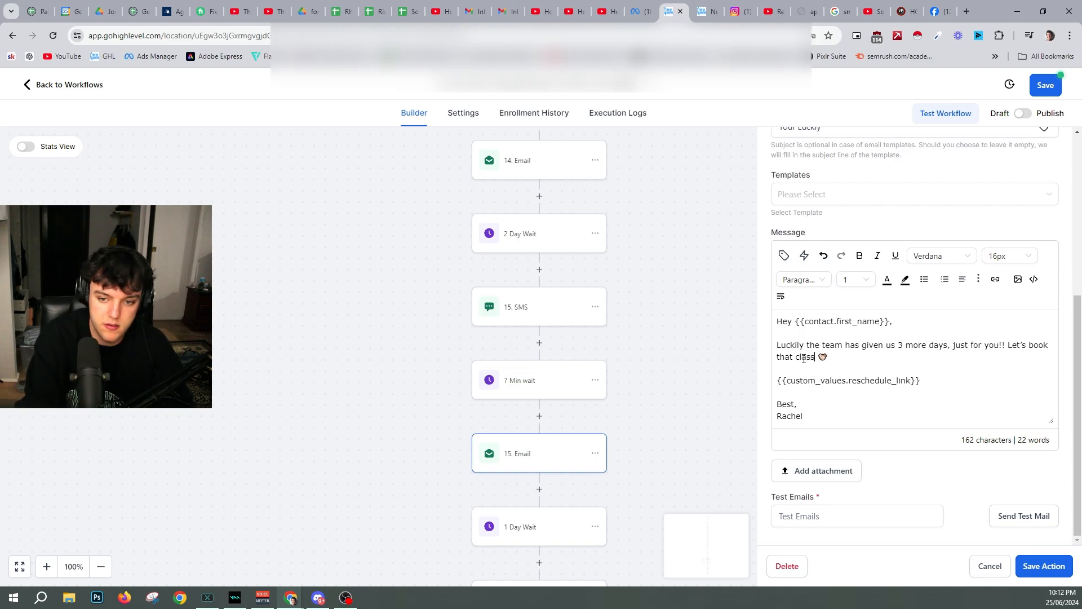
left_click_drag(804, 416, 776, 416)
key("ctrl+v")
left_click(1033, 569)
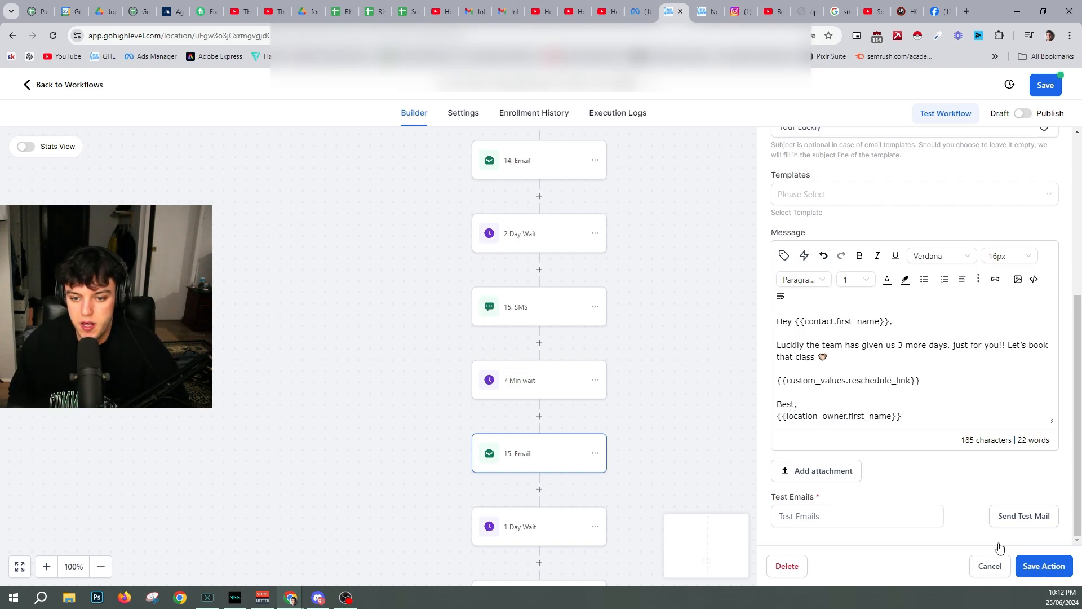
- Open the 16. SMS action and save it
scroll(524, 415, "down", 3)
left_click(524, 420)
left_click(1062, 572)
scroll(536, 401, "down", 3)
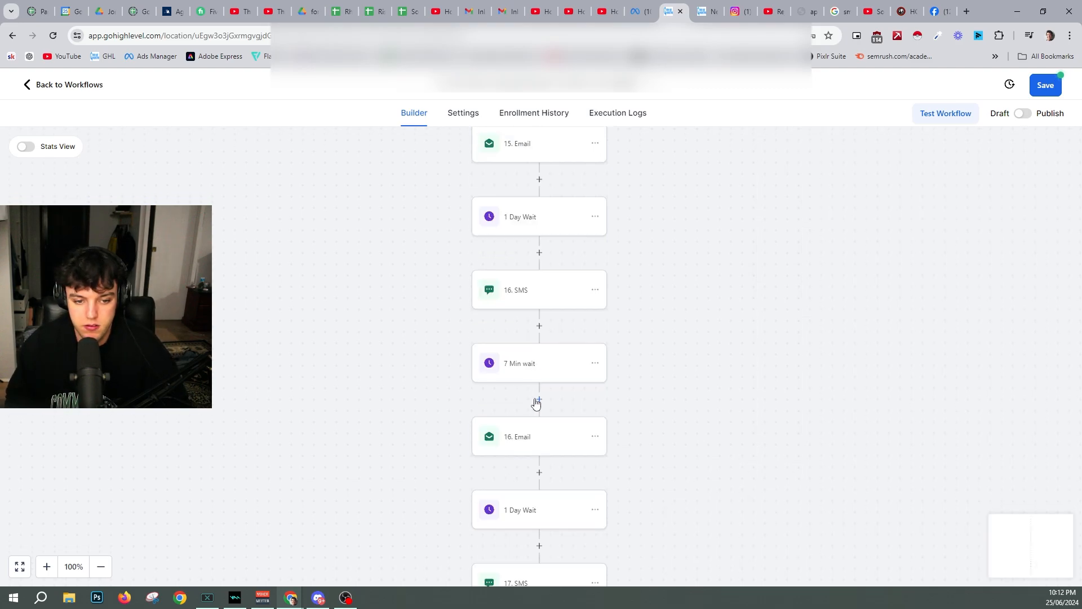
- In the 16. Email message, replace the broken emoji with a smile emoji and the sign-off name with {{location_owner.first_name}}, saving the action and workflow
left_click(529, 436)
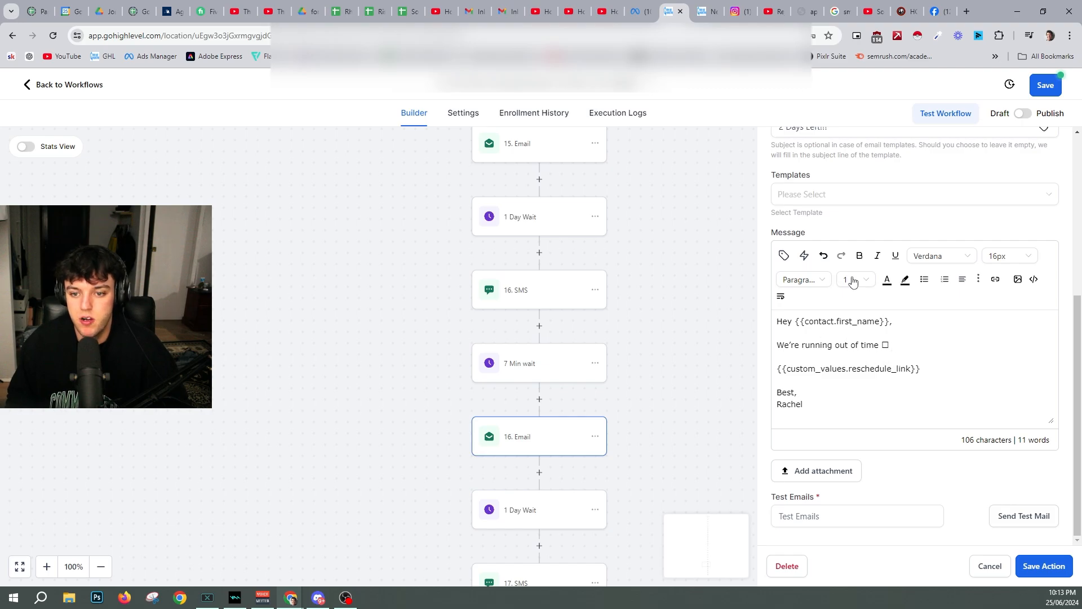
left_click(812, 7)
left_click(838, 9)
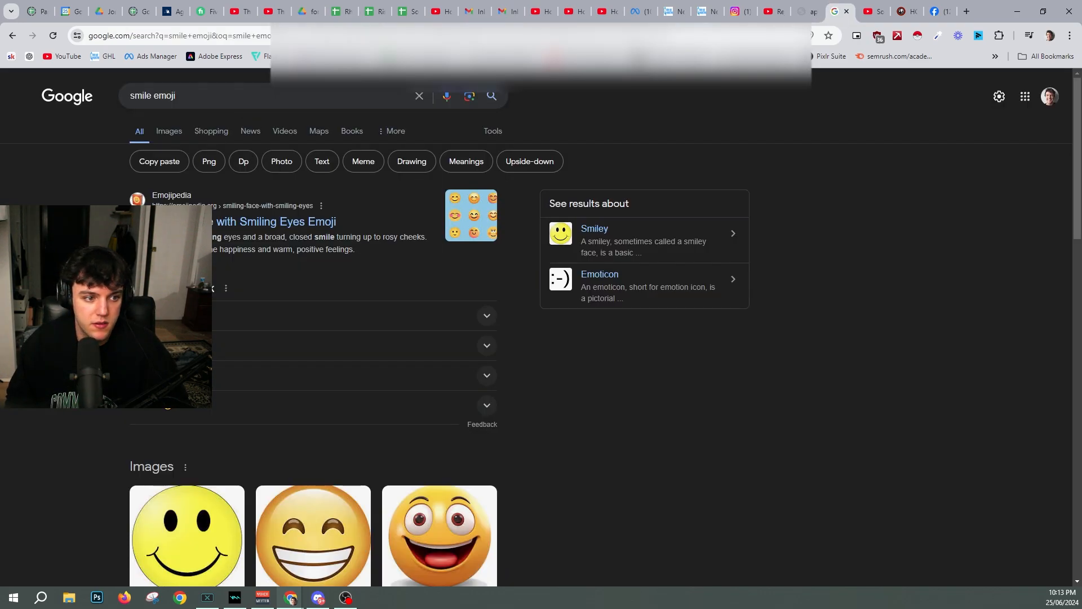
left_click(674, 11)
left_click(1045, 565)
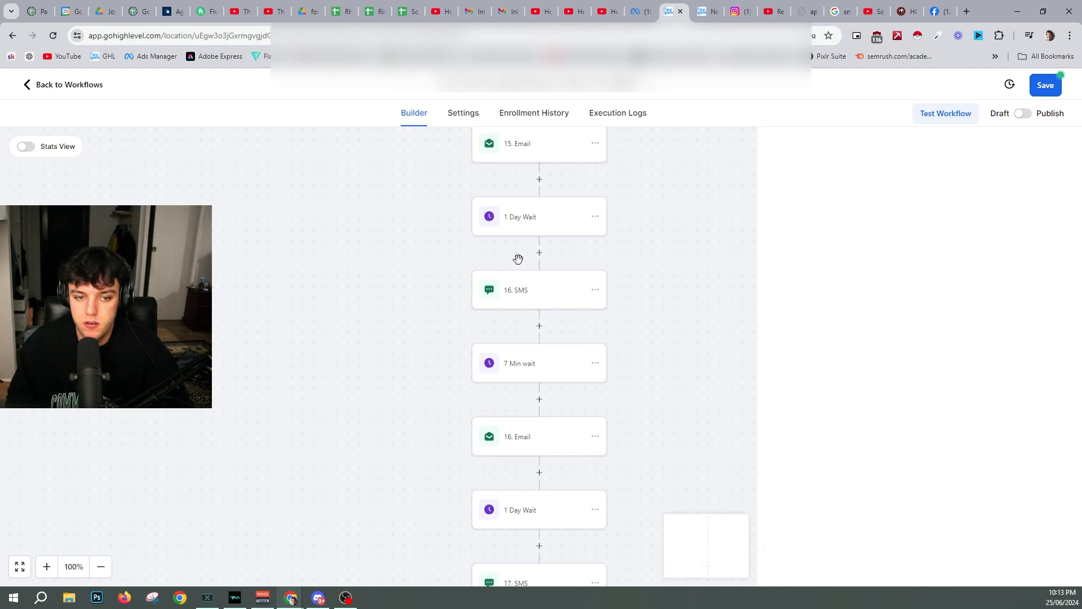
left_click(530, 144)
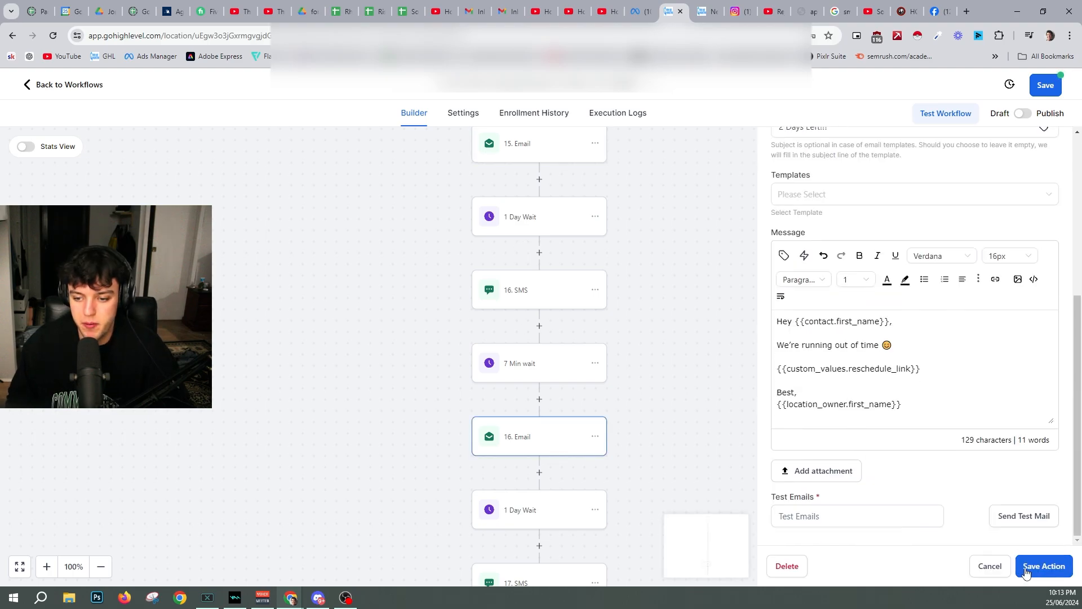
left_click(1037, 567)
left_click(1062, 86)
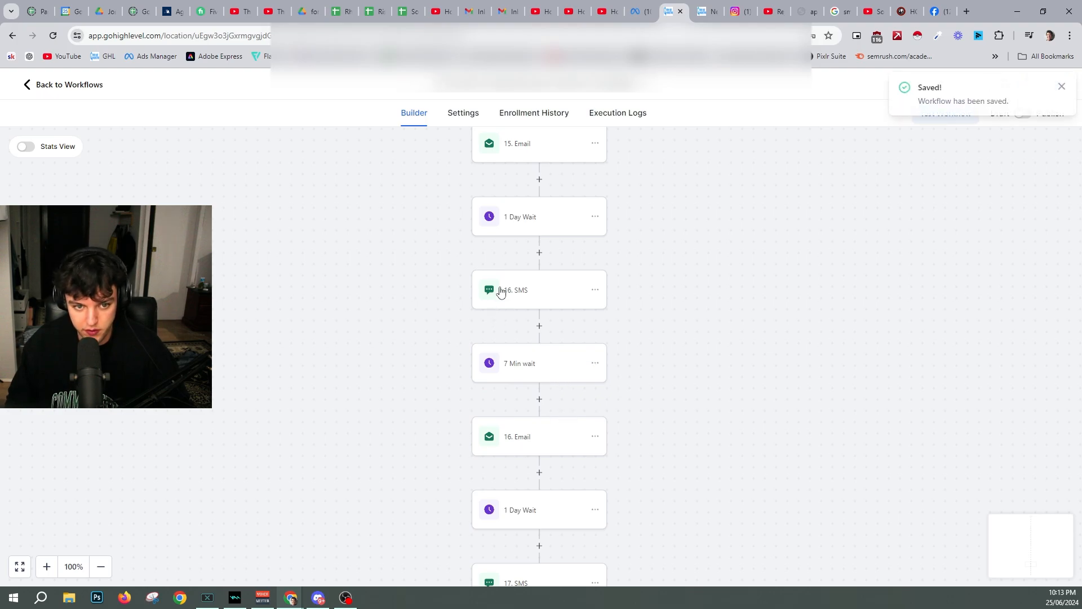
scroll(515, 280, "down", 2)
left_click(541, 308)
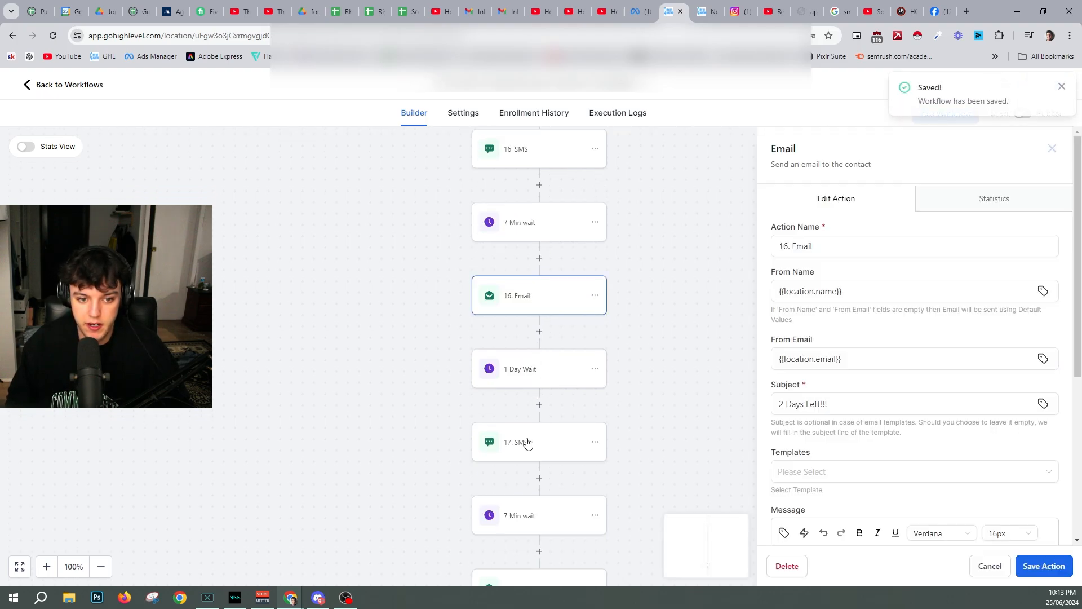
scroll(879, 434, "down", 5)
left_click_drag(944, 407, 773, 319)
key("BackSpace")
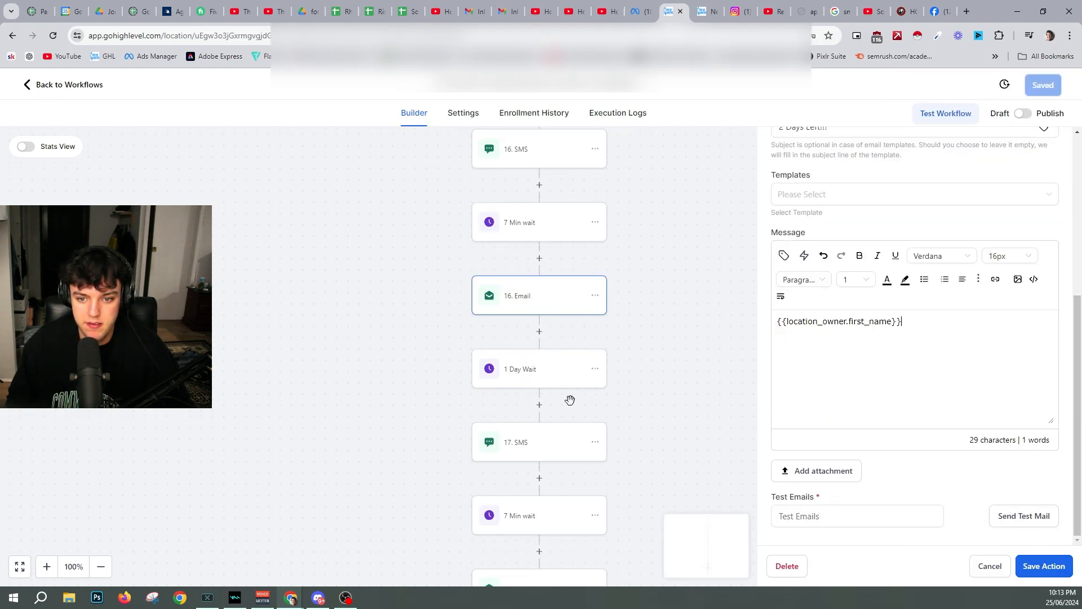
left_click(530, 447)
left_click(509, 300)
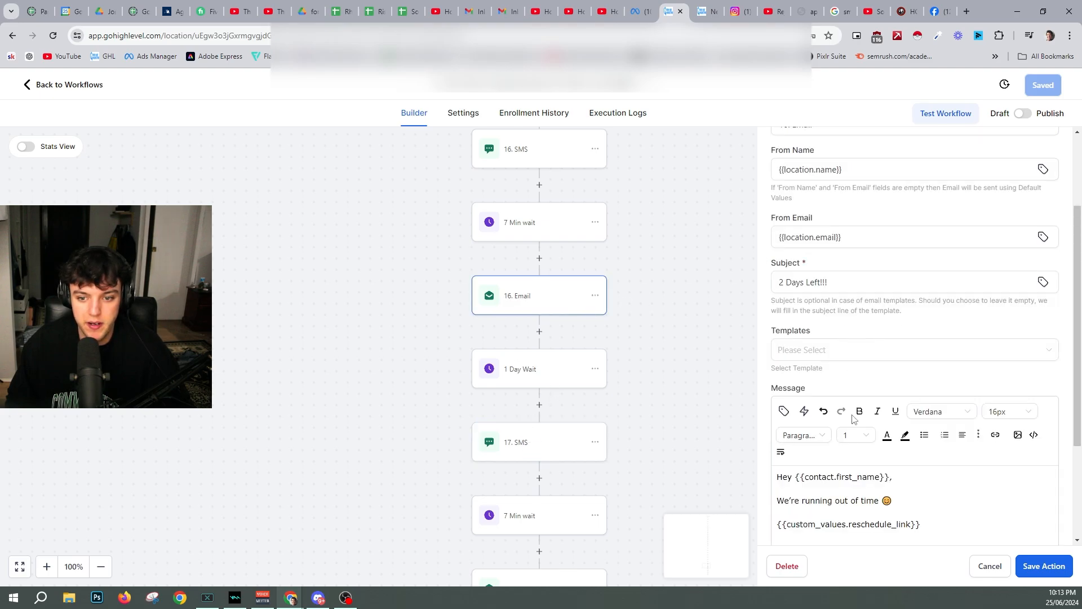
scroll(885, 483, "down", 1)
scroll(560, 362, "down", 1)
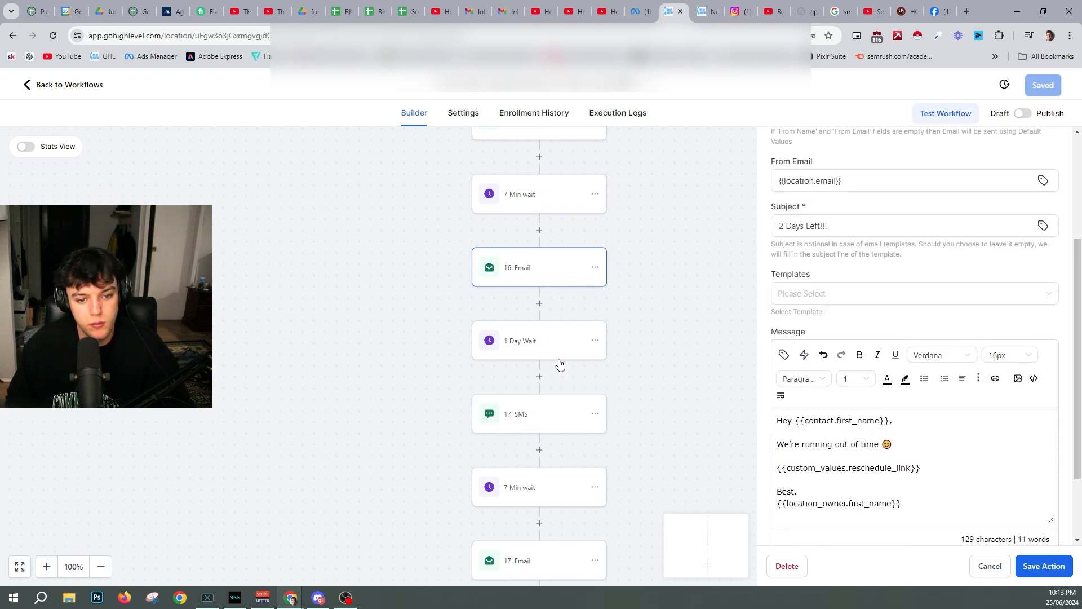
- Replace the hard-coded sign-off name in the 17. Email message with {{location_owner.first_name}} and save the action
left_click(557, 416)
scroll(580, 374, "down", 4)
left_click(550, 409)
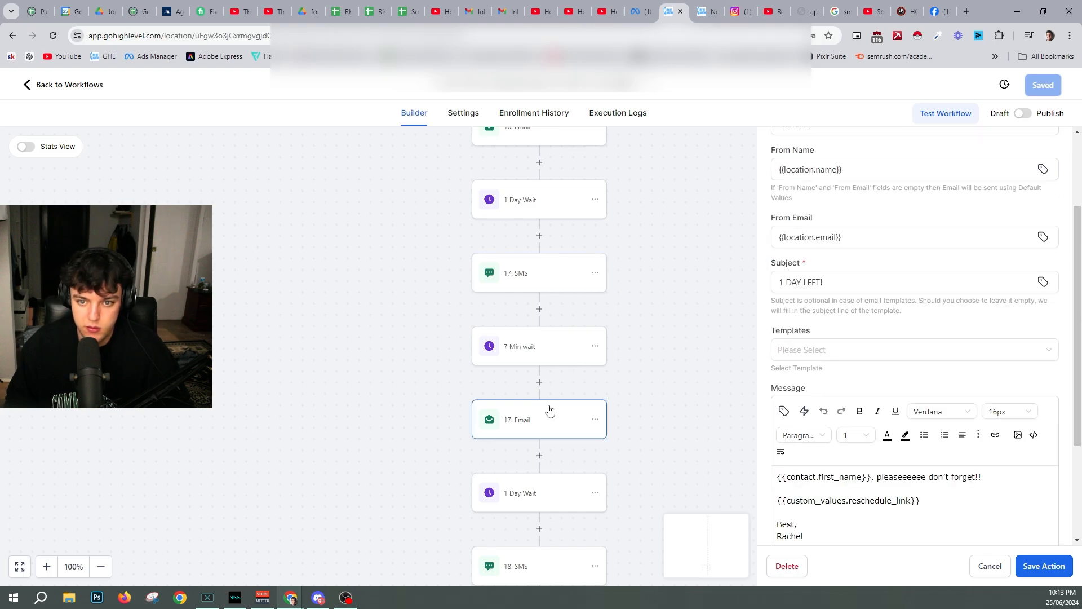
scroll(942, 429, "down", 2)
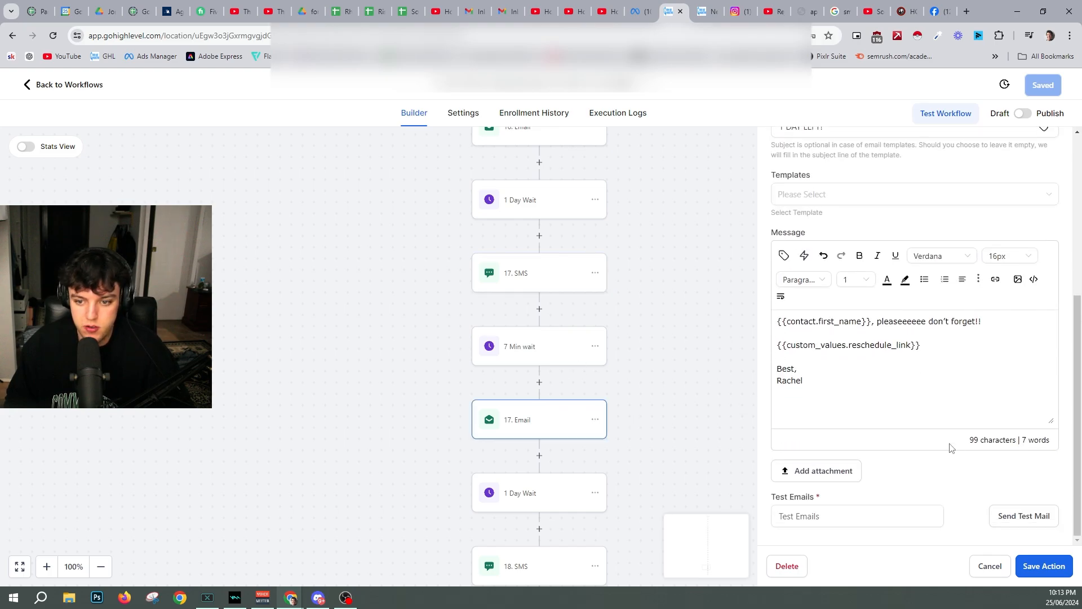
double_click(805, 382)
type("{{location_owner.first_name}}")
left_click(1031, 567)
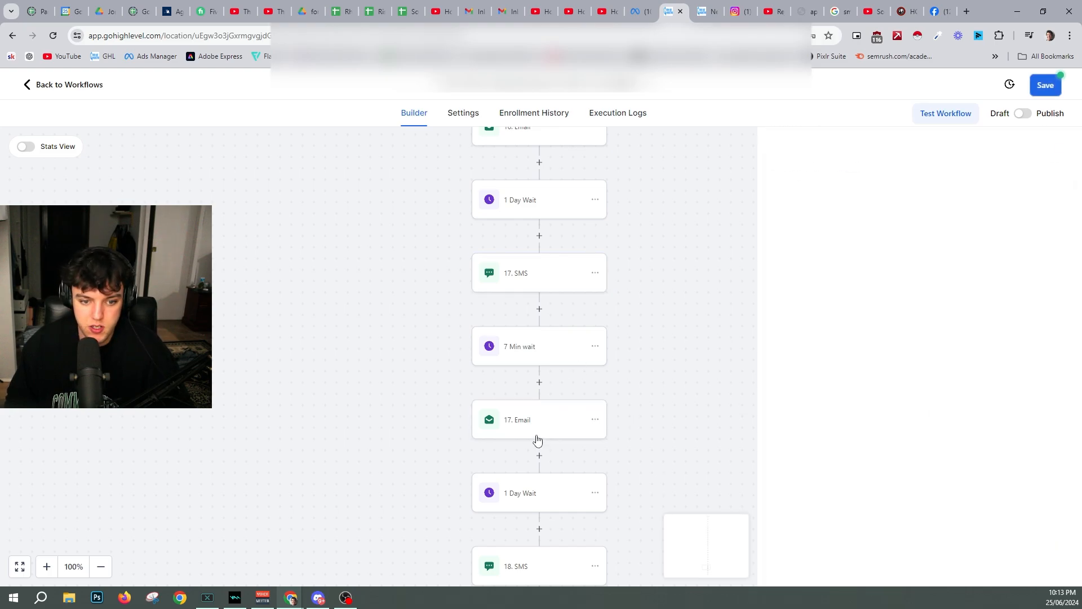
- Review the 18. SMS message, and open the 18. Email action and save it
scroll(538, 462, "down", 3)
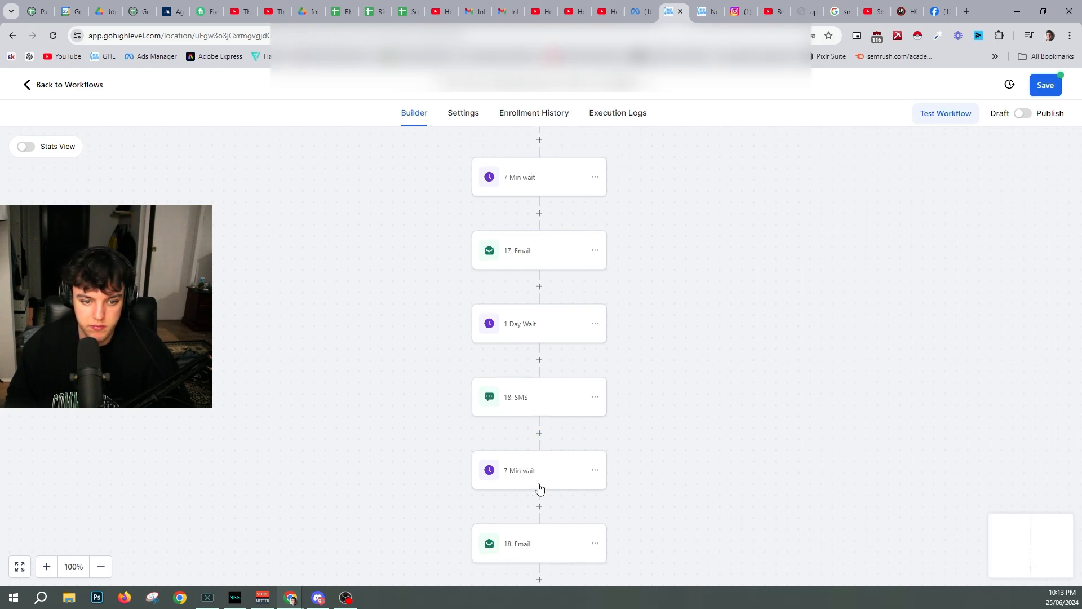
left_click(551, 404)
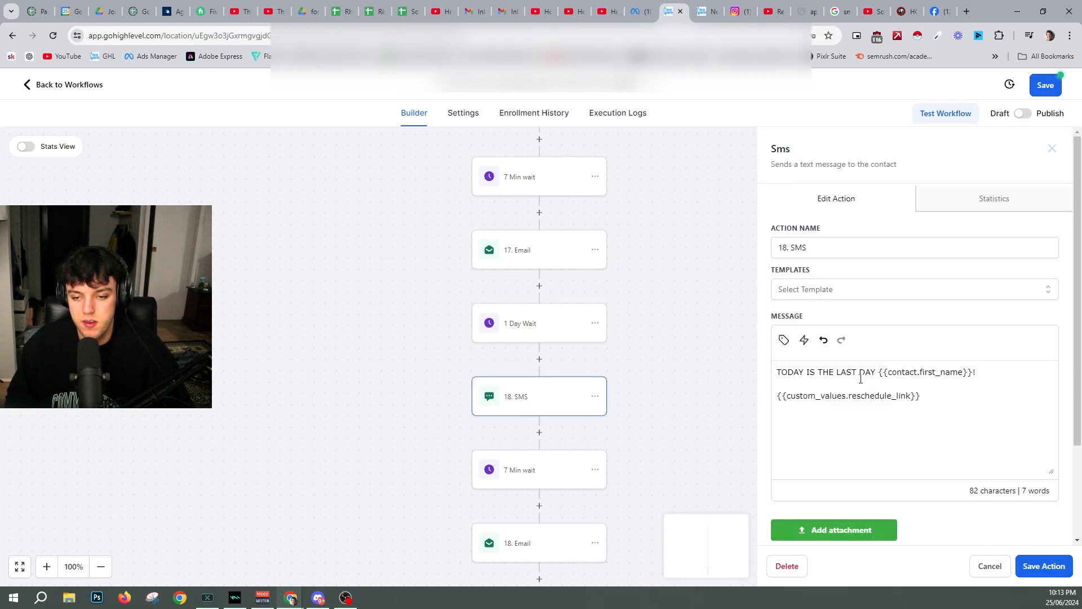
scroll(564, 423, "down", 3)
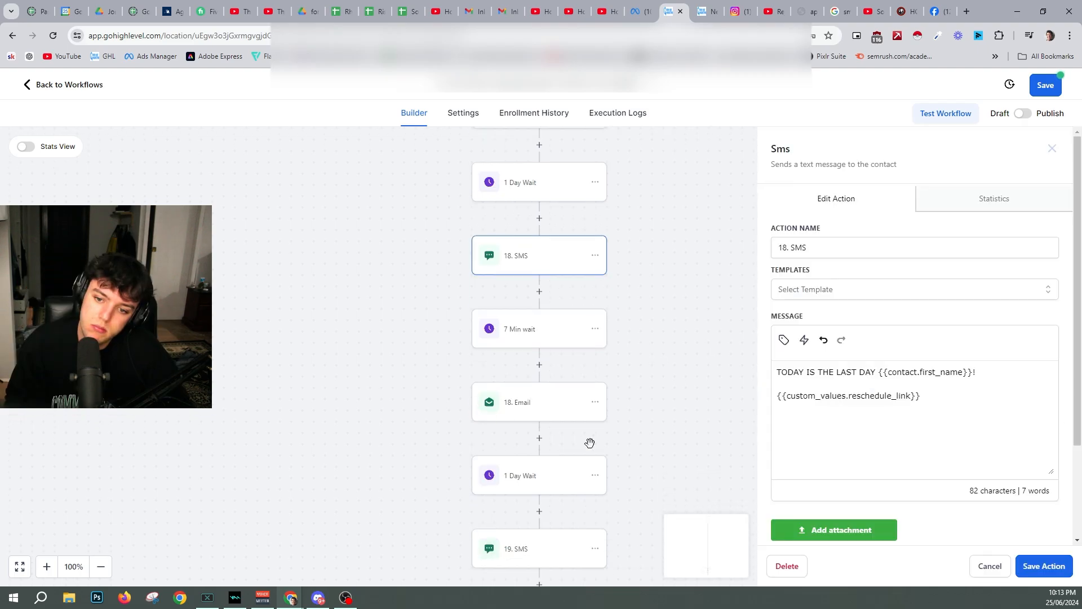
left_click(540, 406)
scroll(947, 404, "down", 5)
left_click(1041, 570)
- Open the 19. SMS action and save it
scroll(519, 409, "down", 2)
left_click(525, 435)
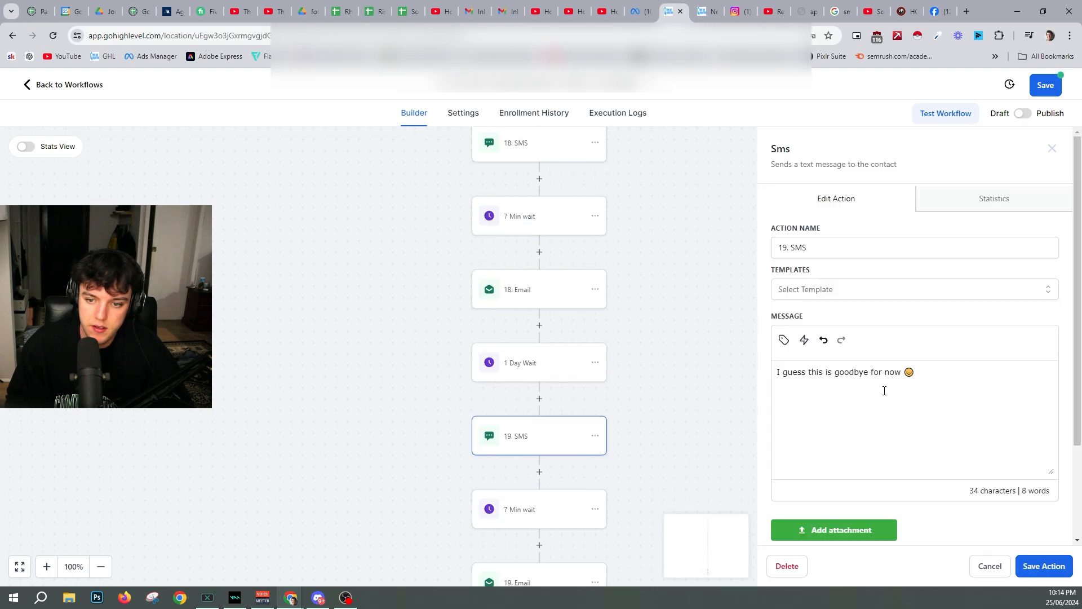
left_click(1052, 570)
- Replace the hard-coded sign-off name in the 19. Email message with {{location_owner.first_name}} and save the action
scroll(534, 394, "down", 3)
left_click(532, 445)
left_click_drag(802, 453, 786, 454)
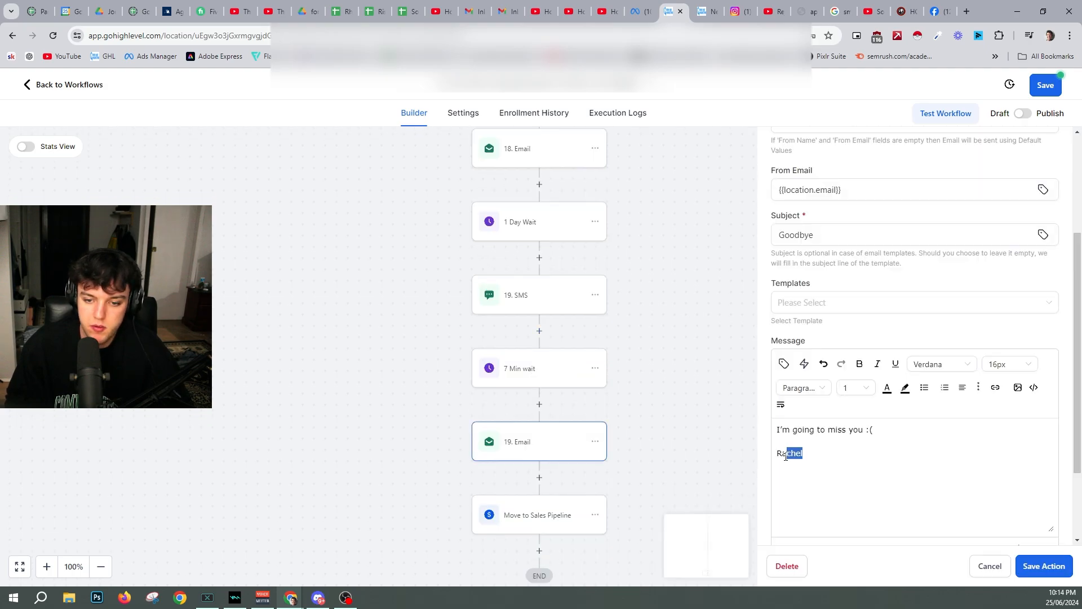
type("{{location_owner.first_name}}")
left_click(1044, 567)
- Open the Move to Sales Pipeline action to review its settings, and save the workflow
left_click(536, 523)
scroll(748, 490, "down", 2)
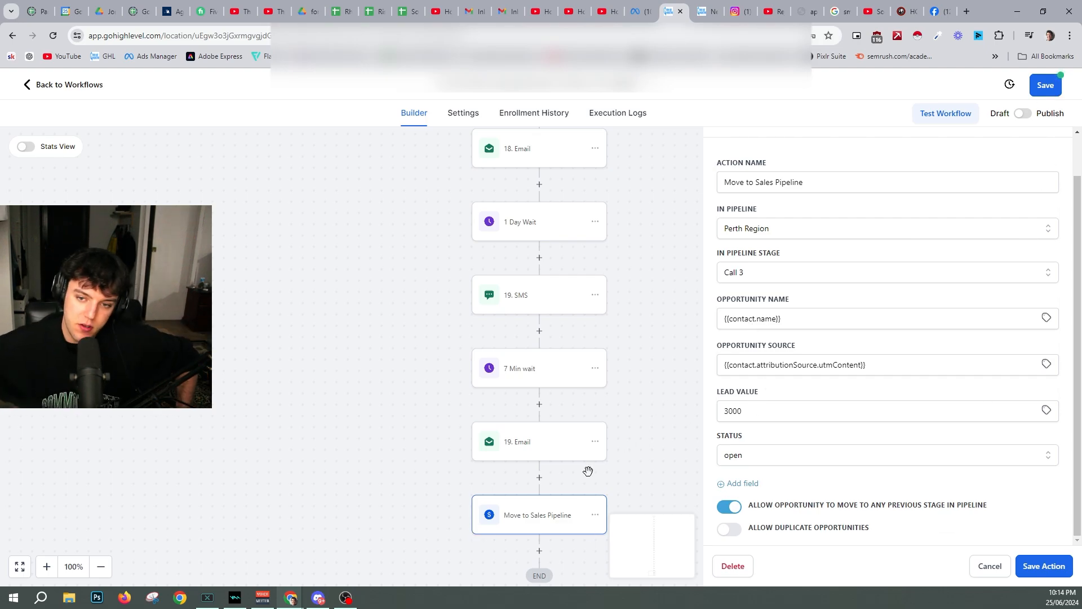
left_click(1049, 90)
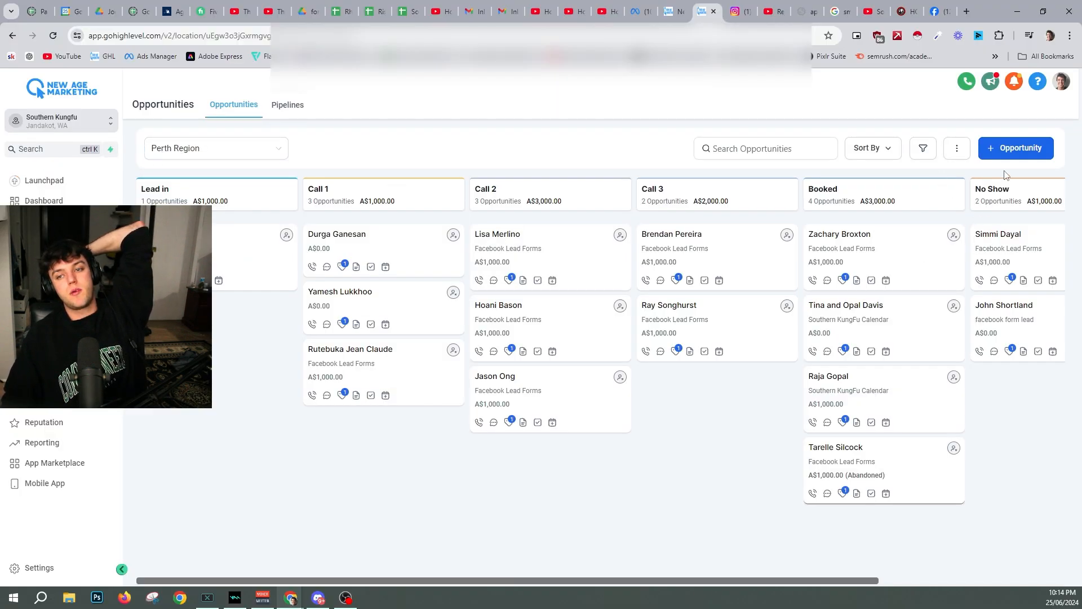
- Open the Perth Region pipeline for editing in Opportunities and add a final stage named "Lost/ Abandonded"
left_click(1005, 148)
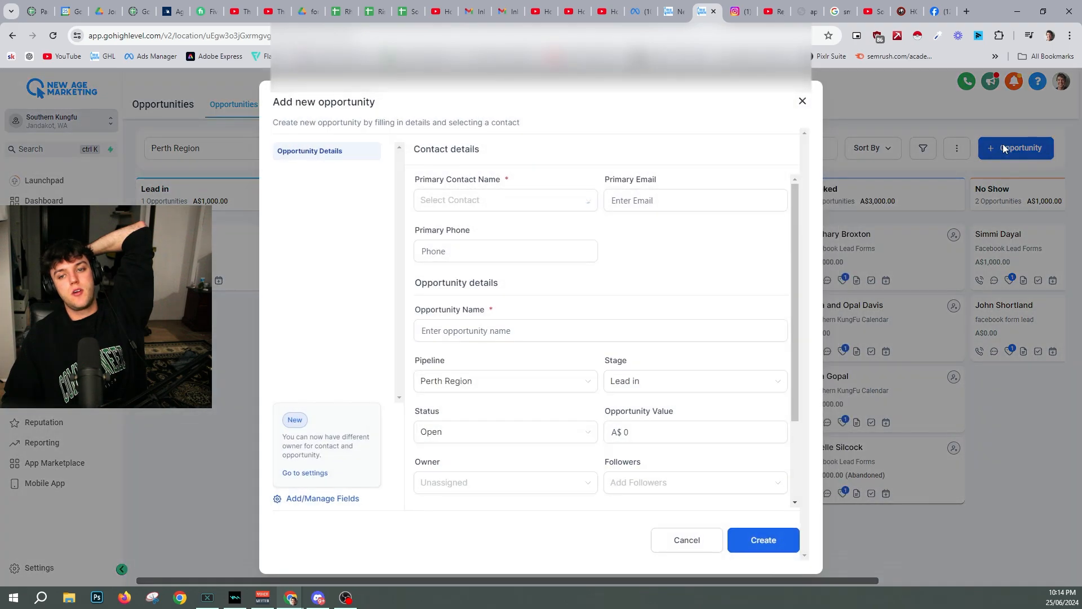
left_click(804, 106)
left_click(290, 107)
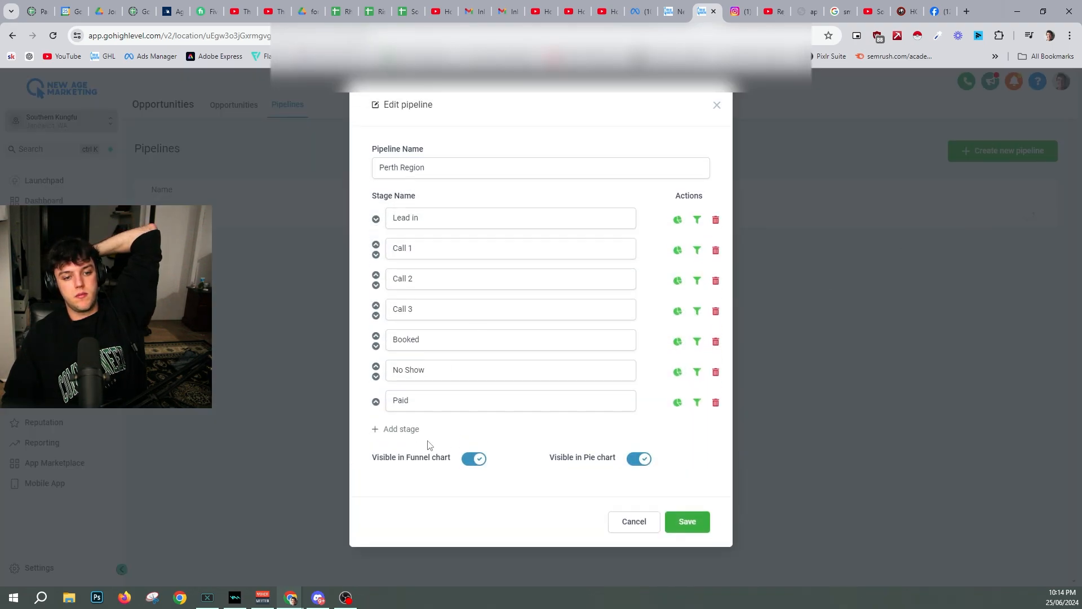
left_click(398, 429)
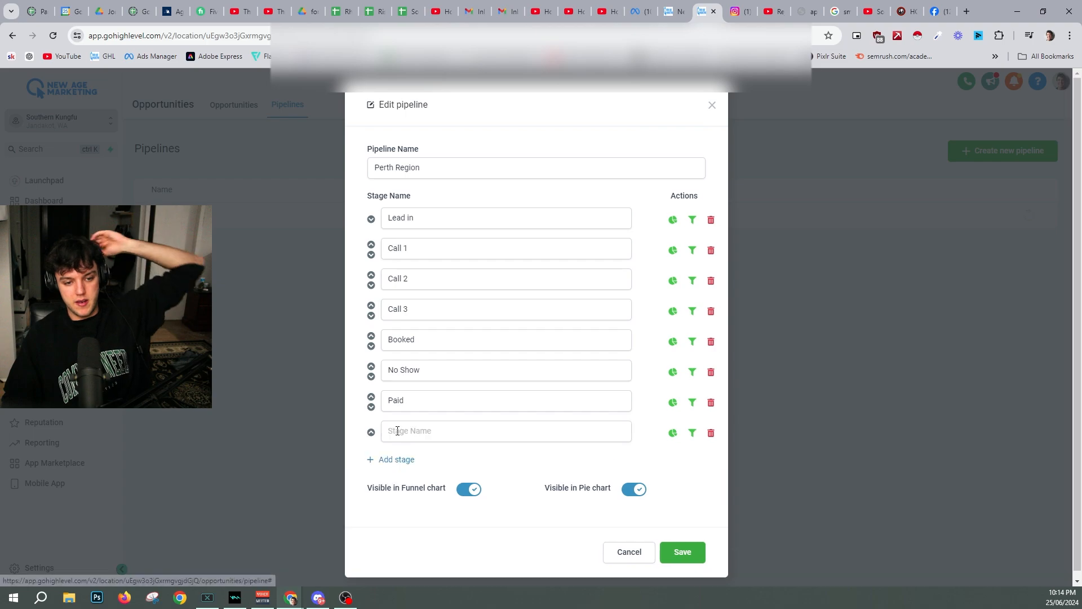
left_click(490, 436)
type("Lost/ Abandonded")
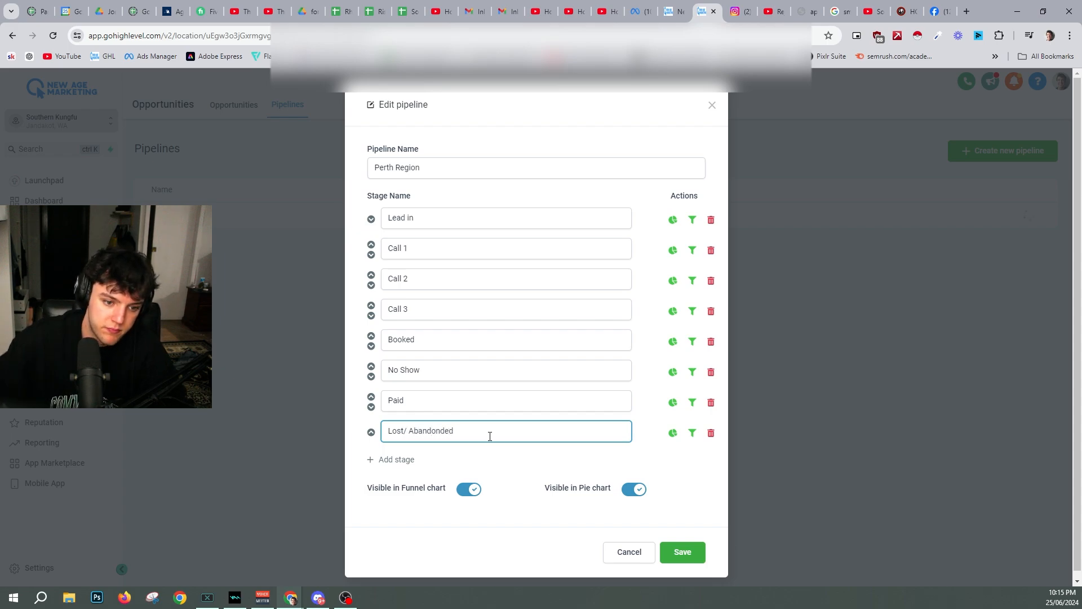
- Correct the new stage's name to "Lost / Abandoned" and save the Perth Region pipeline
left_click(700, 474)
left_click(408, 431)
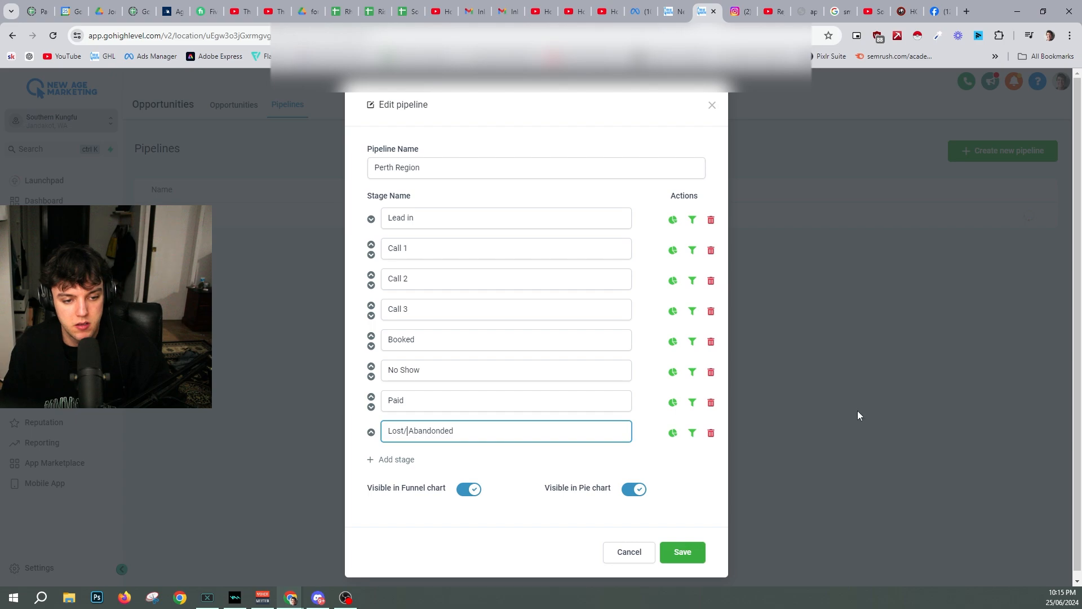
key("Left")
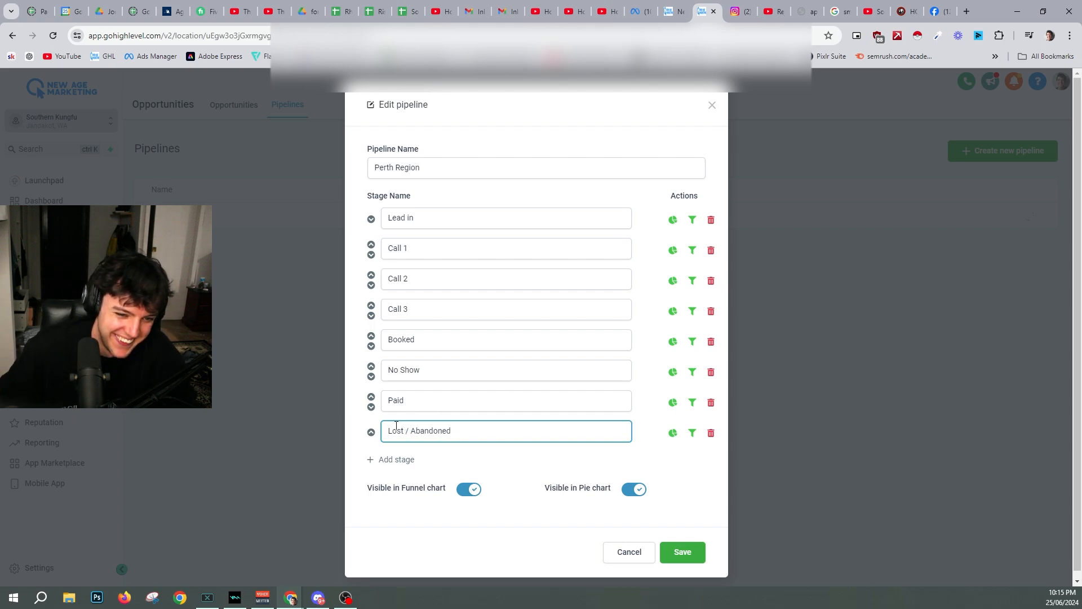
left_click(413, 432)
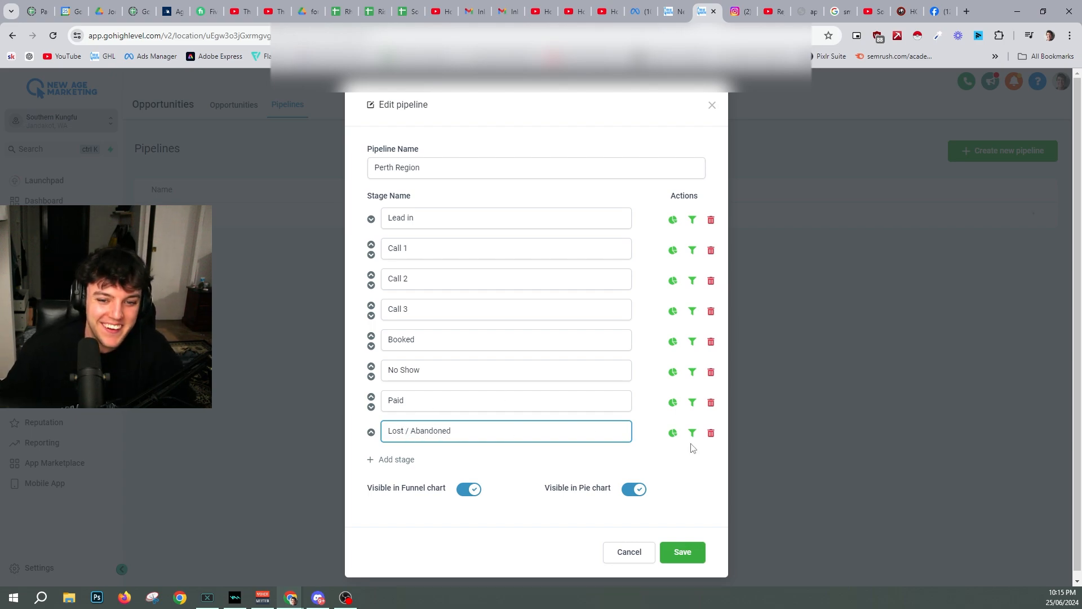
left_click(686, 552)
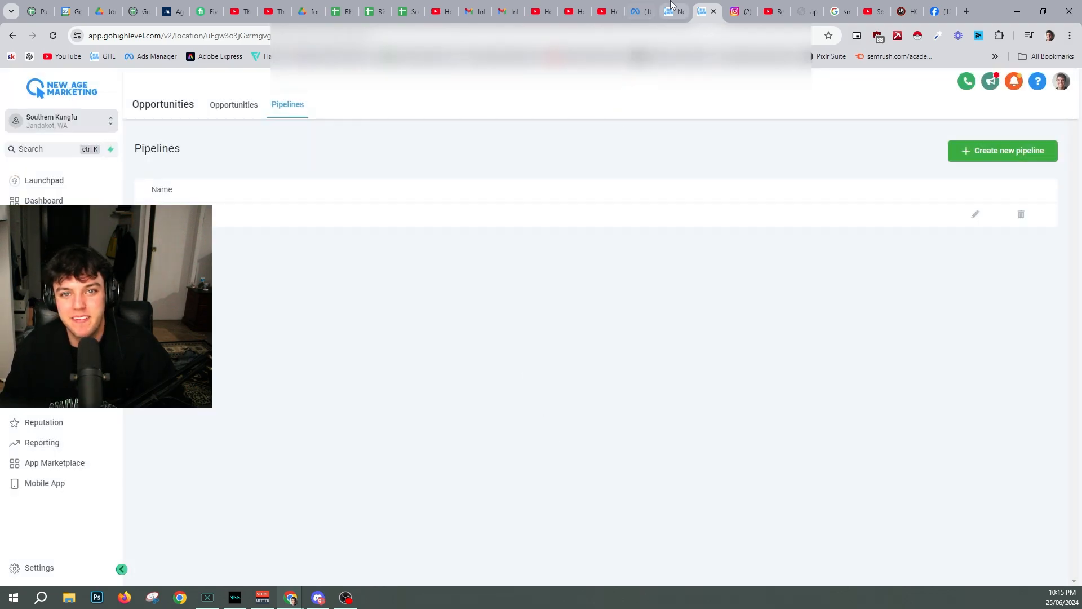
- Return to the workflow, check the Move to Sales Pipeline action's stage options for the new stage, close the action and reload the page
left_click(674, 11)
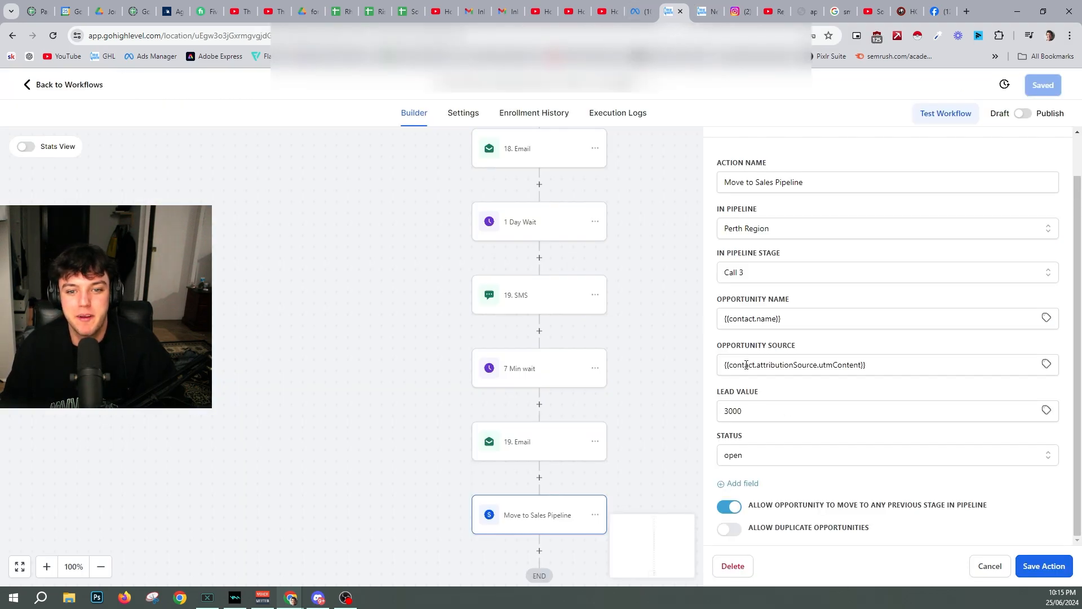
scroll(806, 460, "up", 1)
scroll(827, 445, "down", 1)
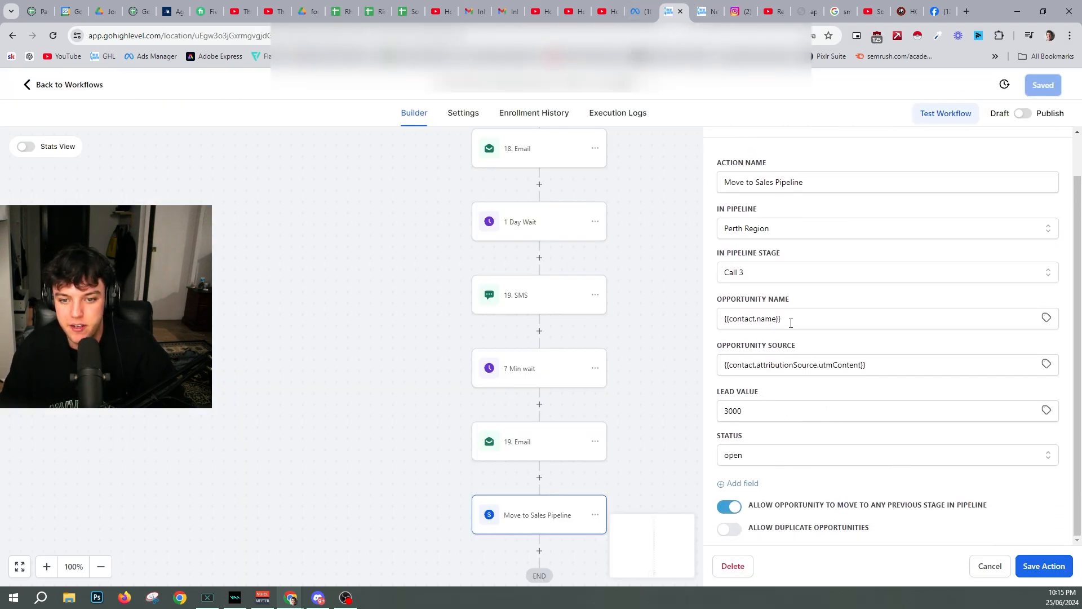
scroll(787, 287, "up", 1)
left_click(775, 279)
left_click(762, 322)
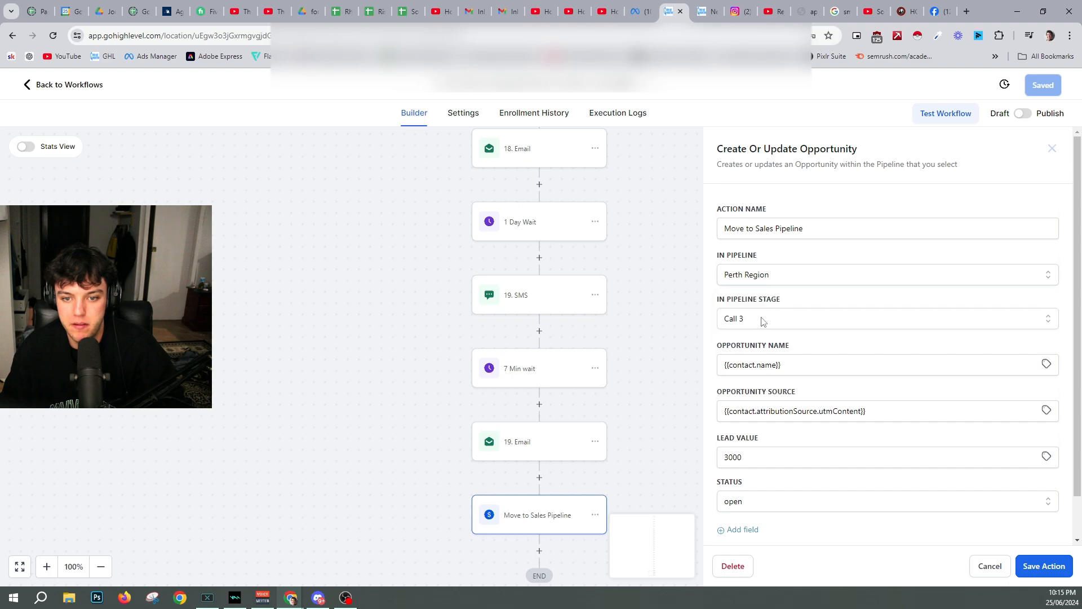
left_click(763, 321)
scroll(770, 485, "down", 1)
scroll(783, 474, "up", 1)
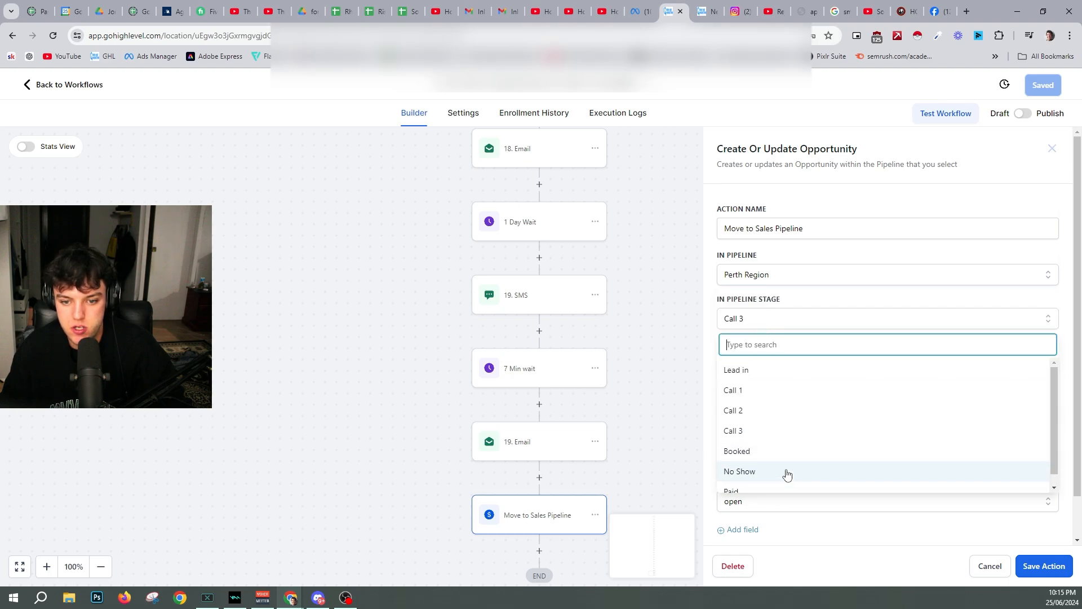
left_click(875, 553)
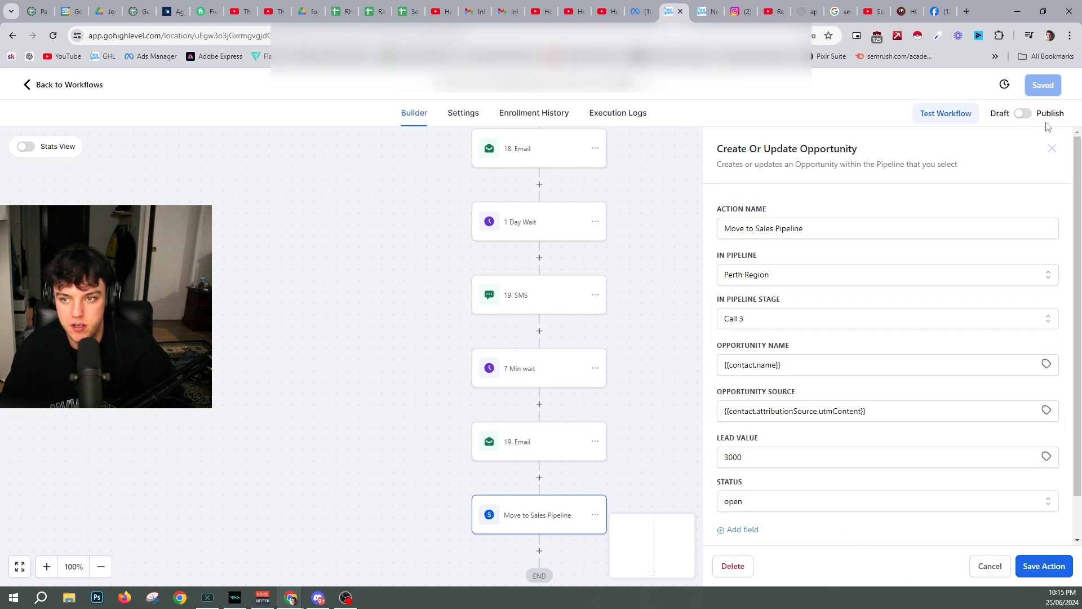
left_click(1051, 148)
left_click(53, 36)
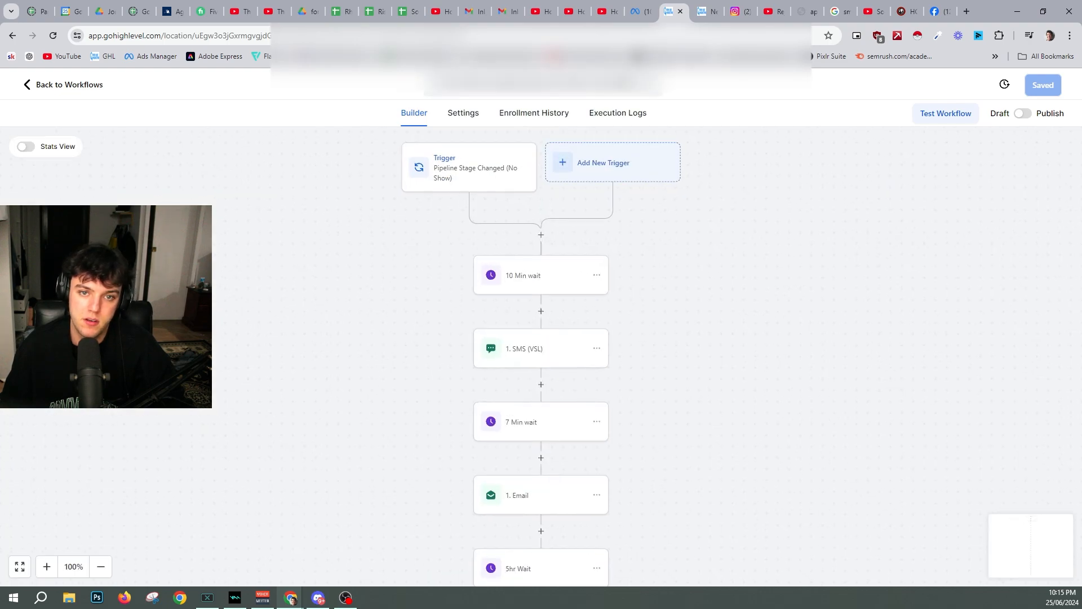
- Edit the ending of the workflow's name and save the workflow
left_click(541, 85)
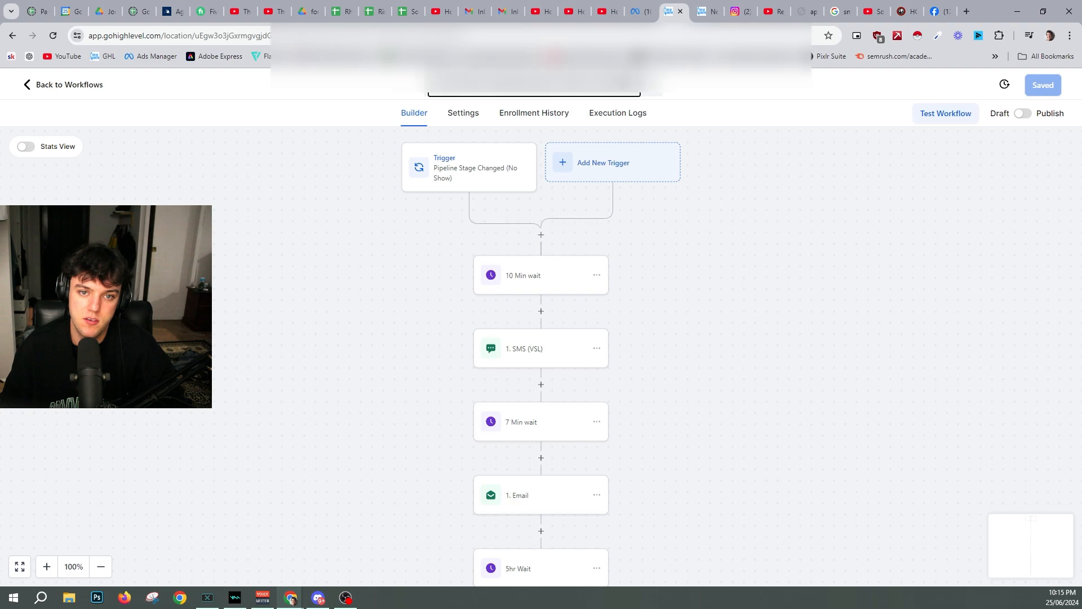
left_click_drag(626, 84, 606, 85)
key("BackSpace")
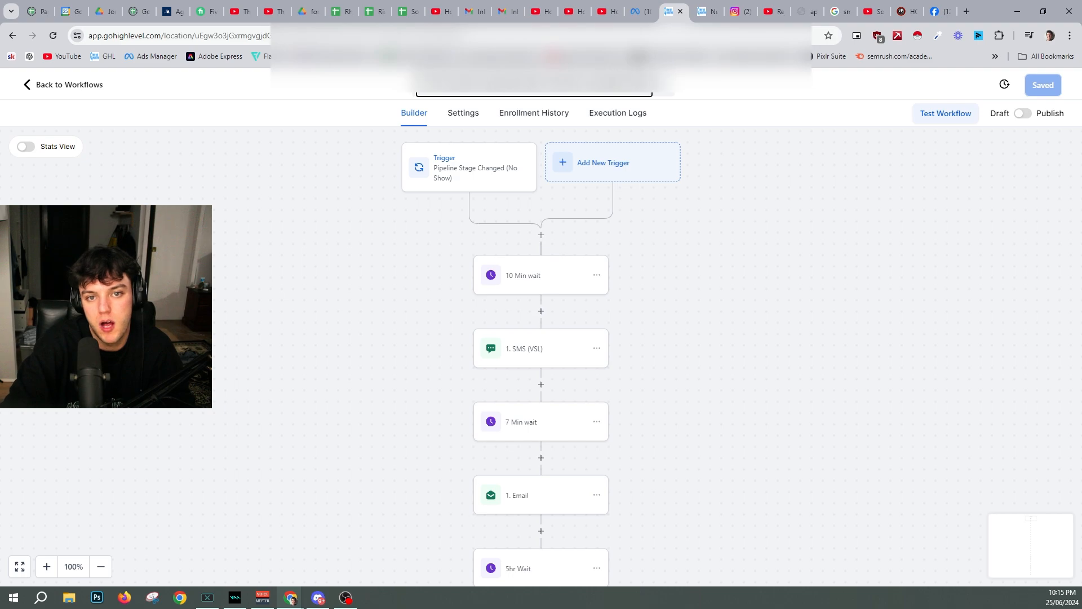
left_click(764, 110)
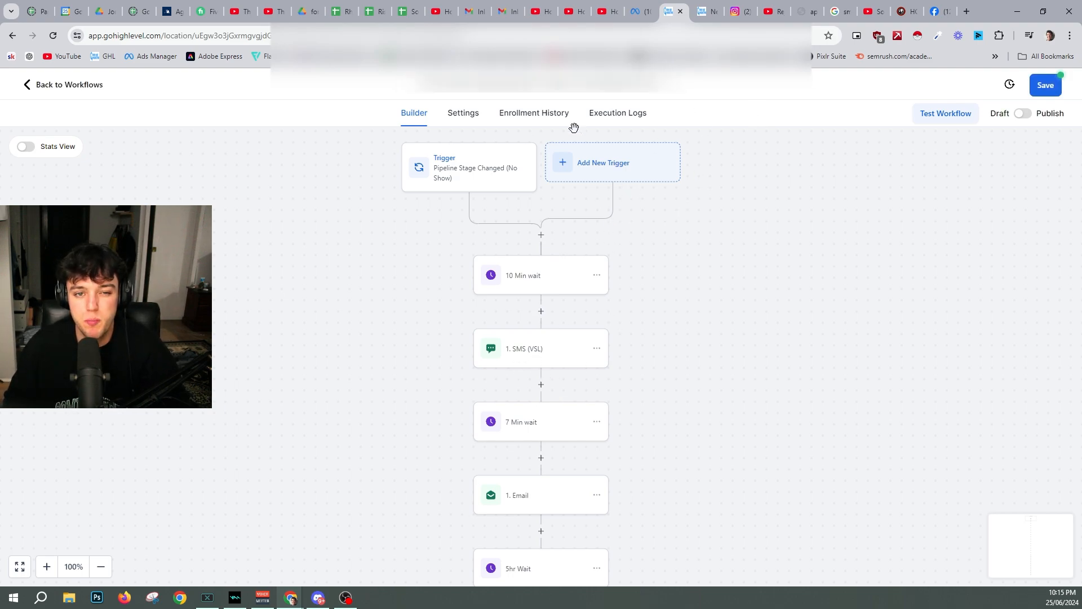
scroll(568, 310, "down", 1)
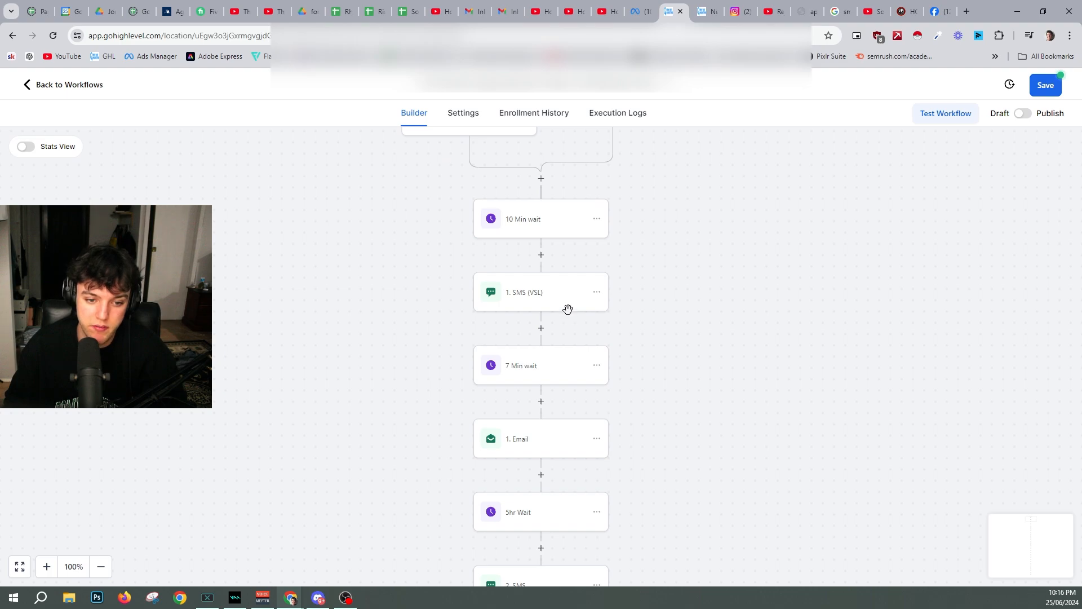
left_click(1044, 85)
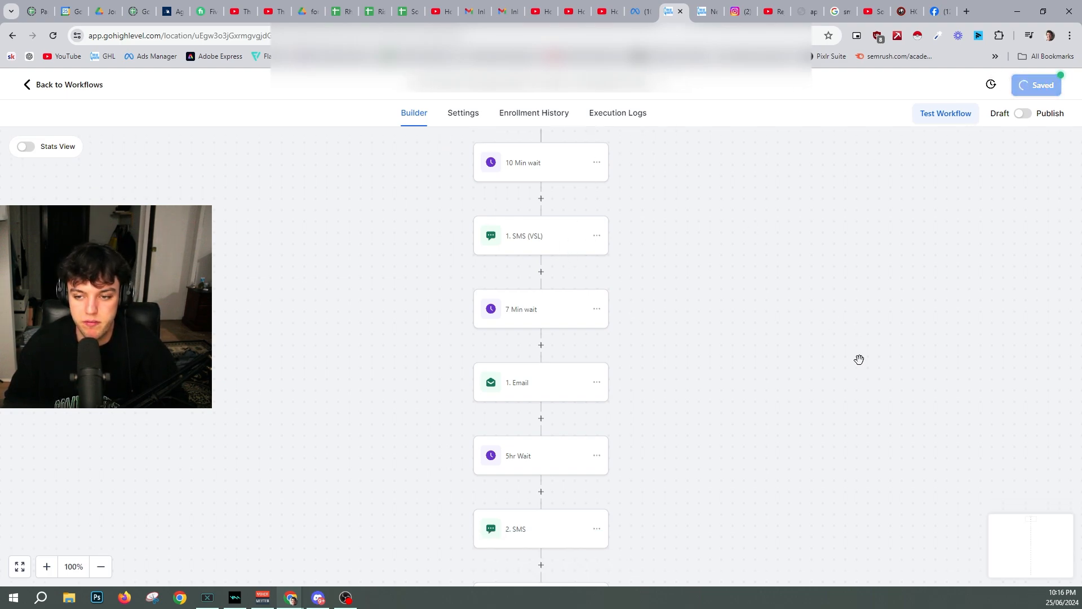
scroll(750, 338, "down", 1)
left_click(1059, 88)
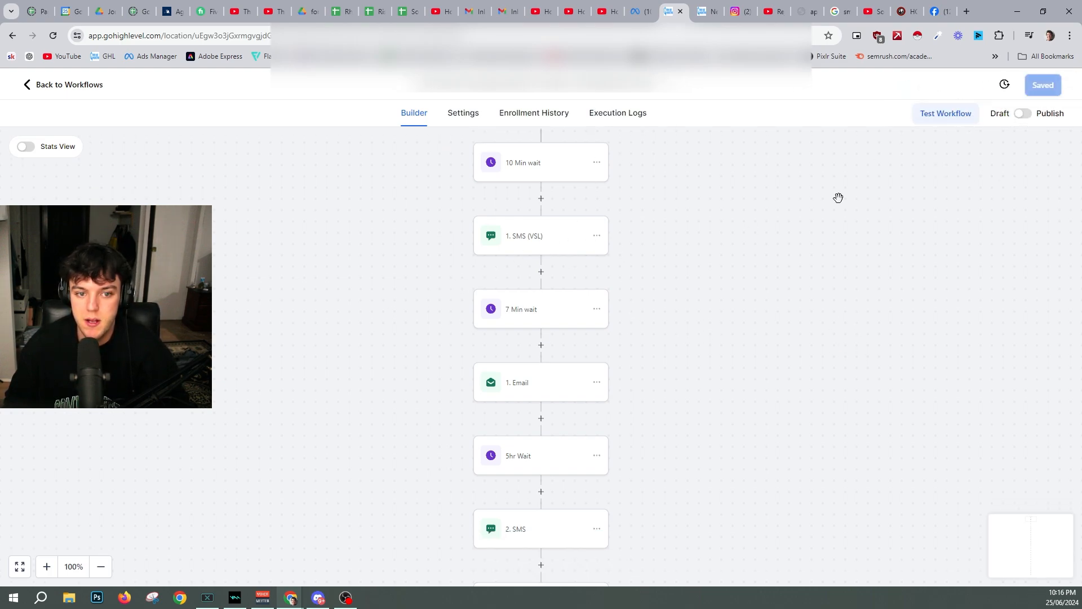
- Open the Move to Sales Pipeline action at the end of the workflow and bring up its pipeline stage options
scroll(591, 344, "down", 9)
scroll(601, 359, "down", 20)
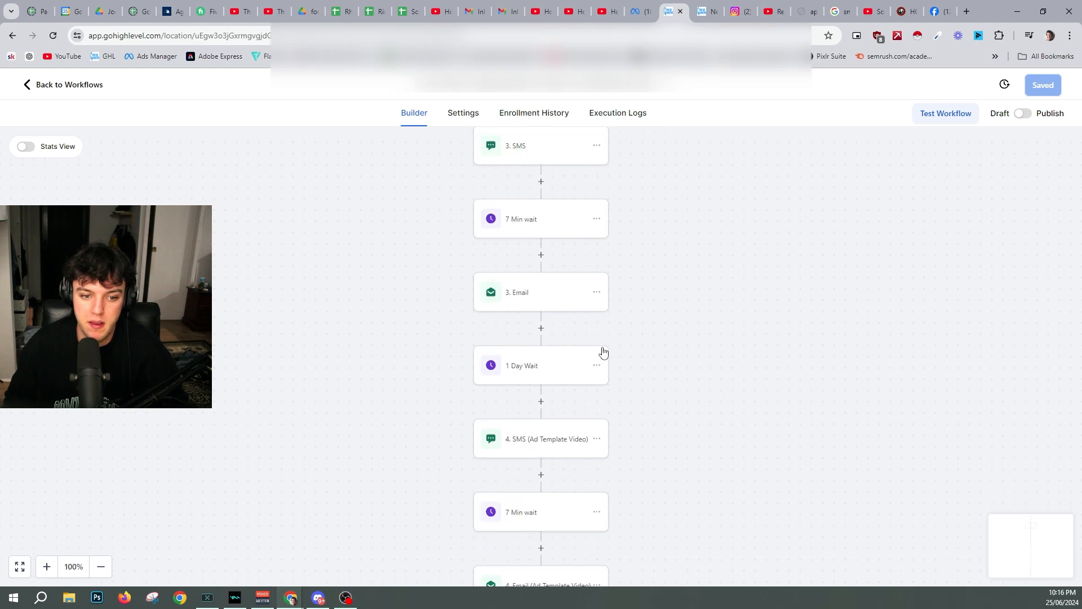
scroll(604, 346, "down", 20)
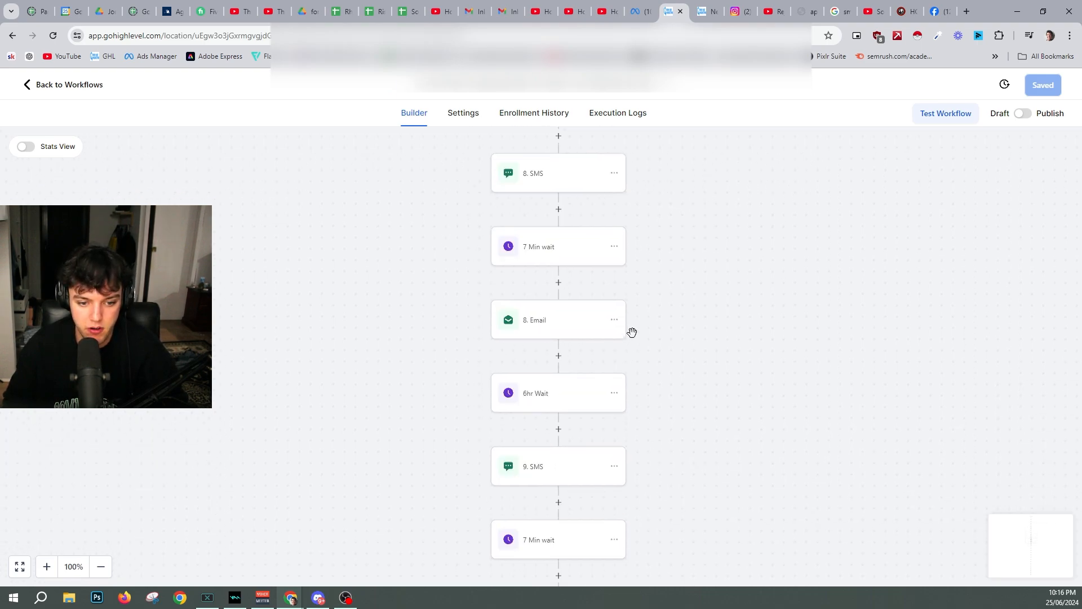
scroll(627, 449, "down", 20)
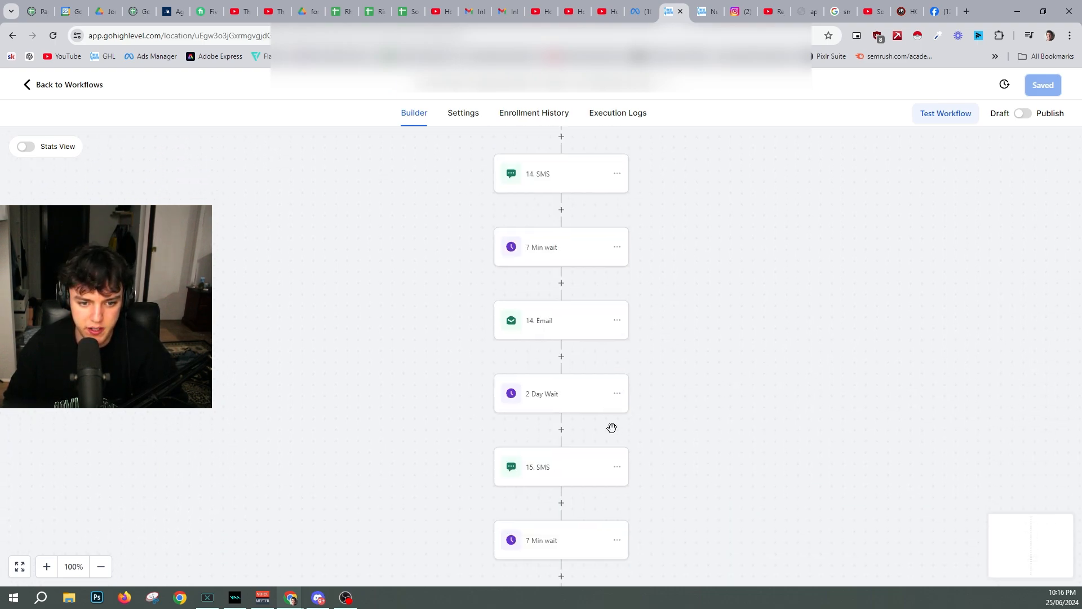
scroll(742, 441, "down", 3)
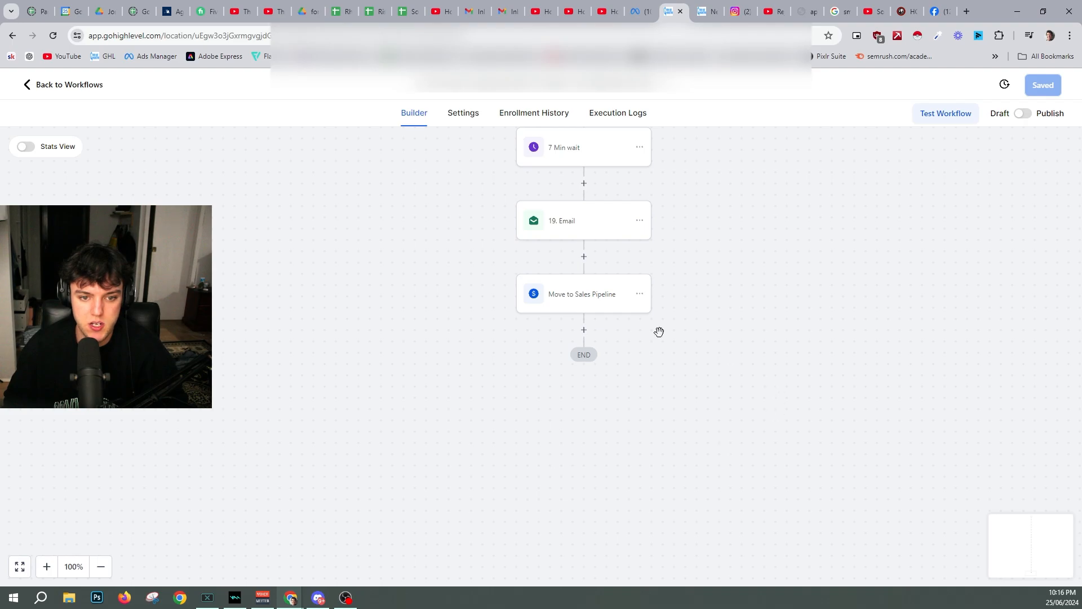
left_click(601, 307)
left_click(765, 327)
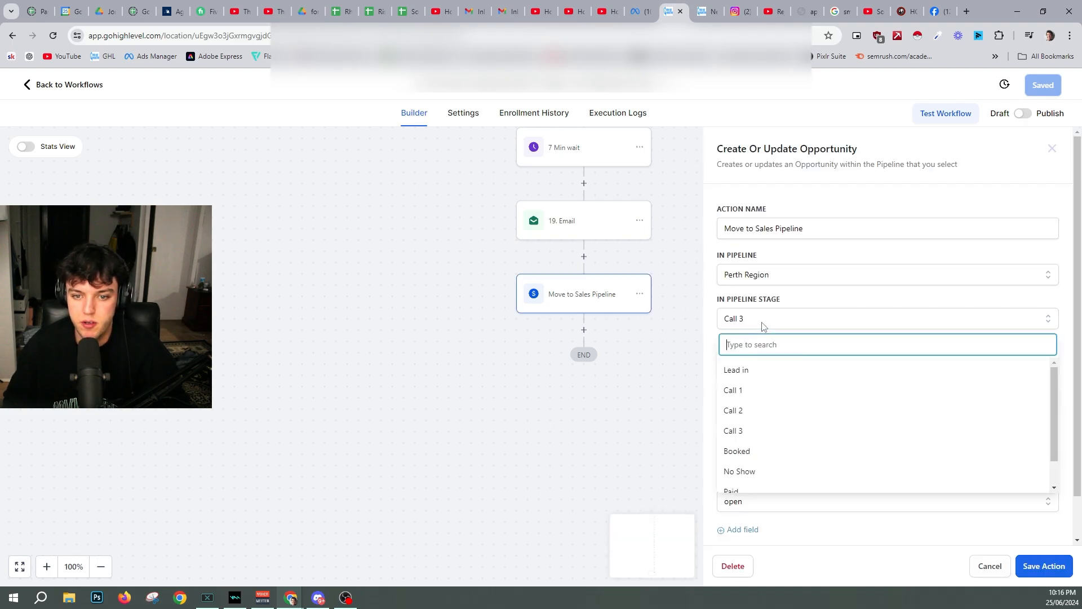
- Set the Move to Sales Pipeline action's stage to Lost / Abandoned and its lead value to 0
scroll(773, 457, "down", 3)
left_click(768, 482)
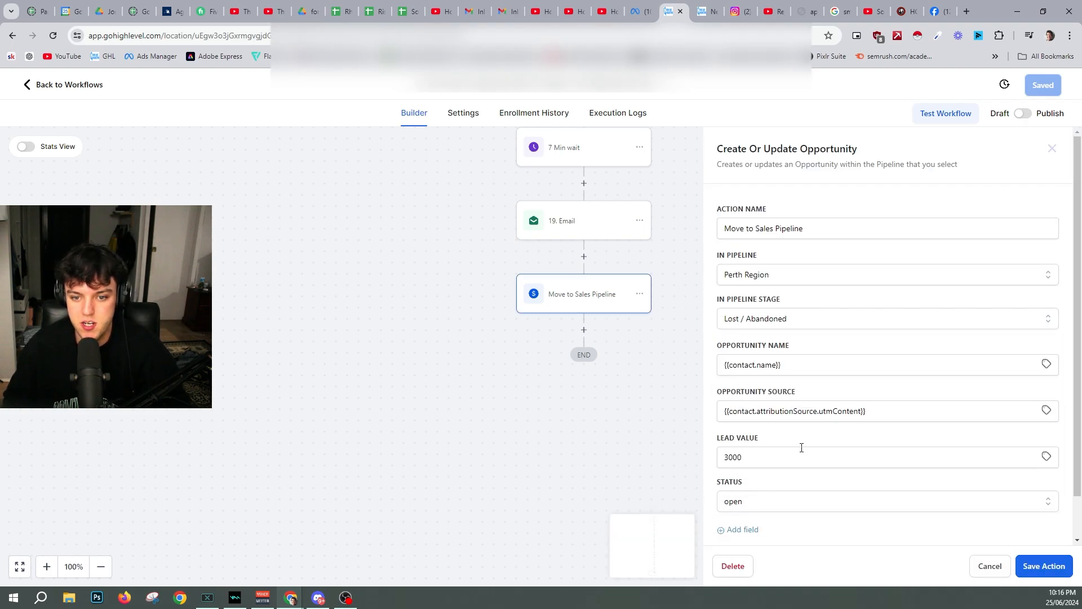
left_click_drag(753, 458, 645, 447)
type("0")
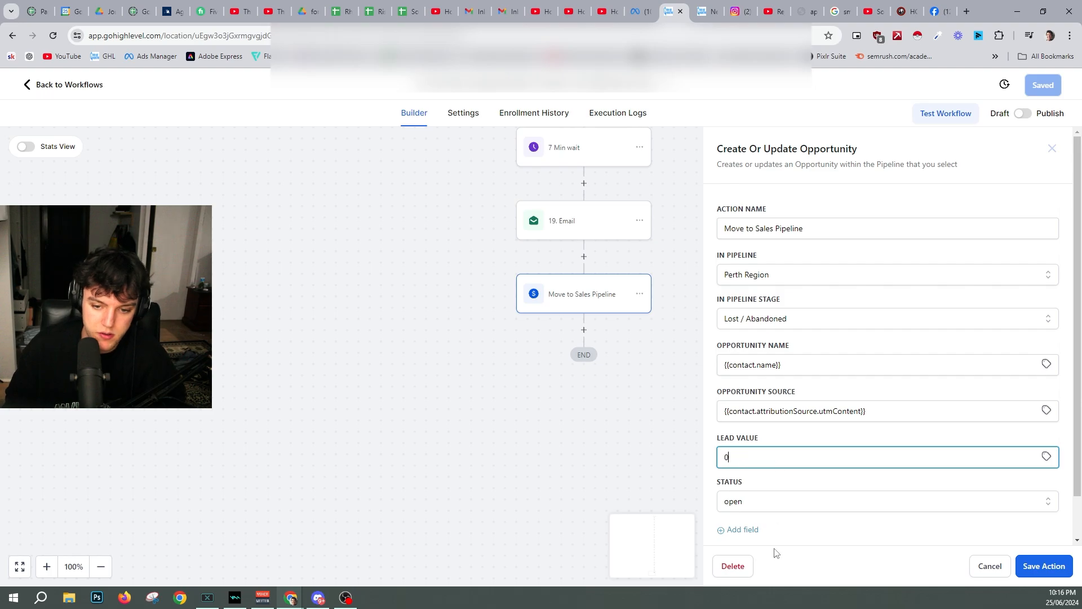
left_click(823, 532)
- Try setting the opportunity status to lost and choosing a lost reason
scroll(817, 519, "down", 2)
left_click(758, 406)
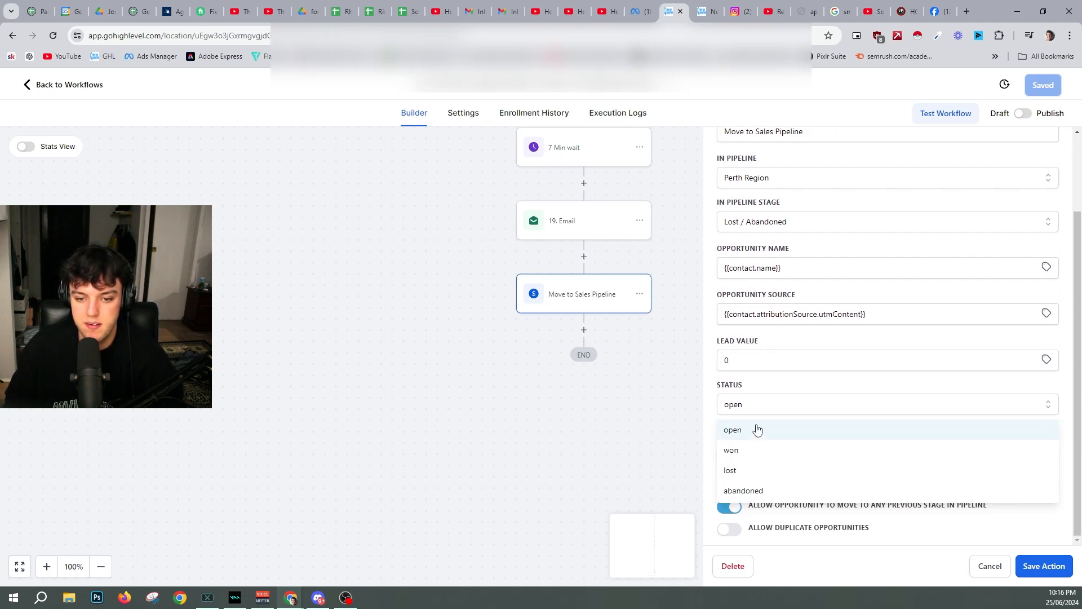
left_click(750, 473)
left_click(766, 452)
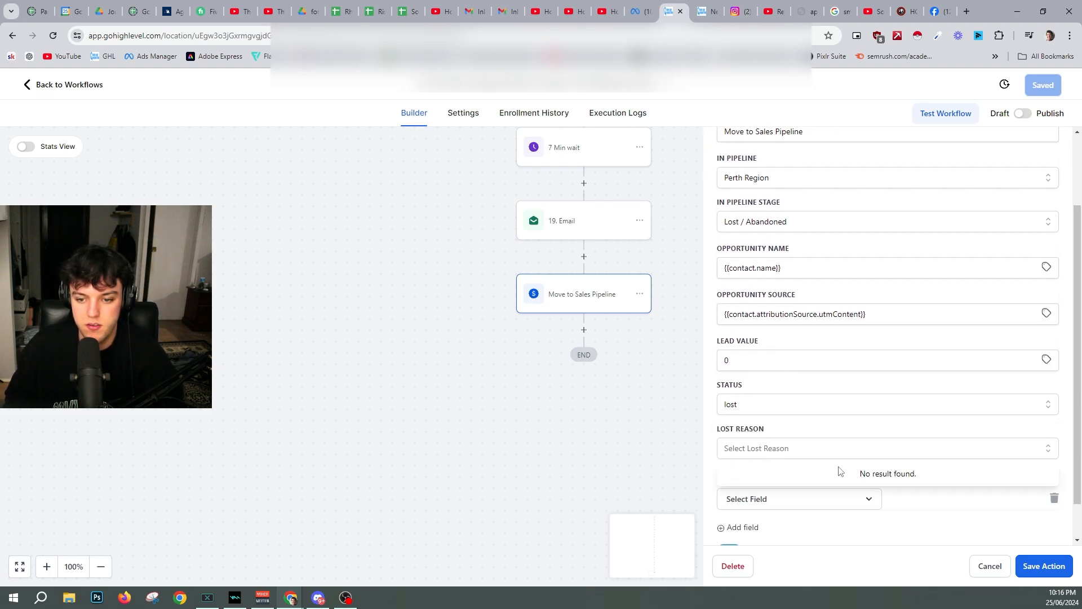
left_click(786, 451)
left_click(785, 451)
left_click(762, 453)
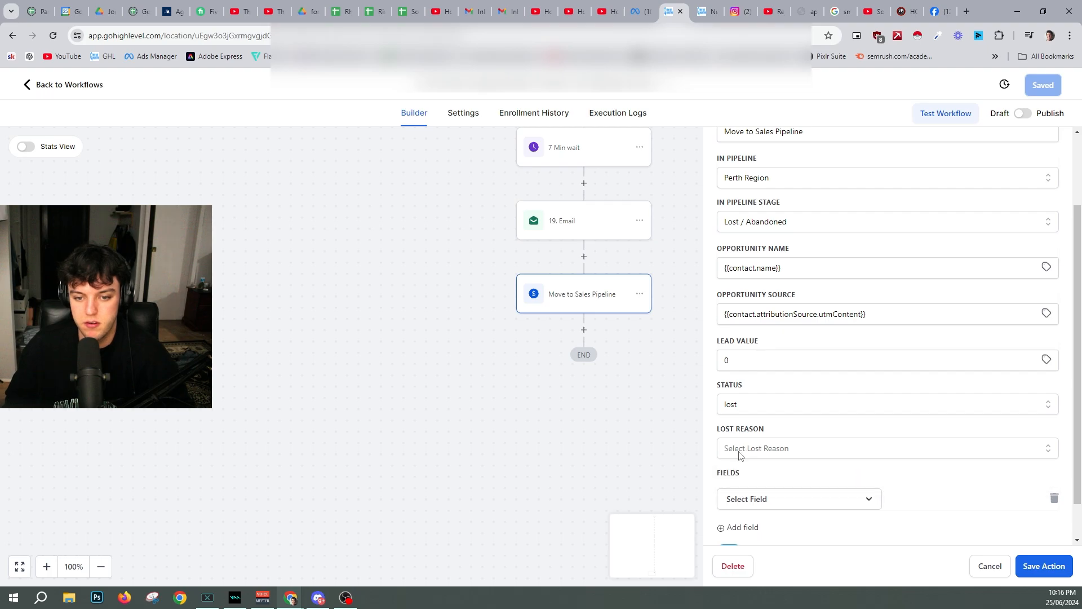
- Set the opportunity status to abandoned and check which extra fields can be selected
left_click(749, 405)
left_click(755, 490)
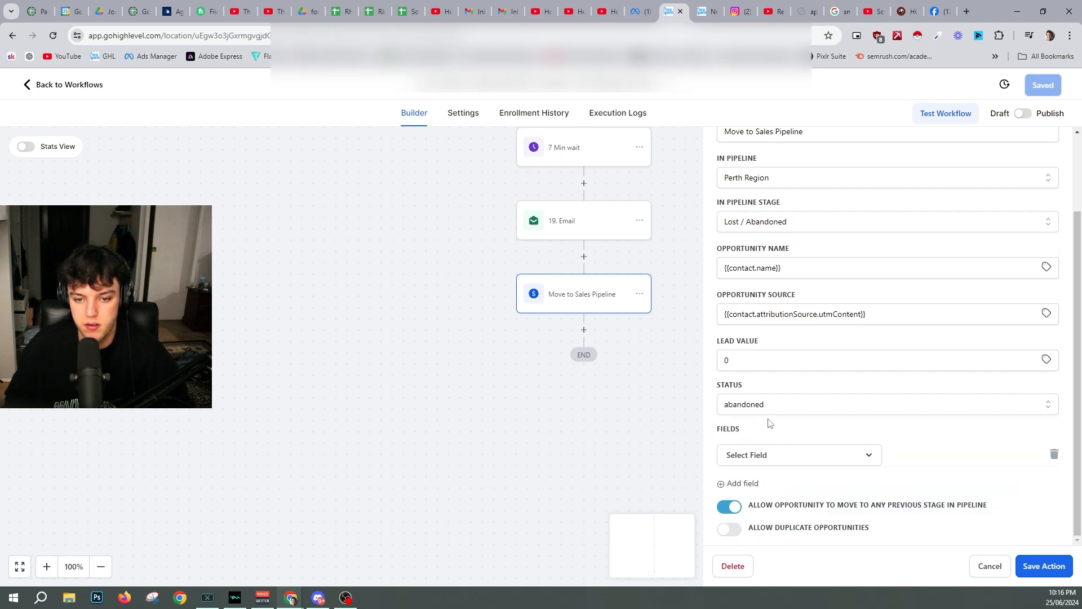
left_click(811, 458)
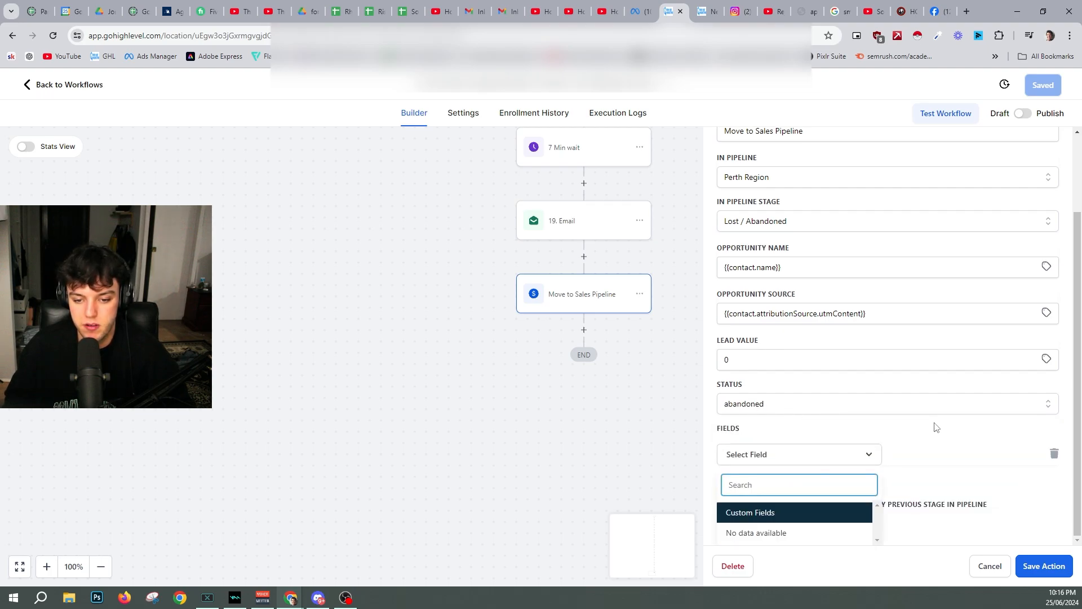
left_click(937, 437)
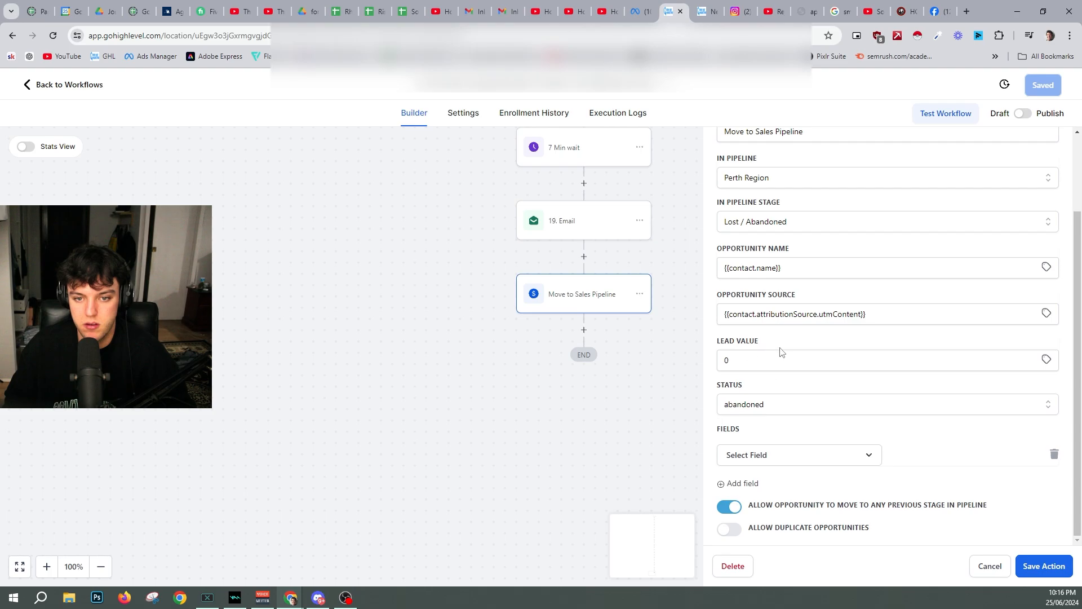
scroll(781, 351, "up", 1)
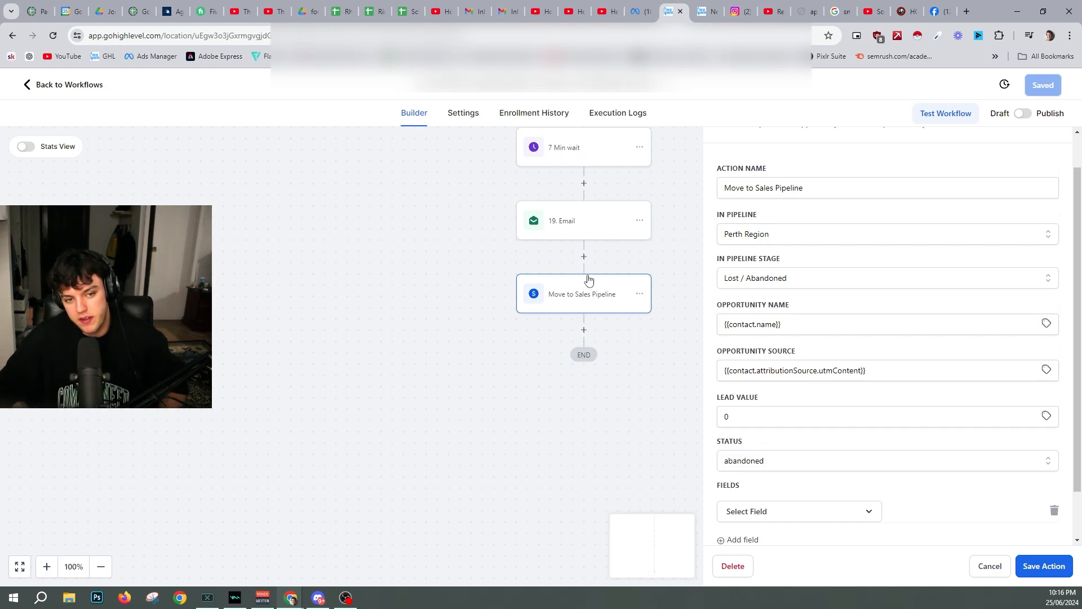
scroll(584, 213, "up", 3)
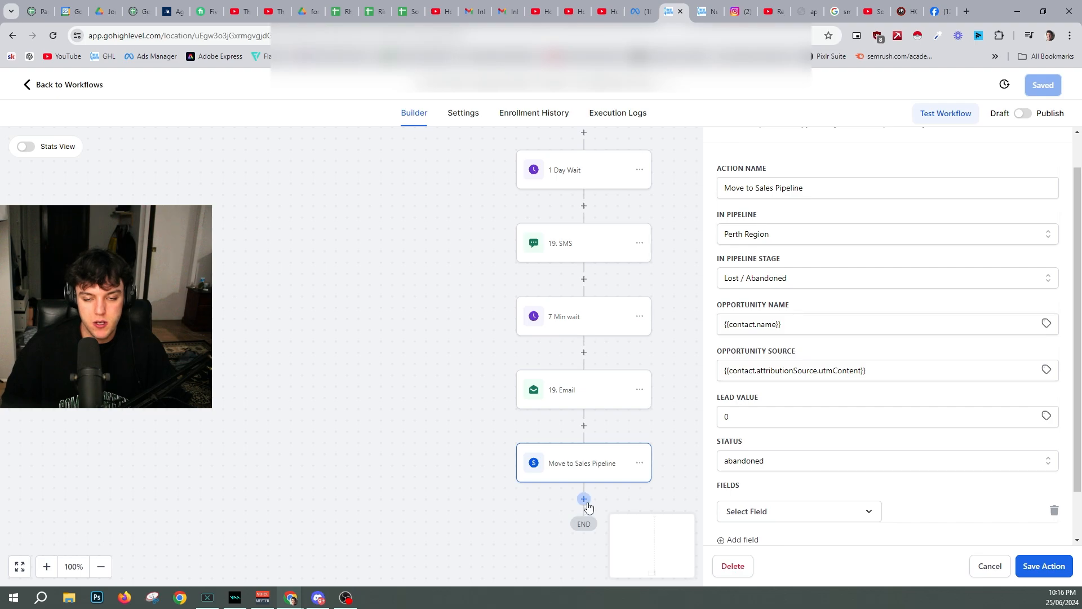
- Examine the Perth Region opportunities board through to its Lost / Abandoned stage, then return to the workflow
left_click(701, 5)
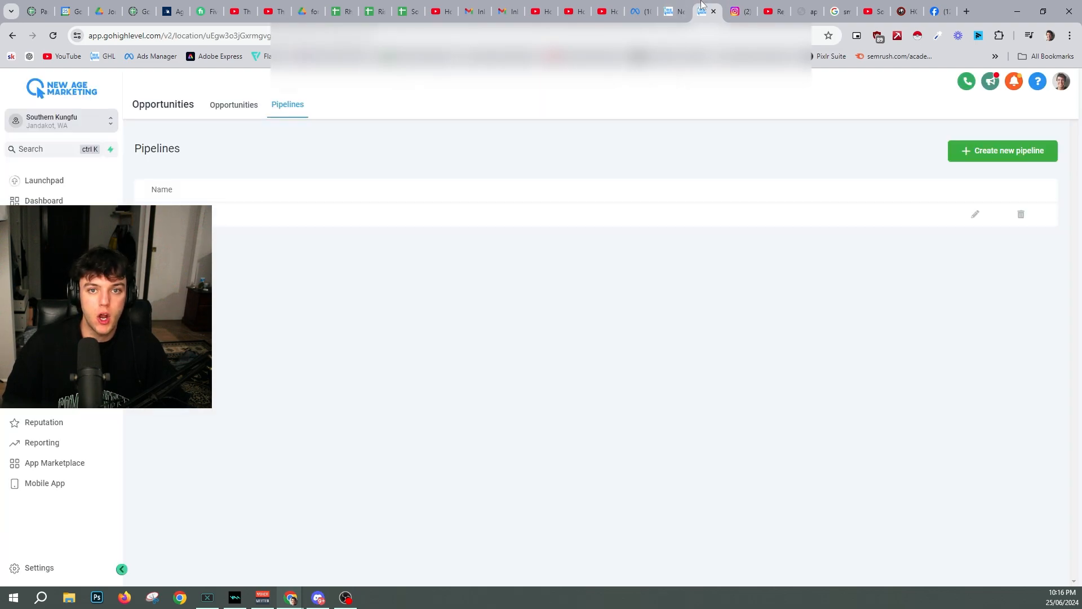
left_click(227, 106)
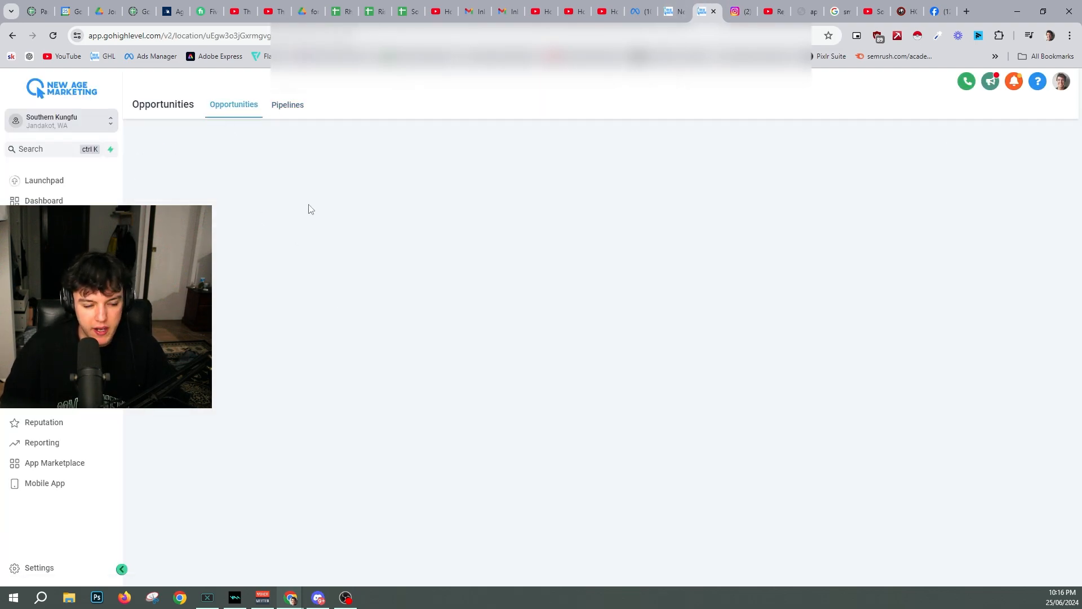
left_click(282, 107)
left_click(233, 106)
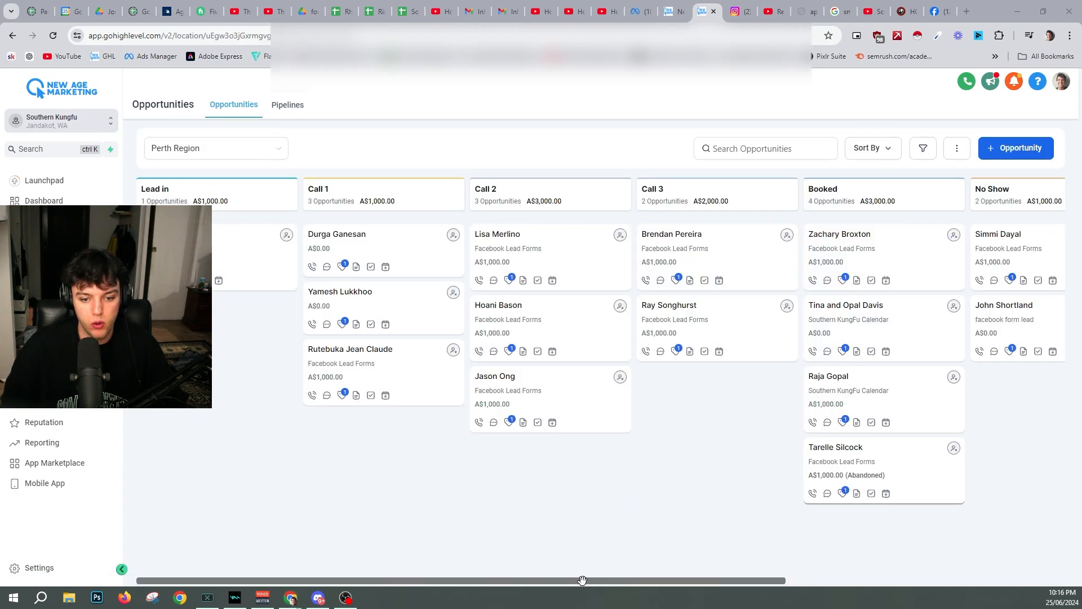
left_click_drag(580, 580, 985, 342)
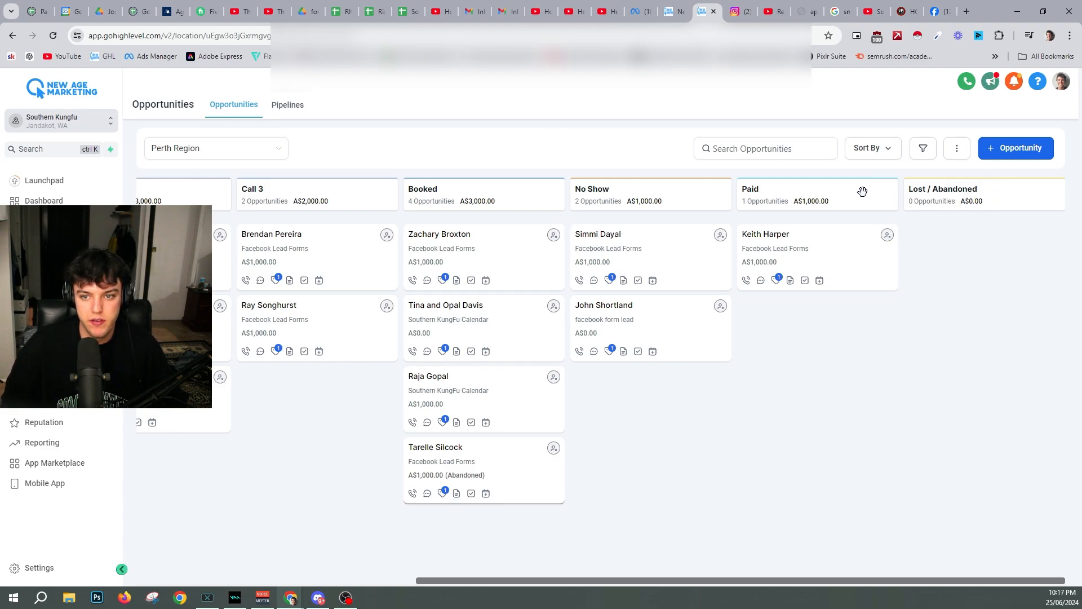
left_click(671, 12)
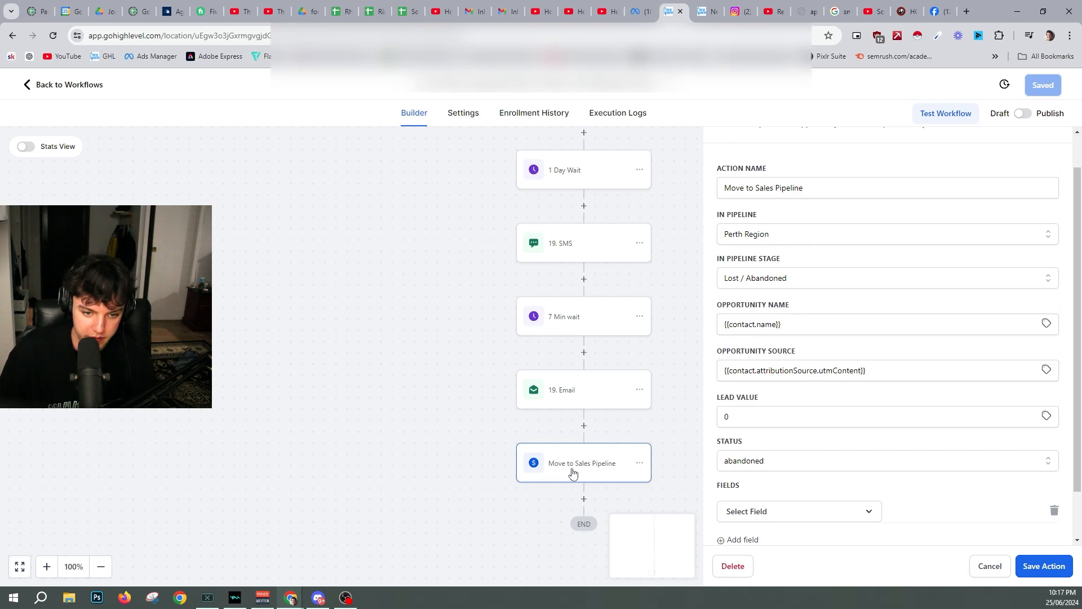
- Review the Move to Sales Pipeline action's stage, opportunity name, source and selectable fields
left_click(739, 282)
left_click(742, 285)
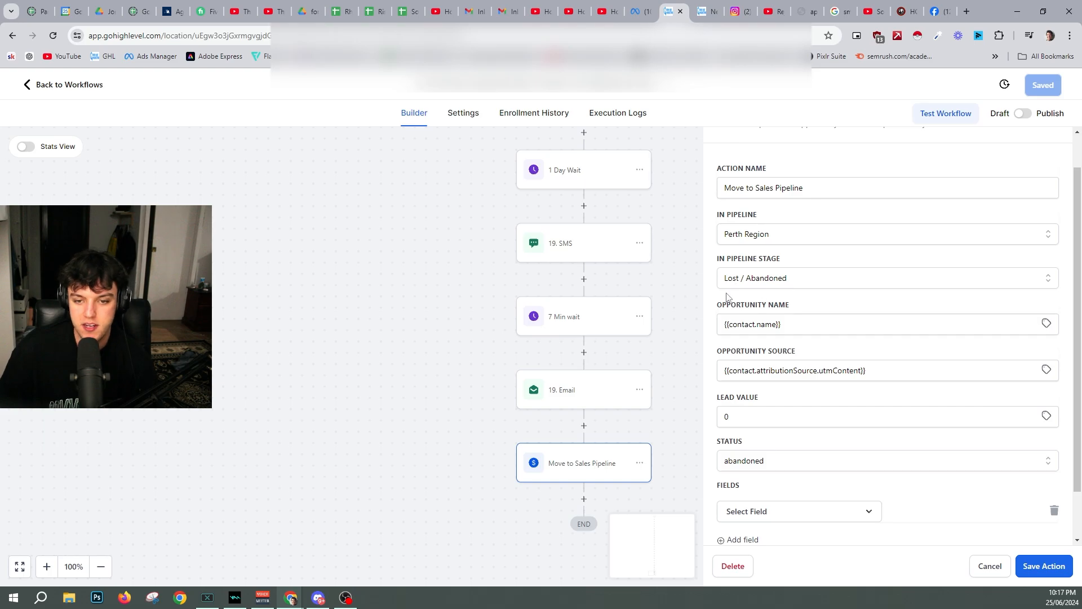
left_click_drag(735, 304, 722, 323)
left_click(824, 307)
left_click(849, 302)
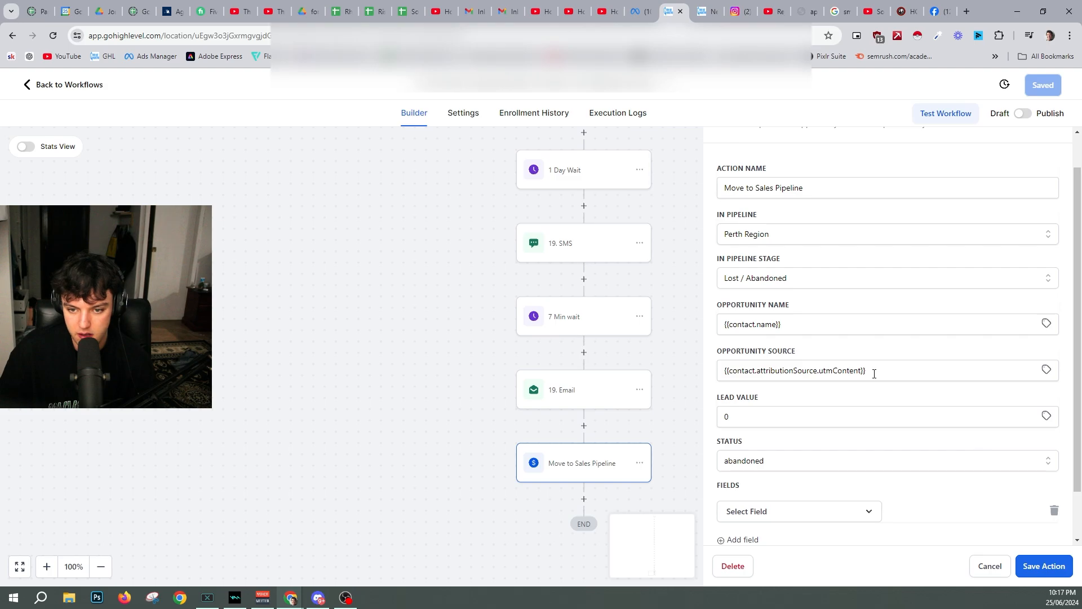
scroll(773, 391, "down", 1)
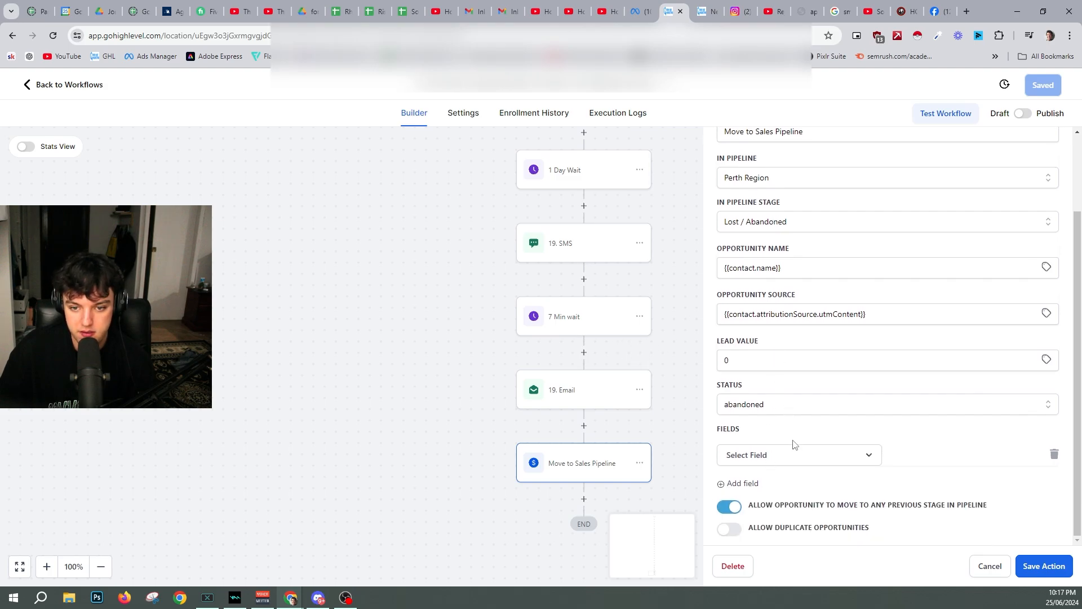
left_click(797, 457)
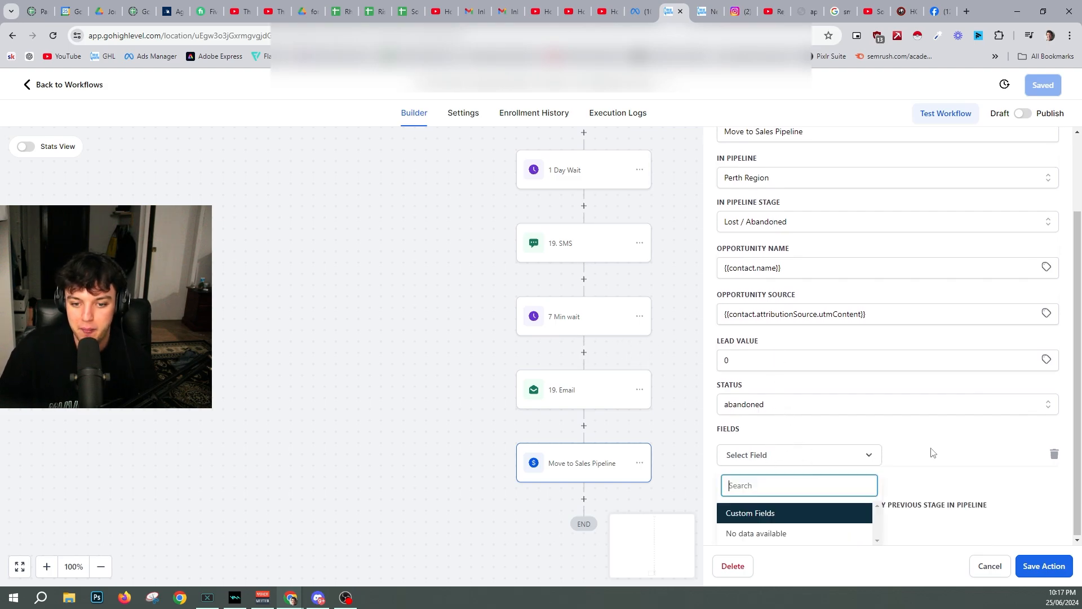
left_click(940, 428)
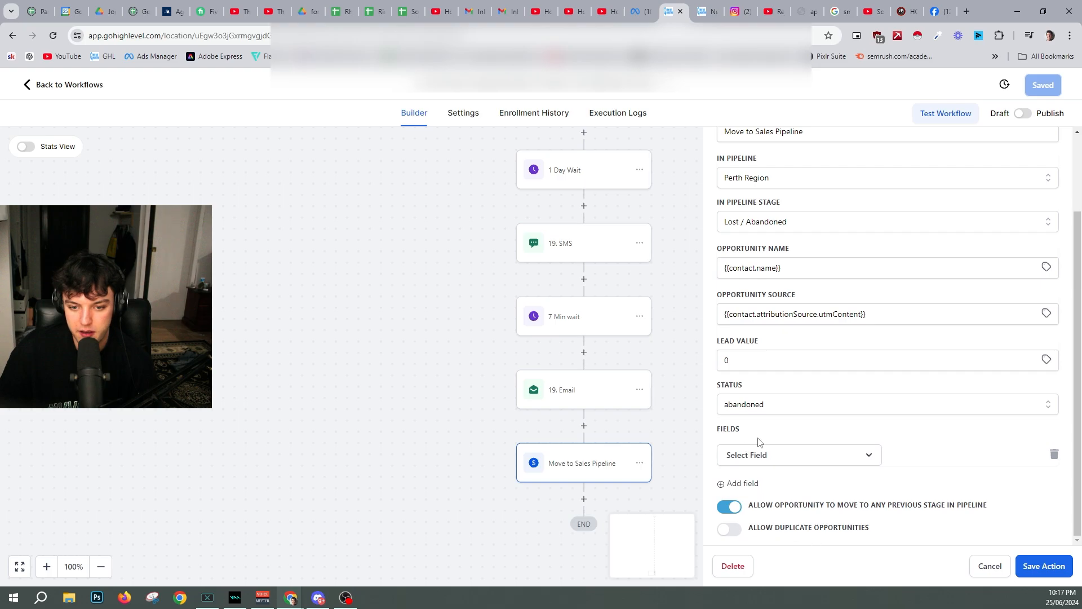
- Remove the empty field row from the opportunity action, and save the action and the workflow
left_click(1052, 456)
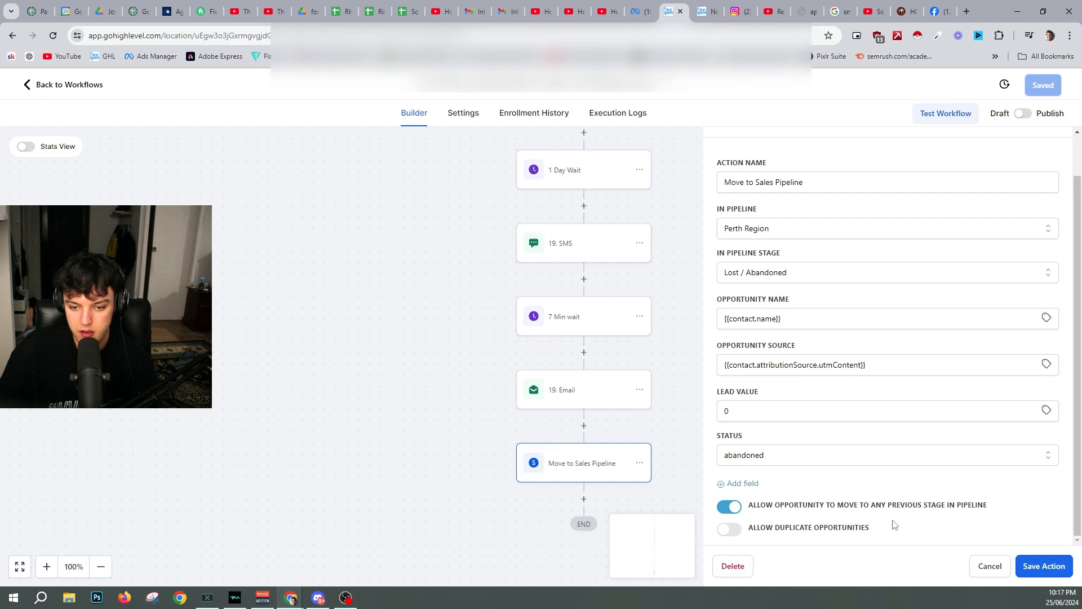
scroll(895, 527, "up", 1)
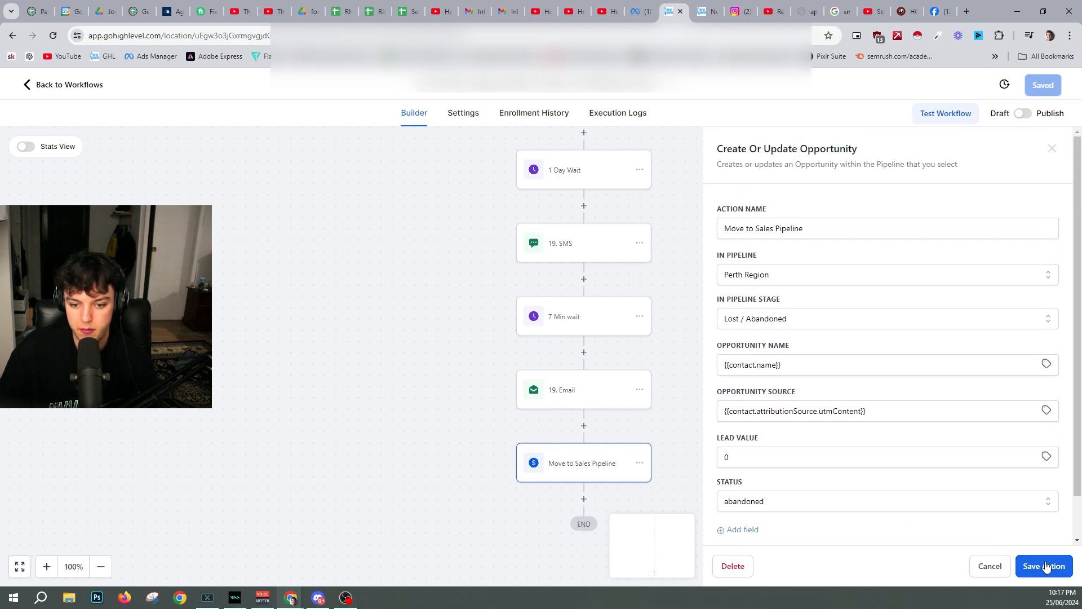
left_click(1045, 566)
left_click(1044, 87)
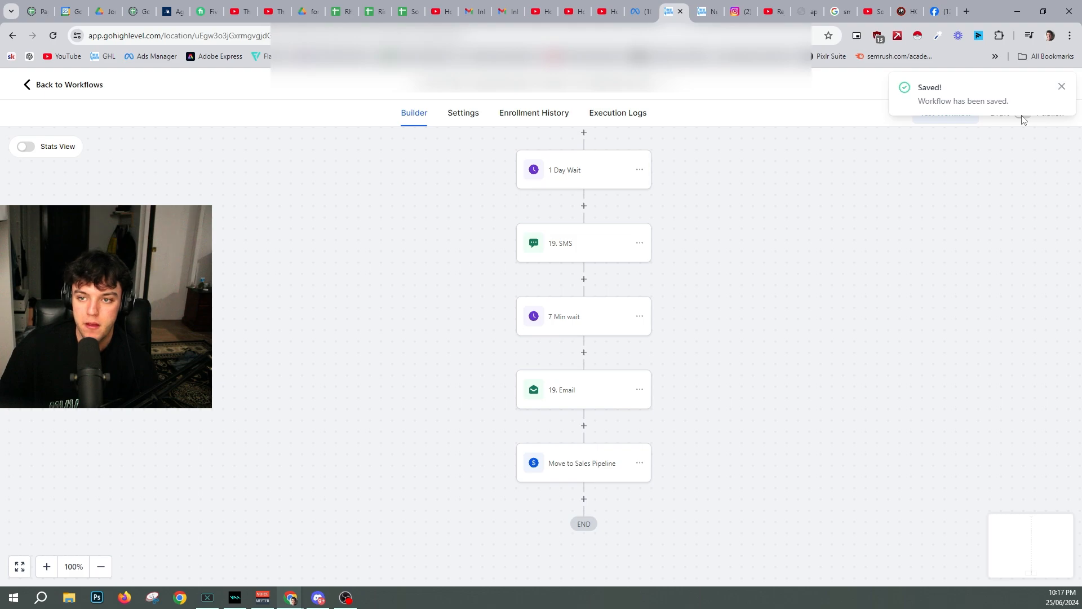
- Switch the No Show workflow from draft to published and save it
left_click(1023, 114)
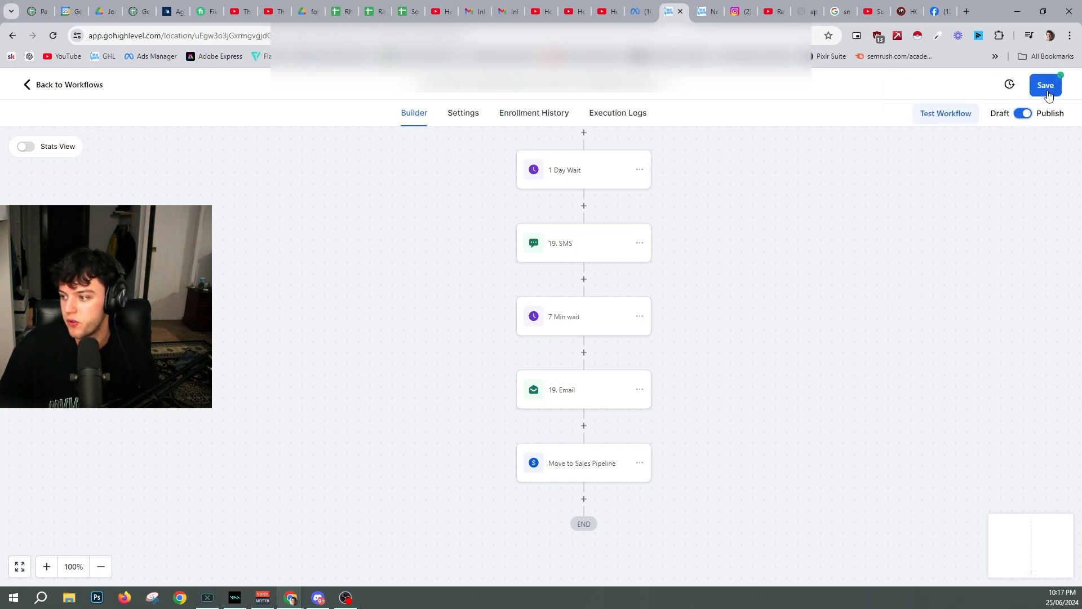
scroll(668, 338, "up", 5)
scroll(581, 369, "up", 20)
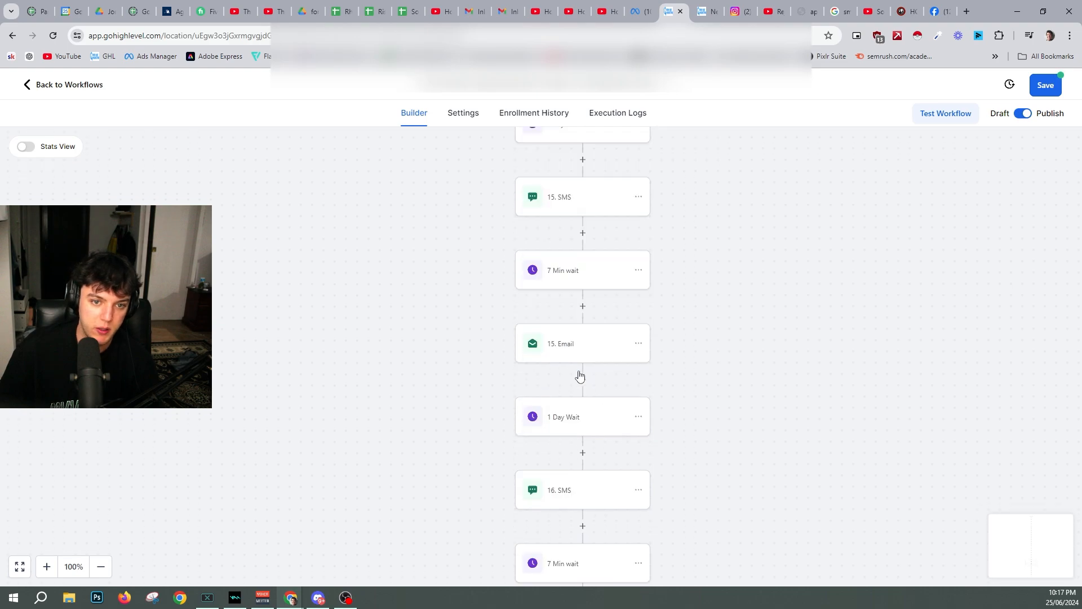
scroll(571, 352, "up", 20)
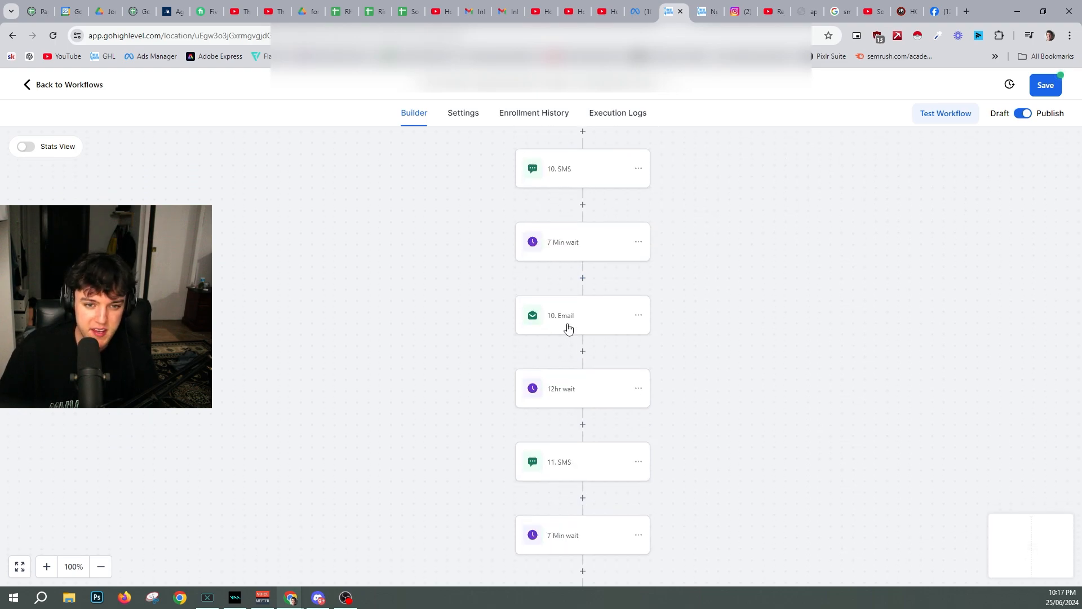
scroll(595, 284, "up", 20)
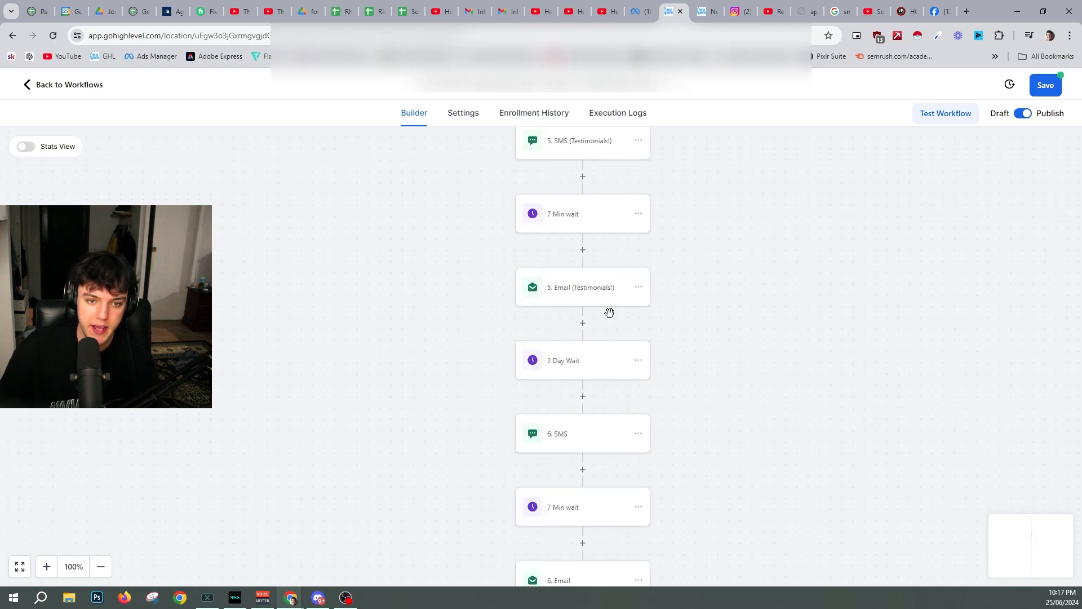
scroll(633, 383, "up", 15)
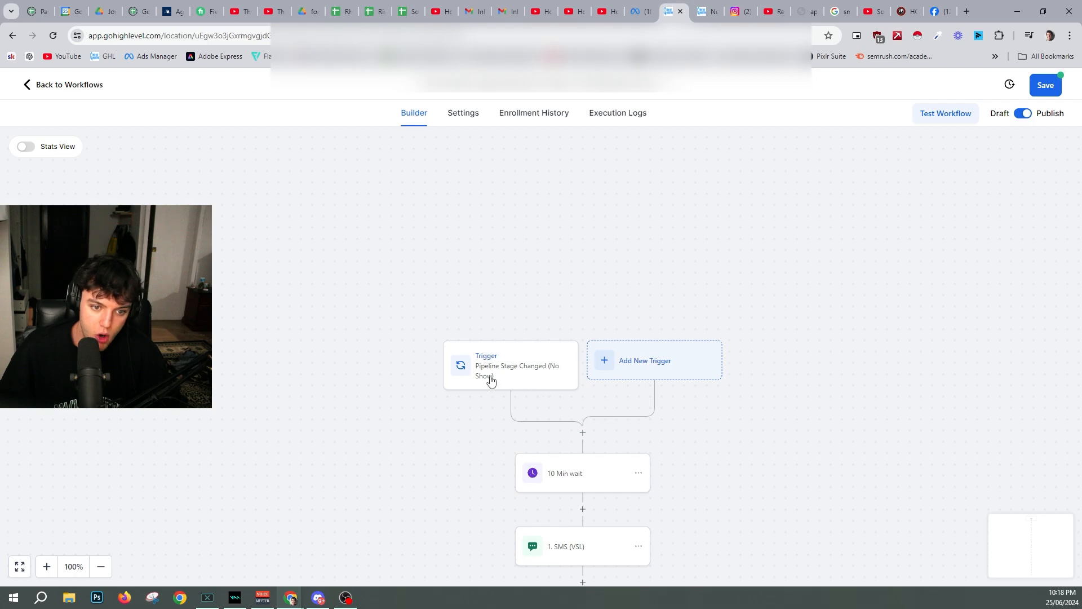
left_click(1046, 85)
- Check the Booked and No Show stages on the opportunities board and review the workflow's opening messages and waits
left_click(699, 9)
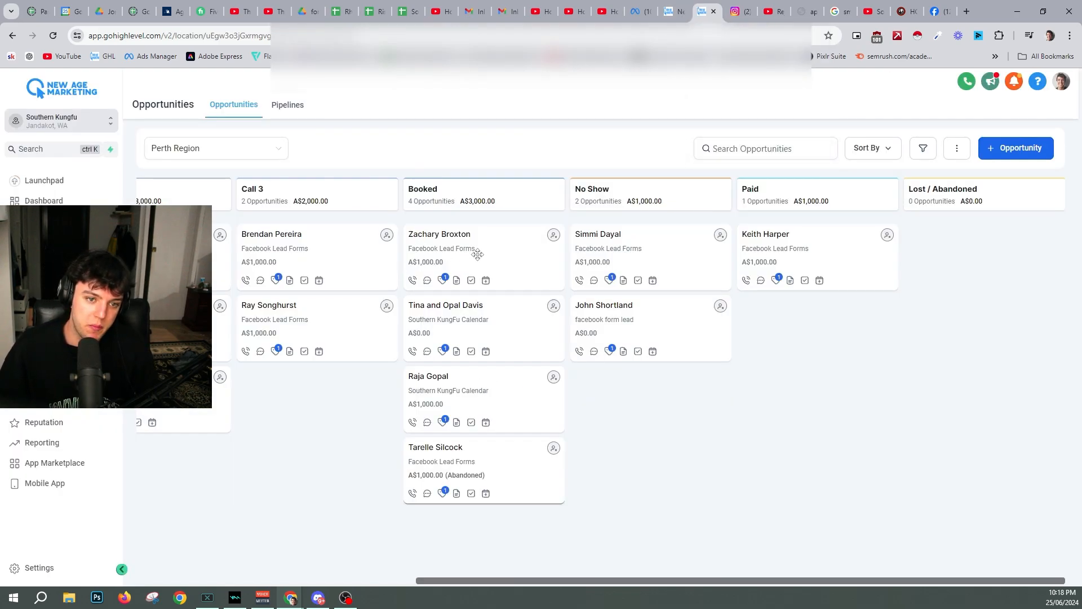
mouse_move(477, 252)
left_mouse_down()
mouse_move(496, 304)
mouse_move(589, 309)
mouse_move(662, 272)
mouse_move(485, 246)
left_mouse_up()
key("ctrl+shift+Tab")
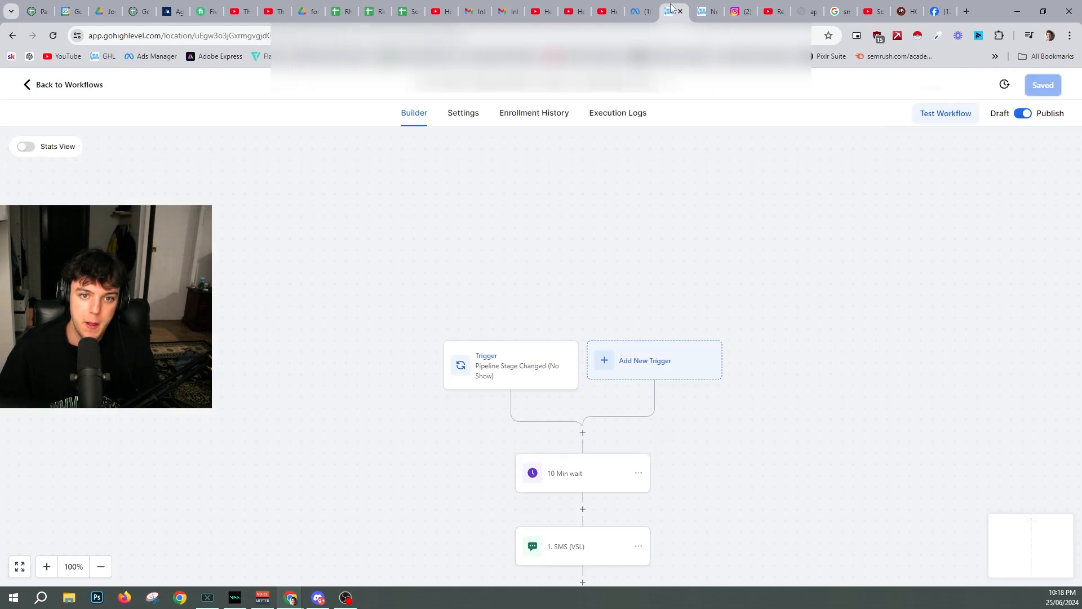
scroll(604, 359, "down", 8)
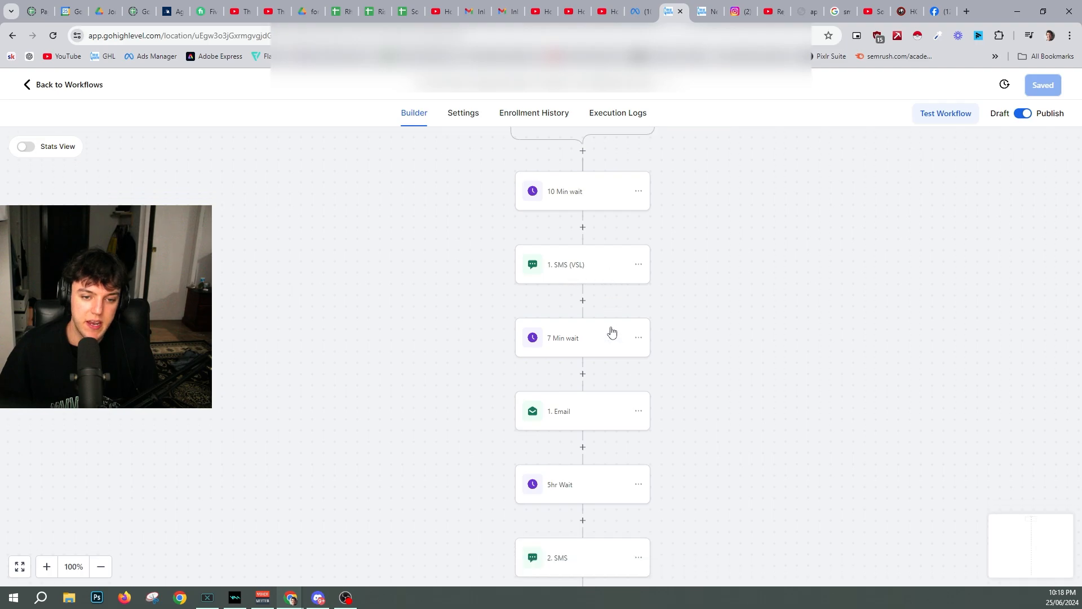
scroll(601, 336, "down", 7)
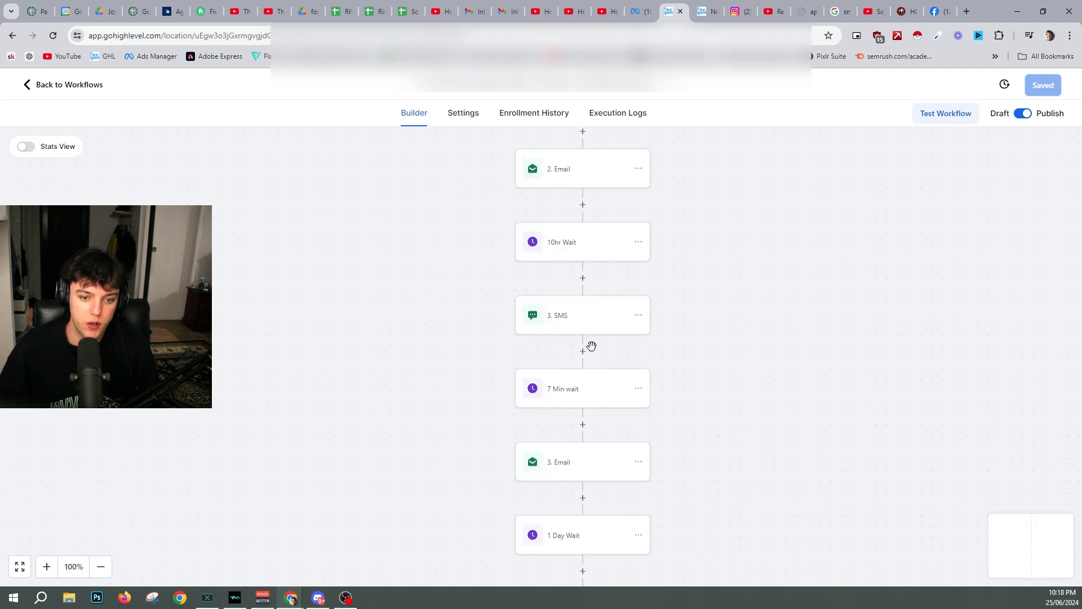
- Open the workflow settings and read the description of the Stop on response option
left_click(460, 116)
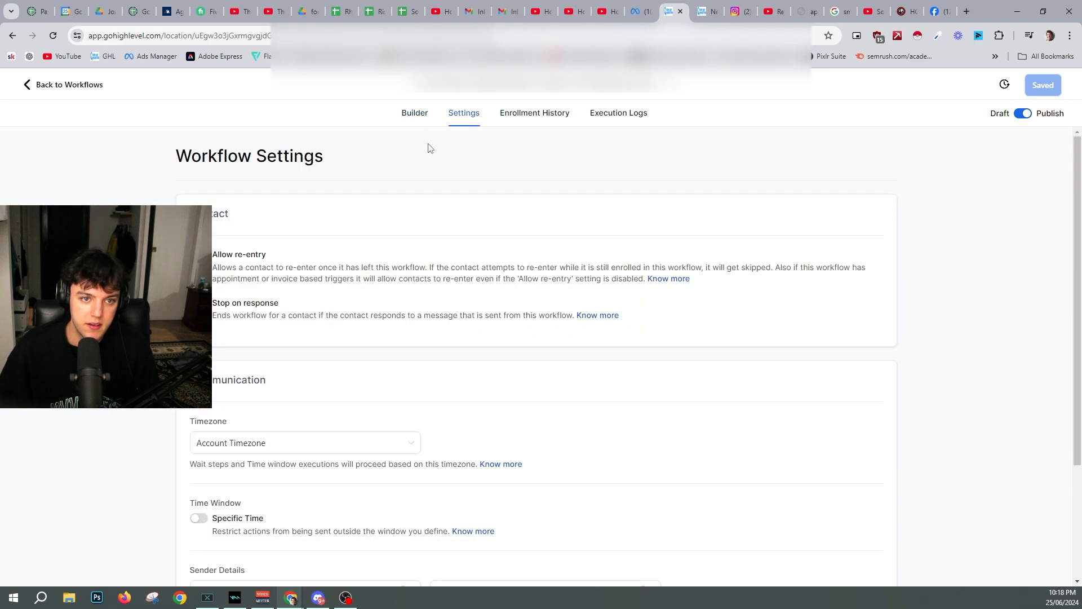
left_click_drag(219, 301, 581, 323)
left_click(276, 312)
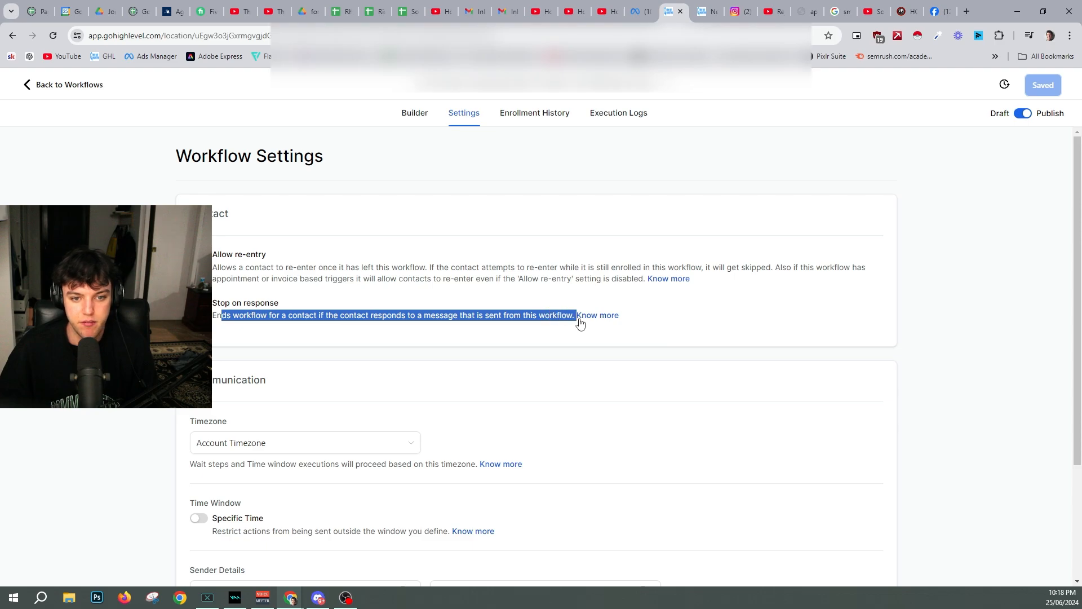
left_click(578, 322)
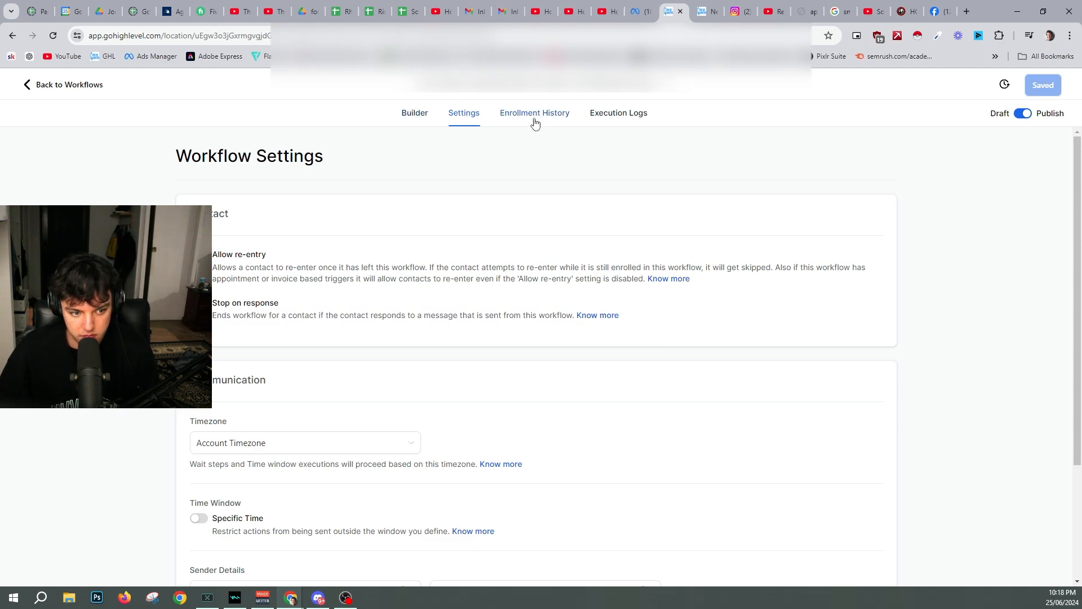
- Look through the remaining workflow settings, the enrollment history and the execution logs
scroll(435, 375, "down", 3)
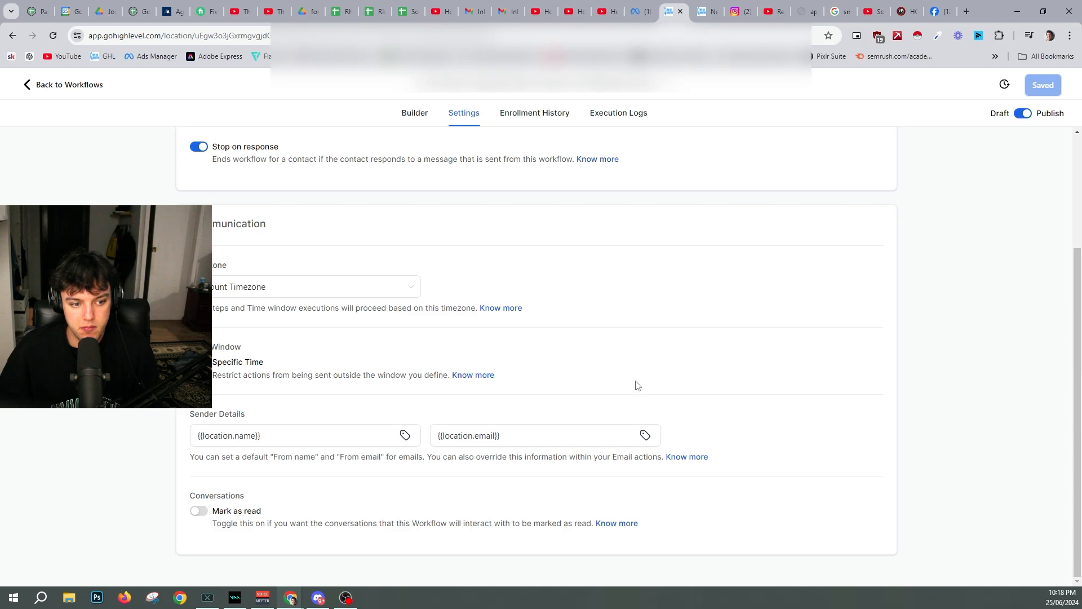
scroll(620, 373, "up", 3)
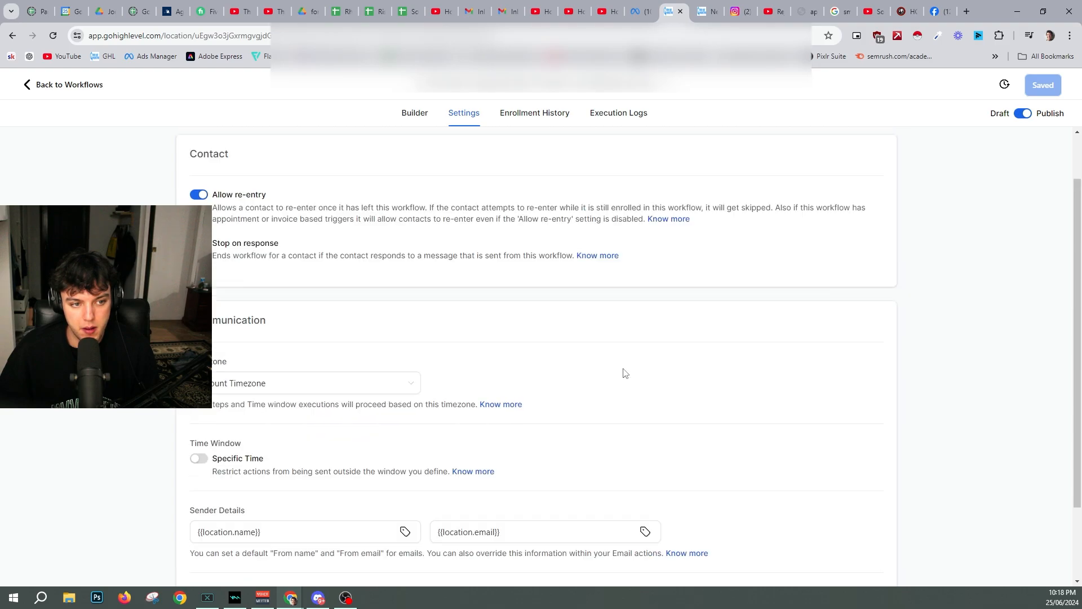
left_click(539, 116)
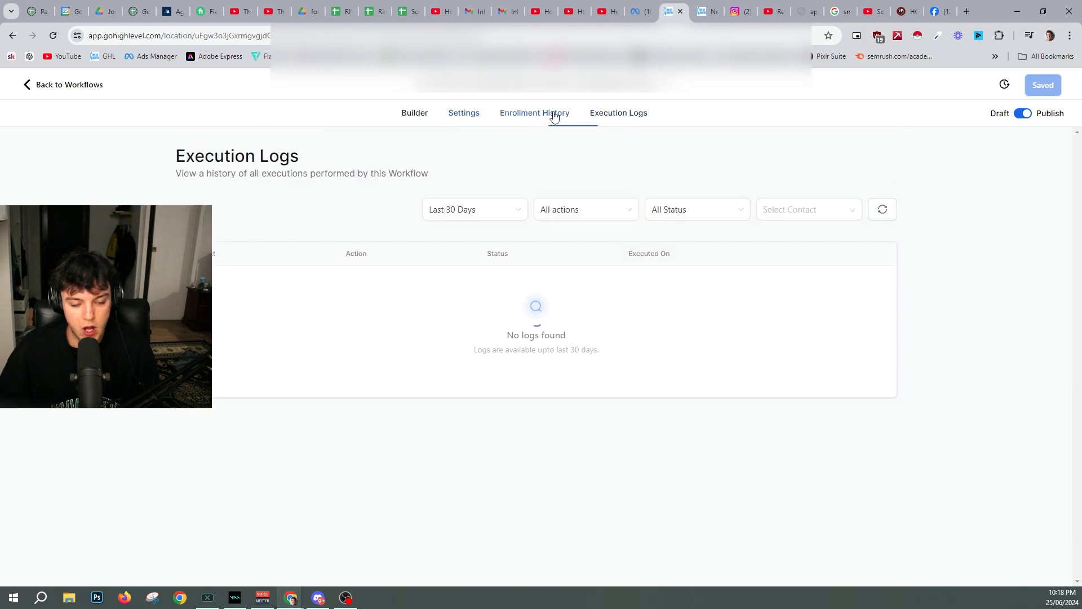
left_click(527, 118)
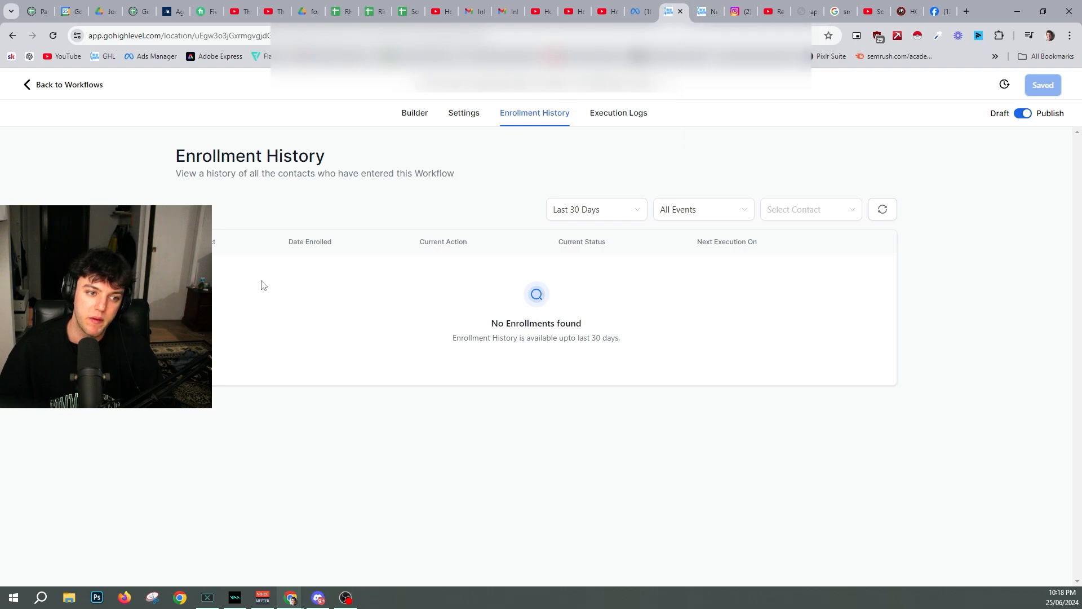
left_click(623, 114)
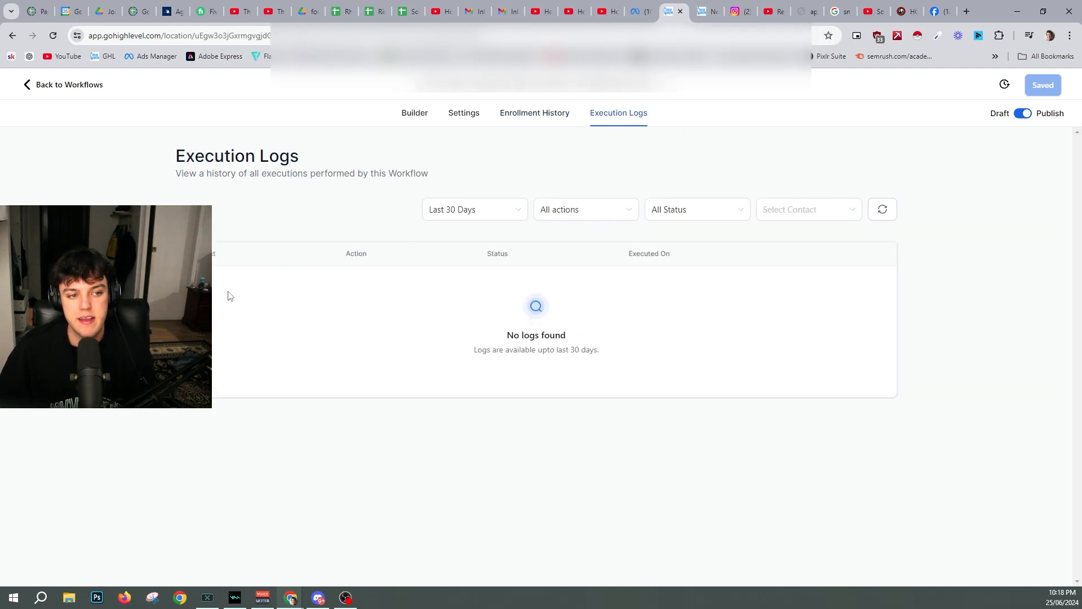
left_click(707, 11)
left_click(682, 4)
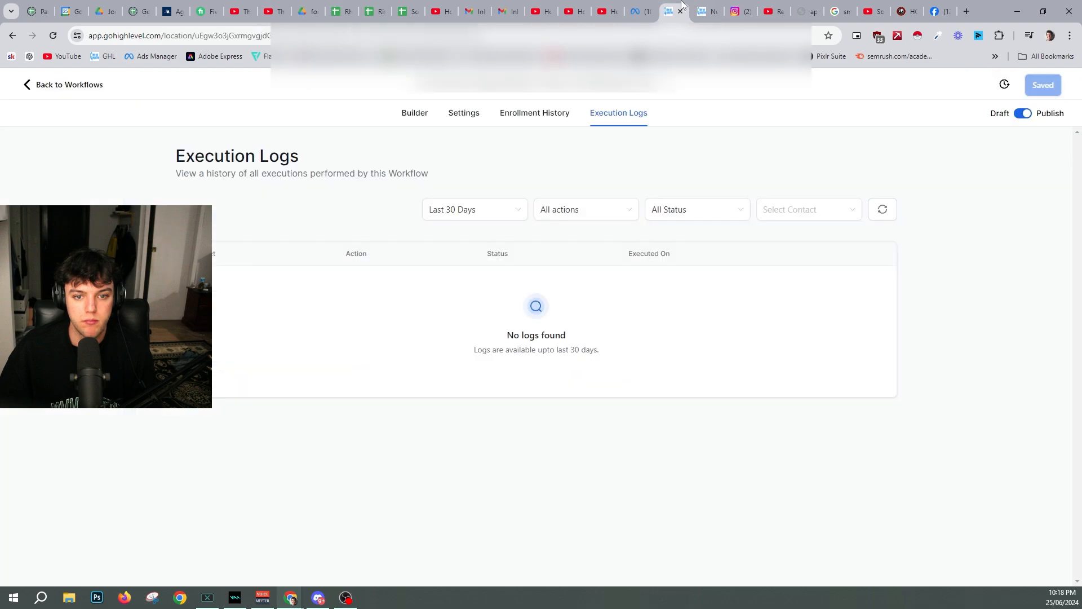
- Review the email, SMS and wait sequence in the workflow builder, and reopen the execution logs
left_click(412, 114)
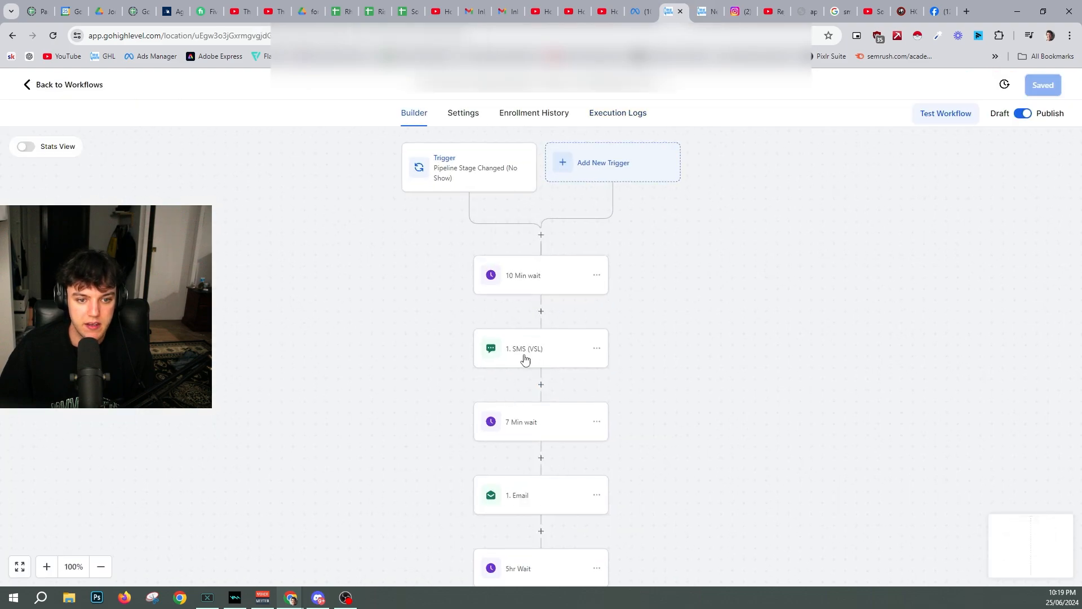
scroll(550, 355, "down", 1)
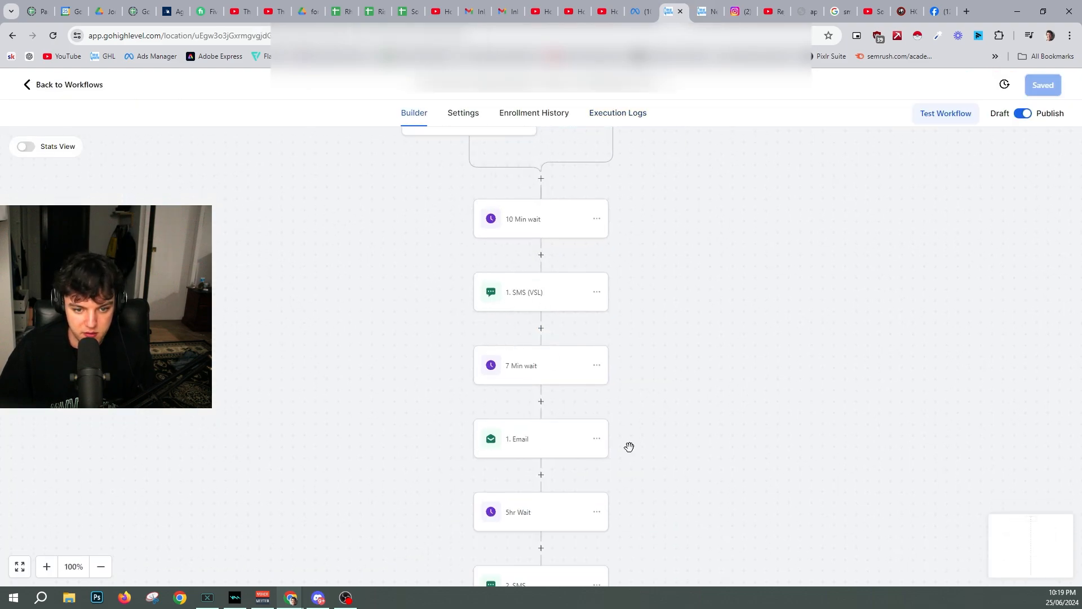
scroll(629, 446, "down", 3)
scroll(646, 391, "down", 2)
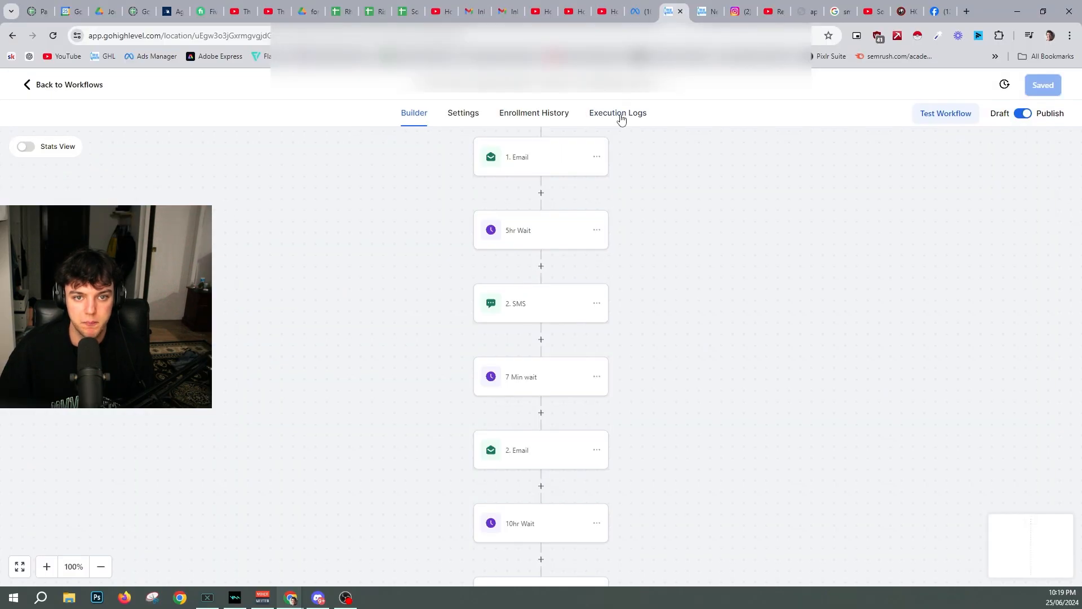
left_click(620, 115)
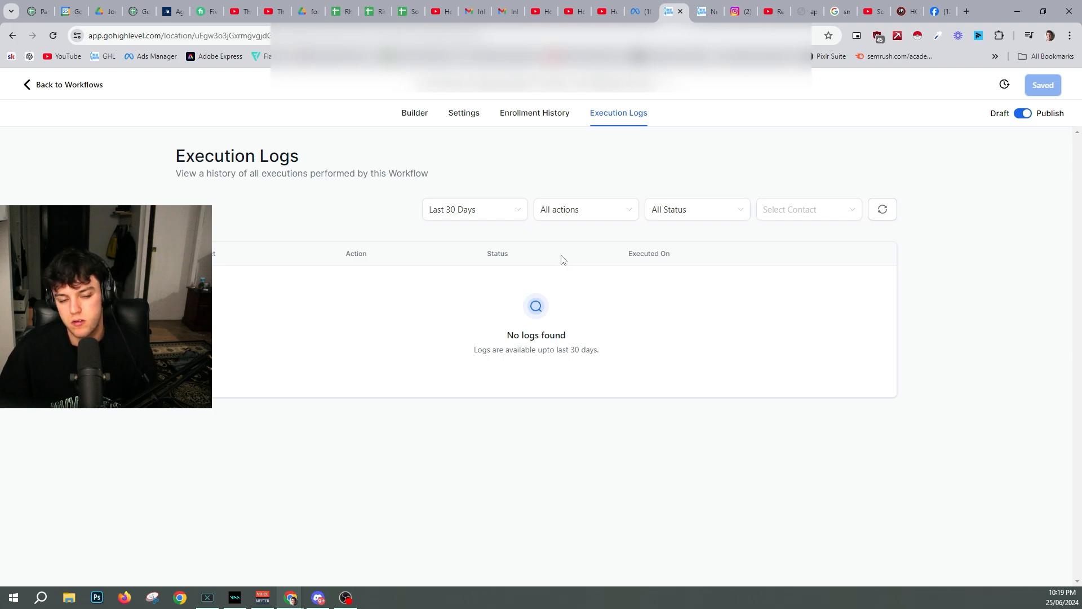
- Leave the workflow and open the monthly usage cost summary in the sub-account's phone number settings
left_click(76, 91)
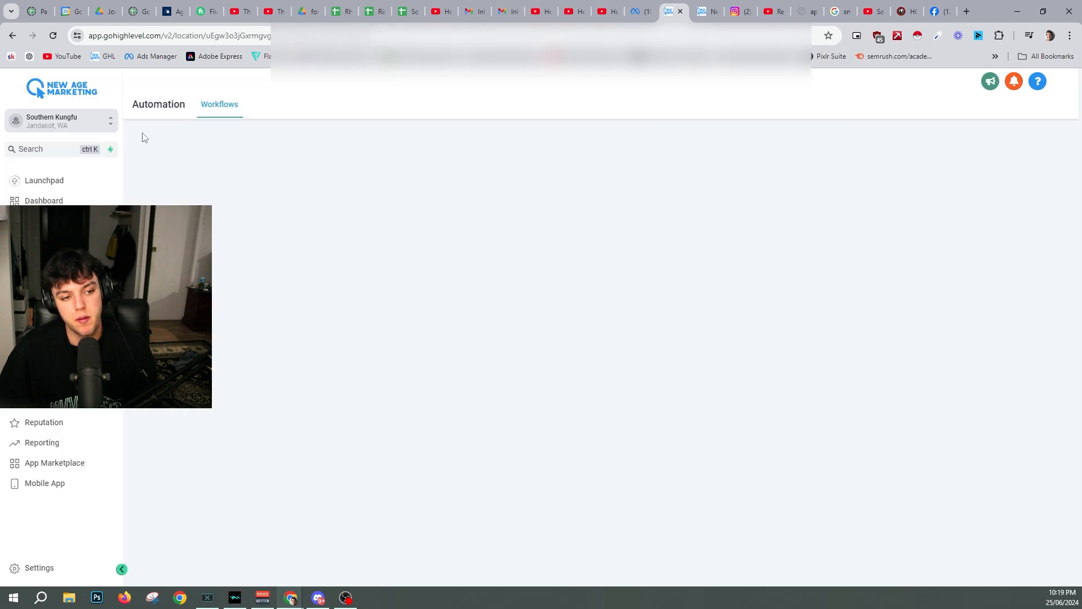
left_click(39, 568)
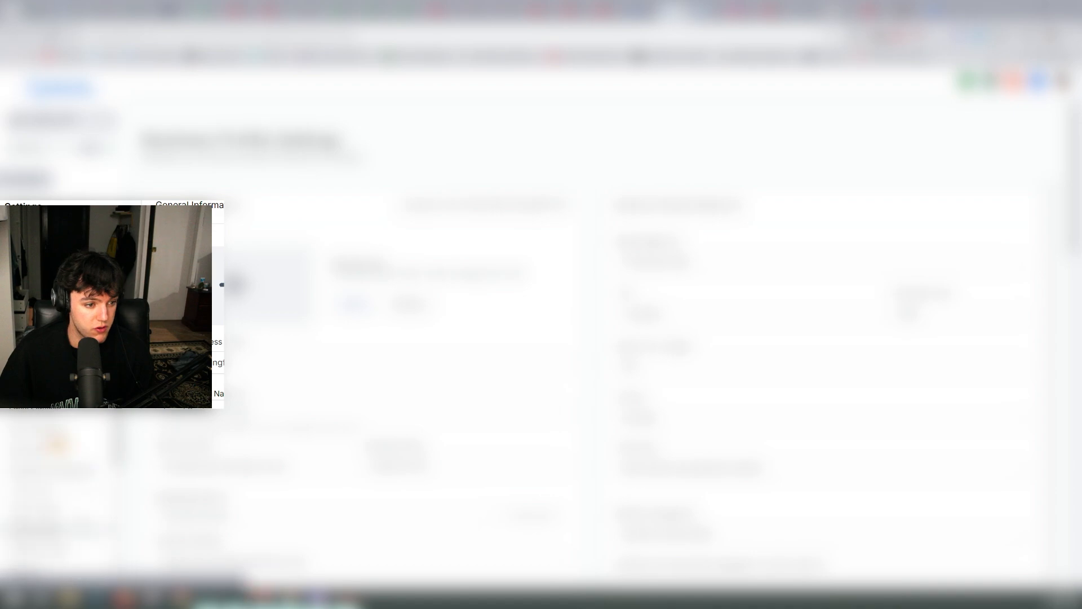
left_click(45, 430)
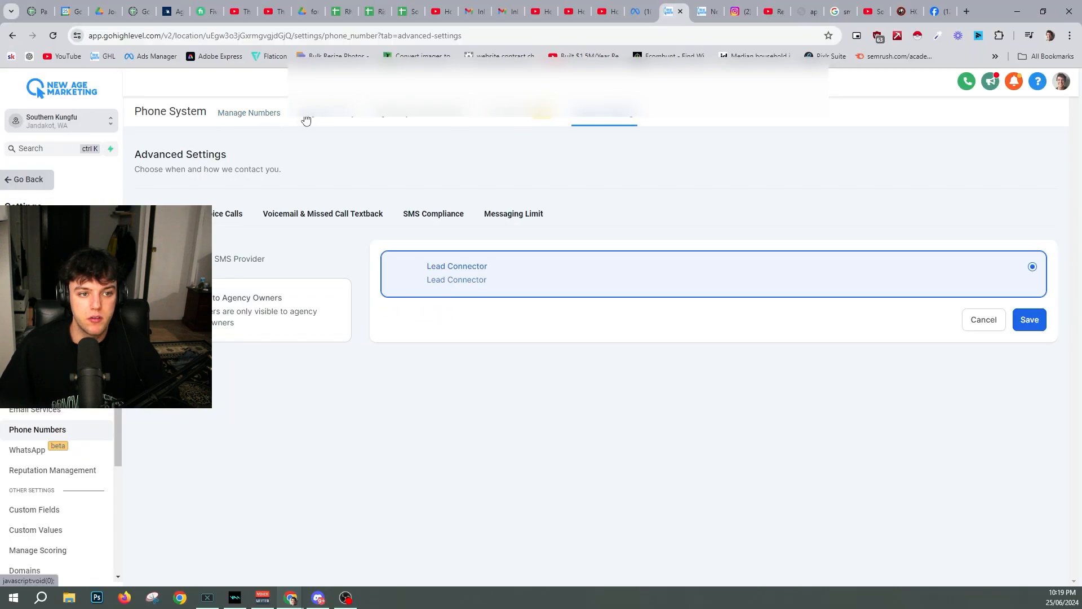
left_click(306, 119)
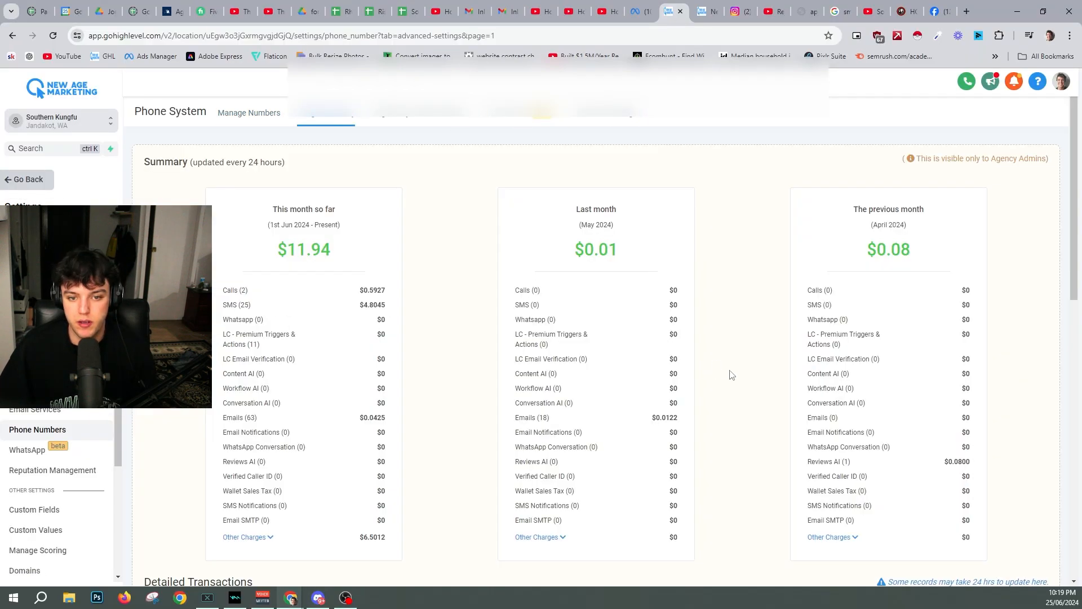
left_click_drag(270, 213, 338, 210)
left_click(333, 222)
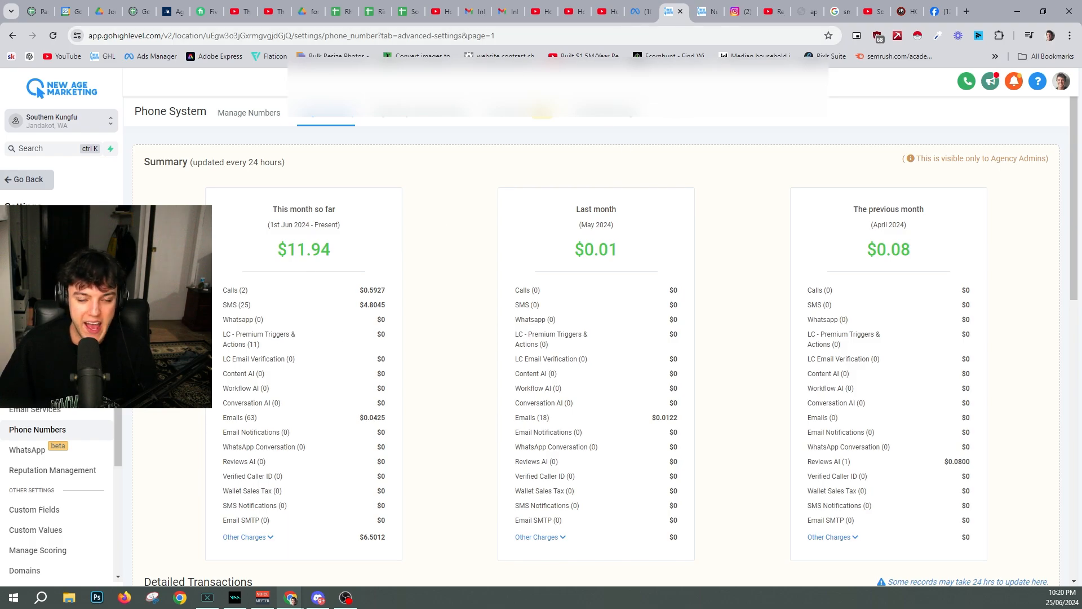
- Examine this month's email and SMS counts and their charges in the usage summary
scroll(309, 367, "down", 2)
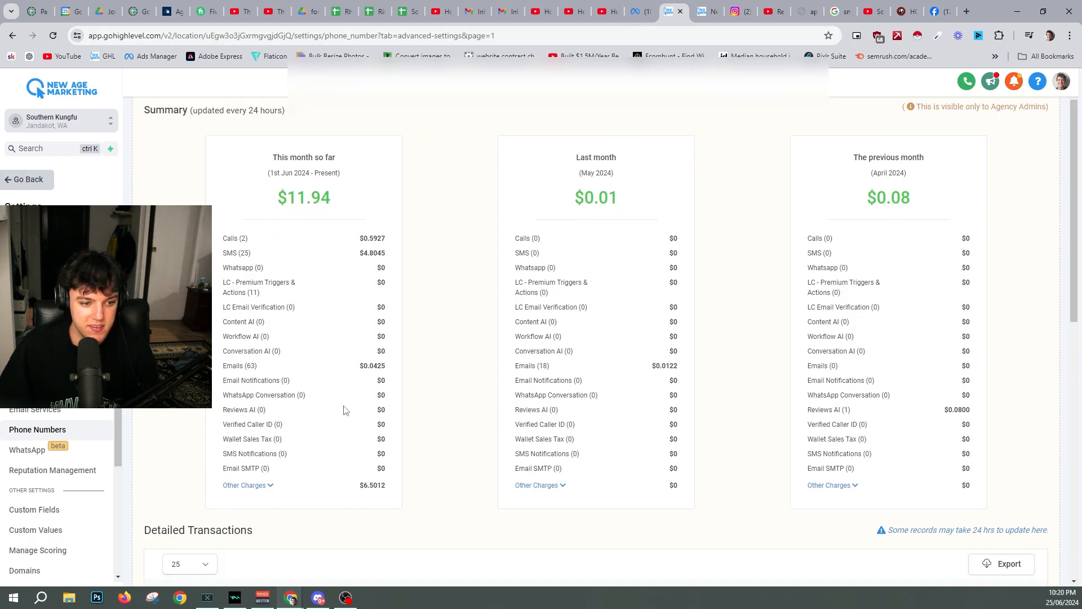
left_click_drag(225, 305, 283, 305)
left_click(345, 307)
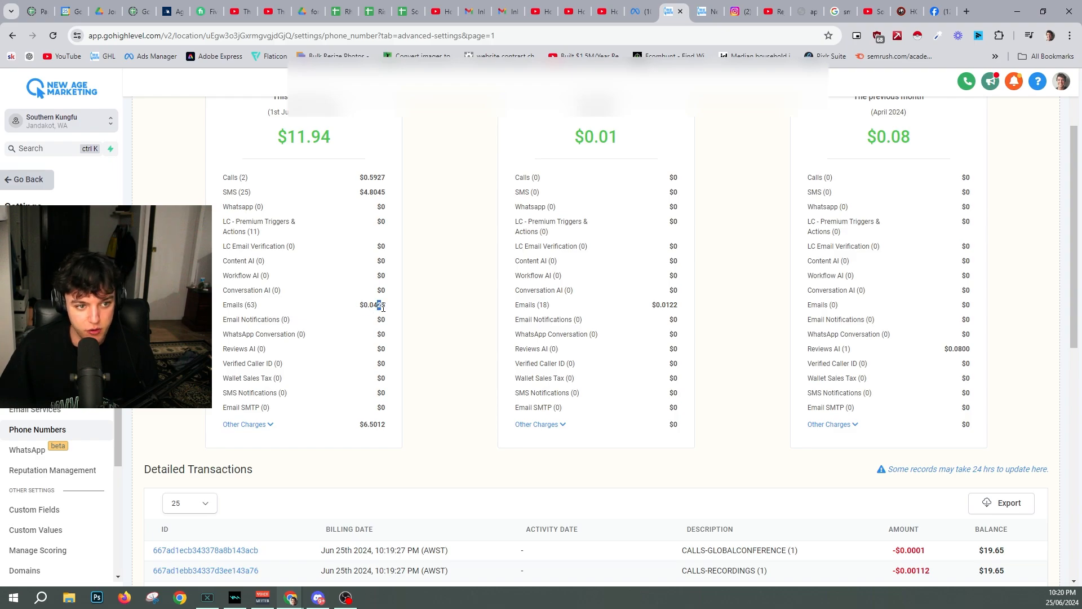
left_click_drag(364, 308, 387, 308)
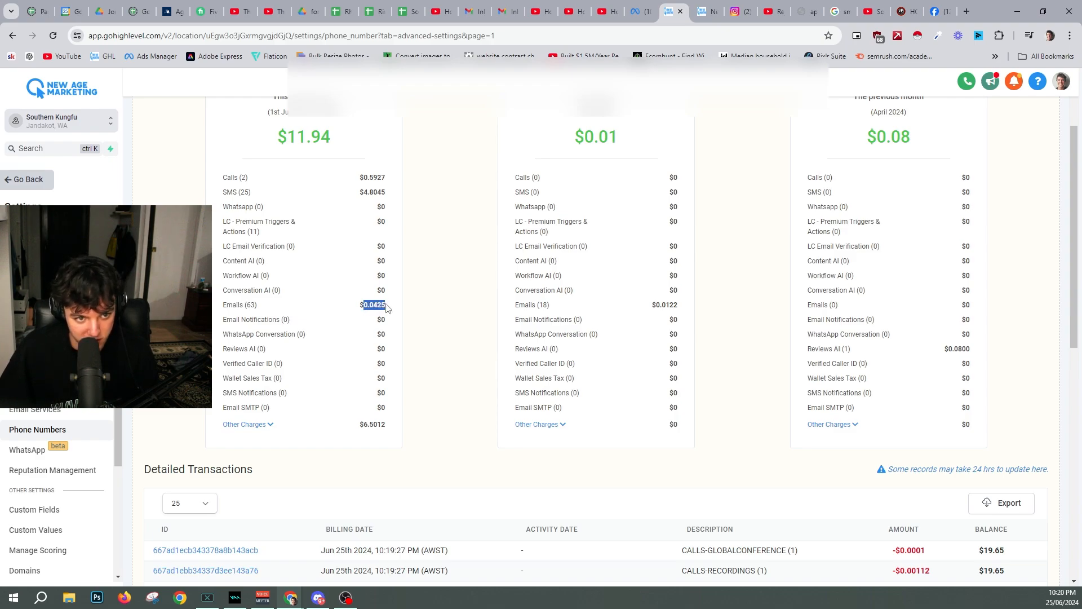
left_click_drag(226, 192, 246, 191)
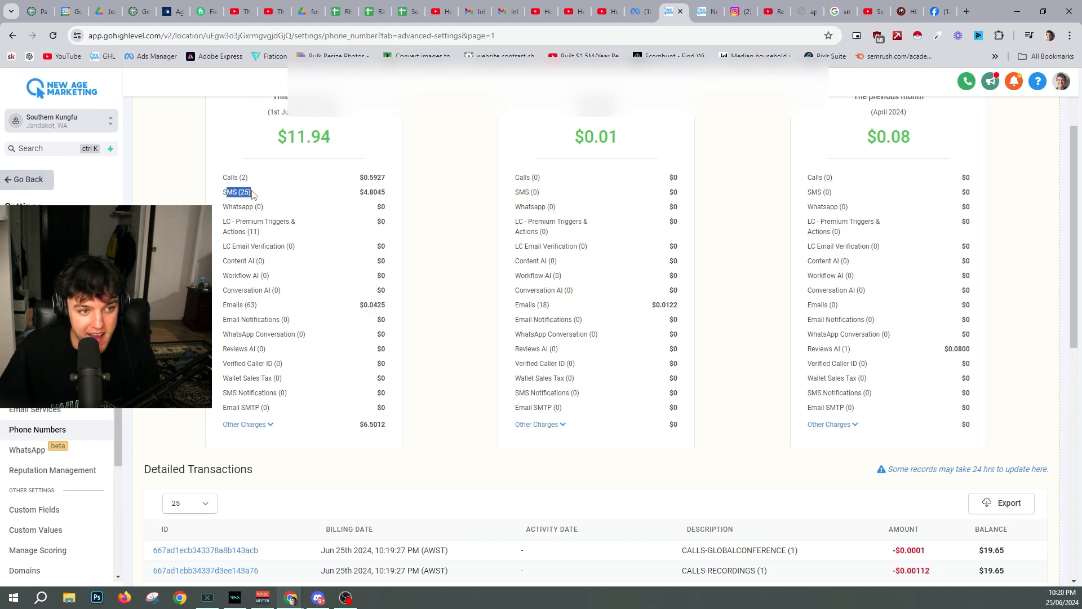
left_click_drag(359, 192, 376, 190)
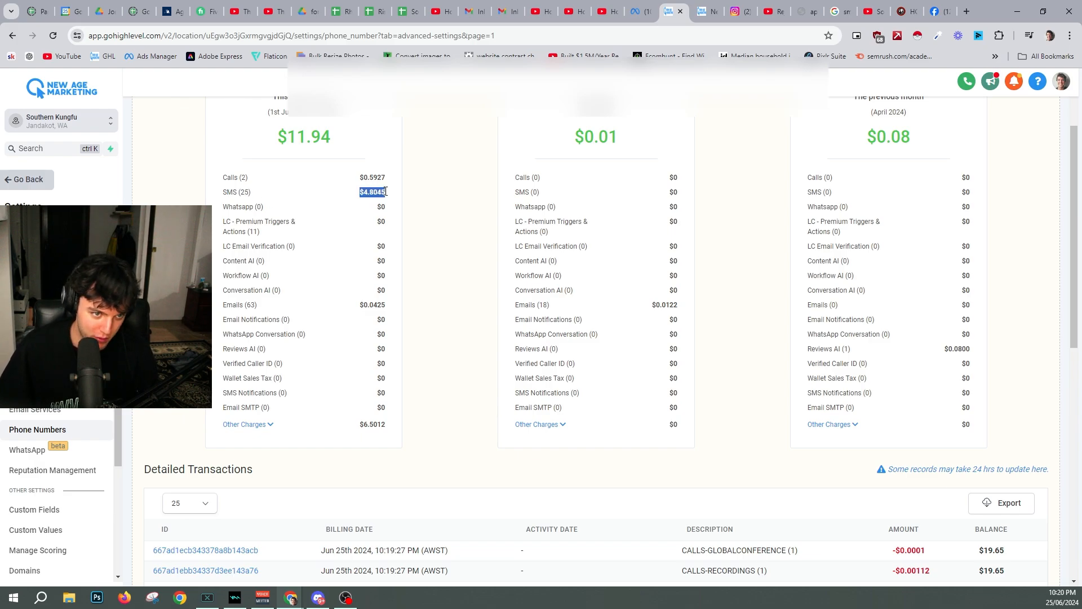
- Check this month's call charges and the individual amounts under Detailed Transactions
scroll(359, 288, "up", 1)
left_click(226, 233)
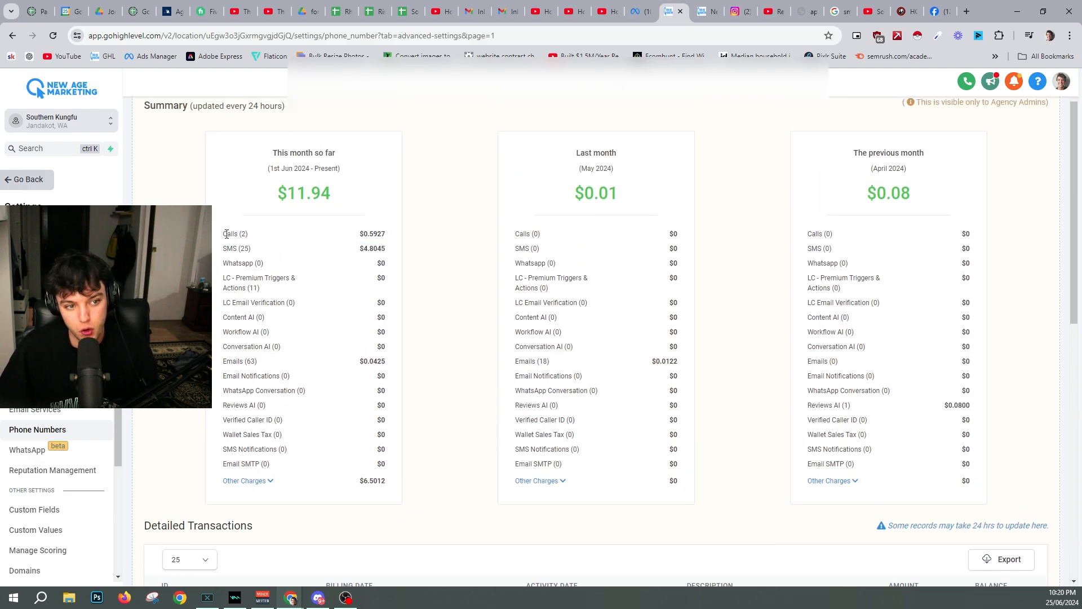
left_click_drag(360, 233, 383, 230)
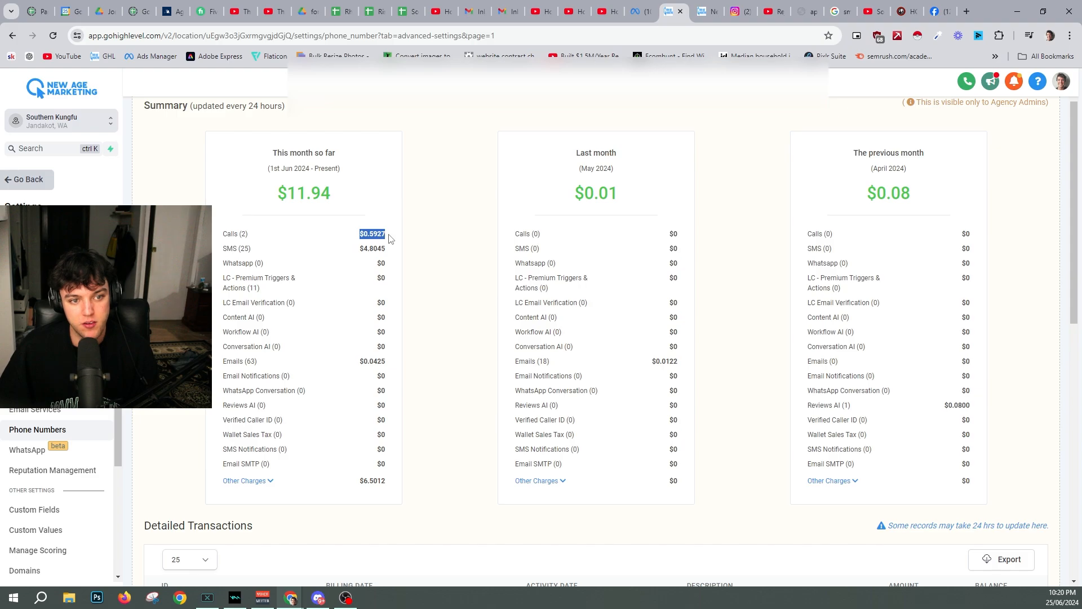
left_click(395, 241)
scroll(399, 241, "down", 8)
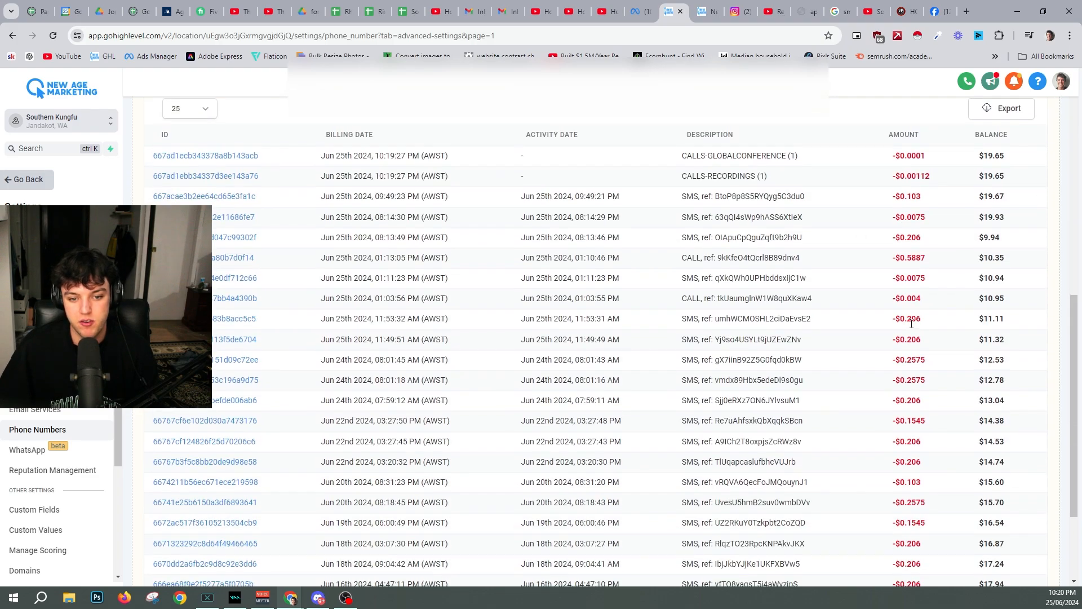
scroll(912, 324, "down", 3)
scroll(994, 526, "up", 10)
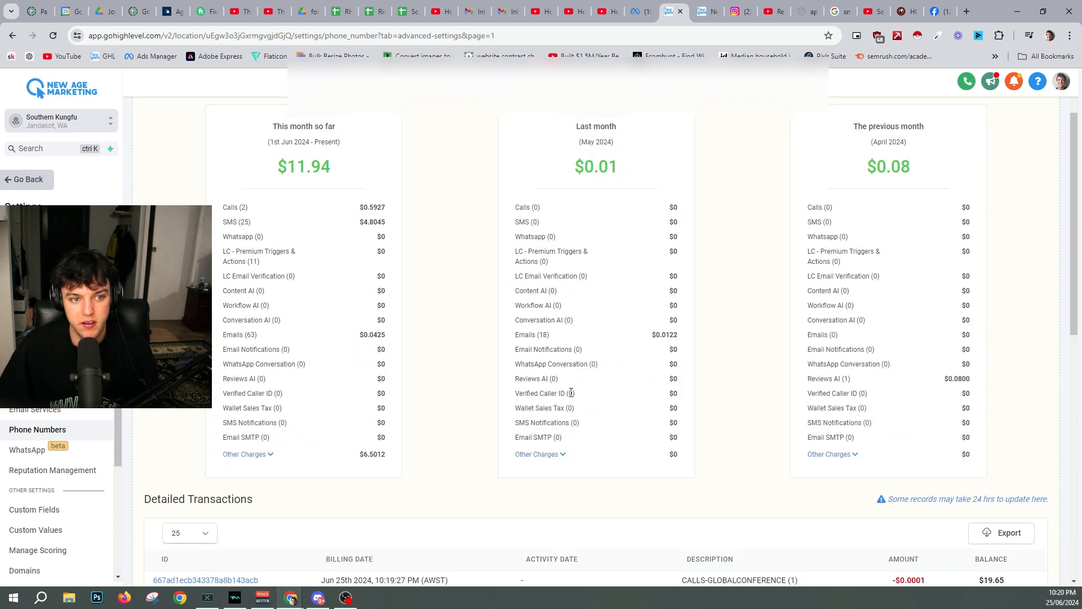
- Compare this month's call, SMS and email charges, focusing on the cost of SMS against email
double_click(372, 287)
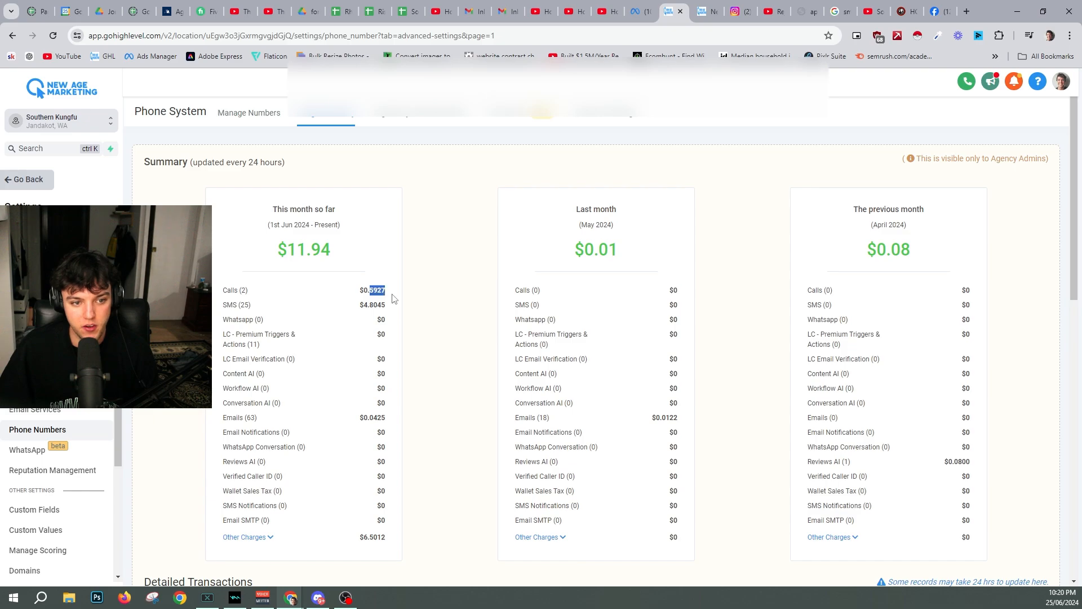
left_click(294, 310)
left_click_drag(251, 305, 378, 304)
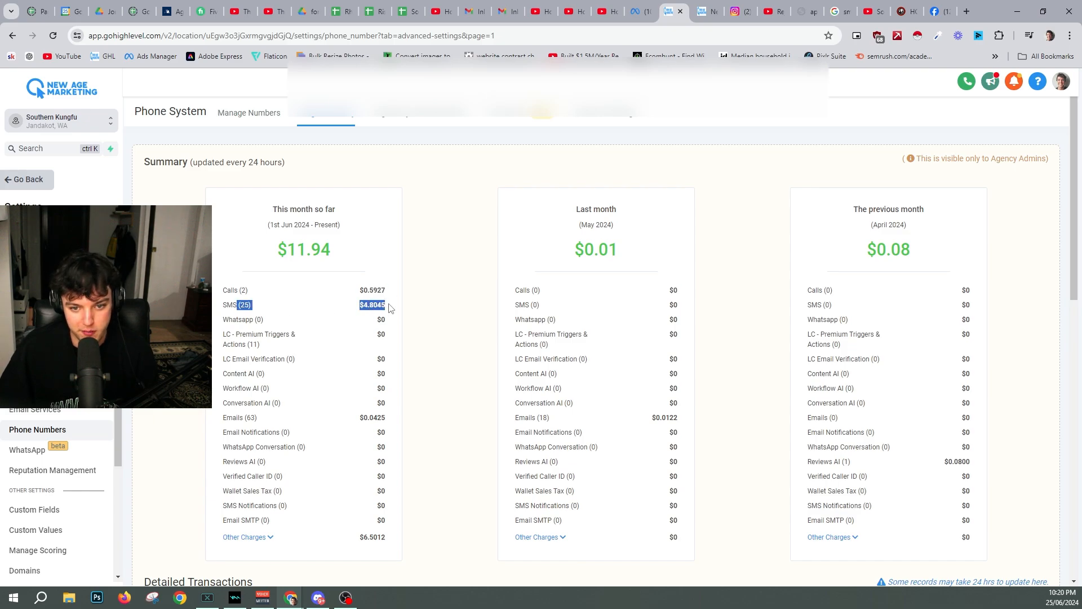
left_click(390, 307)
left_click_drag(386, 417, 218, 427)
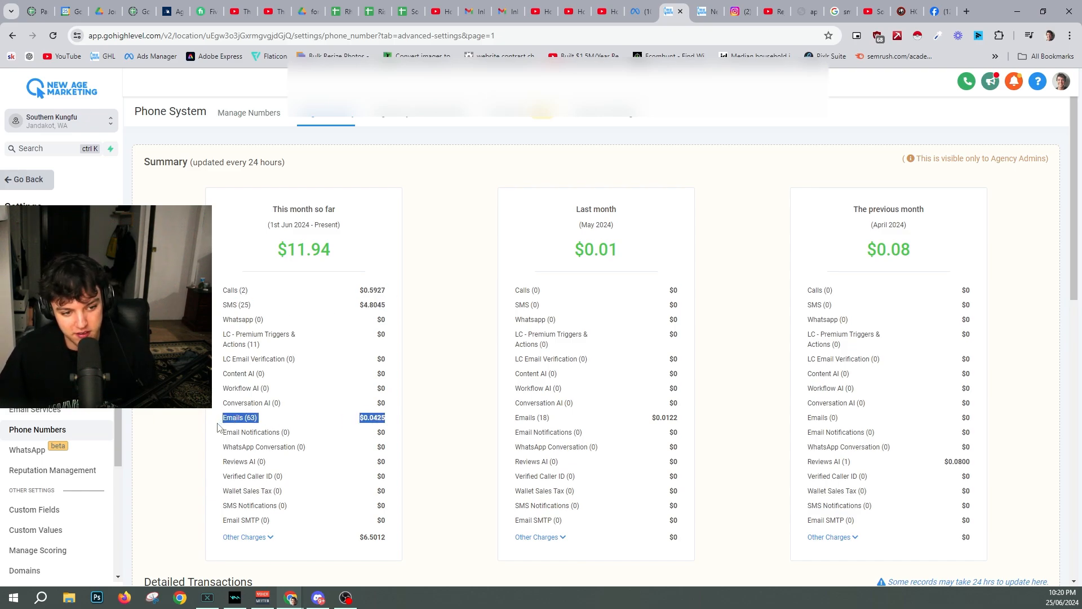
left_click(353, 418)
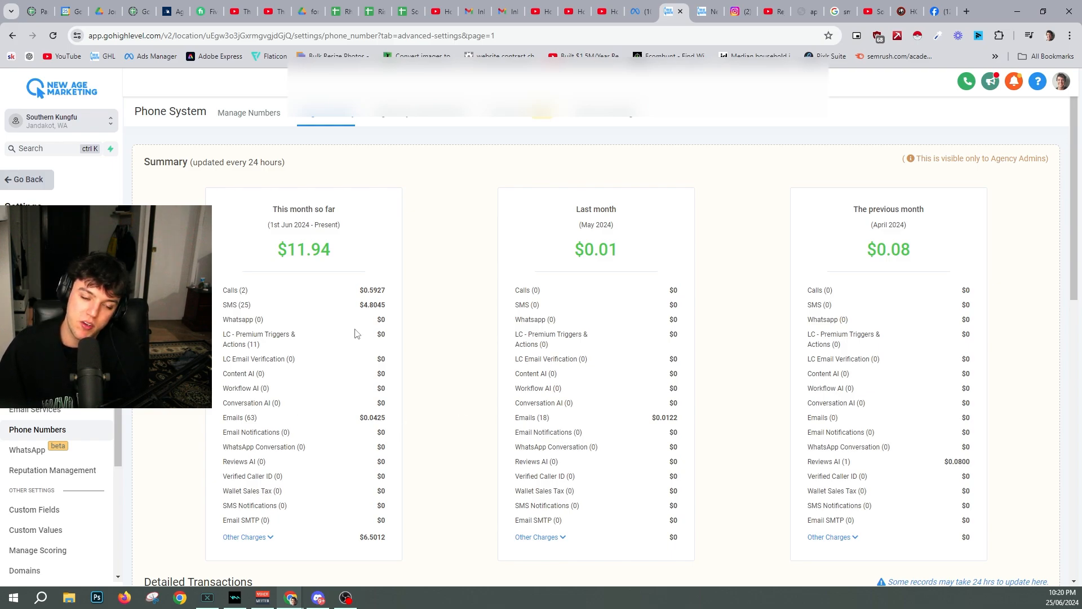
left_click_drag(223, 305, 390, 322)
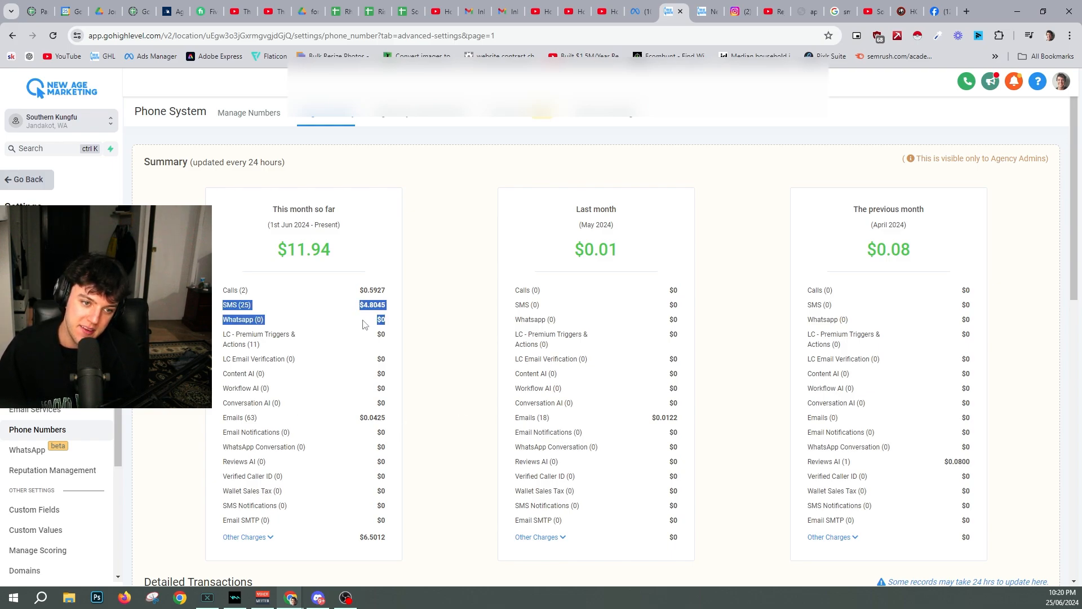
left_click(358, 313)
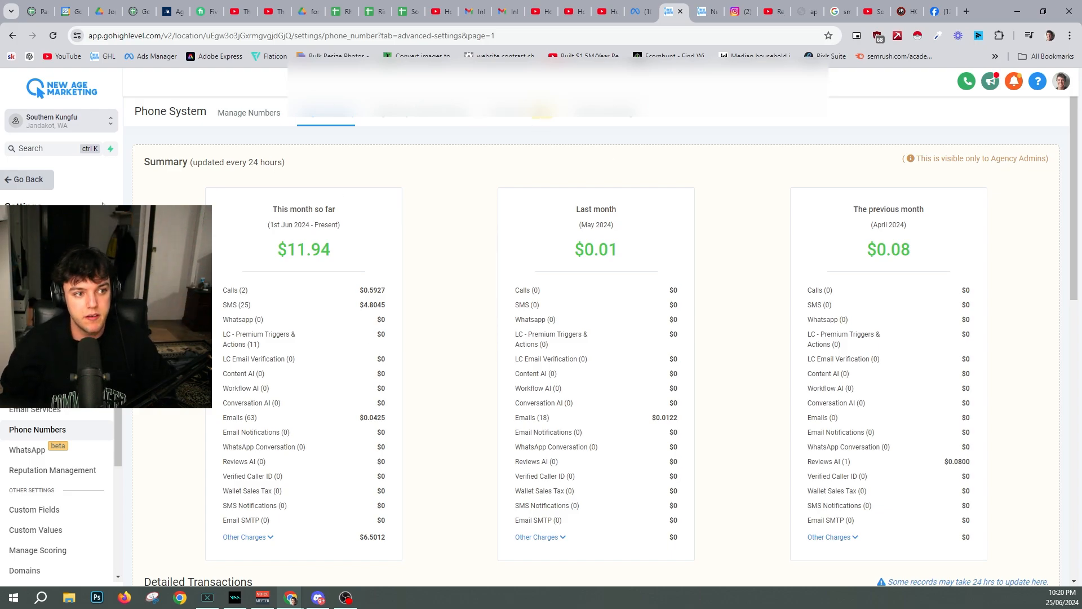
- Return to the Automation workflow list and review the listed workflows with their statuses and enrollment figures
left_click(40, 186)
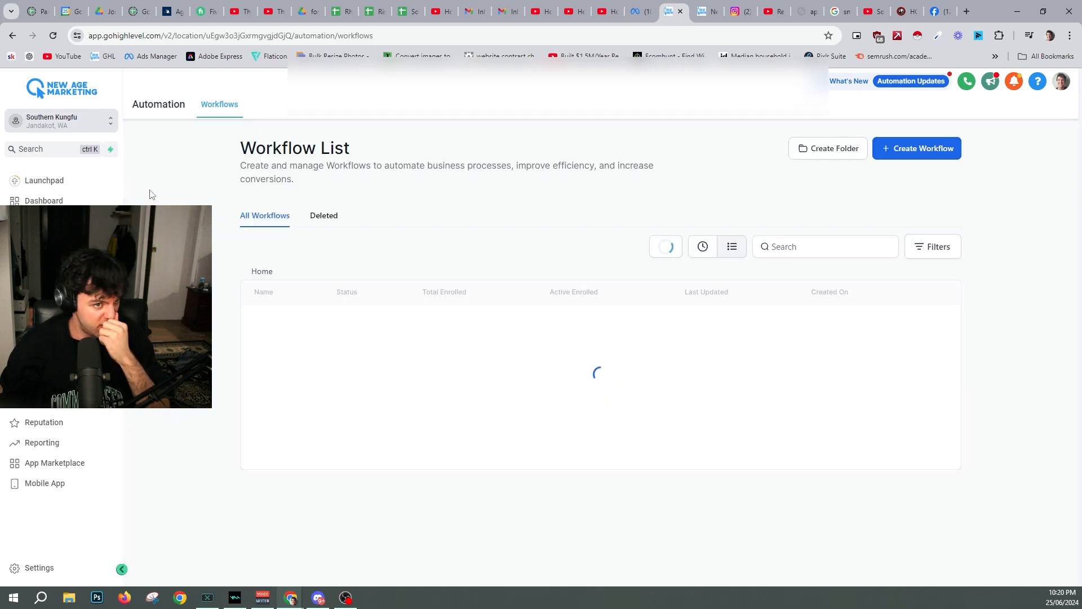
scroll(261, 286, "down", 4)
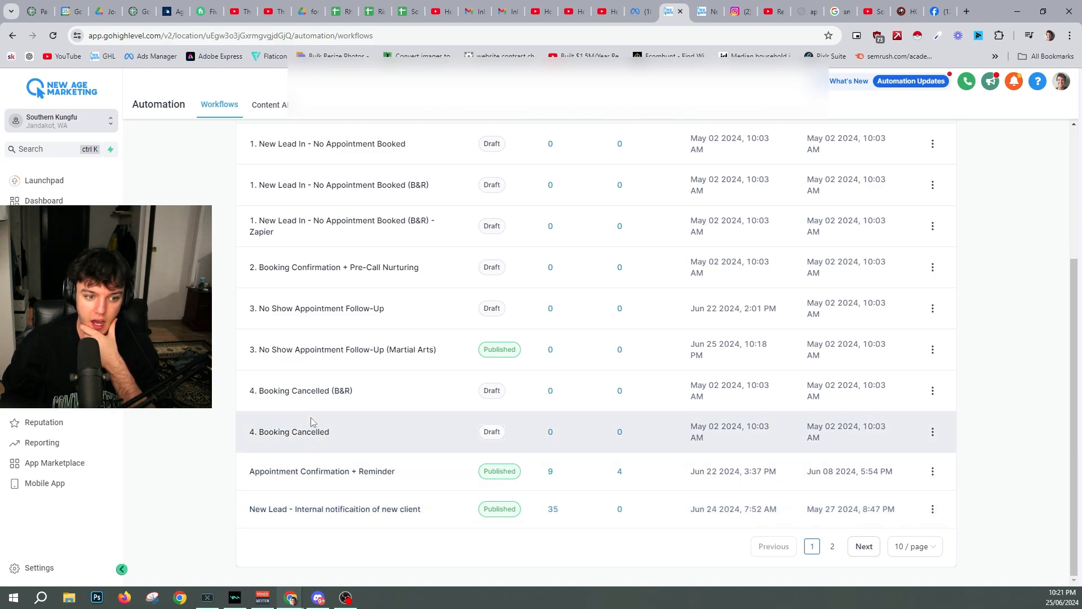
scroll(316, 449, "up", 3)
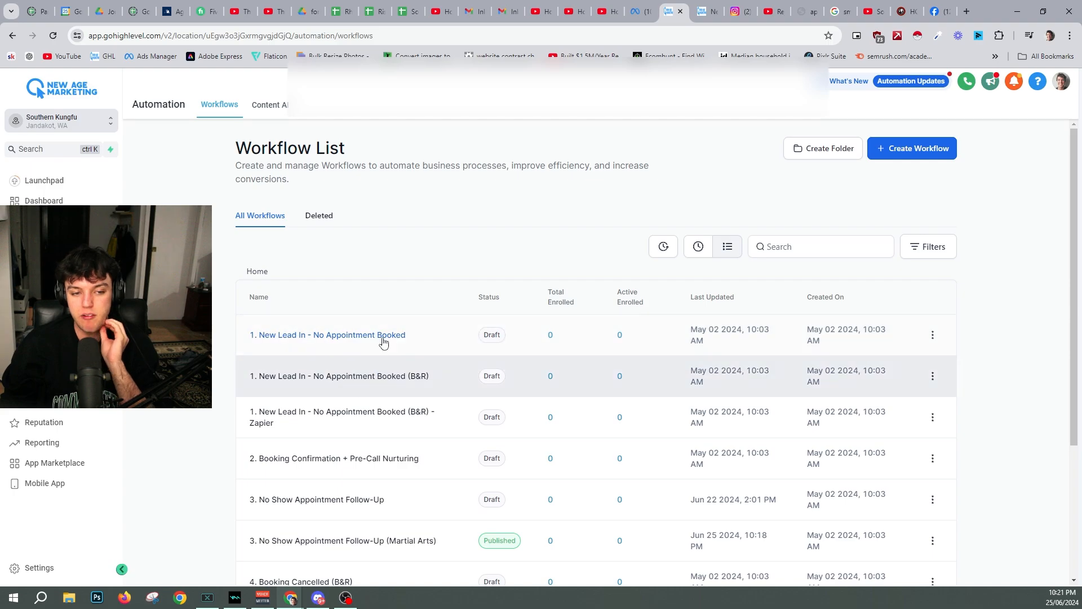
scroll(387, 335, "down", 1)
scroll(387, 335, "down", 1)
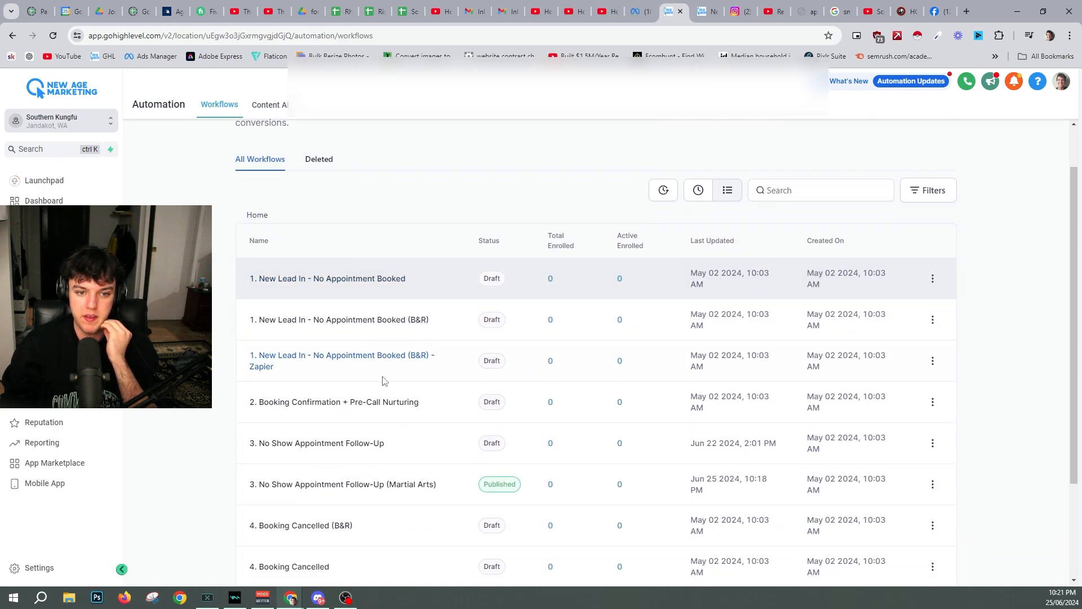
scroll(515, 366, "down", 2)
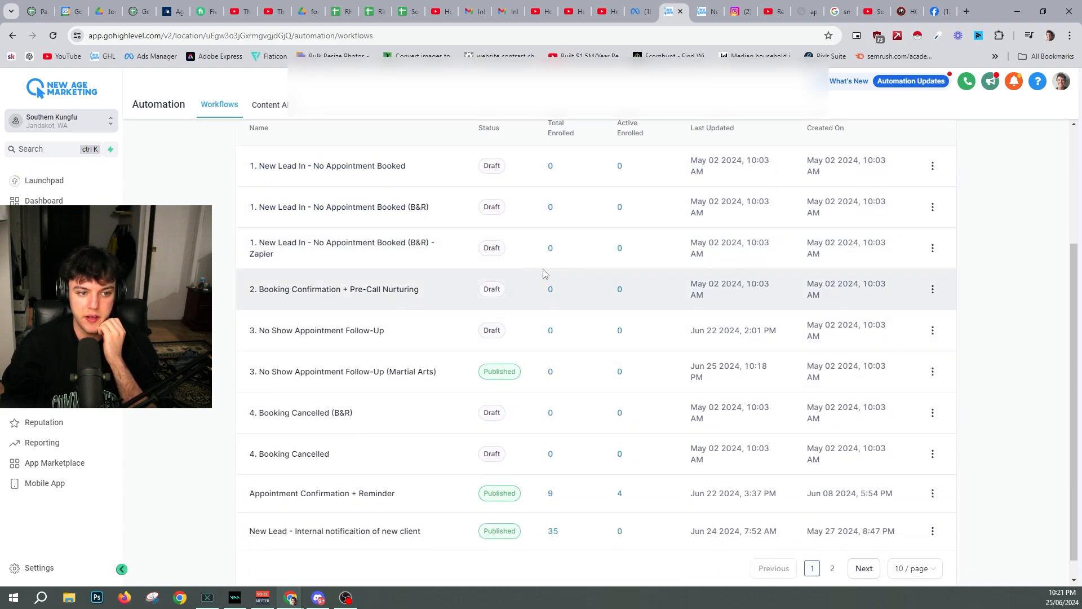
- Examine the sequence of SMS, email and wait actions in the "1. New Lead In - No Appointment Booked (B&R) - Zapier" workflow, then return to the workflow list
scroll(466, 454, "down", 1)
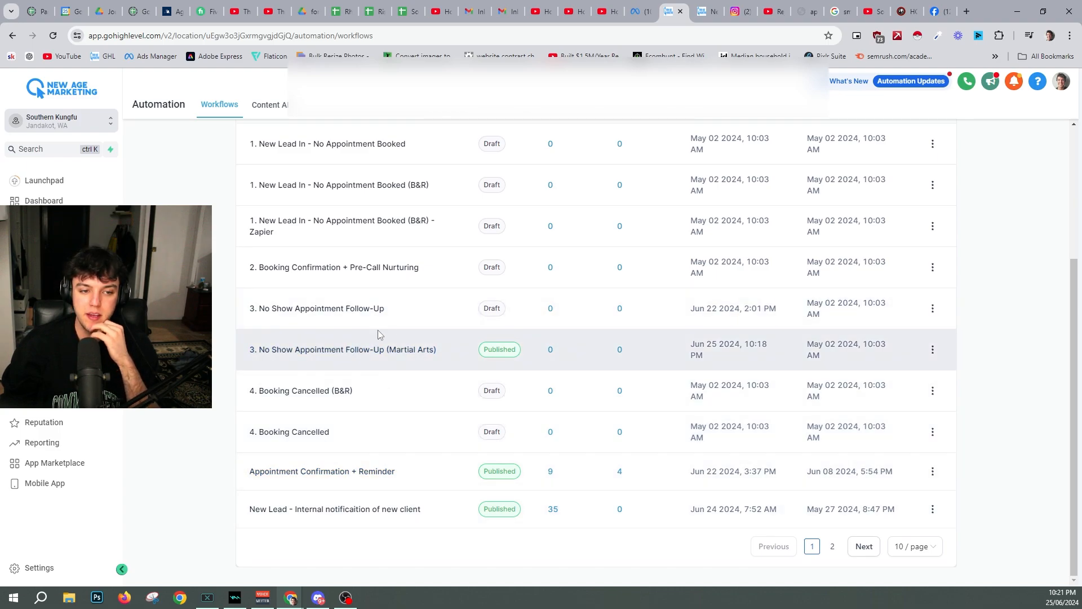
scroll(383, 366, "up", 1)
scroll(381, 522, "down", 1)
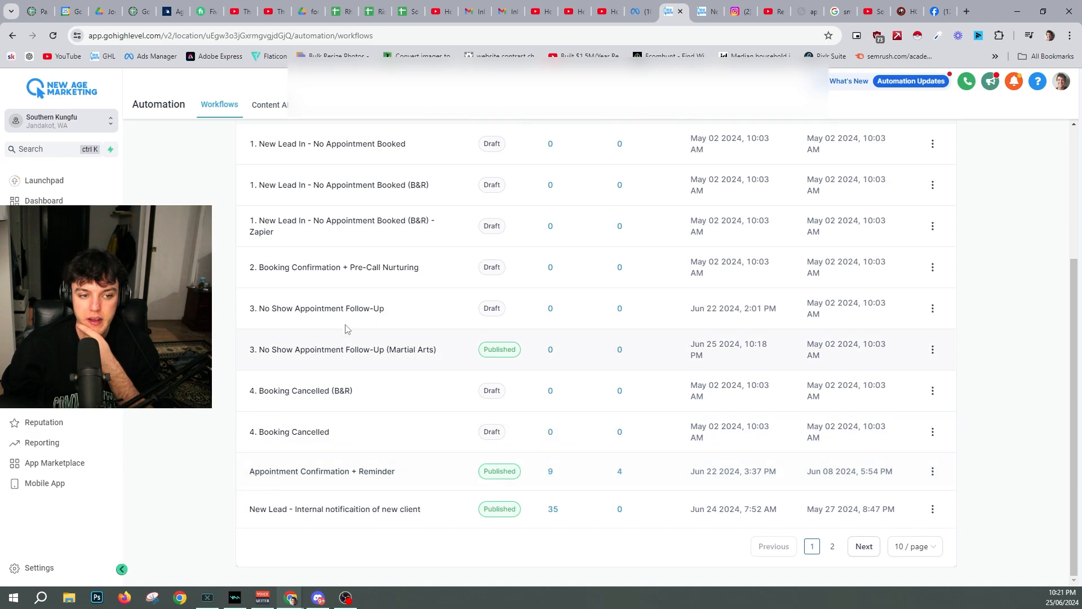
left_click(395, 228)
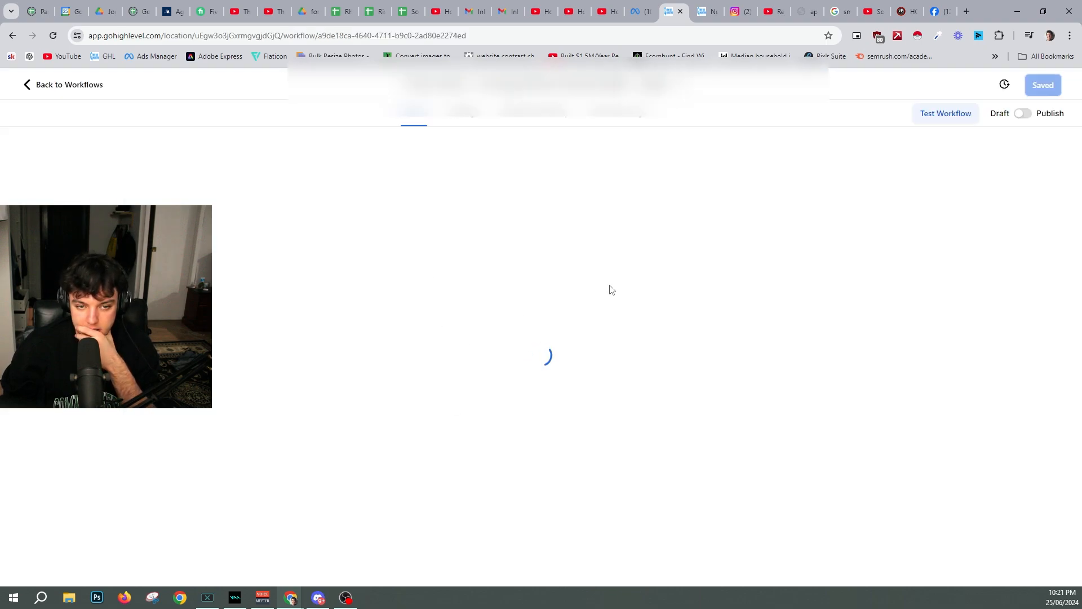
scroll(592, 345, "down", 4)
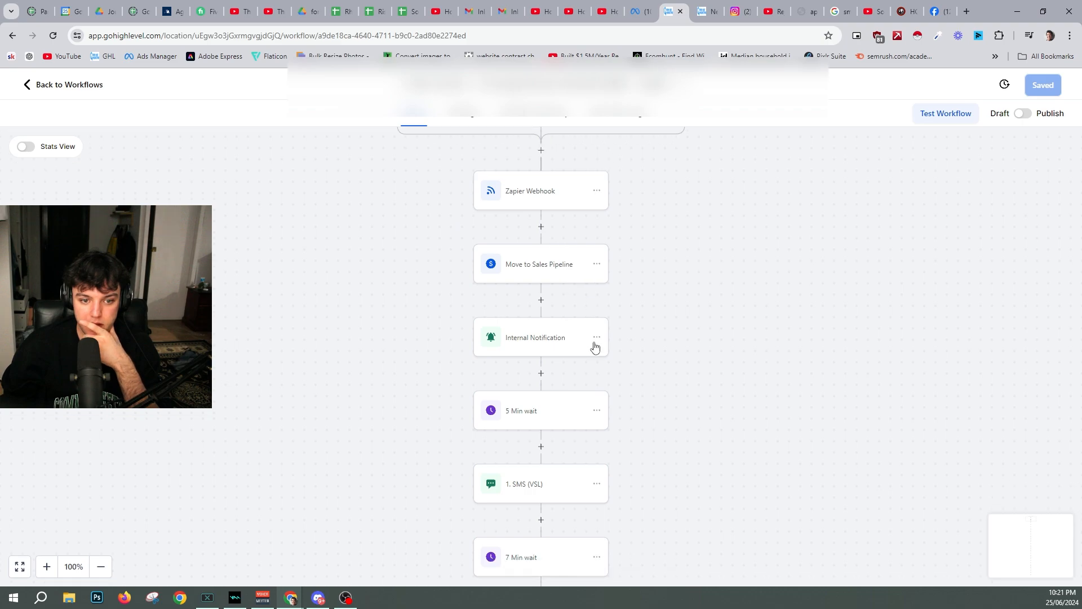
scroll(554, 479, "down", 10)
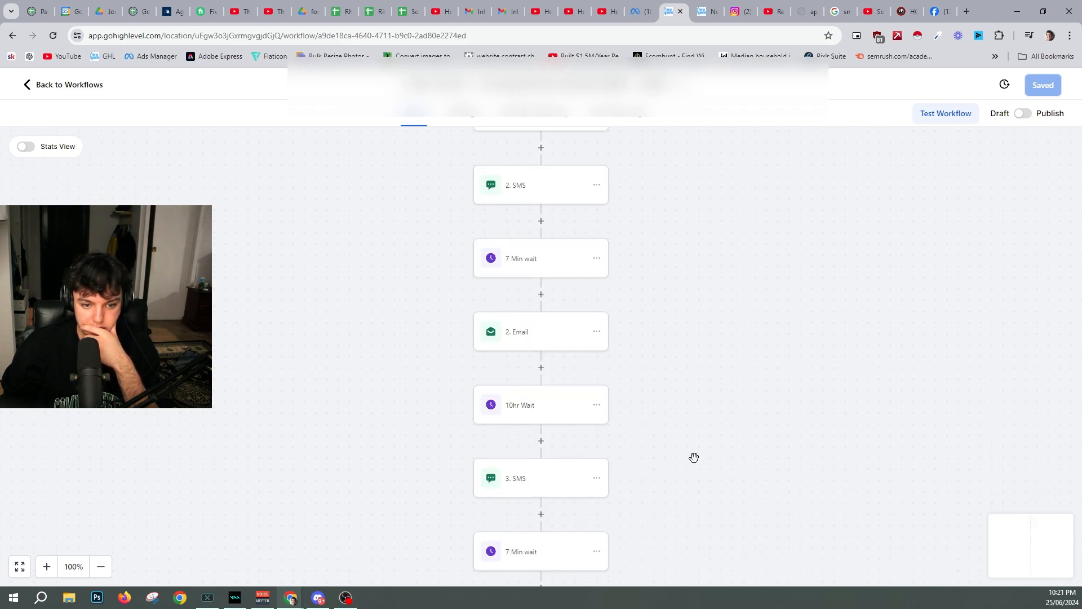
scroll(541, 449, "down", 15)
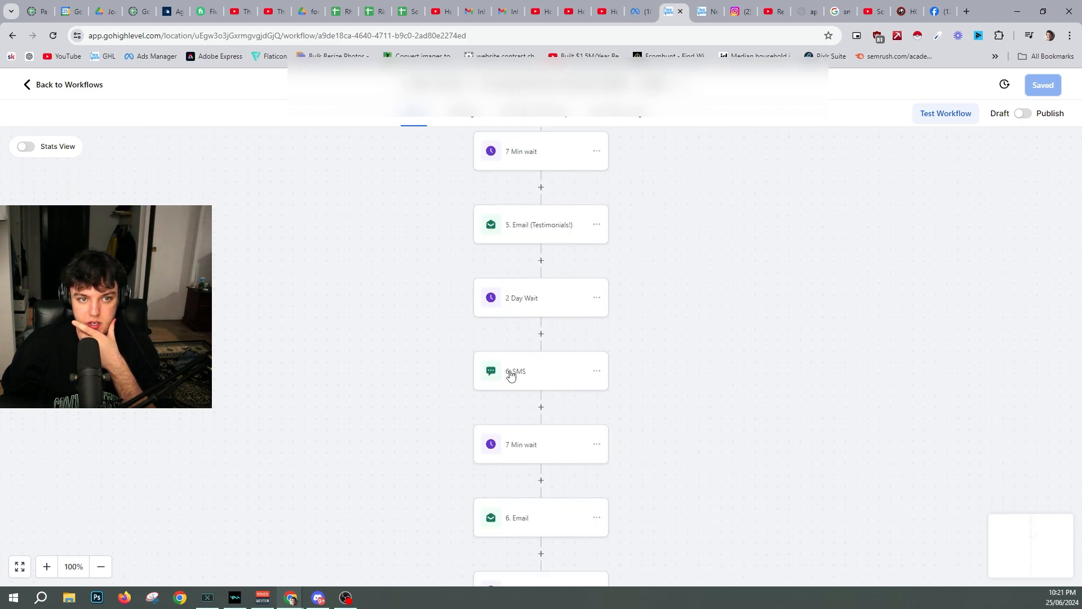
scroll(547, 424, "down", 15)
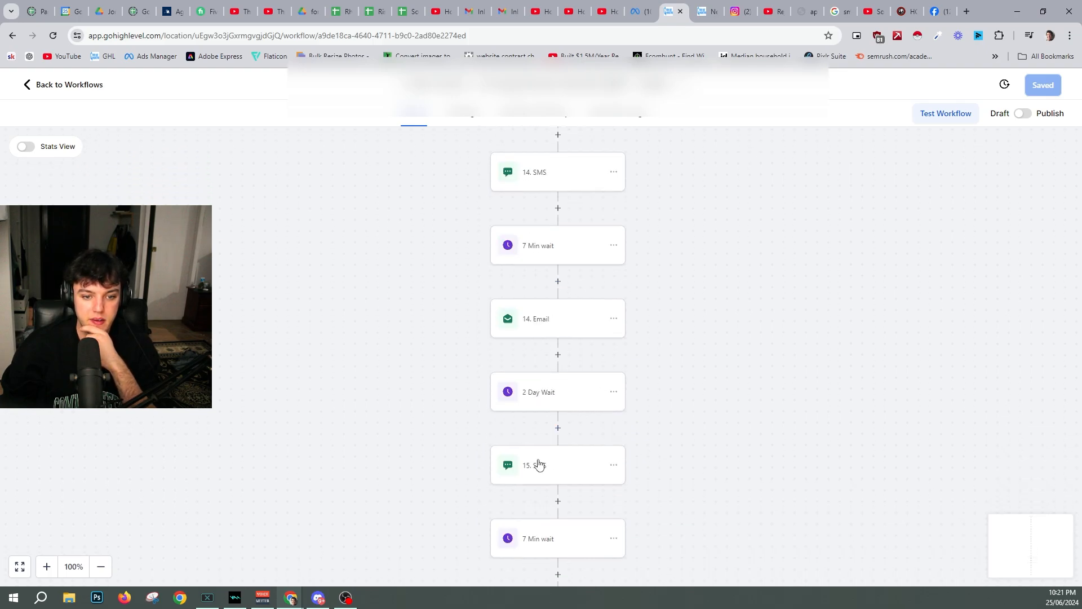
scroll(539, 464, "down", 12)
left_click(66, 90)
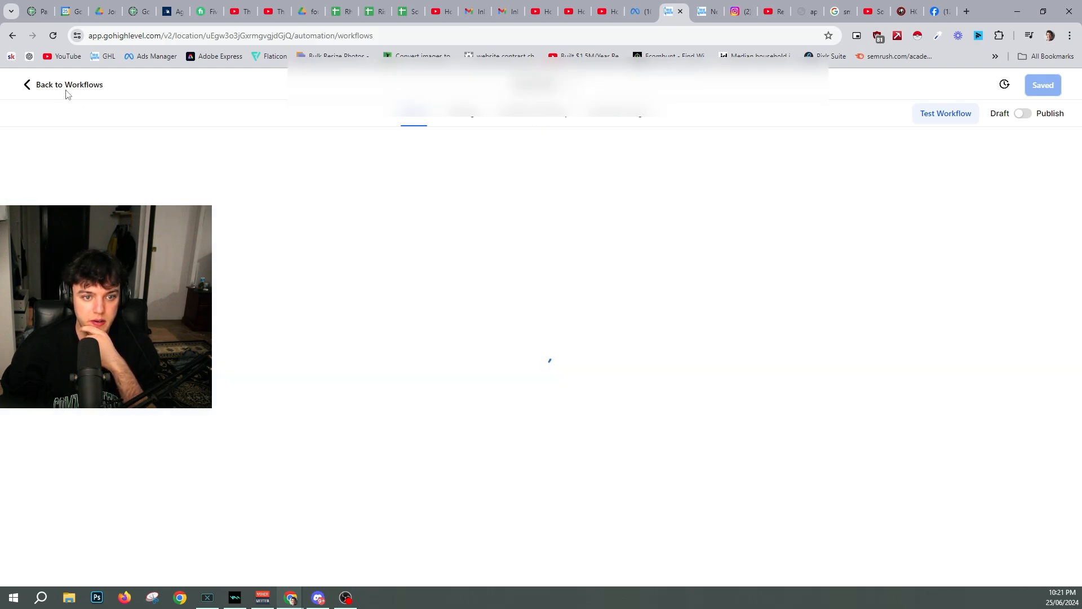
- Open the New Lead internal notification workflow and compare its Opportunity Created trigger filters with the Perth Region opportunity stages
scroll(351, 432, "down", 3)
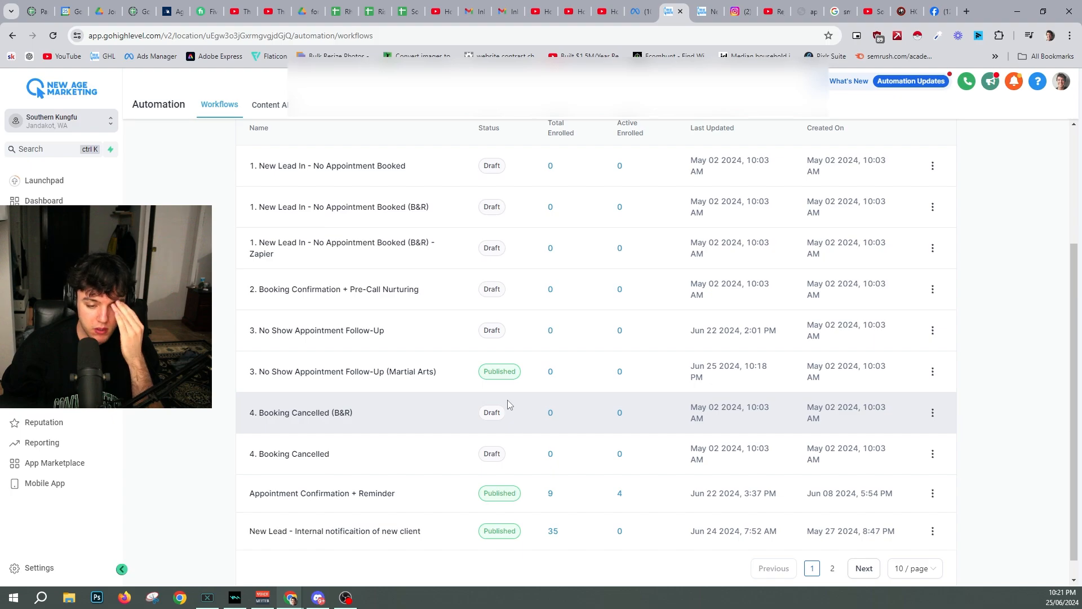
left_click(350, 531)
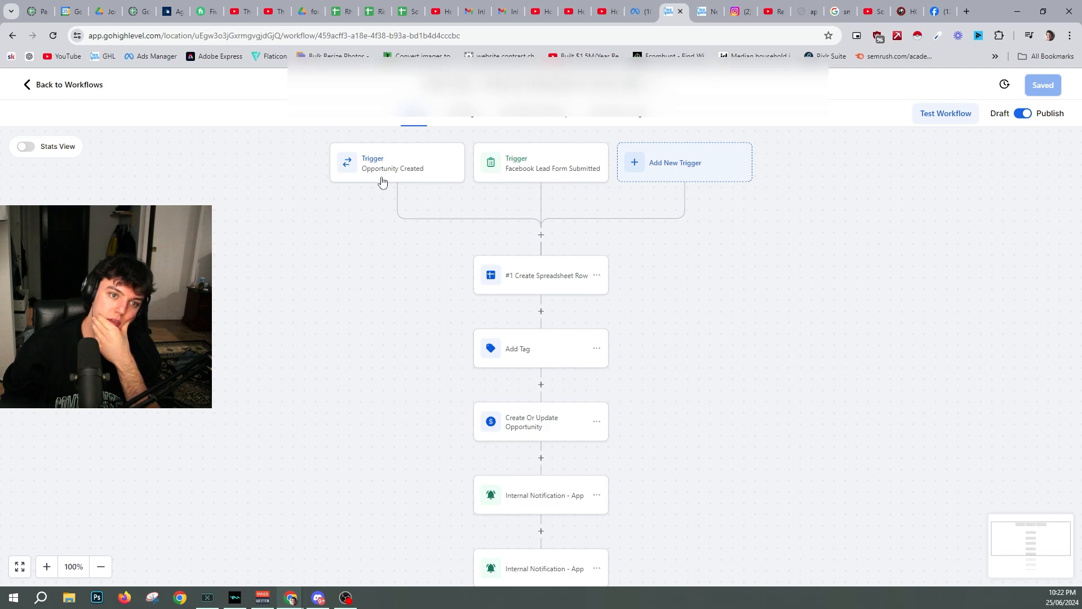
left_click(388, 201)
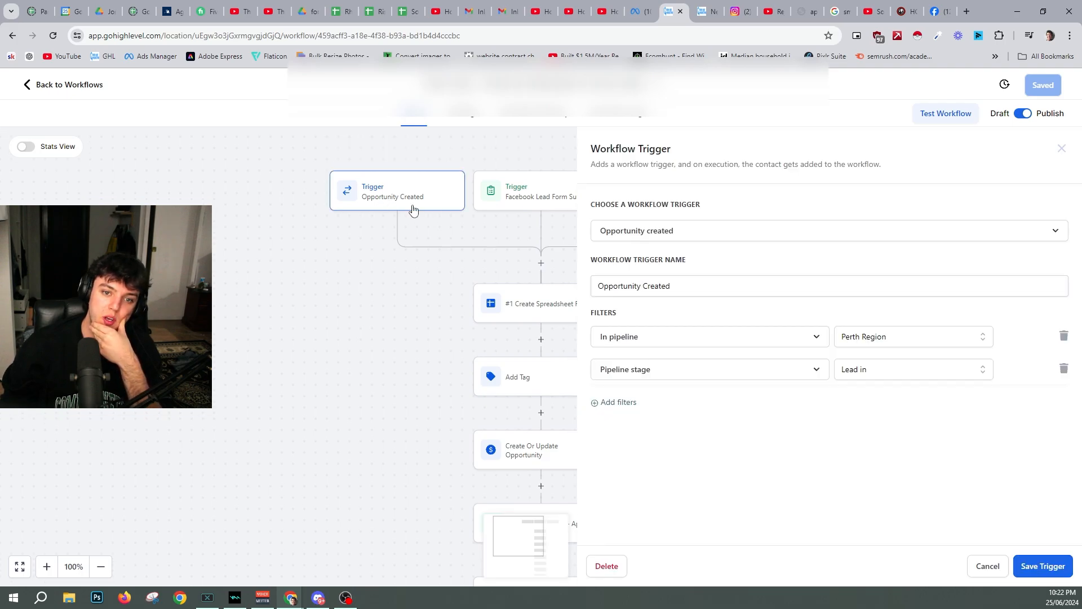
left_click(707, 12)
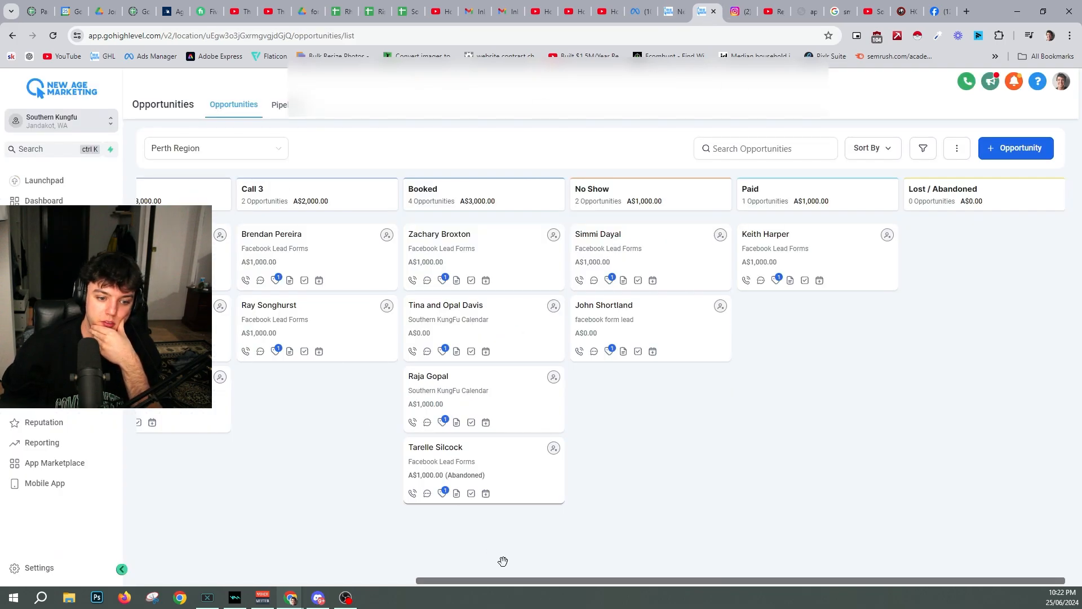
left_click_drag(511, 580, 132, 537)
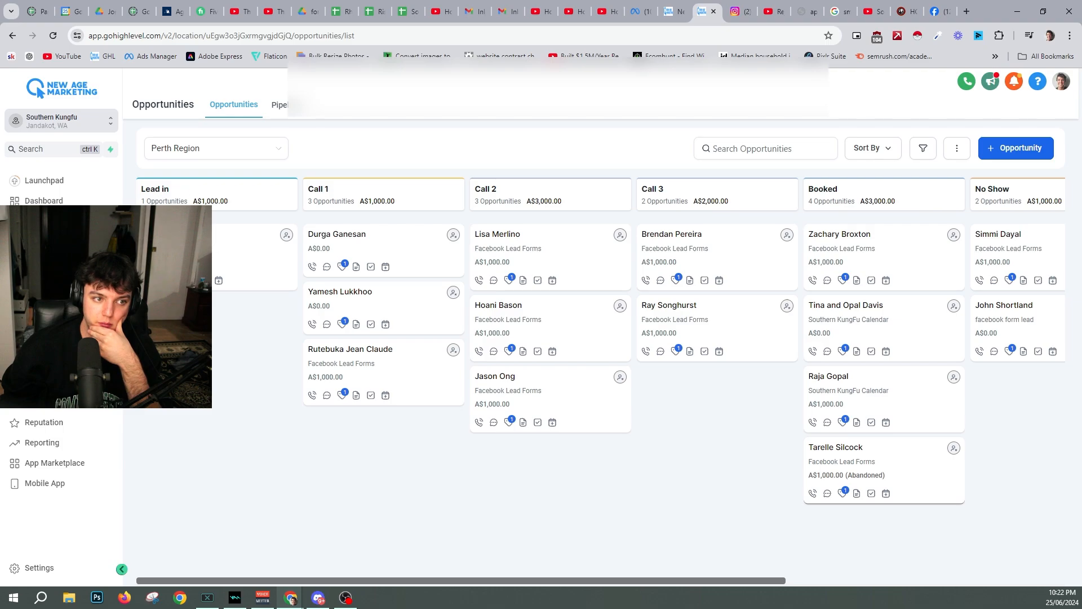
left_click(675, 17)
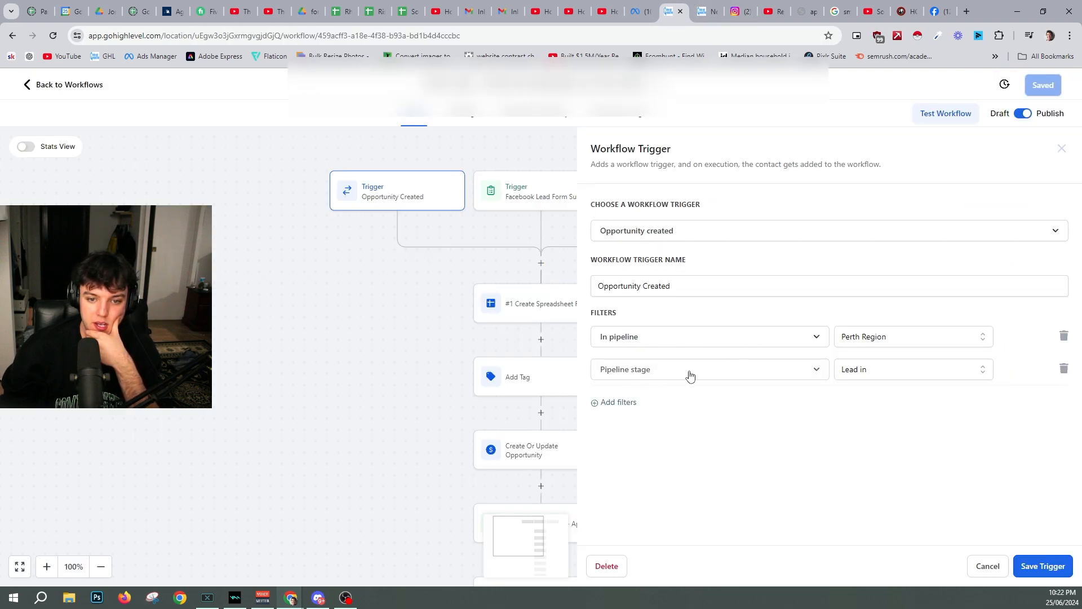
left_click(705, 12)
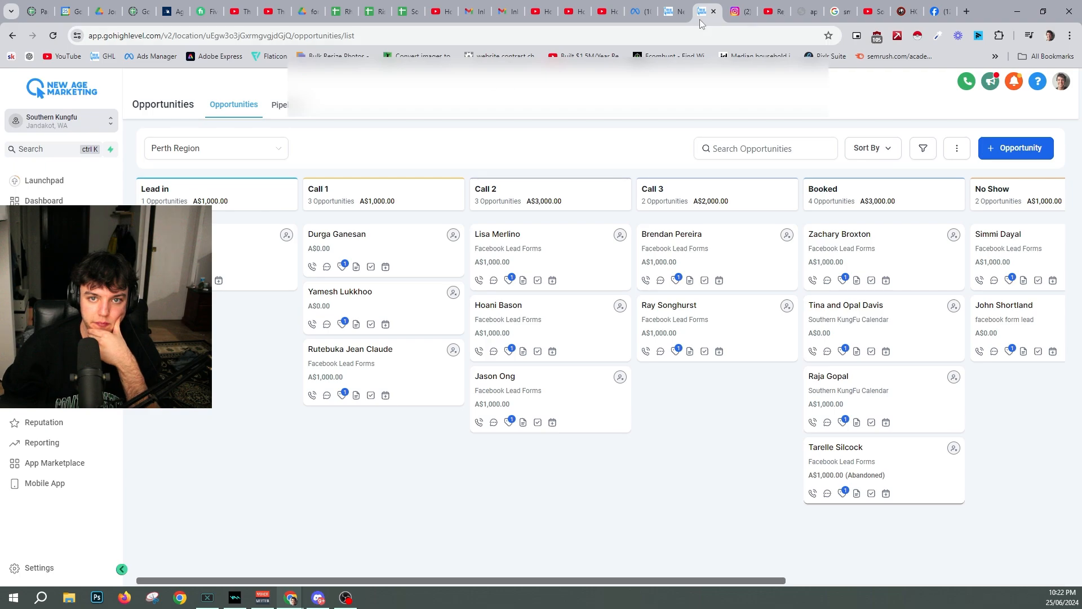
left_click(674, 13)
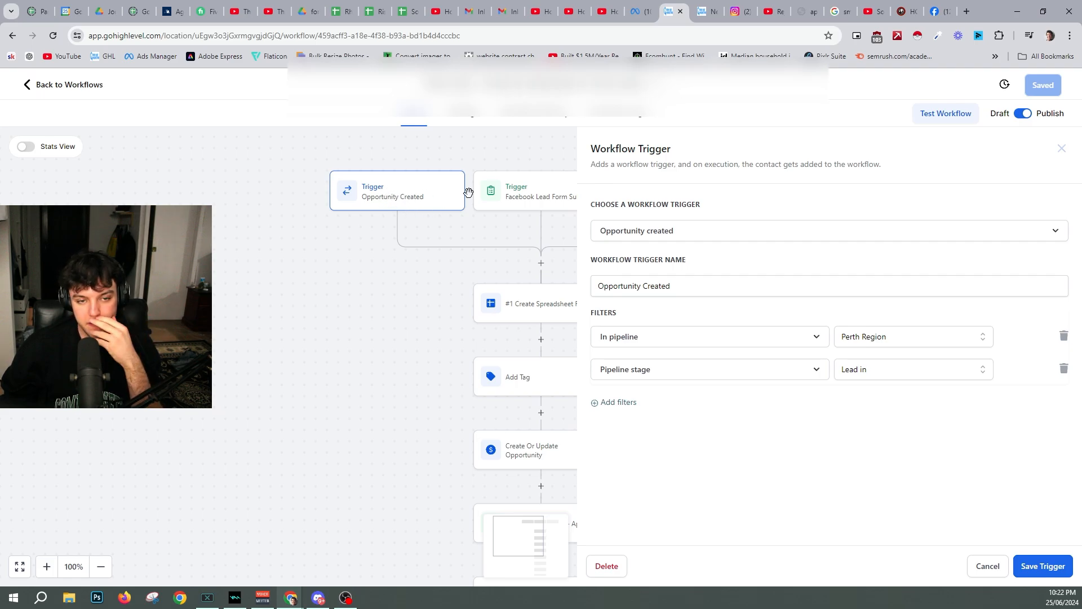
- Inspect the Facebook Lead Form Submitted trigger and check it against the Perth Region opportunities board
left_click(523, 191)
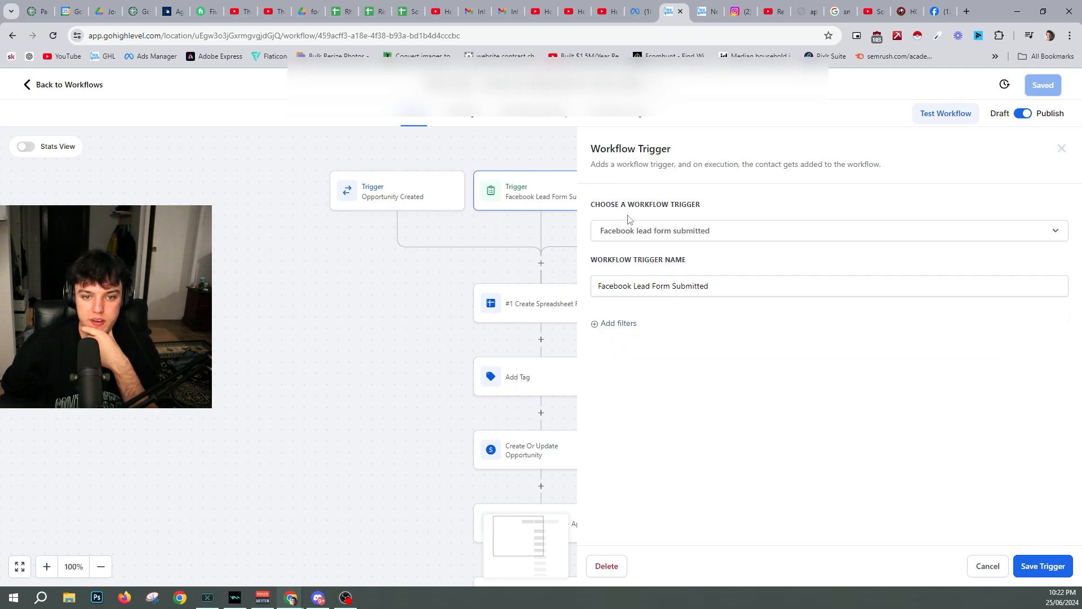
key("ctrl+Tab")
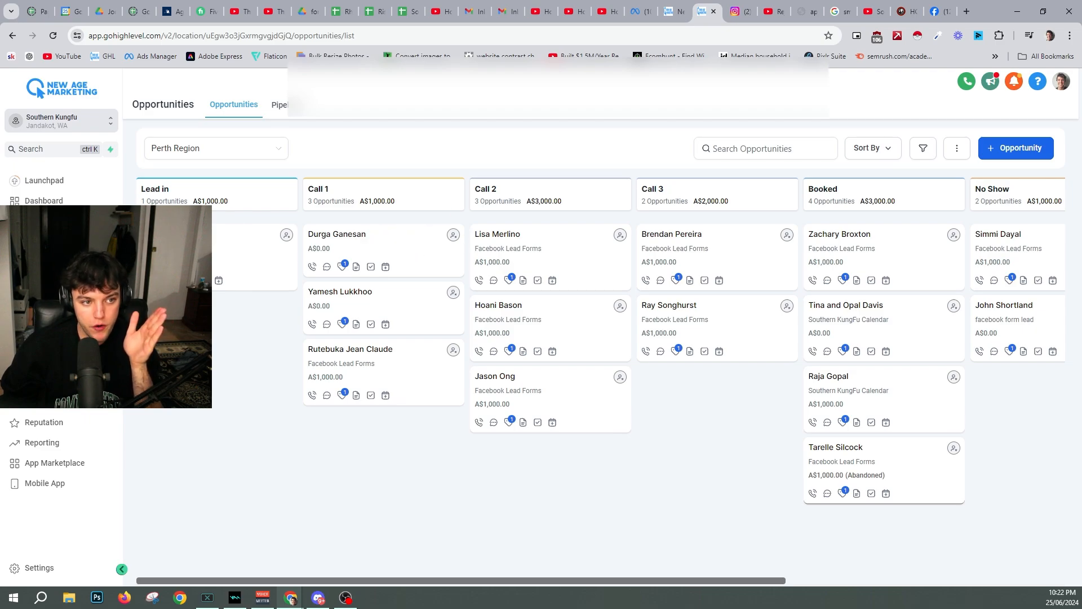
left_click(669, 11)
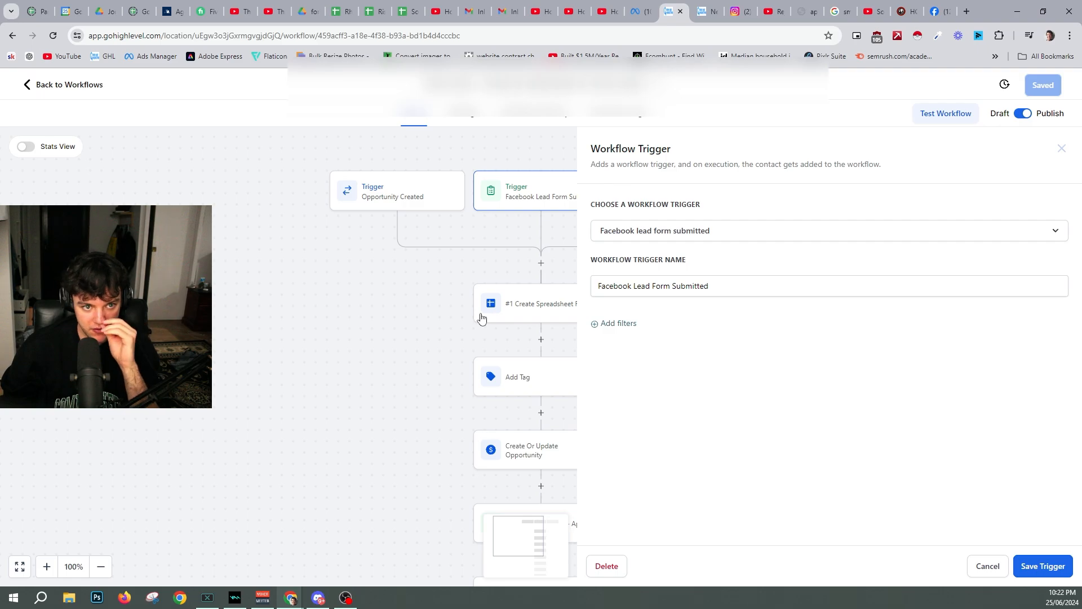
- Recheck the Opportunity Created trigger's type, name and filters alongside the Lead in stage on the opportunities board
left_click(414, 200)
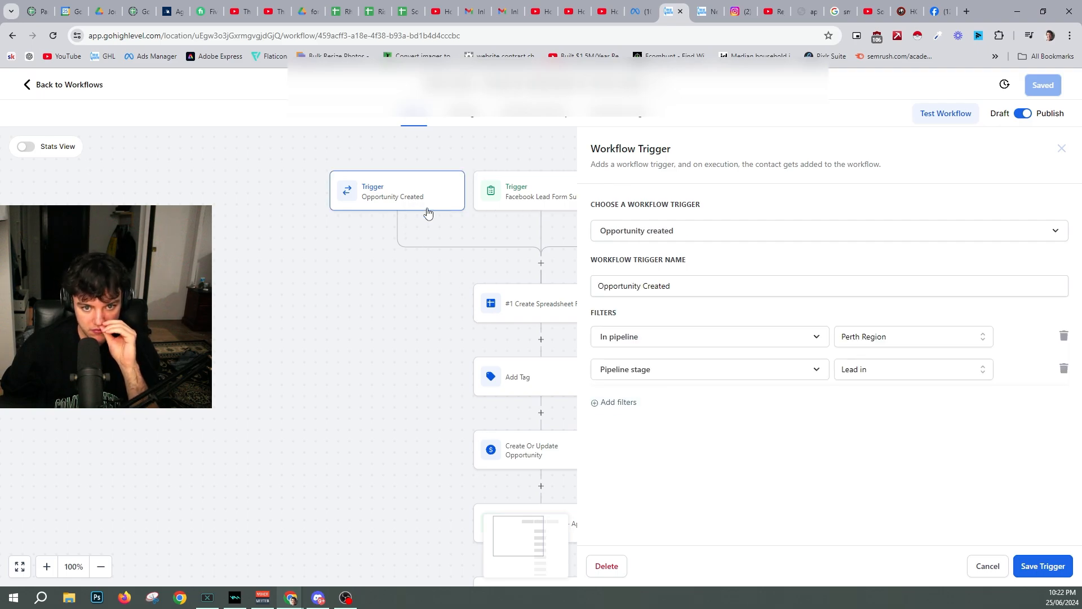
left_click(665, 288)
left_click(655, 230)
left_click(655, 230)
left_click(703, 16)
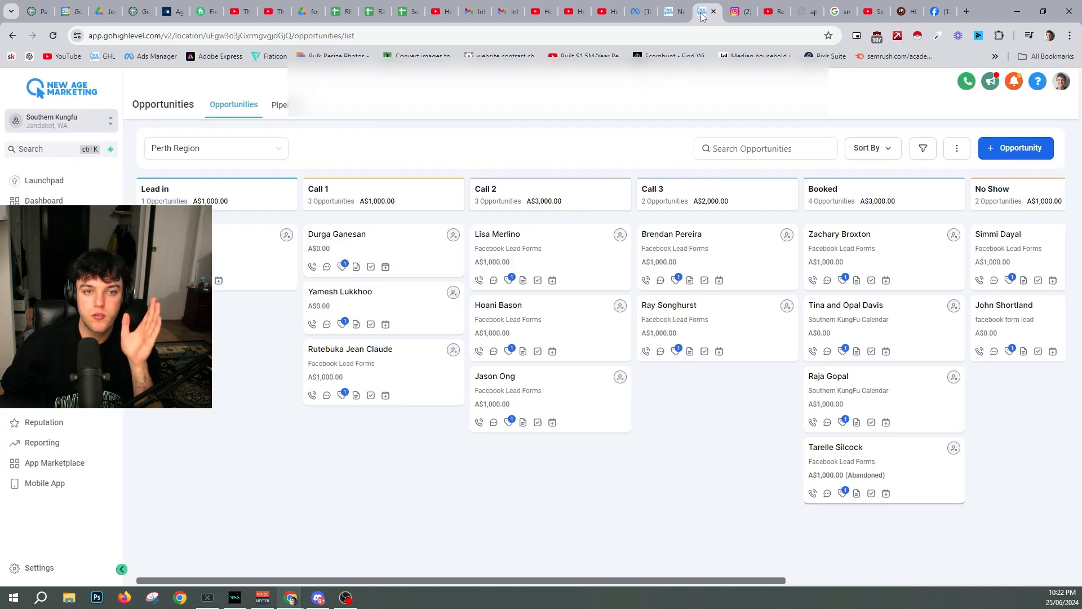
left_click(673, 15)
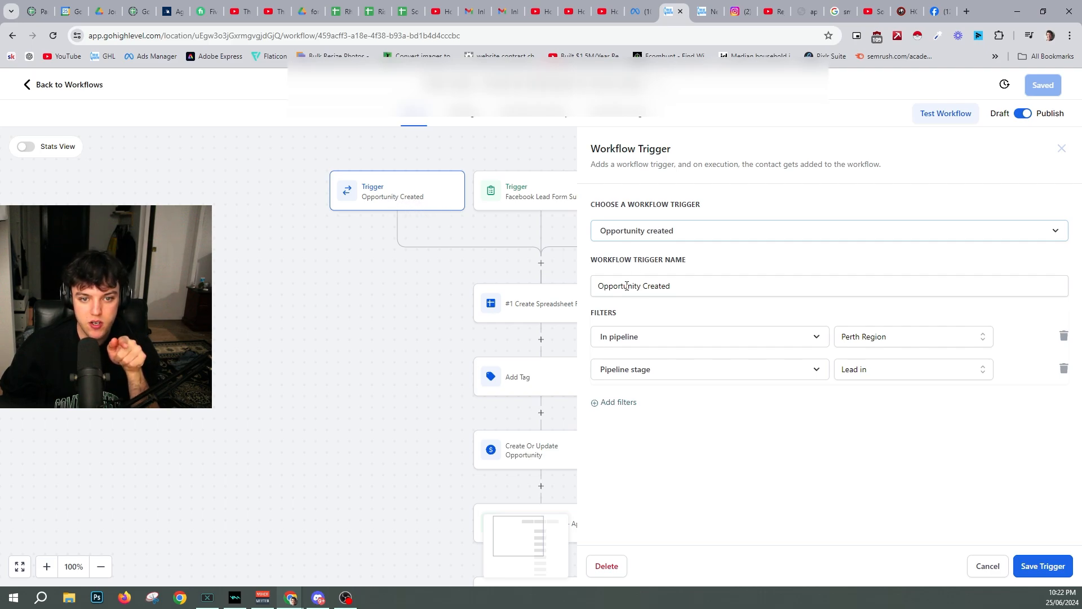
triple_click(596, 280)
key("ctrl+Tab")
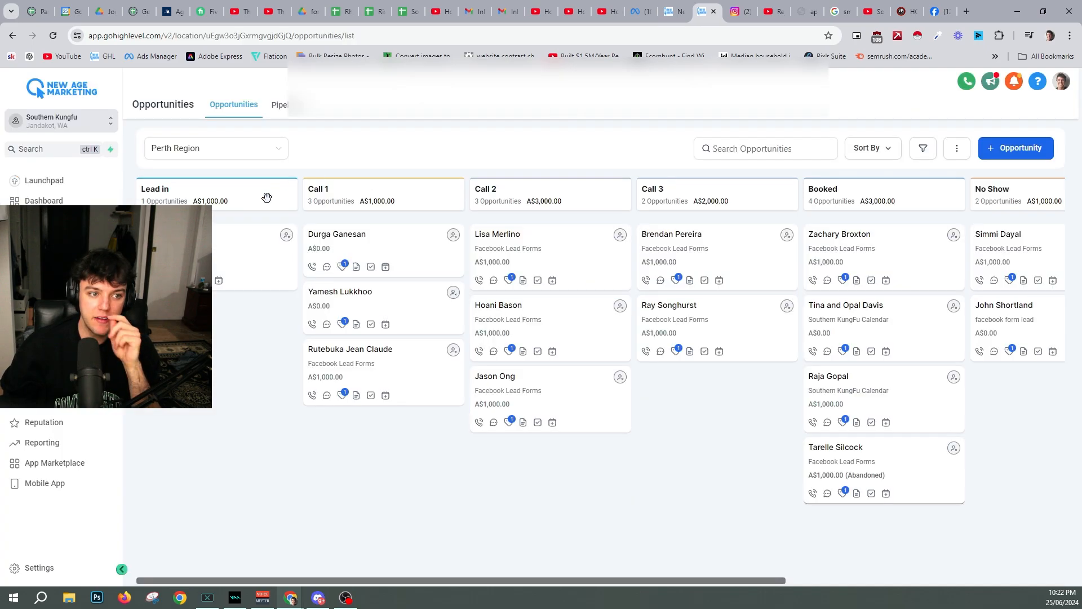
- Open a blank new opportunity form, view its available pipeline stages, and close it without creating anything
left_click(1008, 152)
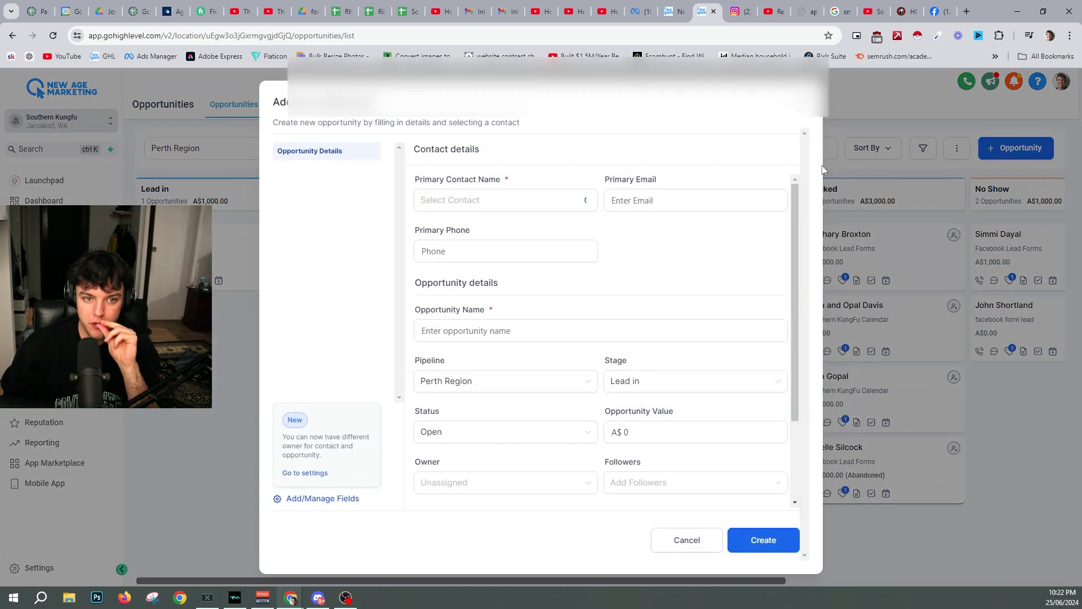
left_click(491, 205)
left_click(681, 253)
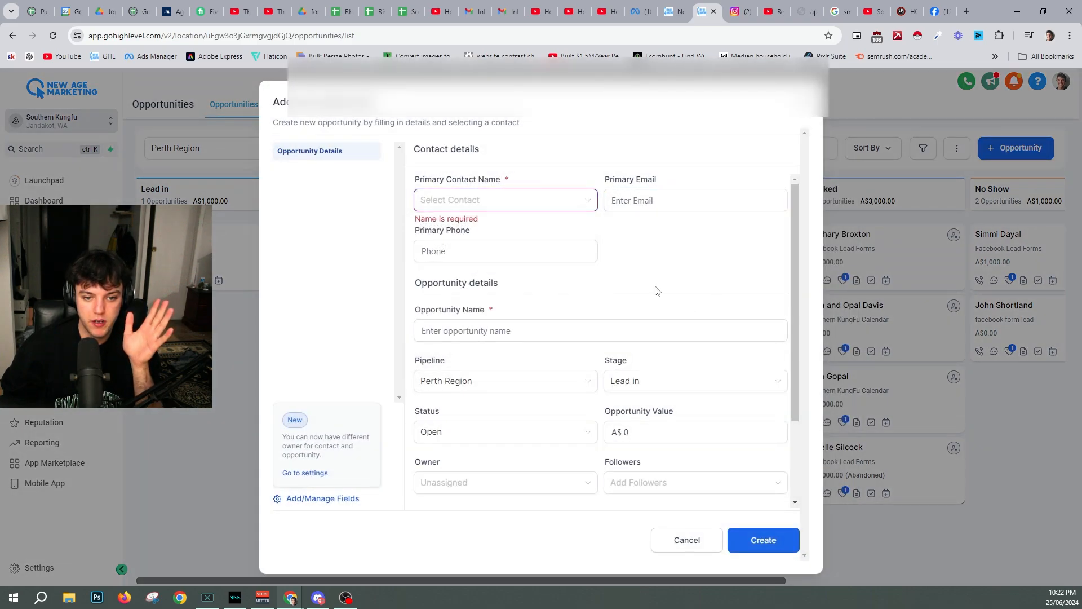
left_click(641, 381)
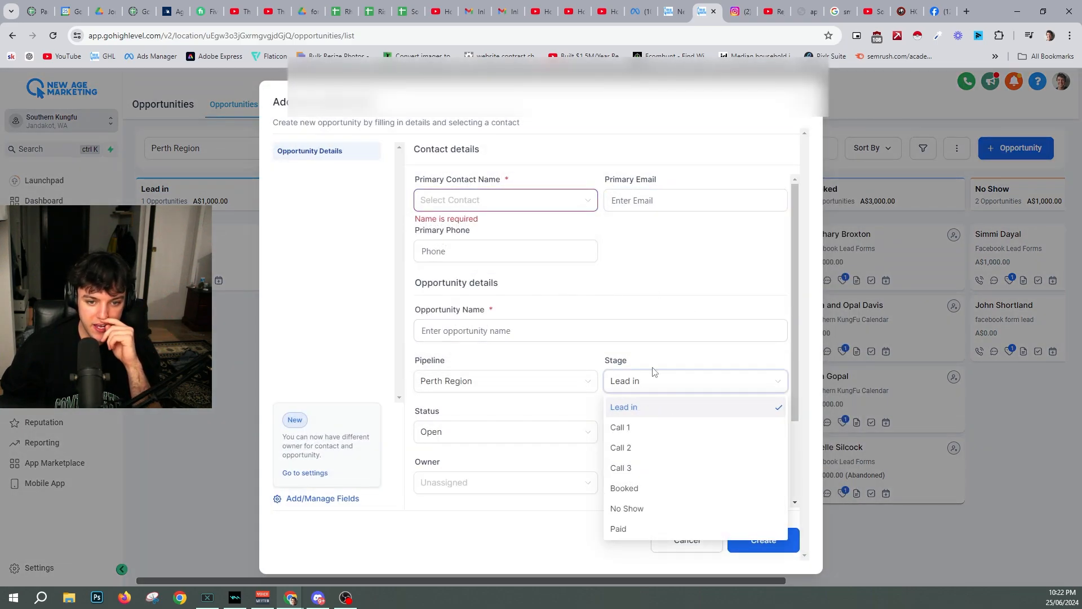
left_click(799, 102)
key("Escape")
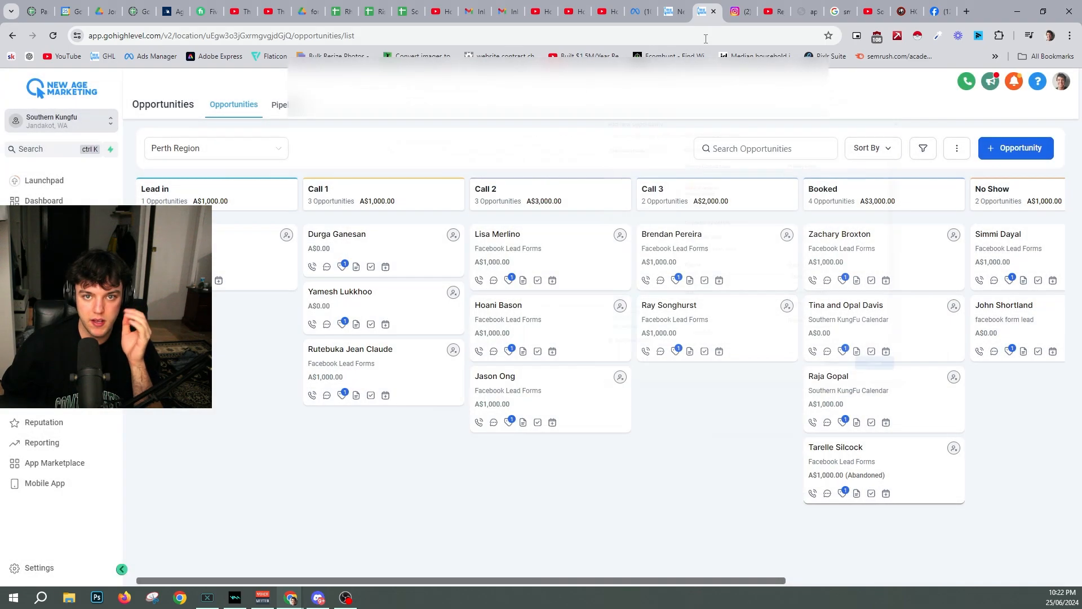
- Return to the New Lead workflow, close the Opportunity Created trigger unsaved and view the Facebook Lead Form Submitted trigger's settings
left_click(677, 15)
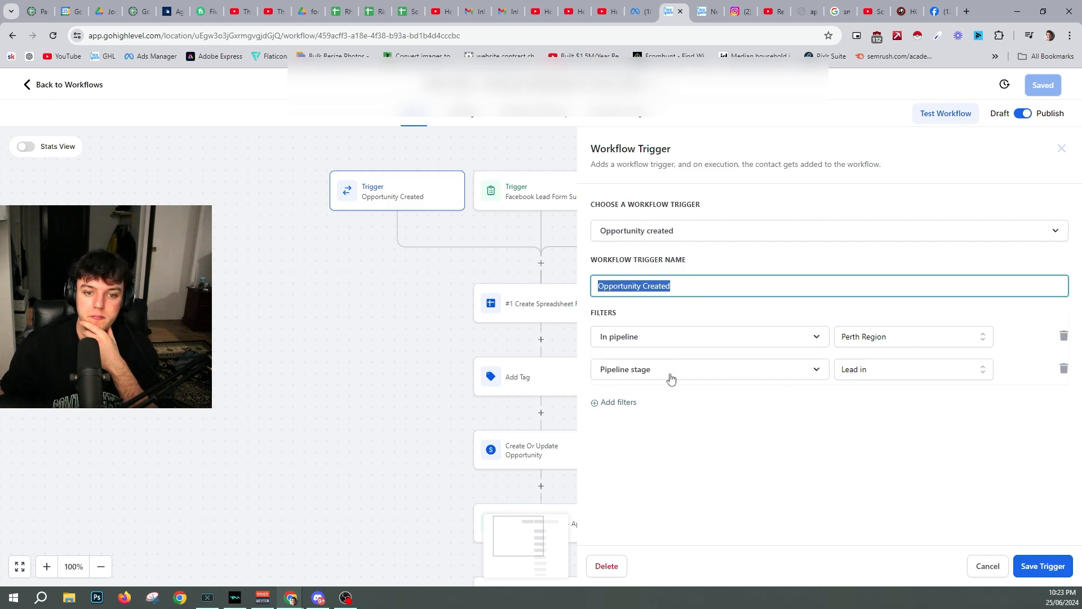
left_click(1062, 148)
left_click(542, 208)
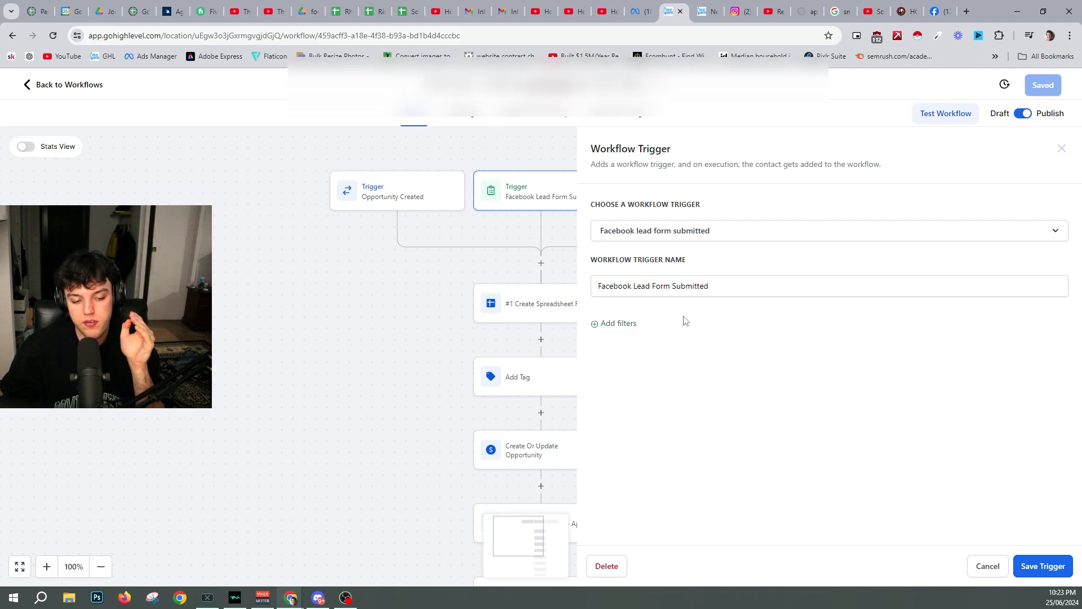
- Switch to Facebook Ads Manager, select the Peel, South East and Perth Region ad sets, and view their ads
left_click(641, 11)
left_click(165, 85)
left_click(169, 246)
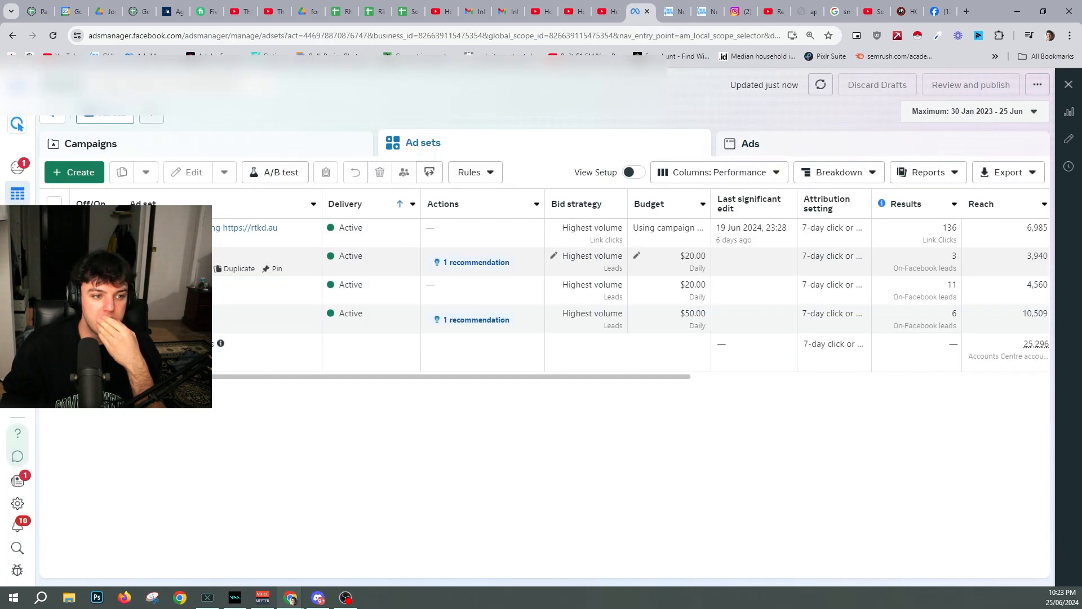
left_click_drag(54, 261, 54, 318)
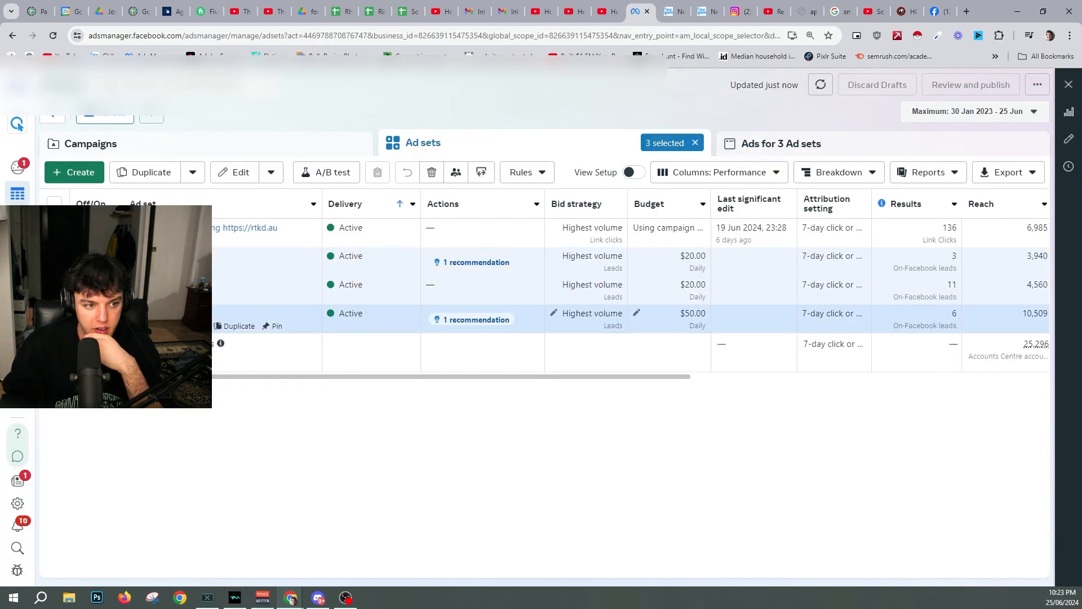
left_click(756, 143)
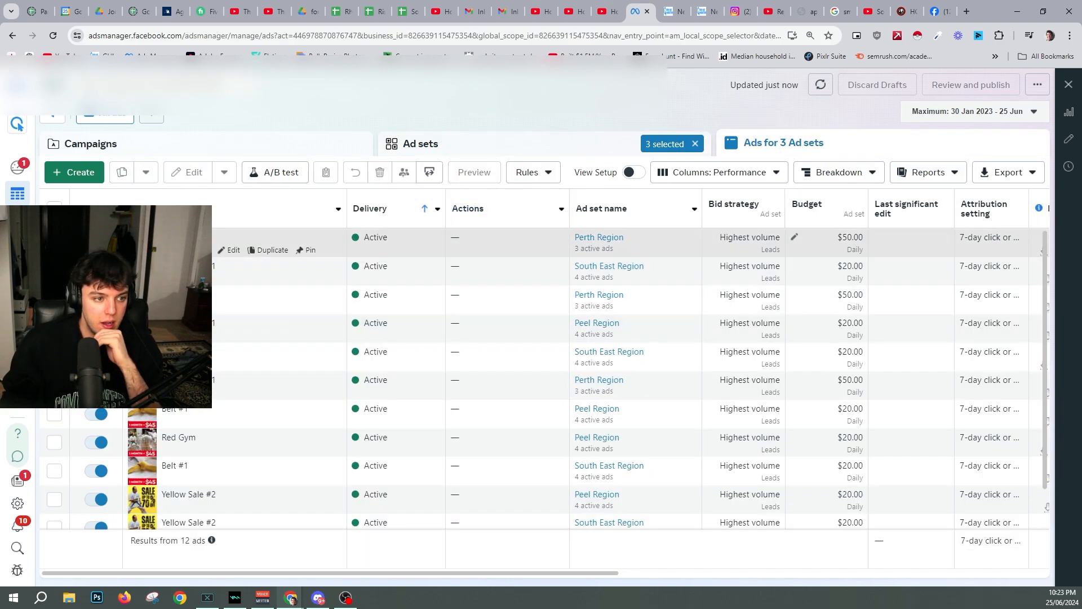
- Go back to the ad sets and open the Yellow Sale #1 ad of the Peel Region ad set in the editor
left_click(467, 150)
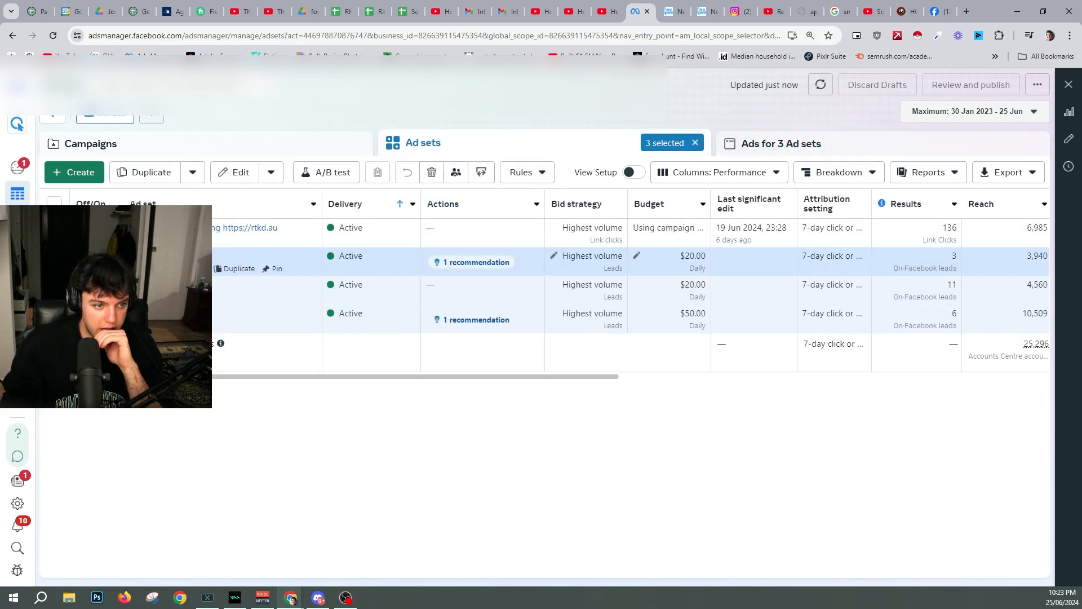
left_click(196, 269)
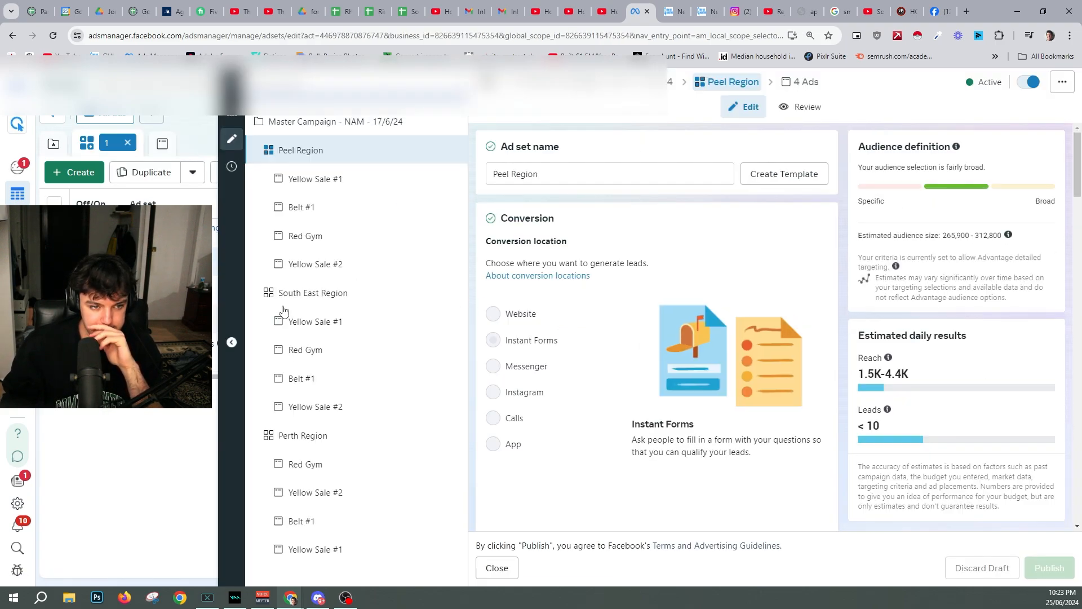
left_click(308, 182)
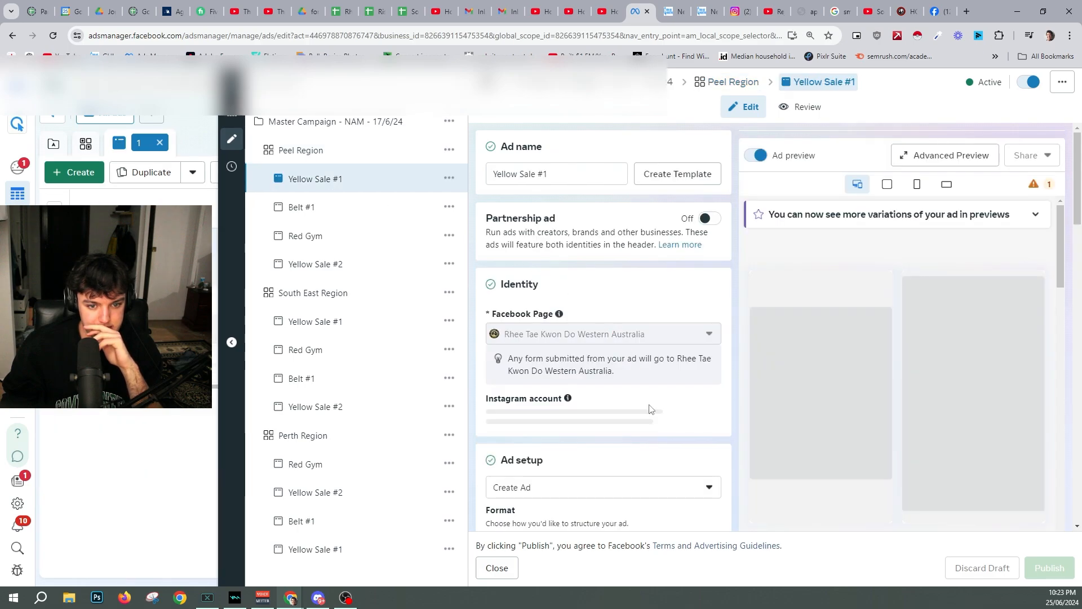
- Examine which lead form the Yellow Sale #1 ad uses in the list of available forms
scroll(648, 406, "down", 8)
scroll(627, 390, "down", 15)
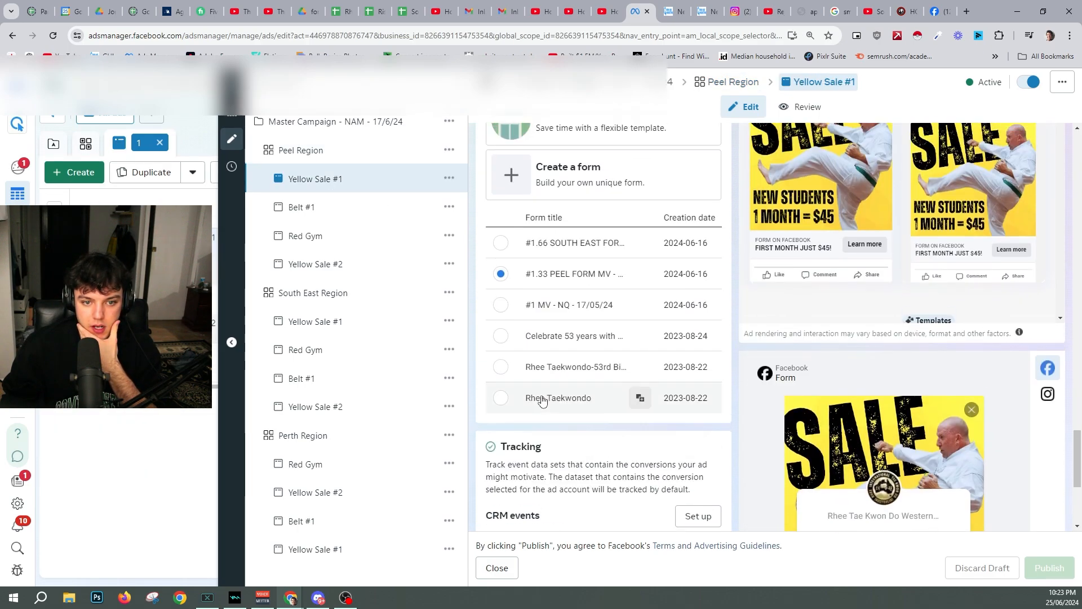
scroll(579, 374, "up", 1)
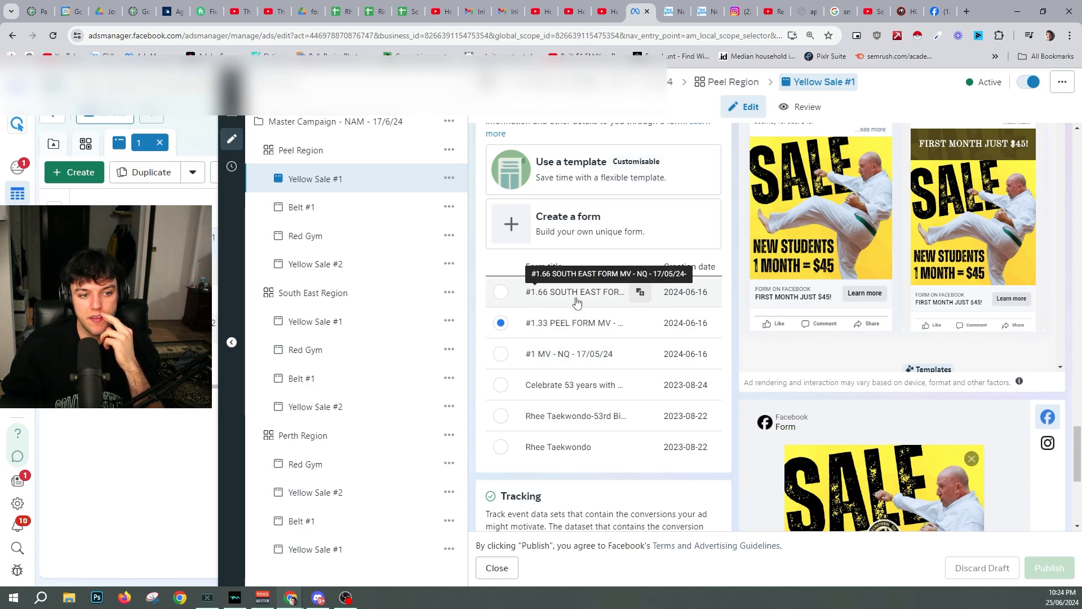
- Switch to the New Lead workflow and filter the Facebook Lead Form Submitted trigger by In Form with Lead form #1 - More Volume
left_click(672, 11)
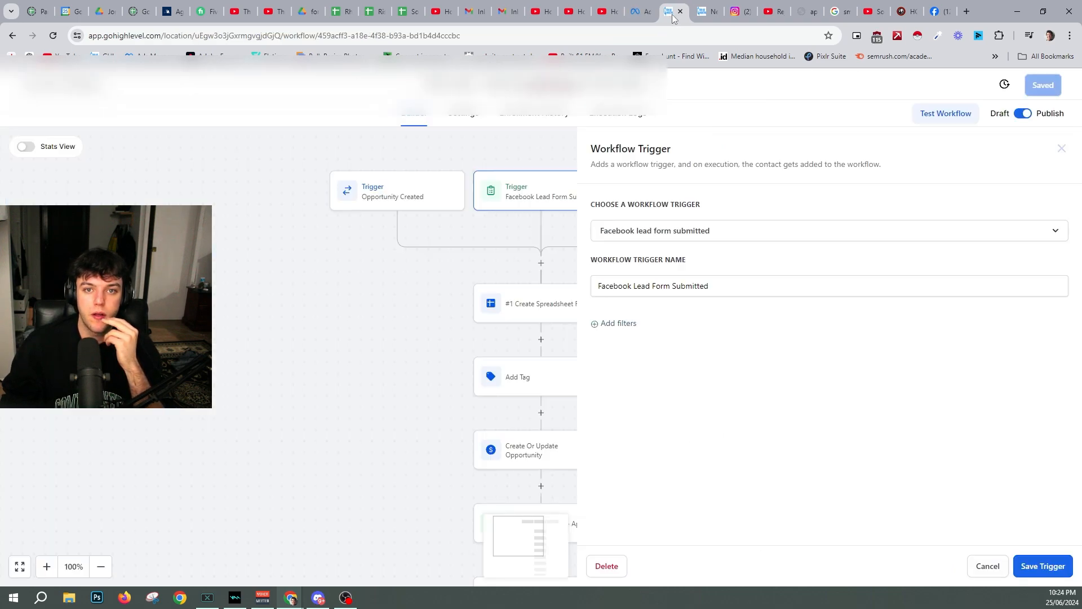
left_click(620, 323)
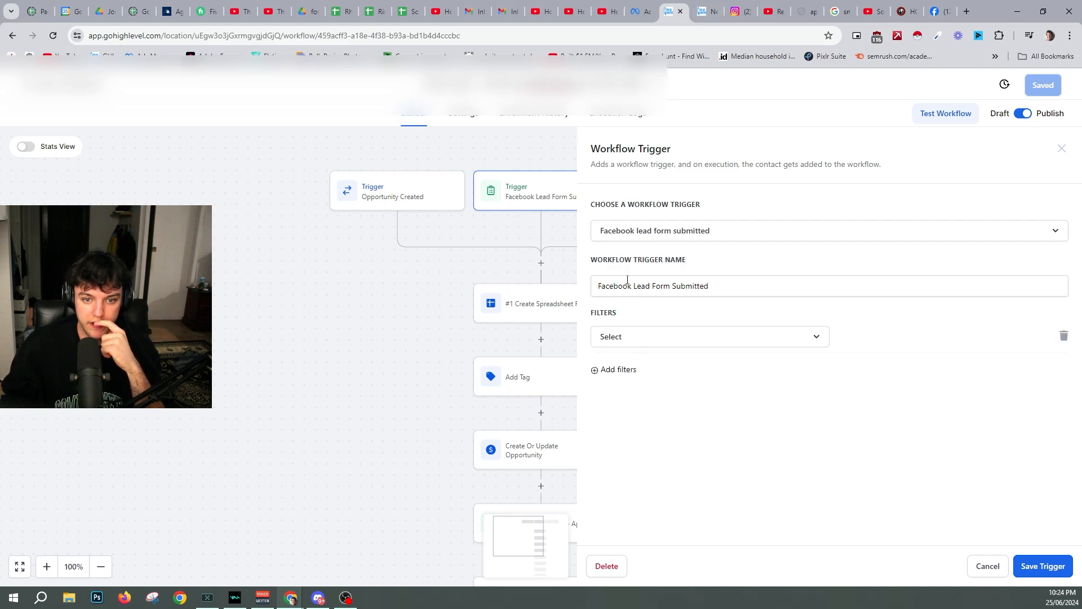
left_click(322, 249)
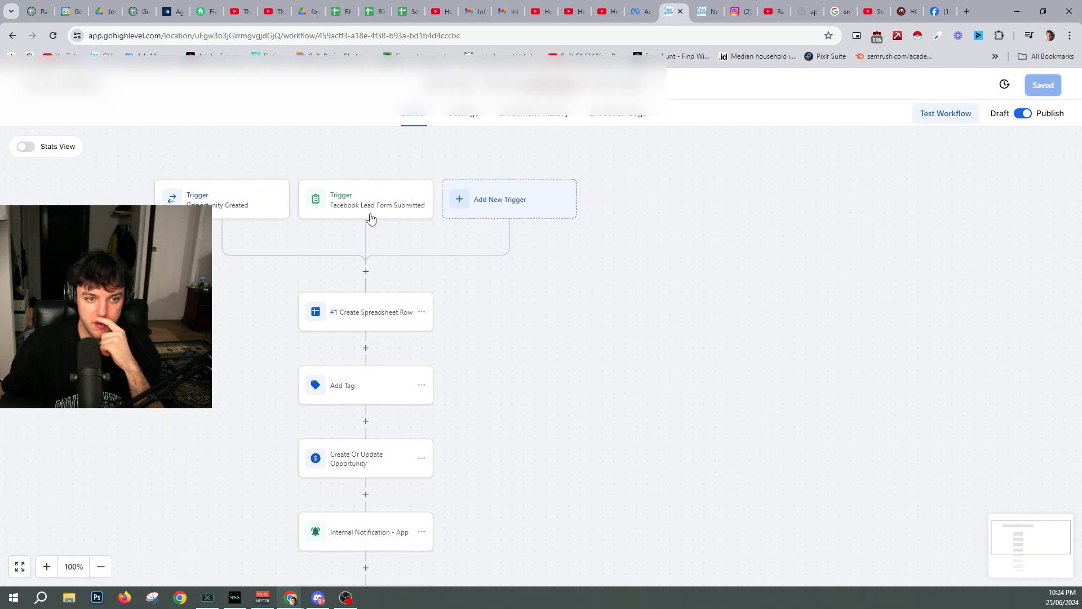
left_click(375, 216)
left_click(629, 328)
left_click(641, 341)
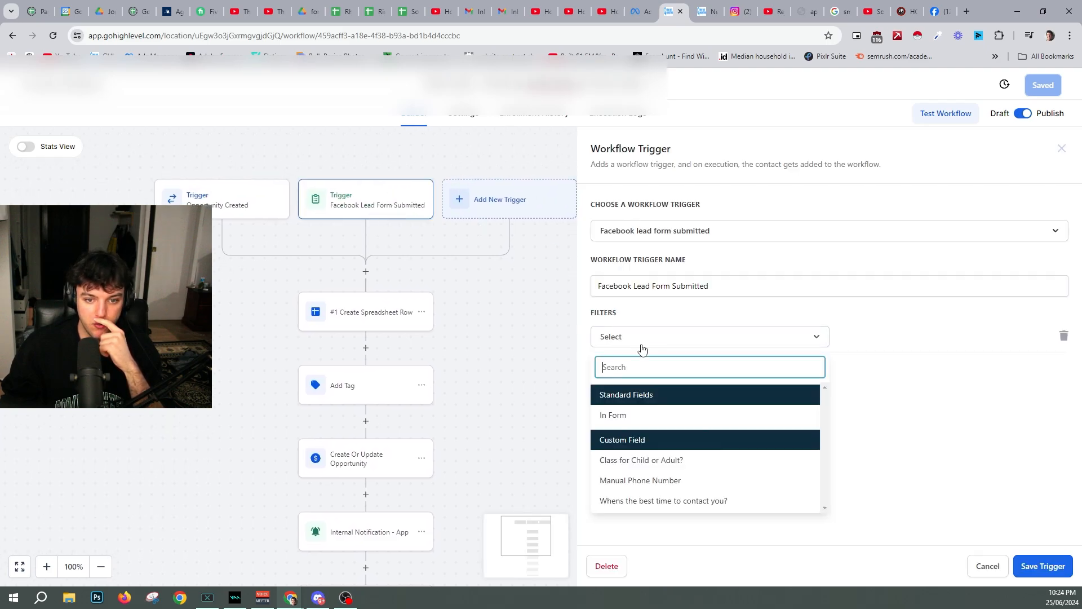
left_click(658, 416)
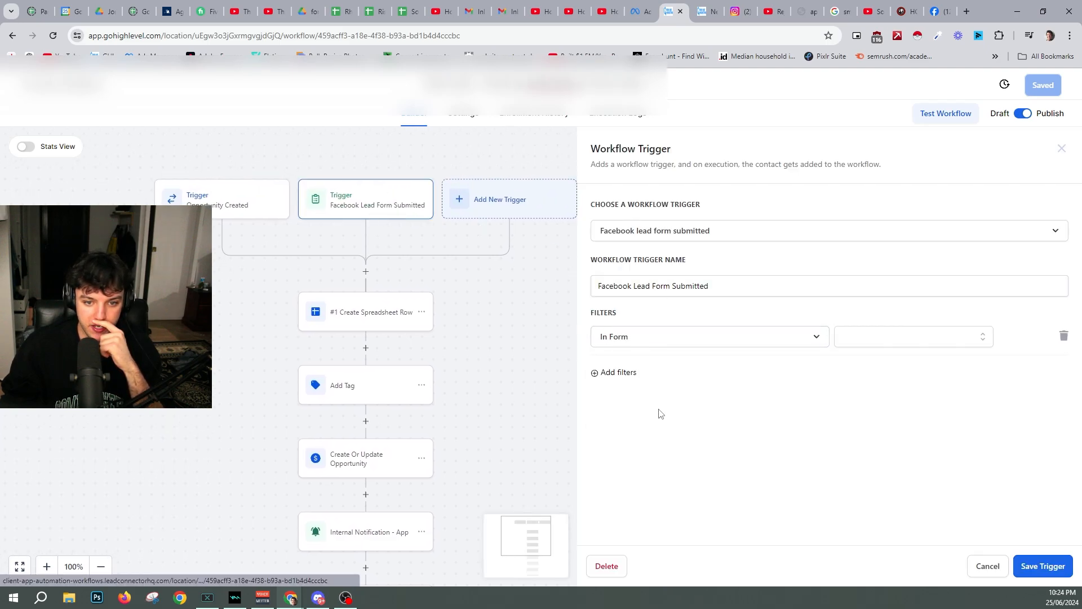
left_click(849, 335)
left_click(902, 397)
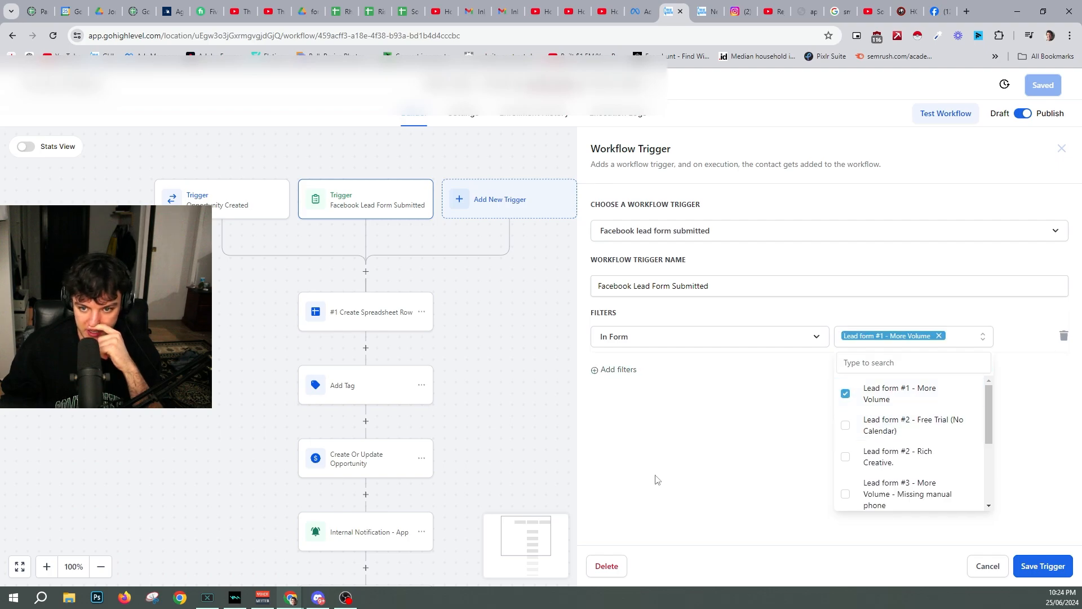
left_click(602, 485)
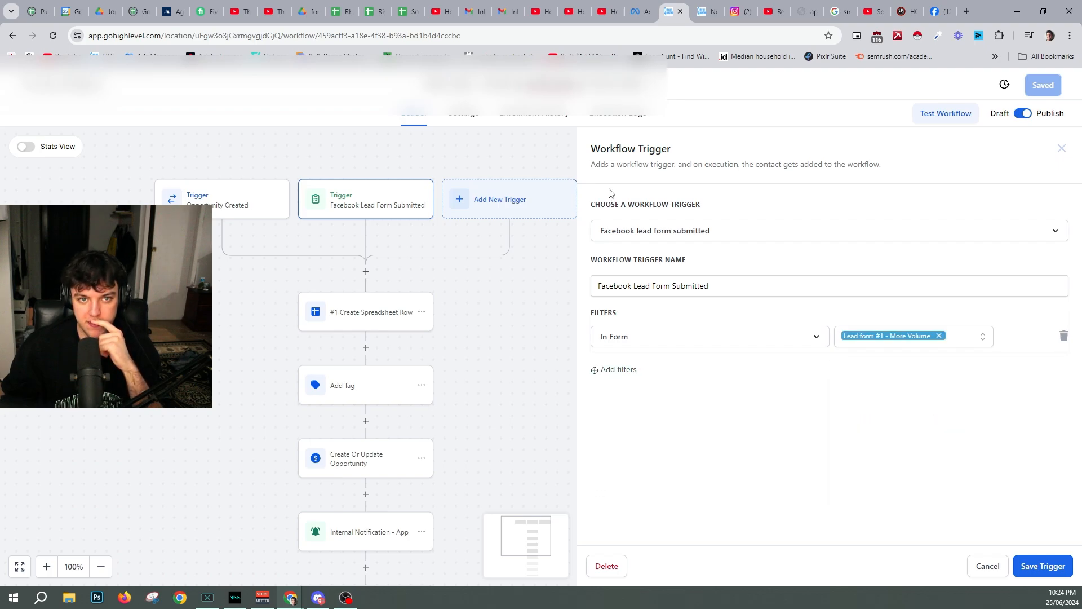
- Switch to the lead spreadsheet in Google Sheets and look through its worksheets
left_click(406, 13)
left_click(345, 12)
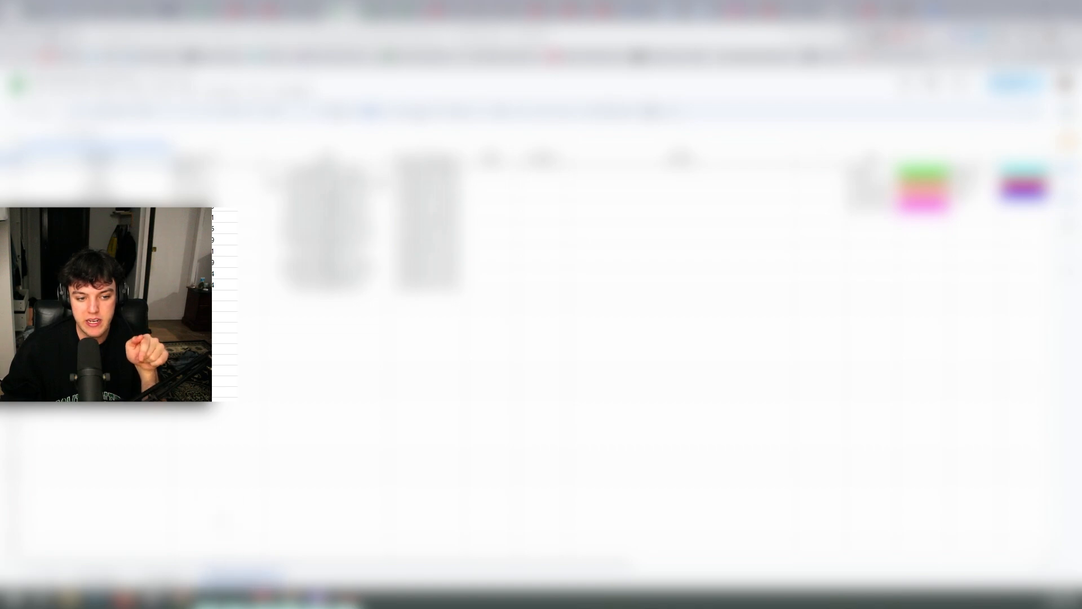
left_click(169, 578)
left_click(105, 577)
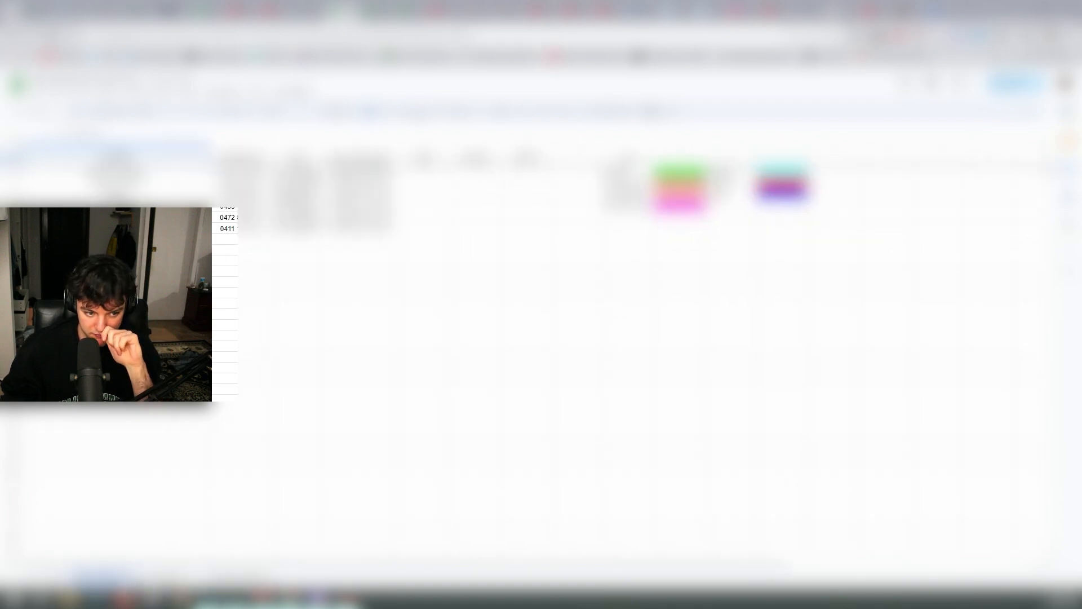
left_click(169, 578)
left_click(242, 578)
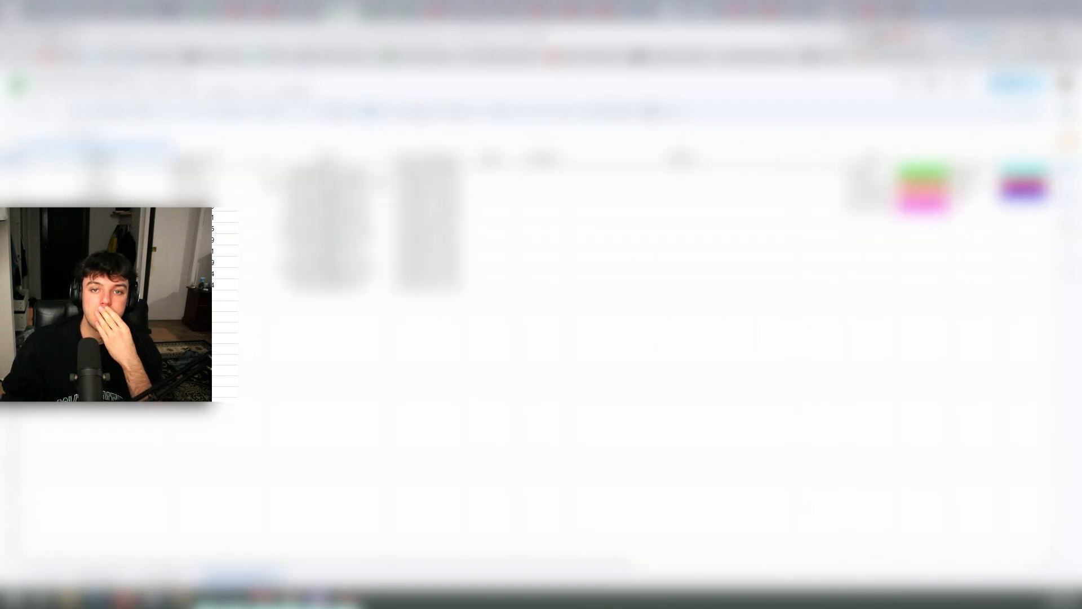
- Return to the New Lead workflow, close the Facebook trigger unsaved and view the Create Spreadsheet Row action's settings
left_click(671, 11)
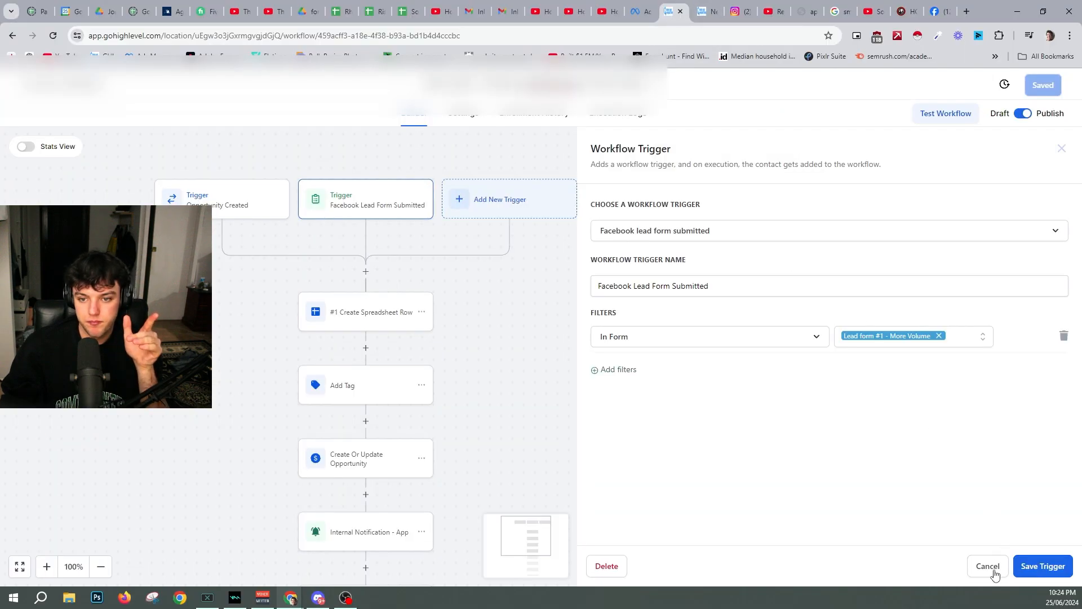
left_click(993, 571)
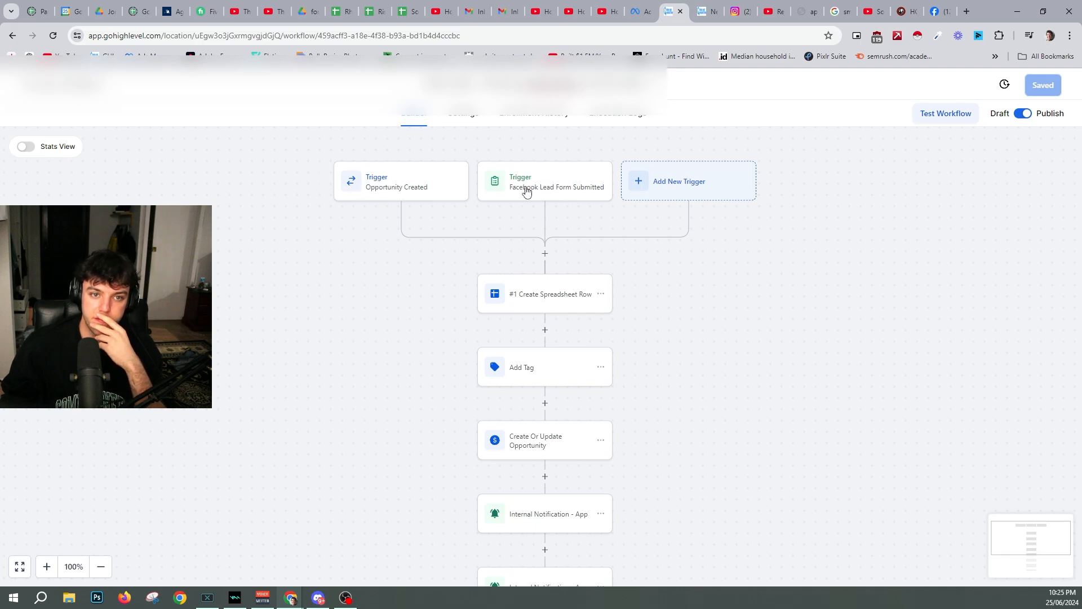
left_click(565, 297)
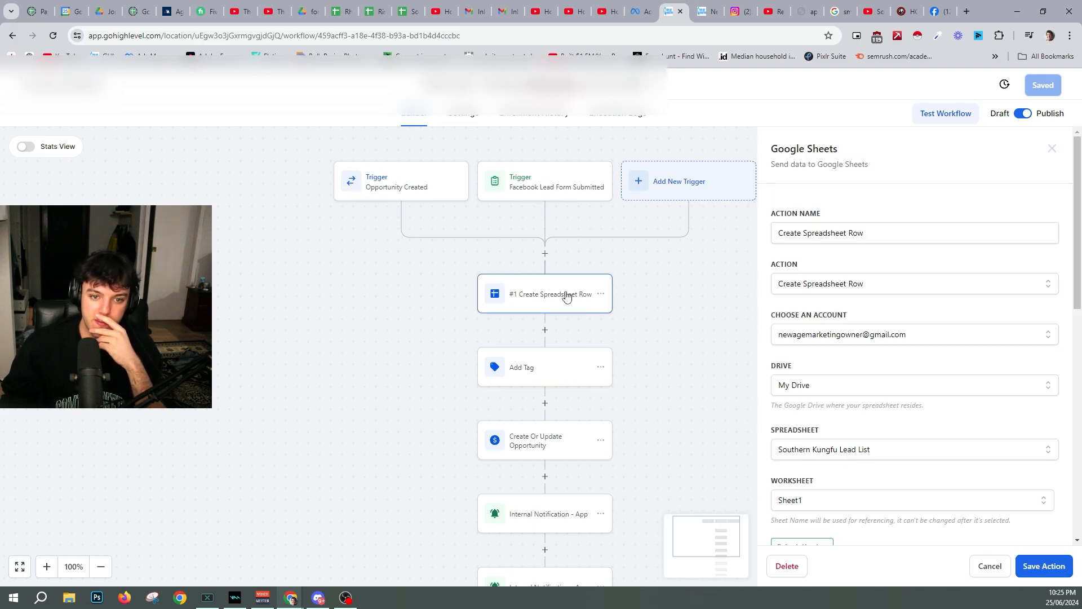
scroll(827, 290, "down", 3)
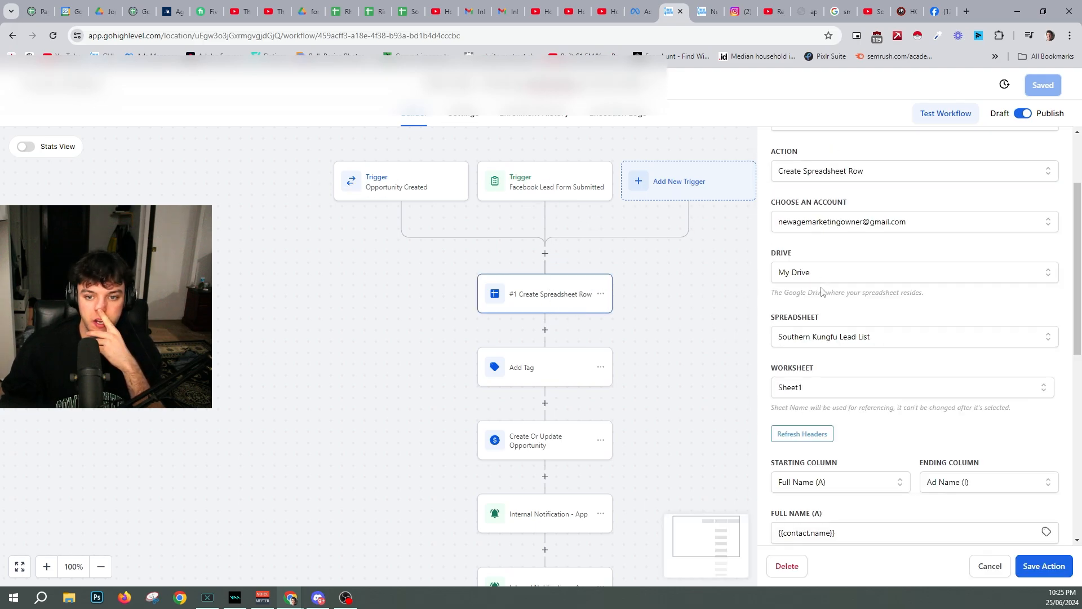
scroll(866, 352, "up", 2)
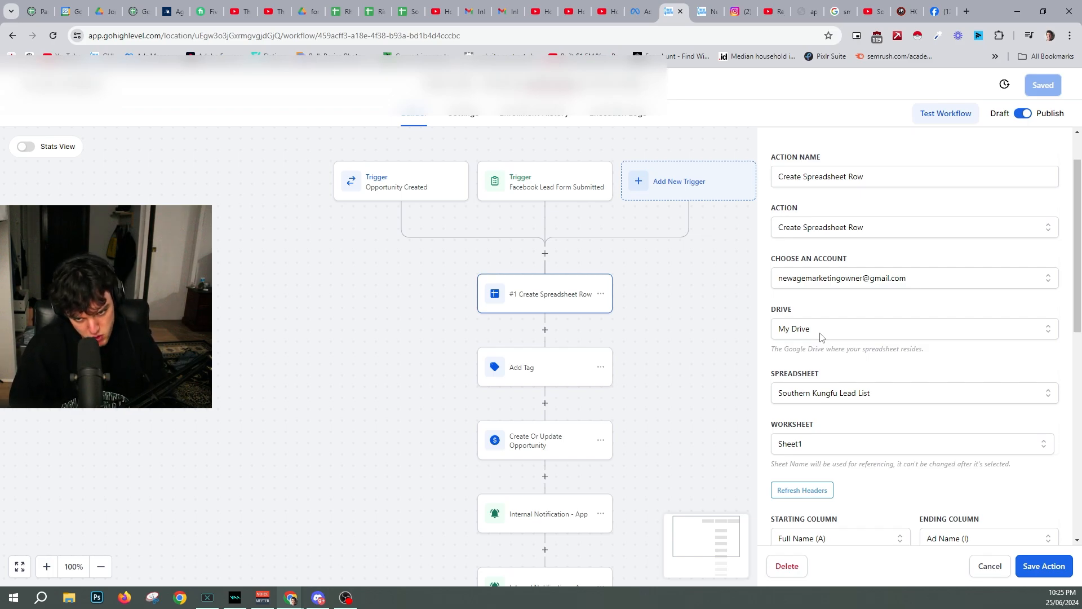
- Check the Drive and Spreadsheet choices of the Create Spreadsheet Row action, keeping My Drive and Southern Kungfu Lead List
left_click(843, 329)
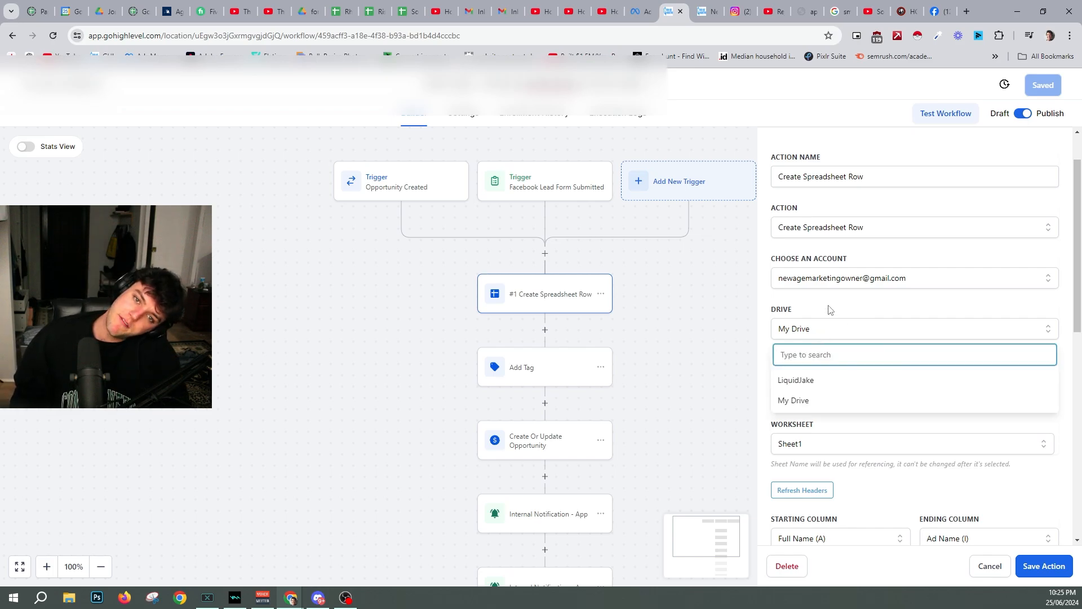
left_click(819, 318)
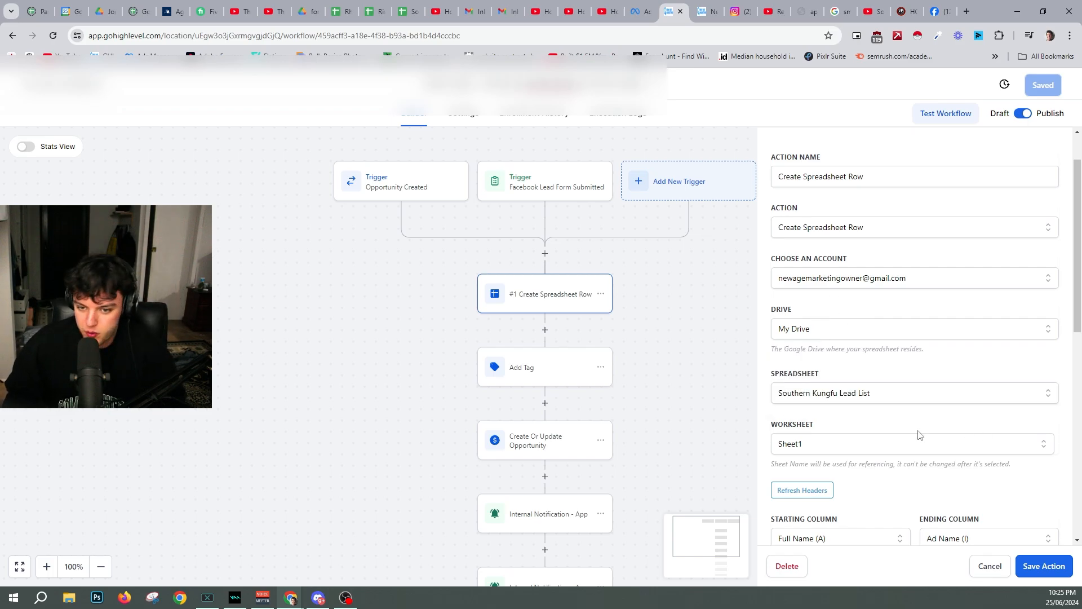
scroll(845, 394, "down", 1)
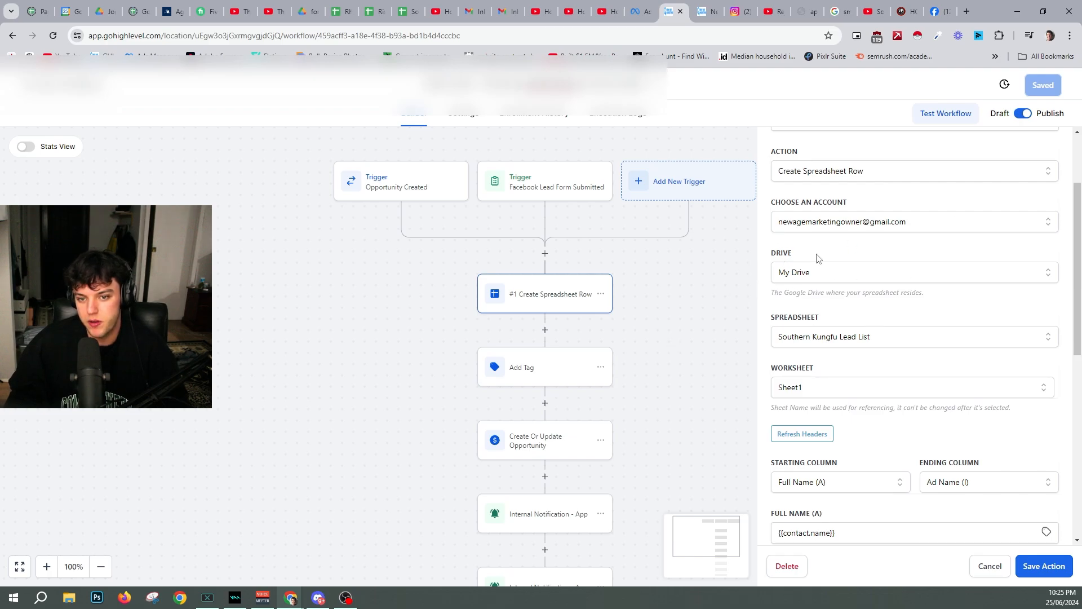
left_click(844, 341)
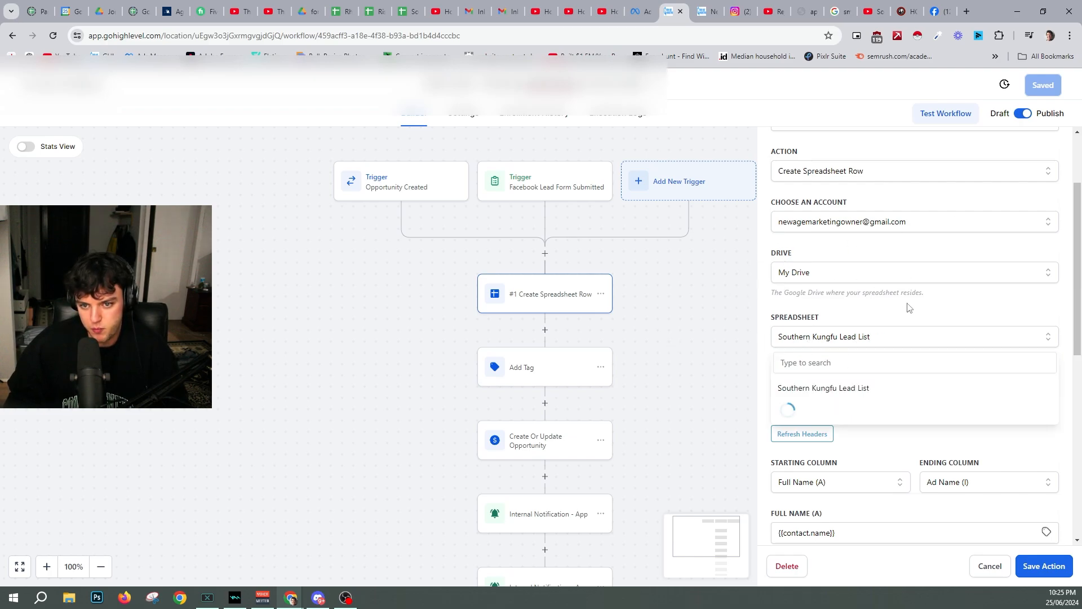
left_click(840, 382)
scroll(781, 274, "down", 2)
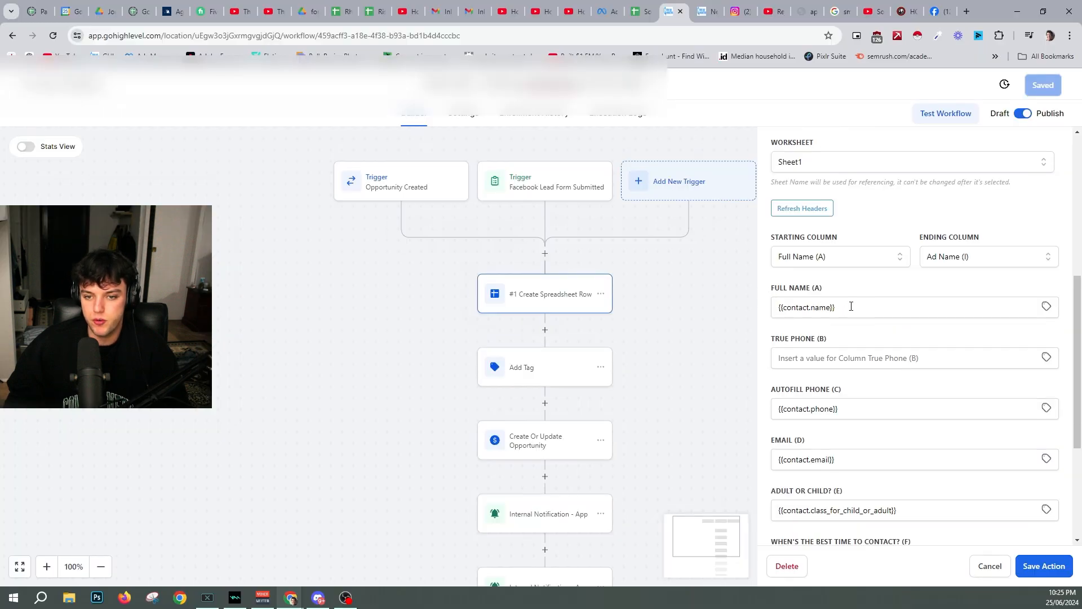
- View the contact values available for the Full Name (A) column and close the list without changing the mapping
left_click(851, 306)
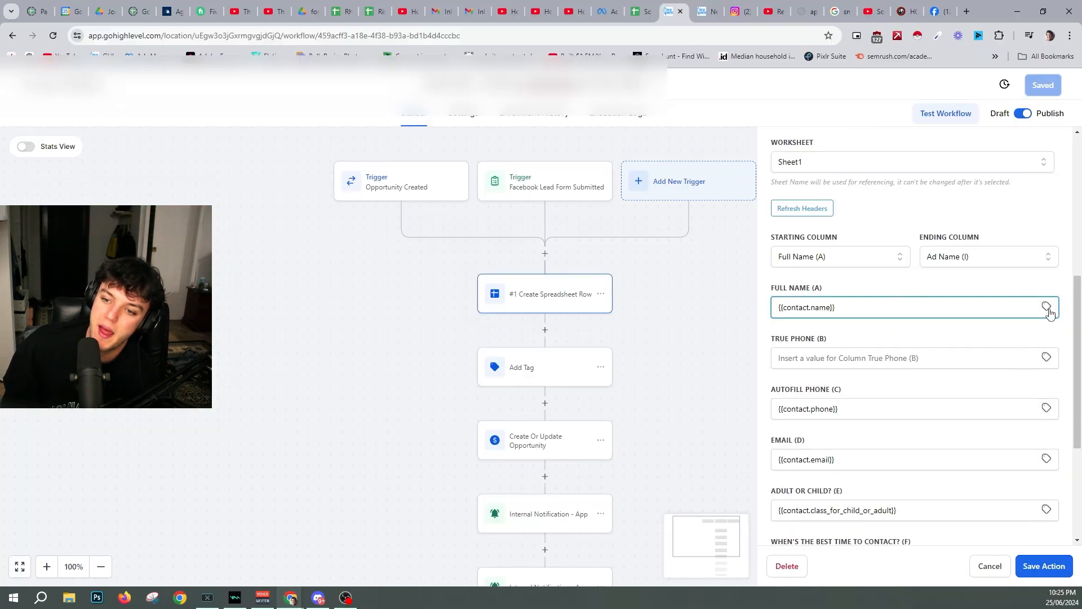
left_click(1046, 306)
left_click(990, 354)
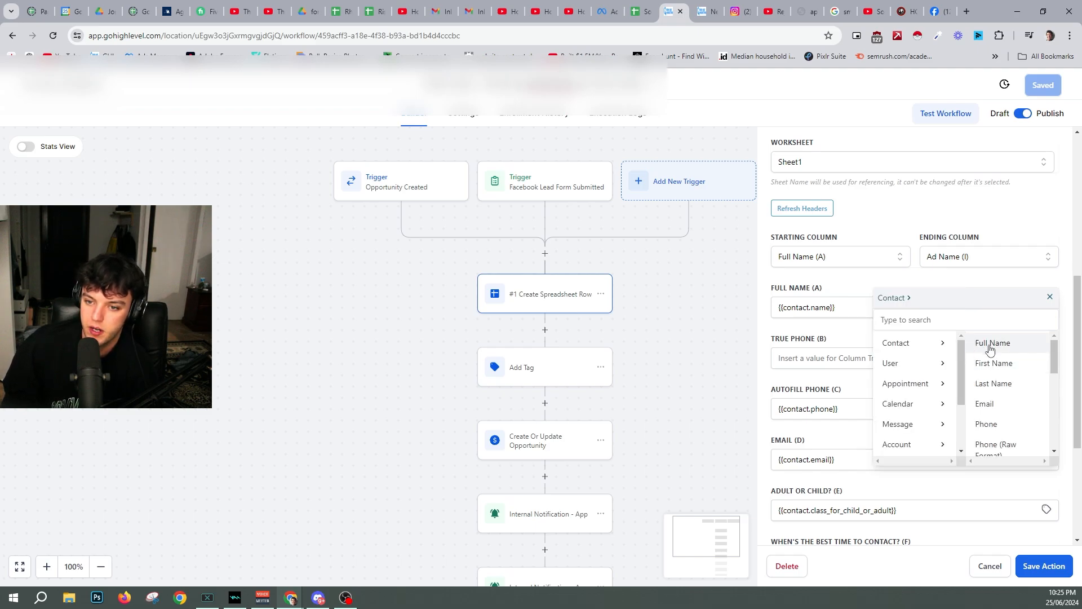
left_click(1049, 297)
scroll(877, 378, "down", 1)
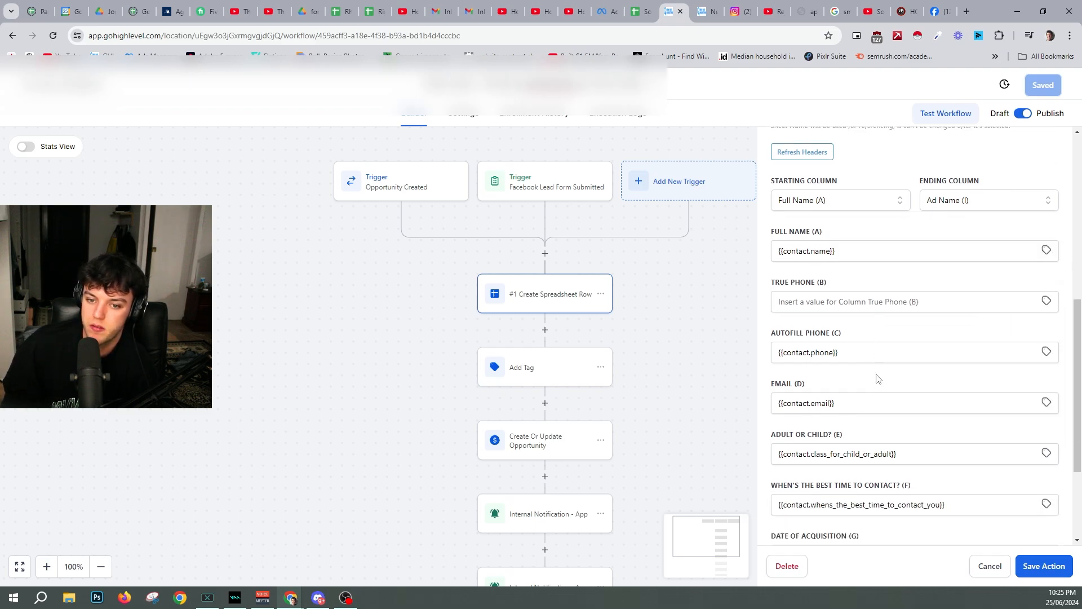
- View the contact values available for the Autofill Phone (C) and Email (D) columns, leaving both mappings as they are
left_click(1046, 353)
left_click(1002, 387)
scroll(997, 436, "down", 3)
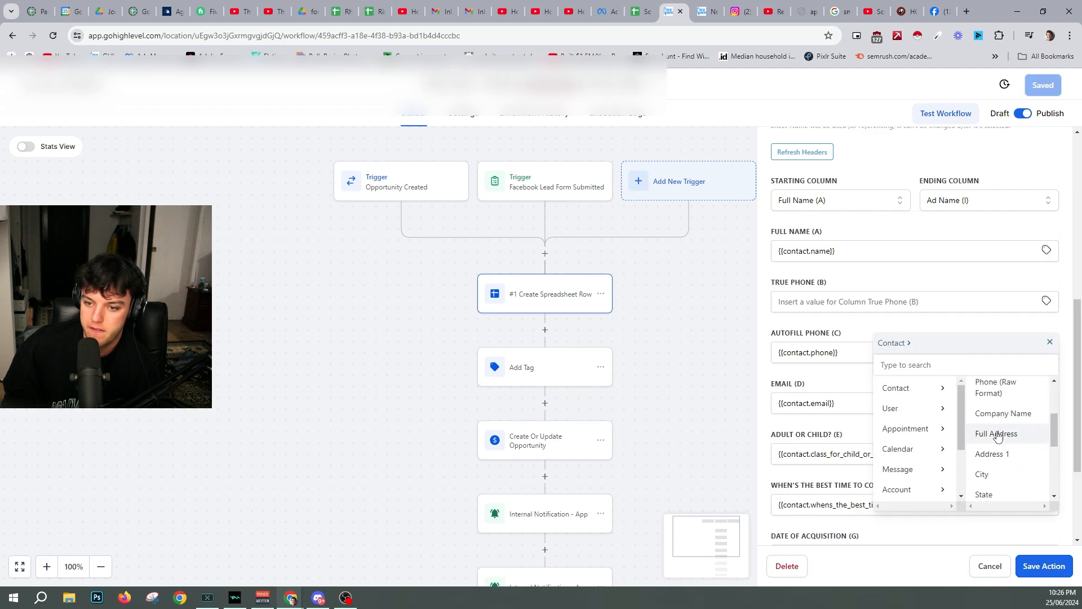
scroll(997, 436, "up", 2)
left_click(1049, 343)
scroll(894, 391, "down", 1)
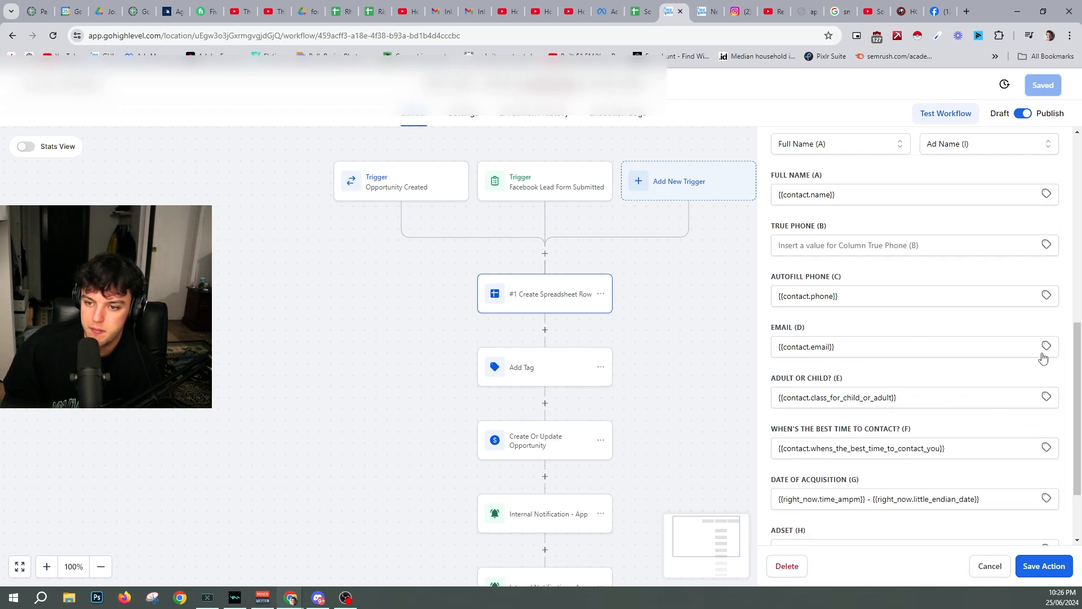
left_click(1045, 347)
left_click(978, 380)
left_click(1048, 337)
scroll(940, 383, "down", 1)
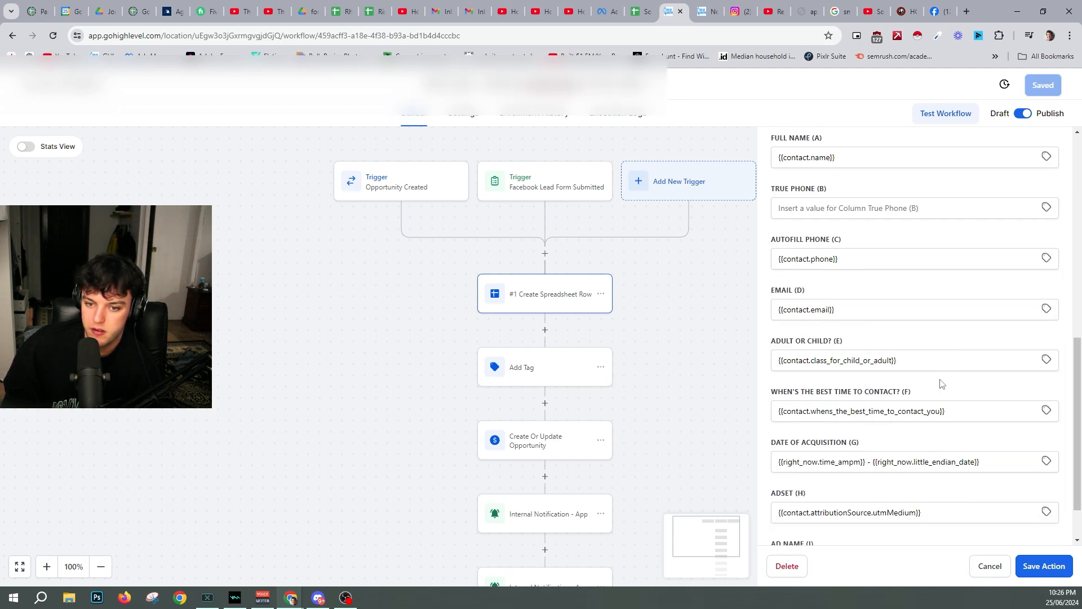
- View the contact custom fields available for the Adult Or Child? (E) column and close the list without picking one
scroll(940, 384, "down", 1)
left_click(1048, 345)
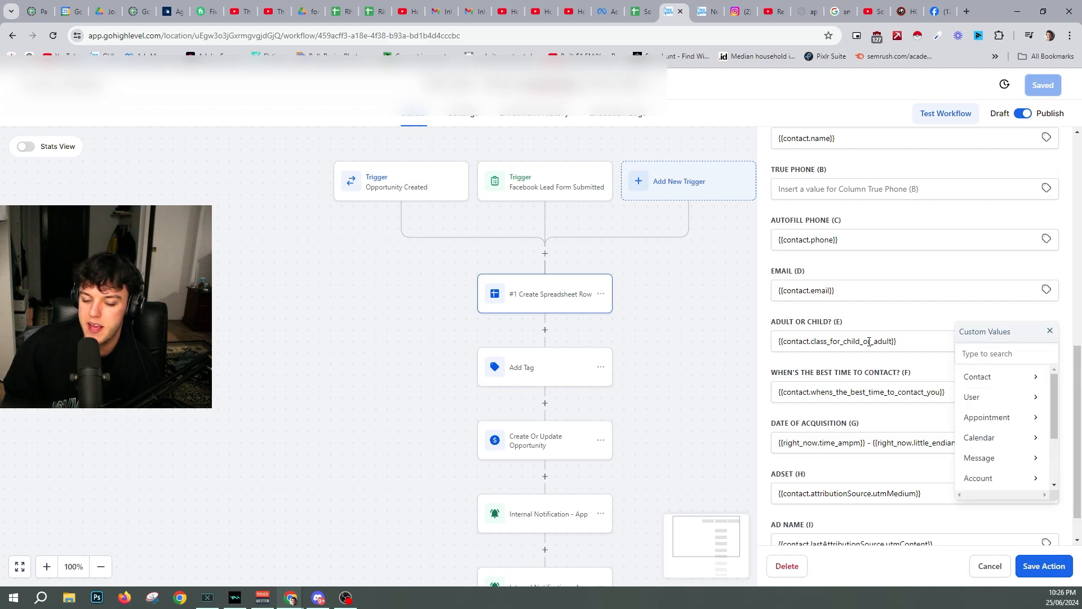
left_click_drag(925, 339, 755, 338)
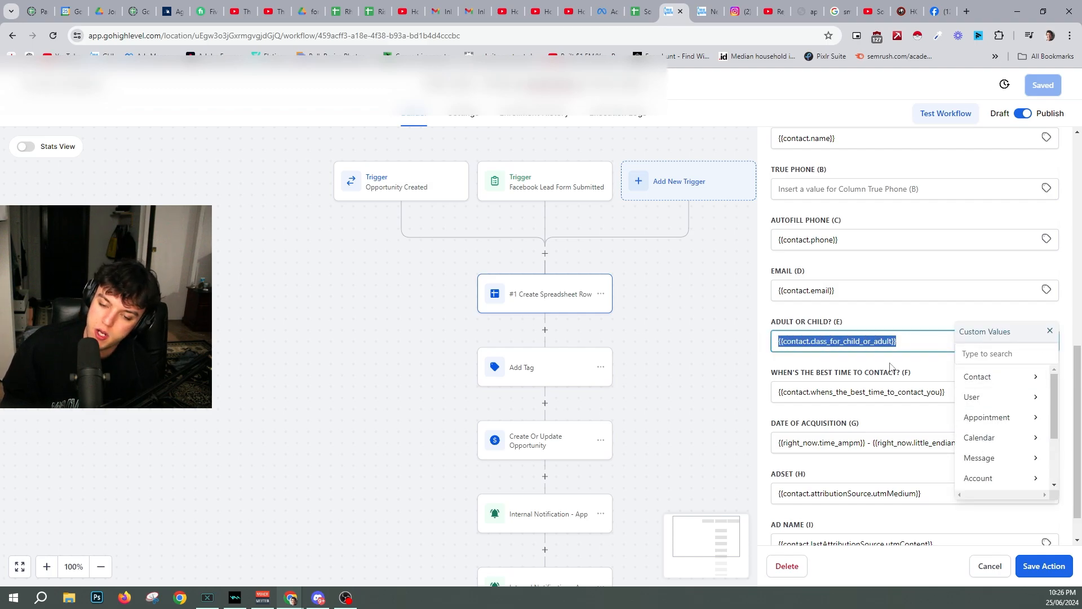
scroll(1007, 432, "down", 4)
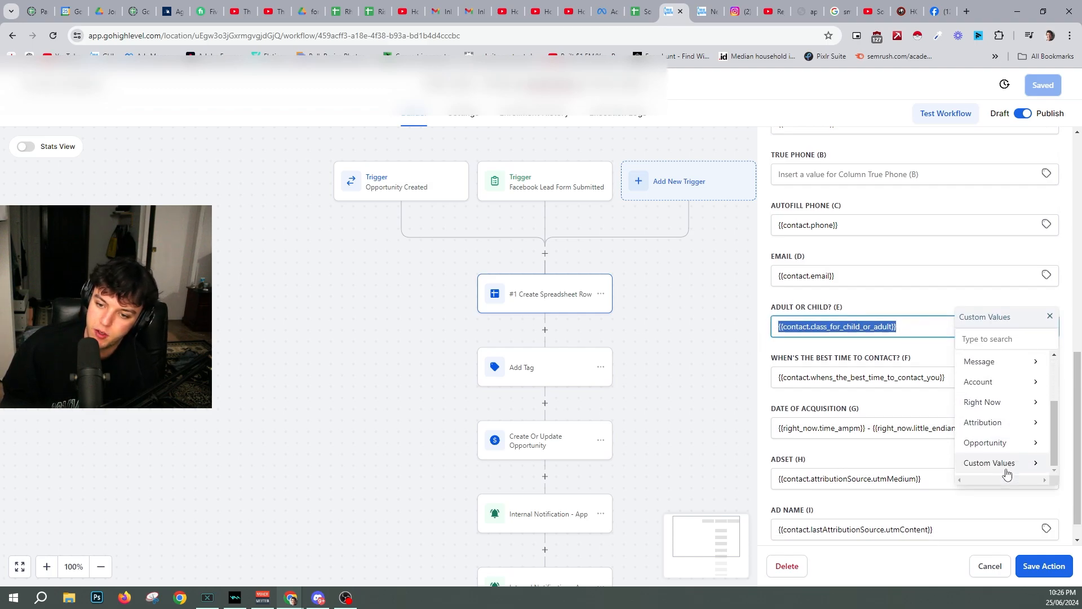
scroll(1009, 383, "up", 3)
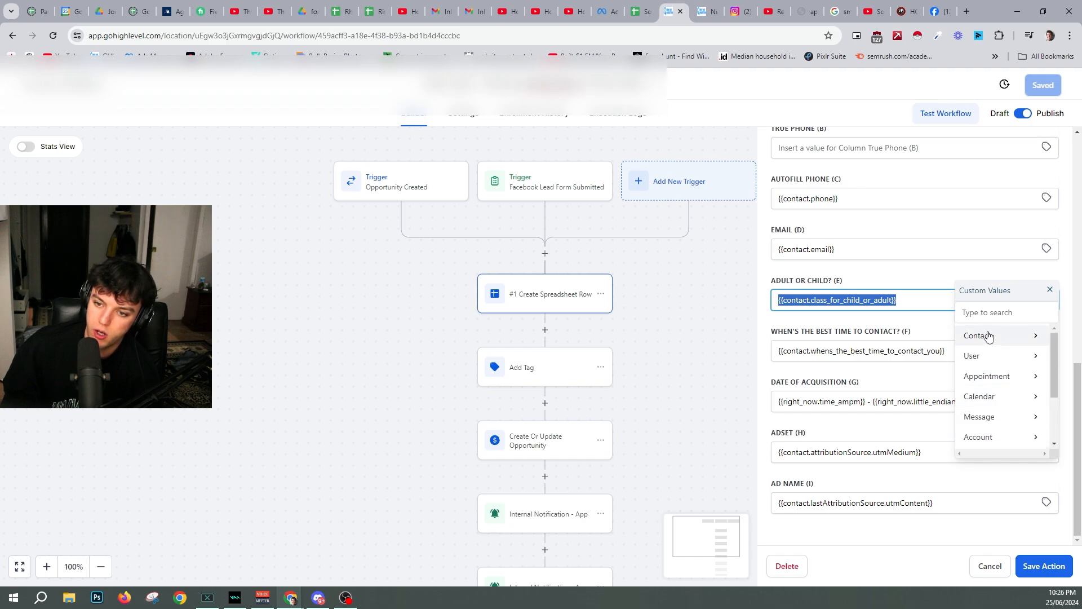
left_click(990, 335)
scroll(1011, 417, "down", 5)
left_click(1009, 435)
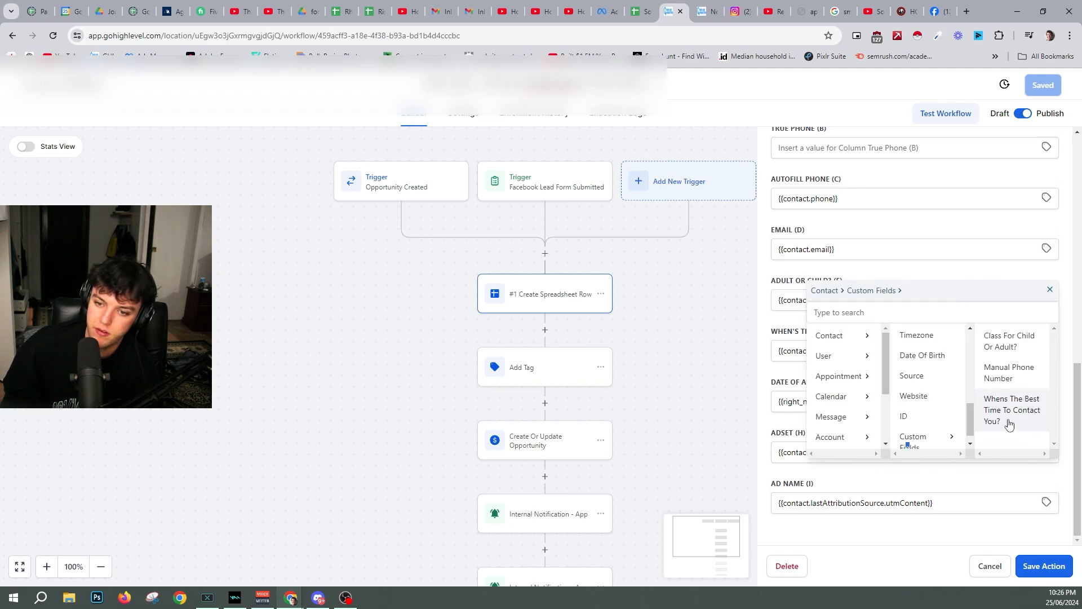
scroll(1006, 448, "up", 3)
scroll(1014, 395, "down", 3)
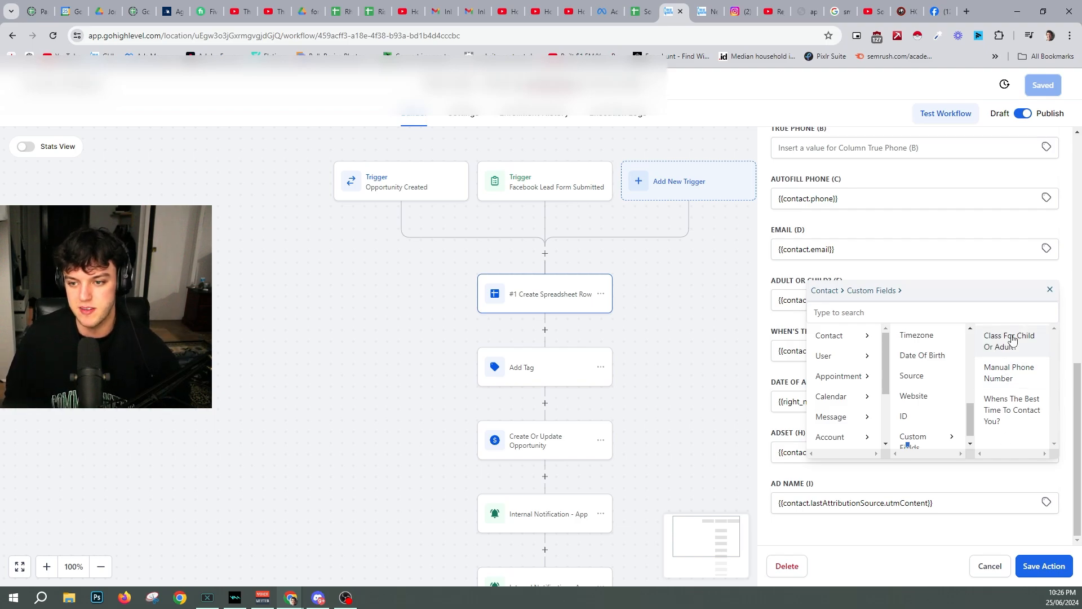
left_click(1049, 289)
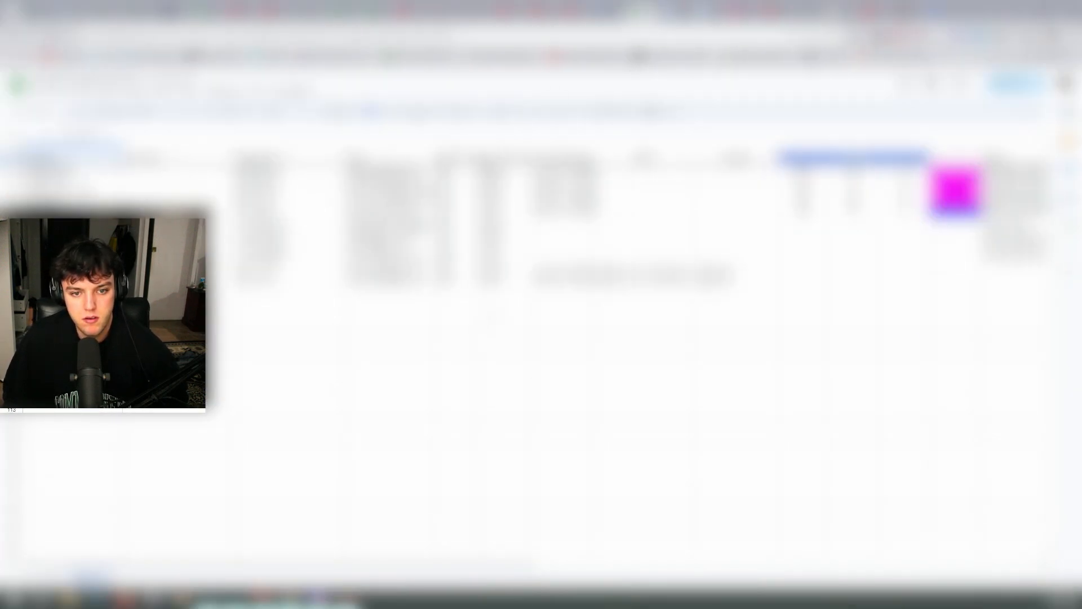
- Examine the ad set and ad name cells of the recent lead rows in the lead list spreadsheet
scroll(541, 338, "up", 3)
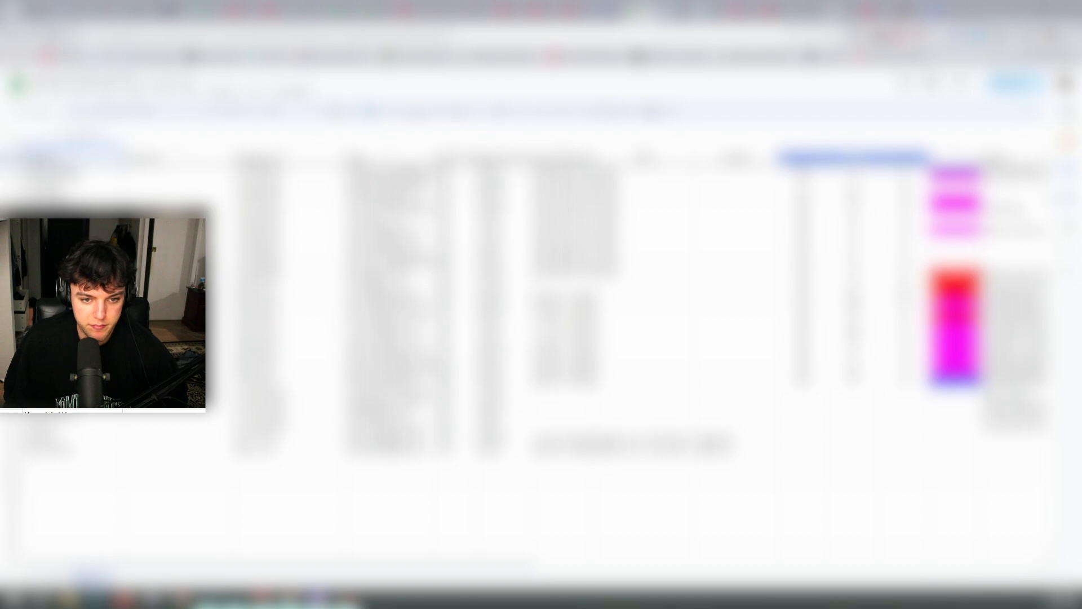
left_click(645, 439)
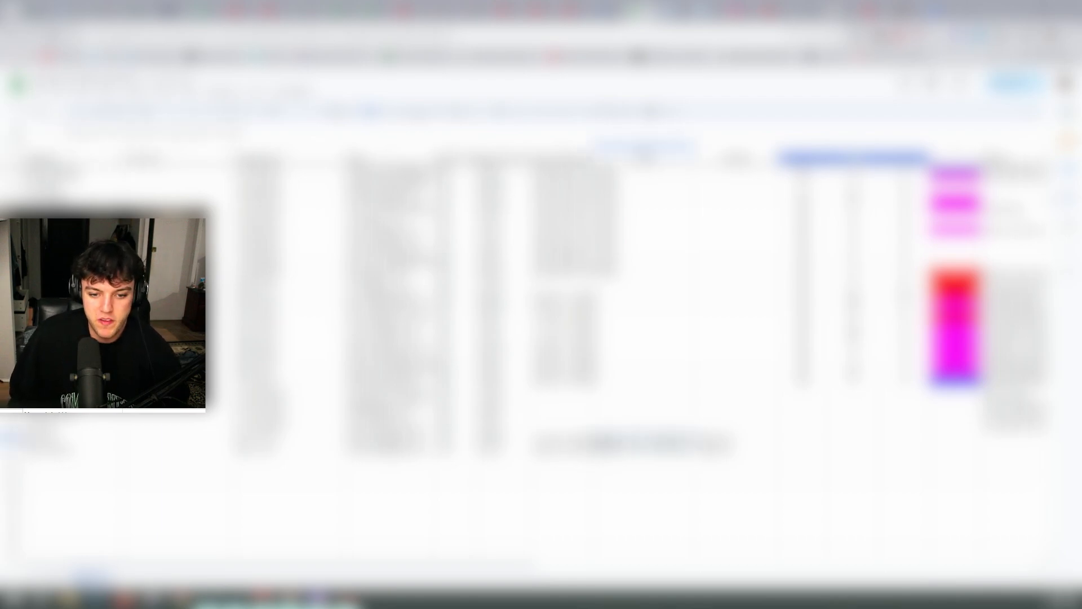
double_click(645, 439)
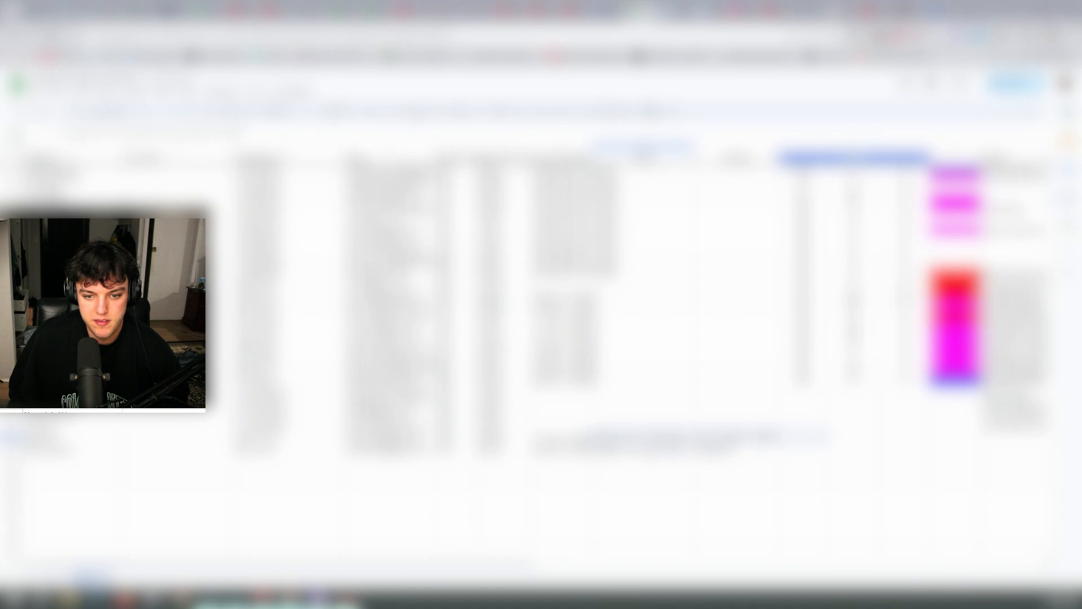
left_click(645, 448)
left_click(739, 448)
left_click(739, 473)
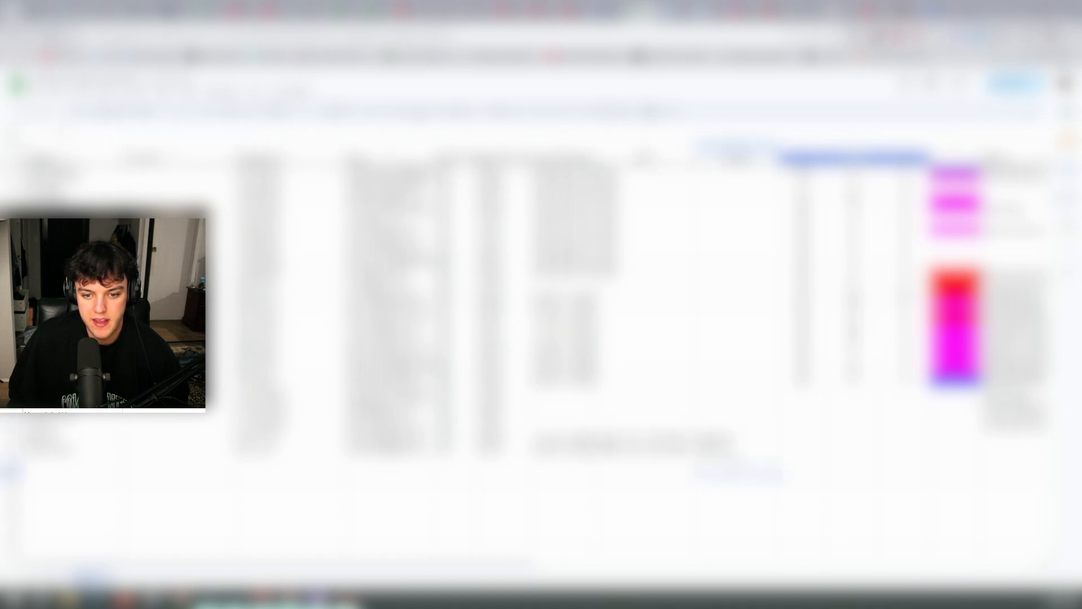
left_click(738, 447)
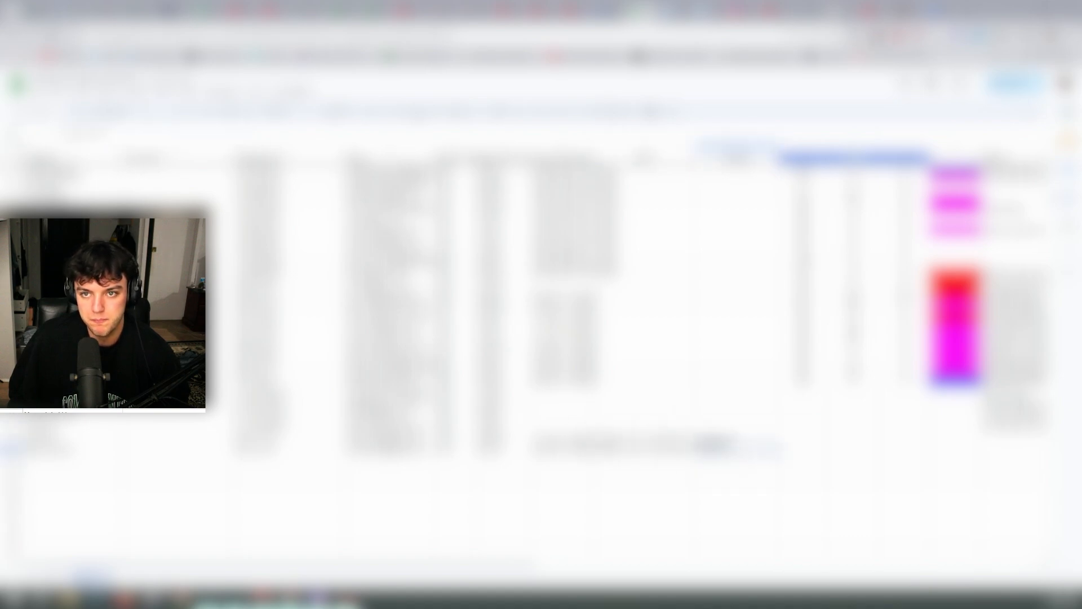
- Return to the workflow, view the first-attribution values available for the Adset (H) column and close the list without changing the mapping
left_click(673, 11)
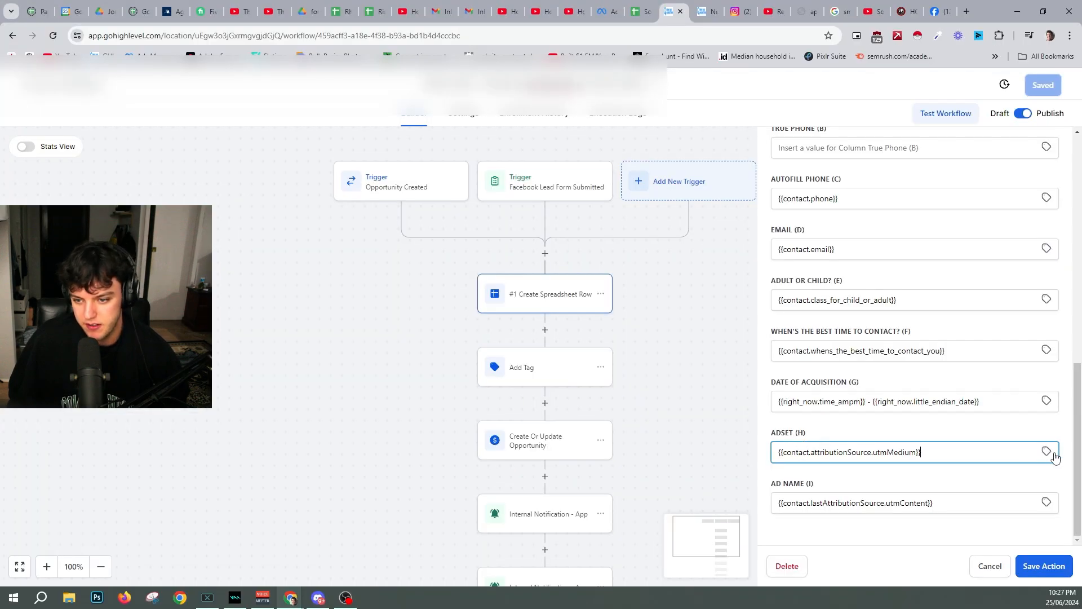
left_click(1047, 451)
scroll(984, 473, "down", 1)
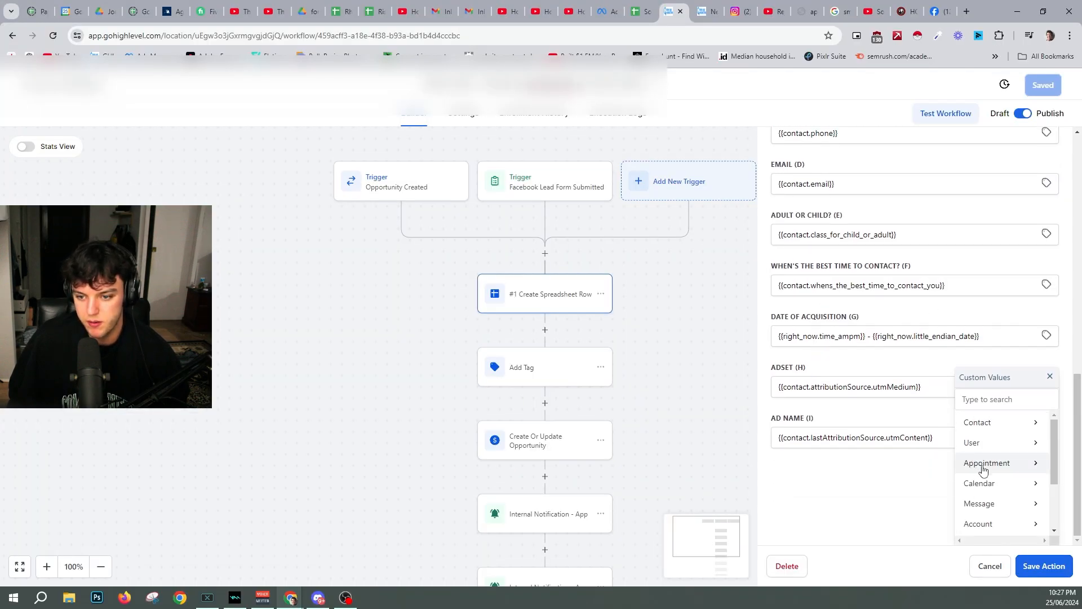
scroll(983, 470, "down", 2)
scroll(1000, 491, "up", 2)
scroll(1000, 485, "down", 3)
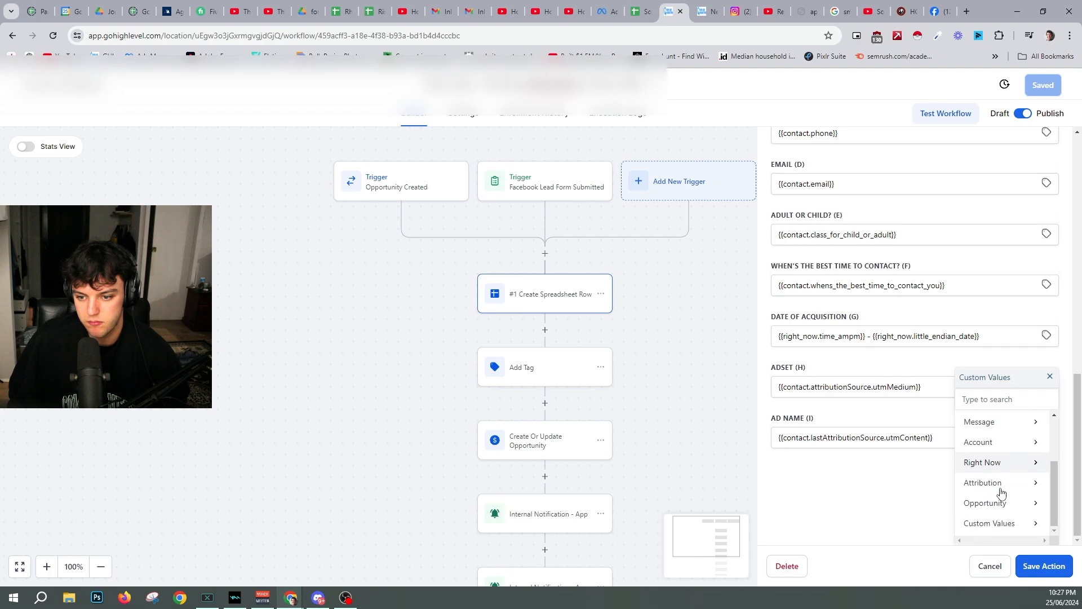
left_click(1009, 483)
left_click(1014, 424)
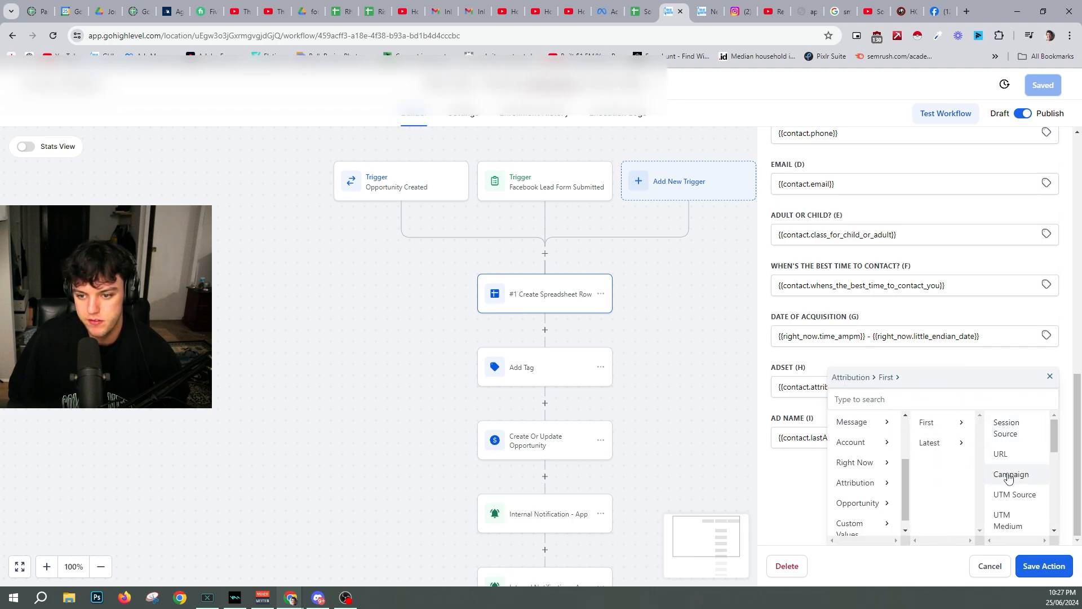
scroll(1020, 502, "down", 2)
scroll(1026, 495, "up", 1)
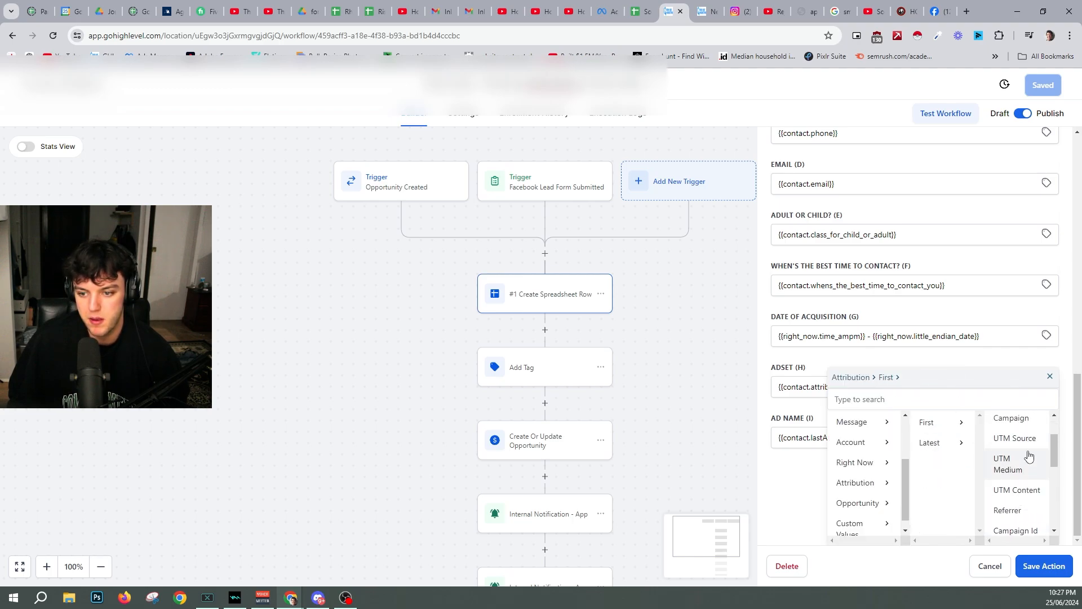
left_click(1050, 377)
- Review the Ad Name (I) mapping, close the spreadsheet row action without saving and look over the workflow's remaining actions
left_click_drag(791, 503, 947, 500)
left_click(923, 546)
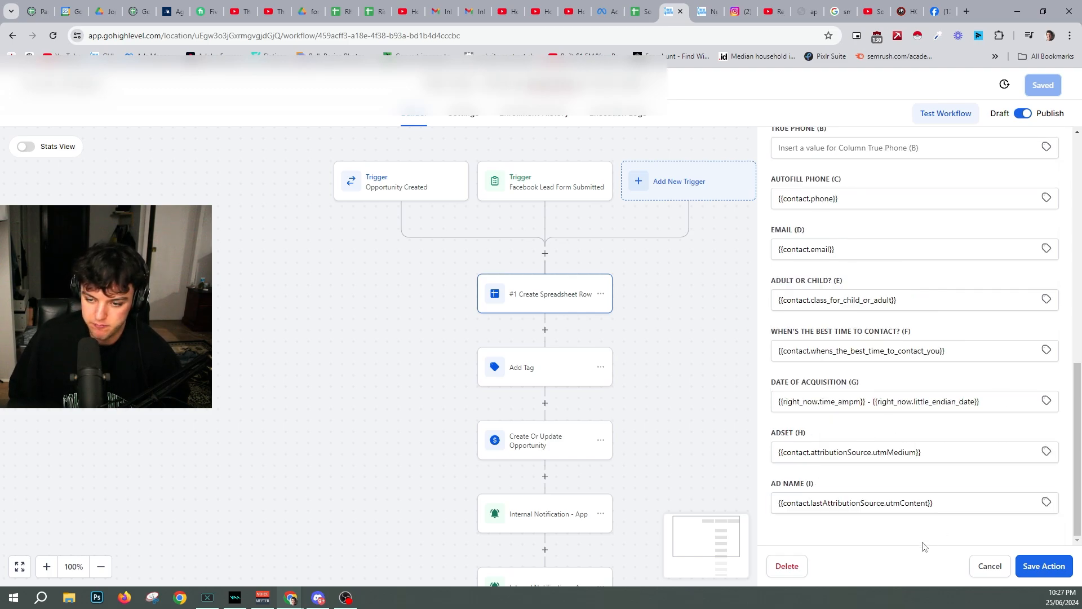
left_click(991, 567)
scroll(736, 387, "down", 2)
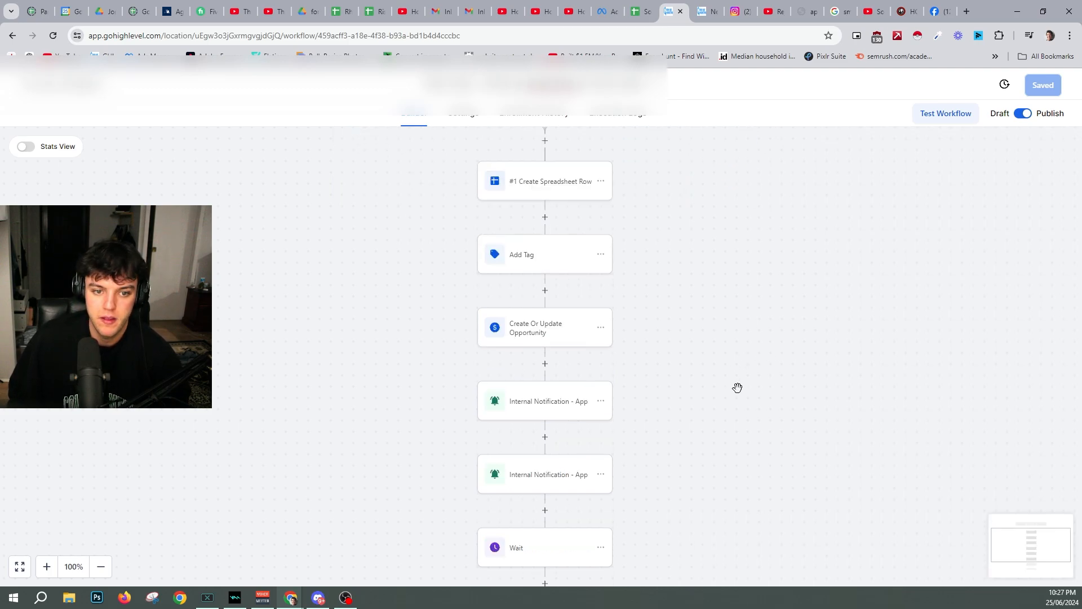
scroll(612, 368, "down", 5)
scroll(568, 397, "up", 7)
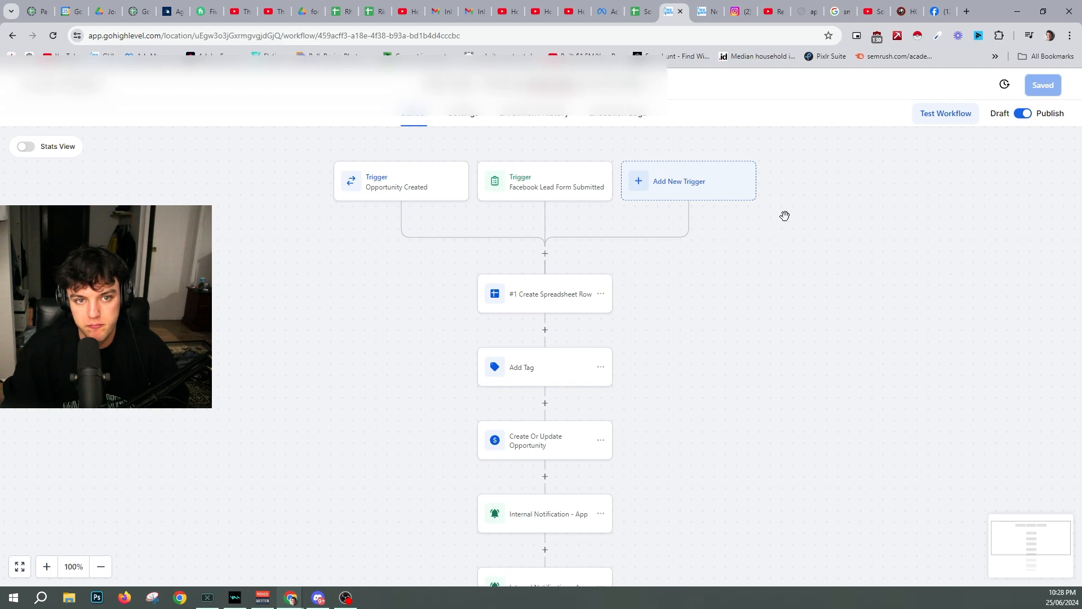
- Review the Facebook Lead Form Submitted trigger and the settings of the Create Spreadsheet Row action
left_click(499, 186)
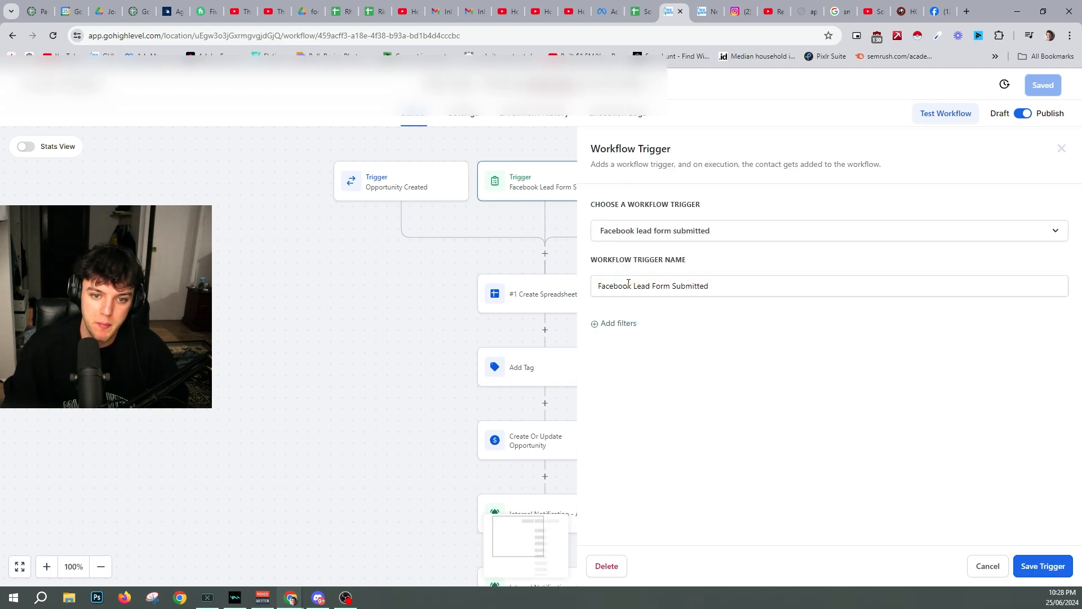
left_click(446, 264)
left_click(522, 294)
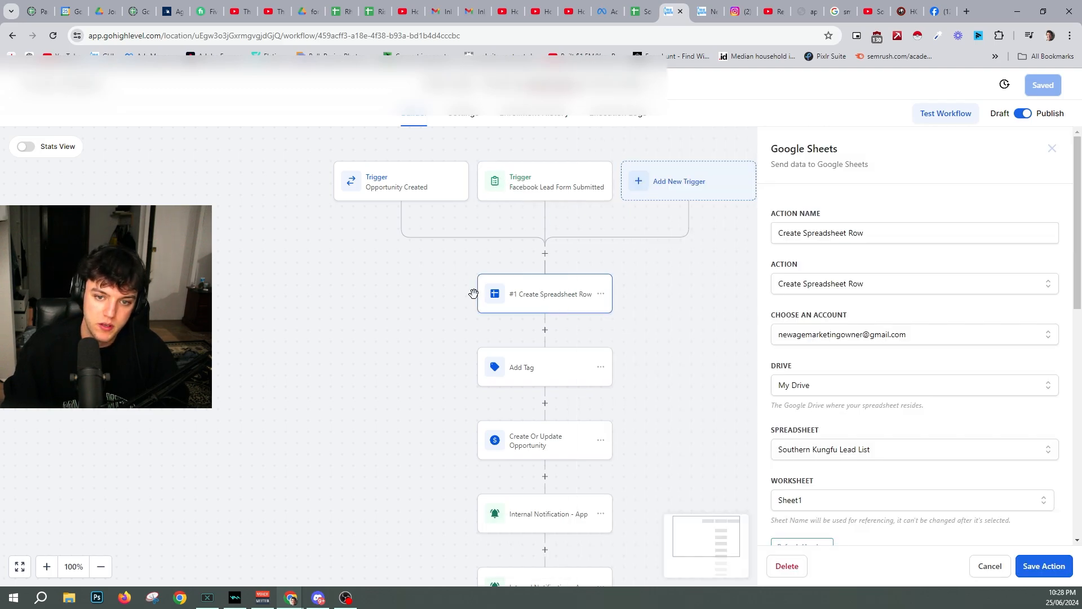
- Insert a Google Sheets action directly below the triggers and set its action to Create Spreadsheet Row
left_click(544, 253)
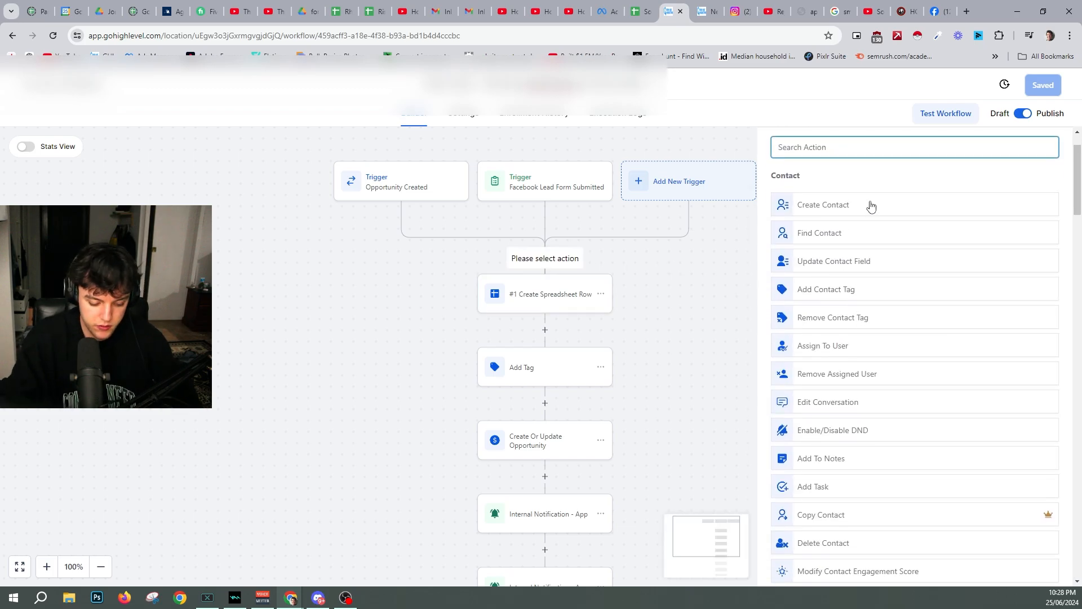
left_click(872, 204)
type("googl")
left_click(830, 260)
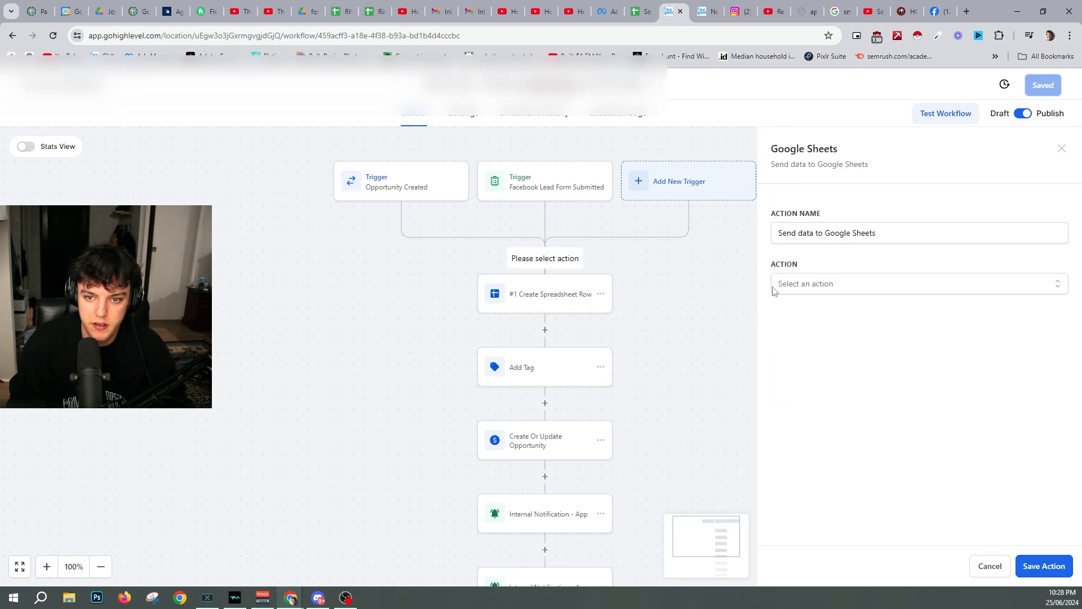
left_click(804, 289)
left_click(816, 341)
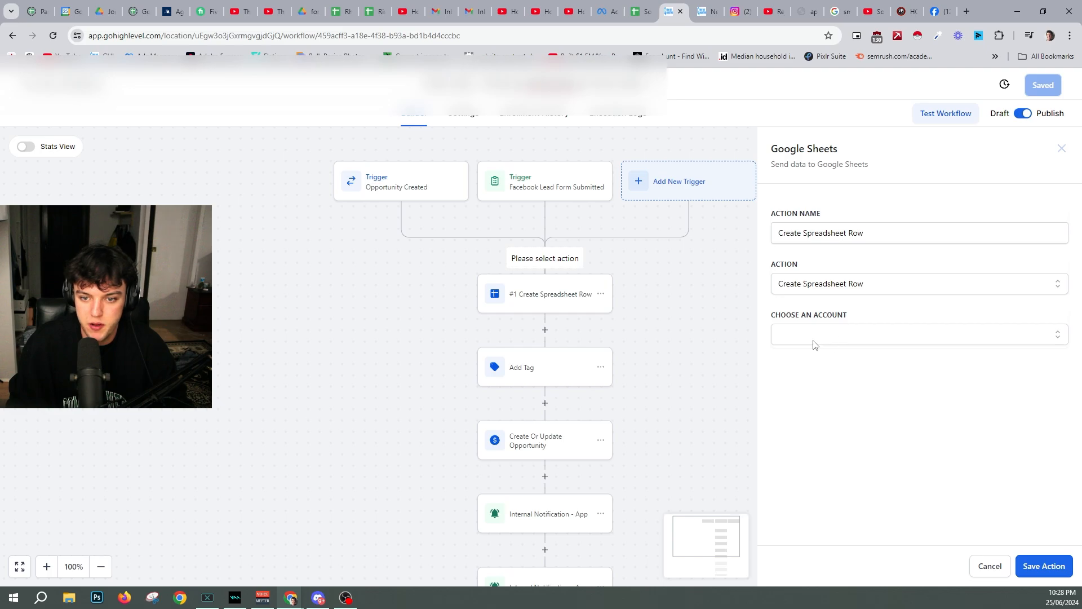
- Choose the connected Google account, My Drive and the spreadsheet "Copy of GS.io {Name} | Growth Partner Worksheet" for the new action
left_click(811, 342)
left_click(814, 389)
left_click(807, 390)
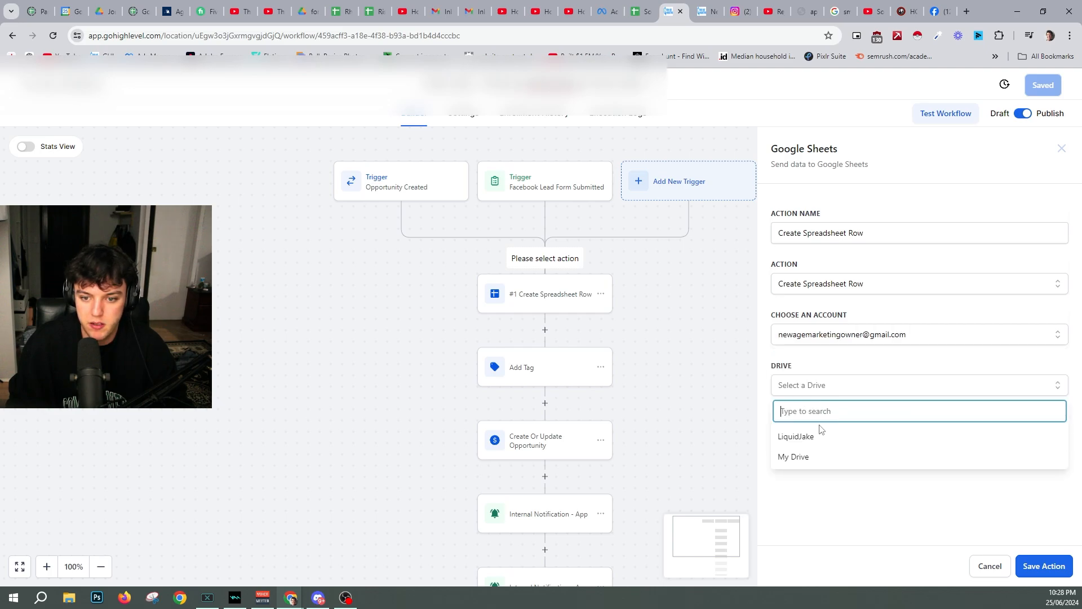
left_click(816, 458)
left_click(849, 453)
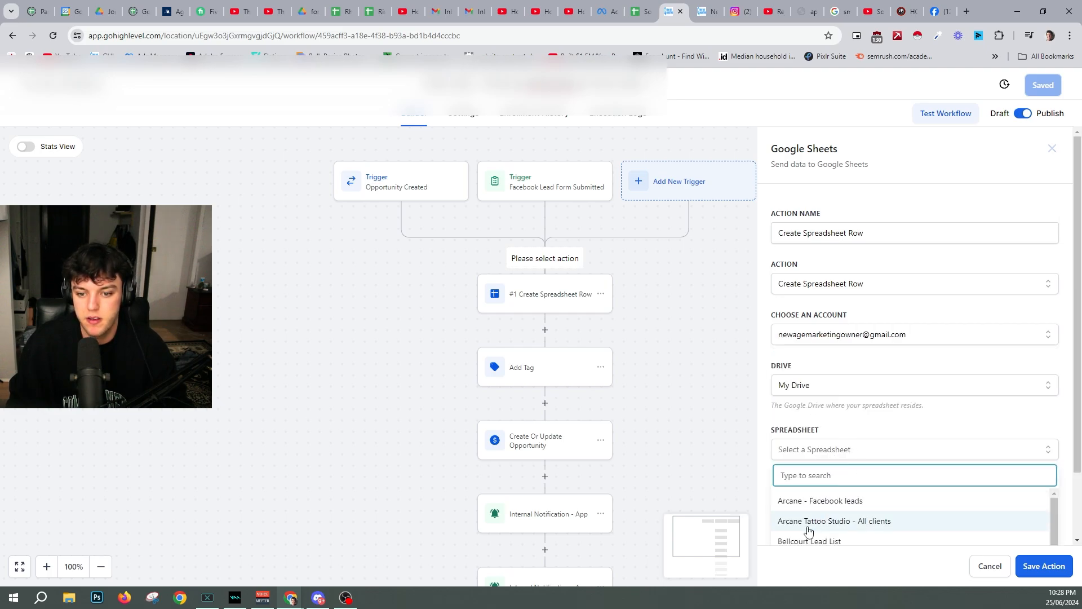
scroll(786, 525, "down", 2)
left_click(796, 522)
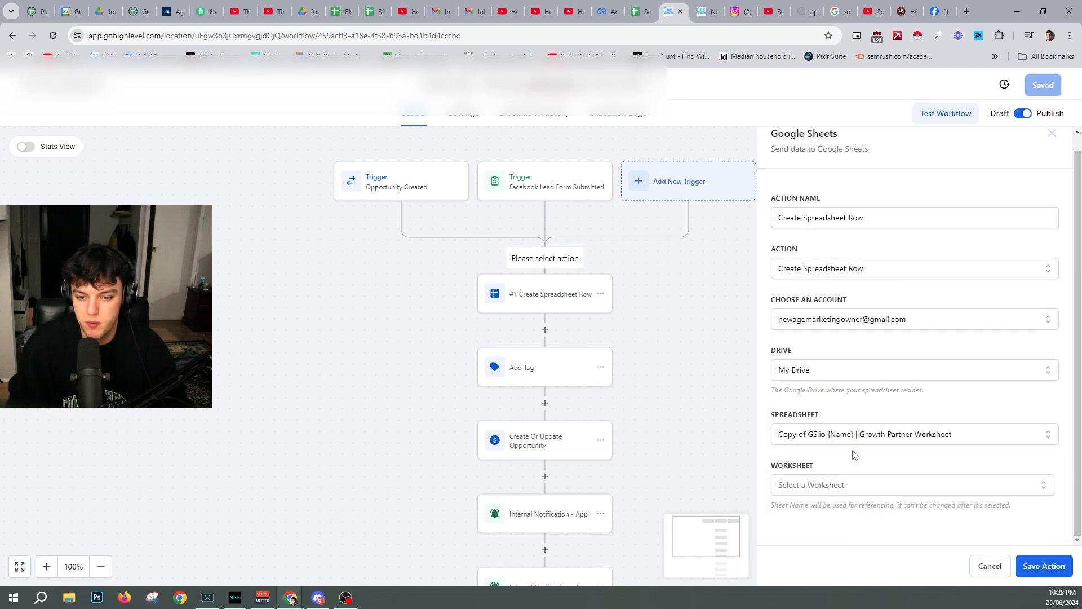
- Choose the Conditional Guarantee worksheet with columns (A) to Leading Indicators to Success (C), and discard the new Google Sheets action
left_click(851, 486)
scroll(879, 496, "down", 2)
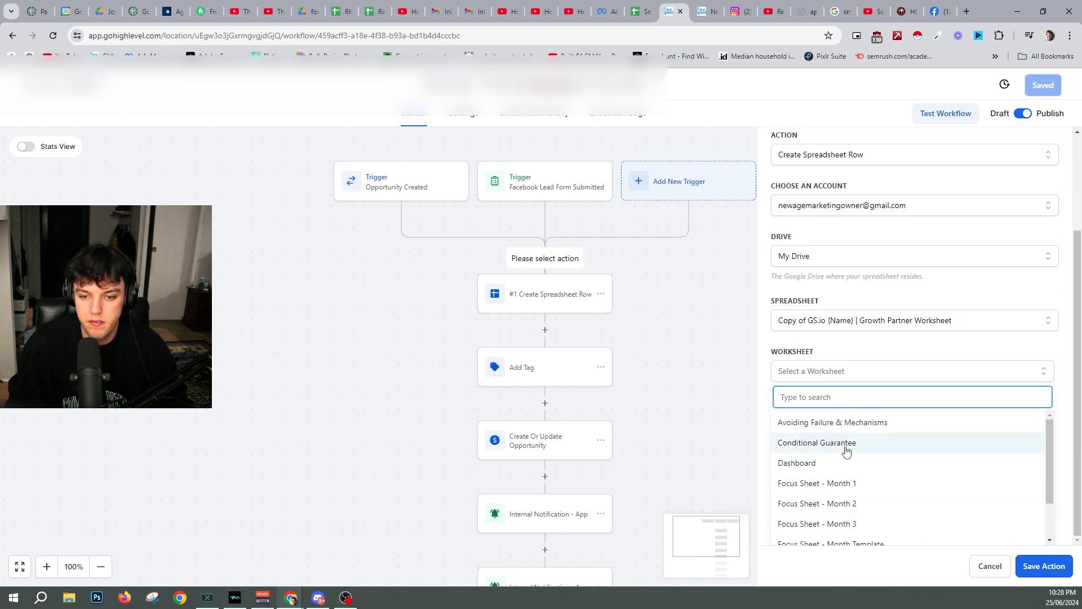
left_click(846, 450)
left_click(786, 503)
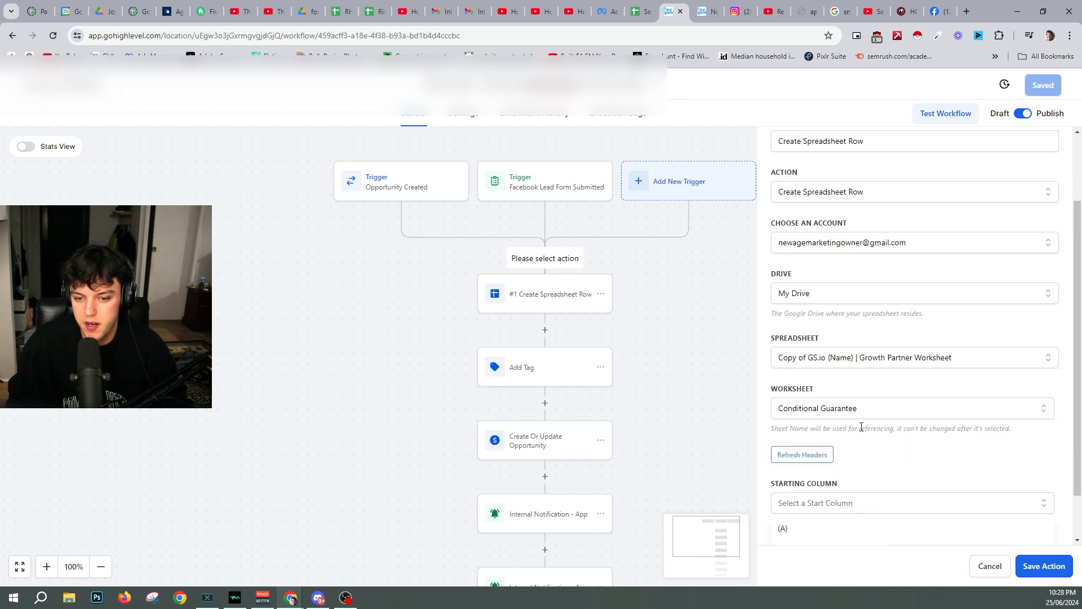
scroll(800, 507, "down", 1)
left_click(809, 473)
left_click(976, 502)
scroll(976, 502, "down", 1)
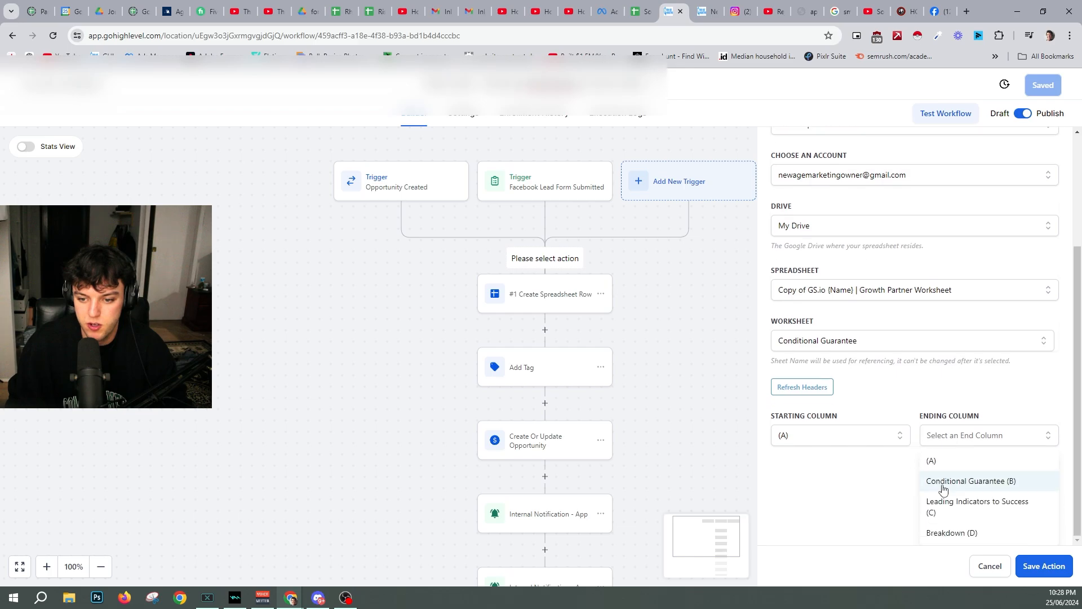
left_click(946, 500)
scroll(902, 411, "down", 2)
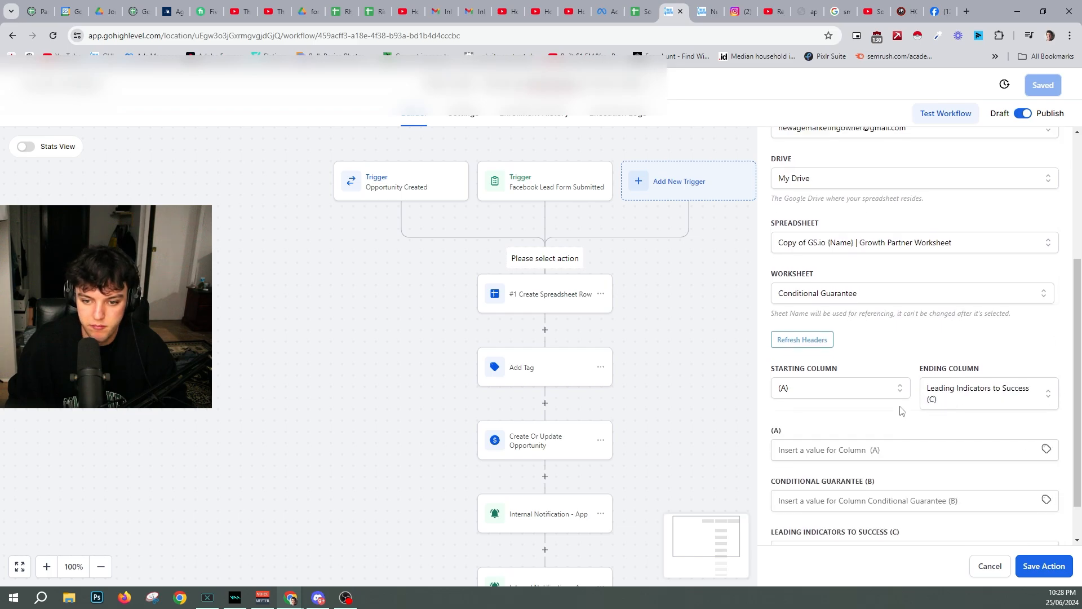
left_click(981, 571)
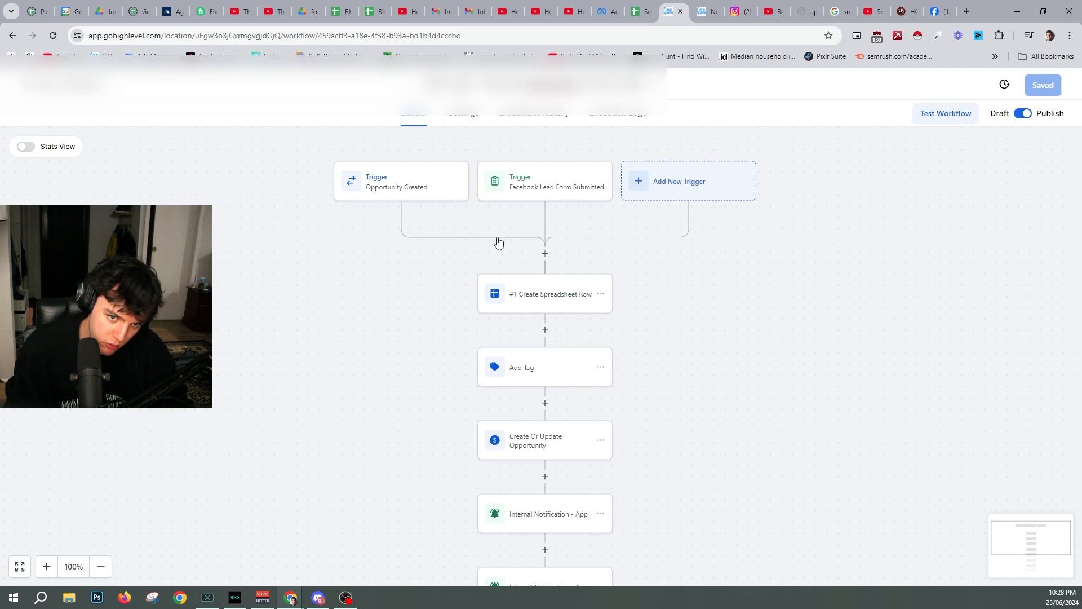
- Leave the workflow editor and open the Southern Kungfu account's settings
left_click(61, 85)
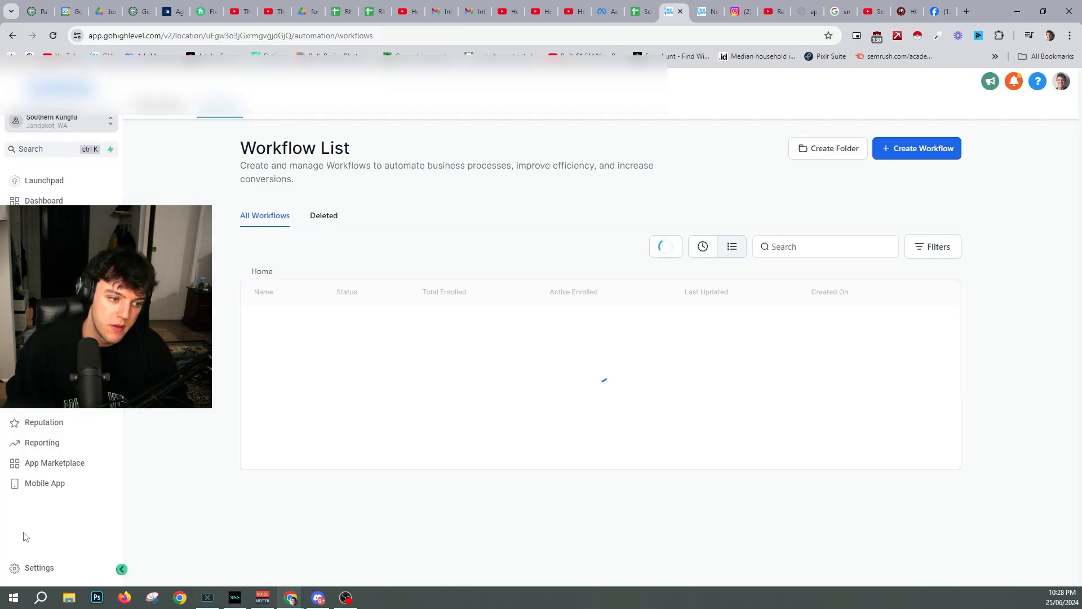
left_click(33, 569)
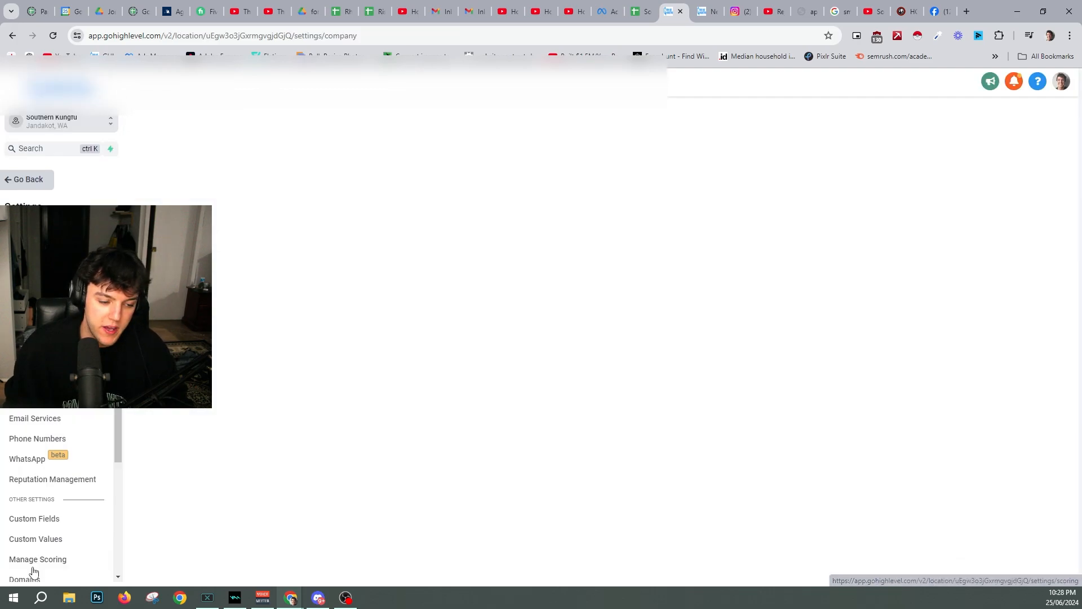
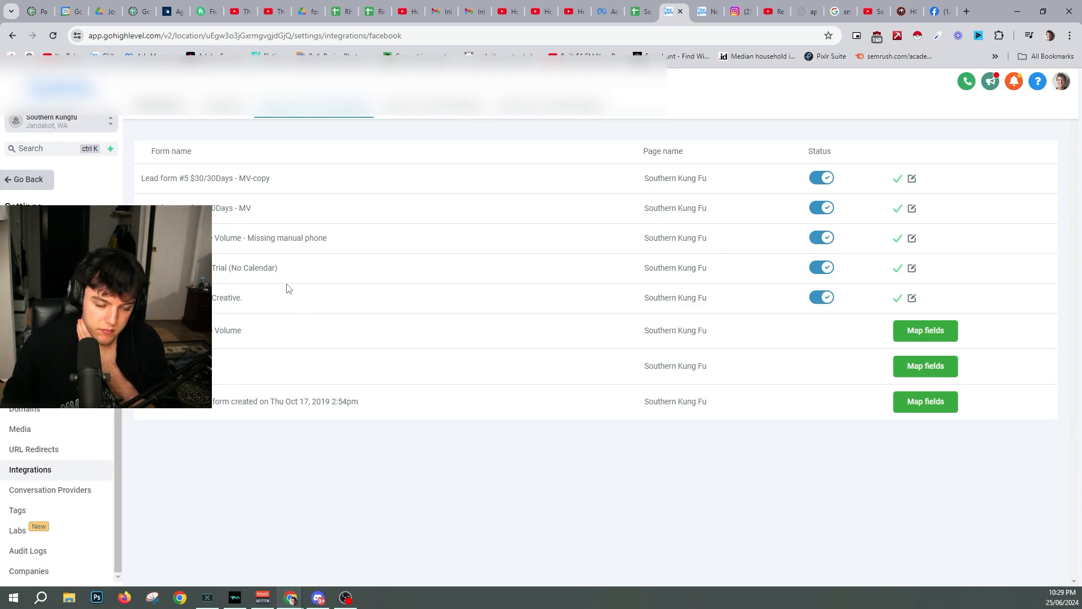
- Open the field mapping of the unmapped Southern Kung Fu lead form whose name ends in "Volume"
left_click_drag(163, 331, 246, 333)
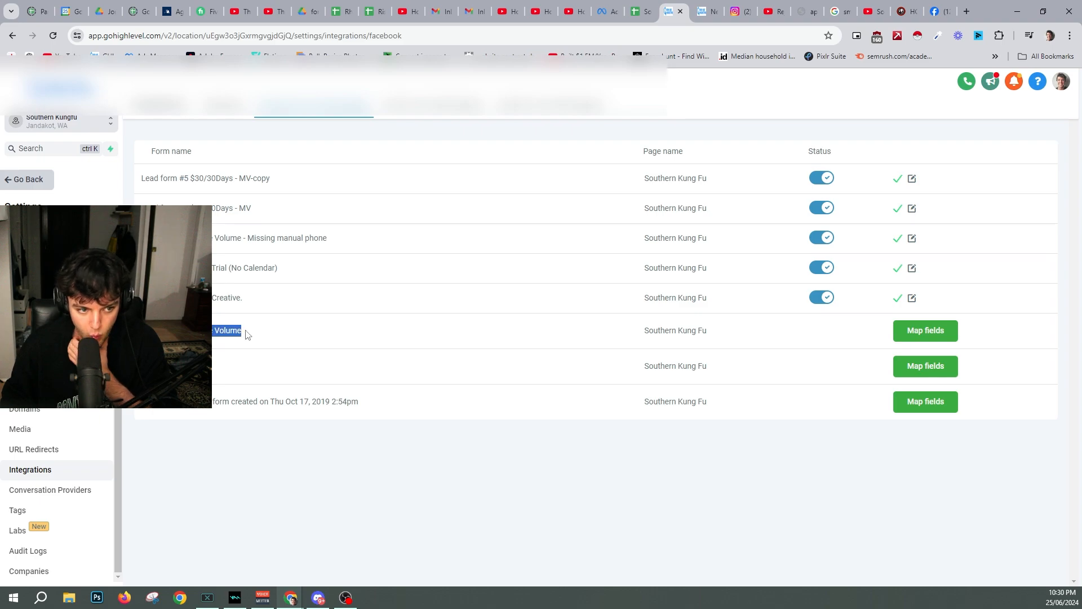
left_click(300, 341)
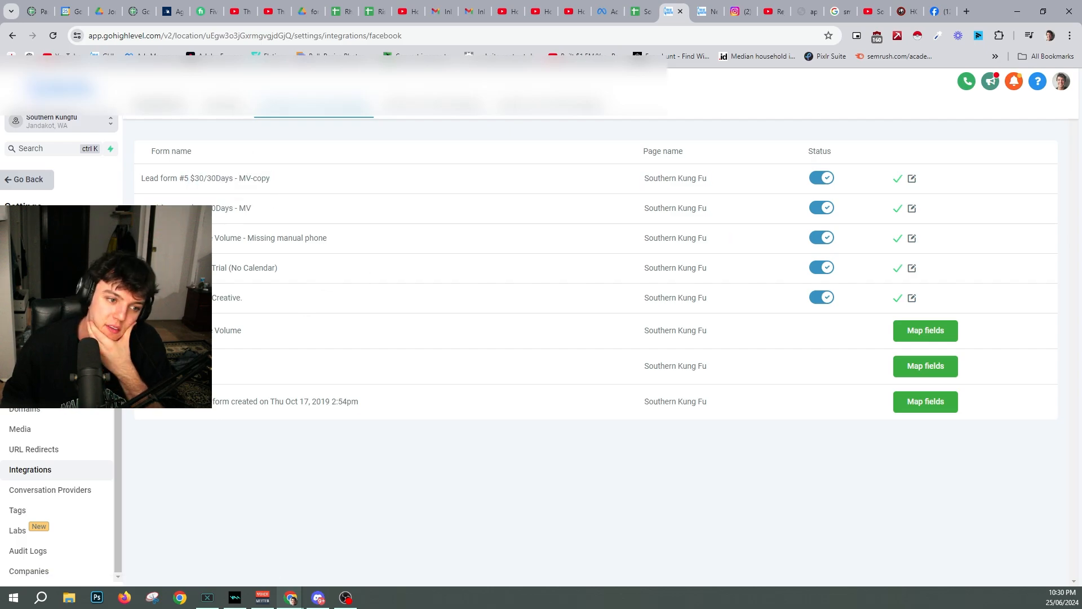
left_click(918, 334)
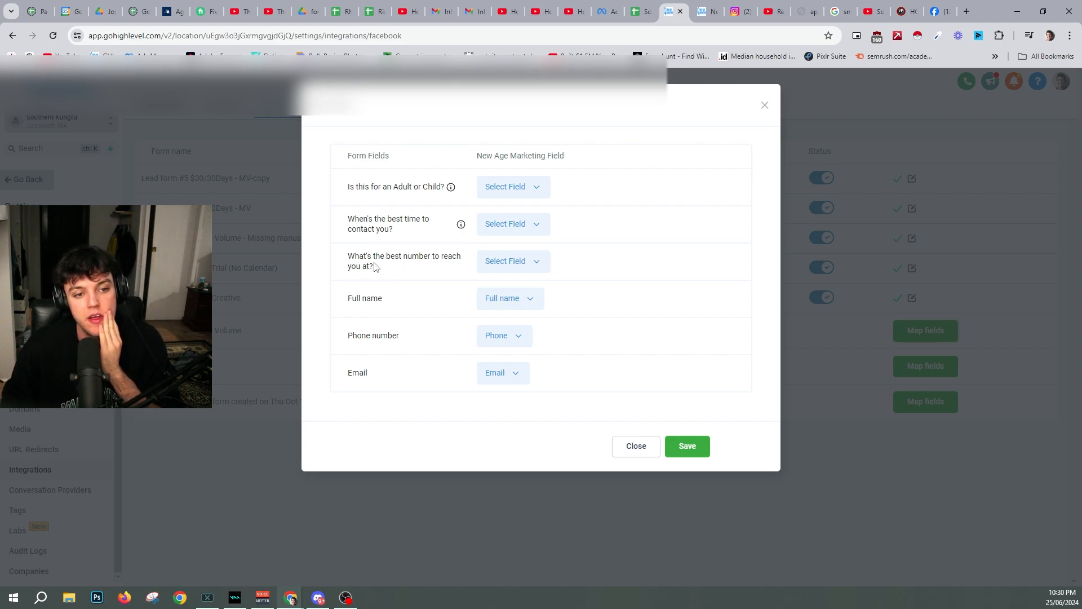
- Examine the lead form's fields, especially the adult-or-child, best contact time and best number questions that need mapping
left_click_drag(379, 273, 345, 187)
left_click_drag(383, 270, 343, 186)
left_click(355, 205)
left_click_drag(377, 269, 383, 191)
left_click(350, 196)
left_click(431, 254)
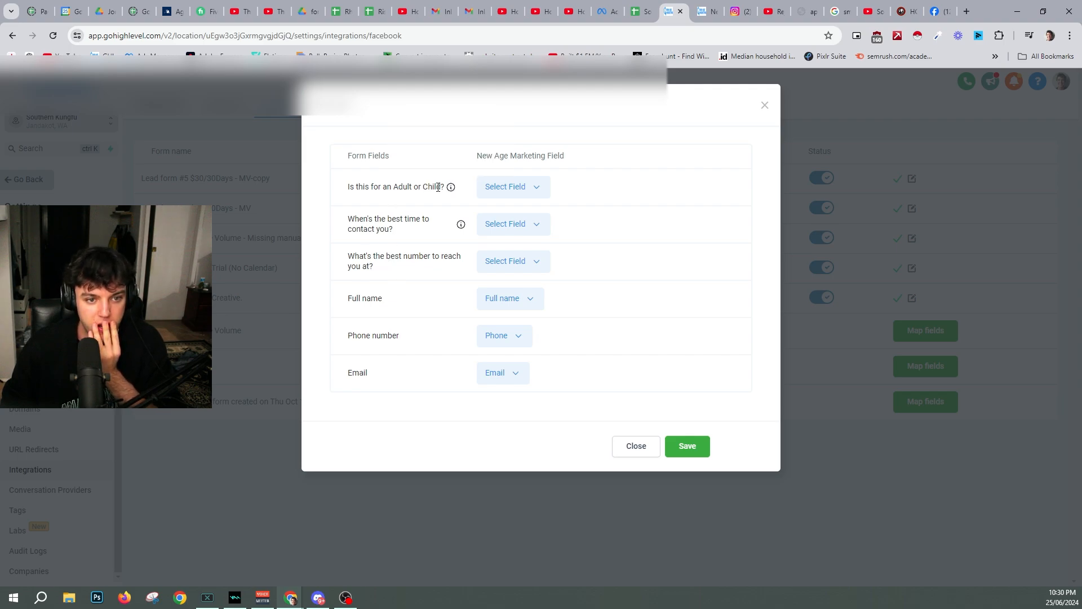
left_click_drag(448, 187, 347, 188)
left_click(360, 203)
left_click_drag(394, 270, 350, 189)
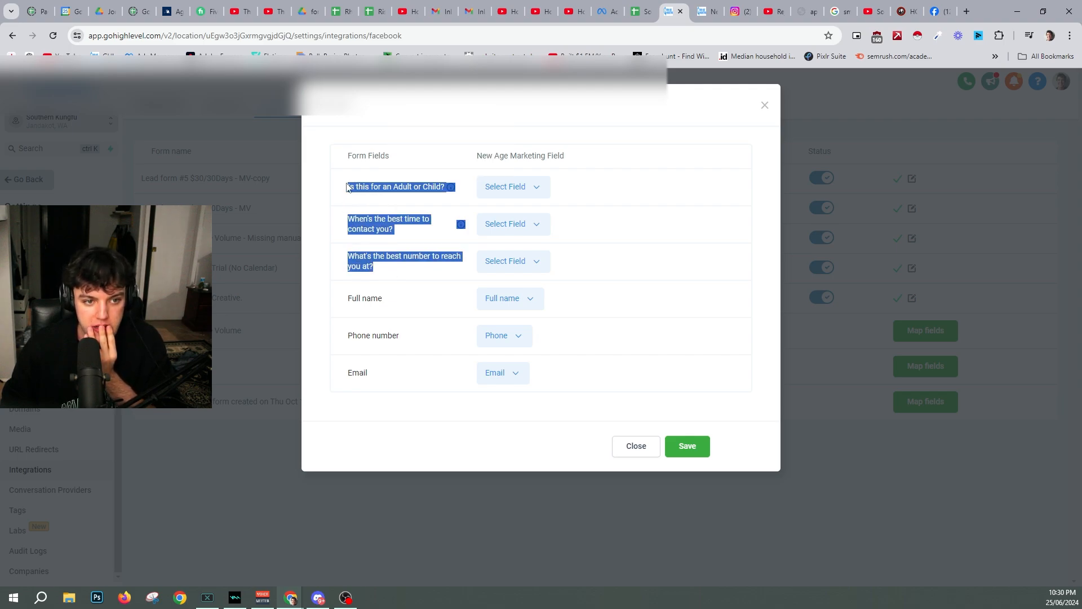
left_click(376, 239)
left_click_drag(376, 389, 342, 177)
left_click(374, 280)
left_click(354, 182)
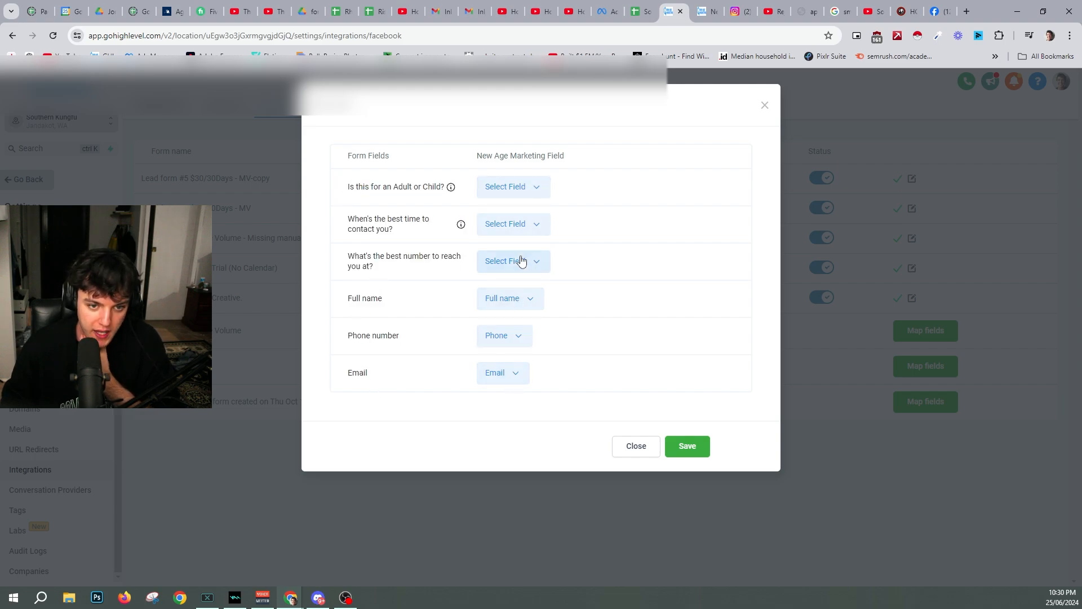
- Look through the contact fields available for the "Is this for an Adult or Child?" question, and close the mapping without saving
left_click_drag(348, 186, 446, 192)
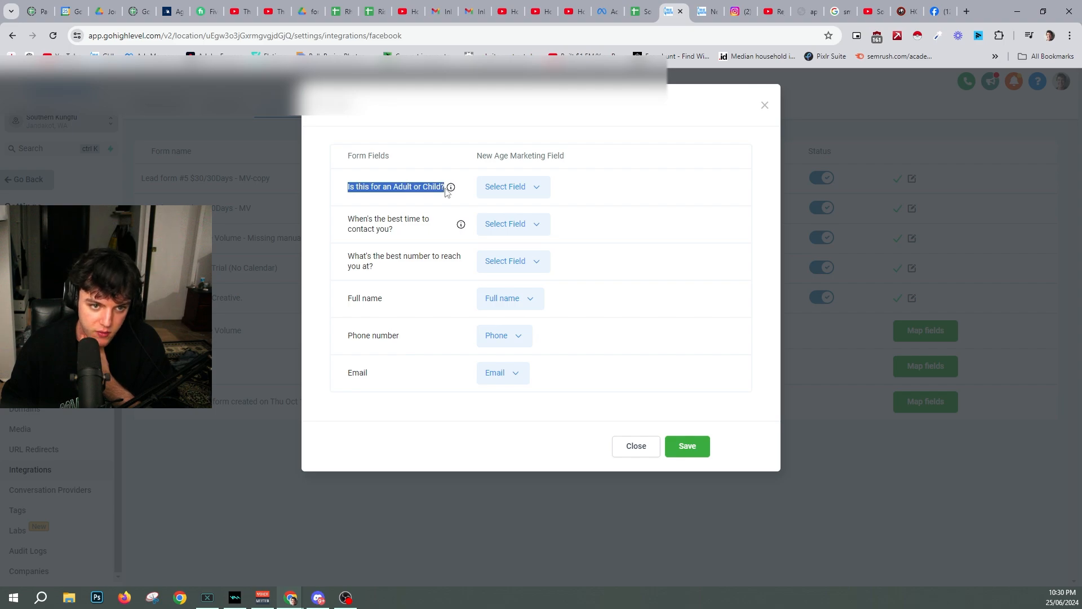
left_click(346, 197)
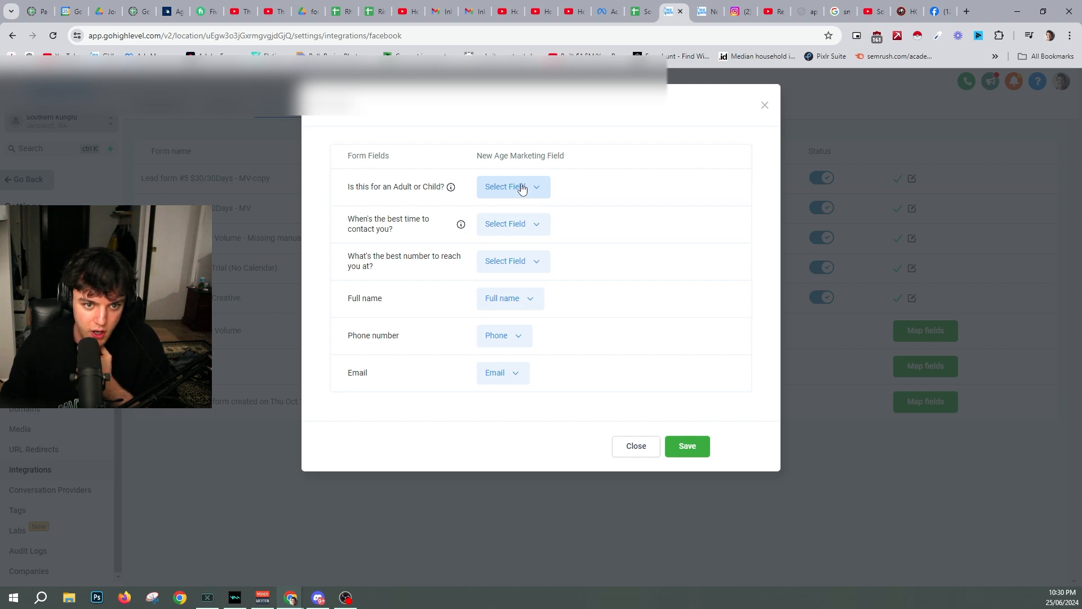
left_click(500, 187)
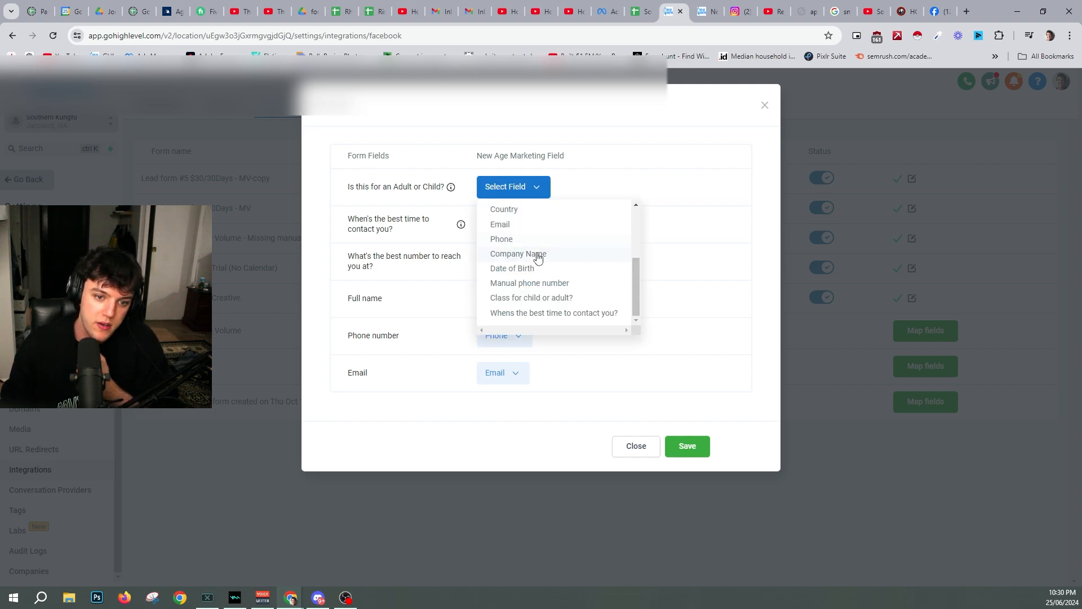
scroll(569, 310, "up", 3)
scroll(564, 299, "down", 3)
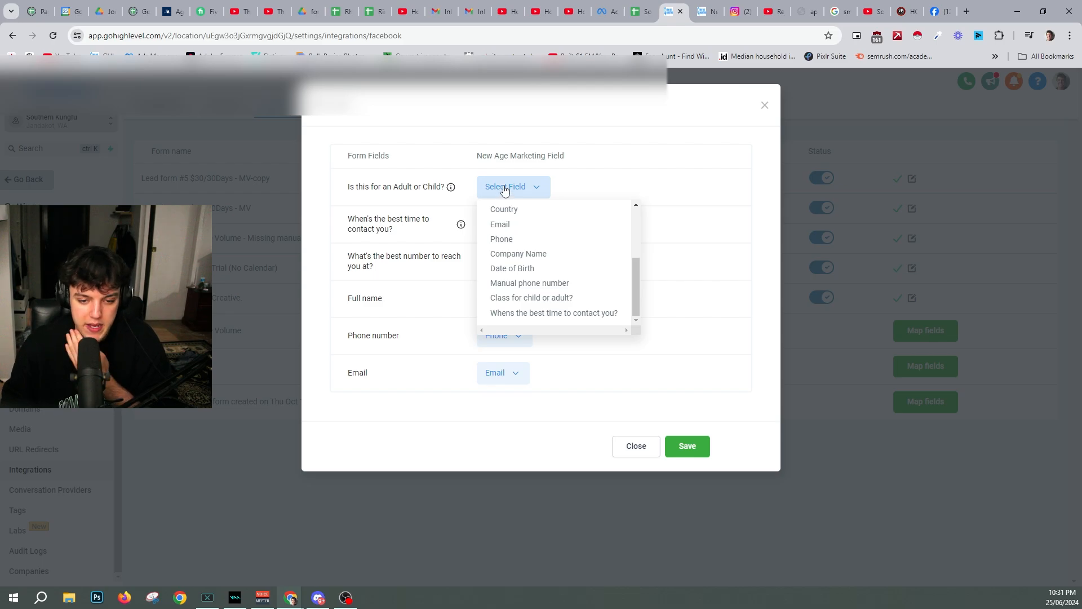
left_click(636, 446)
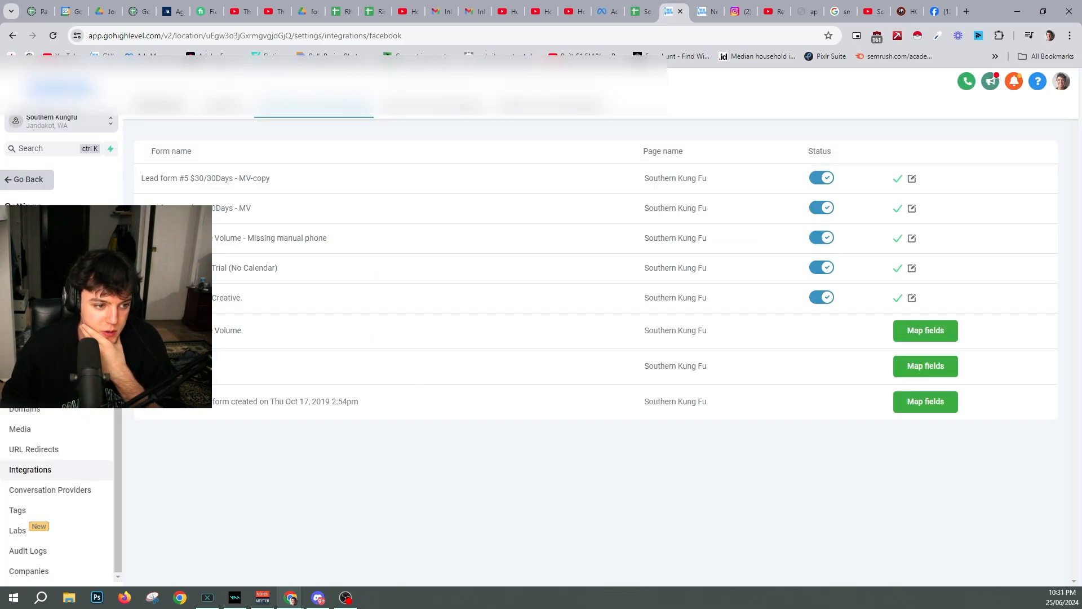
- Open the account's custom fields and start a new custom field of the Dropdown (Multiple) type
left_click(33, 348)
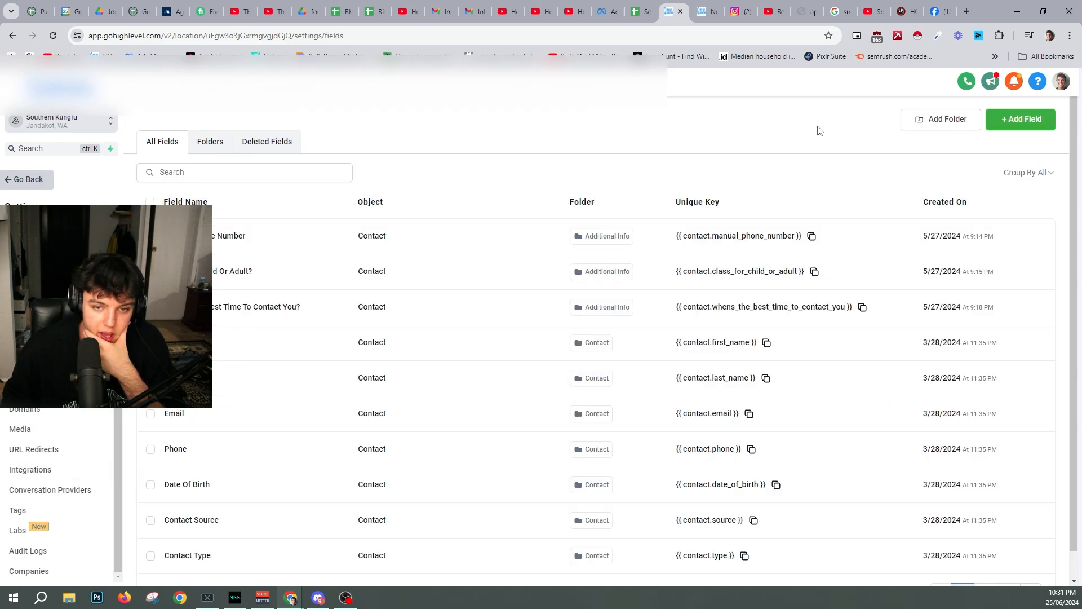
left_click(995, 119)
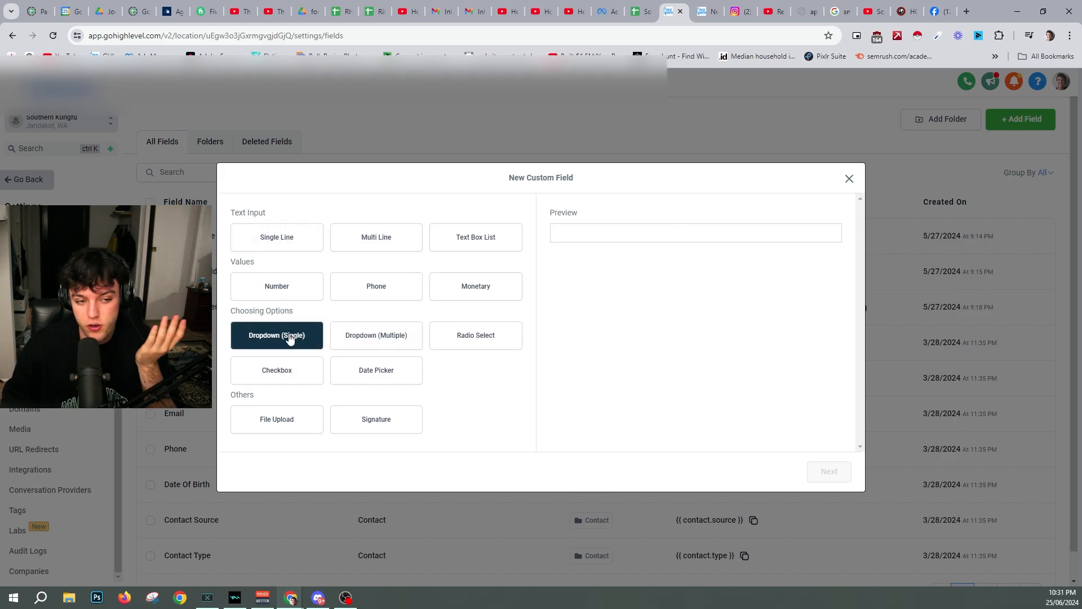
left_click(389, 338)
left_click(285, 292)
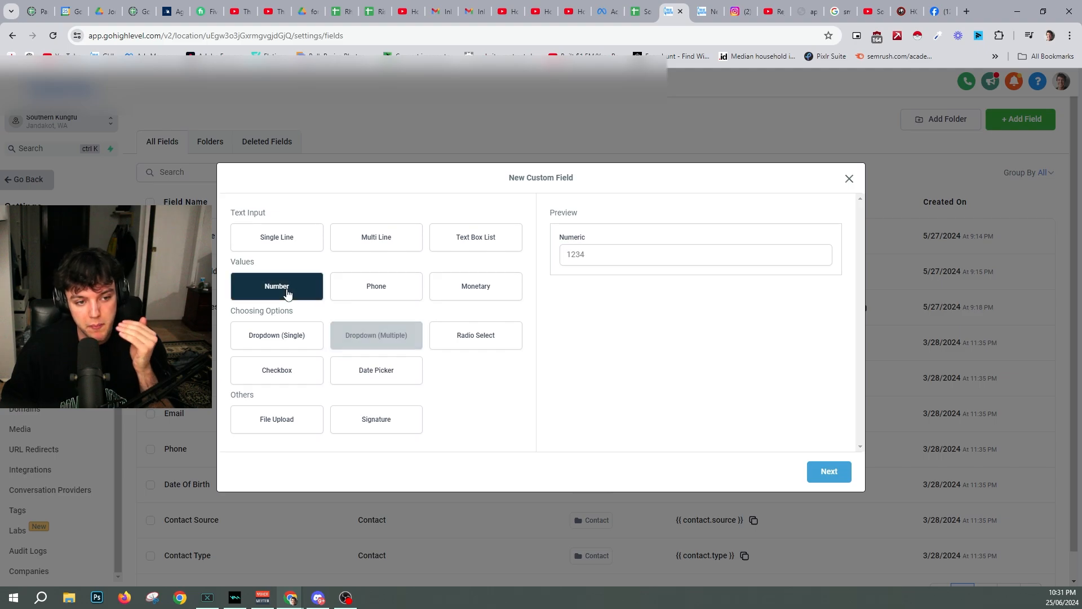
left_click(376, 237)
left_click(375, 242)
left_click(299, 242)
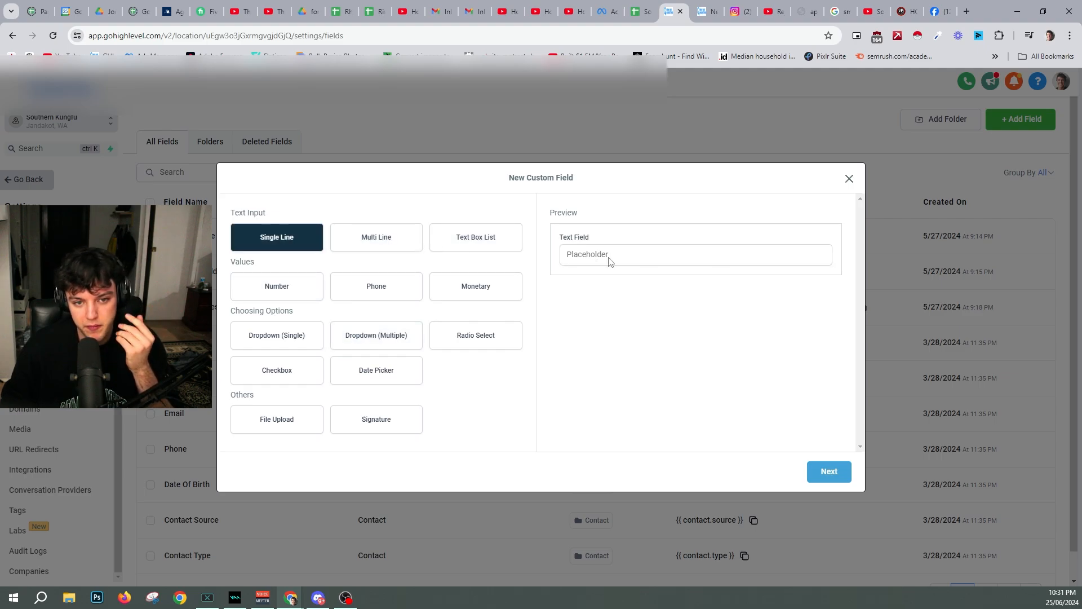
left_click(379, 341)
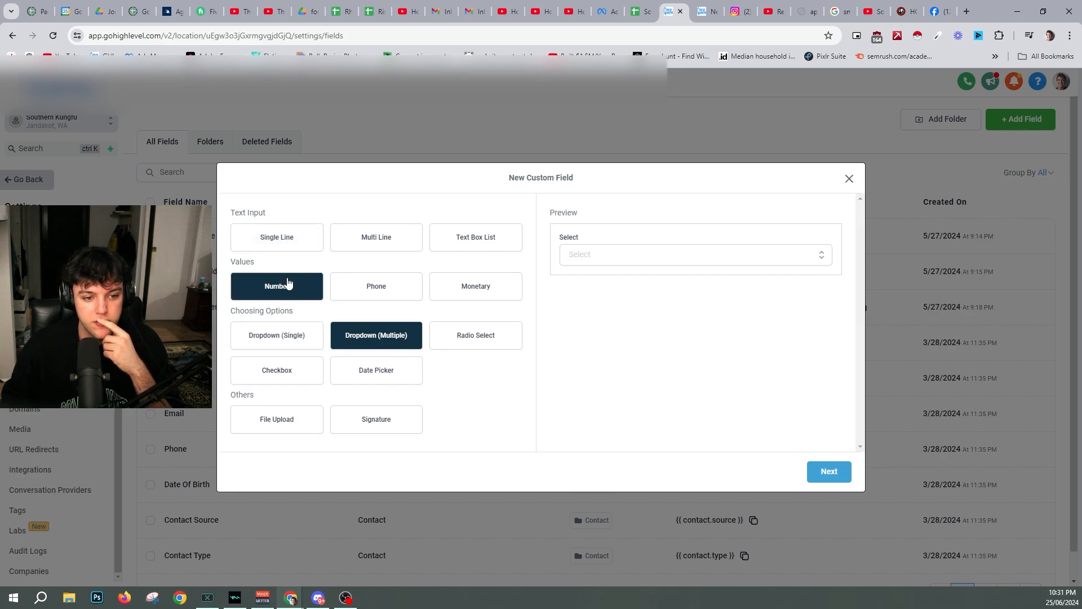
left_click(824, 481)
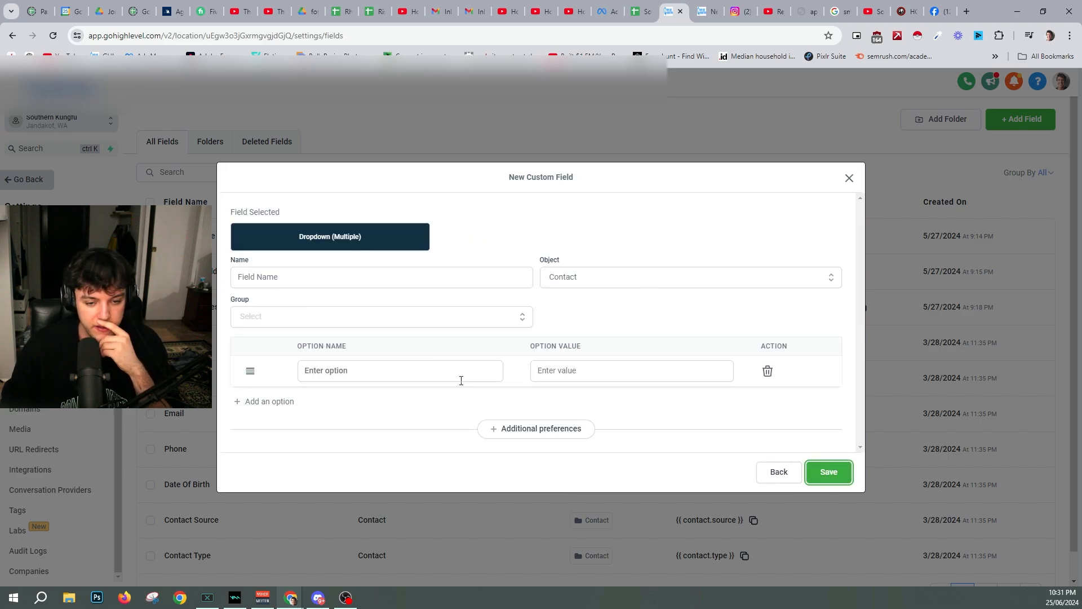
- Enter "looking to sell in 3 months" as the dropdown's first option
left_click(413, 373)
type("a")
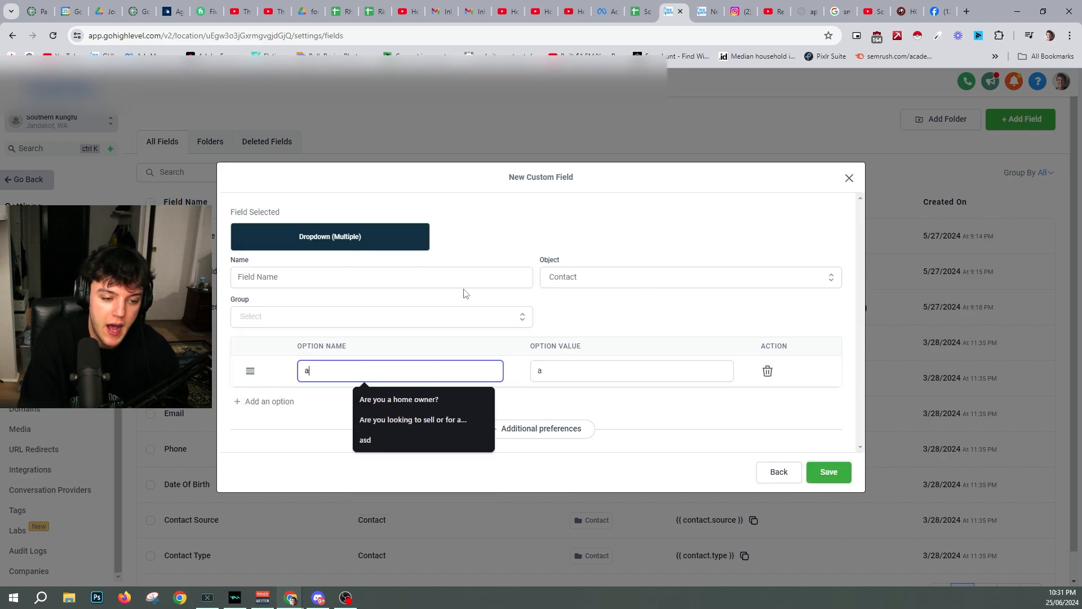
type("re they")
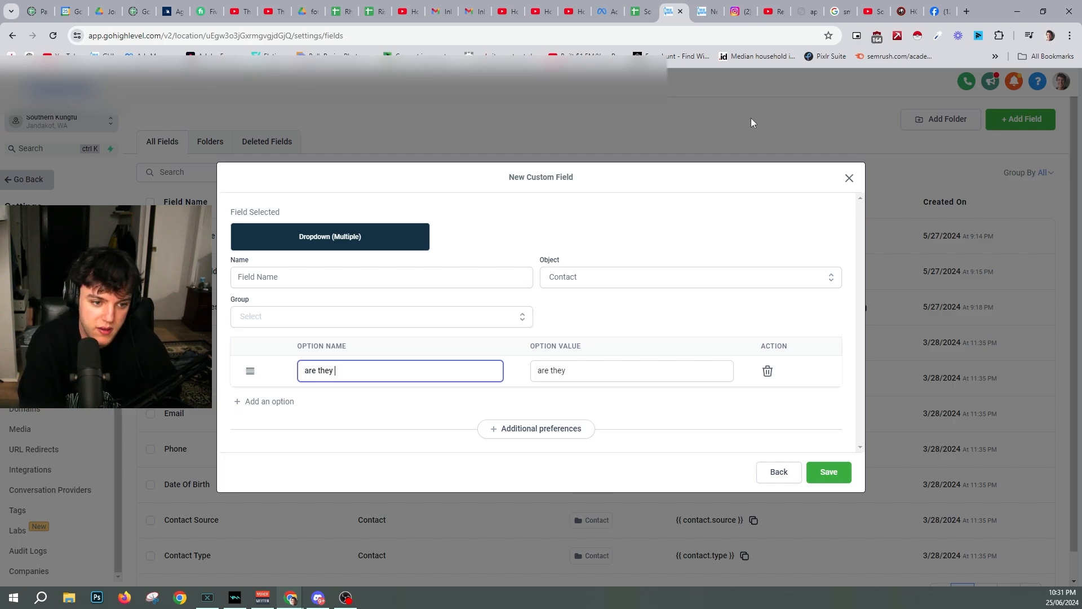
key("BackSpace")
key("BackSpace")
key("BackSpace")
key("BackSpace")
key("BackSpace")
key("BackSpace")
type("looking to sell in 3 months")
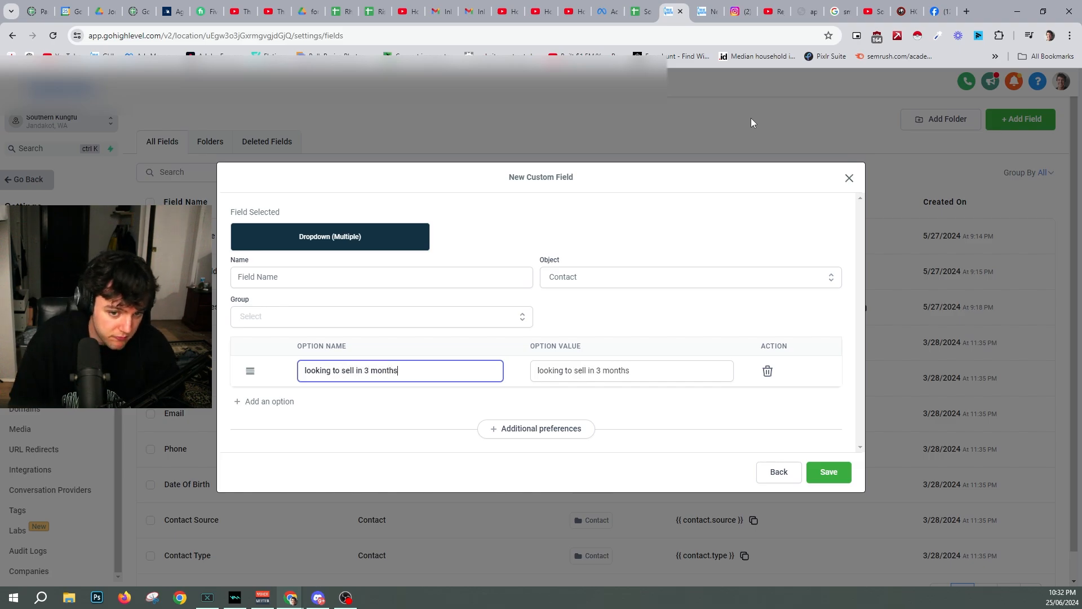
- Add three more dropdown options: "6 months", "4" and "3"
key("Return")
type("6 month")
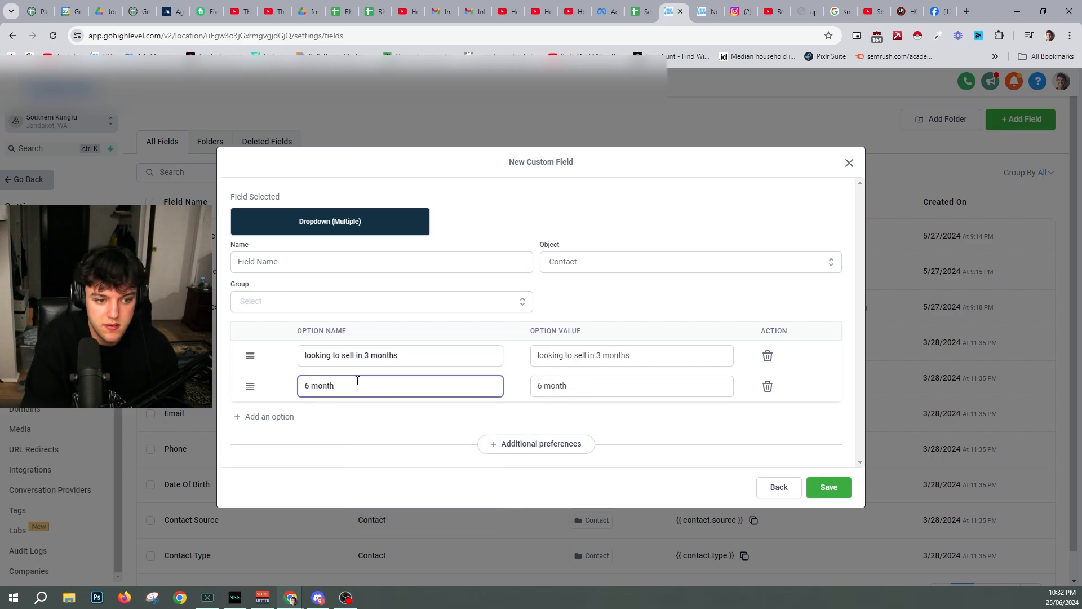
type("s")
key("Return")
type("4")
key("Return")
type("3")
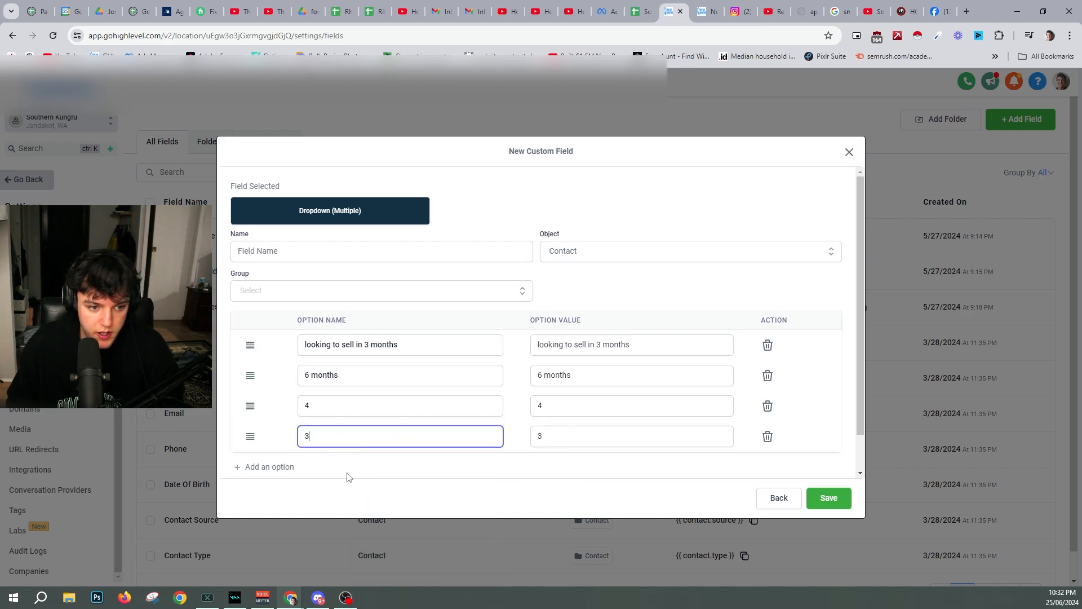
- Name the custom field "how soon are u looking to sell" and try to save it
left_click(344, 252)
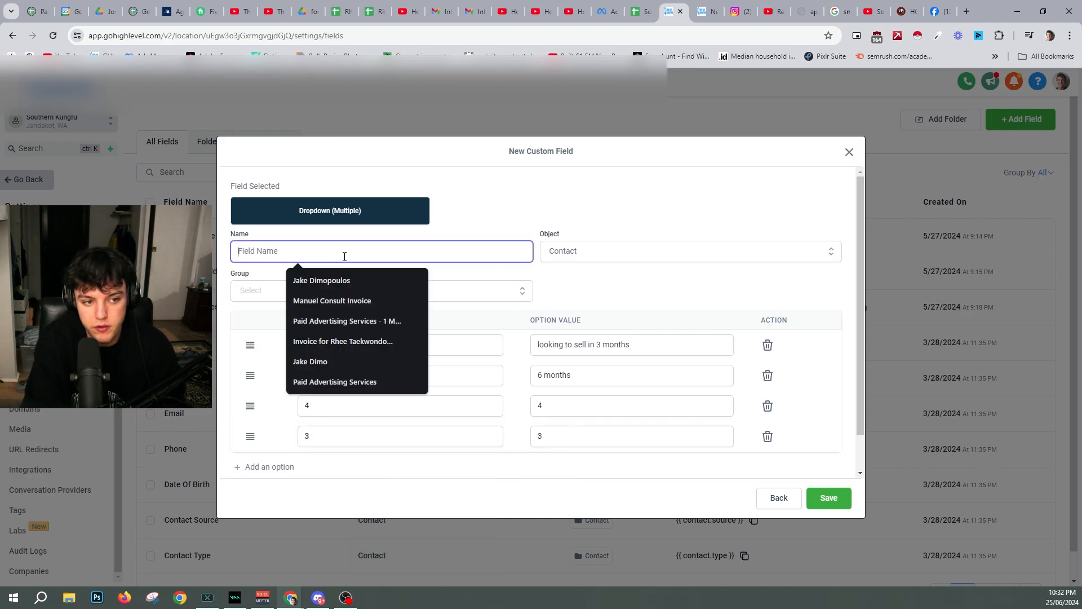
type("how soon are u looking to sell")
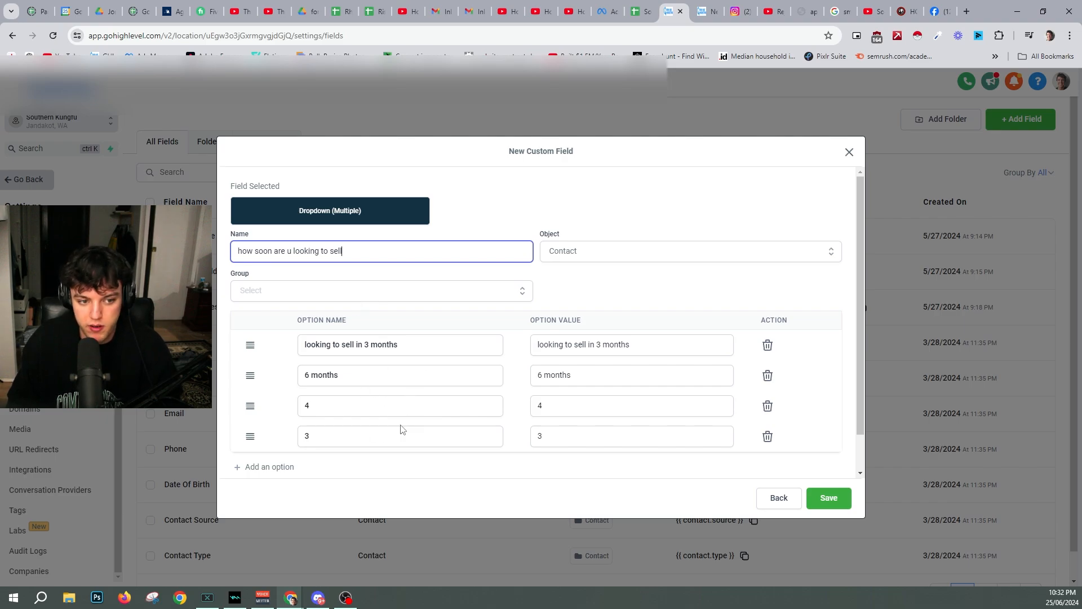
scroll(403, 430, "down", 1)
left_click(828, 499)
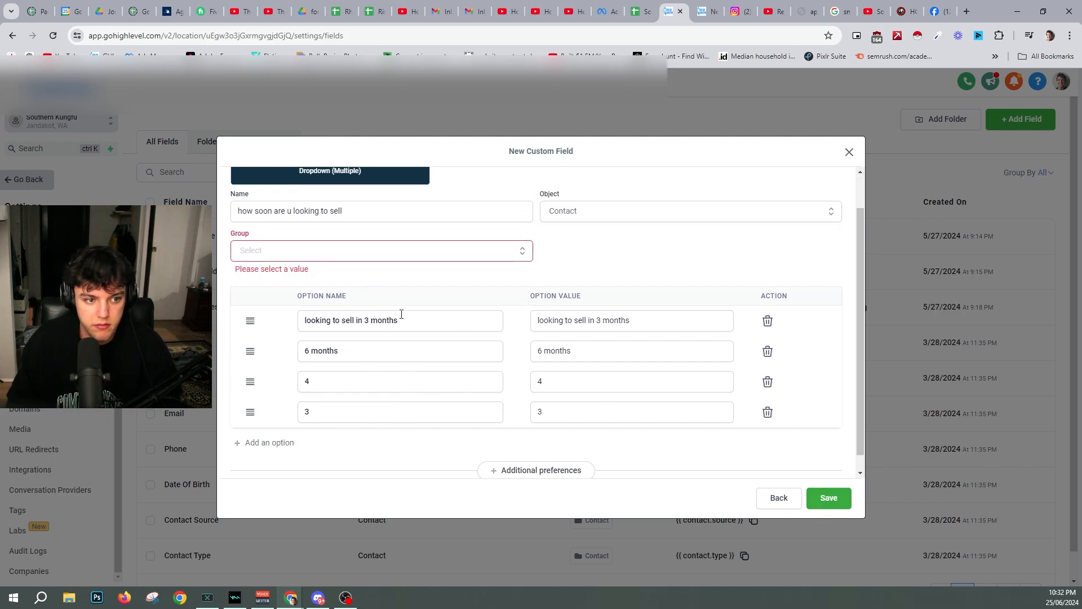
- Assign the custom field to the Additional Info group, save it, and copy its unique key
left_click(334, 255)
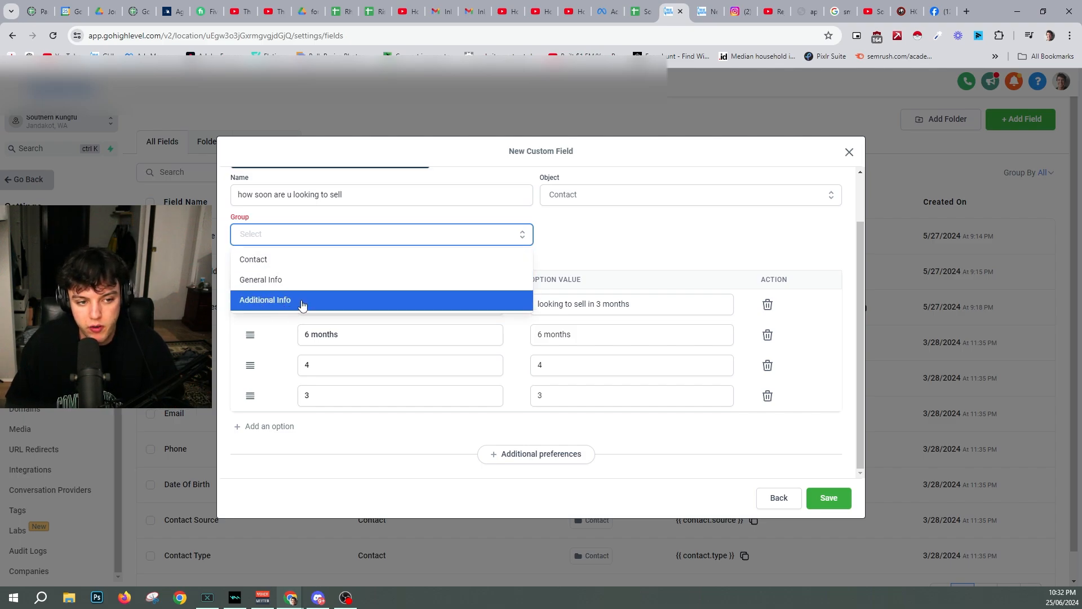
left_click(267, 305)
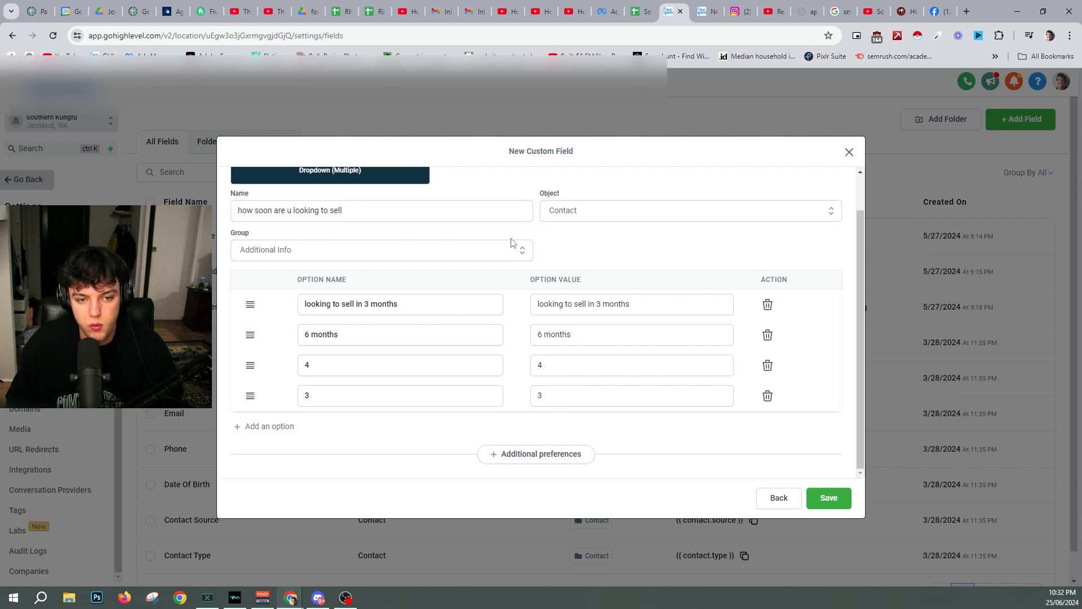
left_click(842, 507)
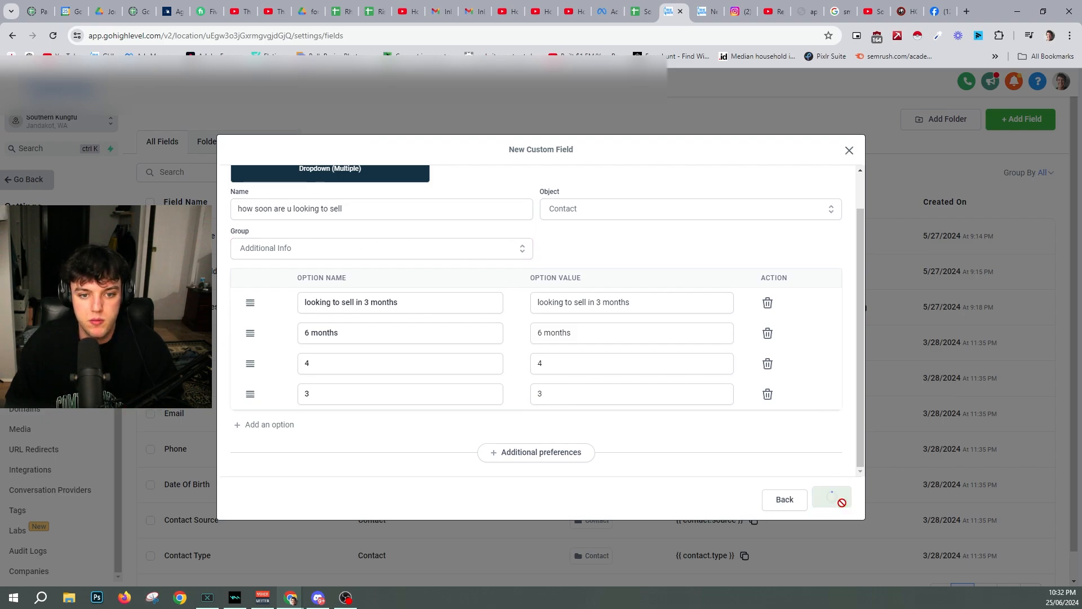
scroll(508, 452, "down", 3)
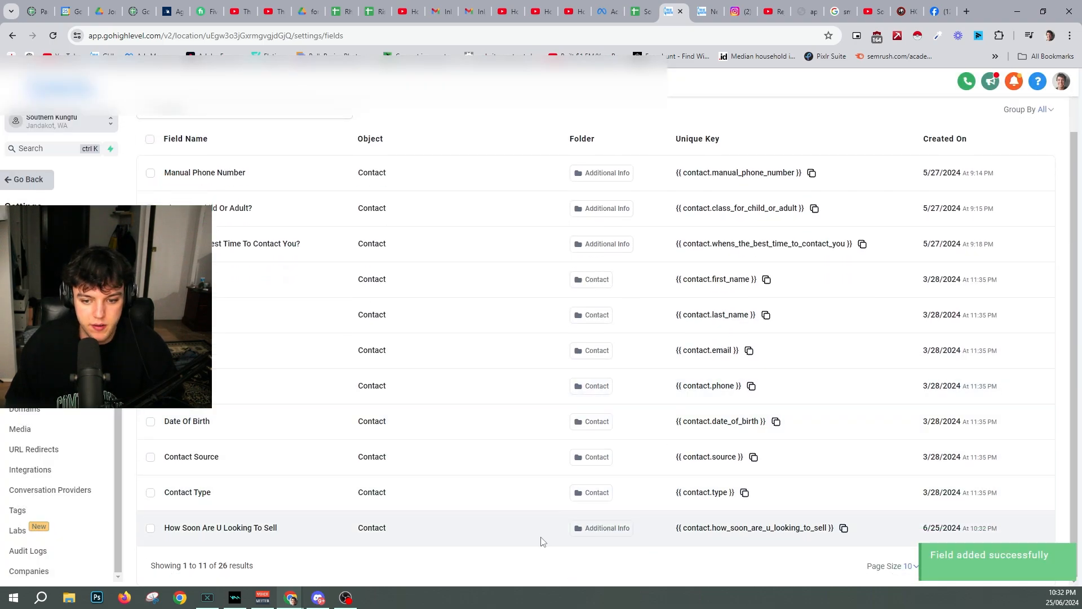
left_click_drag(804, 531, 722, 536)
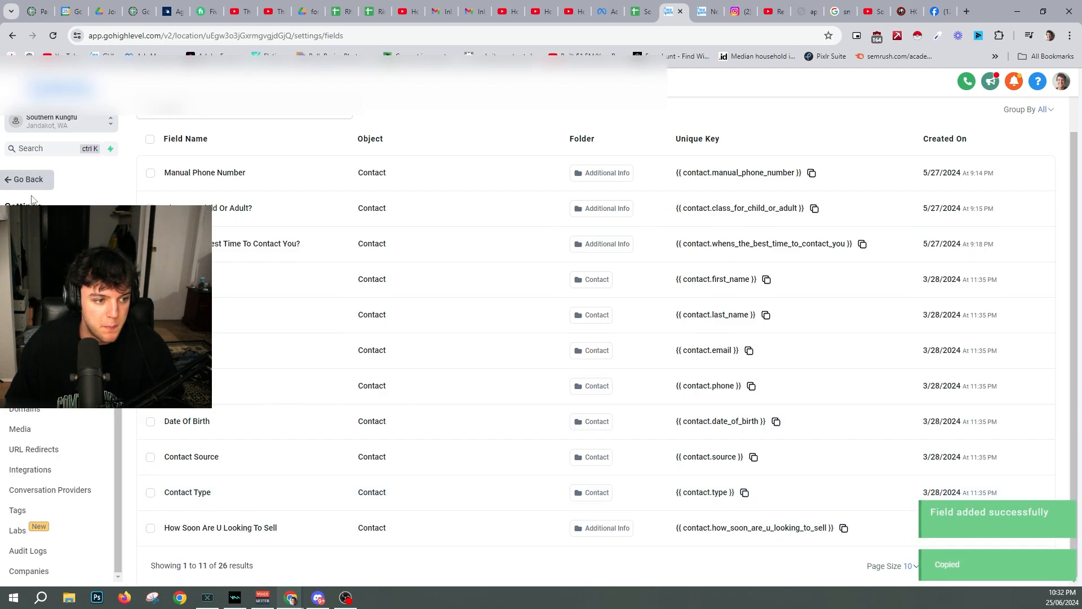
- Return to the Facebook form mappings and check the field choices for the "Would you like to get fit?" question for the new custom field
left_click(38, 468)
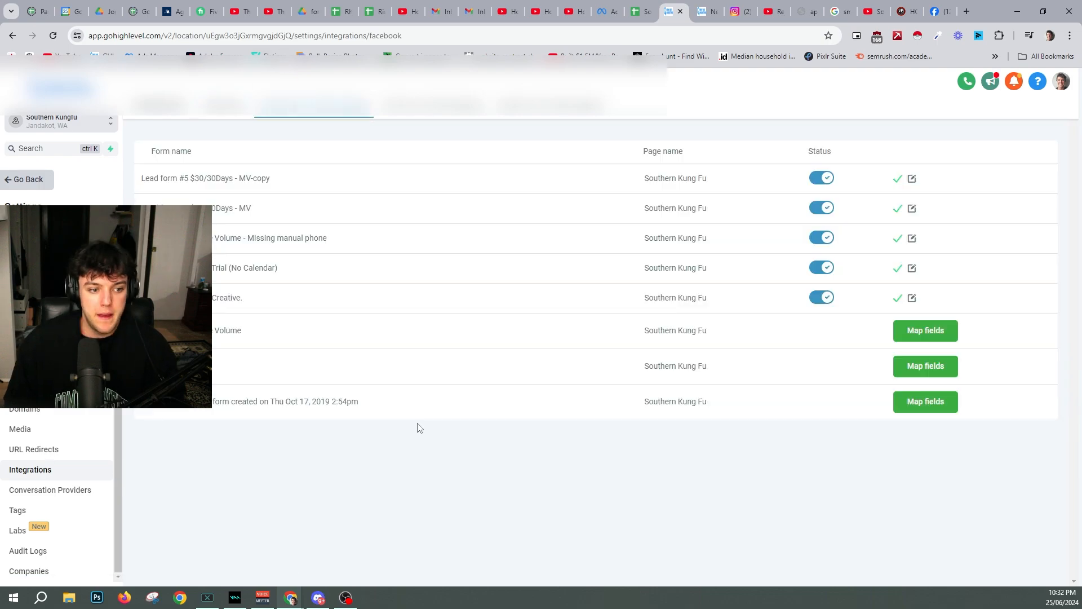
left_click(925, 367)
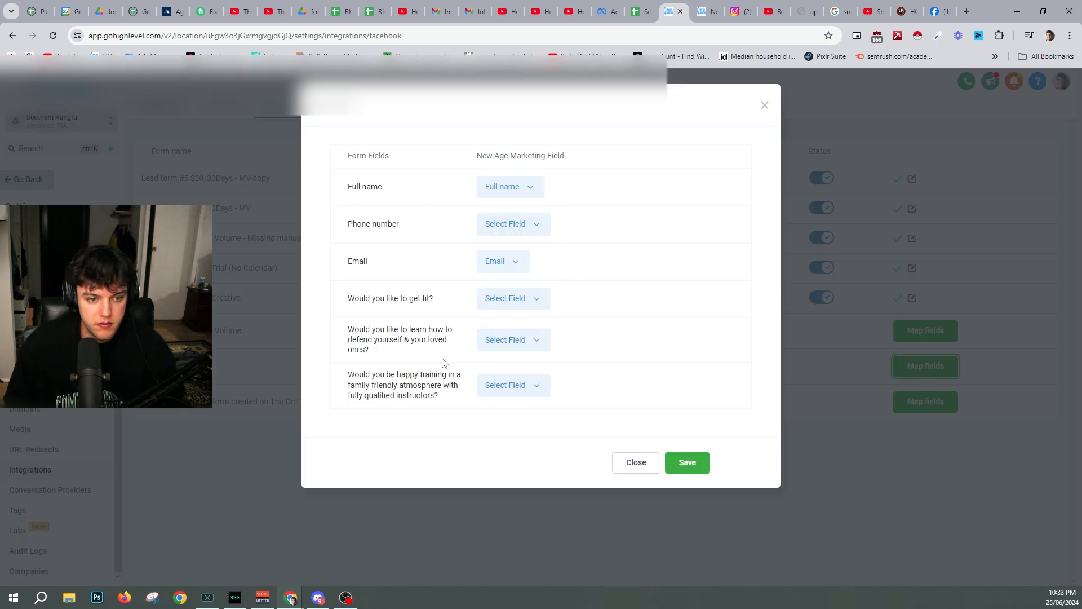
left_click(496, 299)
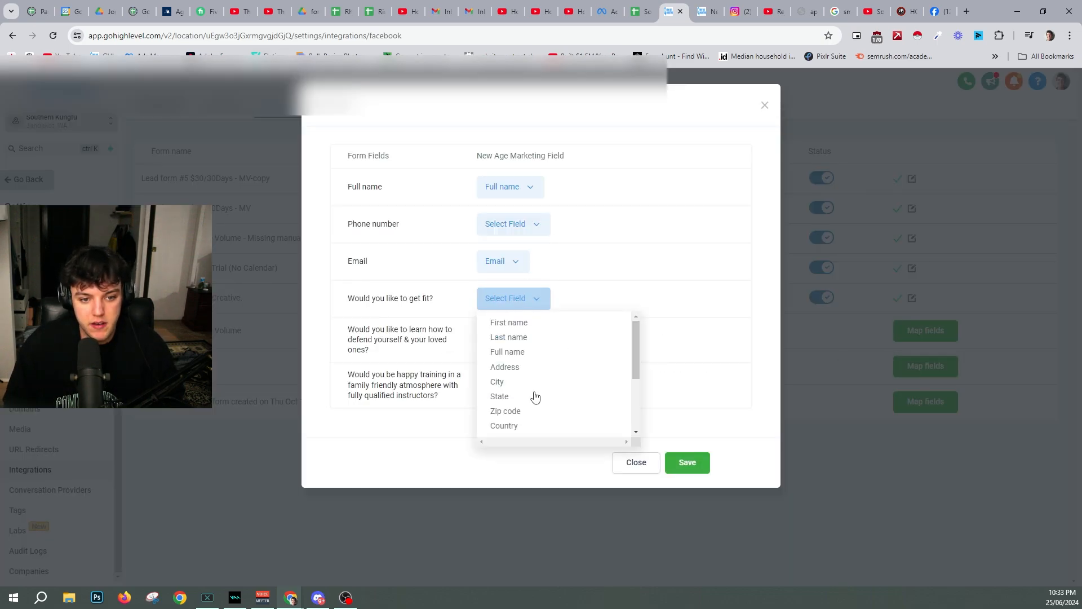
scroll(536, 397, "down", 1)
scroll(539, 399, "down", 2)
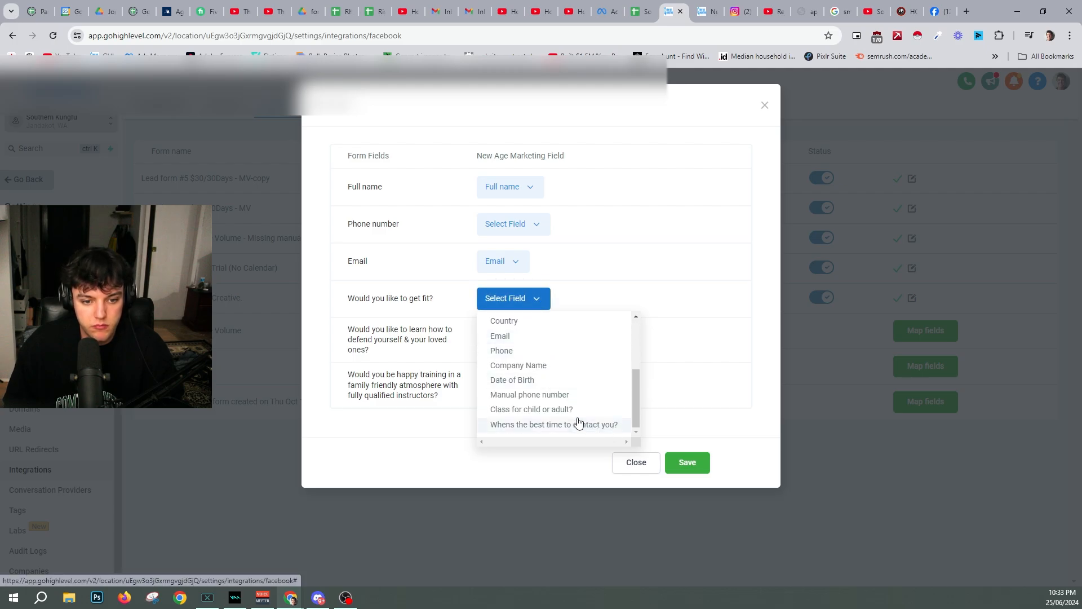
left_click(648, 462)
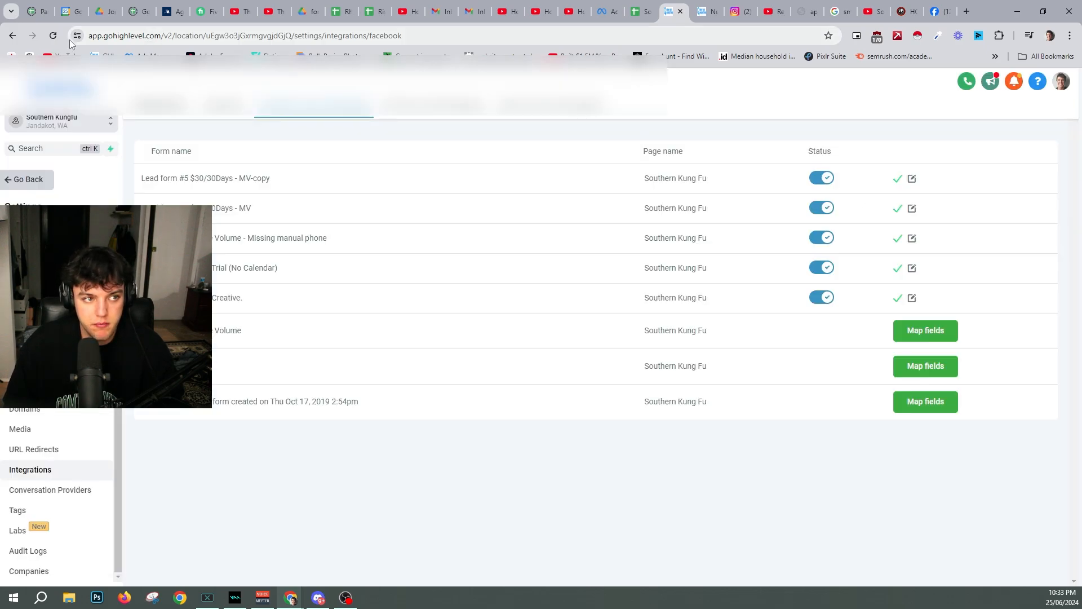
- Reload the integrations page and reopen the field mapping of the unmapped lead form whose name ends in "Volume"
left_click(53, 36)
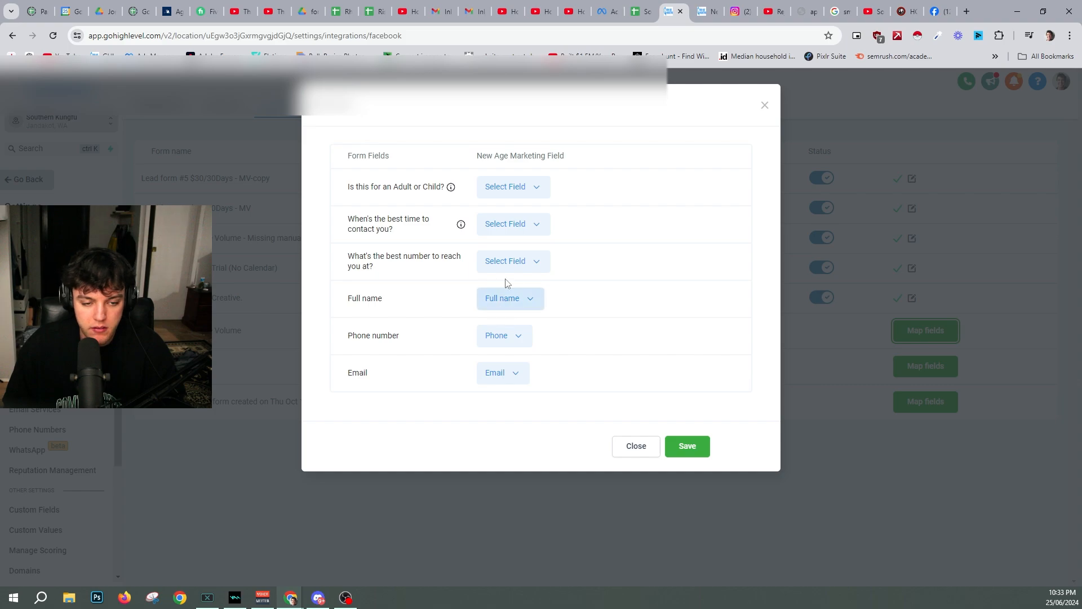
left_click(510, 261)
left_click_drag(396, 271, 336, 165)
left_click(403, 274)
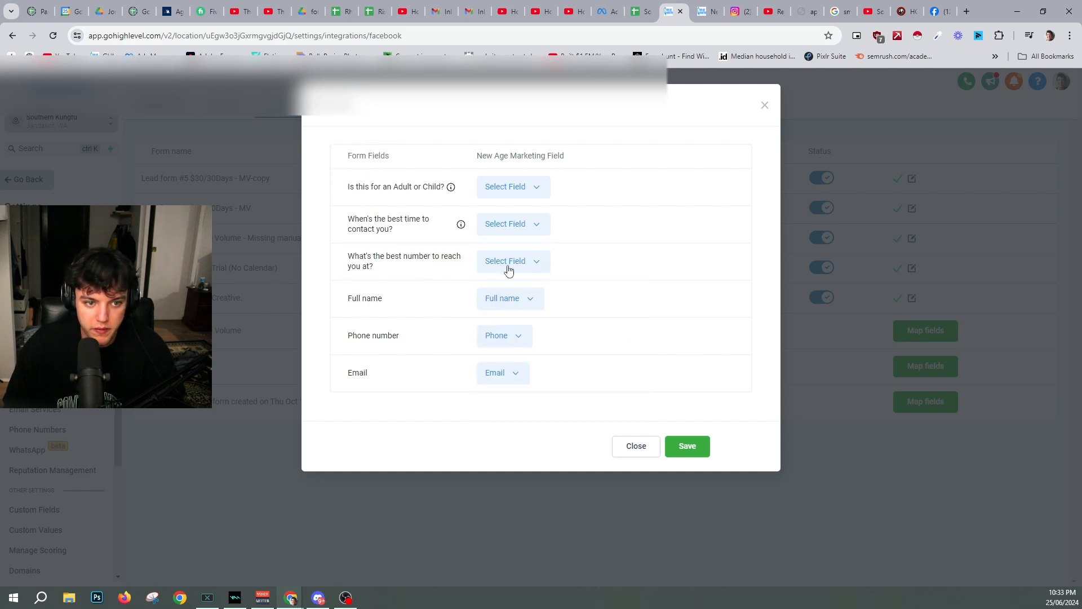
- Map the "What's the best number to reach you at?" question to the custom field "How soon are u looking to sell"
left_click(509, 270)
scroll(564, 338, "down", 3)
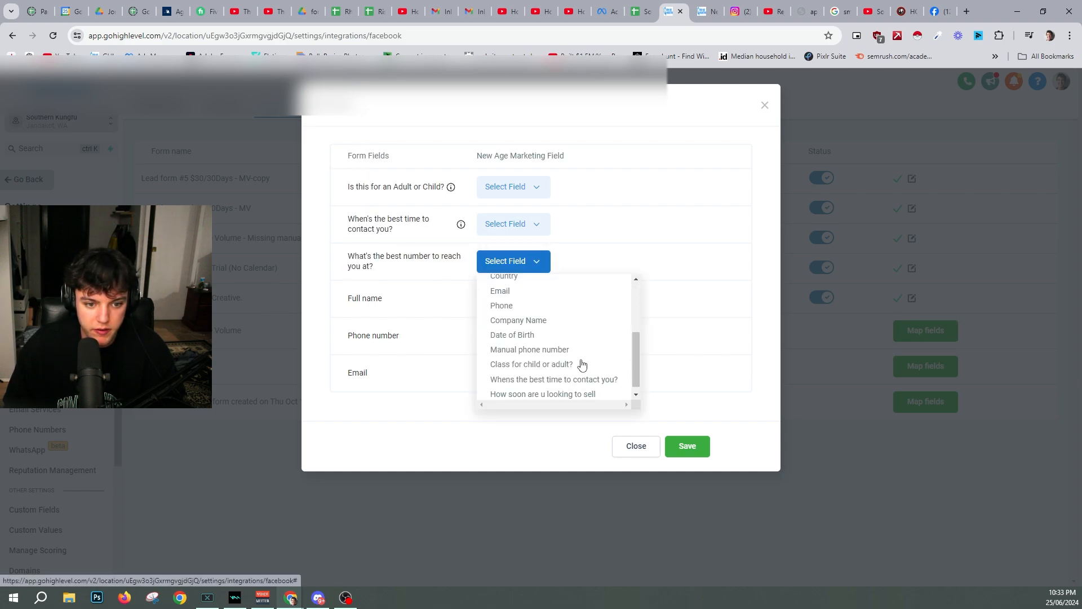
left_click(590, 393)
left_click_drag(380, 273, 342, 255)
left_click(389, 264)
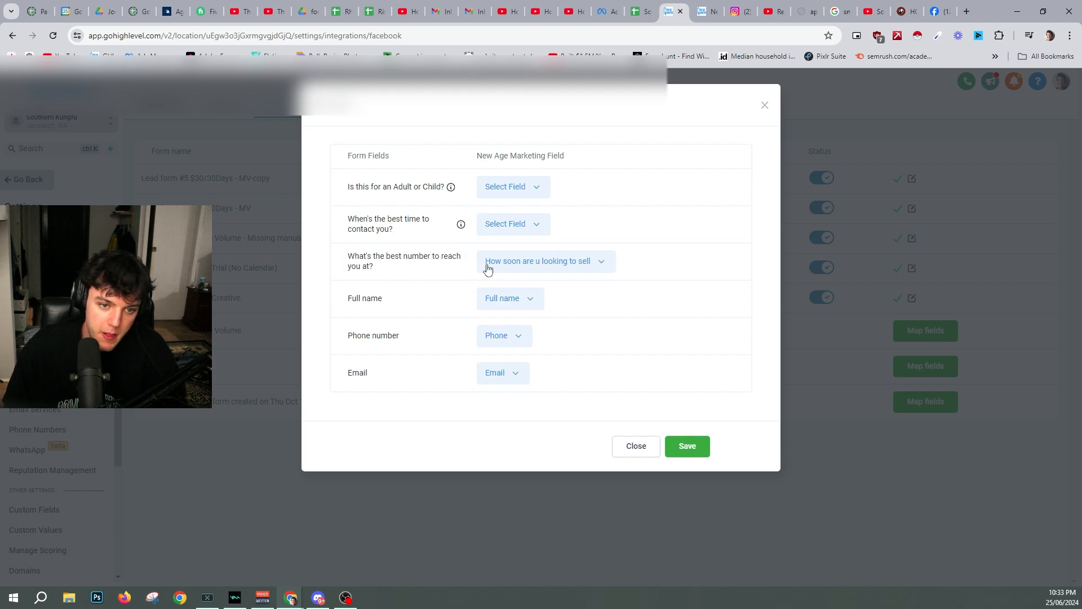
- Change the mapping of the "What's the best number to reach you at?" question to Date of Birth
left_click(536, 269)
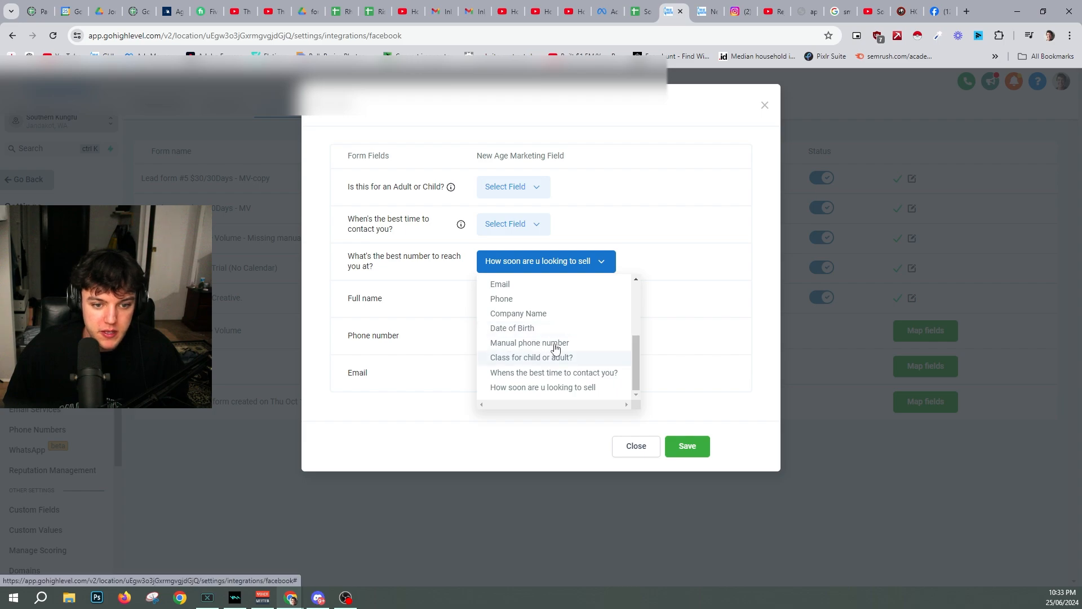
left_click(538, 327)
left_click_drag(378, 271, 349, 255)
left_click(363, 265)
left_click(438, 273)
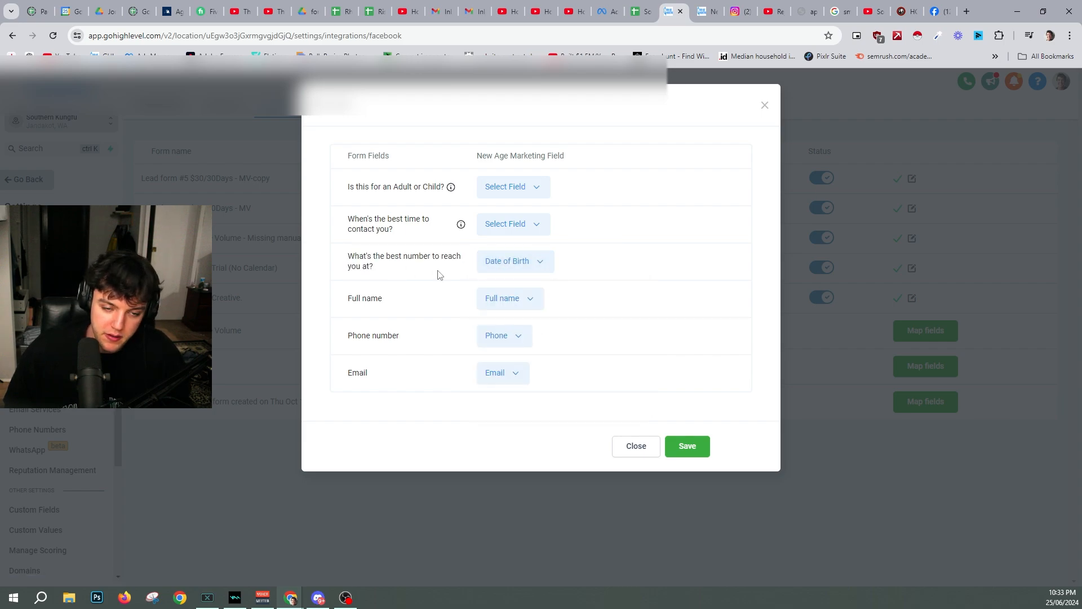
- Review the three custom questions in the lead form's field mapping, recheck the field choices for the best-number question, and close without saving
left_click(512, 263)
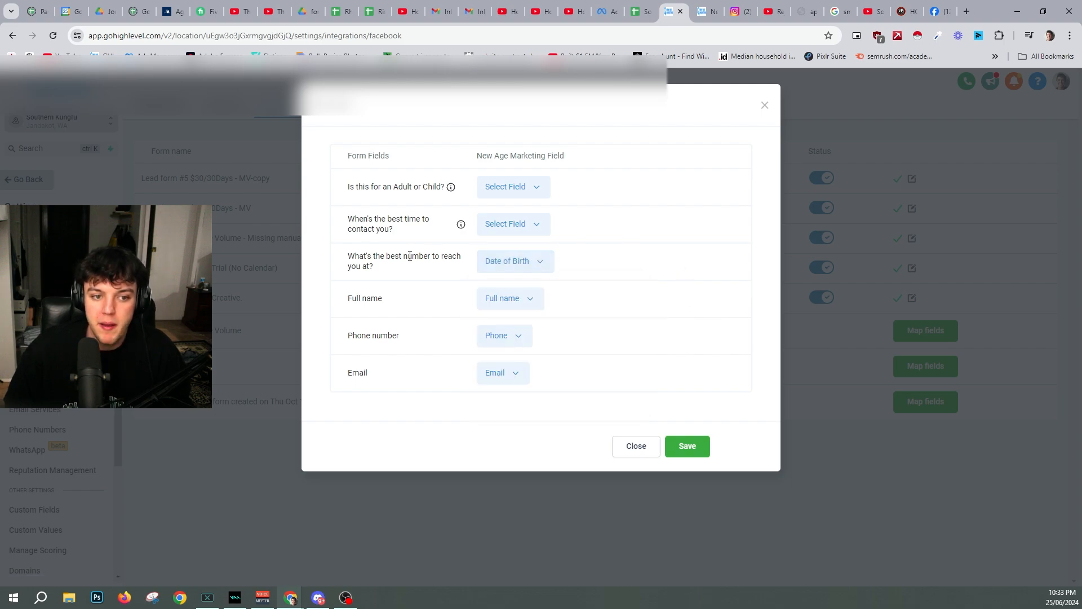
left_click_drag(403, 277, 348, 184)
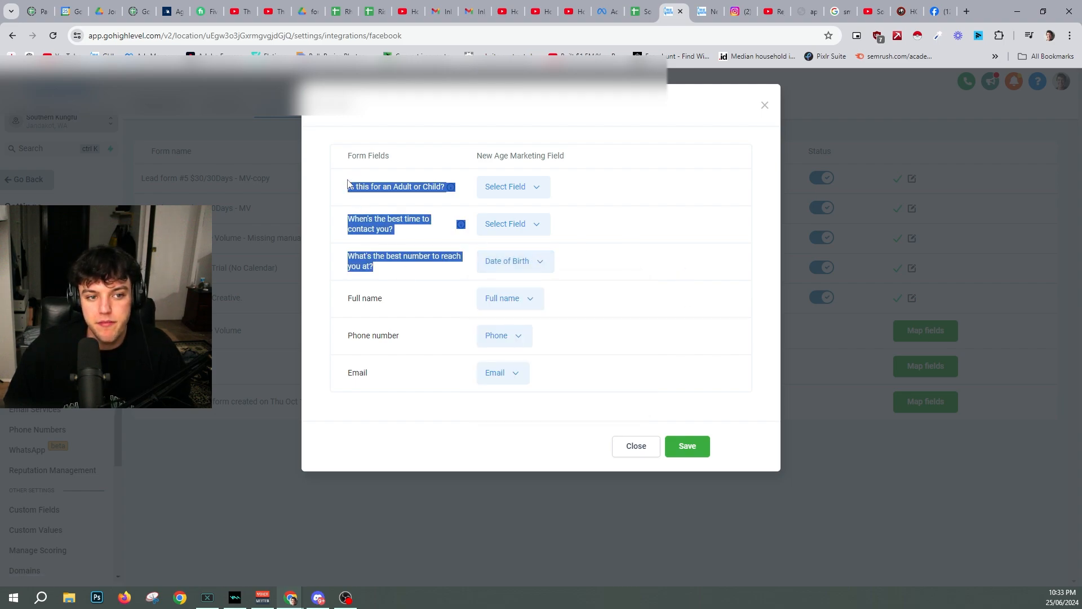
left_click_drag(387, 278, 342, 207)
left_click(387, 275)
left_click(380, 257)
left_click_drag(377, 267, 337, 207)
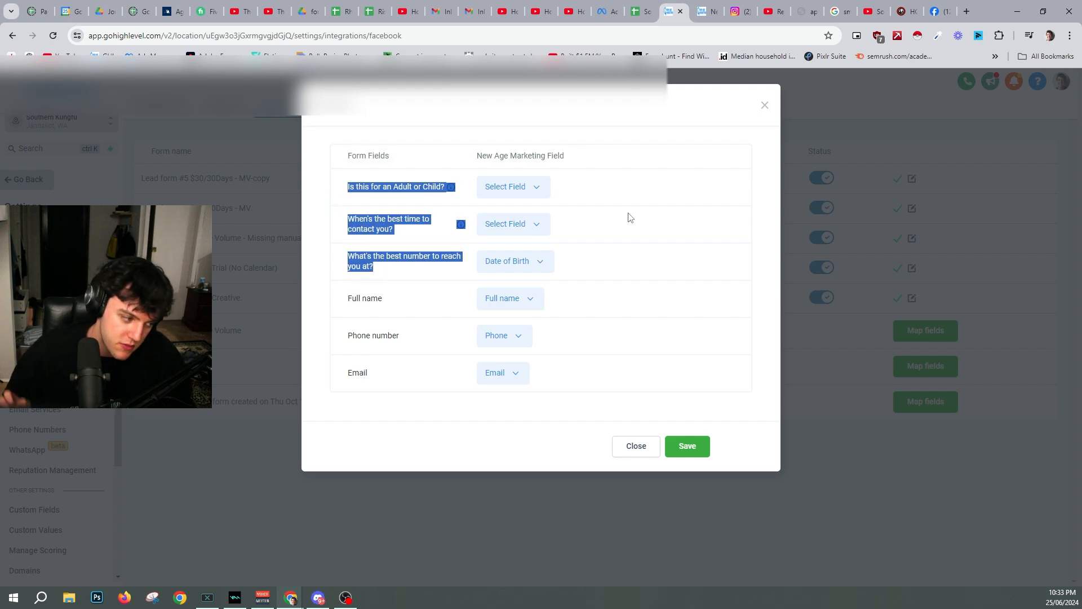
left_click(392, 271)
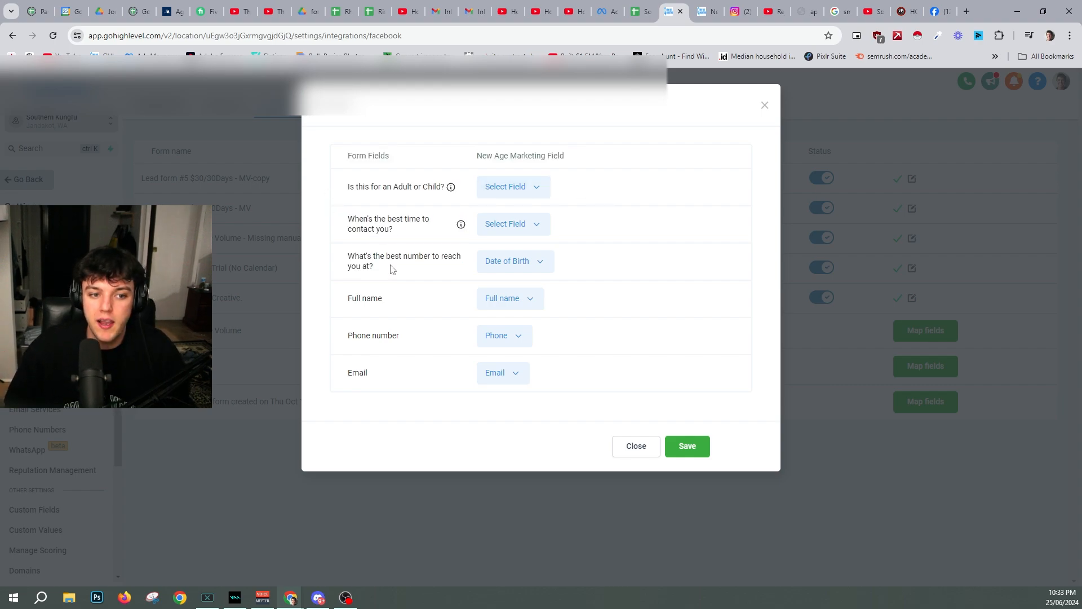
left_click_drag(383, 272, 343, 204)
left_click(376, 270)
left_click_drag(377, 270, 338, 182)
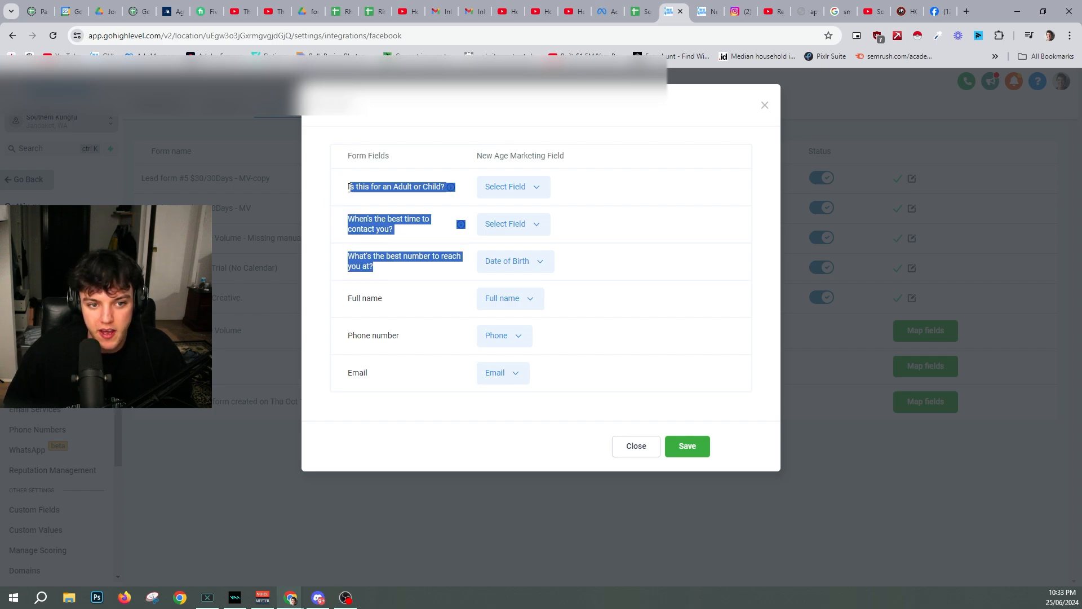
left_click(380, 281)
left_click(492, 259)
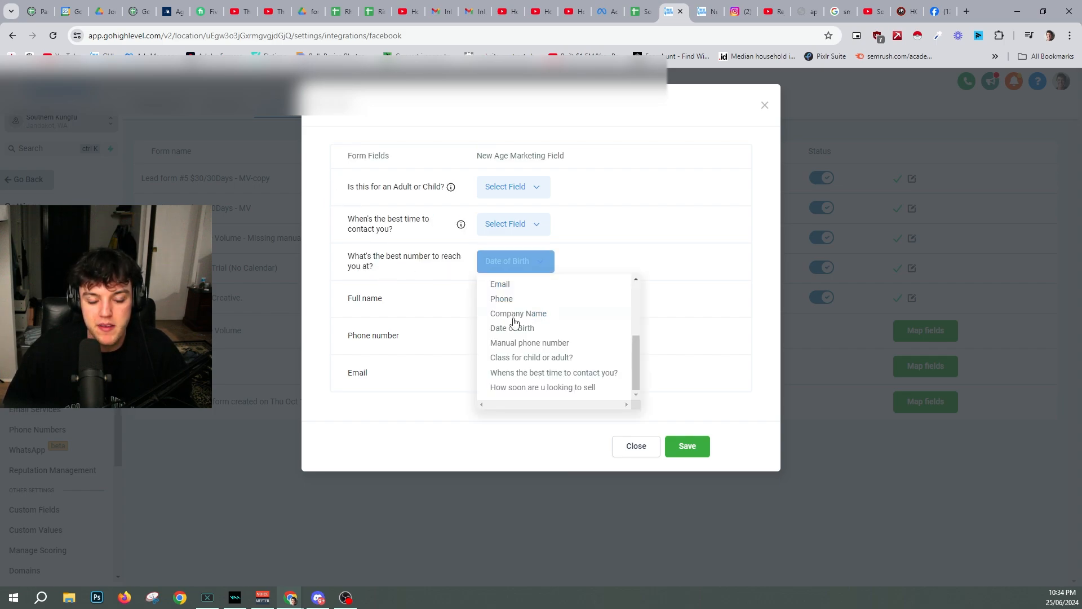
left_click(642, 450)
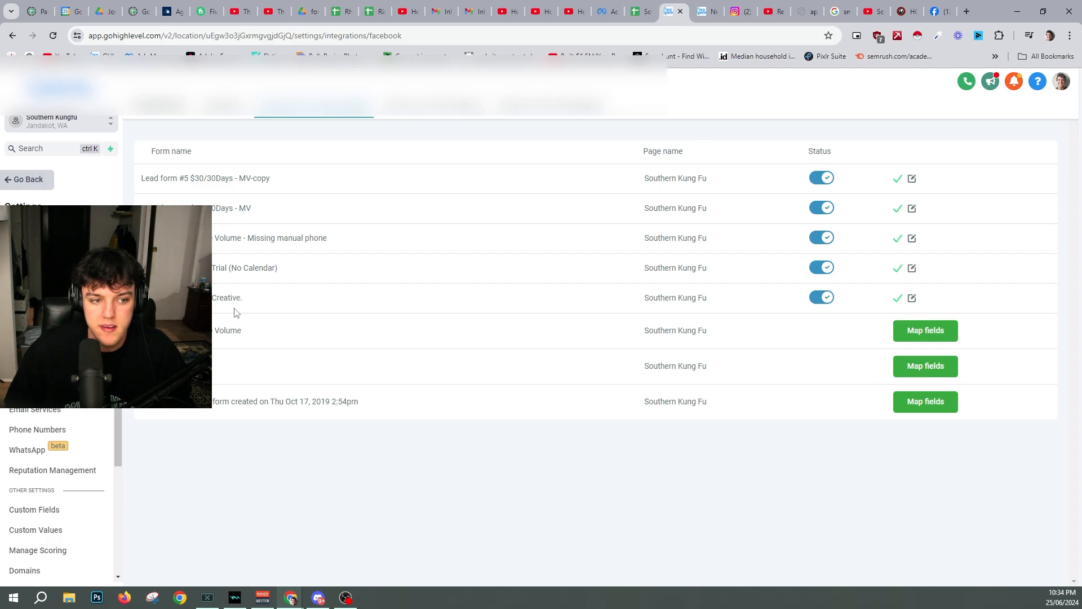
- Leave the settings and open the first contact's record in the contacts list
left_click(29, 179)
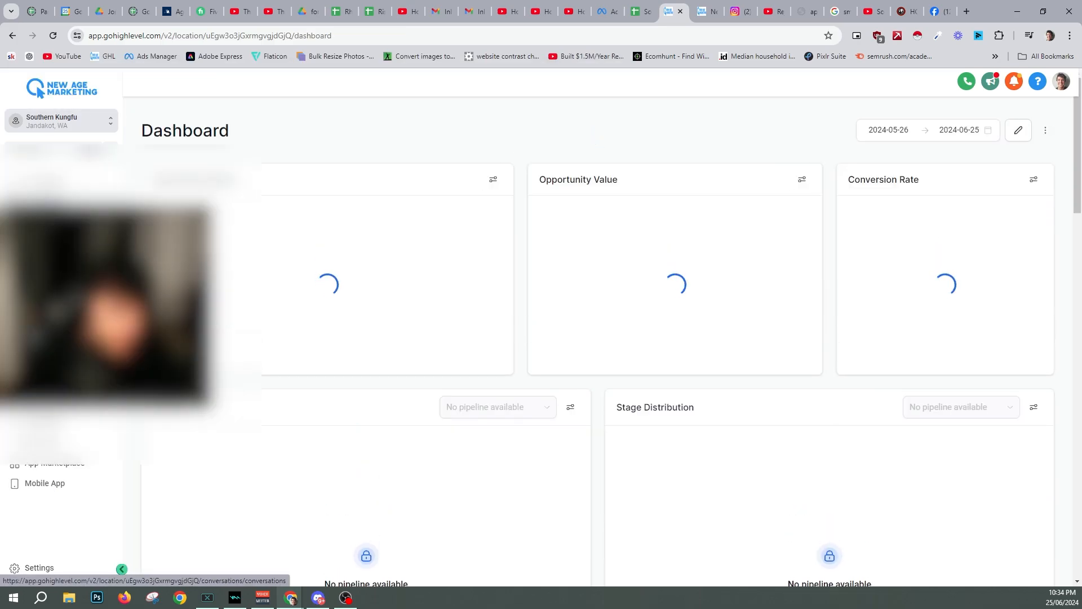
left_click(41, 262)
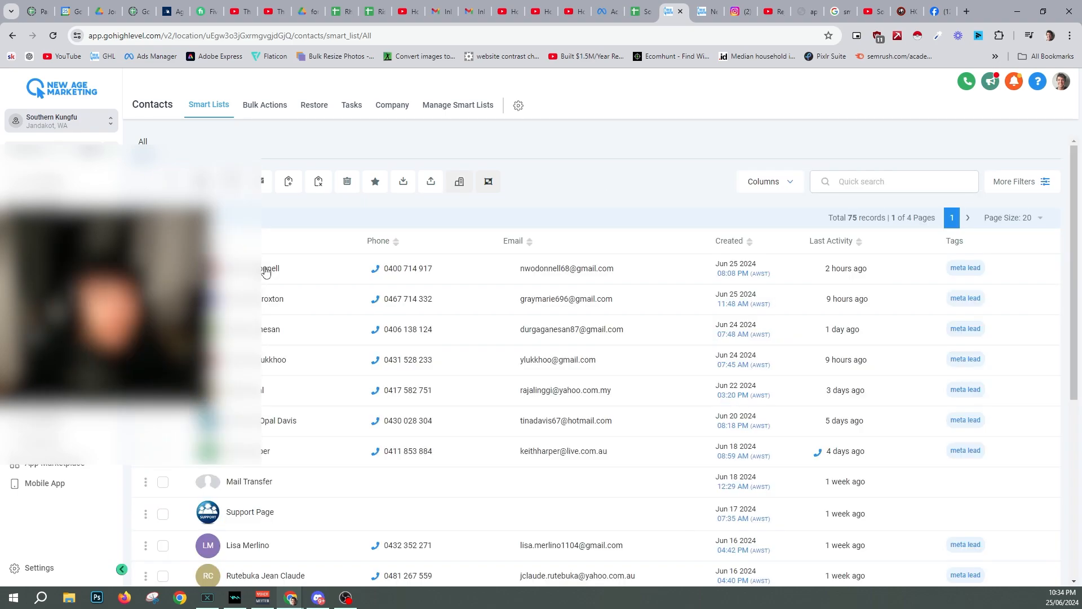
left_click(292, 281)
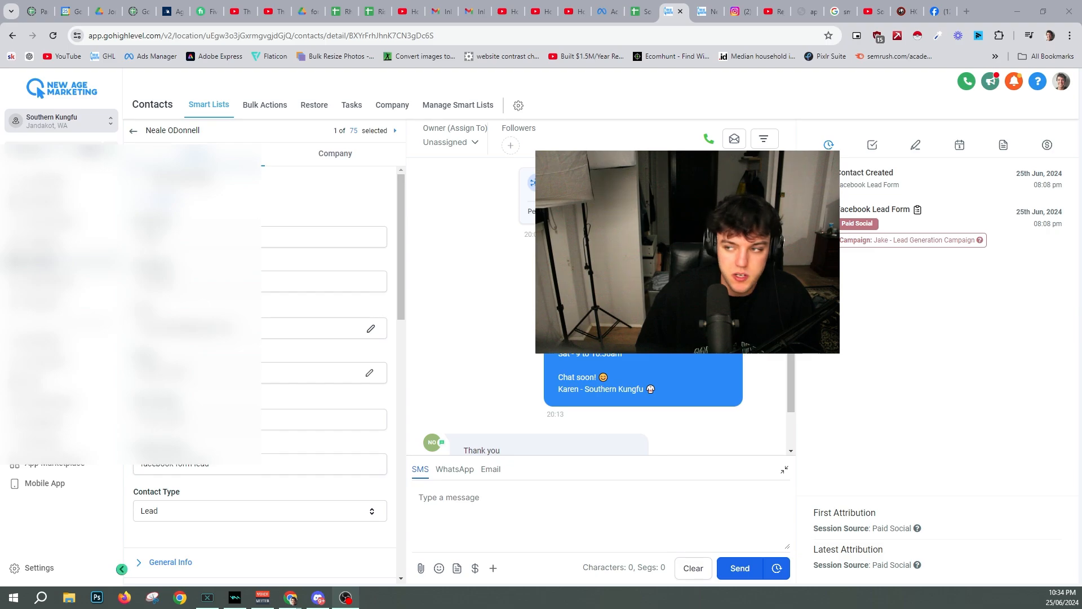
- Examine the contact's Additional Info fields, including the manual phone number, class, contact time and "How soon are u looking to sell" fields
scroll(298, 277, "down", 1)
scroll(265, 372, "up", 1)
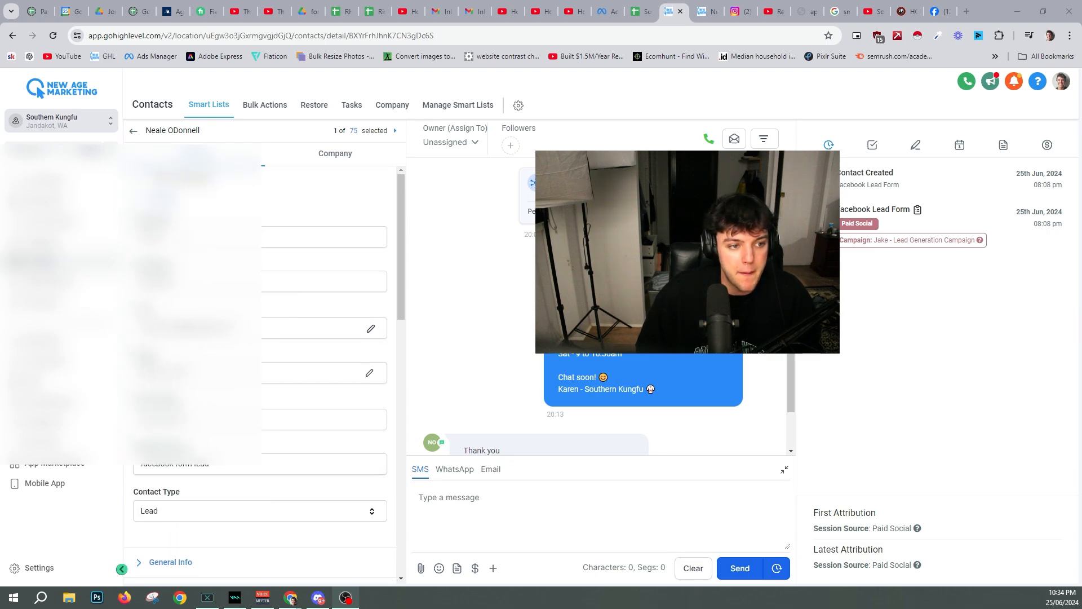
scroll(164, 481, "down", 1)
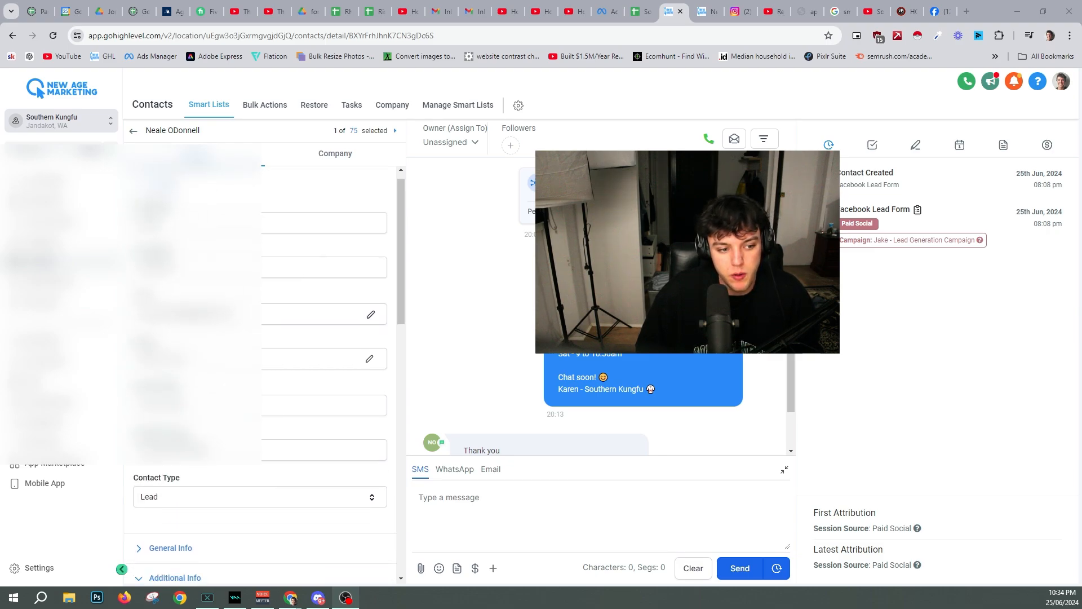
scroll(176, 482, "down", 1)
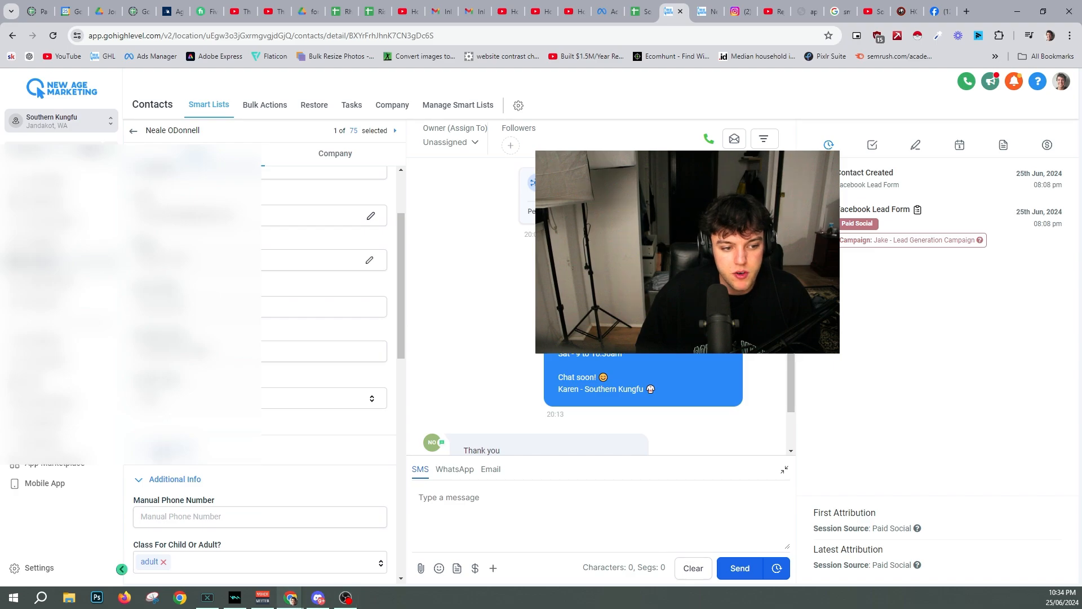
scroll(176, 481, "down", 3)
scroll(259, 395, "down", 2)
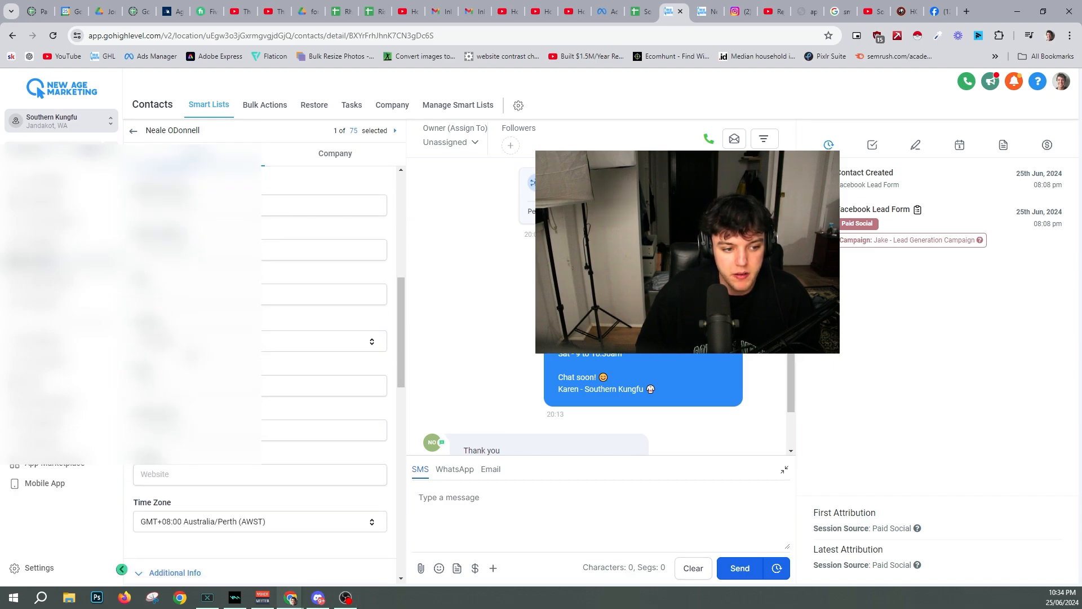
scroll(259, 395, "down", 2)
scroll(145, 470, "down", 1)
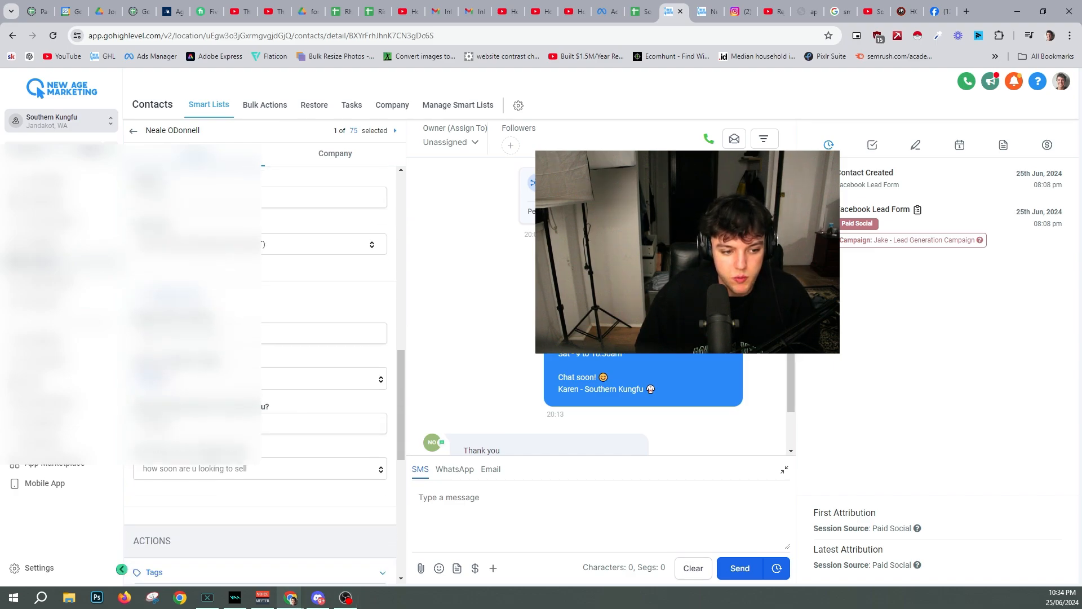
left_click_drag(133, 447, 248, 447)
left_click(261, 444)
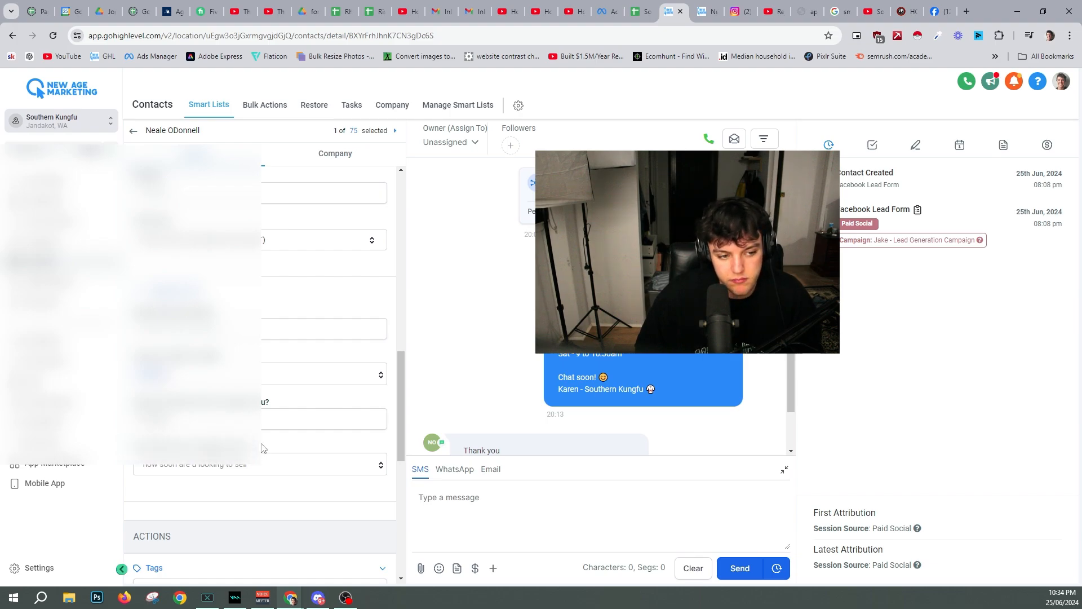
left_click(208, 327)
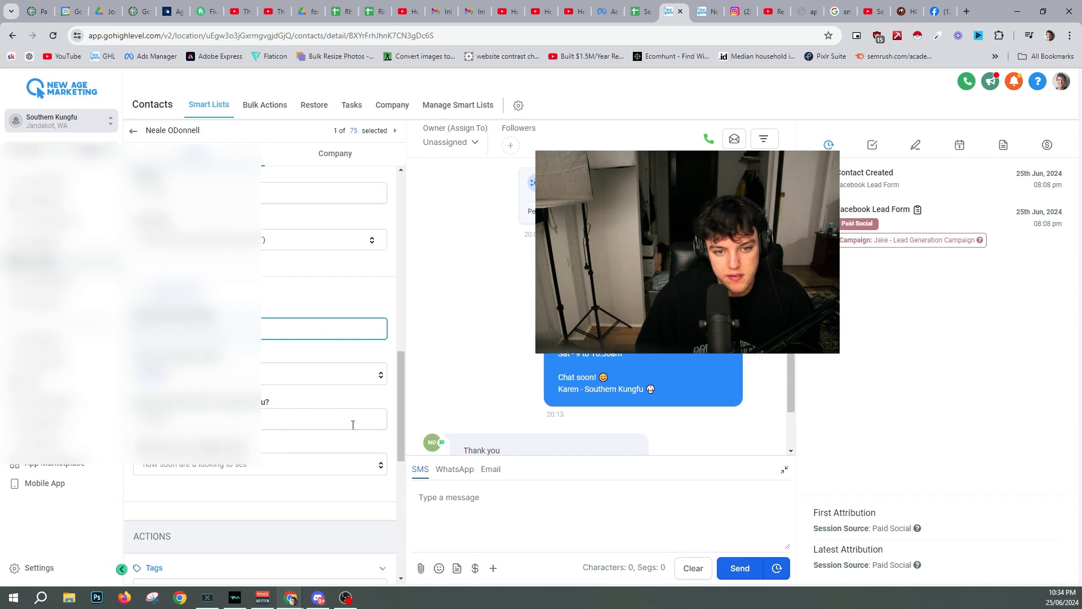
scroll(169, 479, "down", 3)
scroll(169, 479, "up", 3)
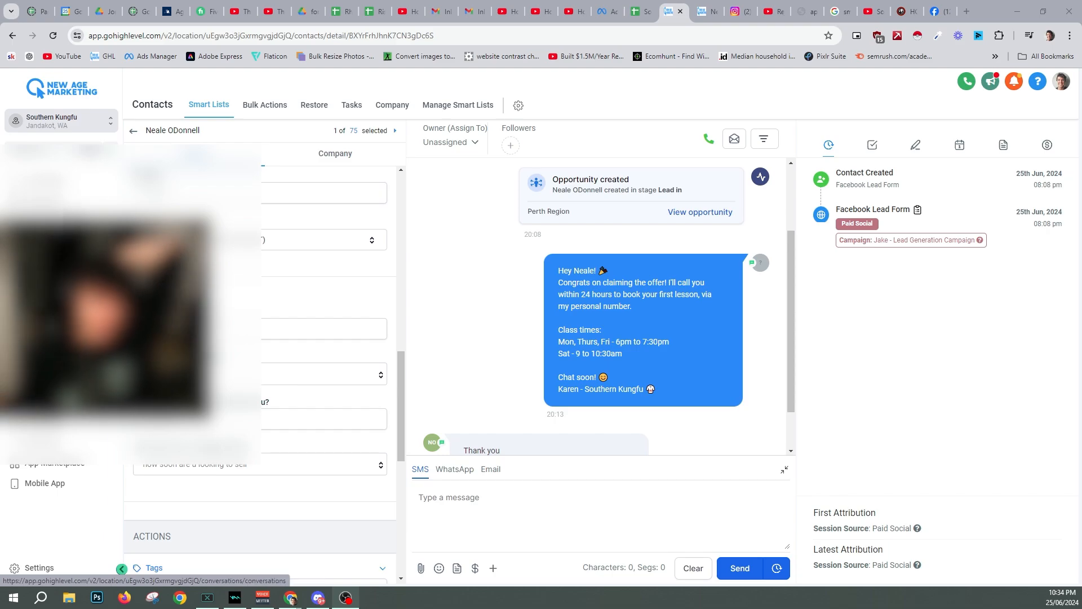
- Leave the contact record and open the Custom Fields list in the account settings
left_click(46, 201)
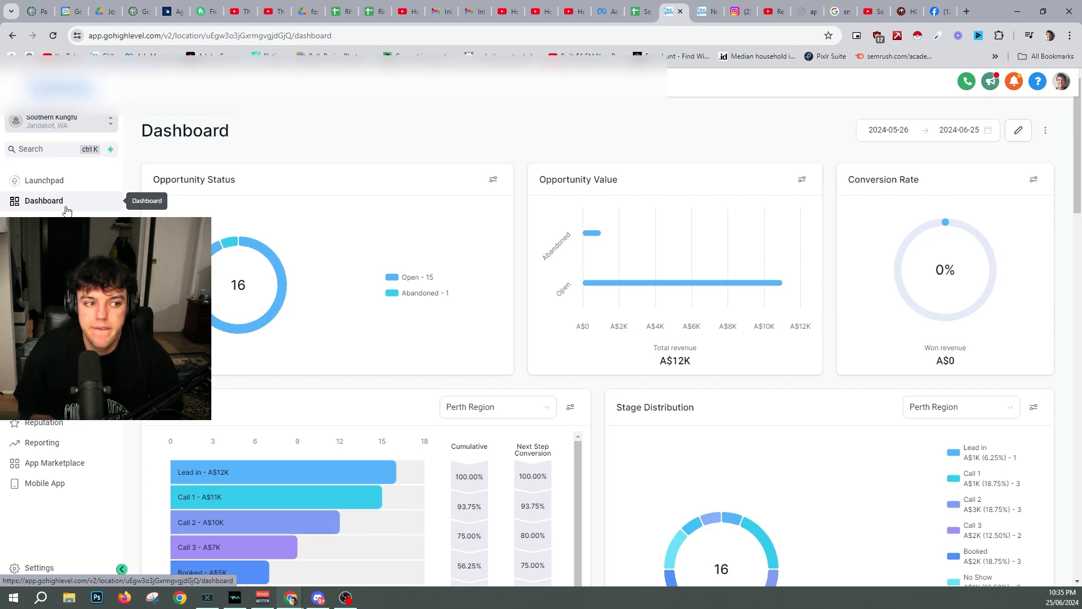
left_click(52, 574)
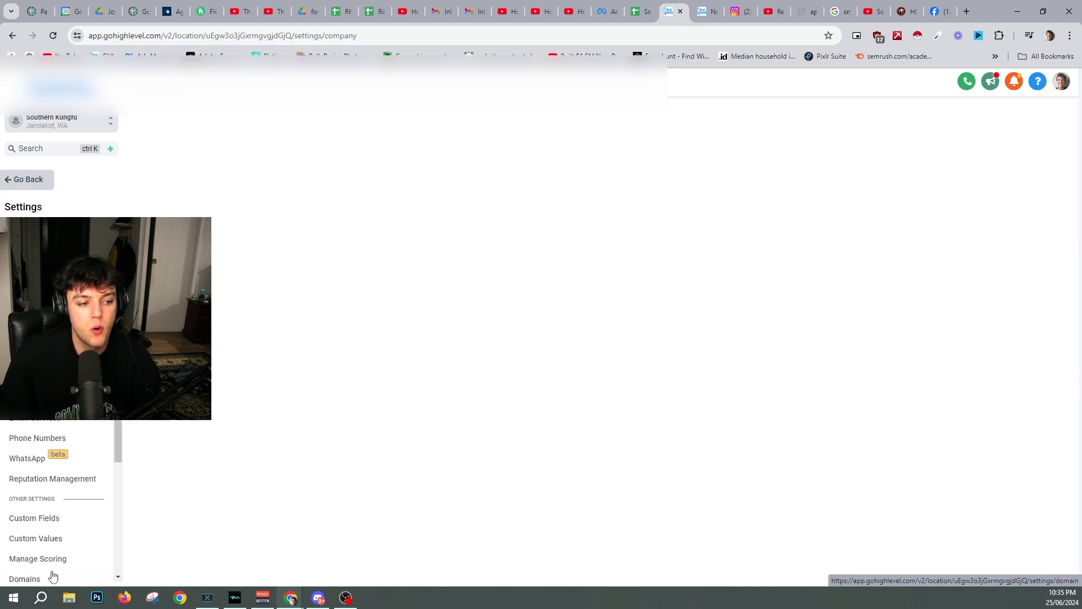
left_click(23, 182)
left_click(34, 567)
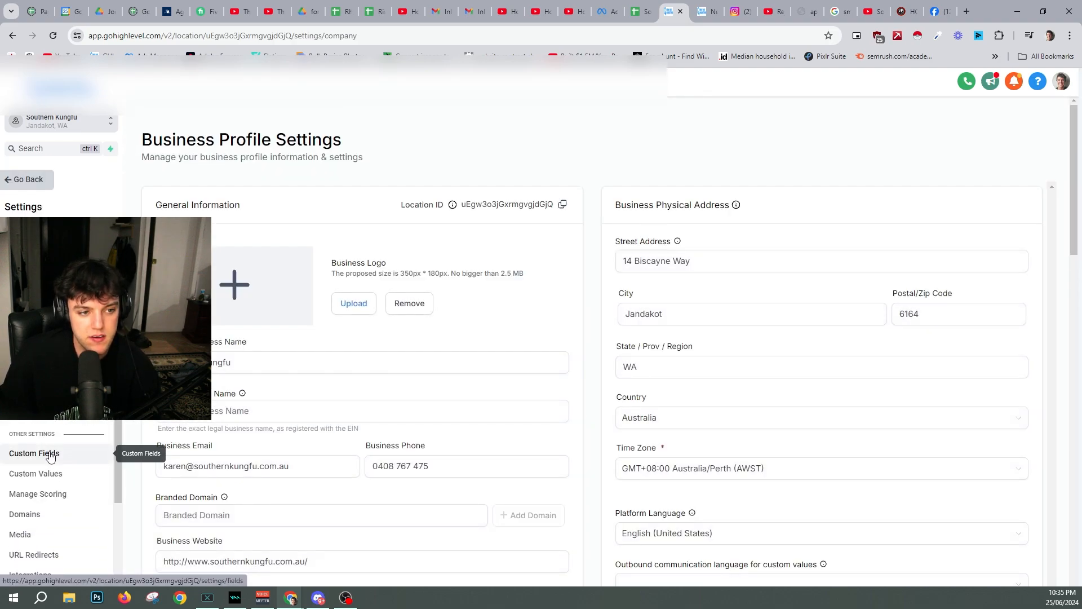
left_click(50, 456)
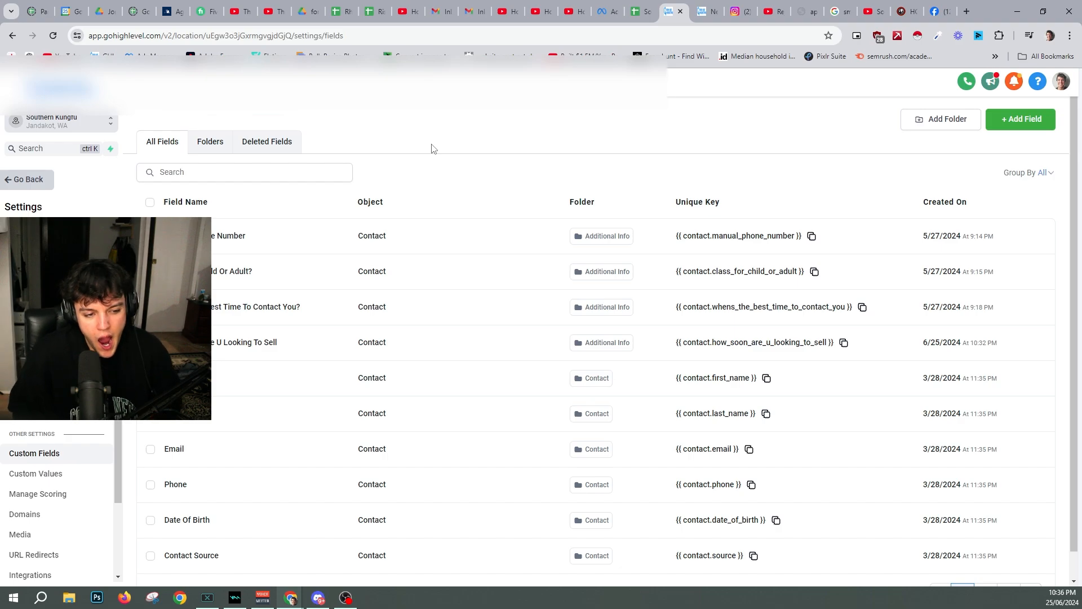
- Delete the custom field "How Soon Are U Looking To Sell"
left_click(151, 342)
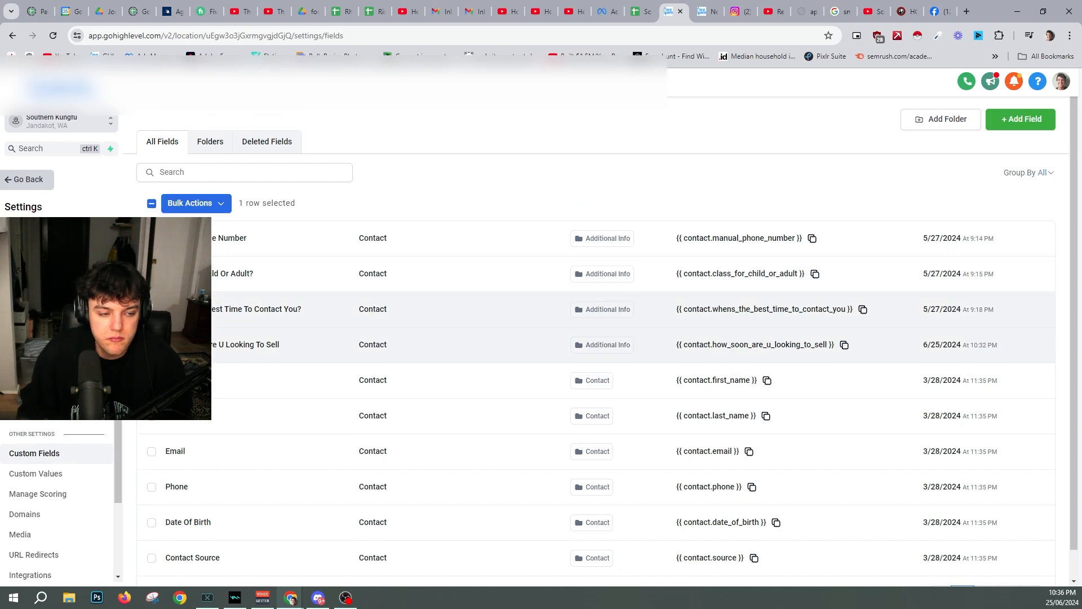
left_click(220, 204)
left_click(276, 228)
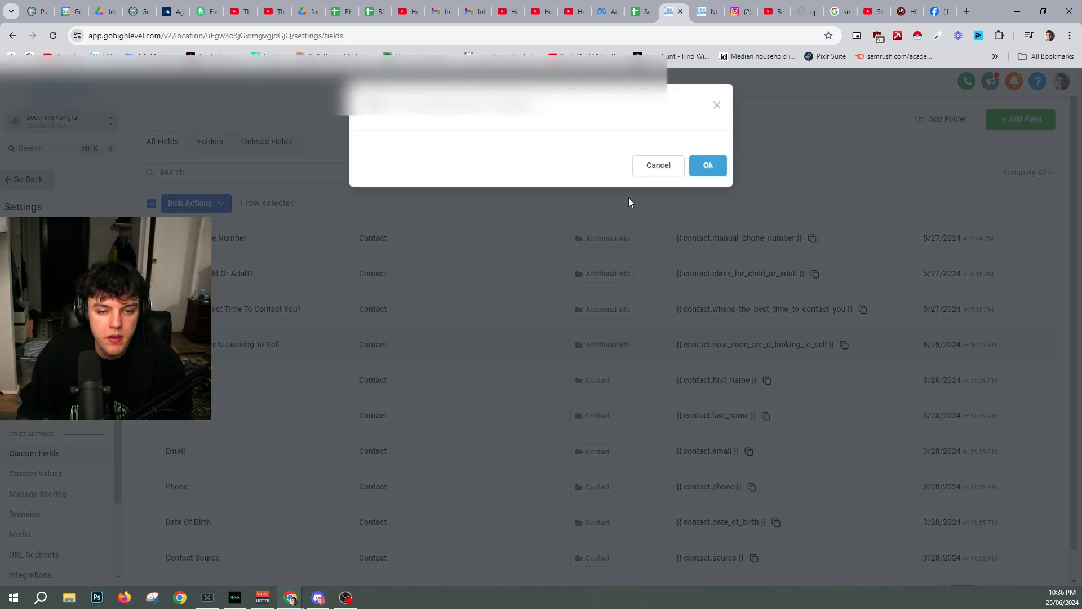
left_click(705, 165)
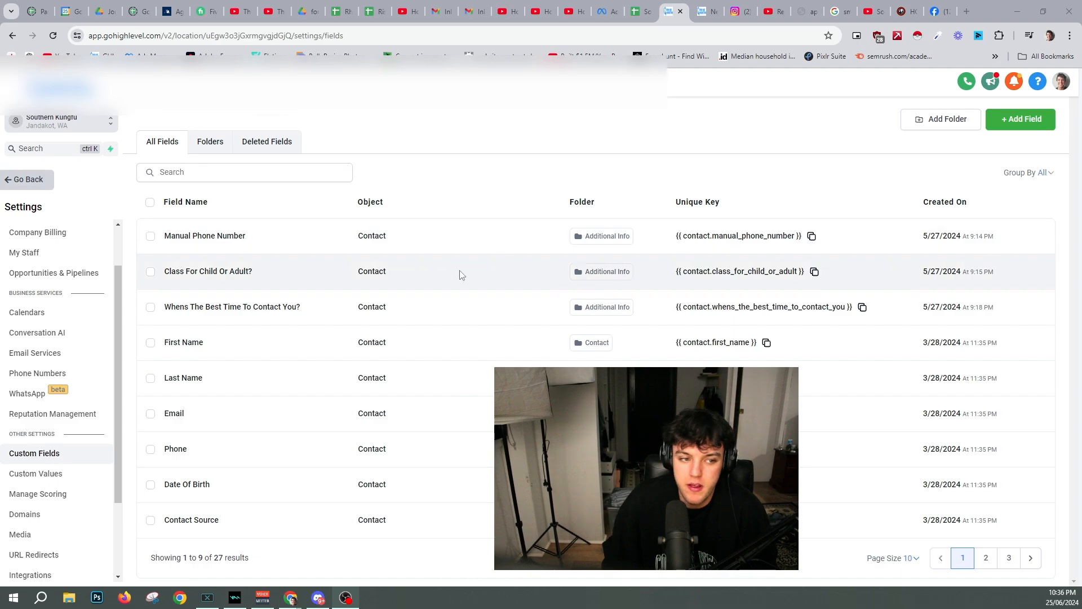
- Look at the field types available for a new custom field and close the dialog without creating one
left_click(998, 128)
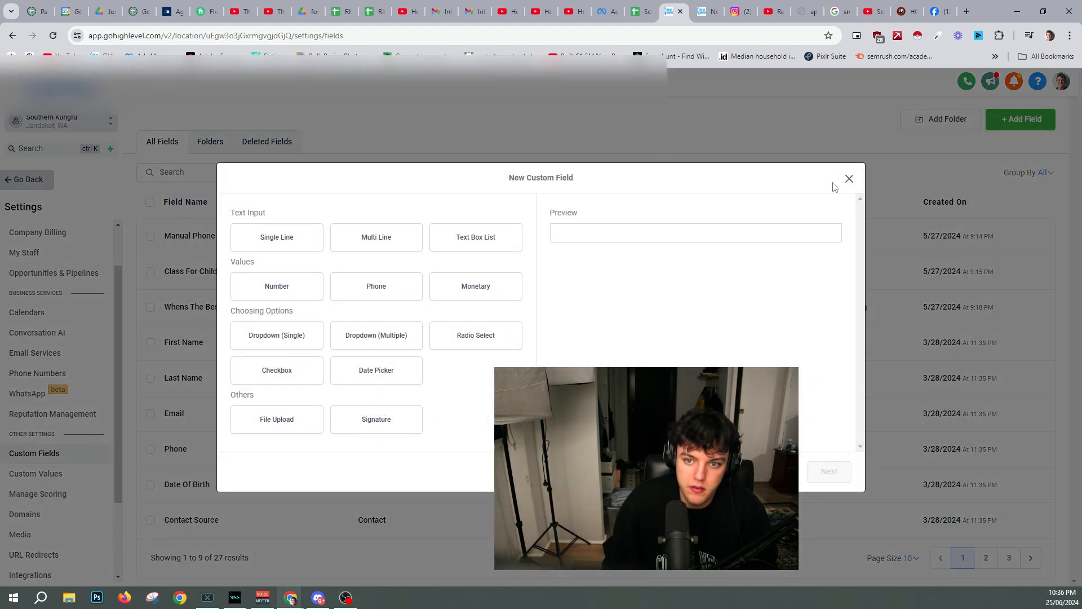
left_click(849, 179)
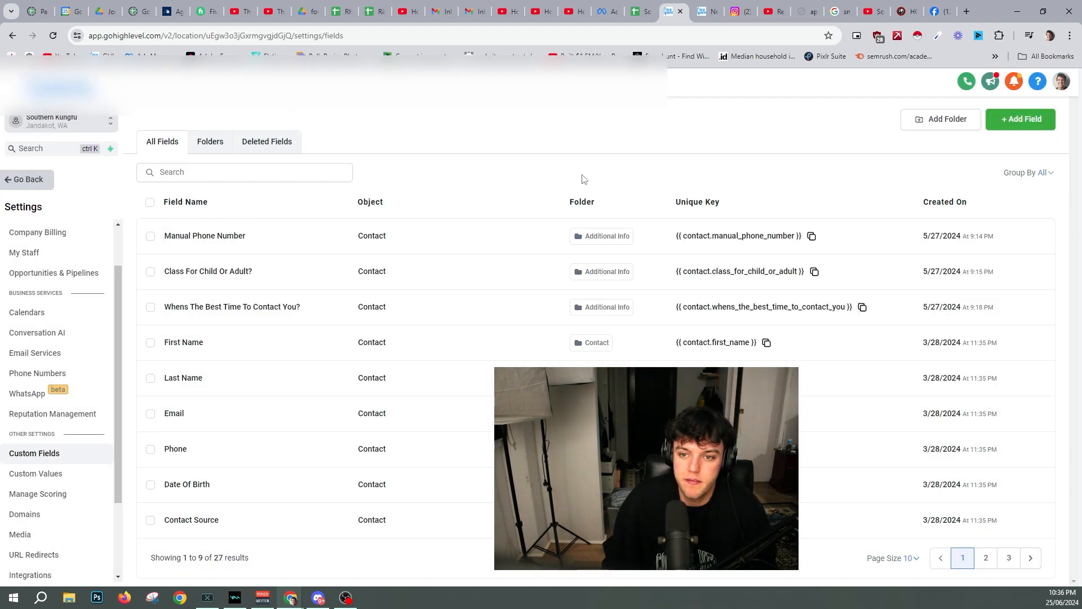
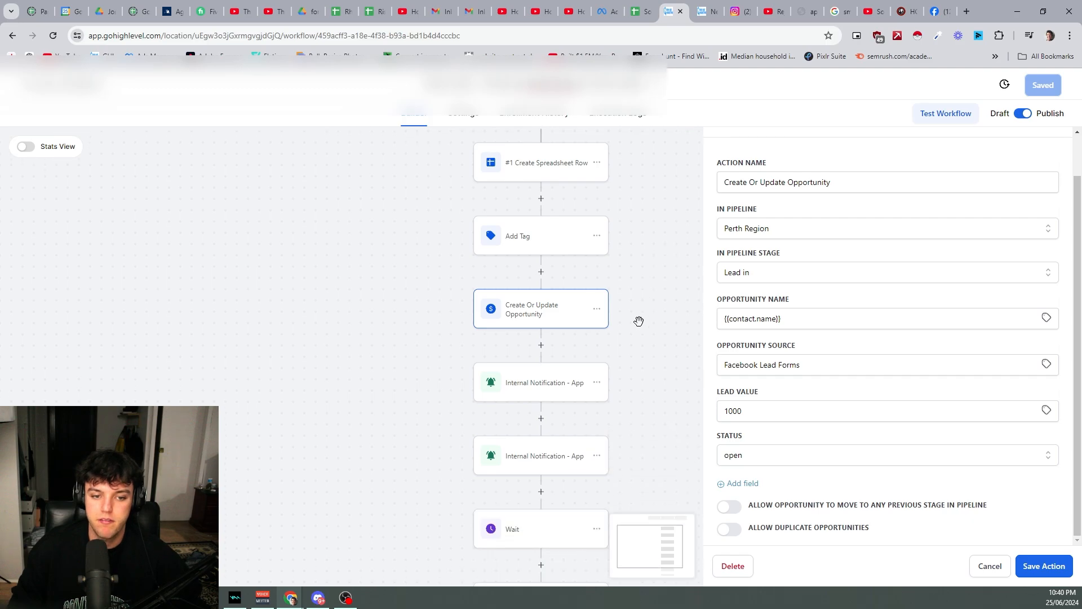
- Review the title, message and recipient settings of the workflow's two Internal Notification - App actions
left_click(544, 394)
scroll(854, 367, "down", 1)
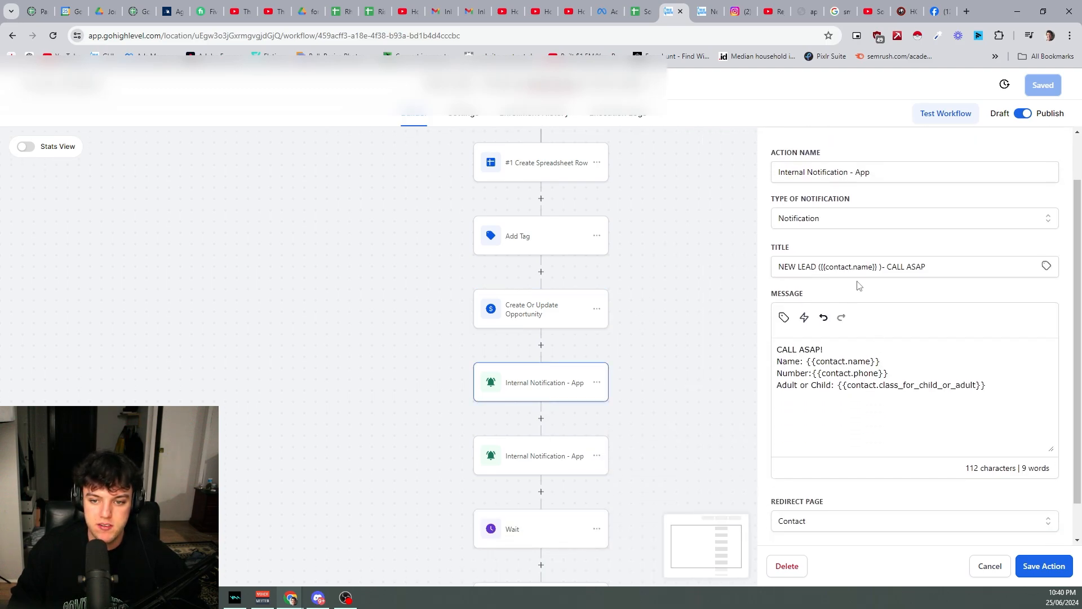
left_click_drag(1006, 412, 795, 350)
left_click(546, 457)
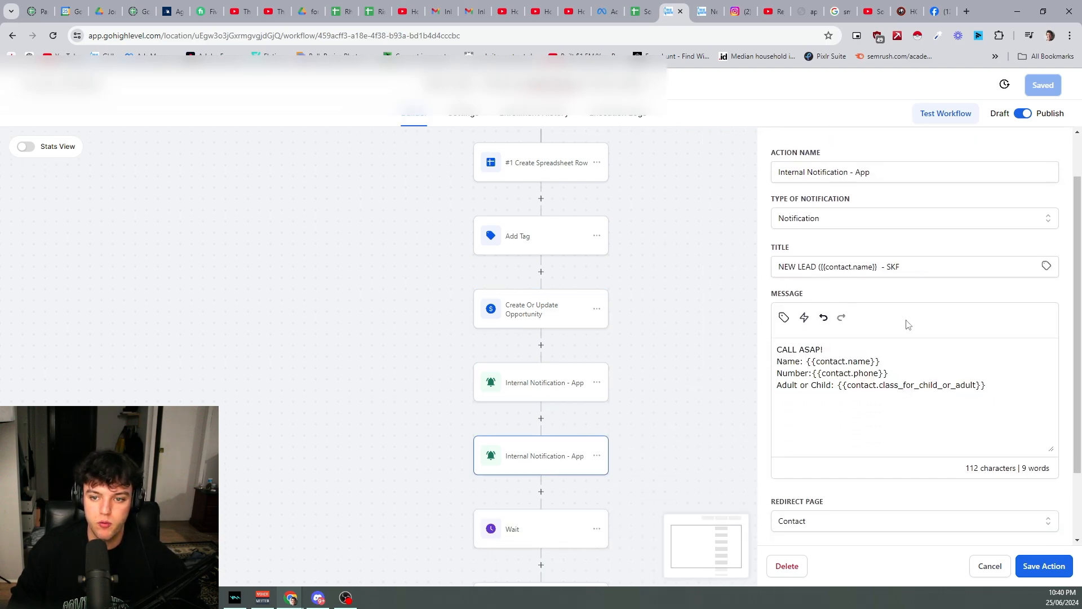
left_click_drag(987, 389, 825, 350)
scroll(885, 355, "down", 2)
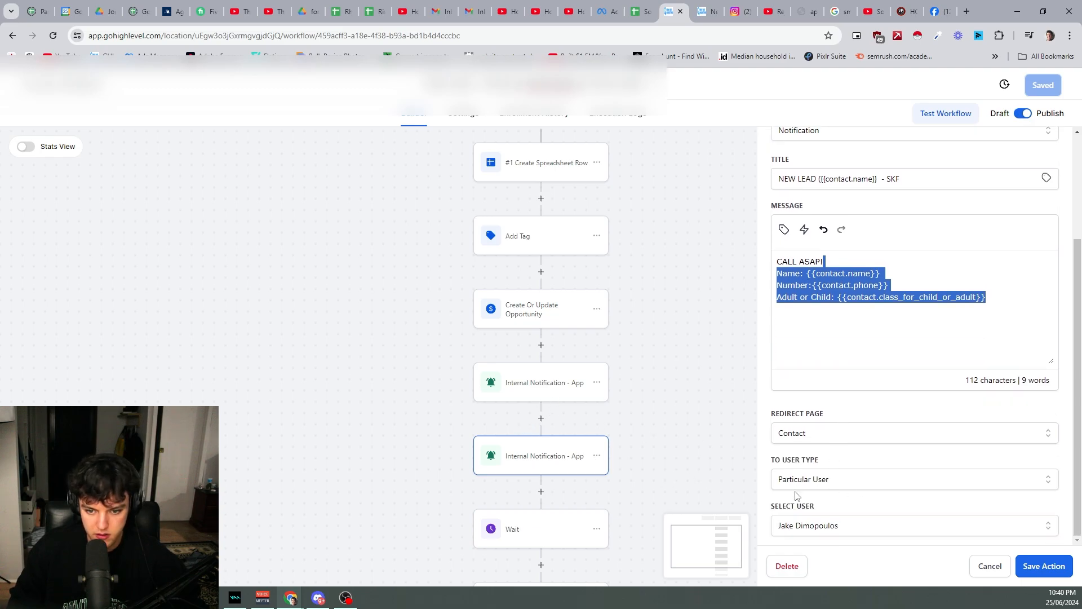
- Set the first Internal Notification - App action's user type to Particular User, select the Southern Kungfu staff member as recipient, and save the action
left_click(545, 385)
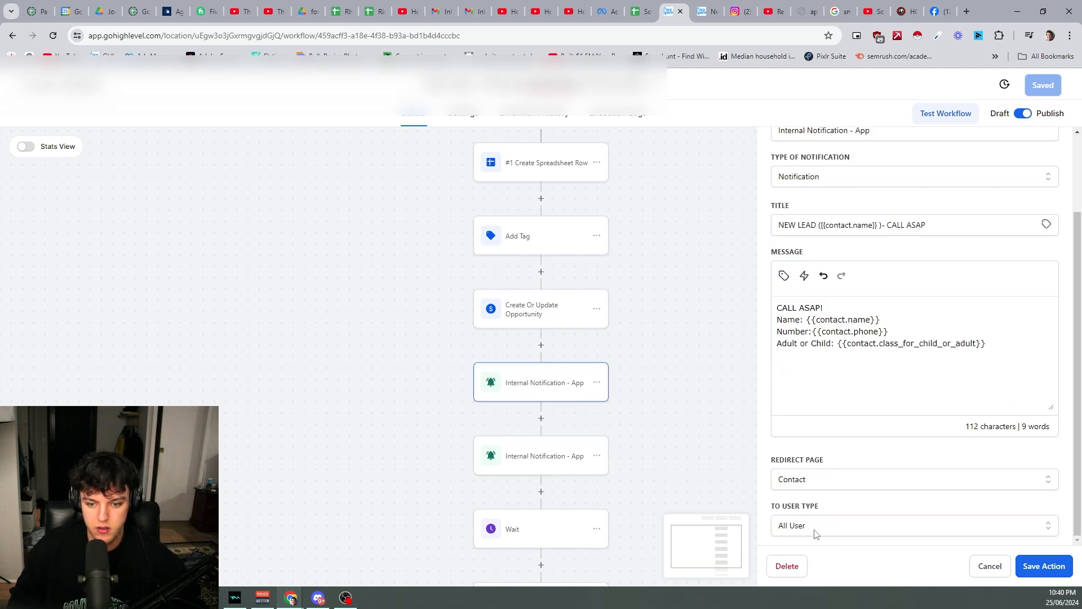
scroll(816, 476, "down", 1)
left_click(817, 472)
left_click(845, 515)
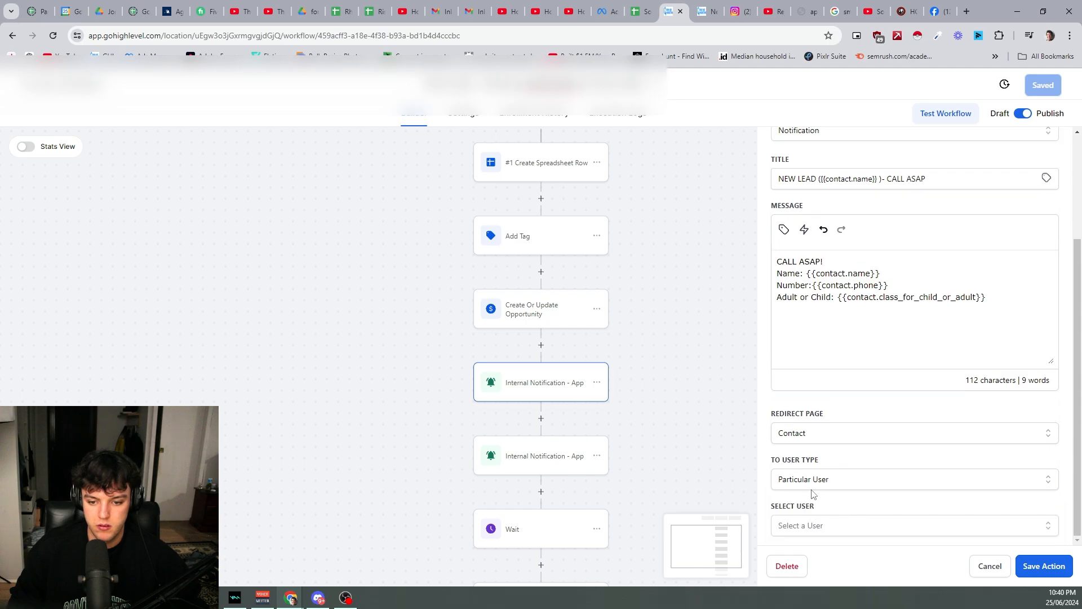
left_click(825, 525)
left_click(821, 514)
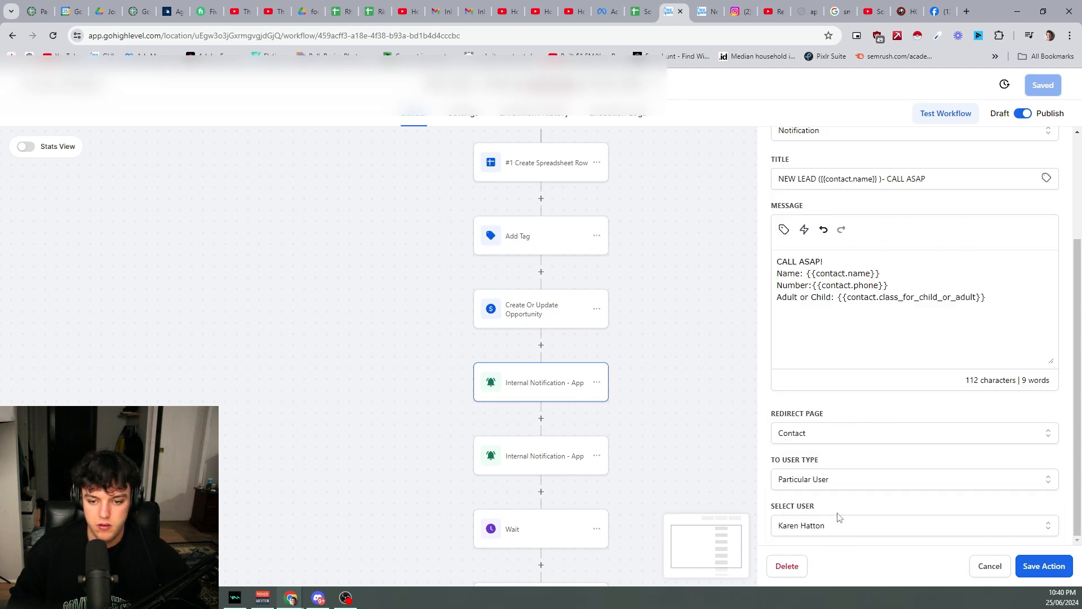
left_click(1038, 571)
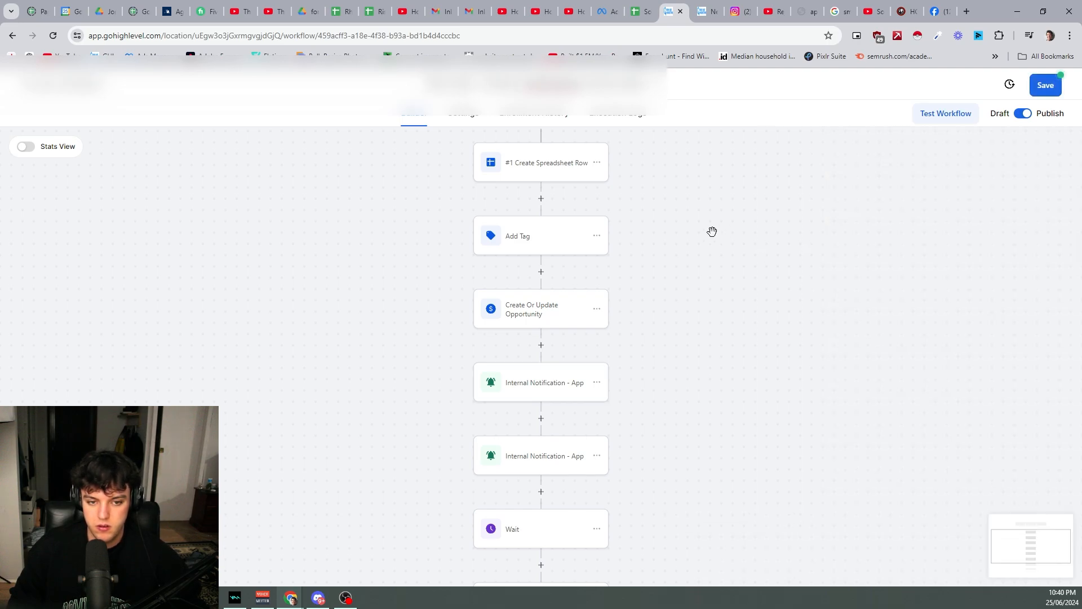
- Save the workflow and look over its sequence from the triggers down to the end
left_click(1044, 95)
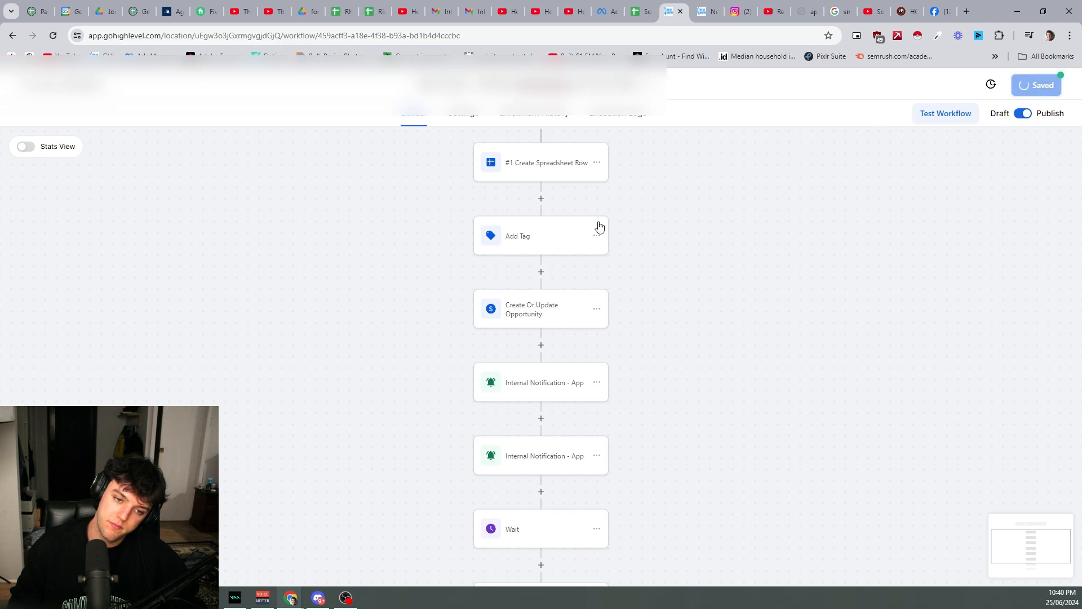
scroll(578, 364, "up", 4)
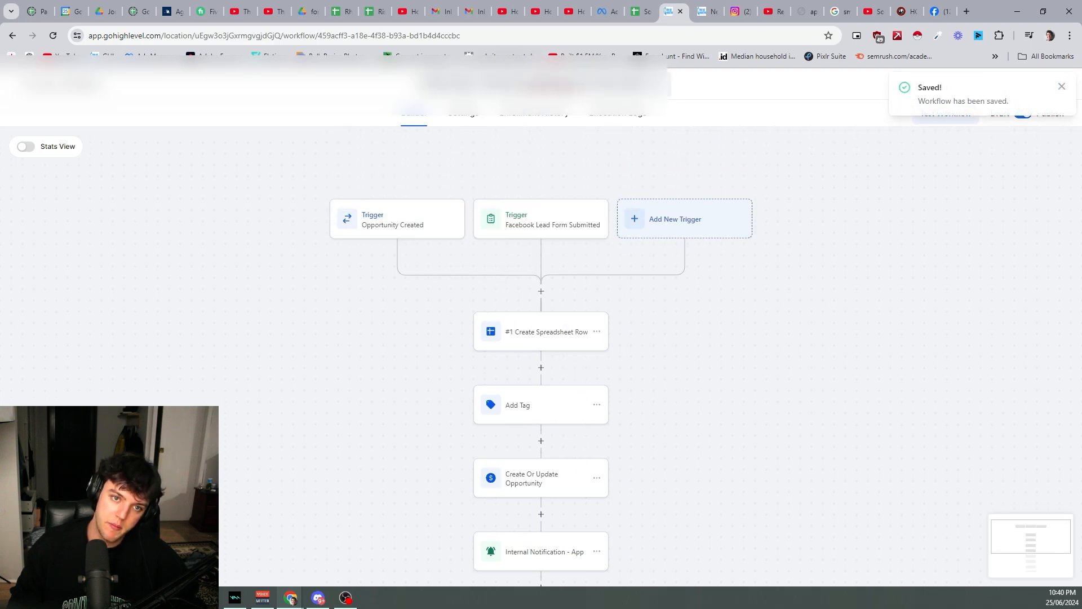
scroll(561, 229, "down", 10)
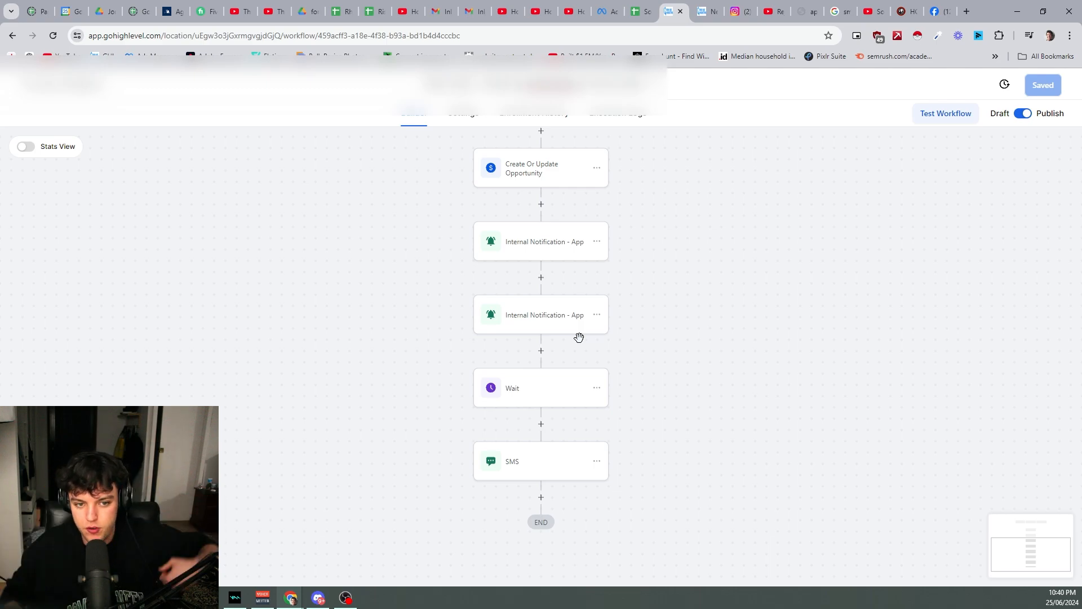
scroll(570, 405, "down", 4)
scroll(505, 314, "down", 4)
scroll(522, 333, "up", 8)
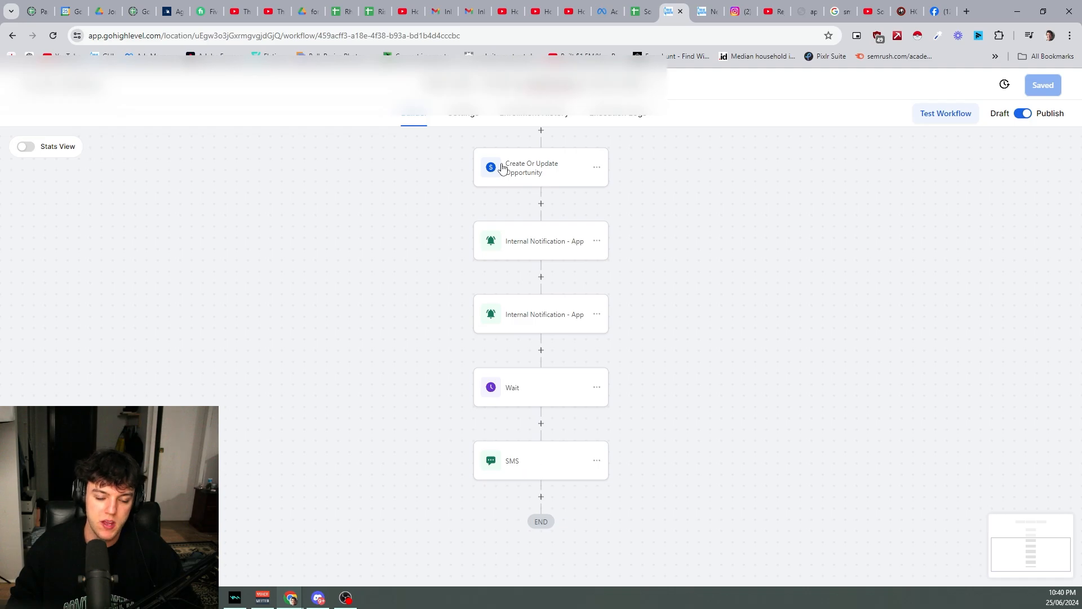
- Review the SMS action's message, including its class times and sign-off, and save the action and the workflow
left_click(526, 457)
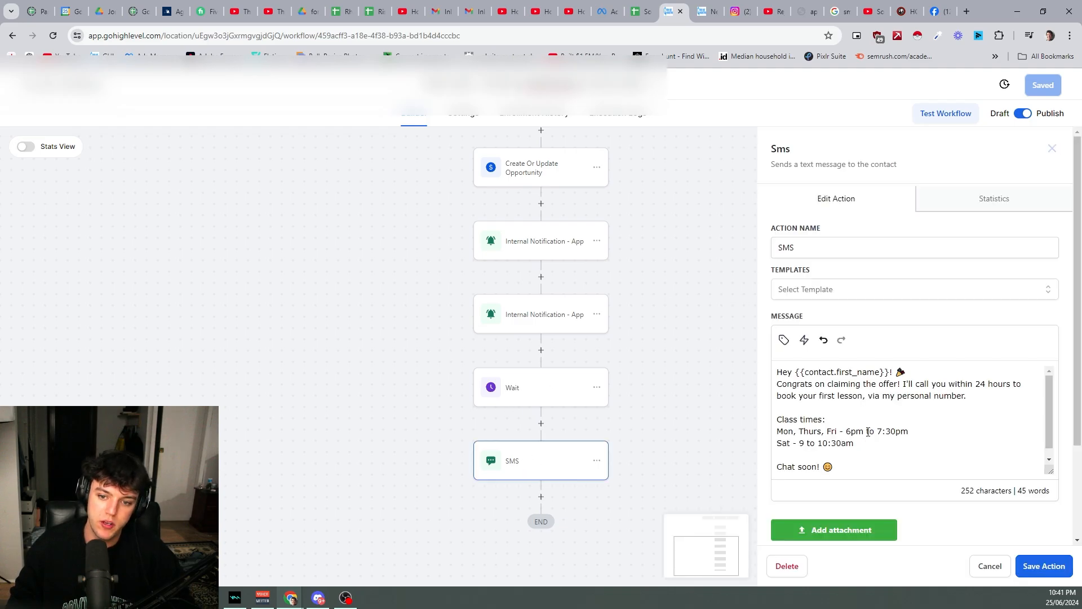
left_click_drag(789, 389, 961, 404)
left_click(942, 396)
left_click(858, 396)
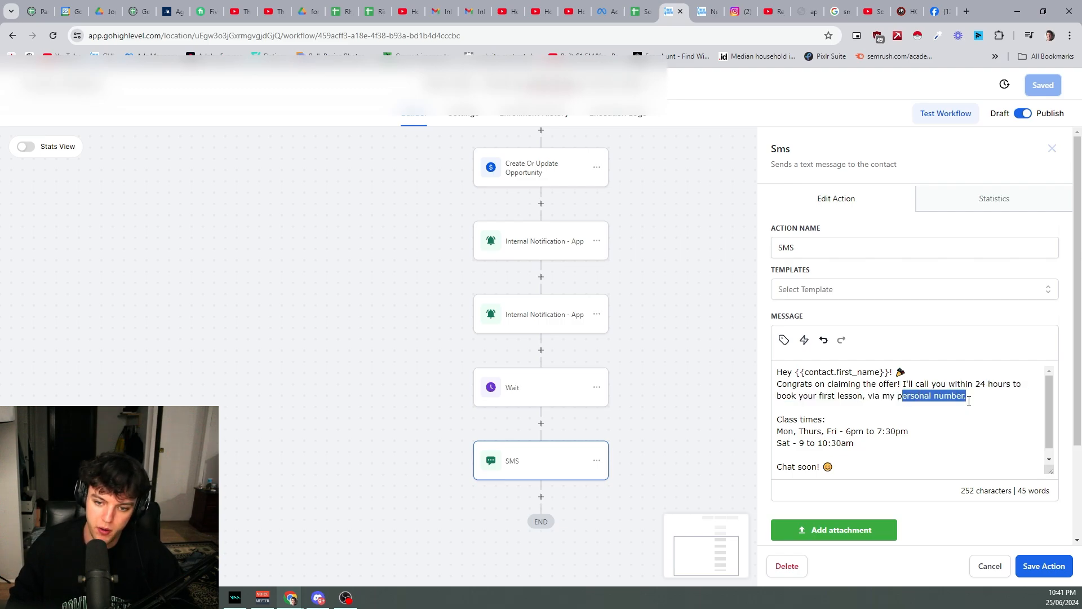
left_click(945, 411)
scroll(945, 411, "down", 1)
left_click_drag(782, 409, 909, 431)
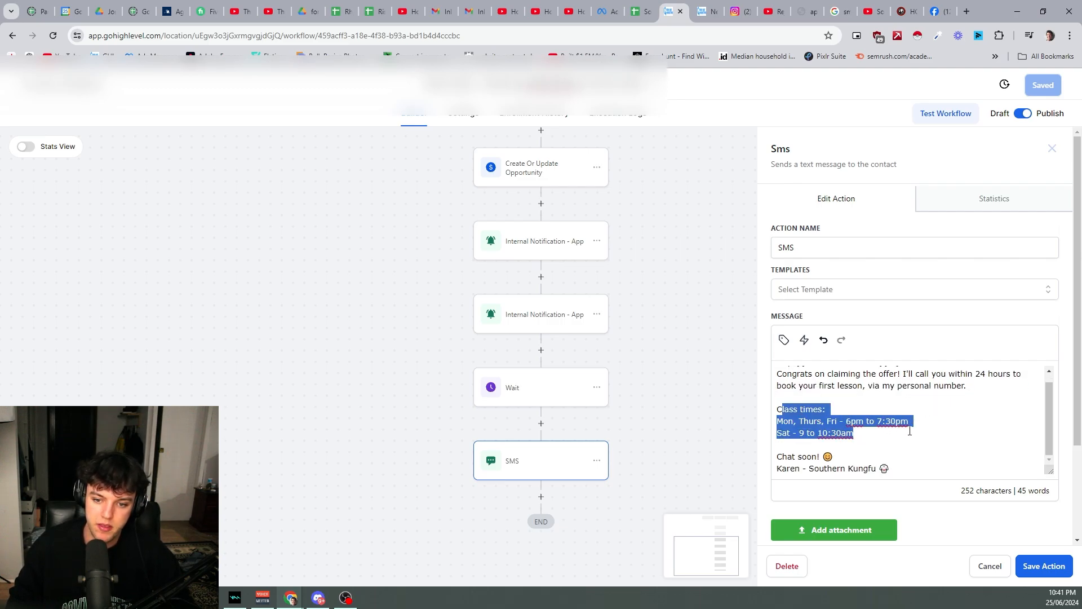
left_click(909, 431)
left_click_drag(782, 461, 890, 471)
left_click(890, 471)
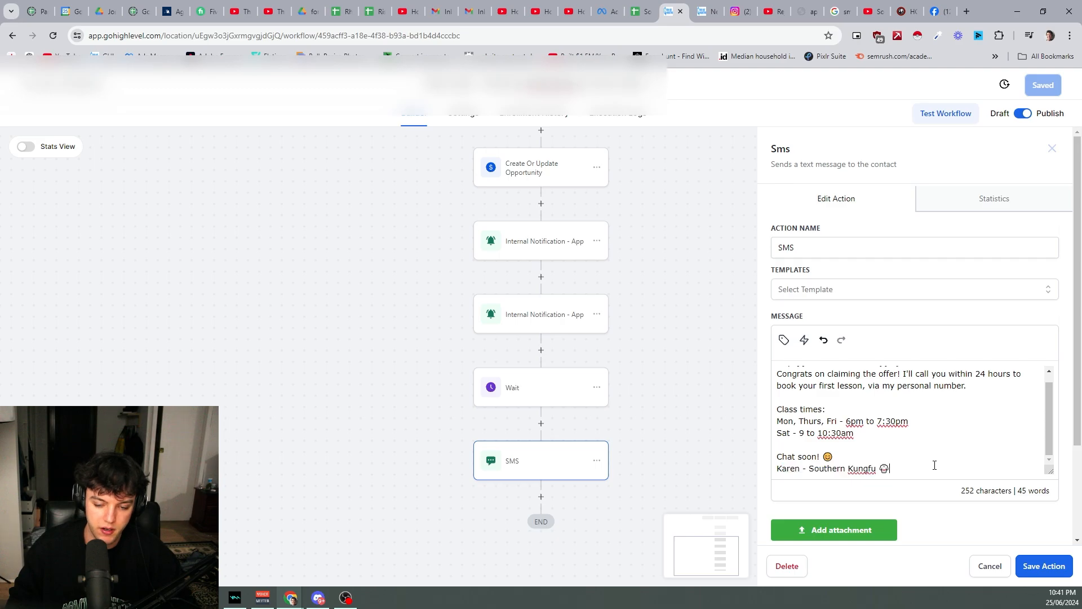
scroll(569, 409, "down", 1)
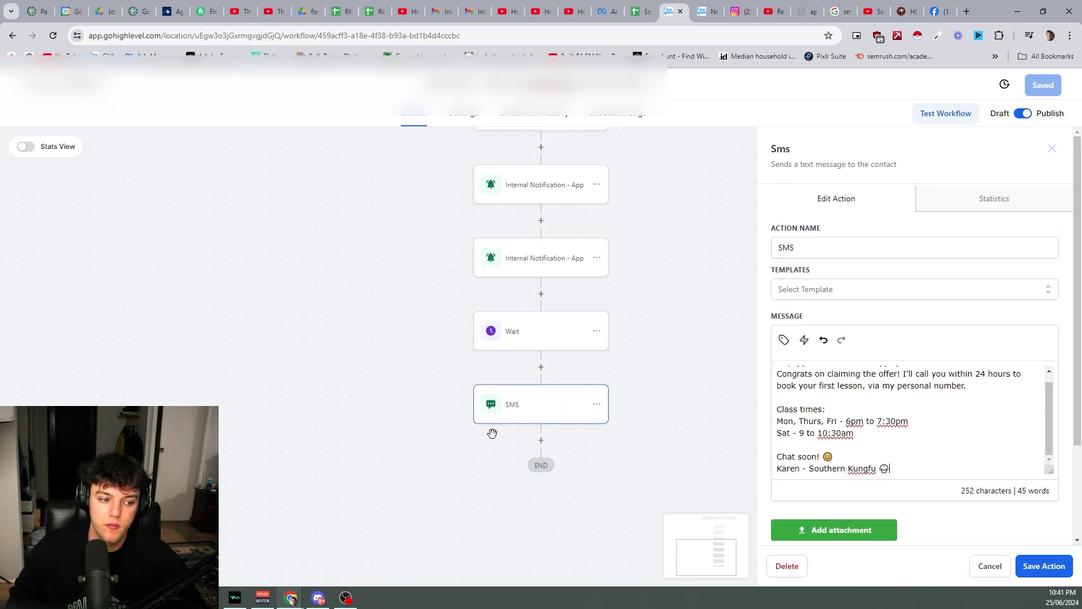
scroll(902, 436, "up", 1)
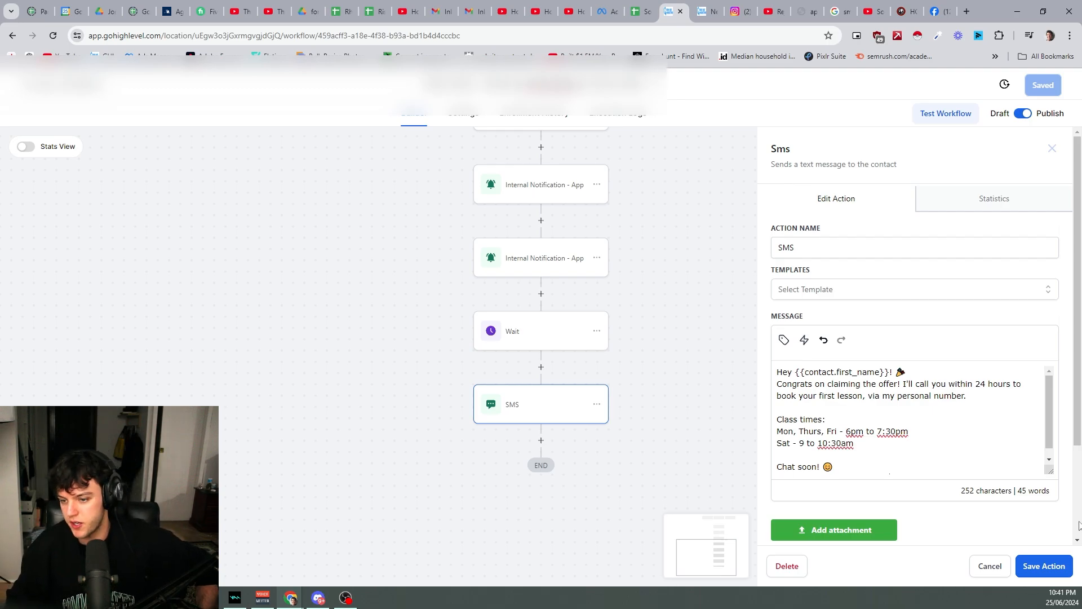
left_click(1043, 566)
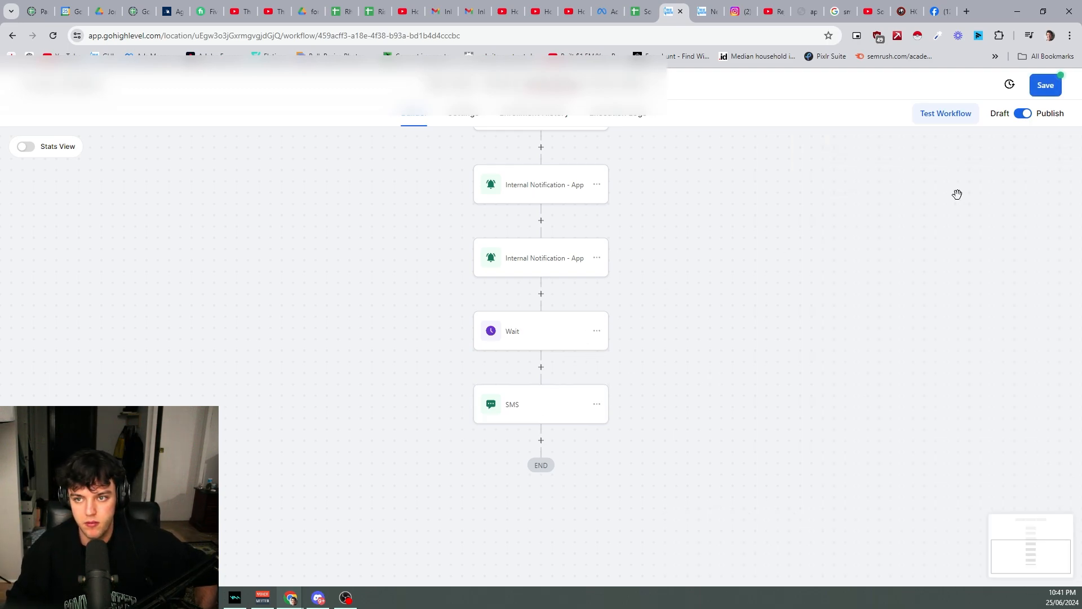
left_click(1045, 86)
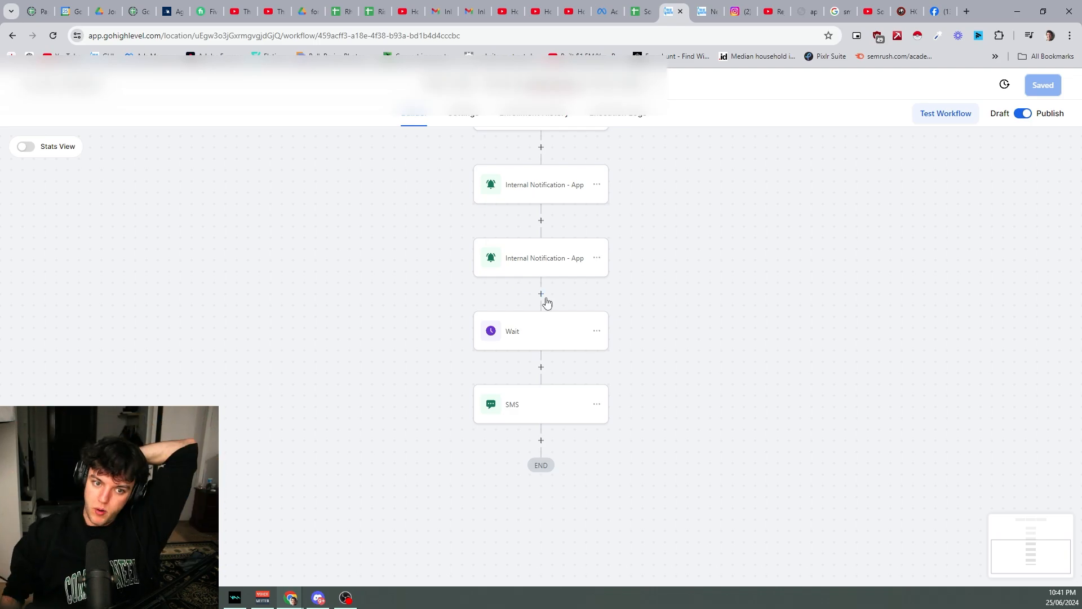
- Add a Send Internal Notification action before the Wait step and set its type to Notification
left_click(541, 294)
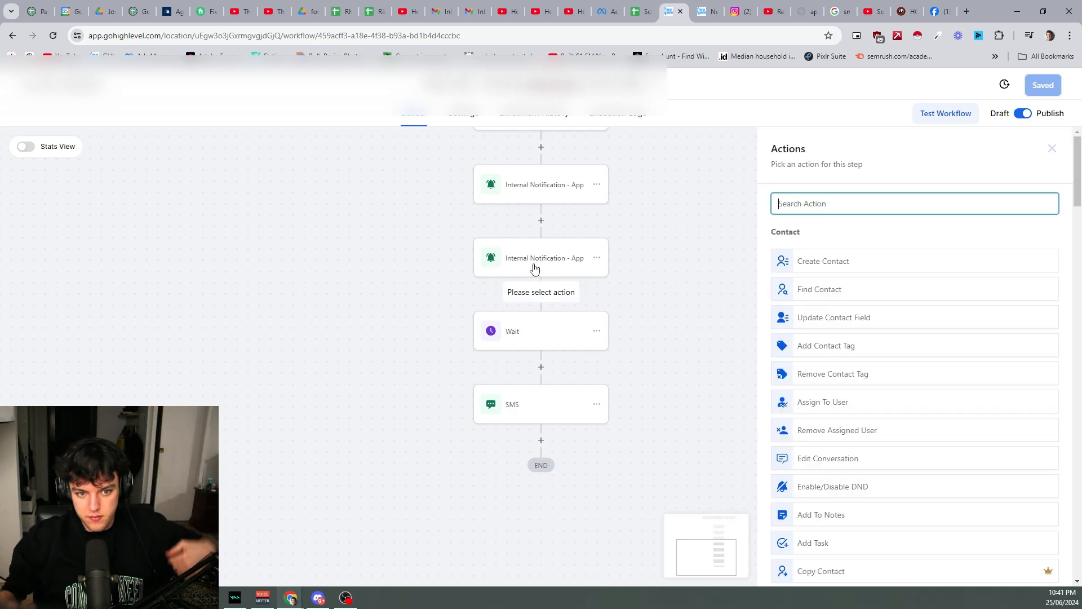
type("interl")
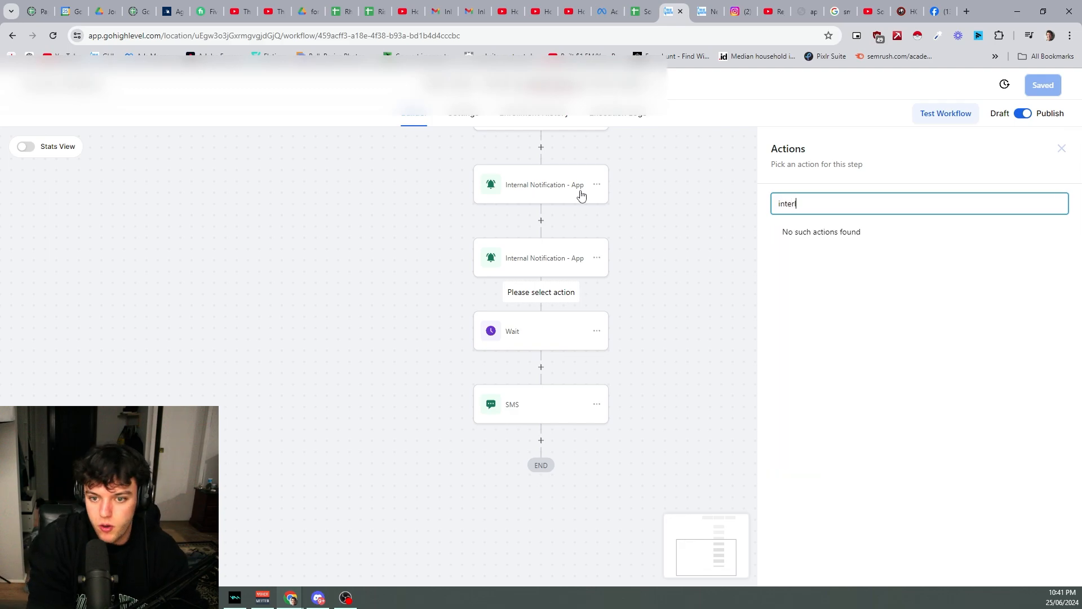
type("=")
key("BackSpace")
key("BackSpace")
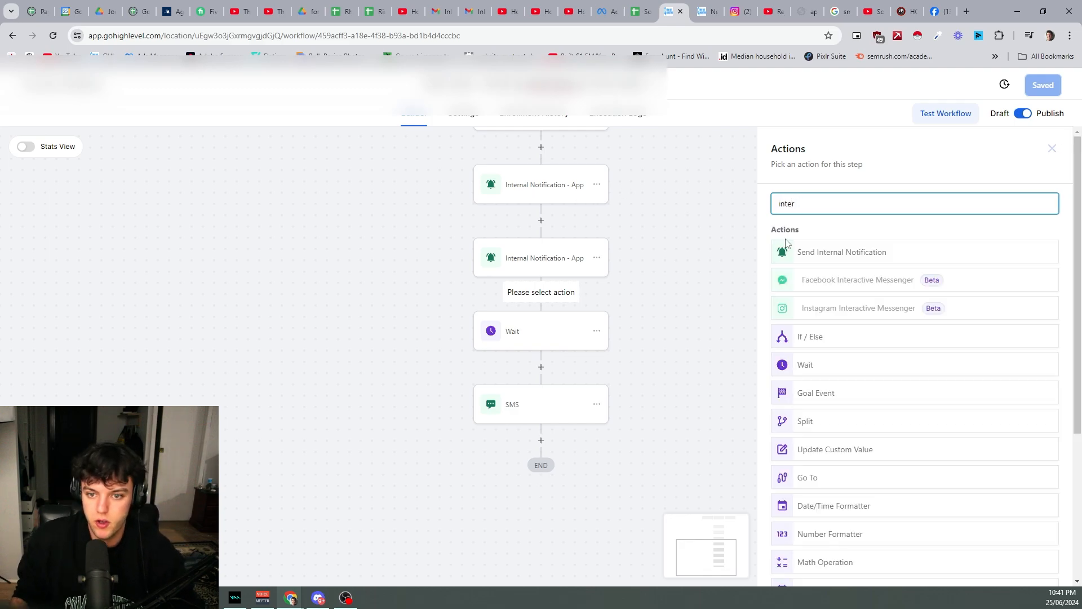
left_click(881, 254)
left_click(852, 277)
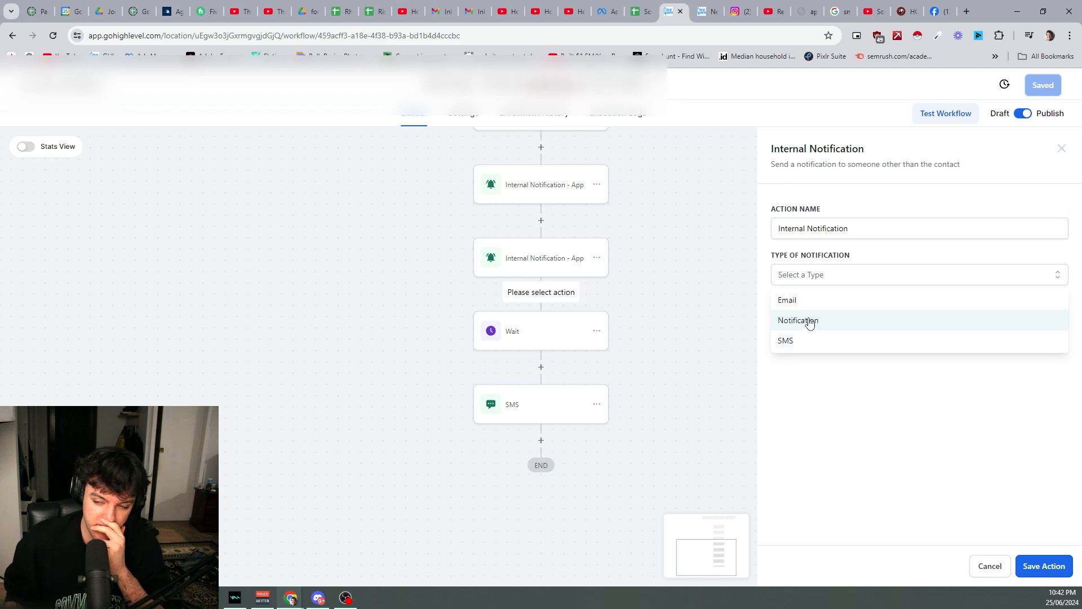
left_click(788, 320)
- Title the new notification "NEW LEAD - SKF" and write a short message greeting the recipient by first name
left_click(796, 318)
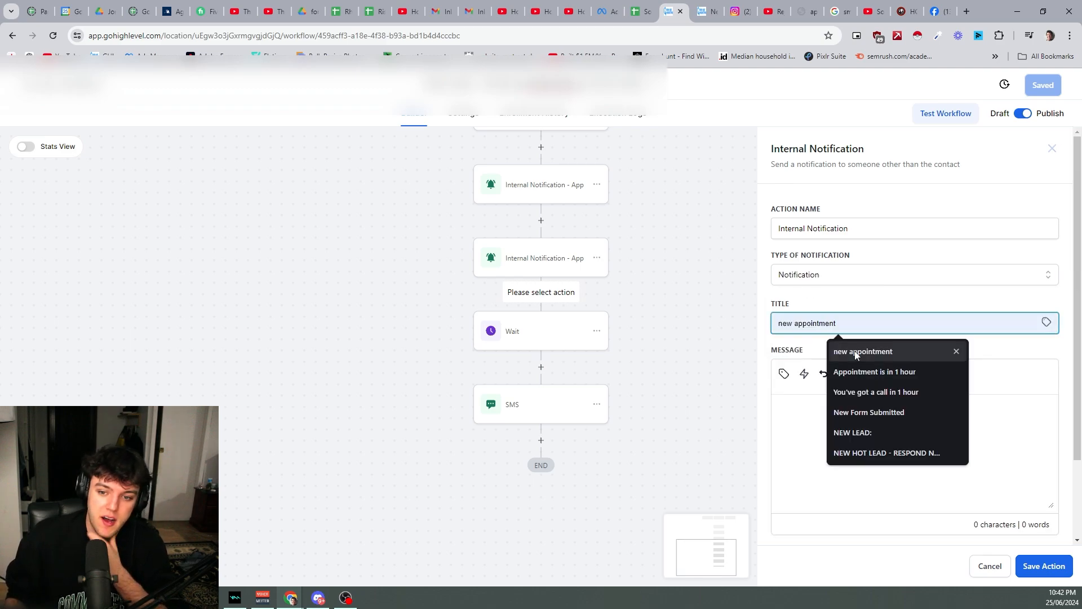
left_click(890, 435)
key("BackSpace")
type("- SKF")
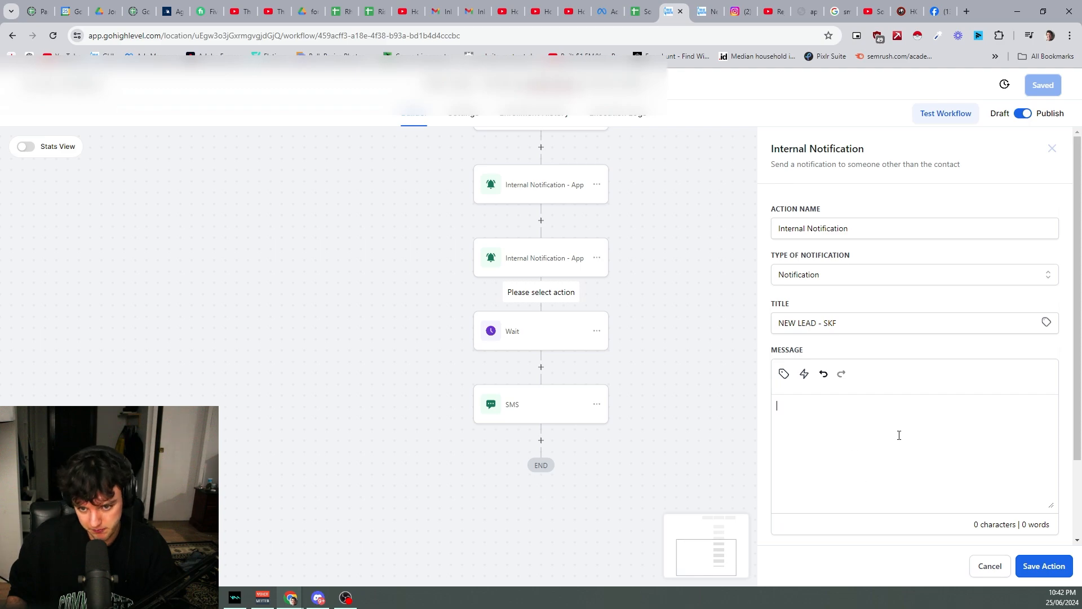
type("Hello tahmid its me.")
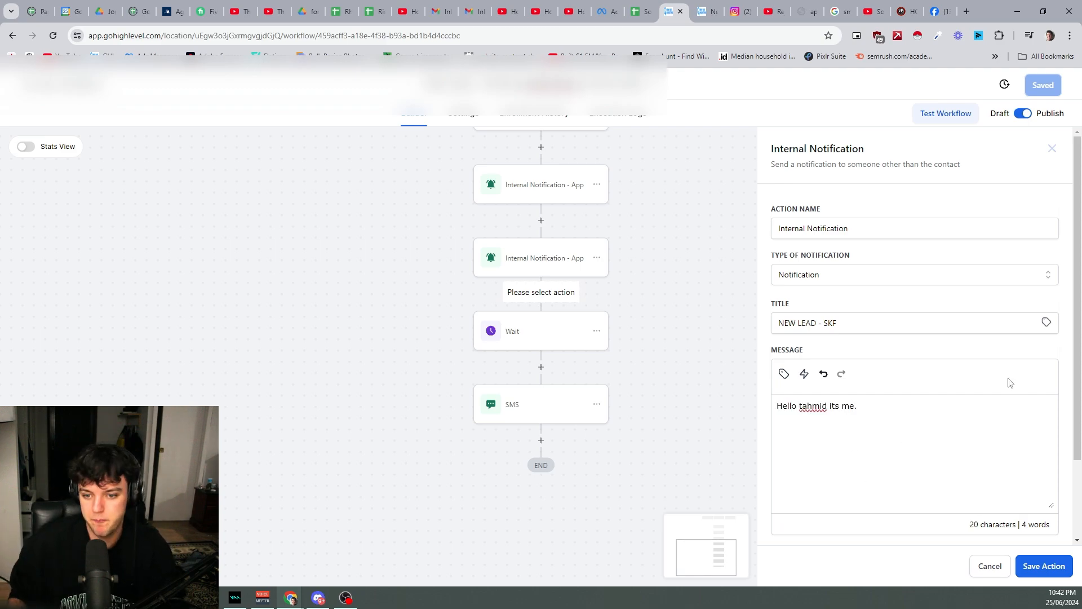
- Set the notification's redirect page to Conversation and user type to Particular User, choose the greeted staff member as recipient, and save the action
scroll(1009, 383, "down", 3)
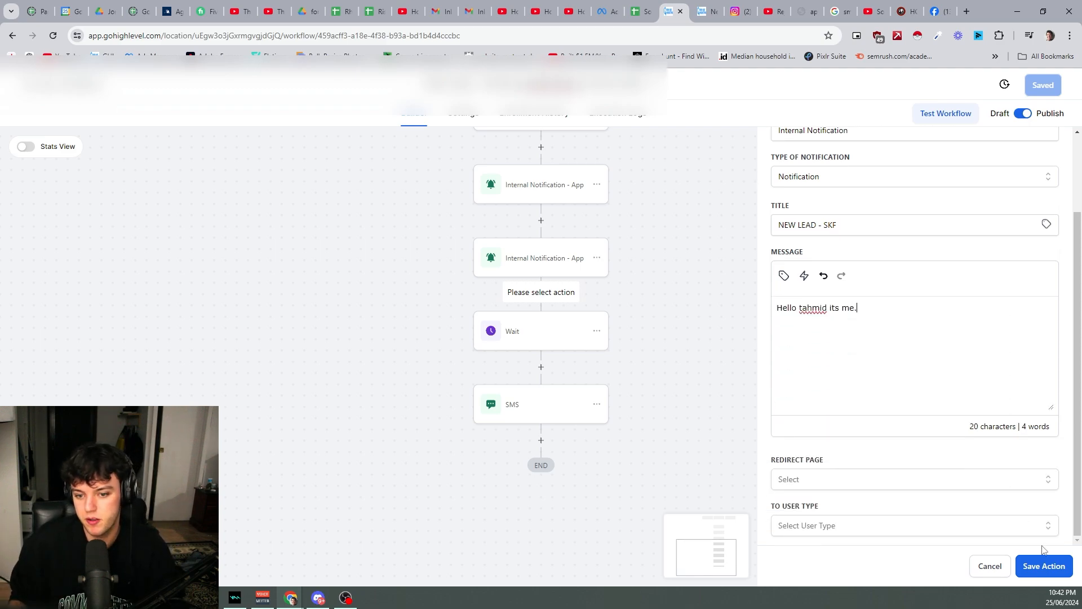
left_click(1043, 566)
left_click(868, 451)
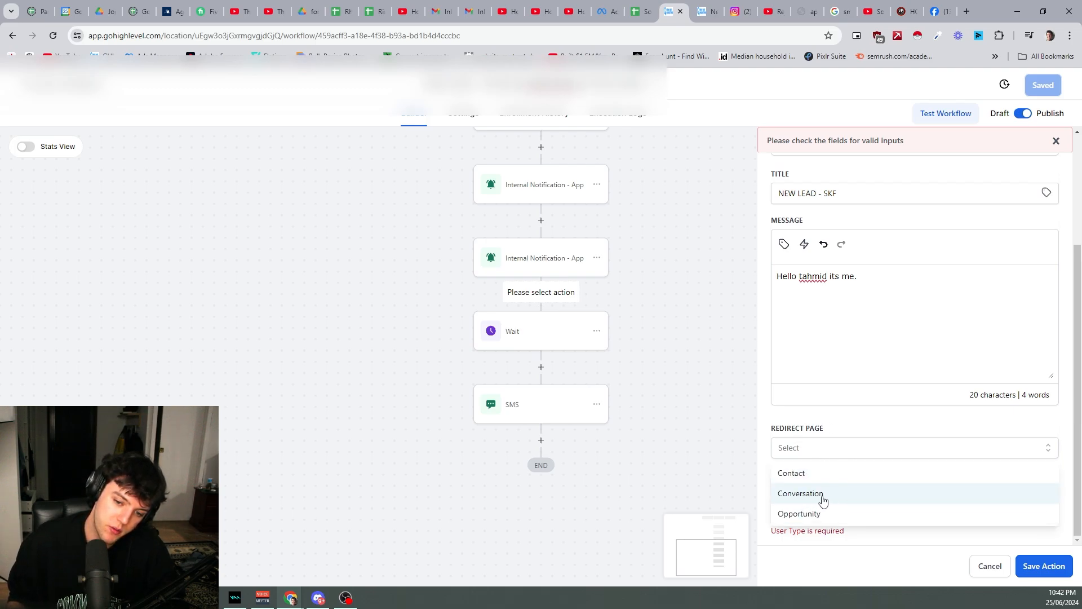
left_click(820, 495)
left_click(823, 510)
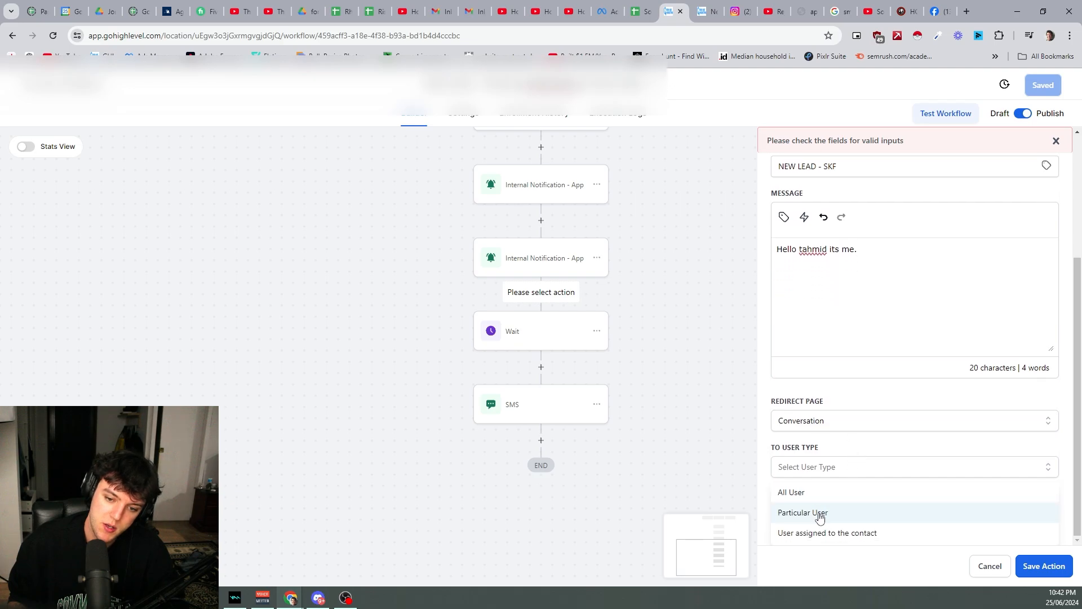
left_click(817, 512)
left_click(824, 519)
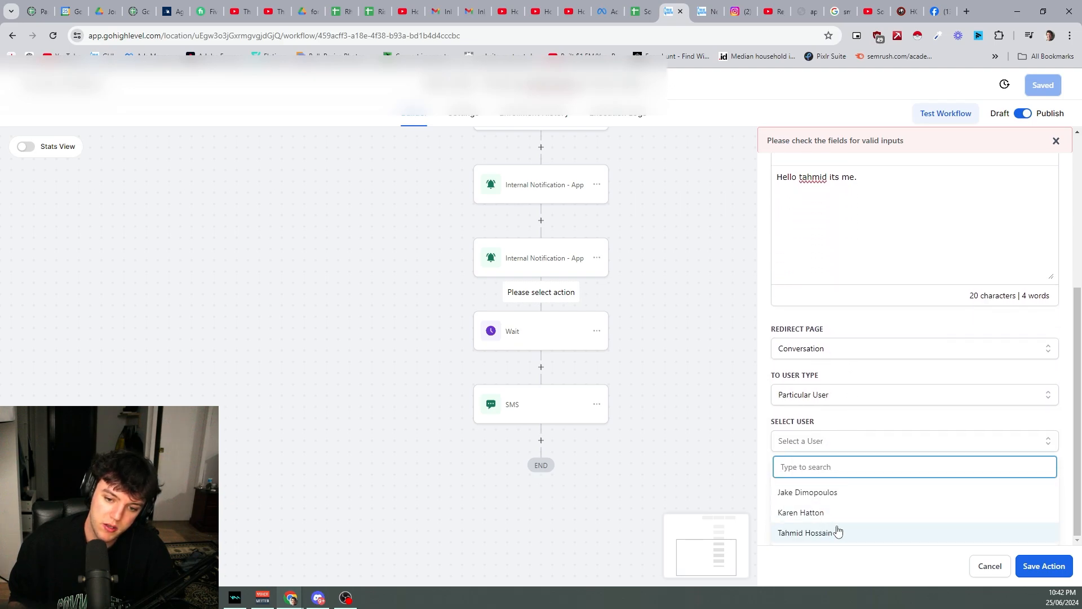
left_click(841, 535)
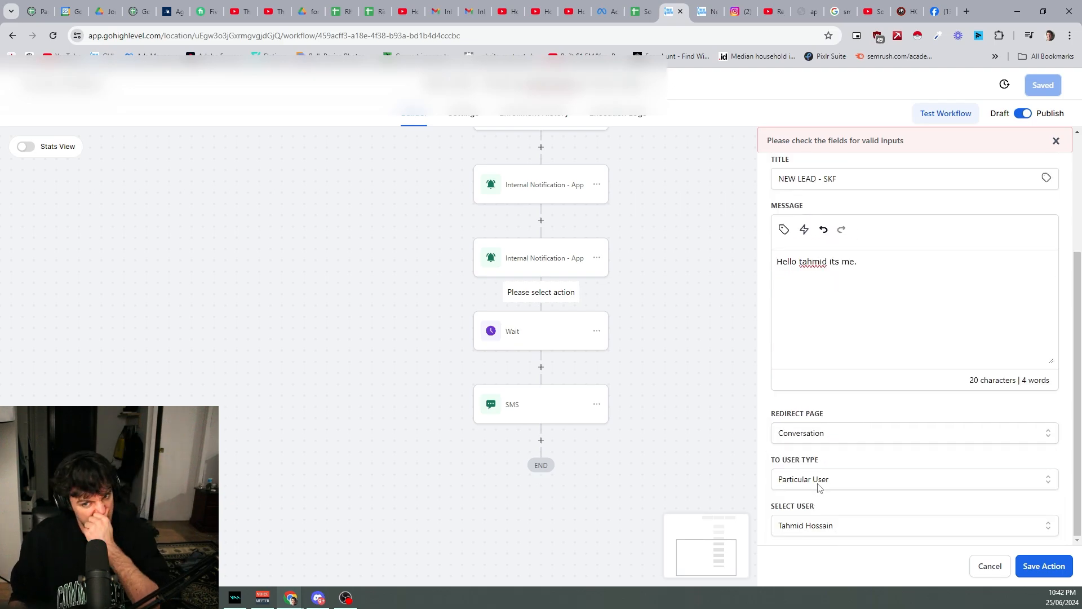
scroll(844, 450, "up", 3)
scroll(844, 450, "down", 3)
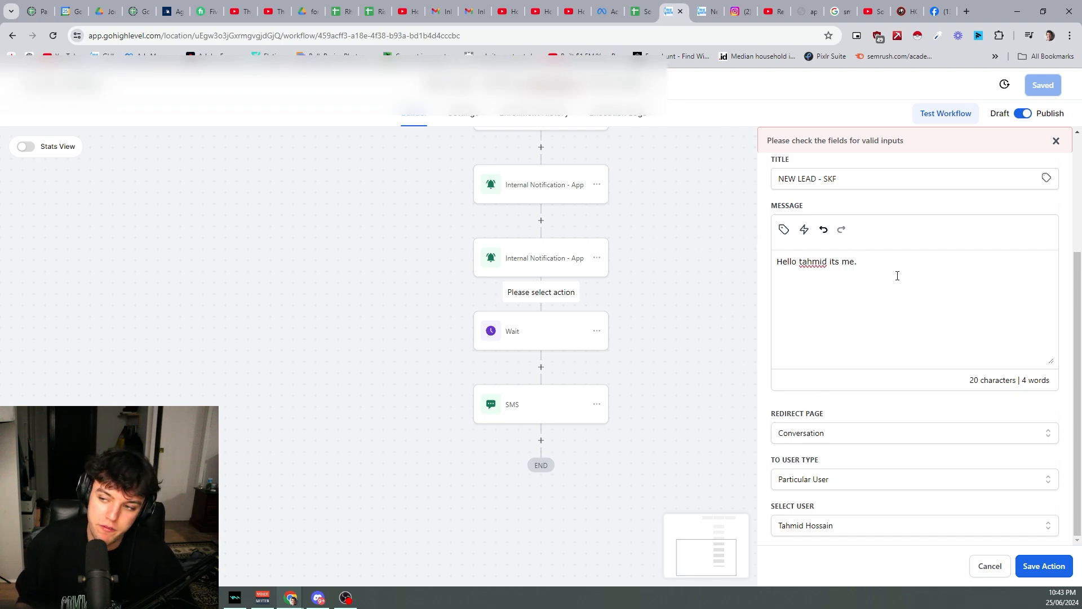
left_click_drag(865, 267, 783, 258)
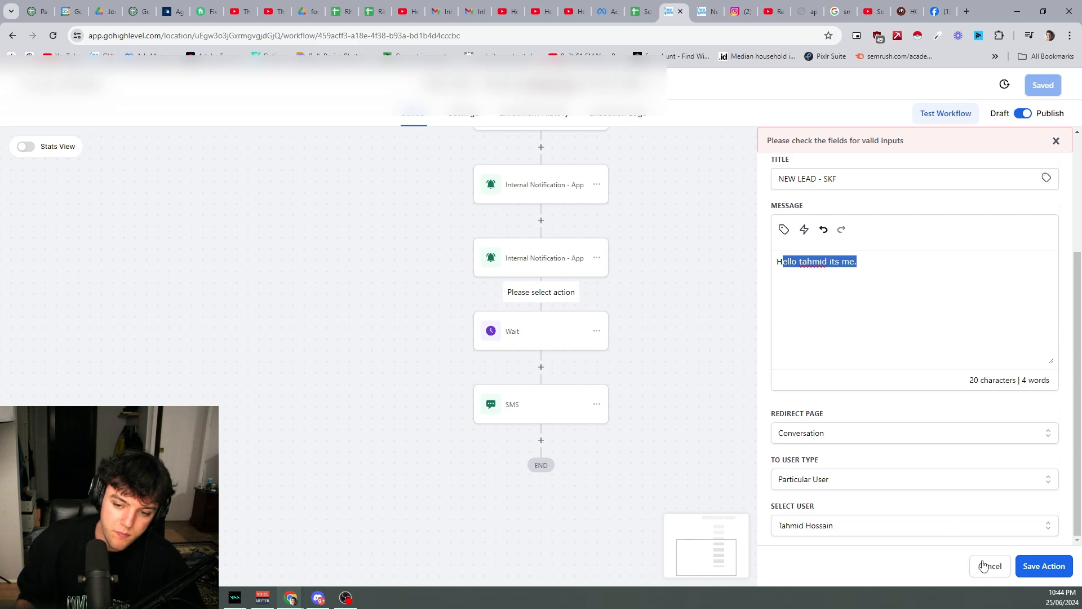
left_click(1046, 566)
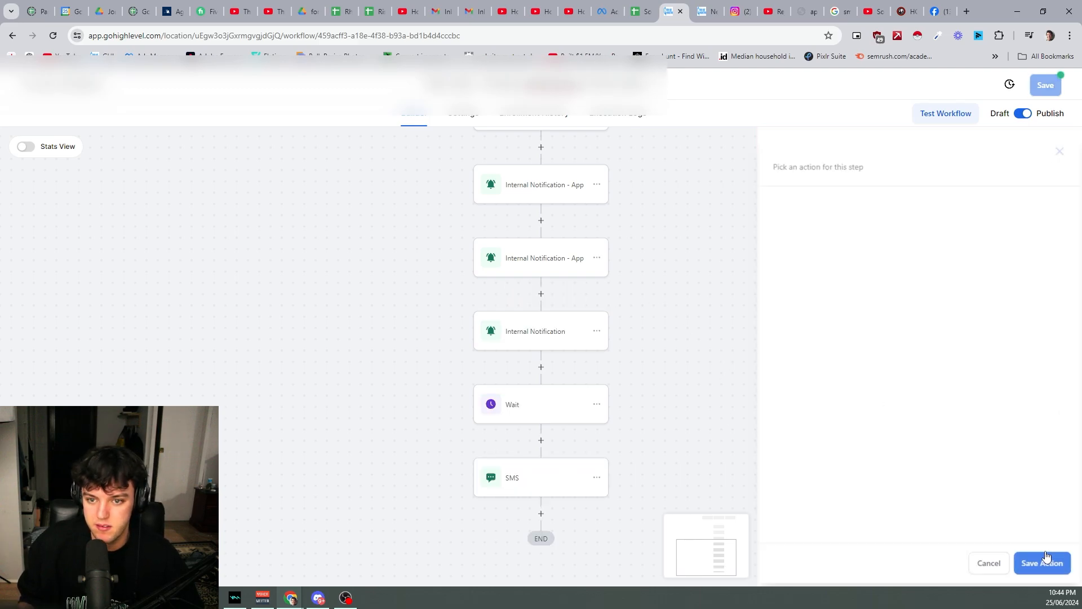
- Append a dash and the recipient's first name to the new Internal Notification action's name and save it
scroll(550, 433, "up", 2)
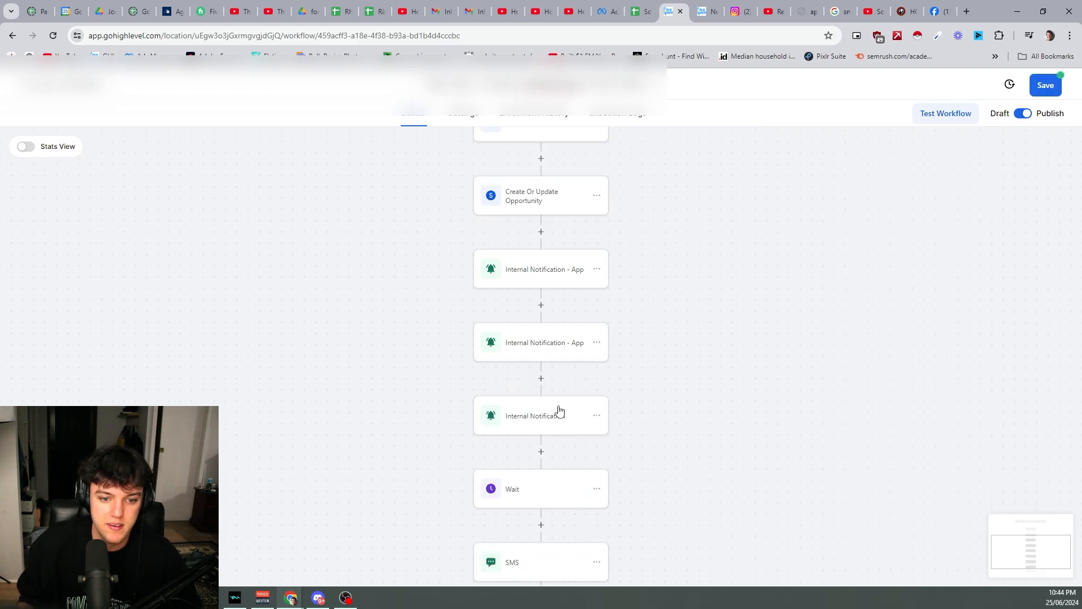
left_click(557, 413)
left_click(883, 231)
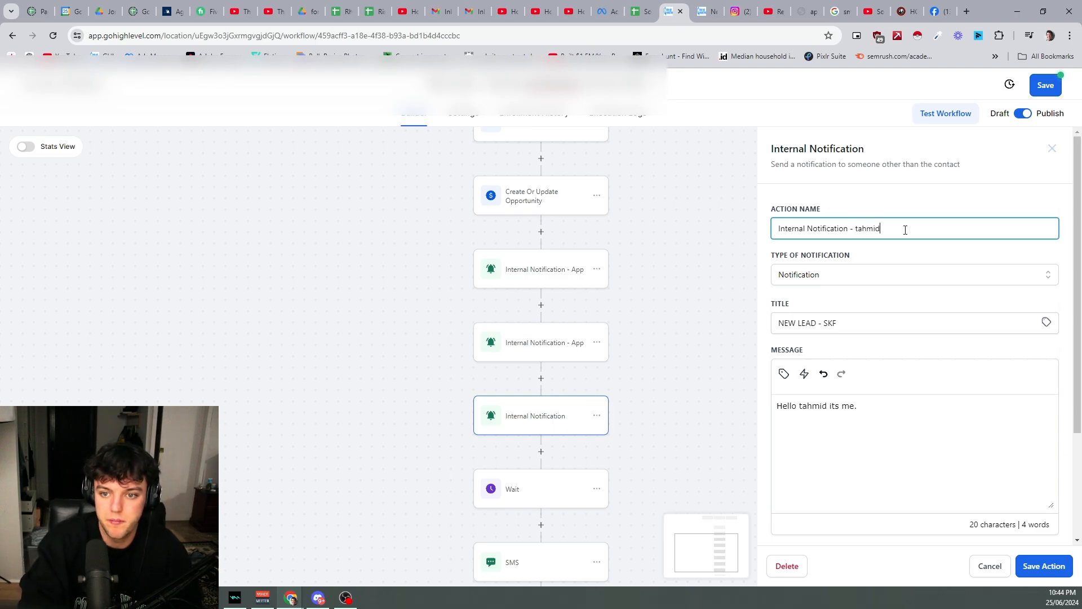
left_click(1044, 565)
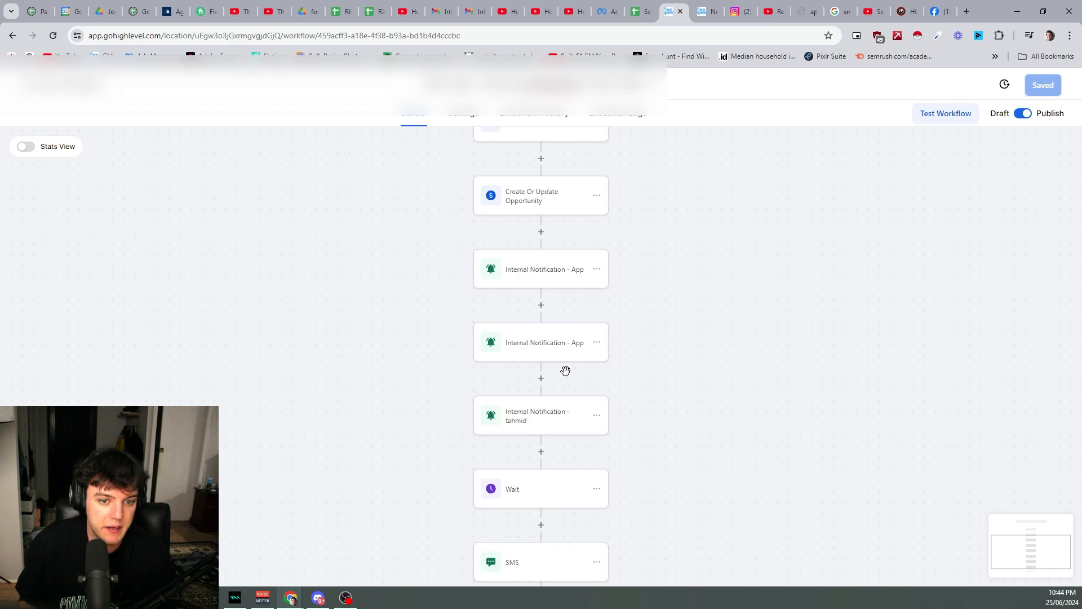
- Look at the Email settings of a new internal notification after Create Or Update Opportunity, and cancel without adding it
scroll(592, 314, "up", 1)
left_click(542, 286)
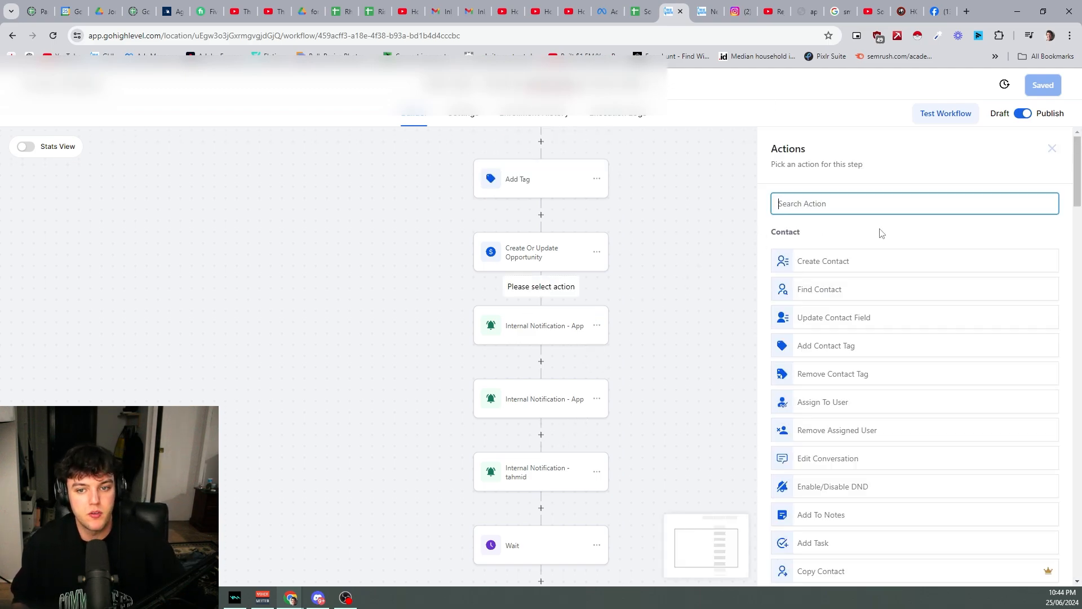
type("inter")
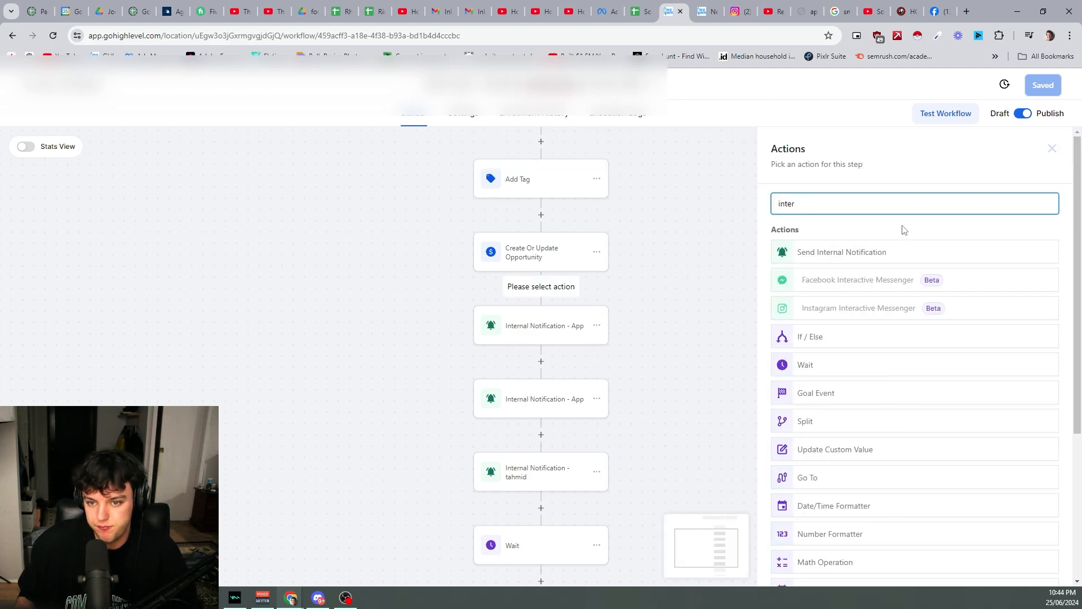
left_click(884, 255)
left_click(839, 281)
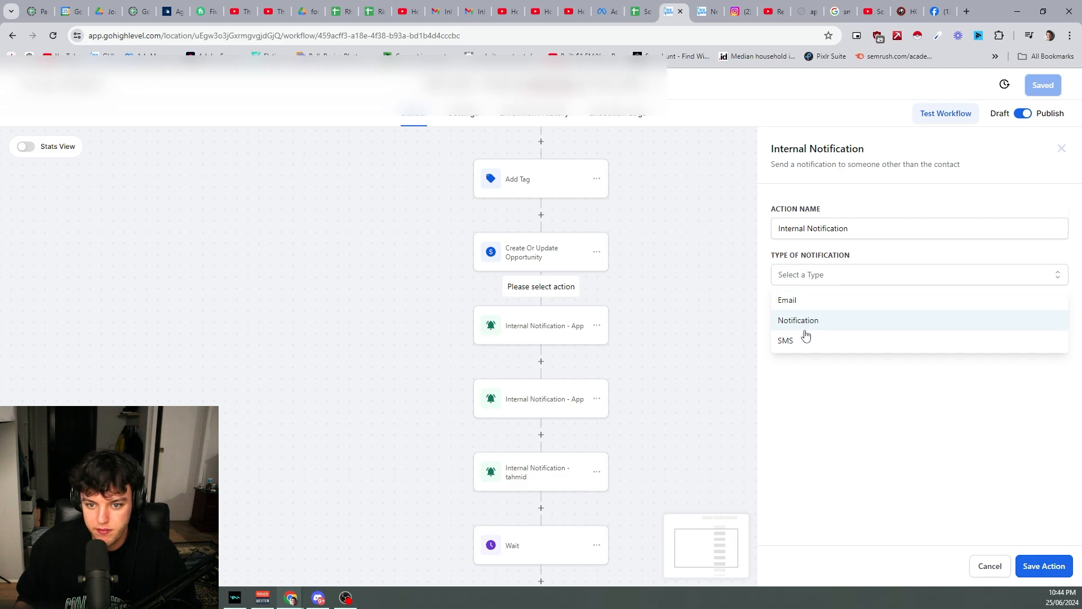
left_click(798, 301)
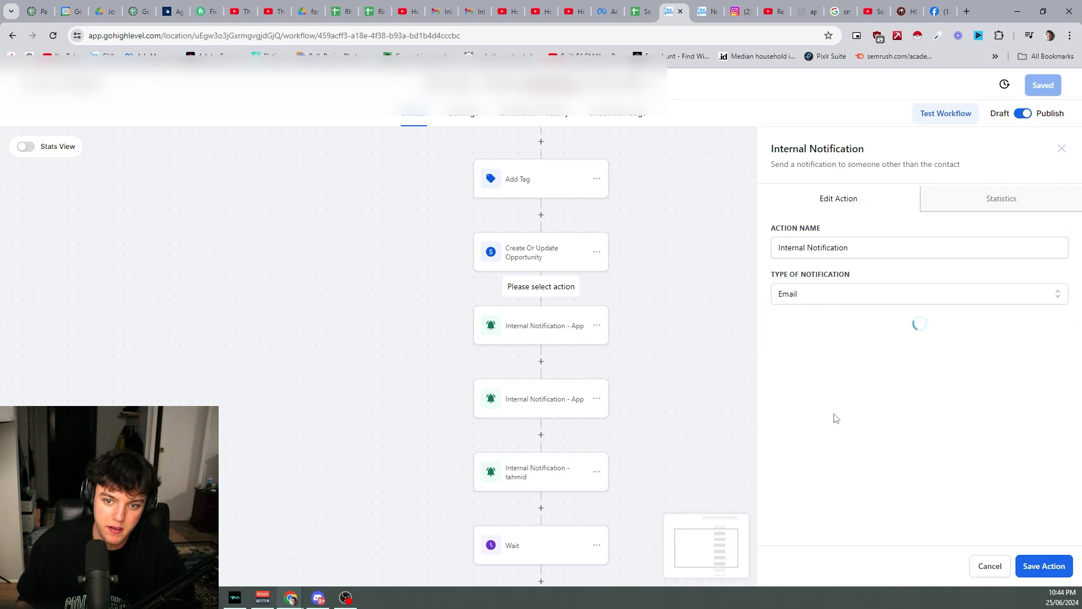
scroll(834, 395, "down", 5)
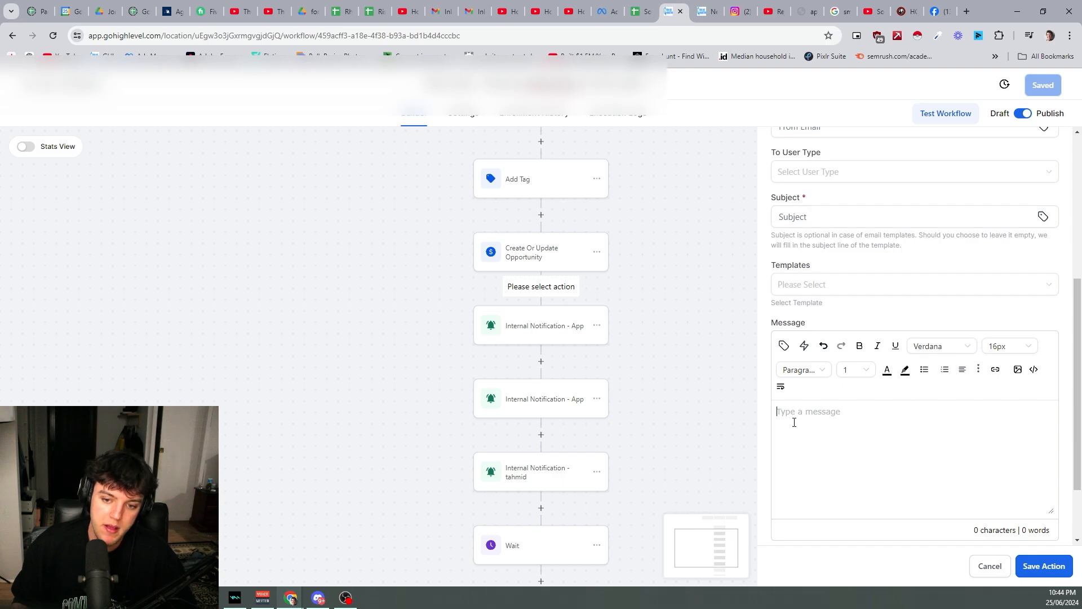
left_click(986, 576)
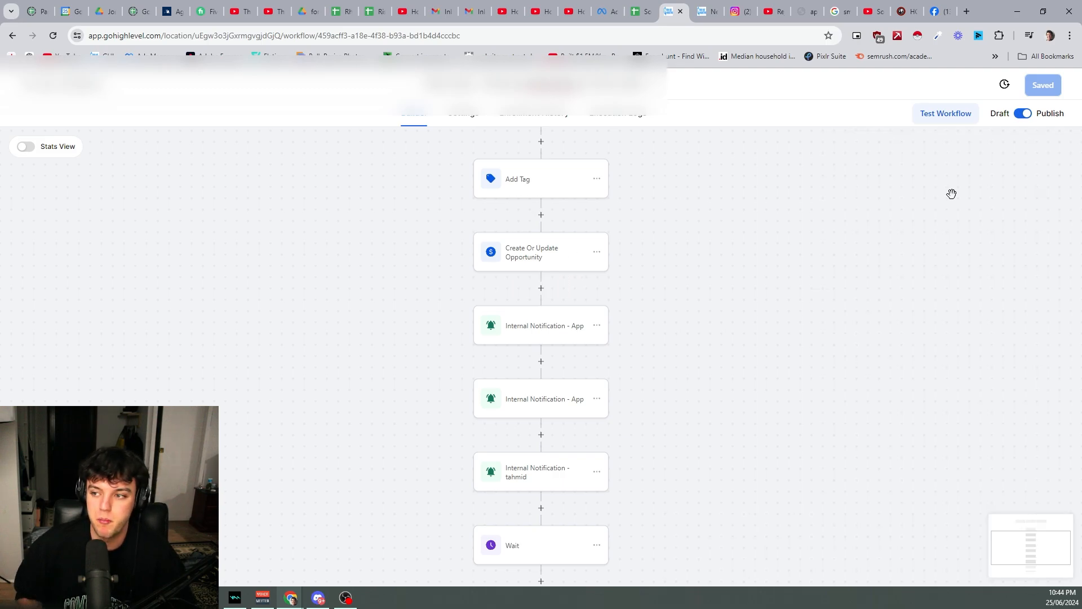